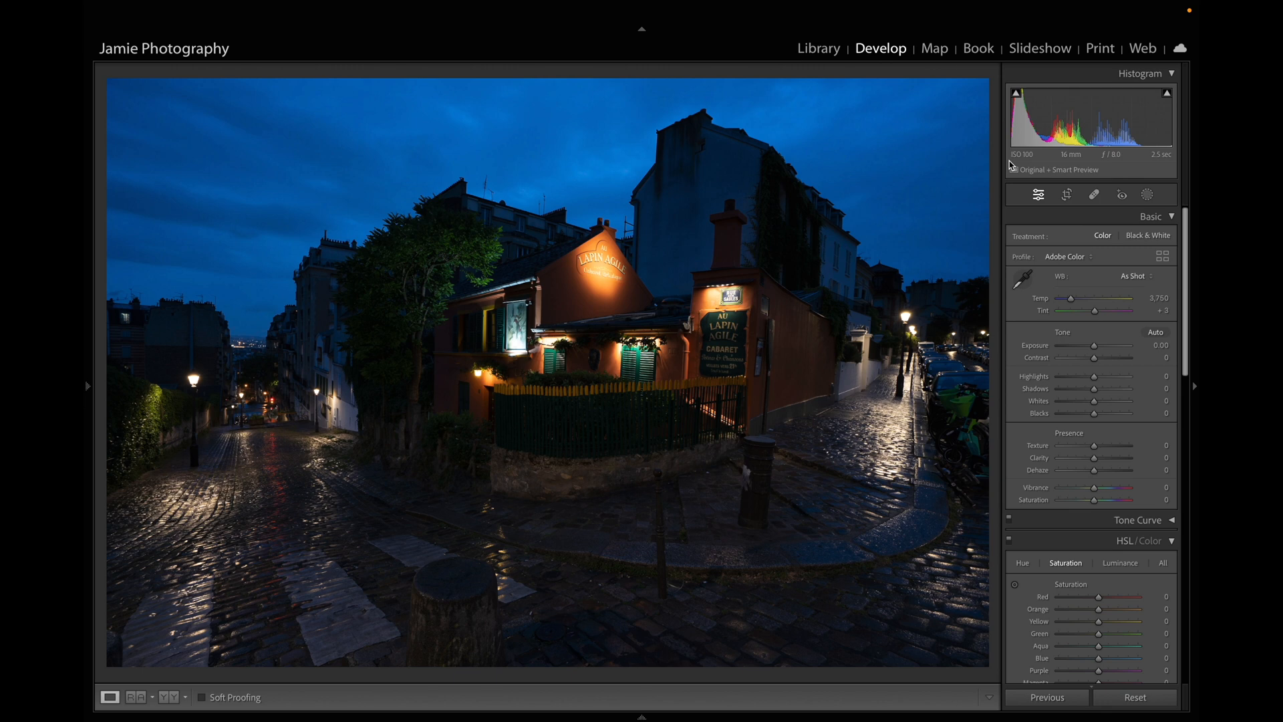
- Show the photo info overlay, and set Highlights to −100, Shadows to +100 and Exposure to +0.80
key("i")
key("i")
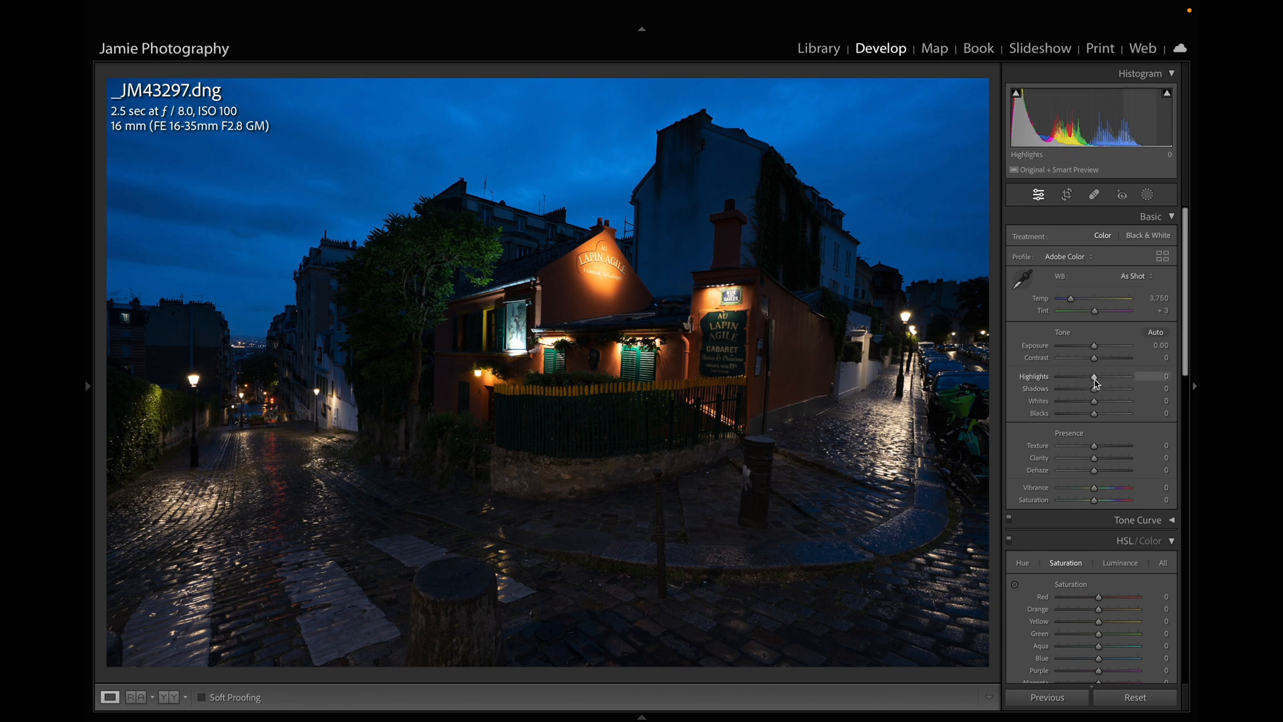
left_click_drag(1096, 382, 1052, 383)
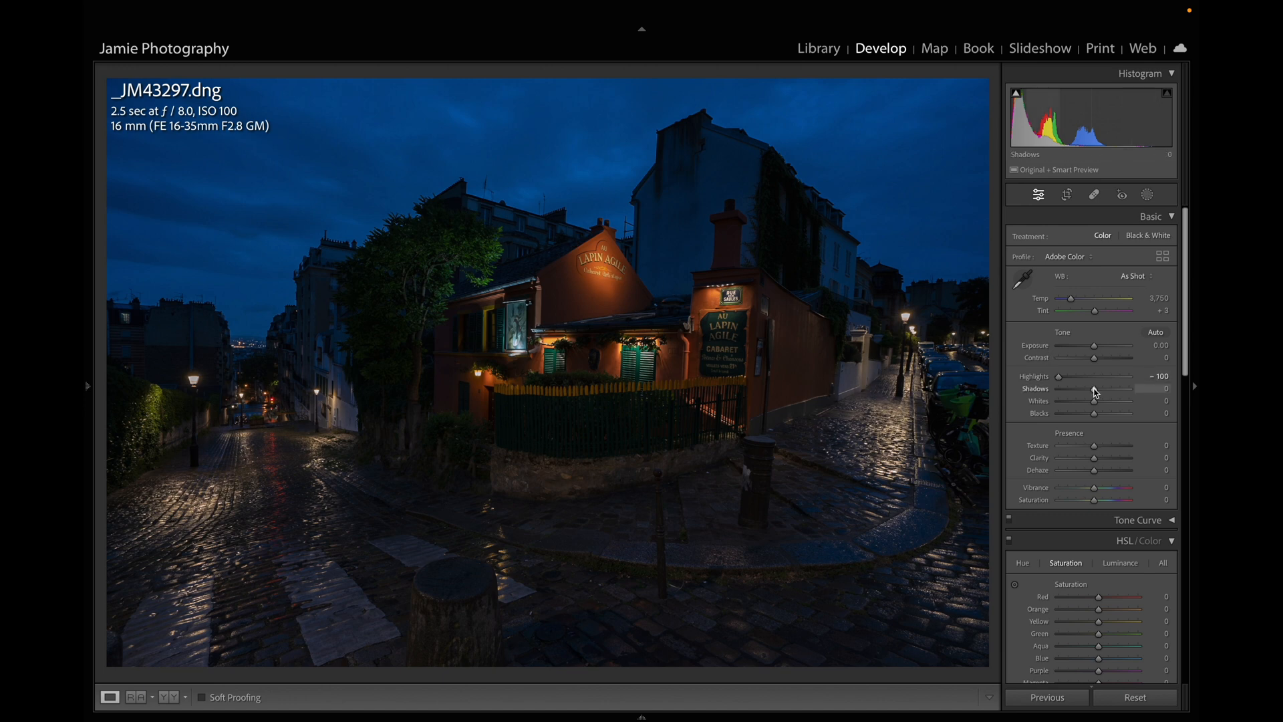
left_click_drag(1094, 392, 1129, 392)
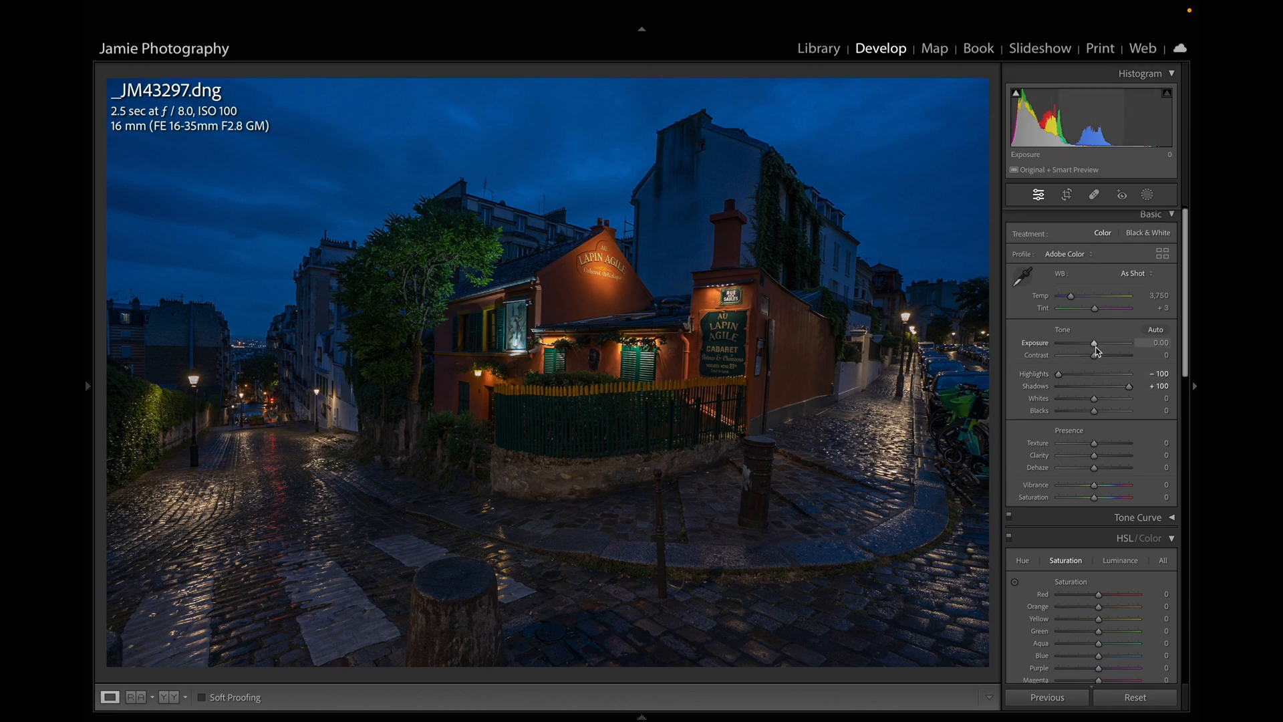
left_click_drag(1095, 343, 1100, 343)
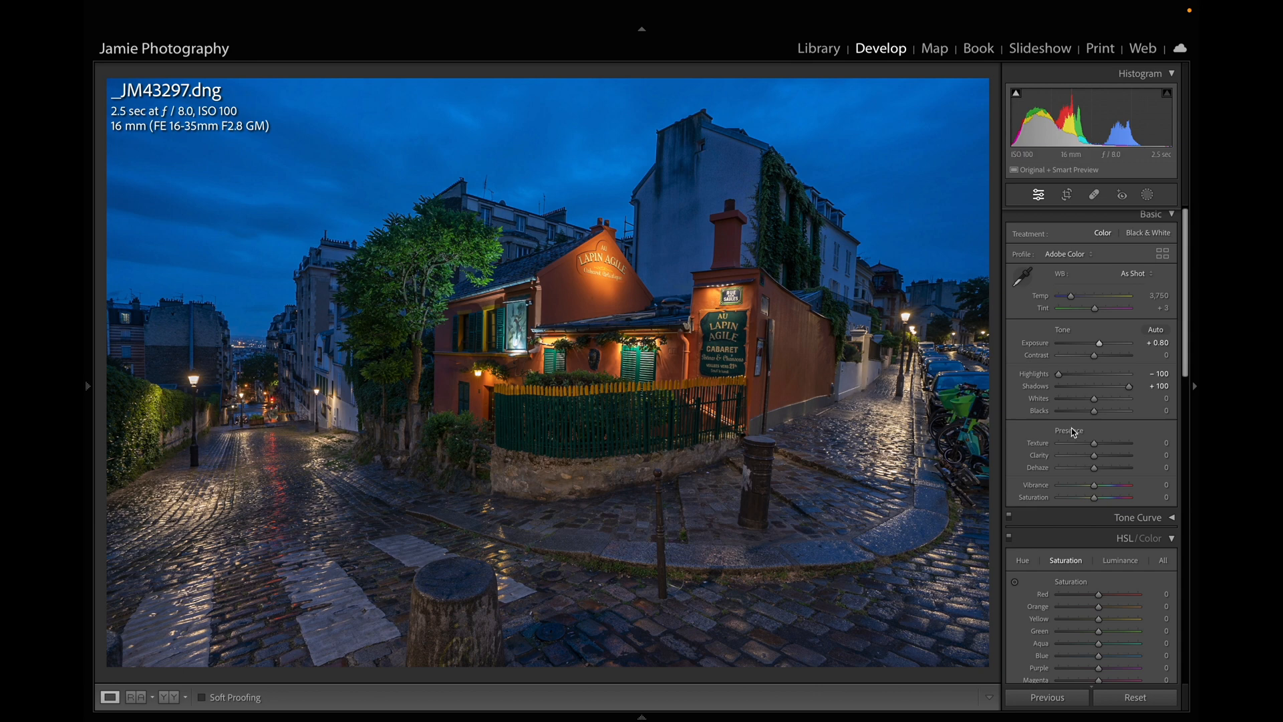
- Try the Auto Upright perspective correction on the photo
scroll(1072, 428, "down", 5)
scroll(1069, 423, "down", 8)
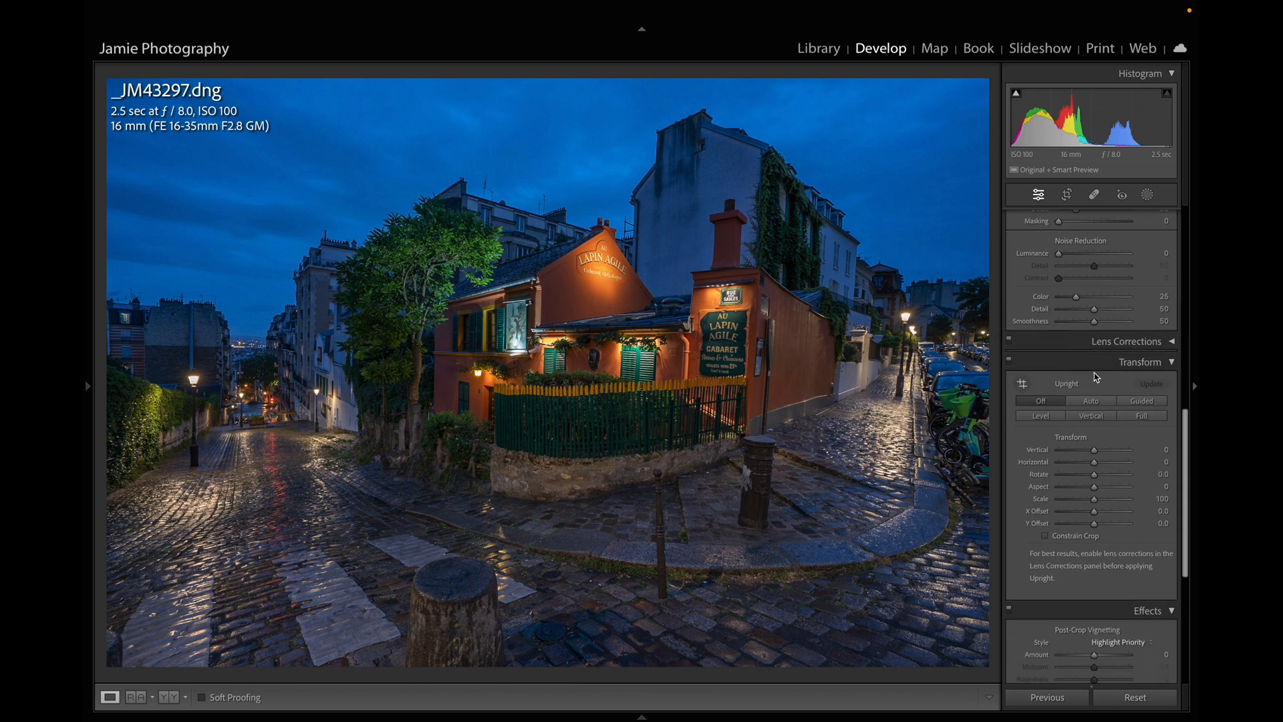
left_click(1113, 417)
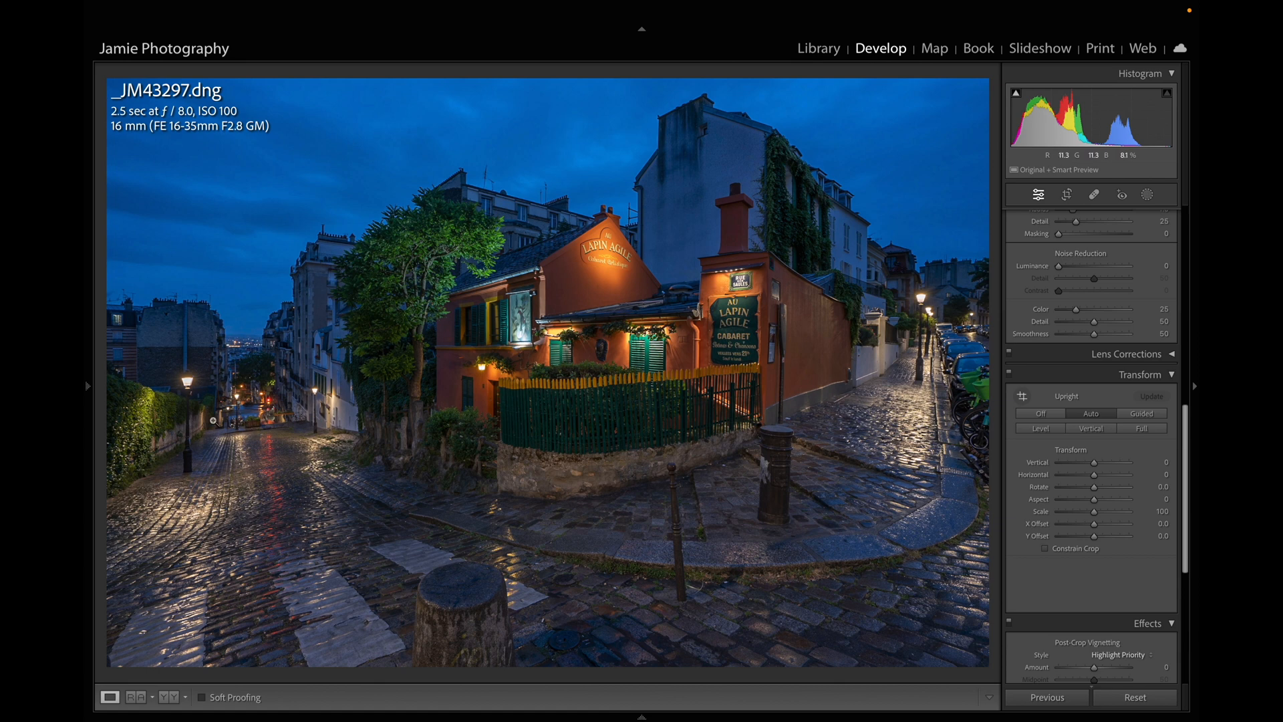
- Correct the perspective with Guided Upright, drawing vertical guides along the left and right street lamp posts
left_click(1131, 415)
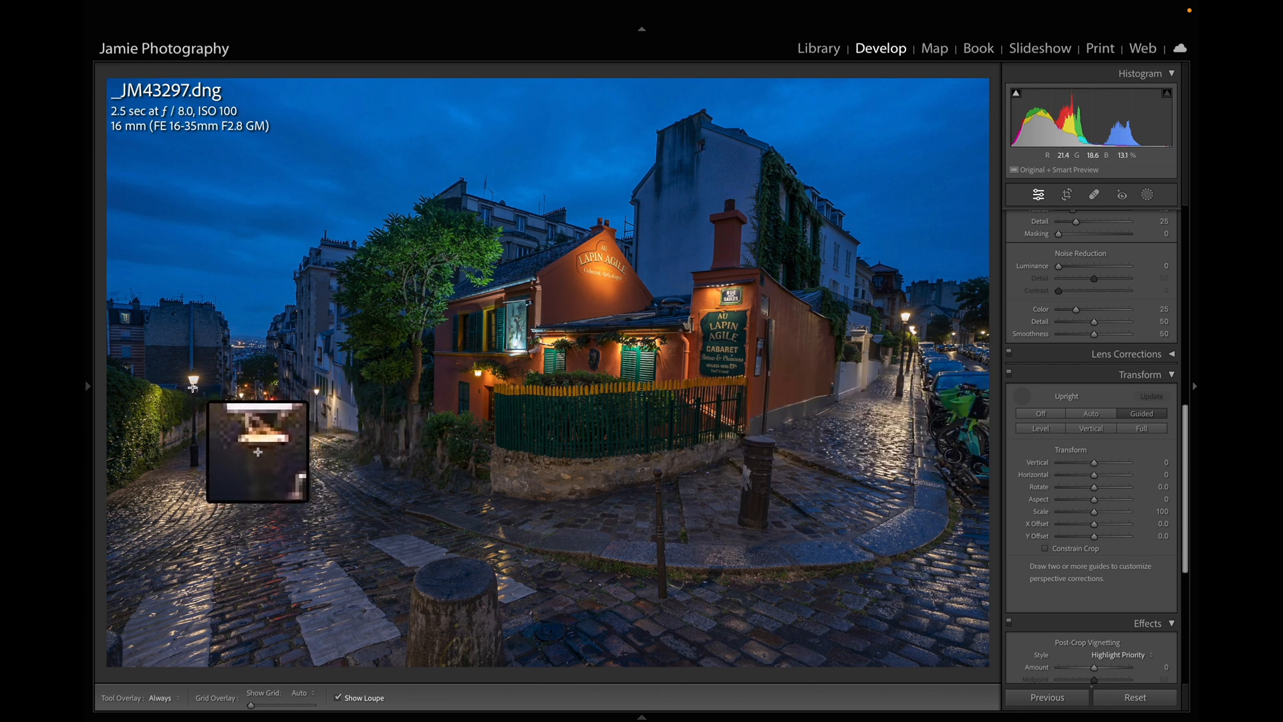
left_click_drag(193, 386, 194, 468)
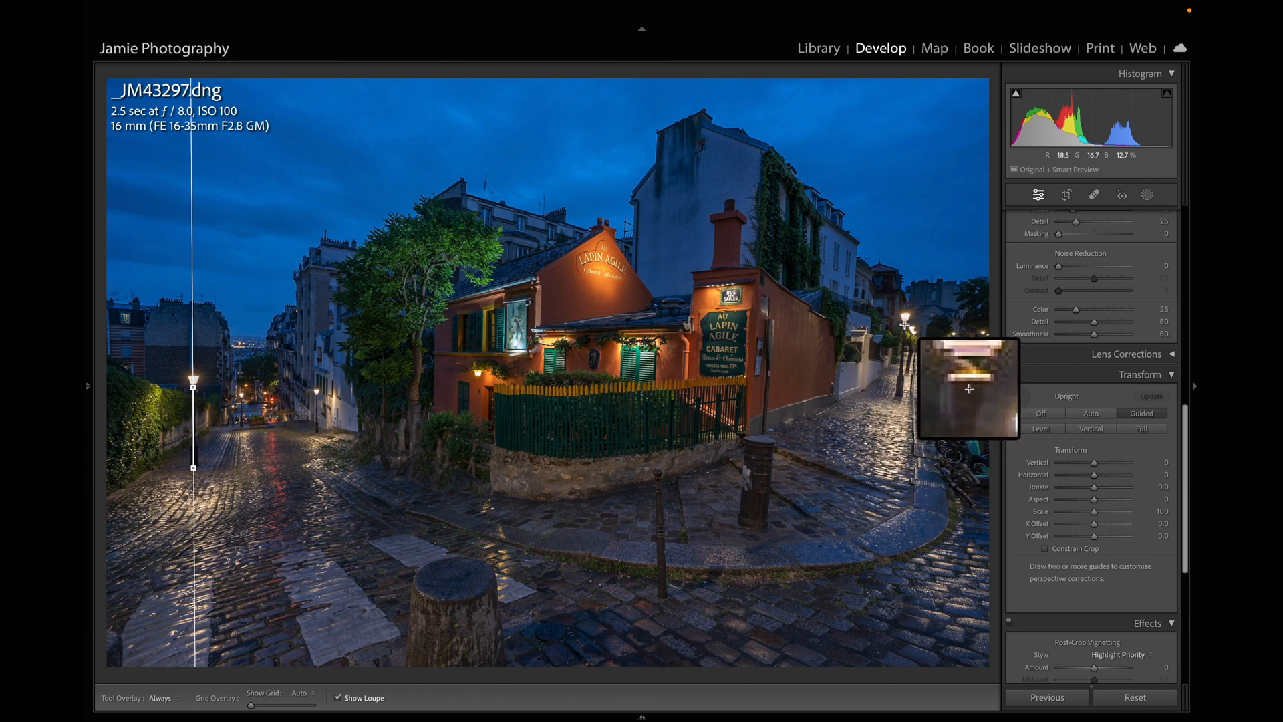
left_click_drag(903, 324, 899, 396)
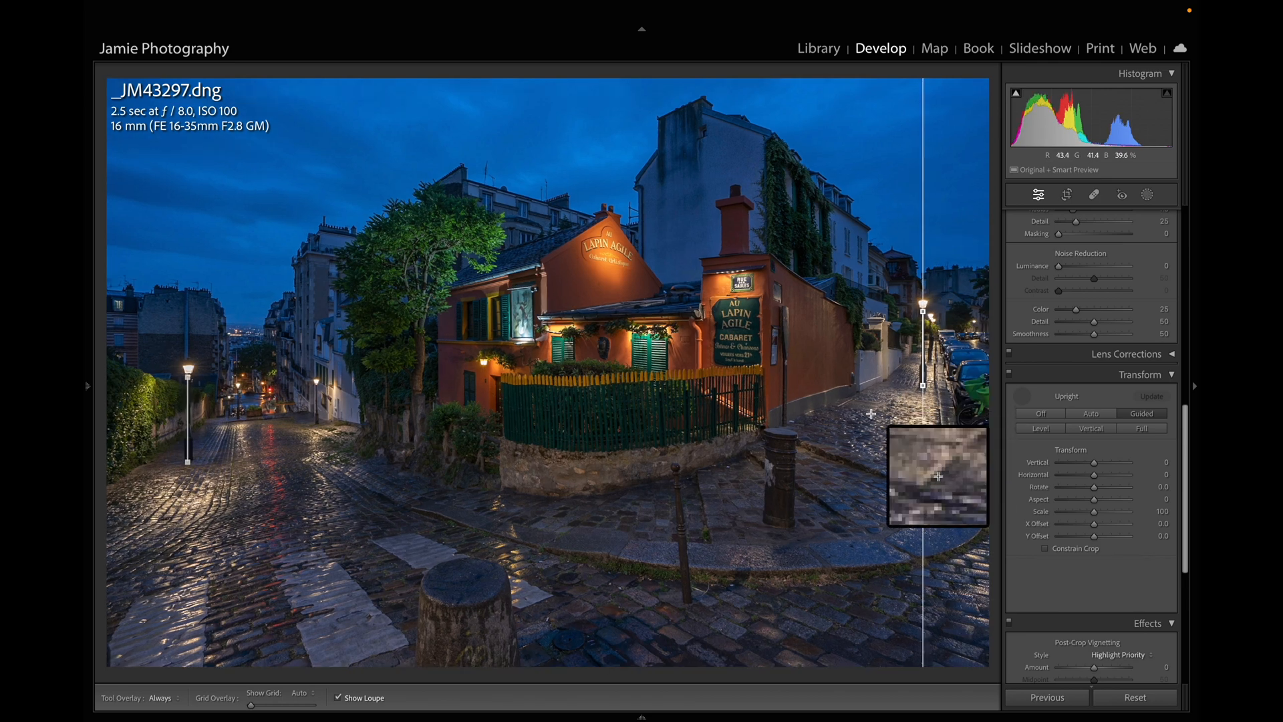
- Crop a narrow strip off the photo's left and bottom edges
scroll(1069, 267, "down", 2)
left_click(1067, 195)
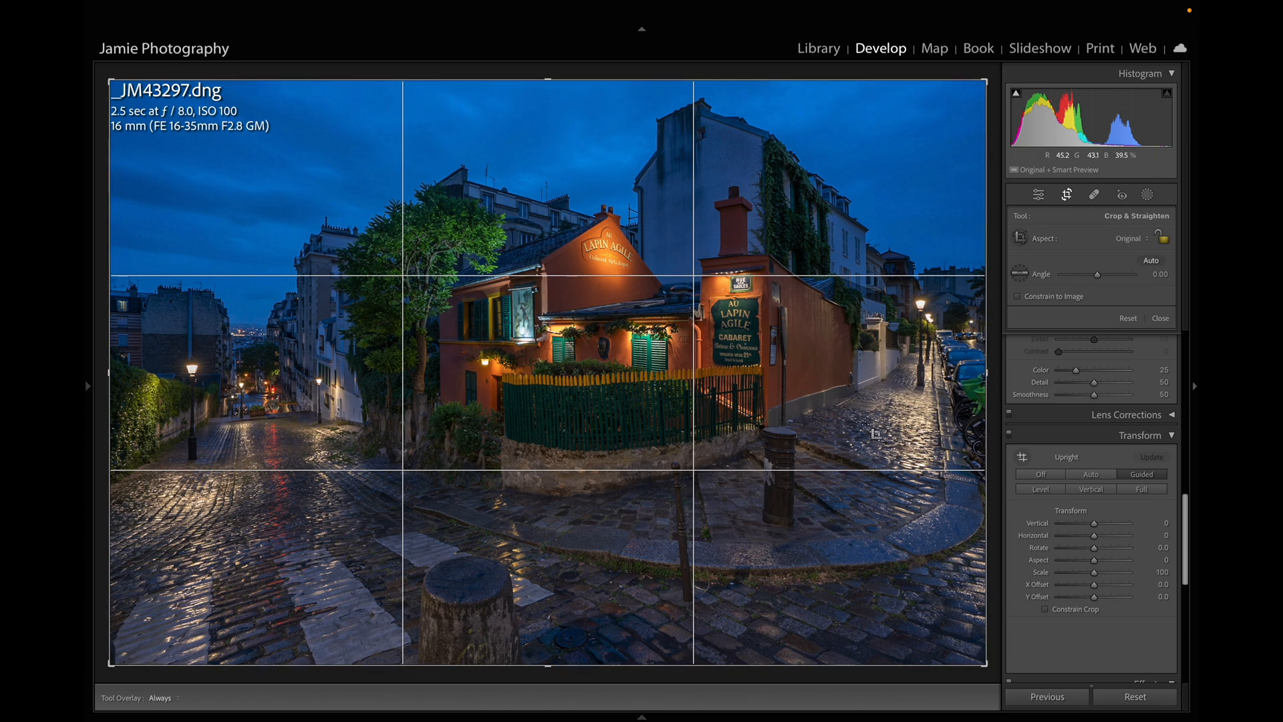
left_click_drag(108, 373, 126, 372)
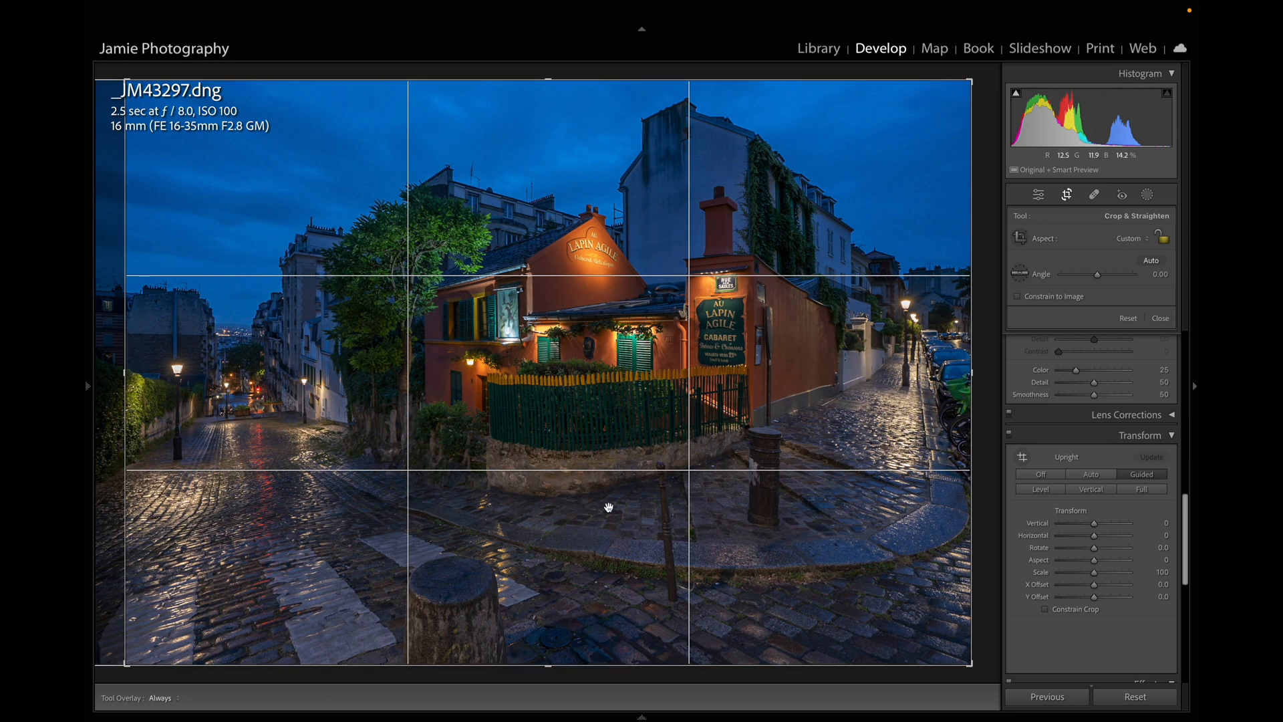
left_click_drag(548, 665, 548, 645)
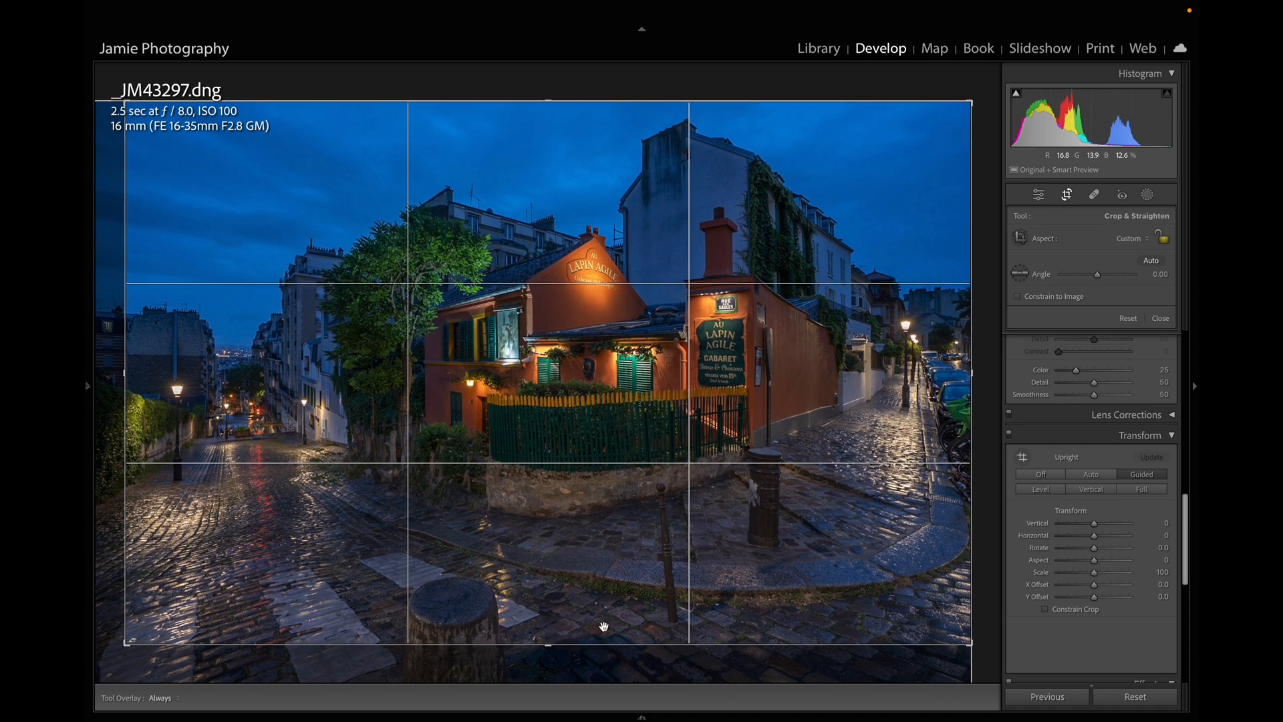
key("Return")
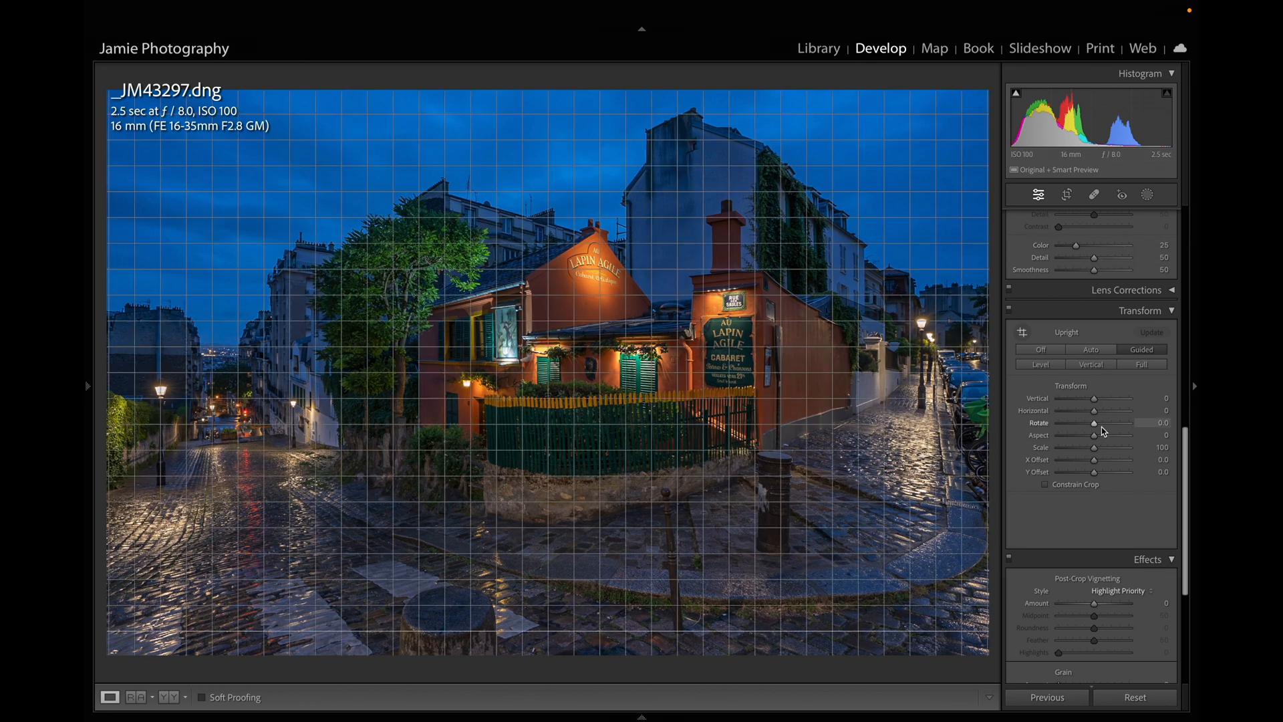
- Refine the Guided Upright correction by realigning the vertical guide on the right-hand lamp post
scroll(1097, 415, "up", 4)
scroll(1139, 446, "down", 1)
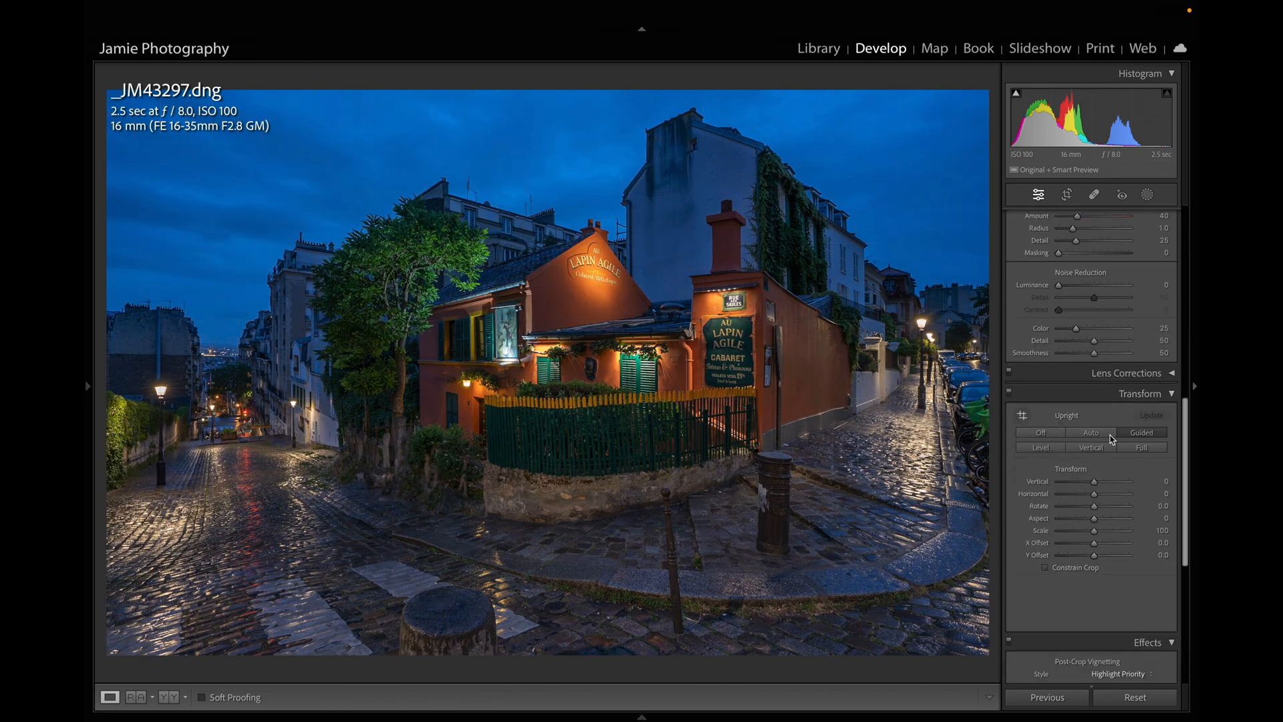
left_click(1022, 414)
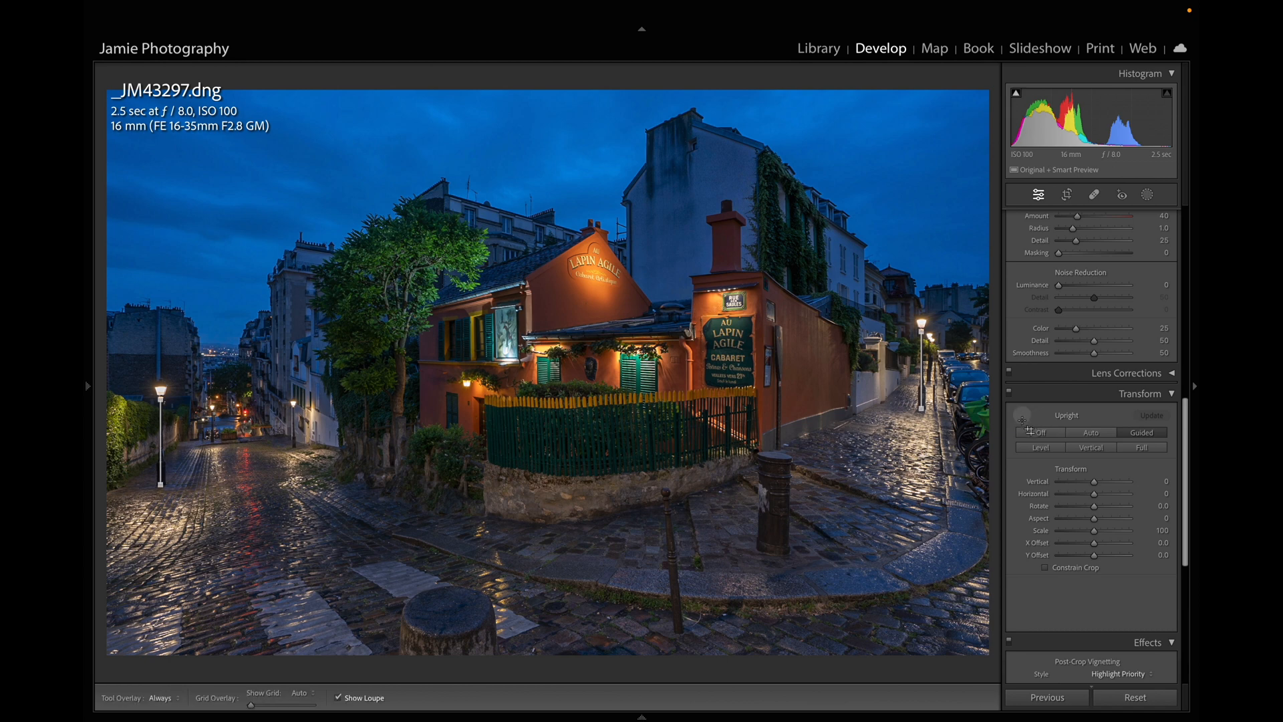
left_click_drag(921, 328, 919, 411)
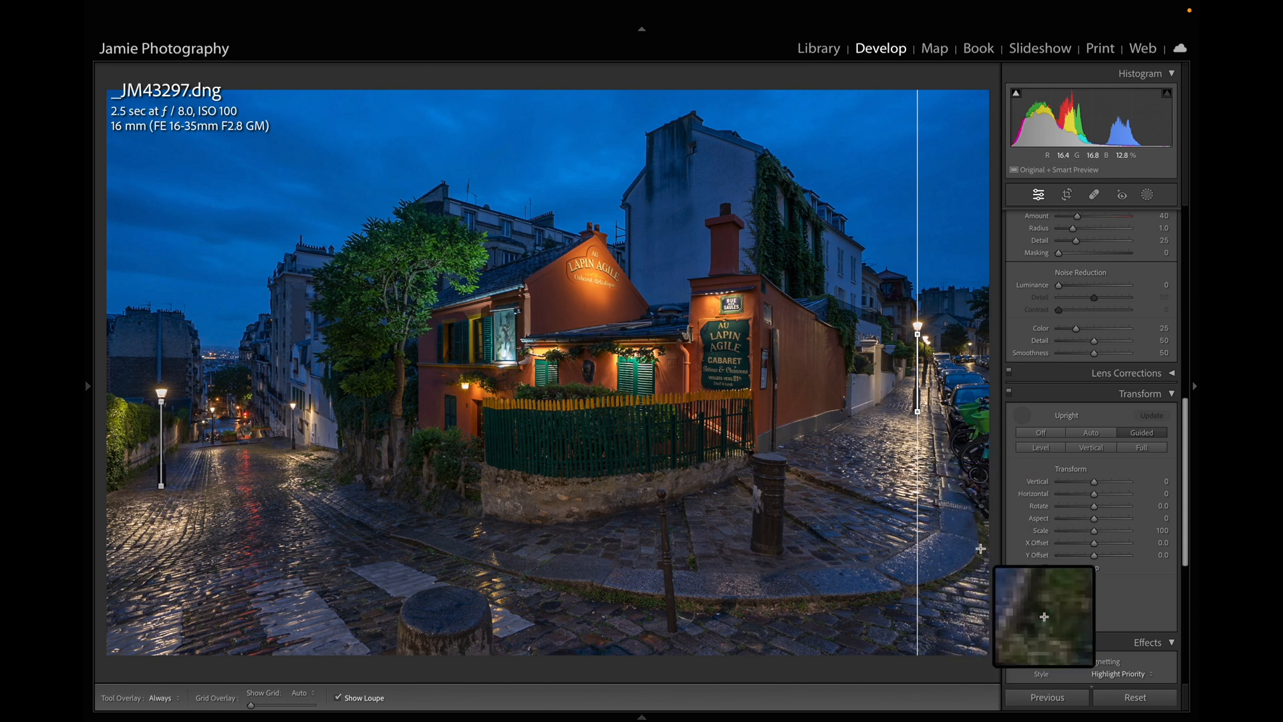
left_click_drag(917, 412, 915, 414)
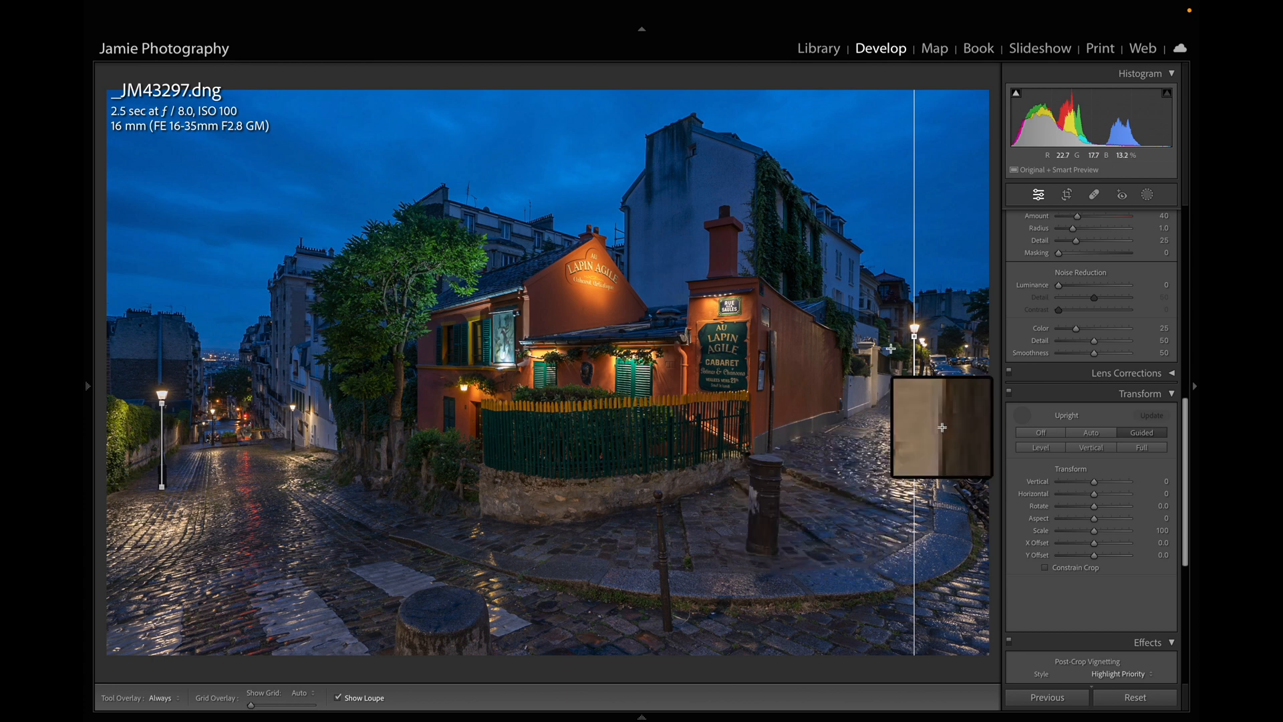
left_click(1039, 195)
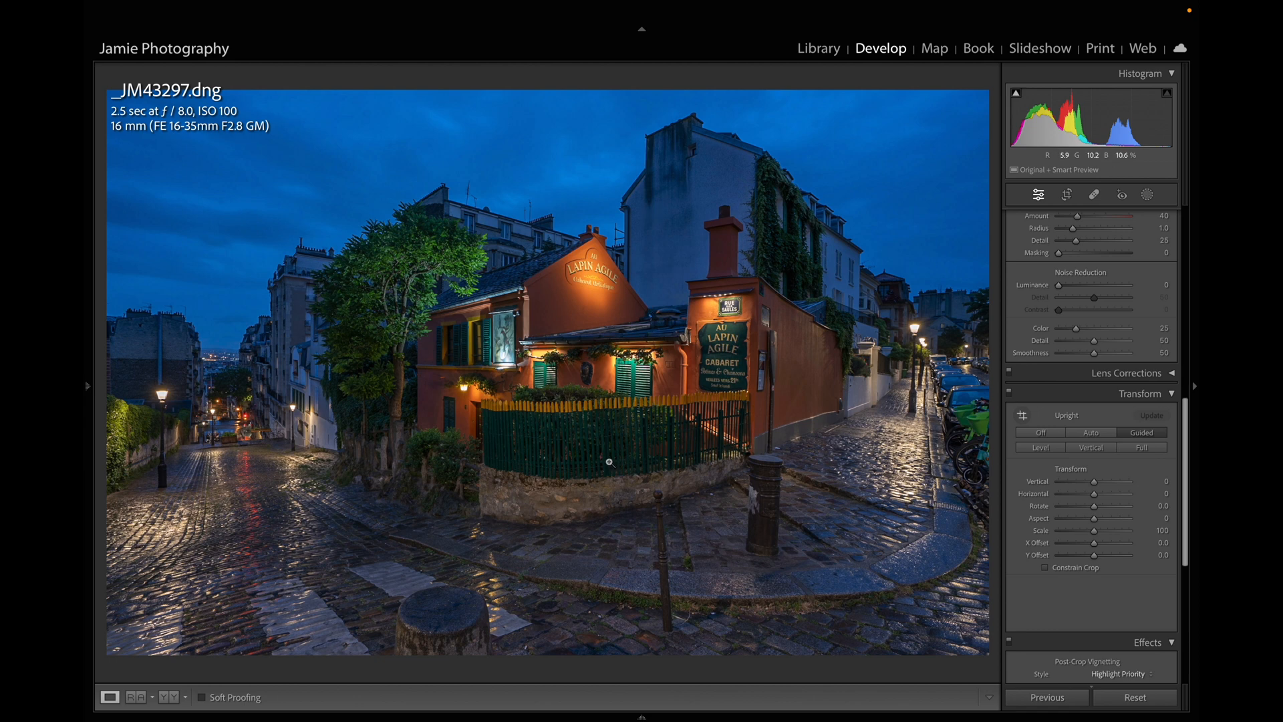
- Open the photo for editing in Adobe Photoshop 2023
right_click(606, 463)
mouse_move(633, 423)
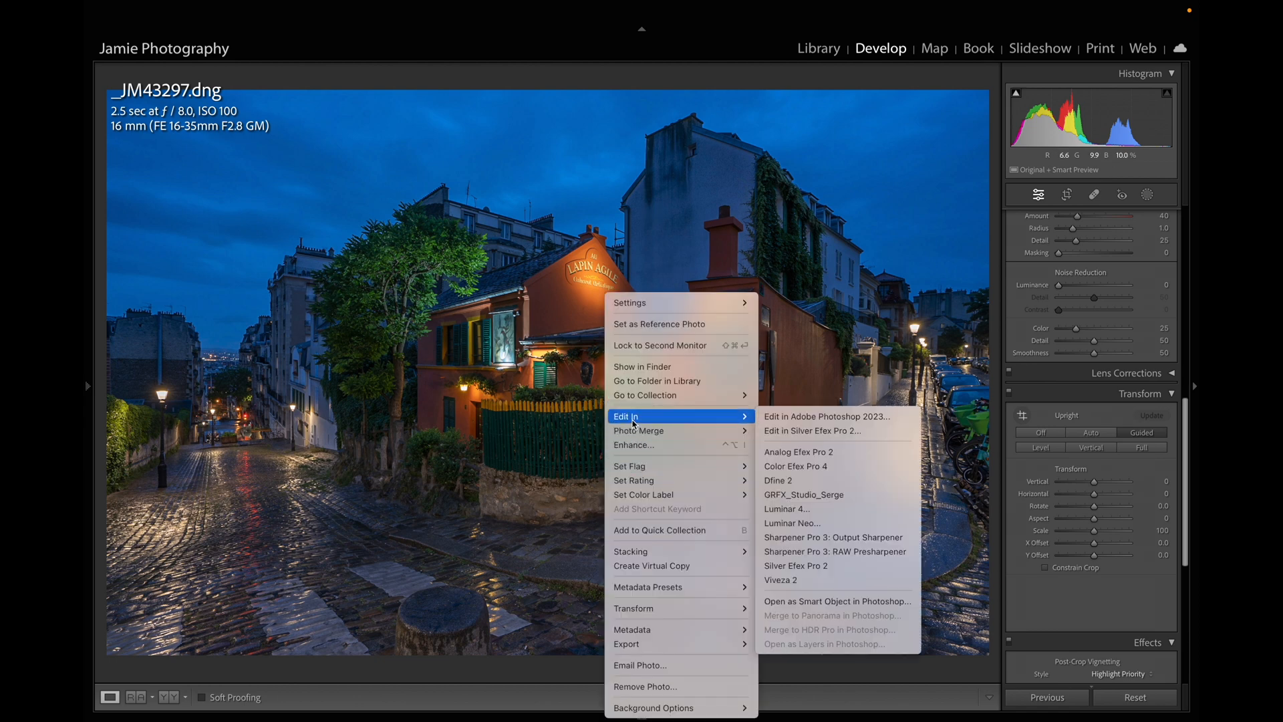
left_click(787, 417)
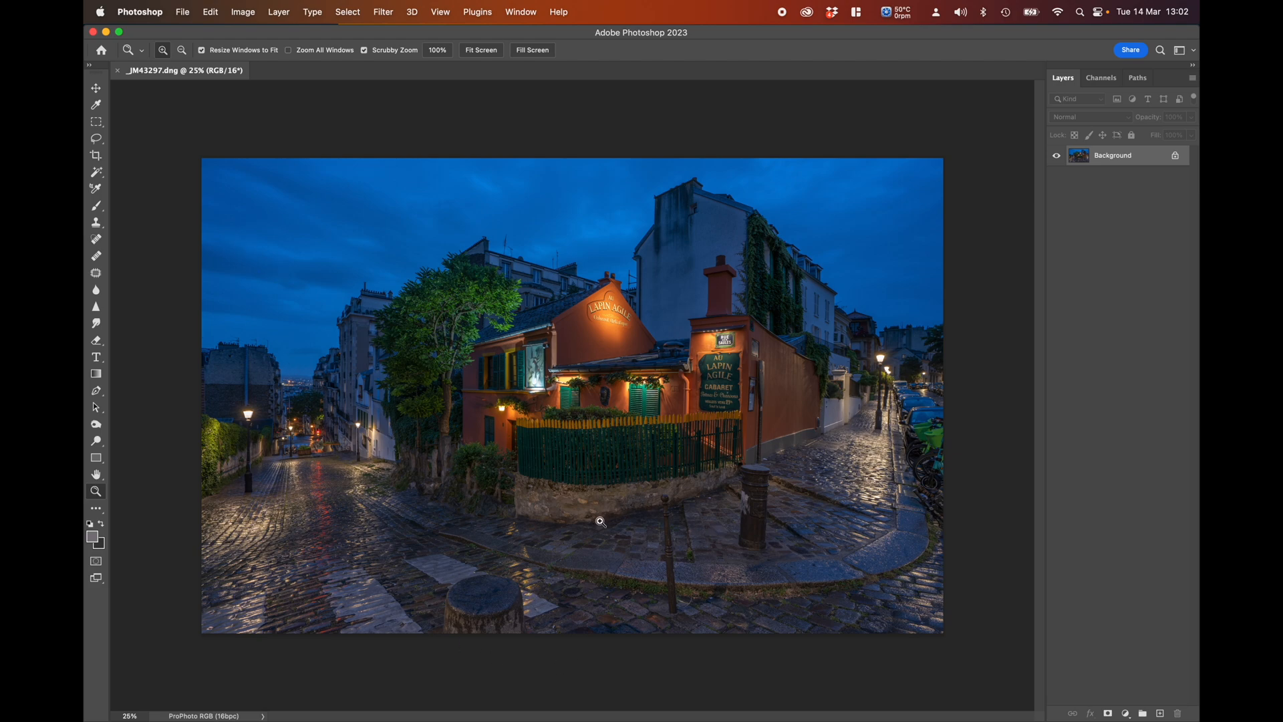
- Use the Clone Stamp at 150 px to extend the lit white crossing stripe over the right edge of the stone bollard's top
left_click(493, 608)
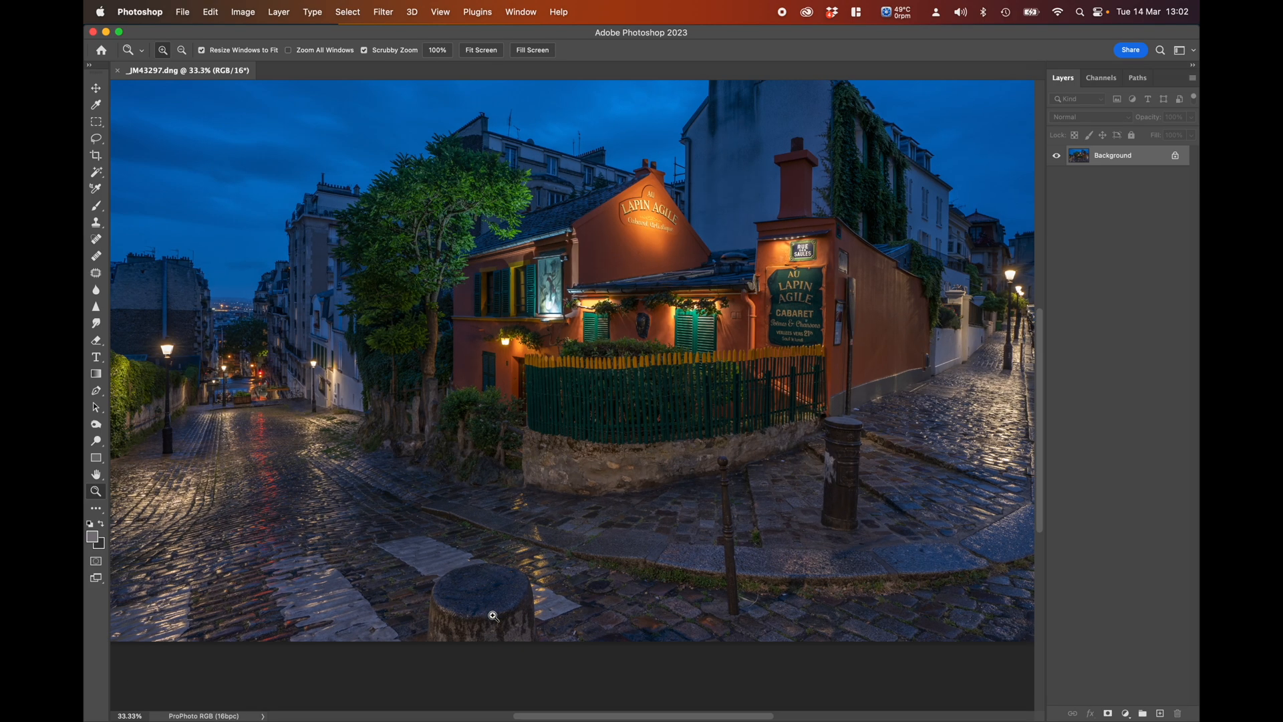
left_click(491, 609)
left_click(493, 612)
left_click(493, 614)
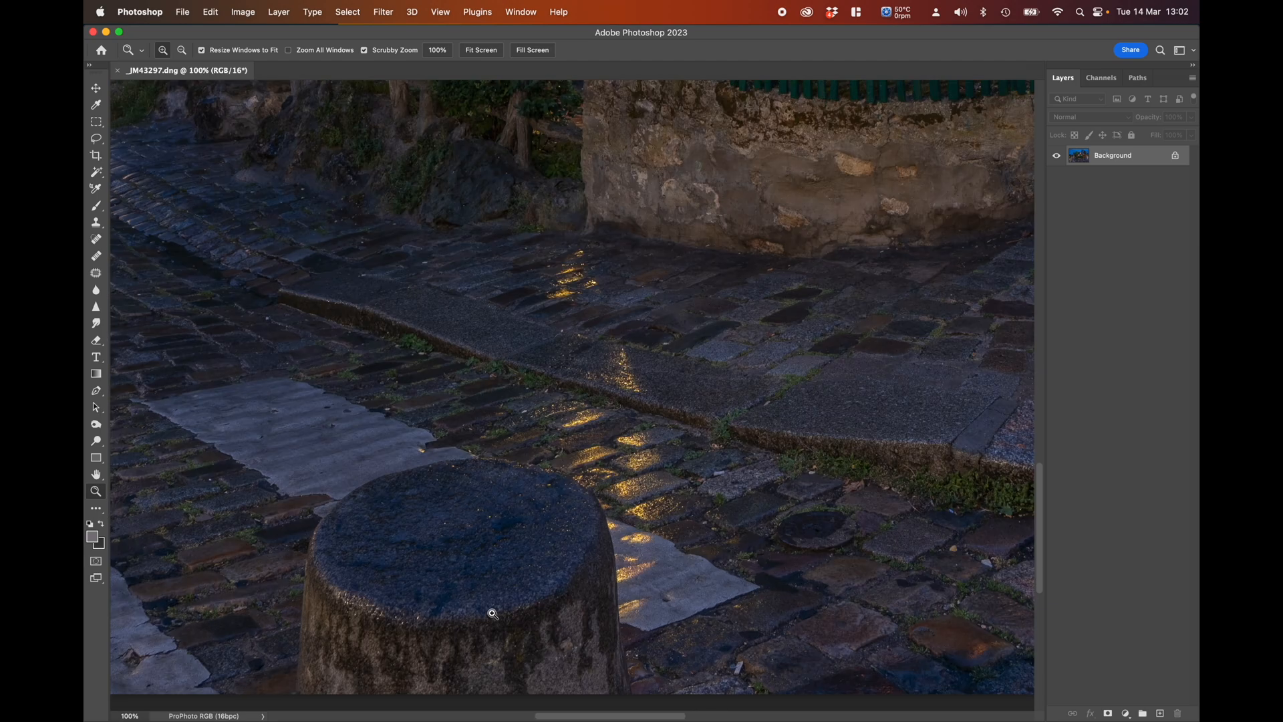
left_click_drag(493, 613, 544, 425)
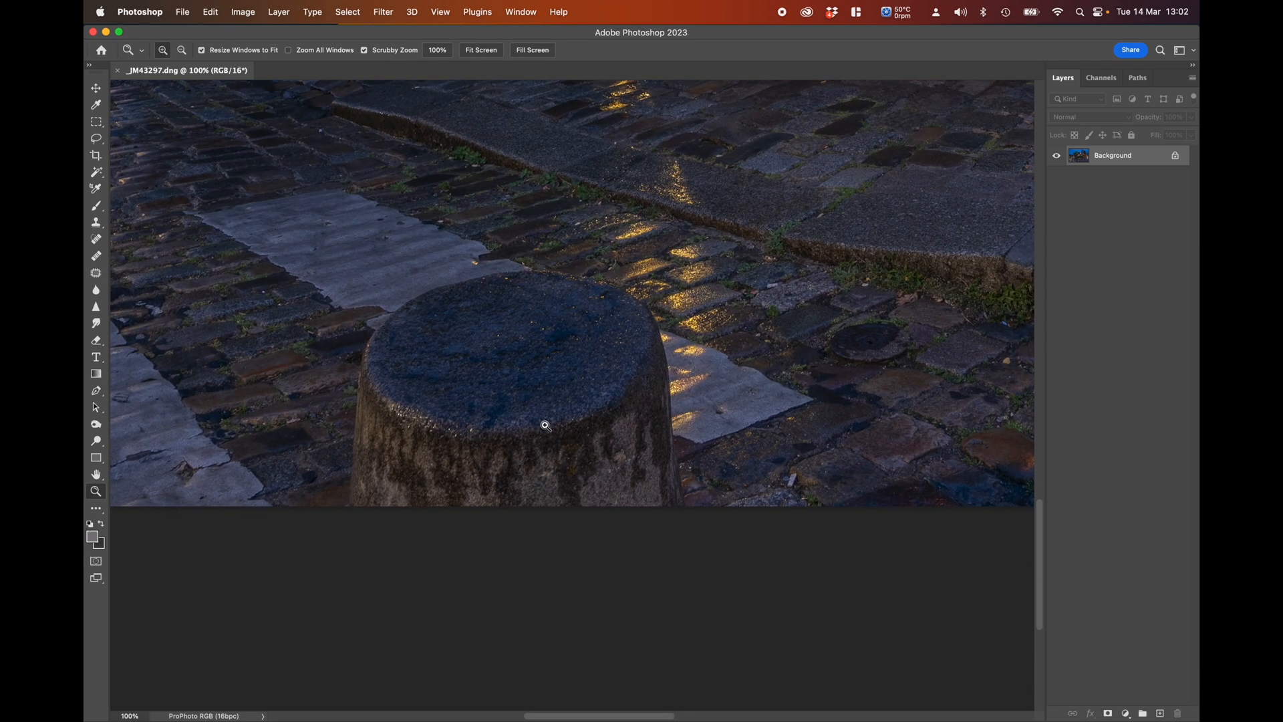
left_click(101, 226)
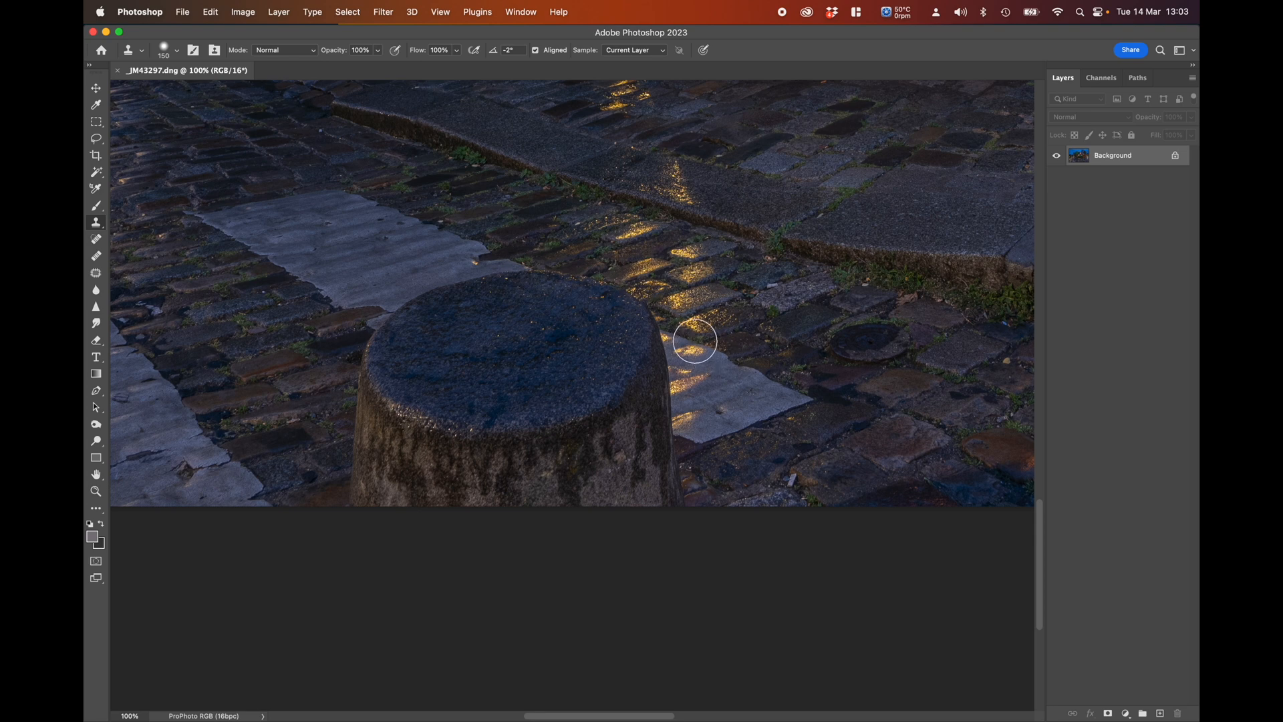
left_click(700, 338, "alt")
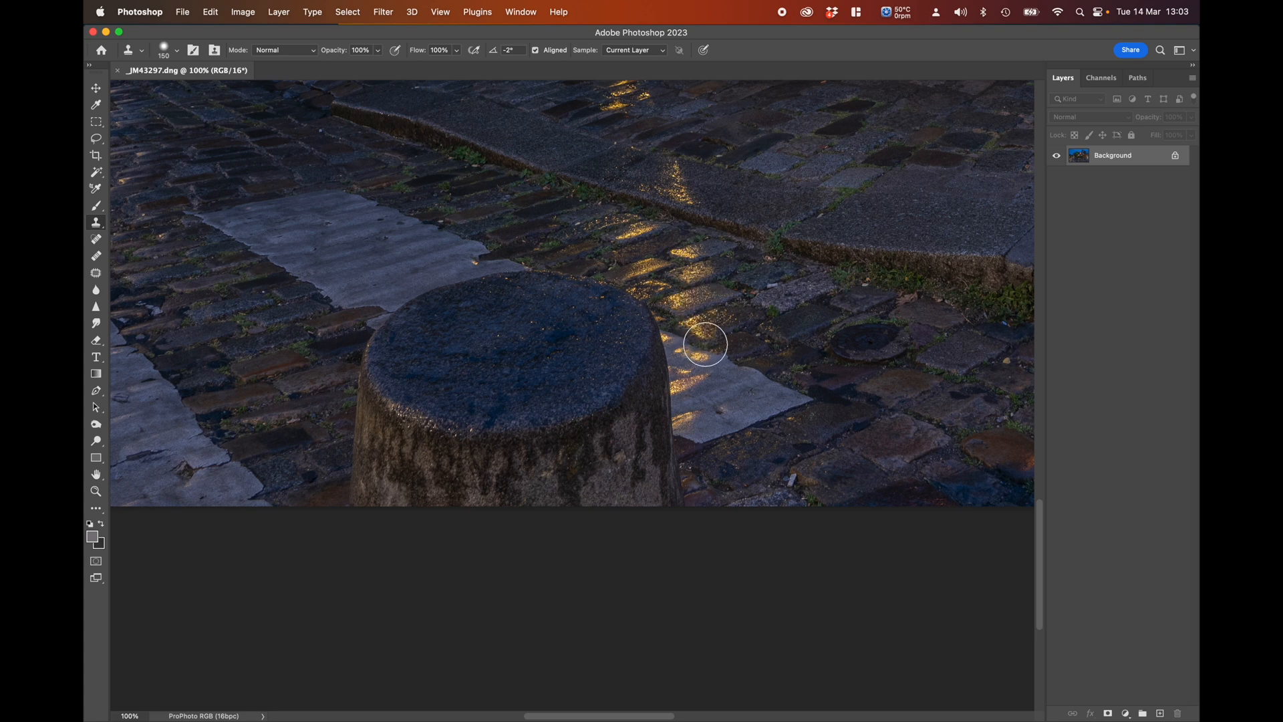
left_click(712, 382)
key("super+z")
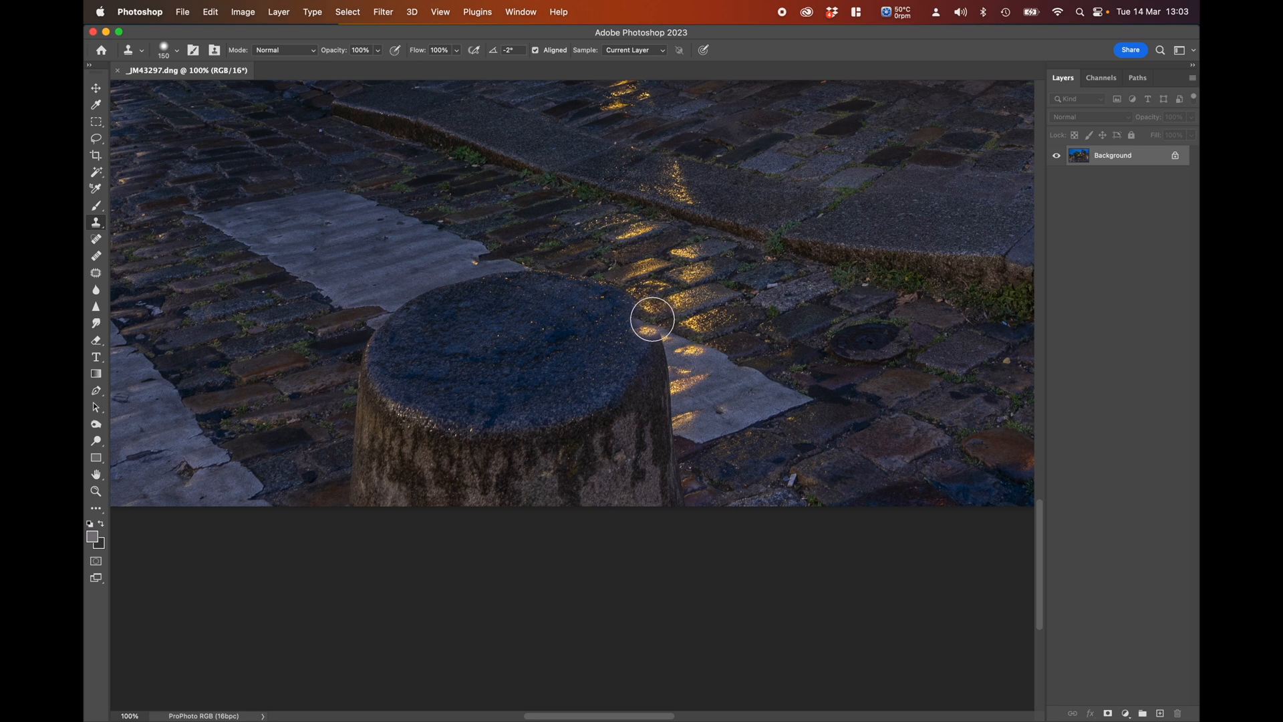
left_click_drag(652, 318, 630, 305)
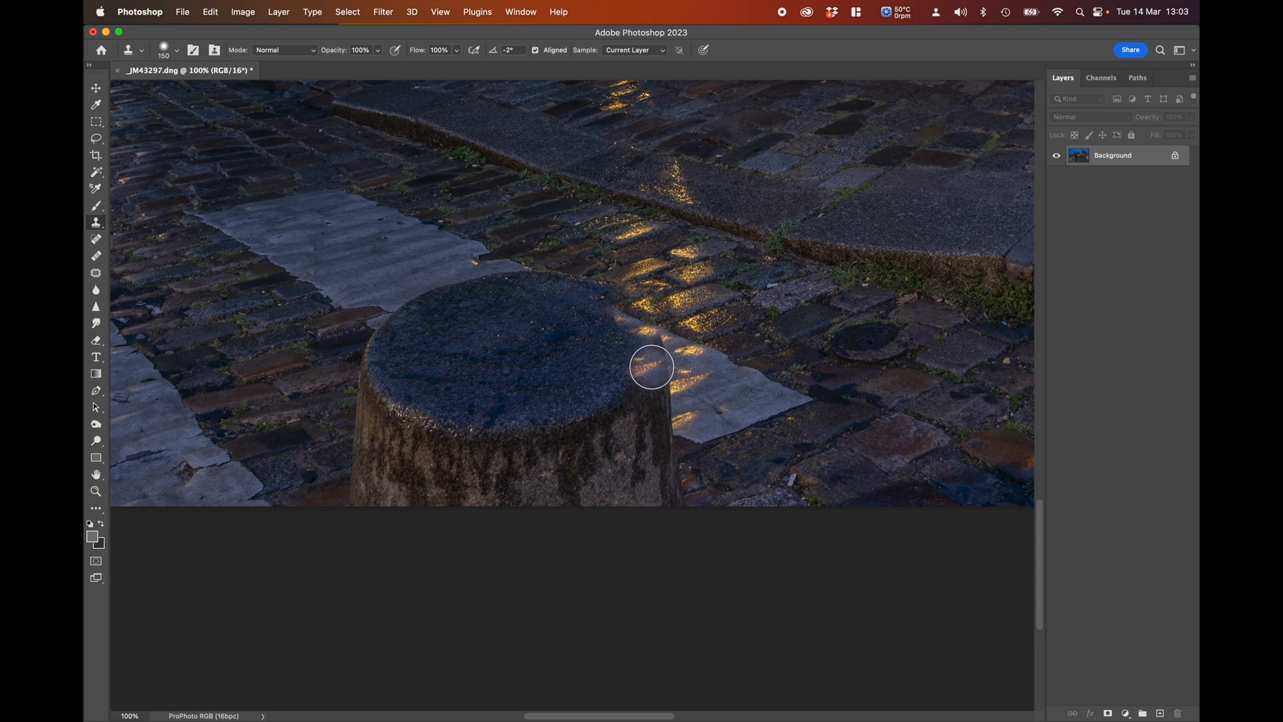
mouse_move(652, 367)
left_mouse_down()
mouse_move(673, 380)
mouse_move(633, 358)
mouse_move(639, 347)
mouse_move(641, 357)
left_mouse_up()
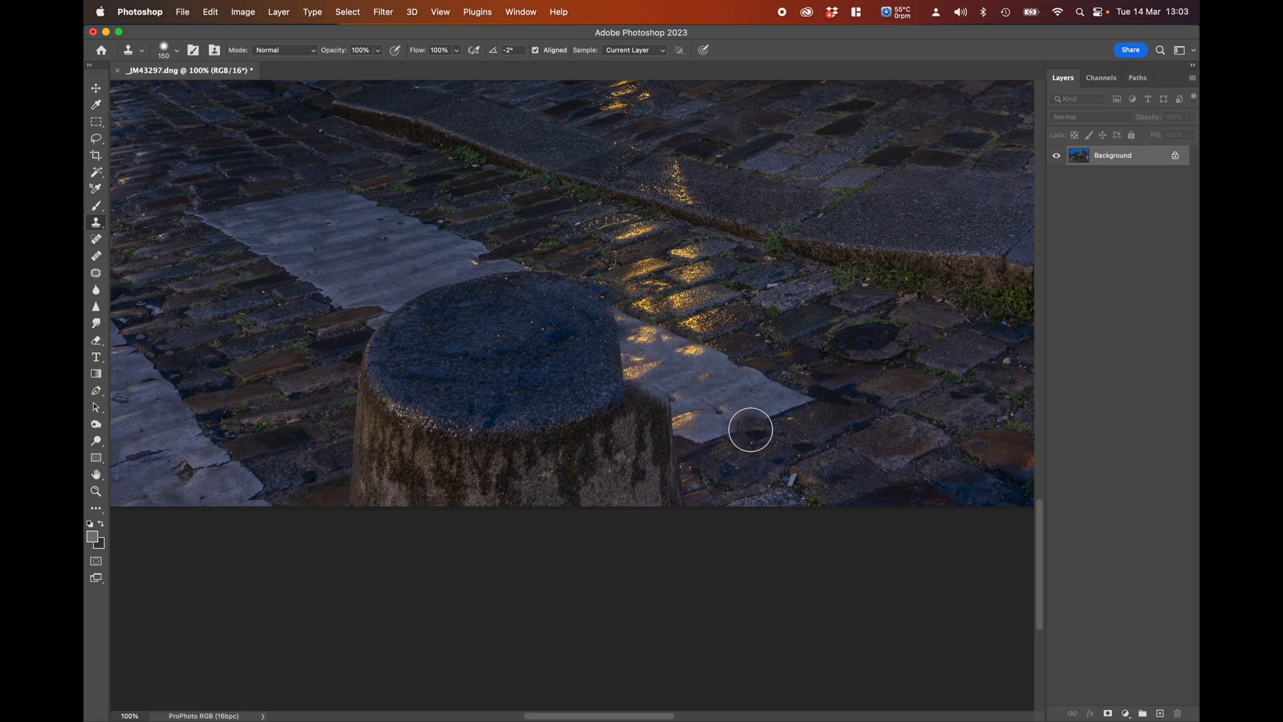
- Sample the stripe's lower edge, clone it over the bollard's lower right side, and reduce the brush to 70 px
left_click(746, 423)
key("super+z")
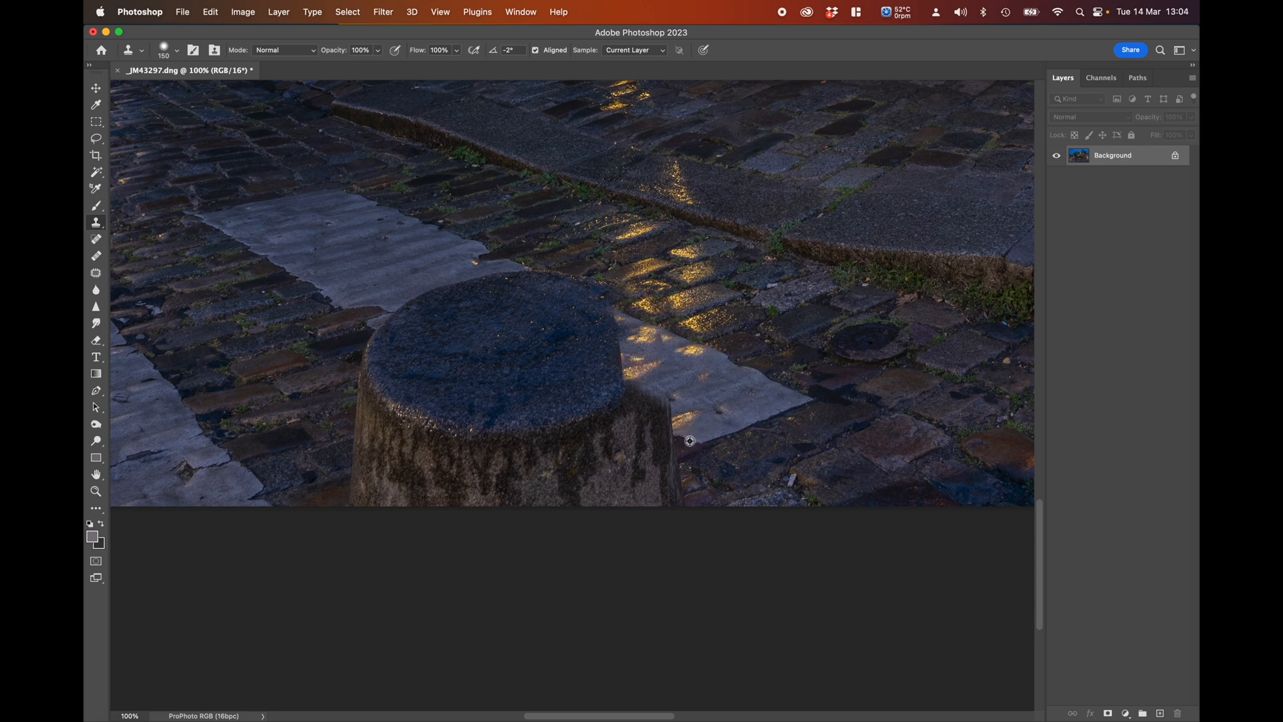
left_click(689, 440, "alt")
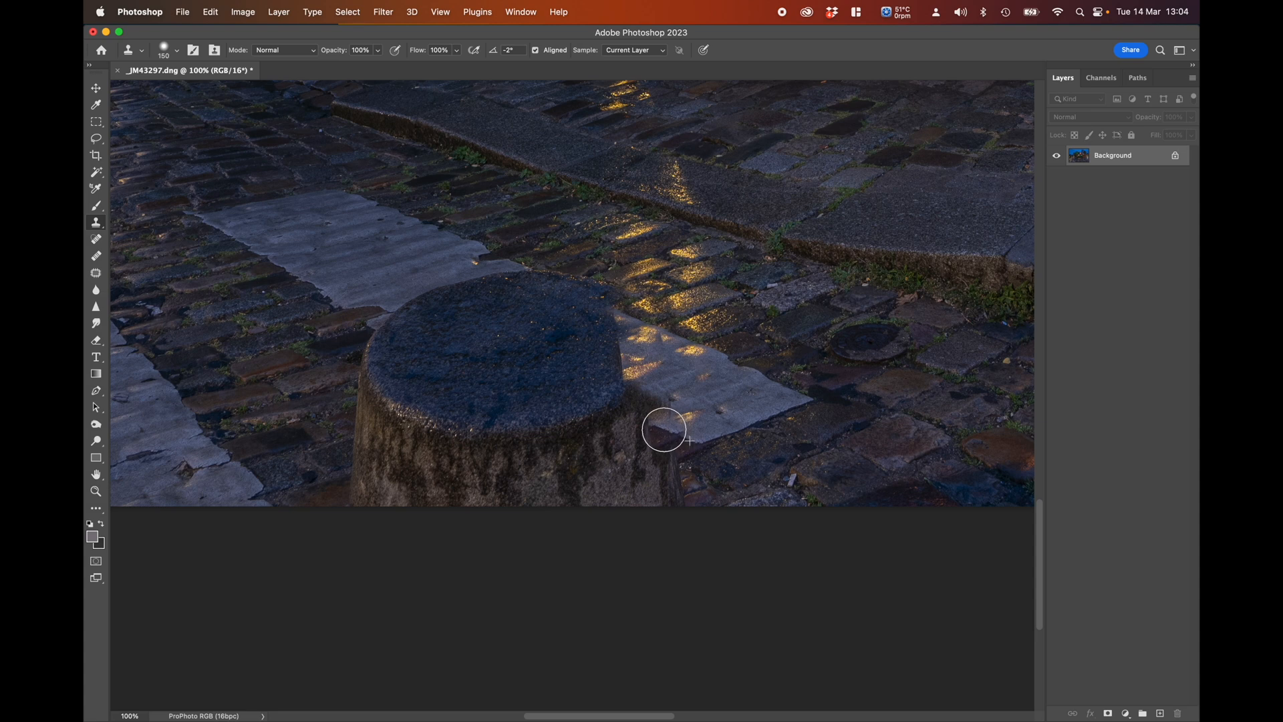
left_click_drag(664, 429, 667, 429)
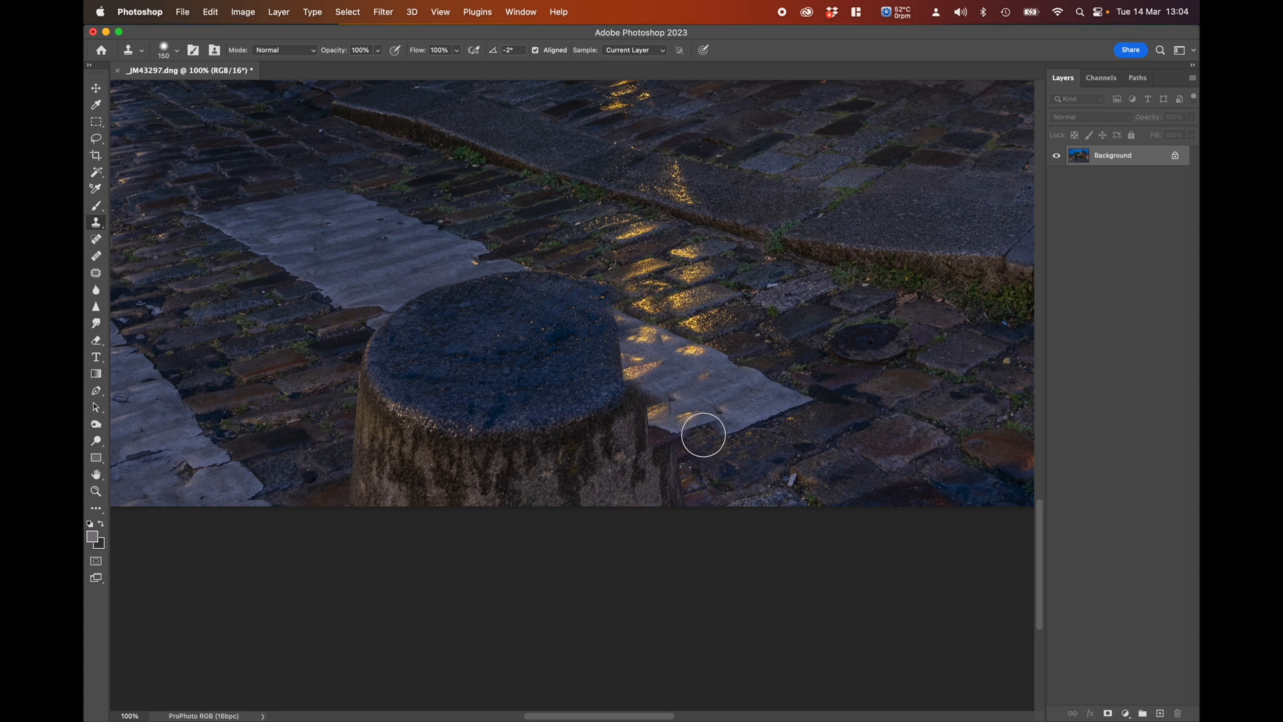
key("bracketleft")
key("bracketleft")
key("bracketleft")
key("bracketleft")
key("bracketleft")
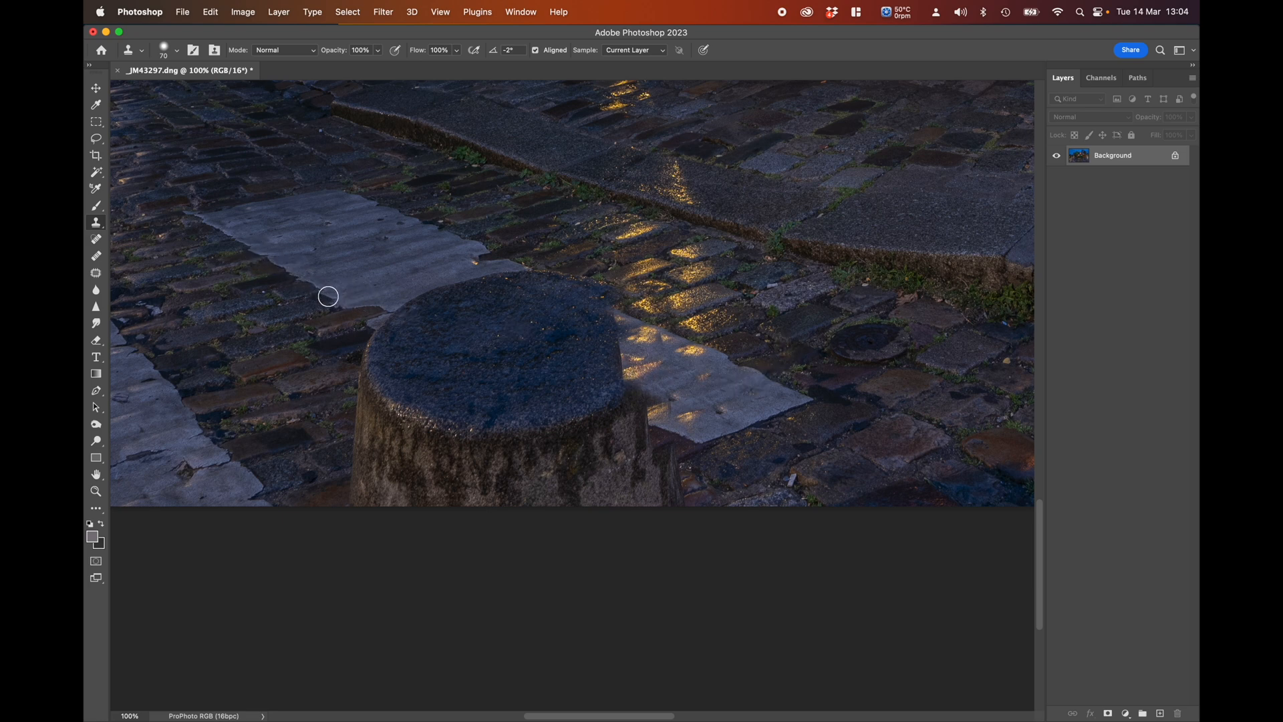
- Enlarge the Clone Stamp brush to 200 px and extend the crossing stripe's lower edge across the stone bollard's top
key("bracketright")
key("bracketright")
key("bracketright")
key("bracketright")
key("bracketright")
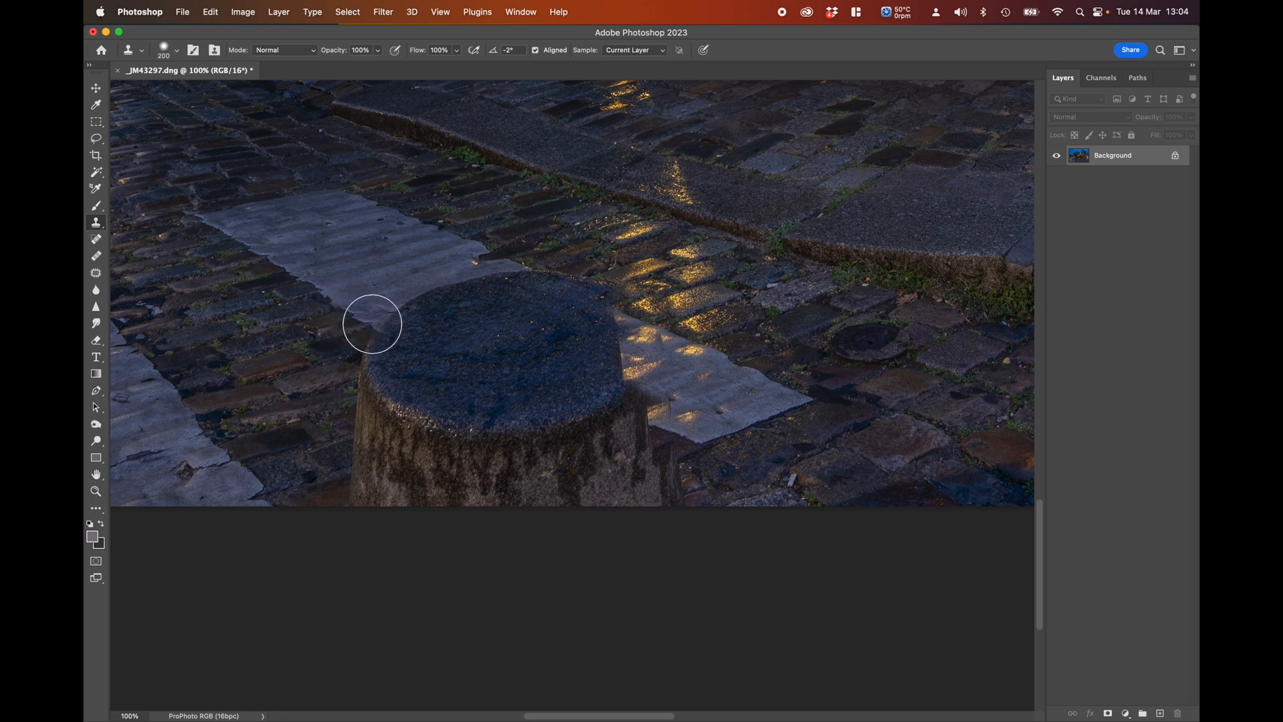
mouse_move(374, 325)
left_mouse_down()
mouse_move(363, 319)
mouse_move(476, 373)
left_mouse_up()
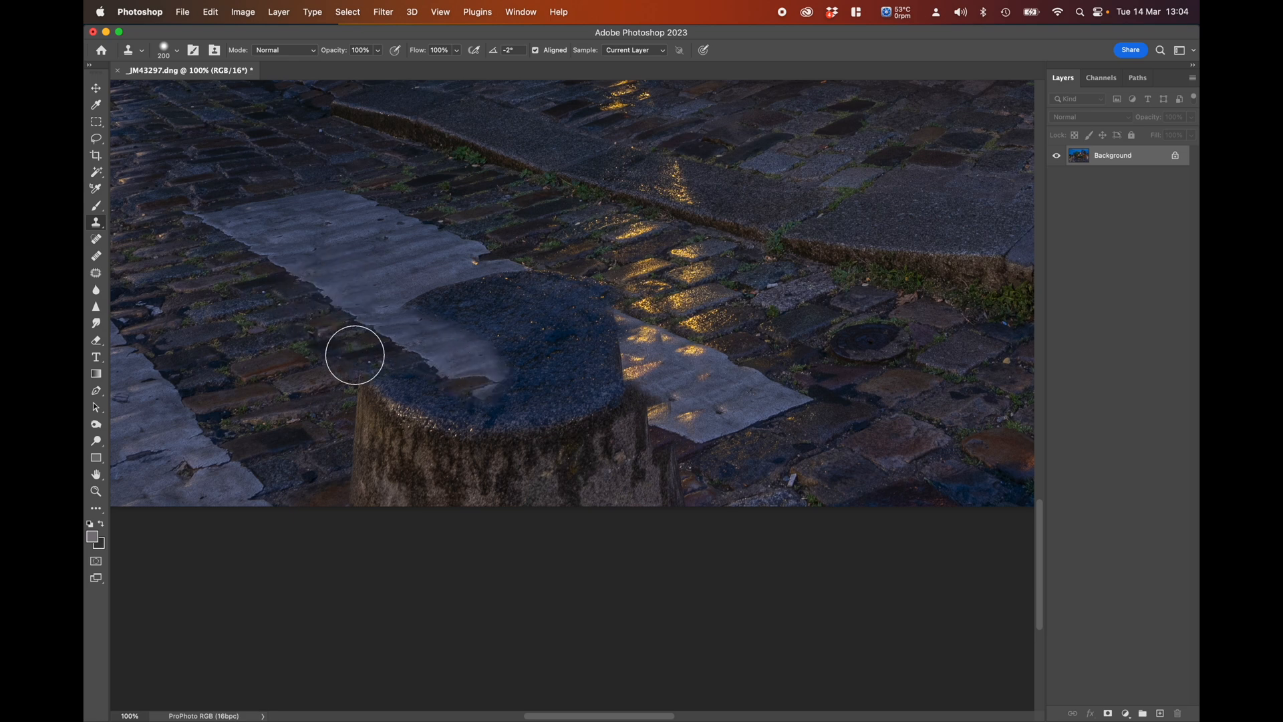
- Clone the crossing stripe's upper edge and inner surface over the back and middle of the stone bollard's top
left_click_drag(349, 397, 580, 352)
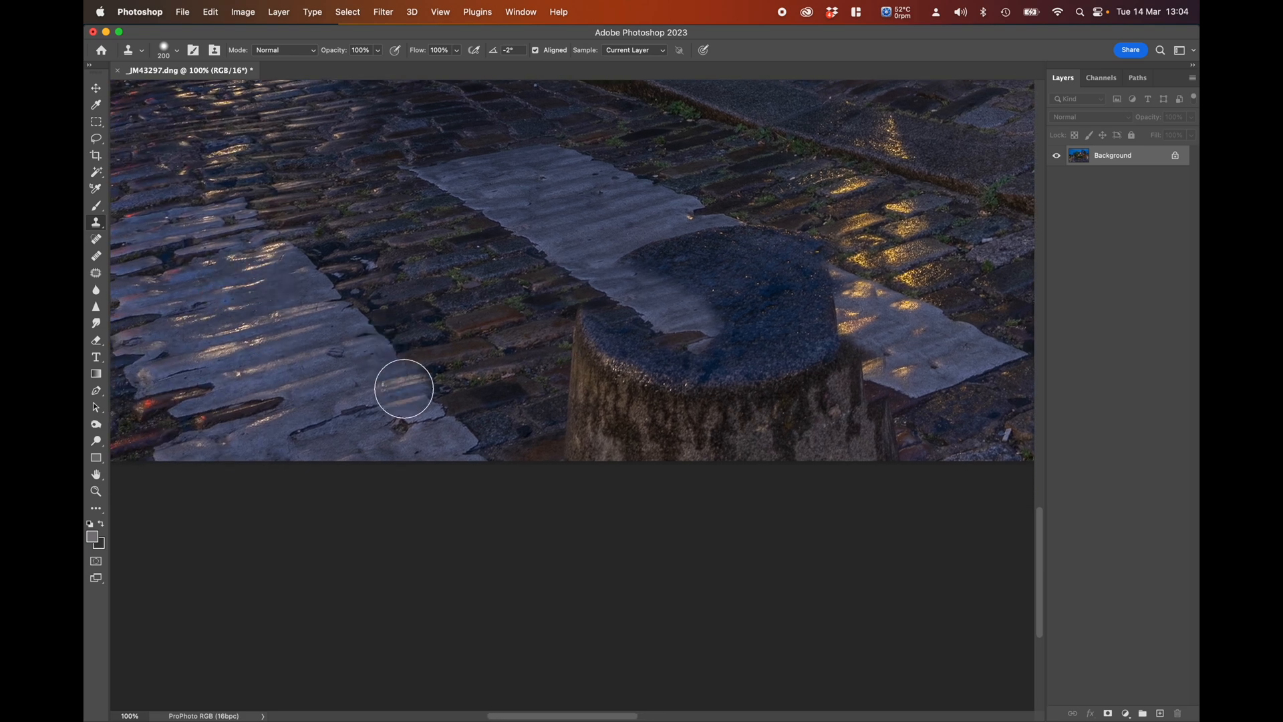
key("super+z")
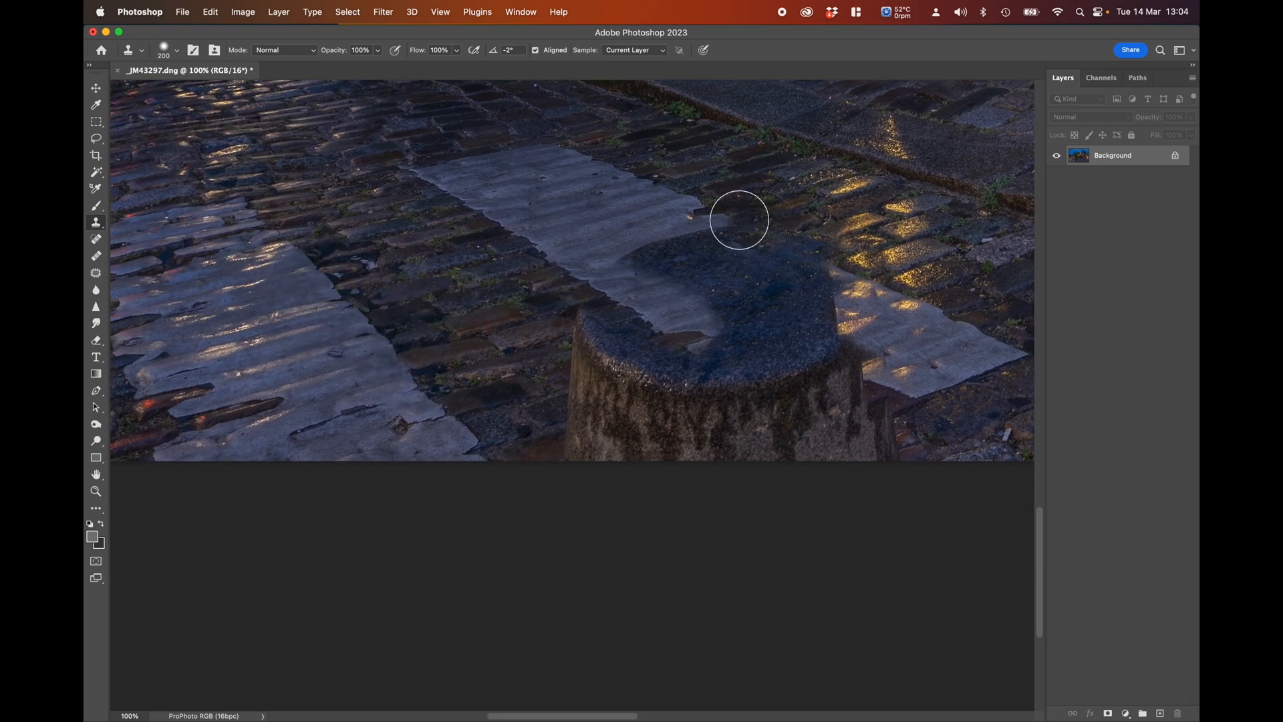
left_click(649, 183, "alt")
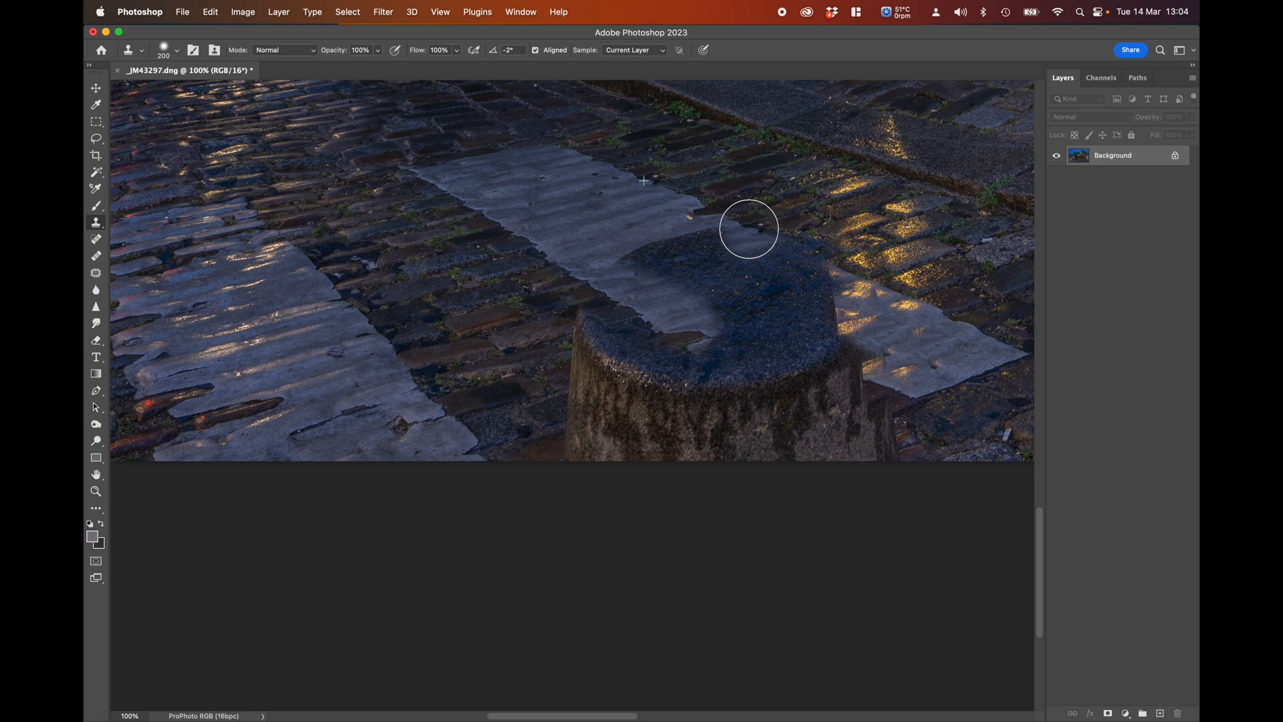
left_click_drag(749, 229, 797, 253)
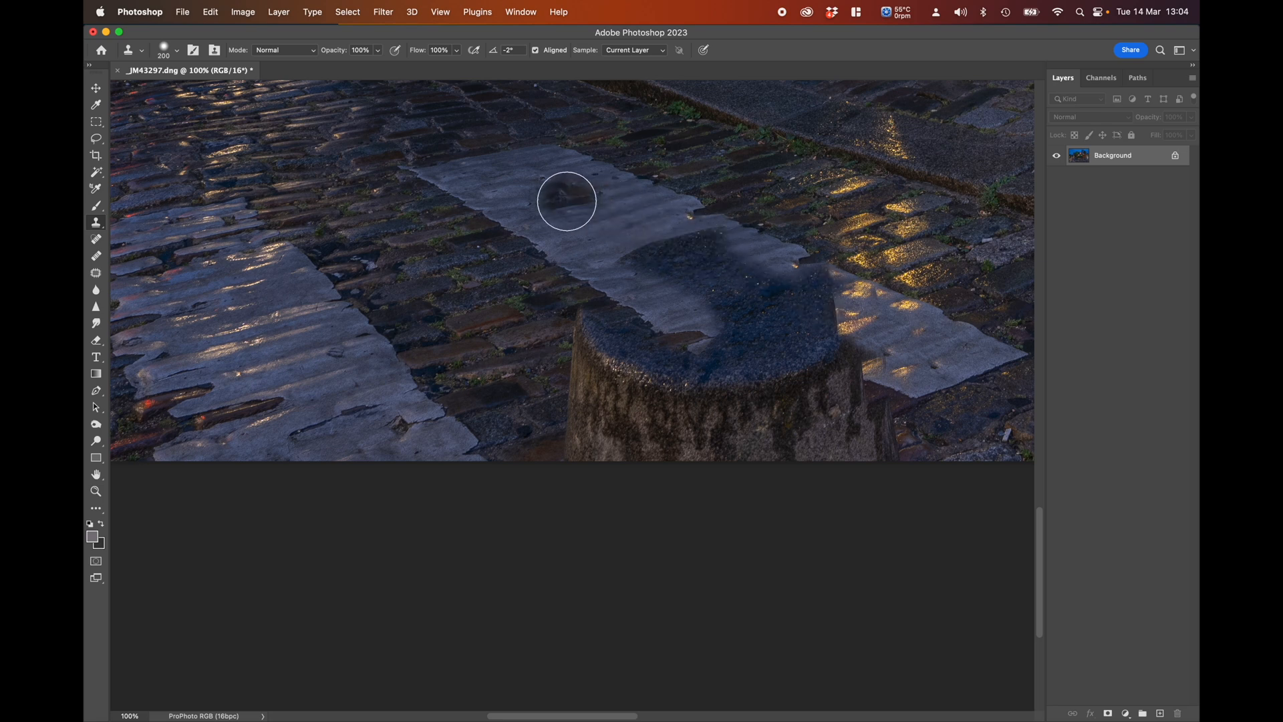
left_click(570, 201, "alt")
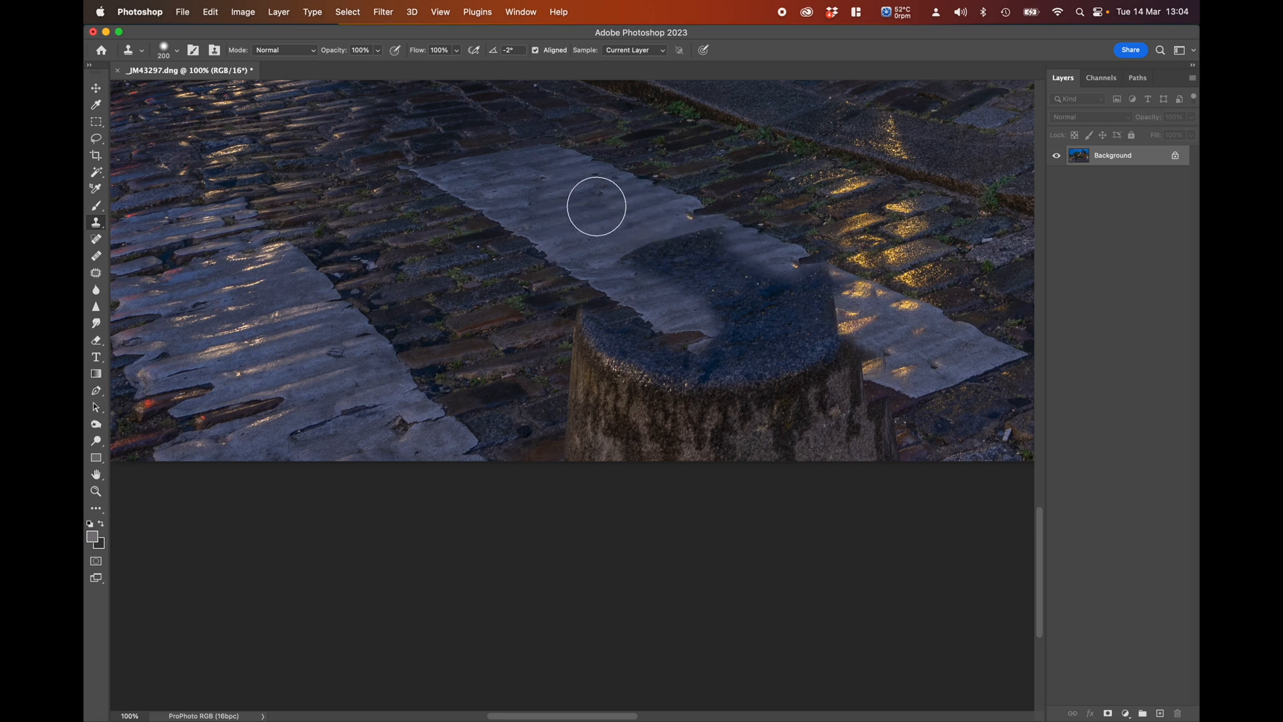
mouse_move(651, 241)
left_mouse_down()
mouse_move(662, 253)
mouse_move(648, 252)
mouse_move(705, 250)
mouse_move(725, 278)
mouse_move(762, 282)
mouse_move(730, 298)
left_mouse_up()
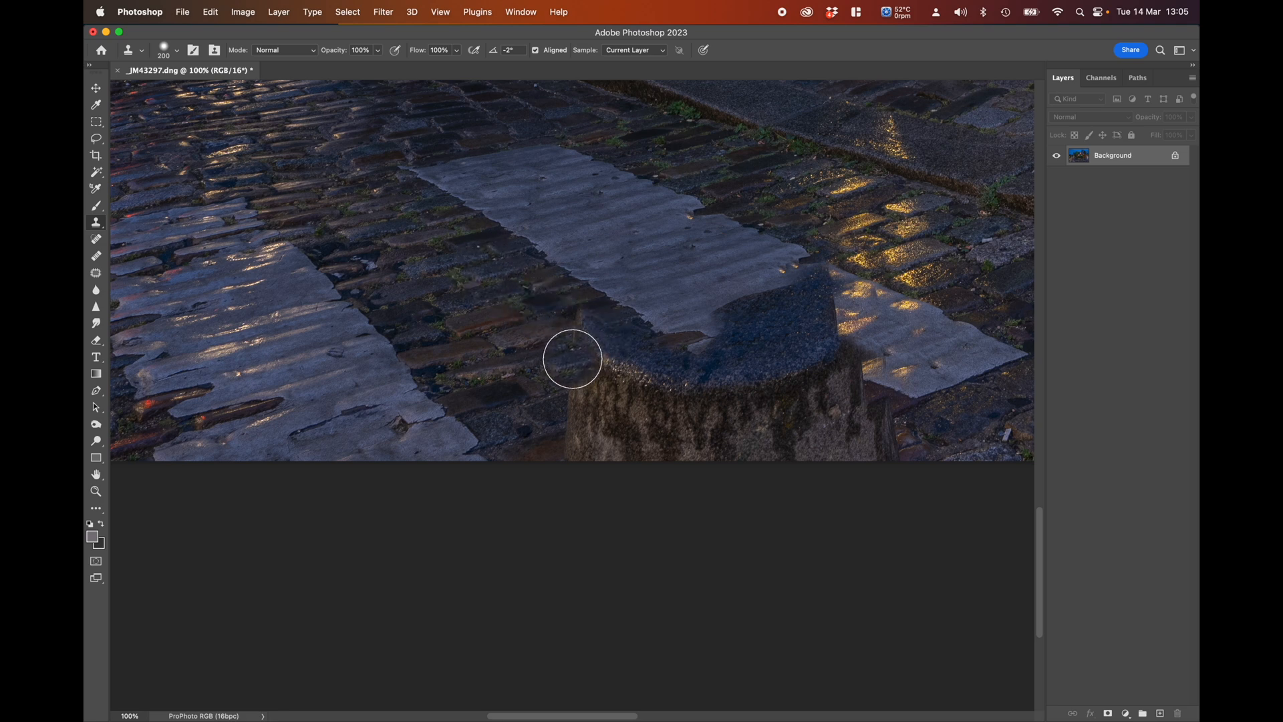
- Clone the dark cobblestones over the left side of the stone bollard down to the photo's bottom edge
mouse_move(594, 341)
left_mouse_down()
mouse_move(622, 340)
mouse_move(586, 369)
mouse_move(596, 444)
mouse_move(622, 393)
mouse_move(670, 447)
mouse_move(644, 375)
mouse_move(664, 375)
mouse_move(680, 424)
left_mouse_up()
key("super+z")
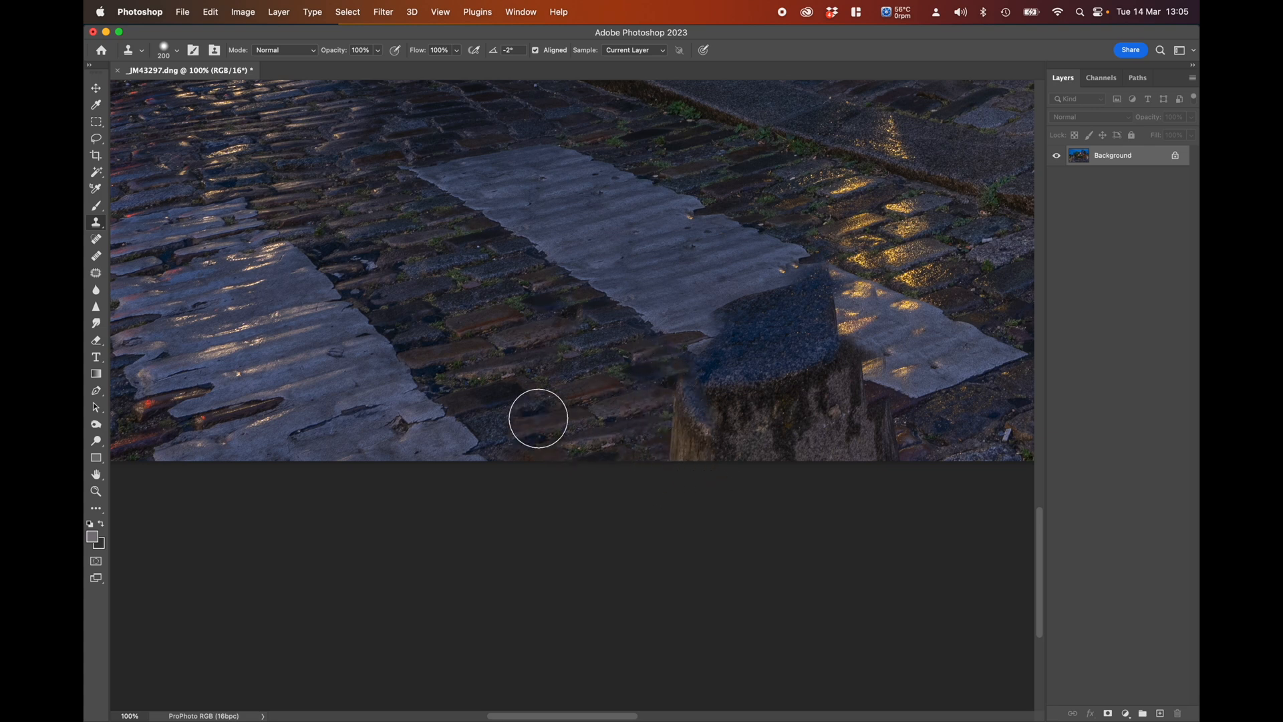
key("super+z")
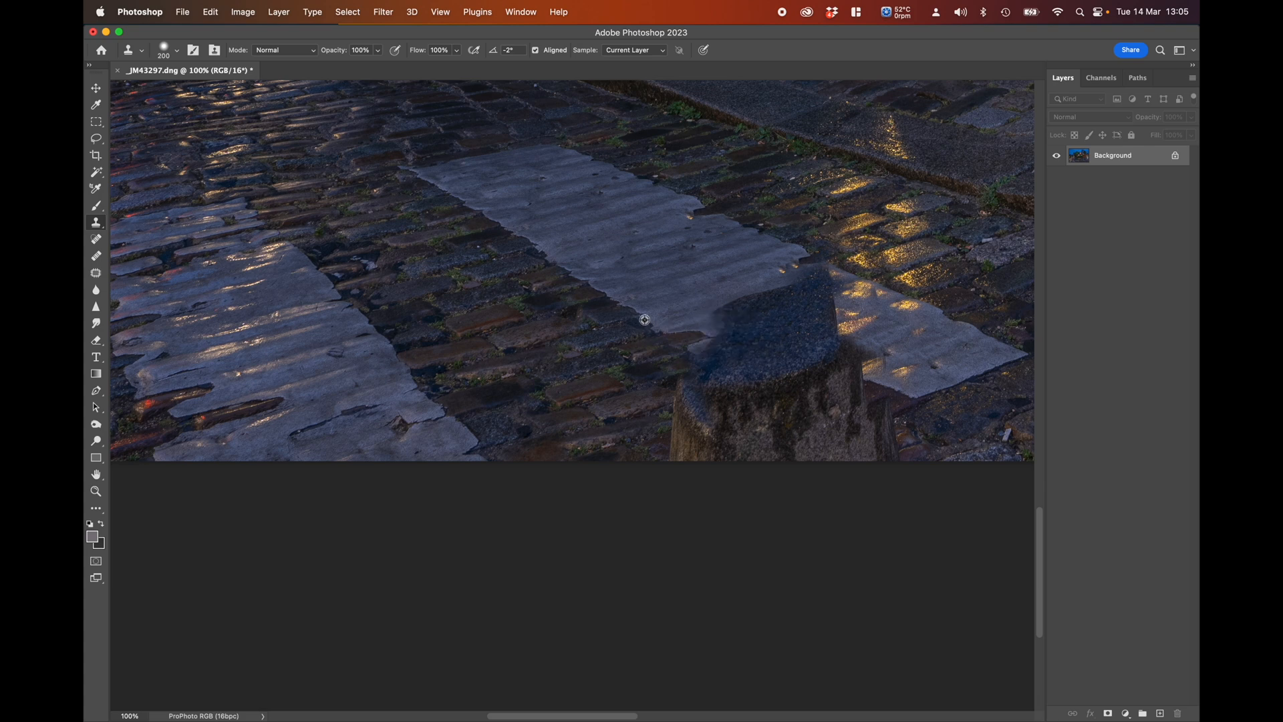
- Sample the stripe's lower edge, continue it over the bollard's remaining body, and fill the stripe's surface above it
left_click(508, 232, "alt")
mouse_move(687, 338)
left_mouse_down()
mouse_move(753, 387)
mouse_move(809, 406)
left_mouse_up()
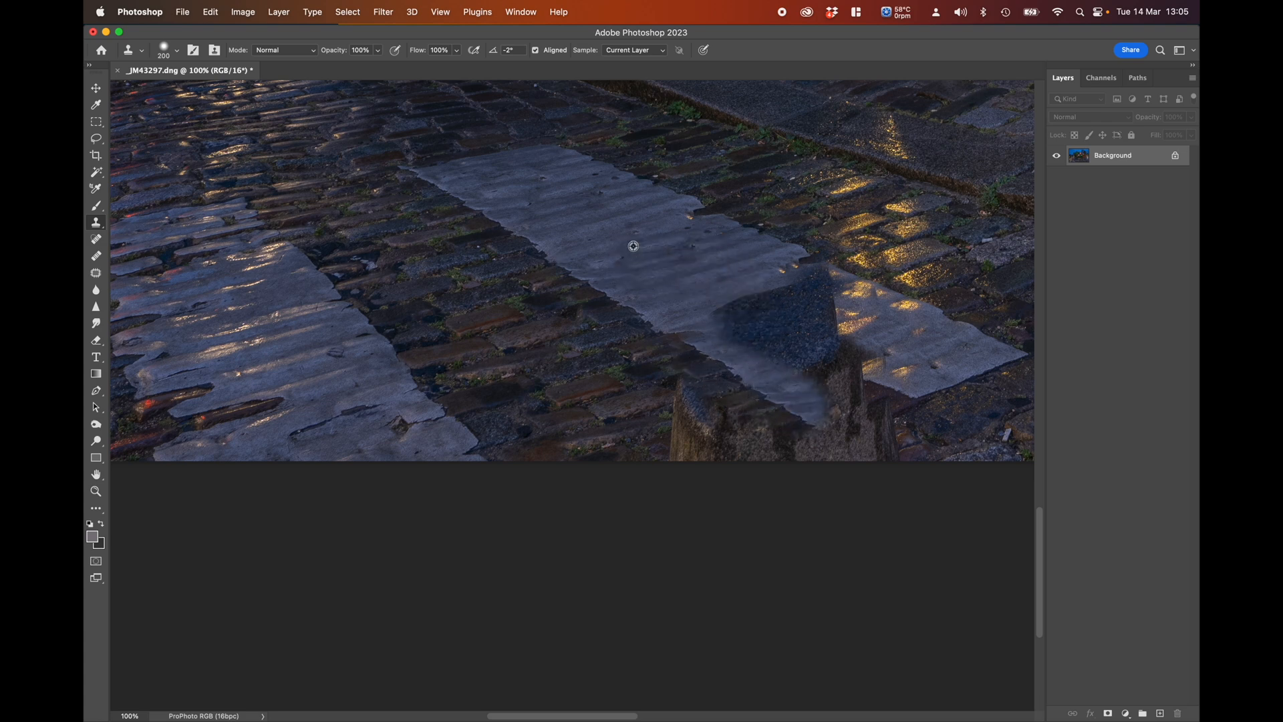
mouse_move(681, 263)
left_mouse_down()
mouse_move(773, 349)
mouse_move(770, 332)
left_mouse_up()
left_click_drag(753, 290, 789, 294)
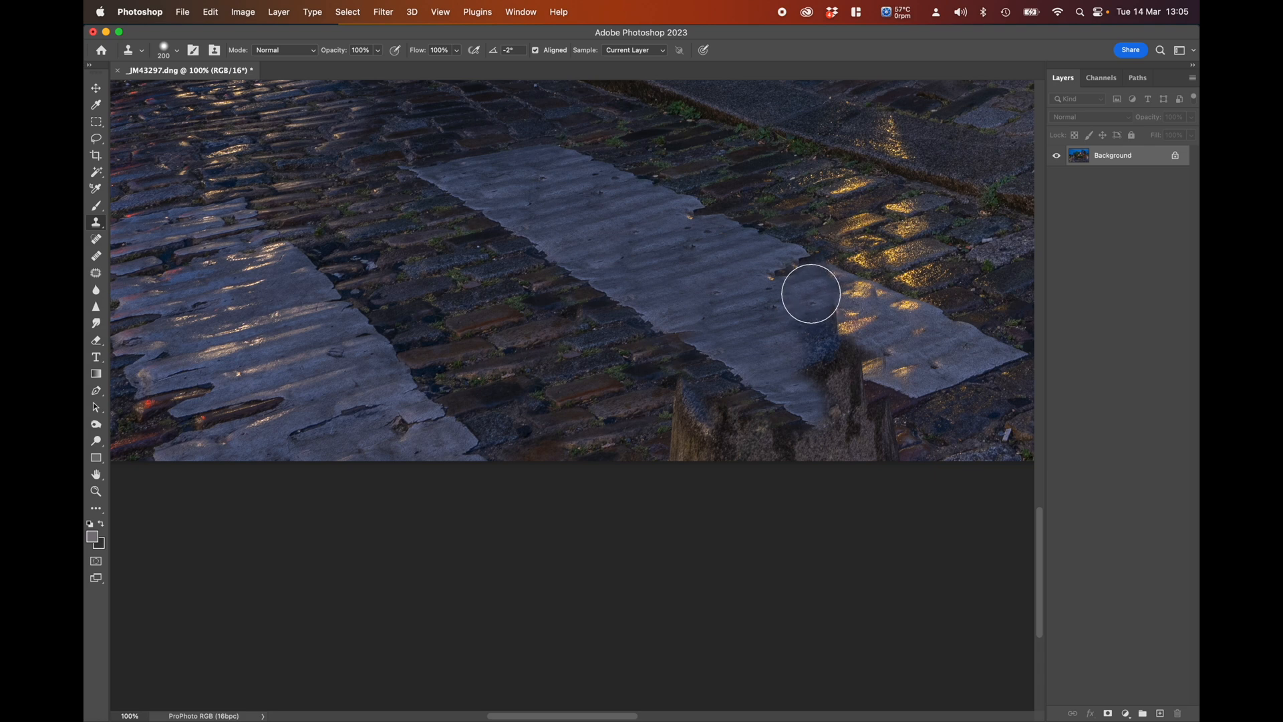
left_click_drag(811, 293, 821, 338)
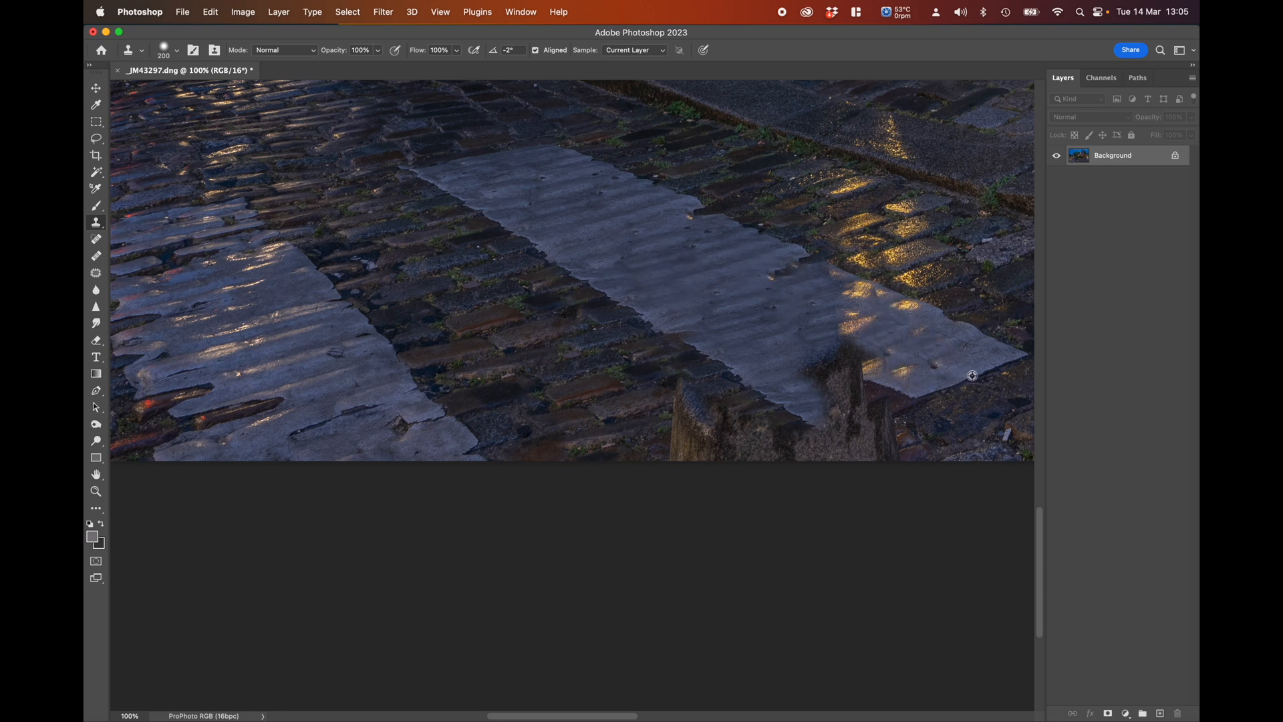
- Reduce the brush to 100 px, rebuild the stripe's near right edge, and clone stripe surface over the bollard's remaining dark stub
key("bracketleft")
key("bracketleft")
key("bracketleft")
key("bracketleft")
left_click_drag(913, 398, 875, 414)
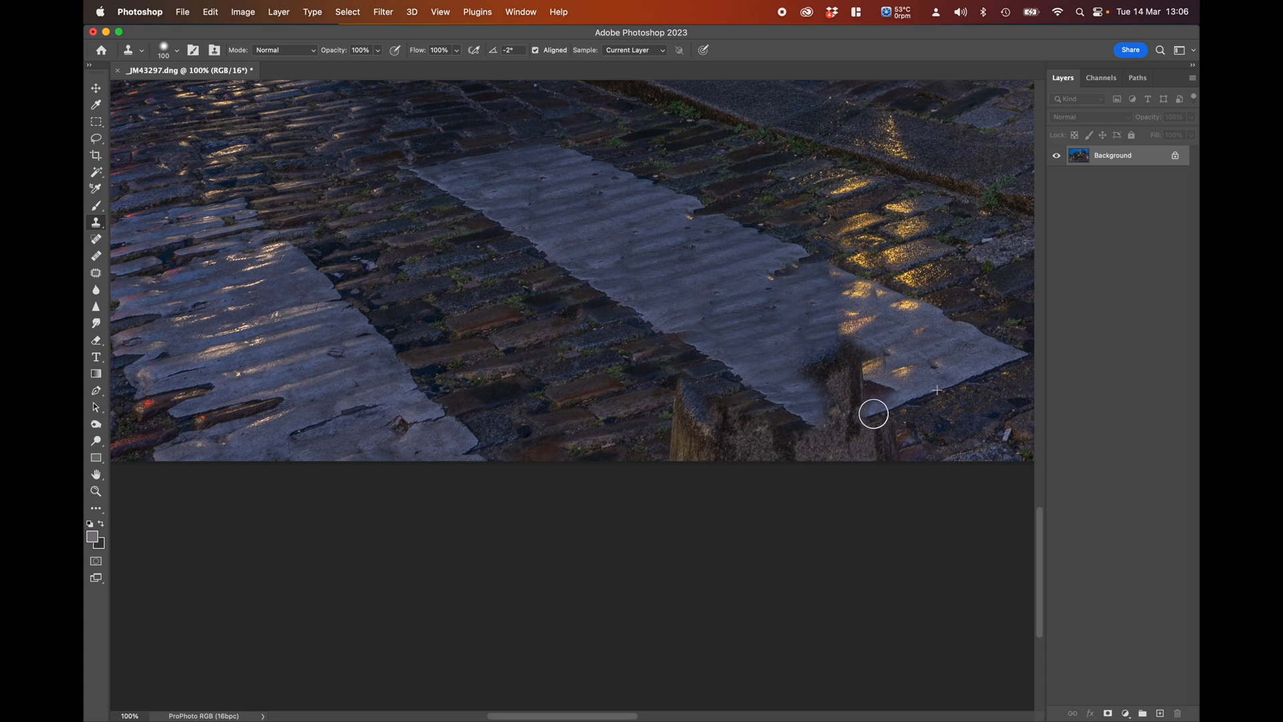
left_click_drag(873, 414, 858, 417)
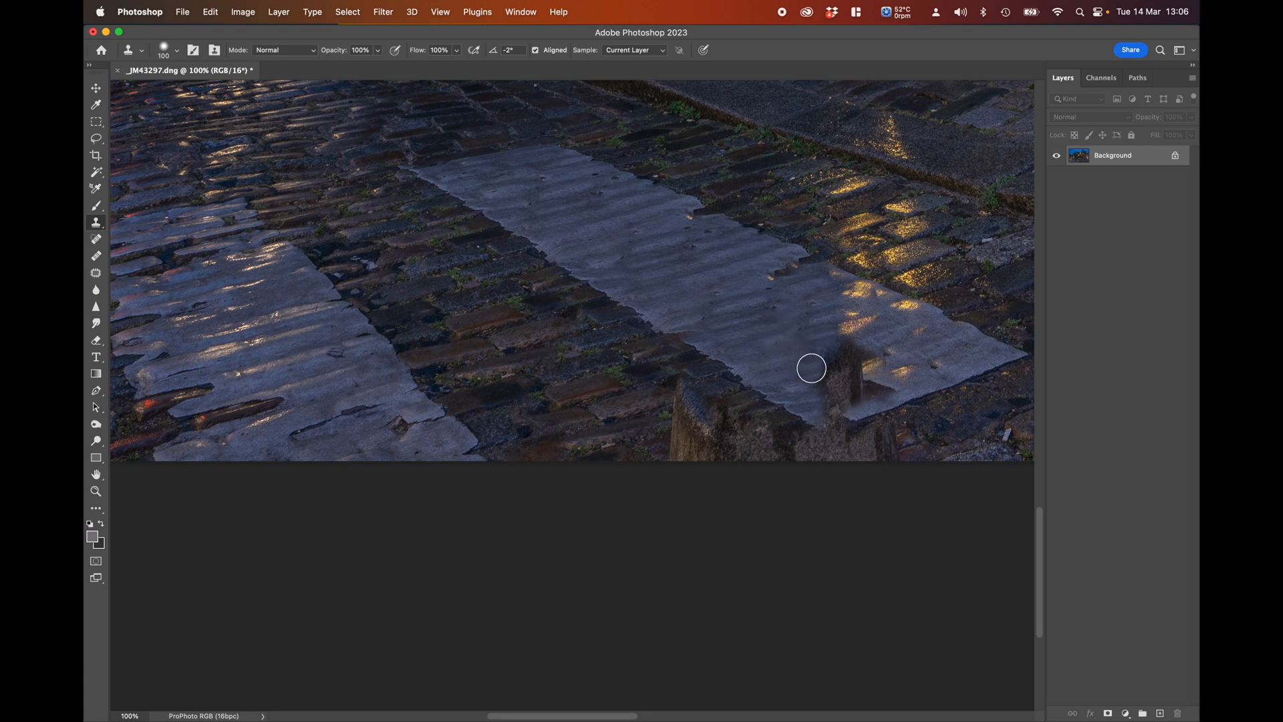
mouse_move(822, 358)
left_mouse_down()
mouse_move(854, 356)
mouse_move(826, 378)
mouse_move(837, 398)
mouse_move(853, 382)
mouse_move(882, 392)
left_mouse_up()
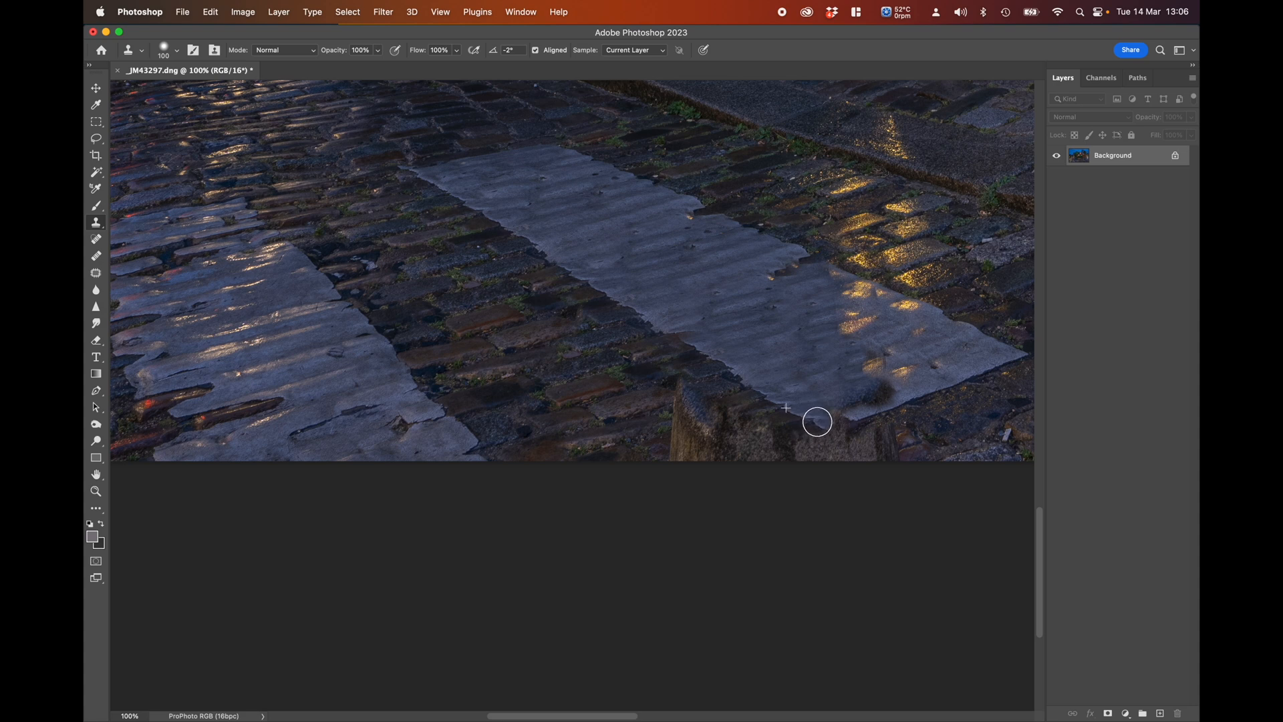
- Complete the stripe's lower corner and clone cobblestones over the last remains of the stone bollard's base
left_click_drag(817, 422, 832, 421)
left_click(841, 425)
mouse_move(888, 425)
left_mouse_down()
mouse_move(890, 447)
mouse_move(873, 435)
mouse_move(862, 446)
left_mouse_up()
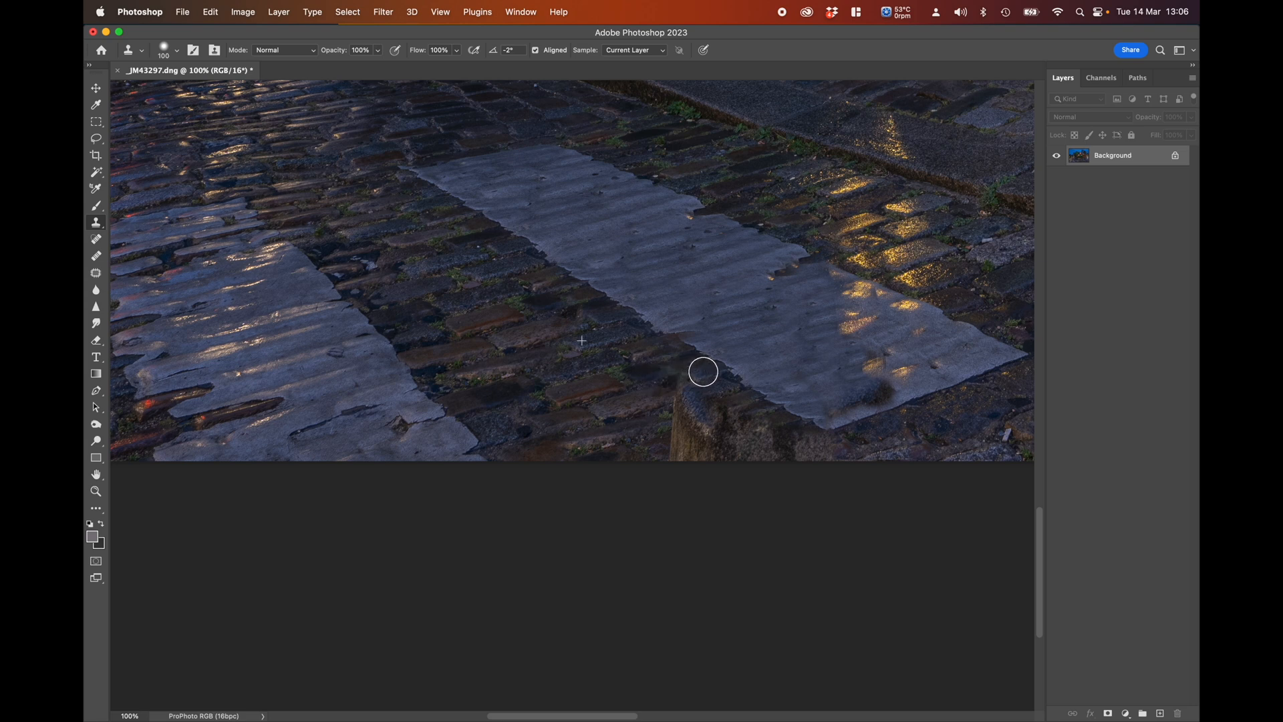
mouse_move(734, 397)
left_mouse_down()
mouse_move(815, 446)
mouse_move(767, 453)
mouse_move(723, 409)
mouse_move(731, 446)
mouse_move(699, 456)
mouse_move(685, 407)
mouse_move(680, 461)
mouse_move(710, 444)
mouse_move(765, 453)
left_mouse_up()
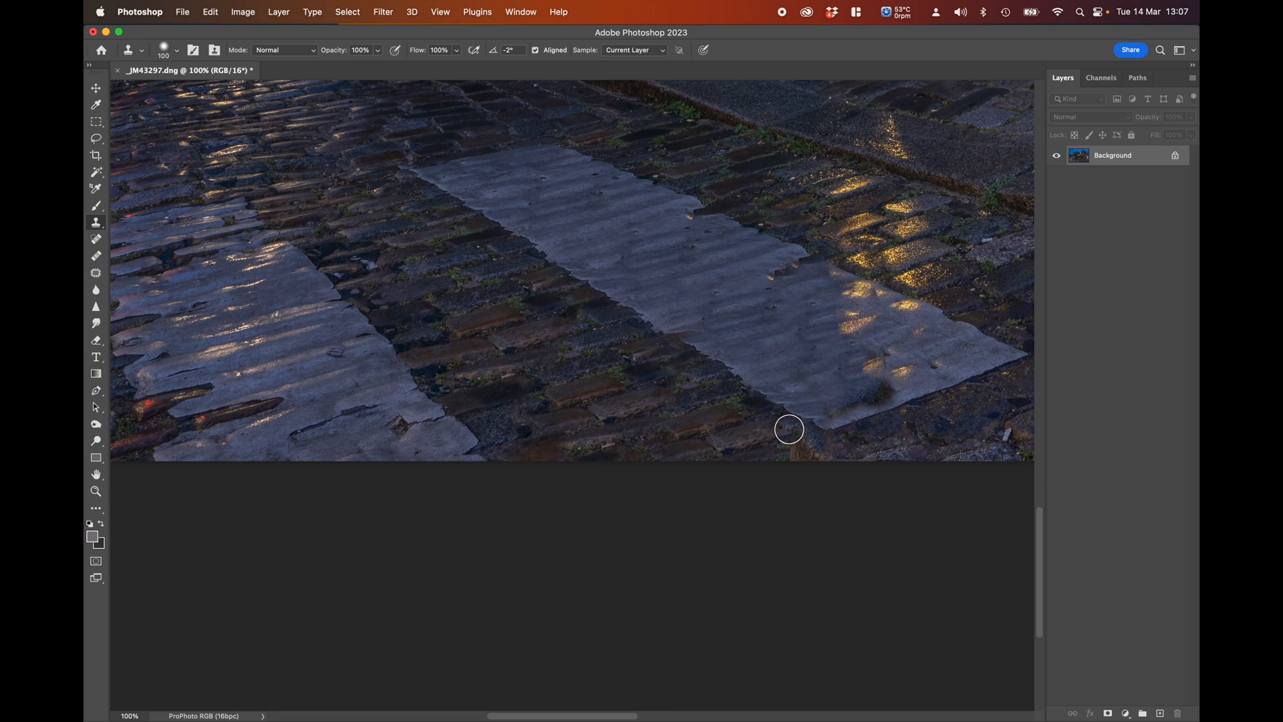
left_click_drag(790, 429, 824, 458)
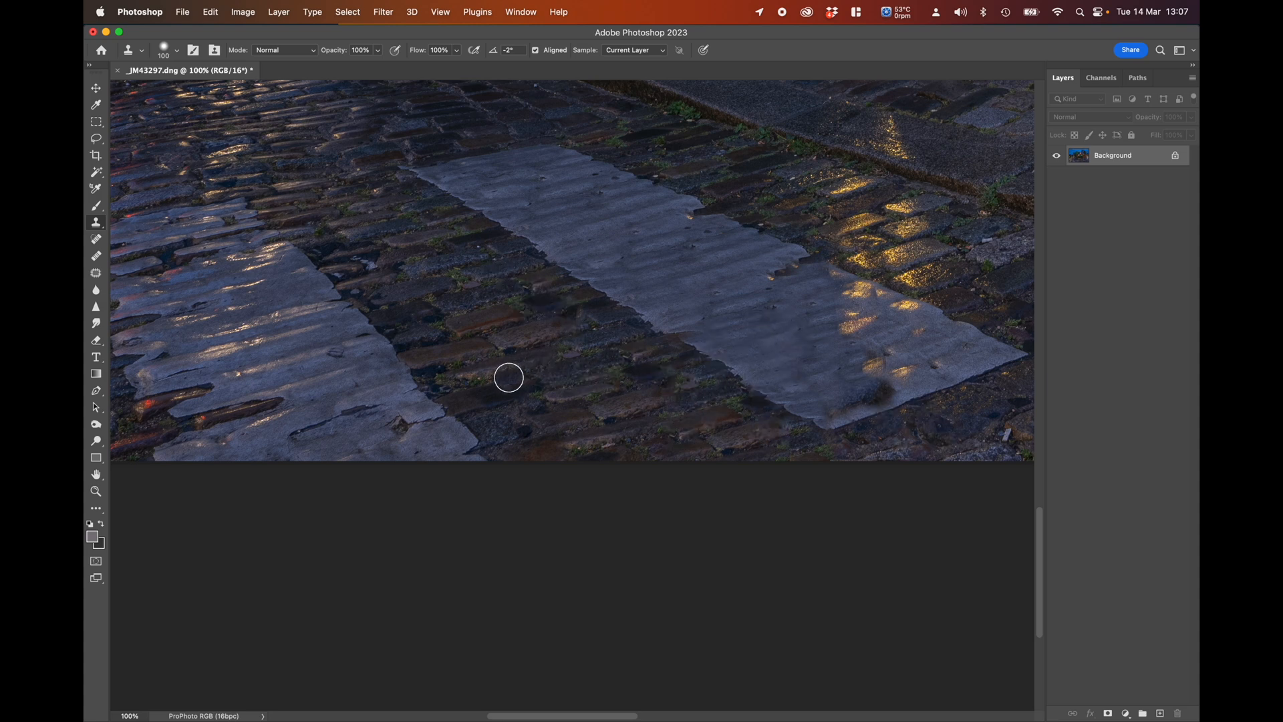
- Set the brush to 175 px and clone the stone wall texture over the ball top of the thin metal post
scroll(561, 341, "up", 5)
scroll(561, 341, "right", 5)
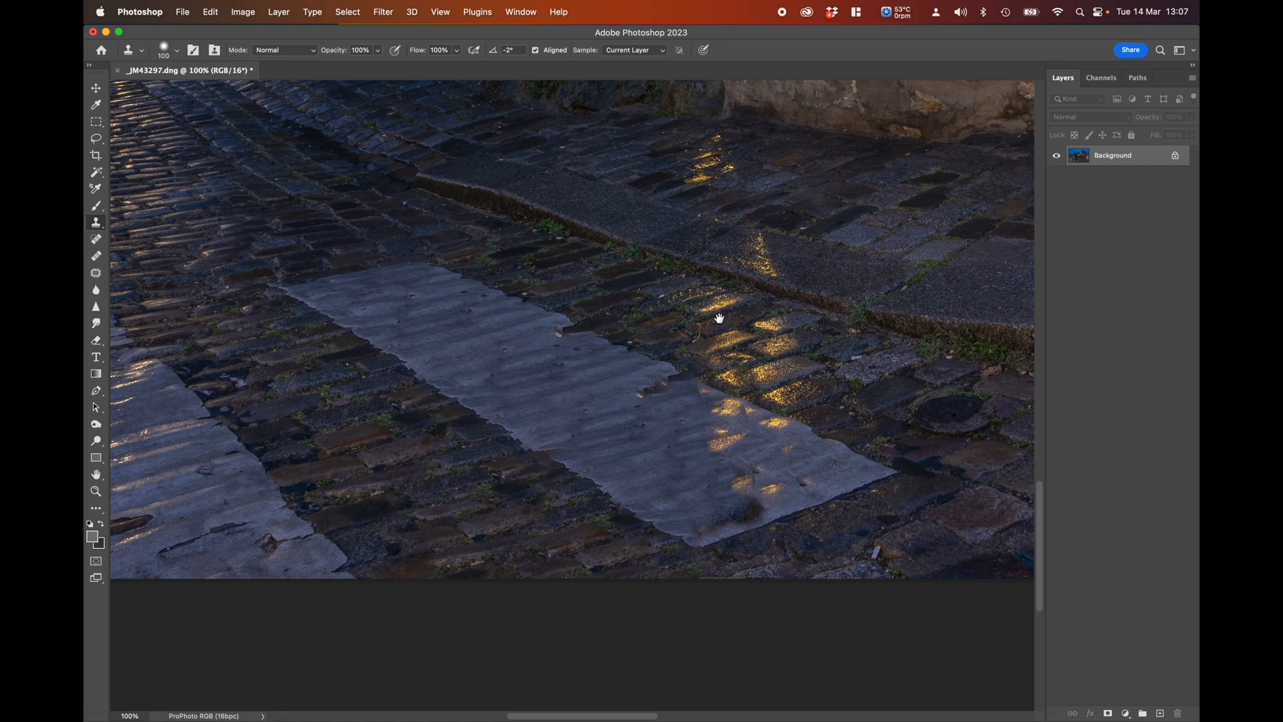
left_click_drag(719, 318, 558, 298)
left_click_drag(701, 312, 441, 278)
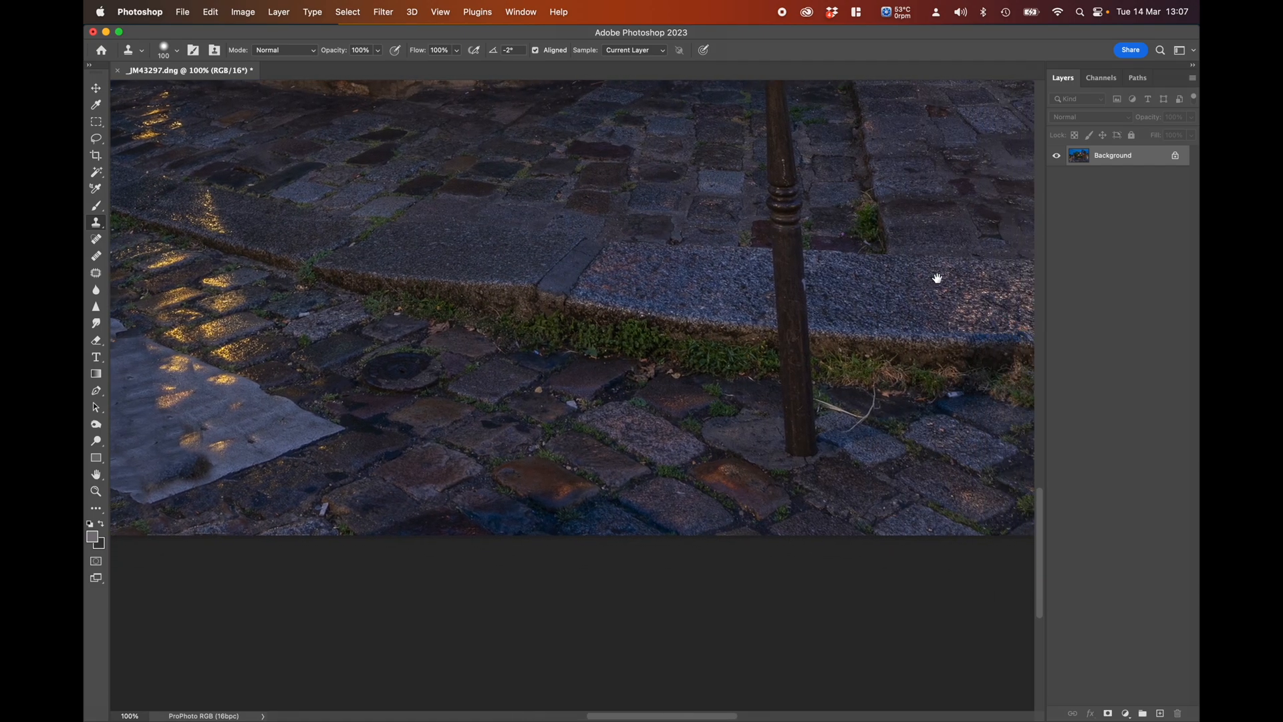
mouse_move(937, 278)
left_mouse_down()
mouse_move(788, 424)
mouse_move(737, 424)
left_mouse_up()
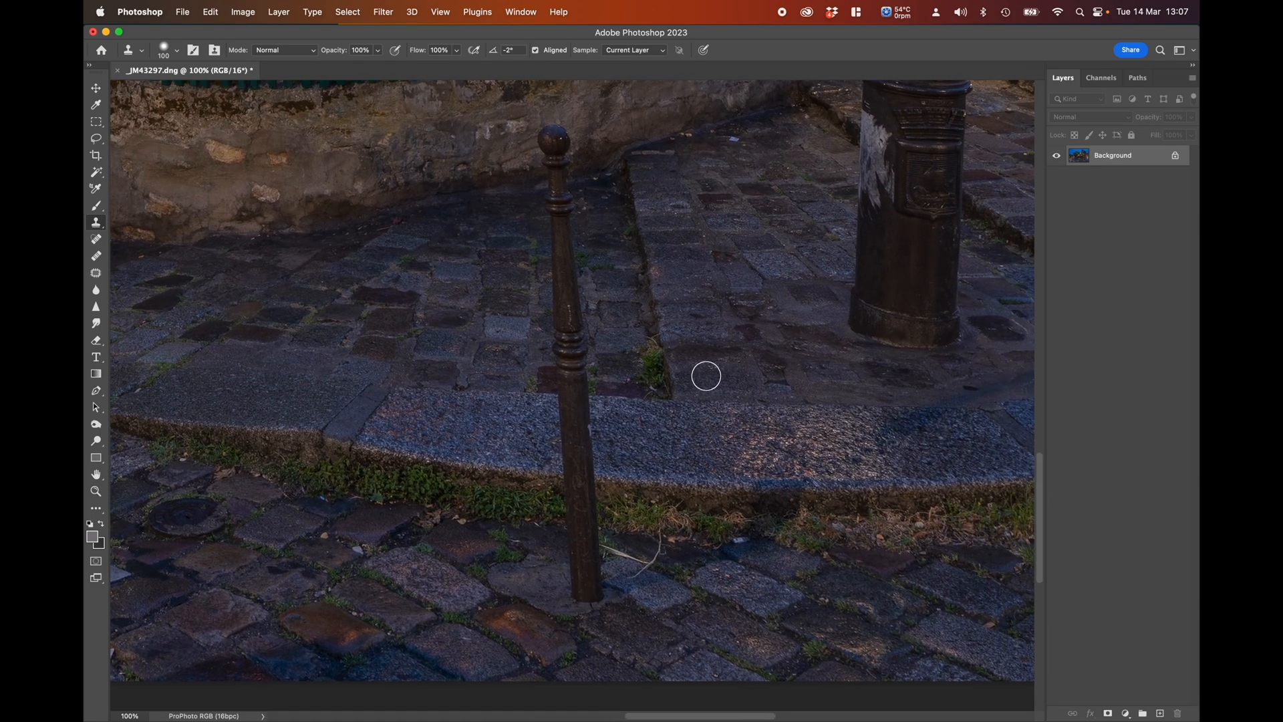
key("bracketright")
key("bracketright")
key("bracketright")
left_click(555, 143)
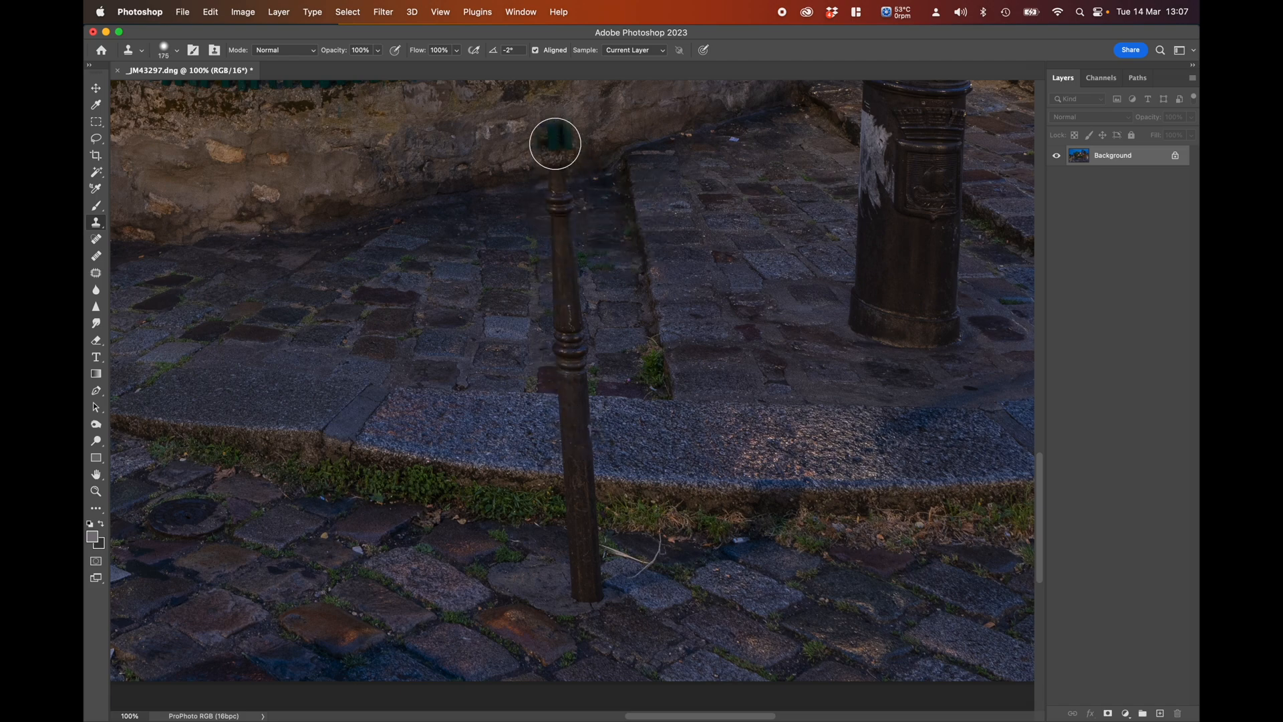
key("super+z")
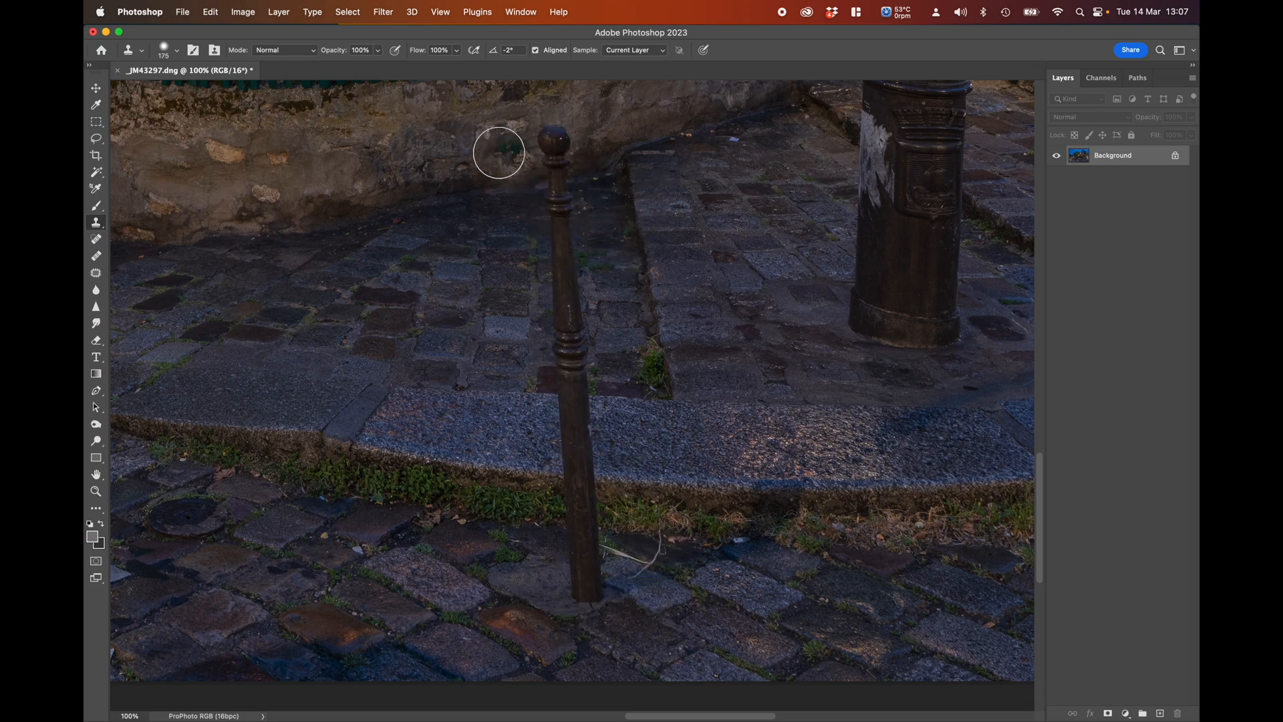
left_click(504, 157, "alt")
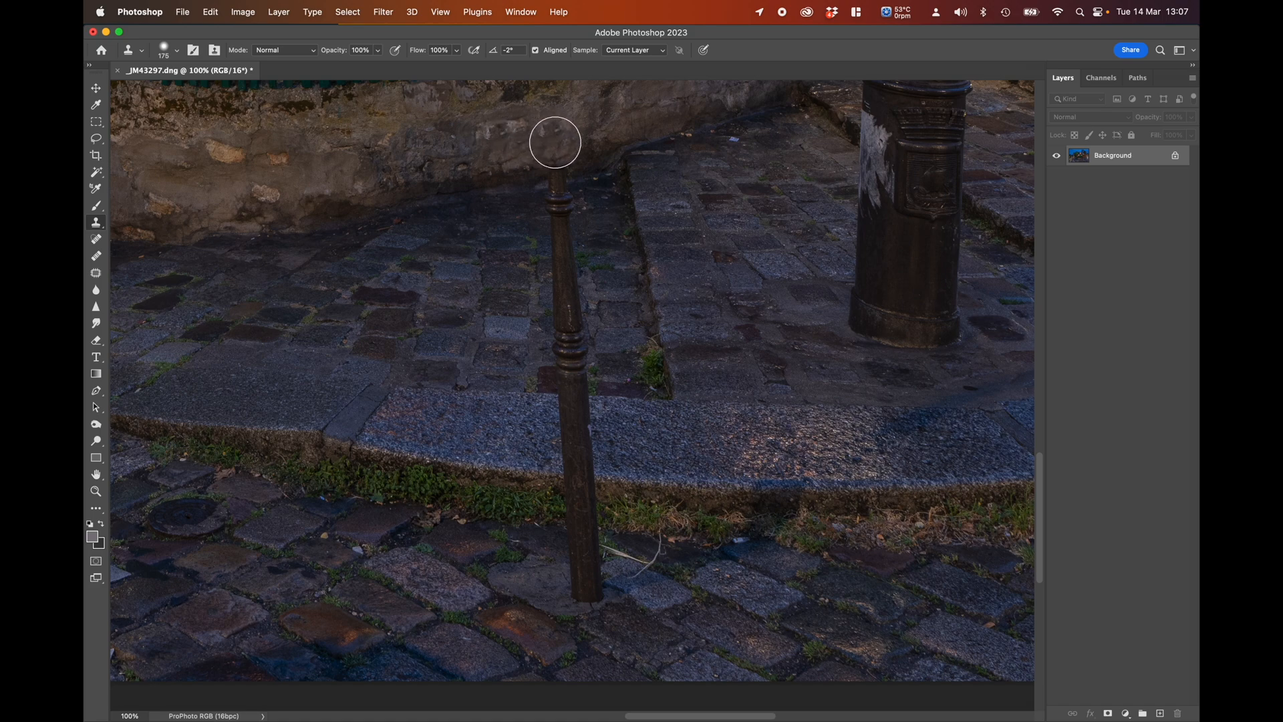
- Enlarge the brush to 200 px, clone paving and kerb over the thin post's shaft, and blend the pavement where it stood
key("bracketright")
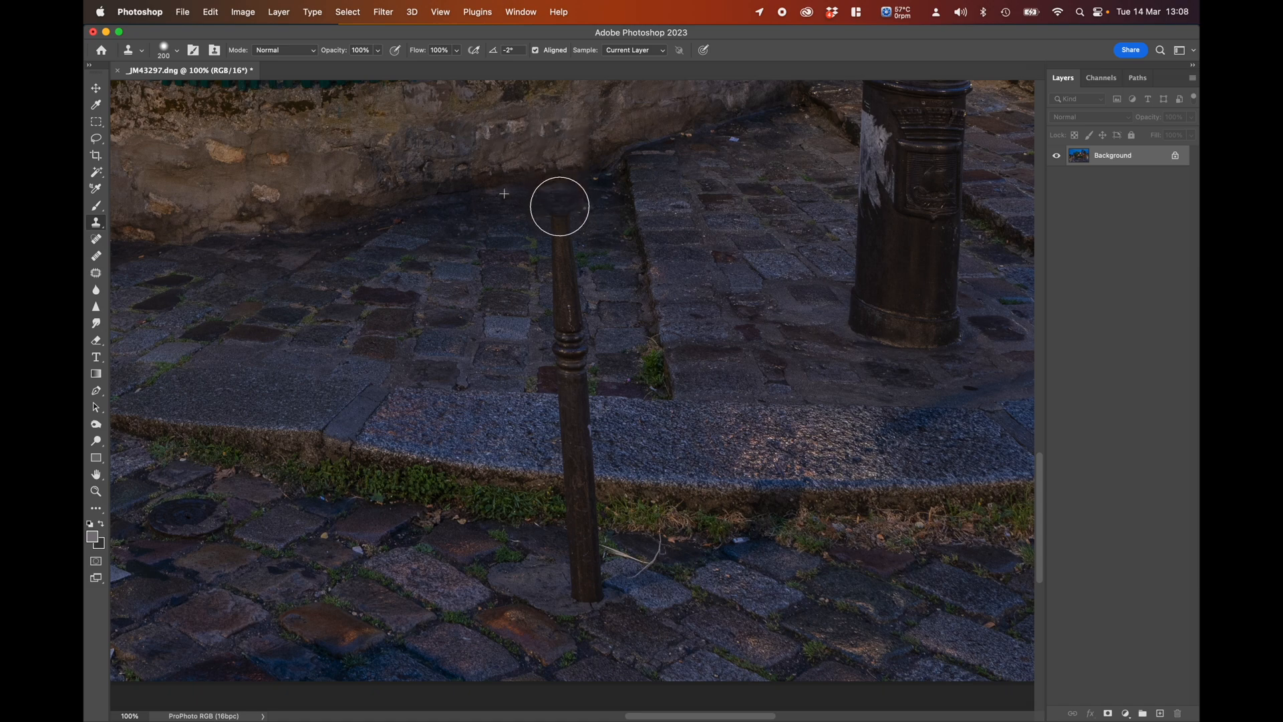
left_click_drag(559, 206, 585, 595)
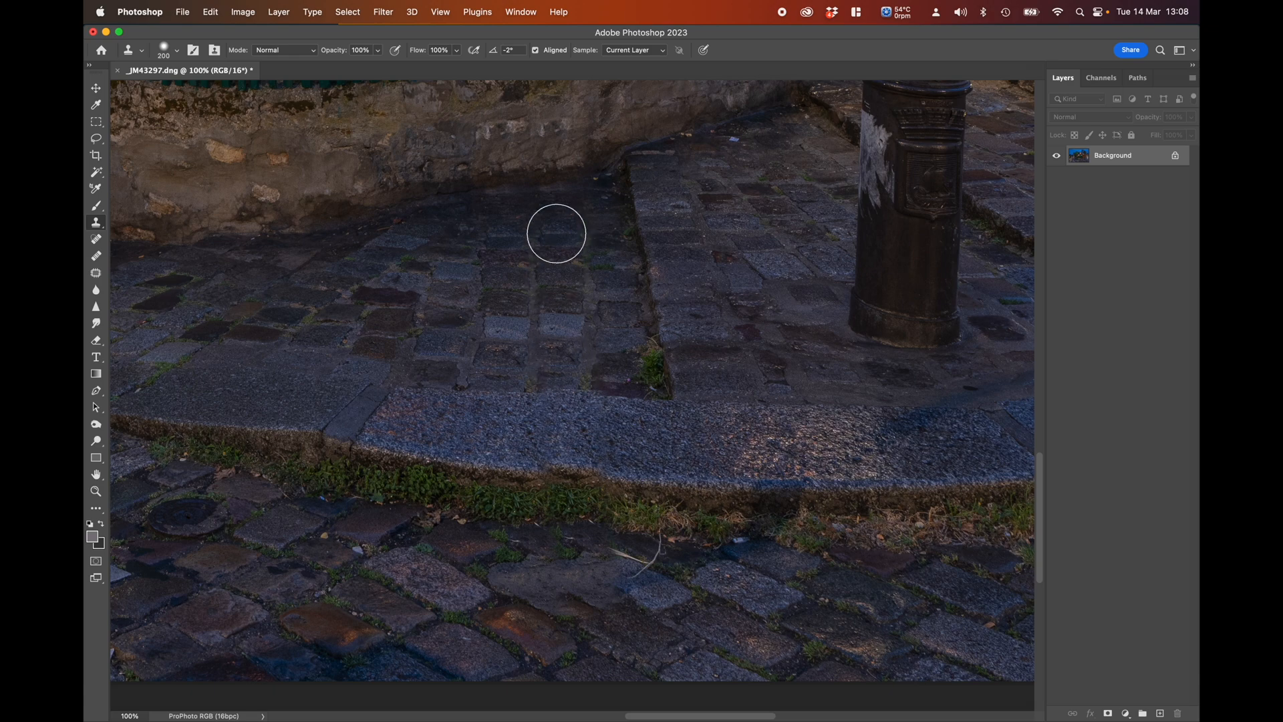
left_click_drag(554, 361, 557, 345)
left_click_drag(543, 290, 562, 296)
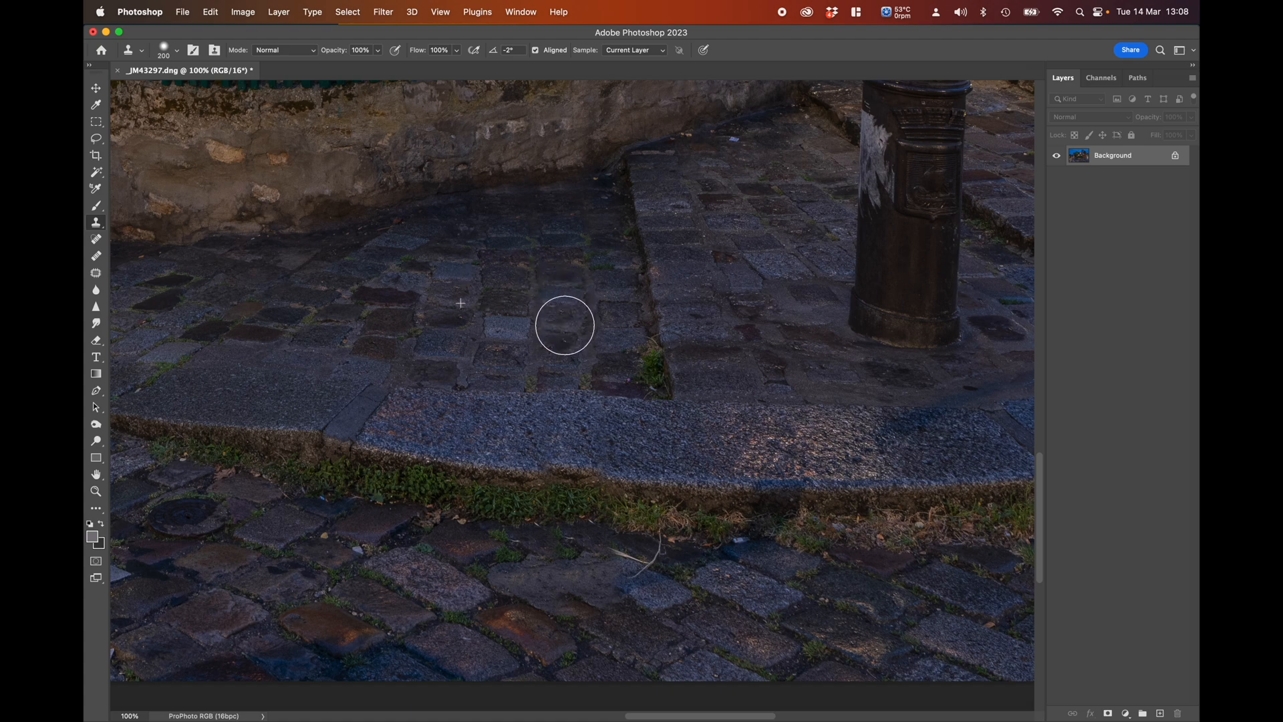
left_click_drag(565, 258, 564, 312)
key("super+z")
left_click_drag(559, 255, 563, 256)
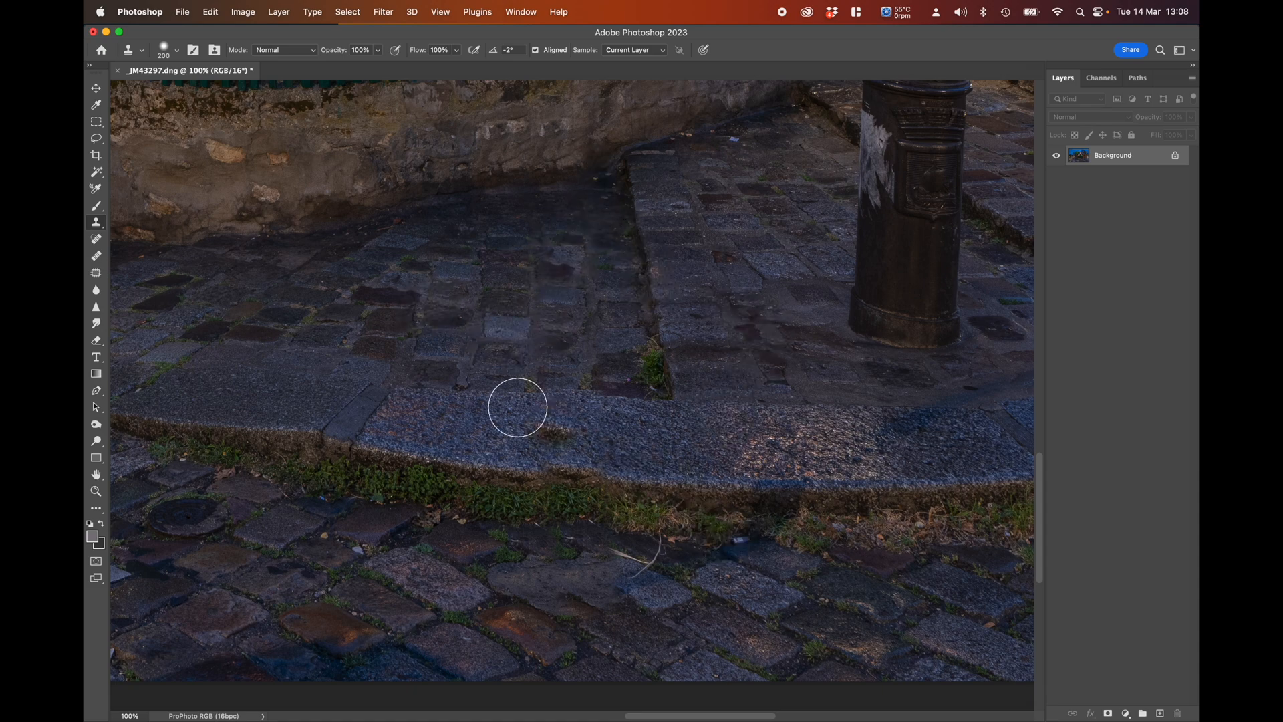
- Clean the dark patch on the granite kerb with a 100 px brush and repair the kerb's front edge at 125 px
key("bracketleft")
key("bracketleft")
key("bracketleft")
key("bracketleft")
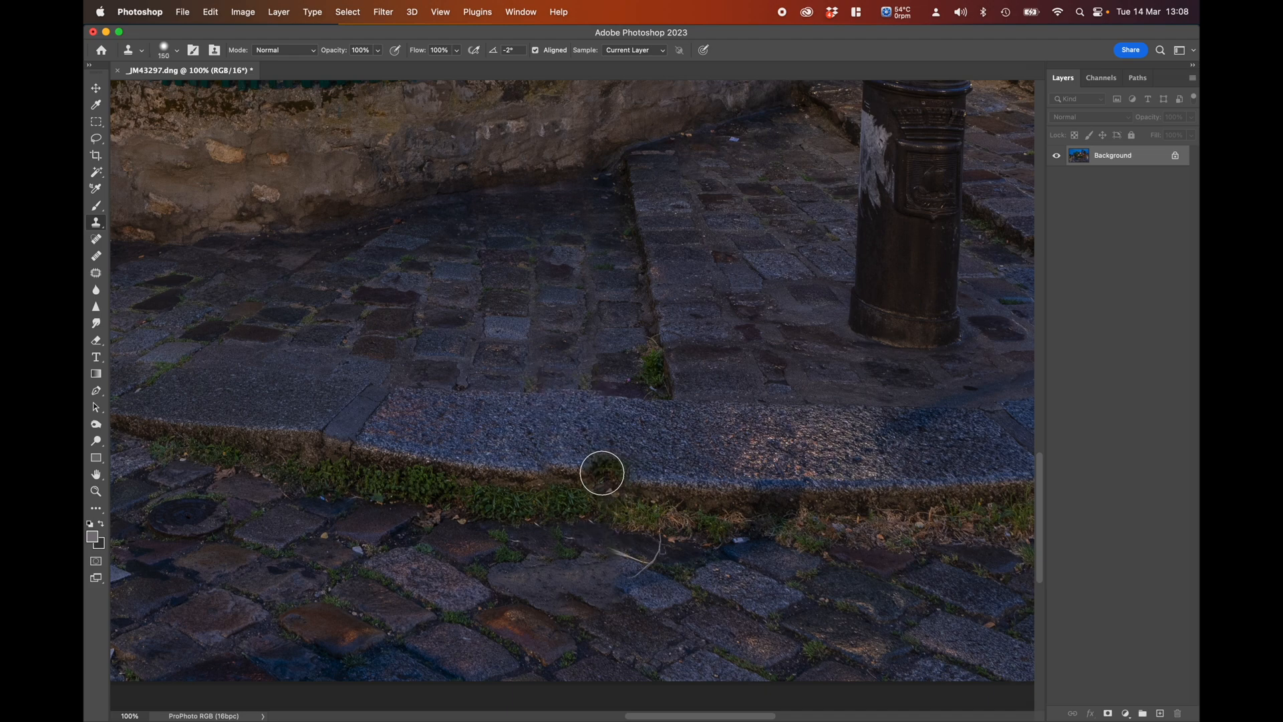
left_click(542, 432)
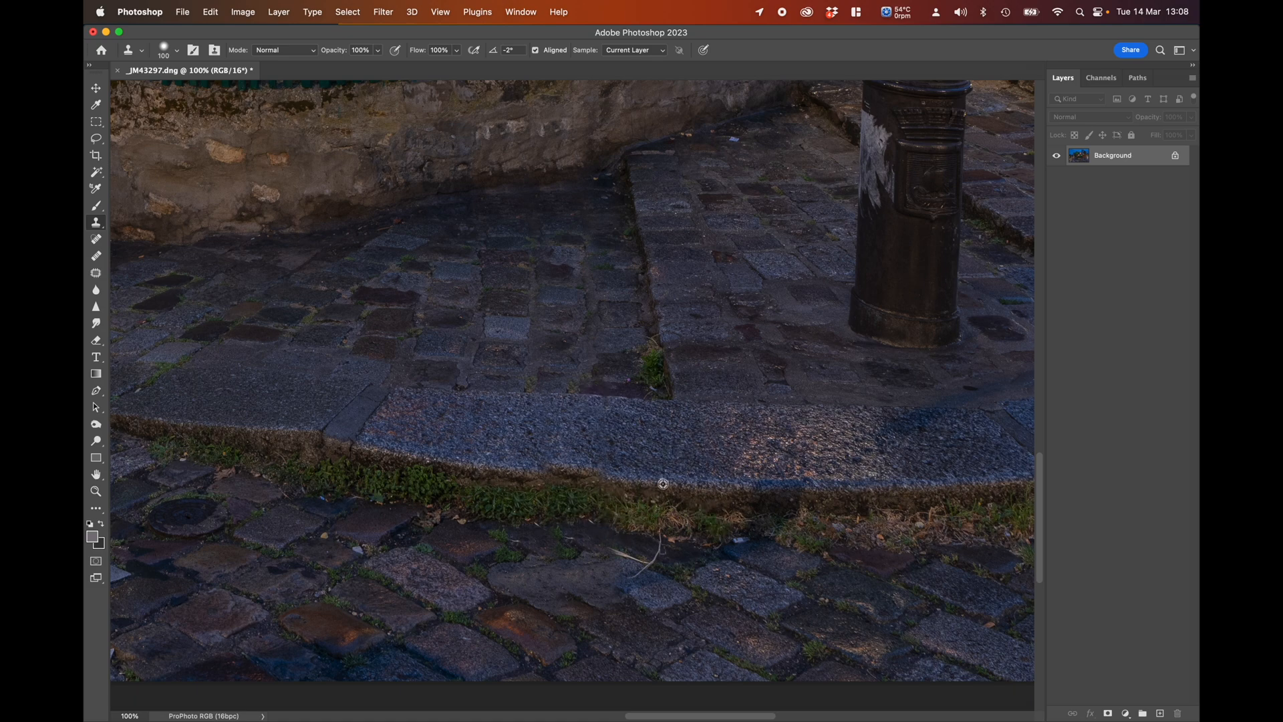
key("bracketright")
left_click_drag(570, 477, 560, 476)
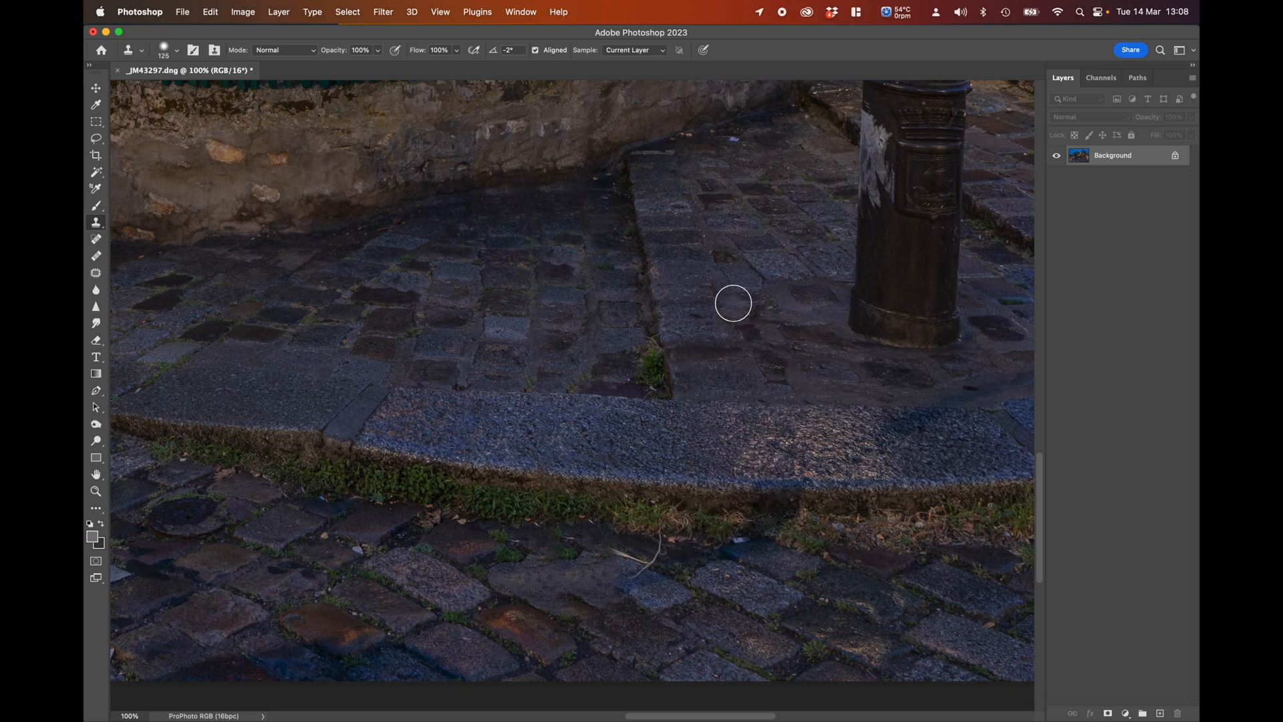
- Sample the kerb edge beside the thick cast-iron bollard and clone it diagonally across the bollard's middle at 125 px
left_click_drag(758, 244, 628, 438)
left_click_drag(600, 347, 437, 421)
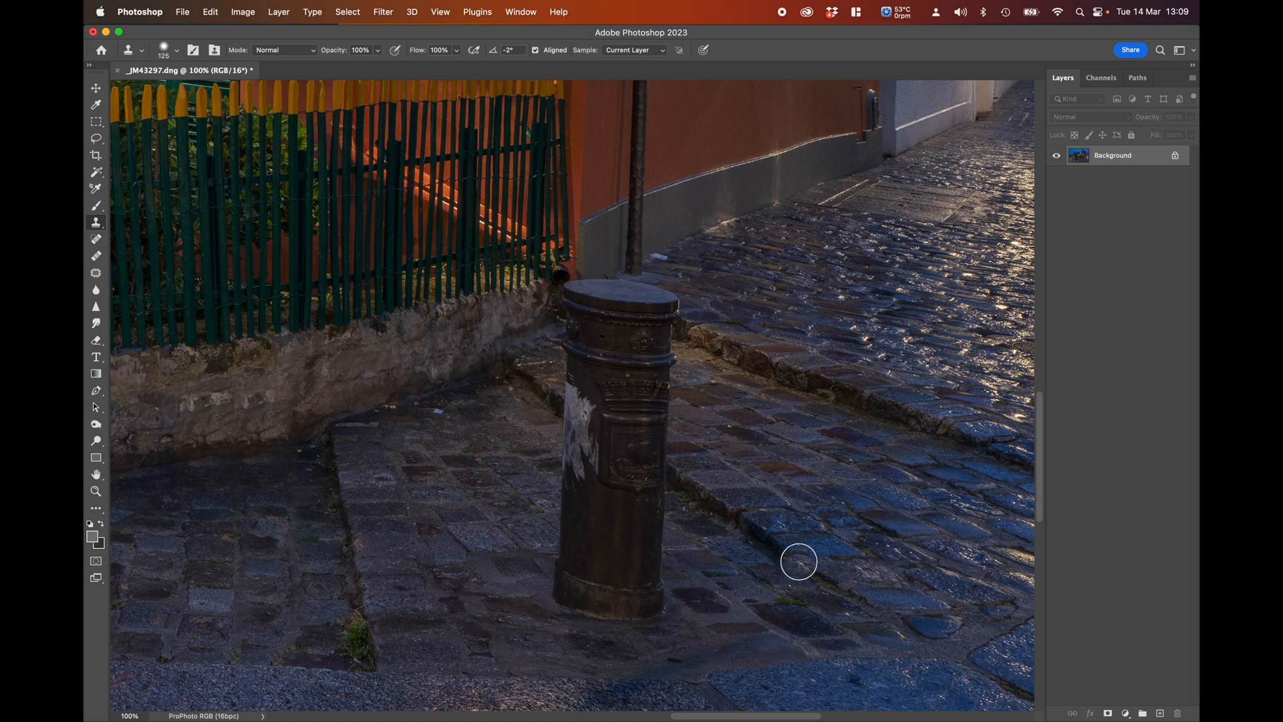
left_click(792, 552, "alt")
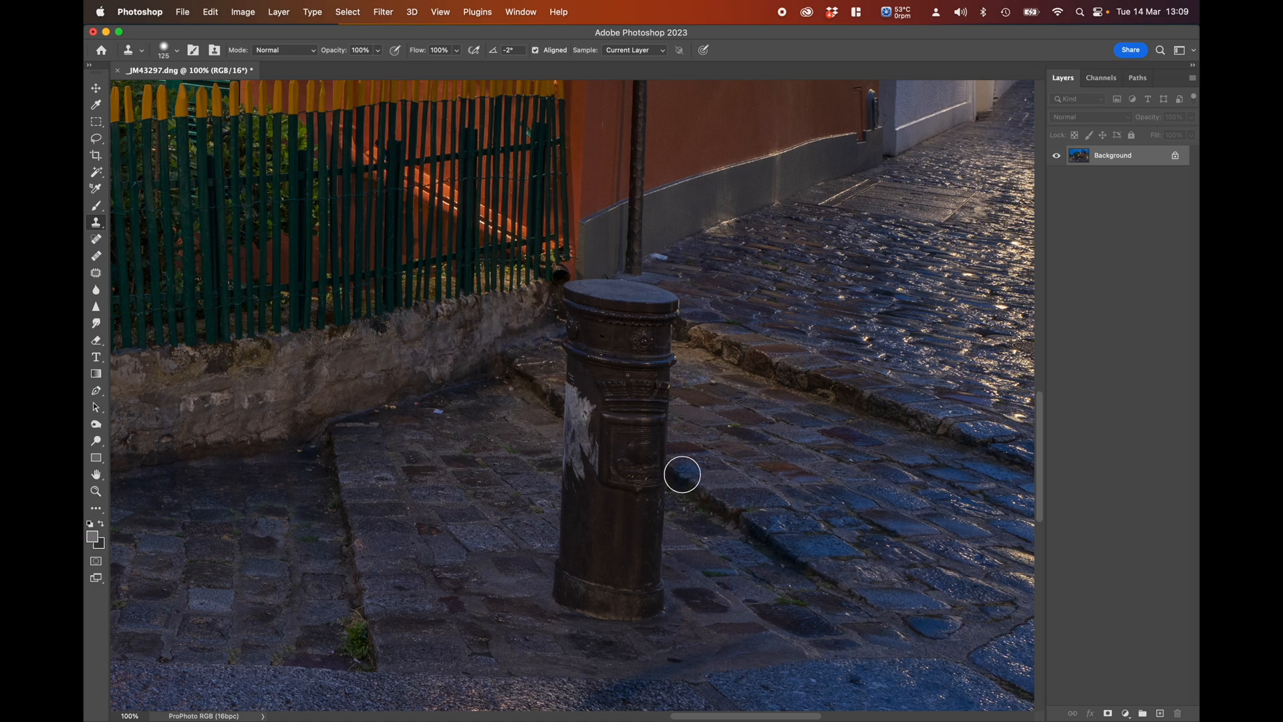
left_click_drag(675, 469, 558, 389)
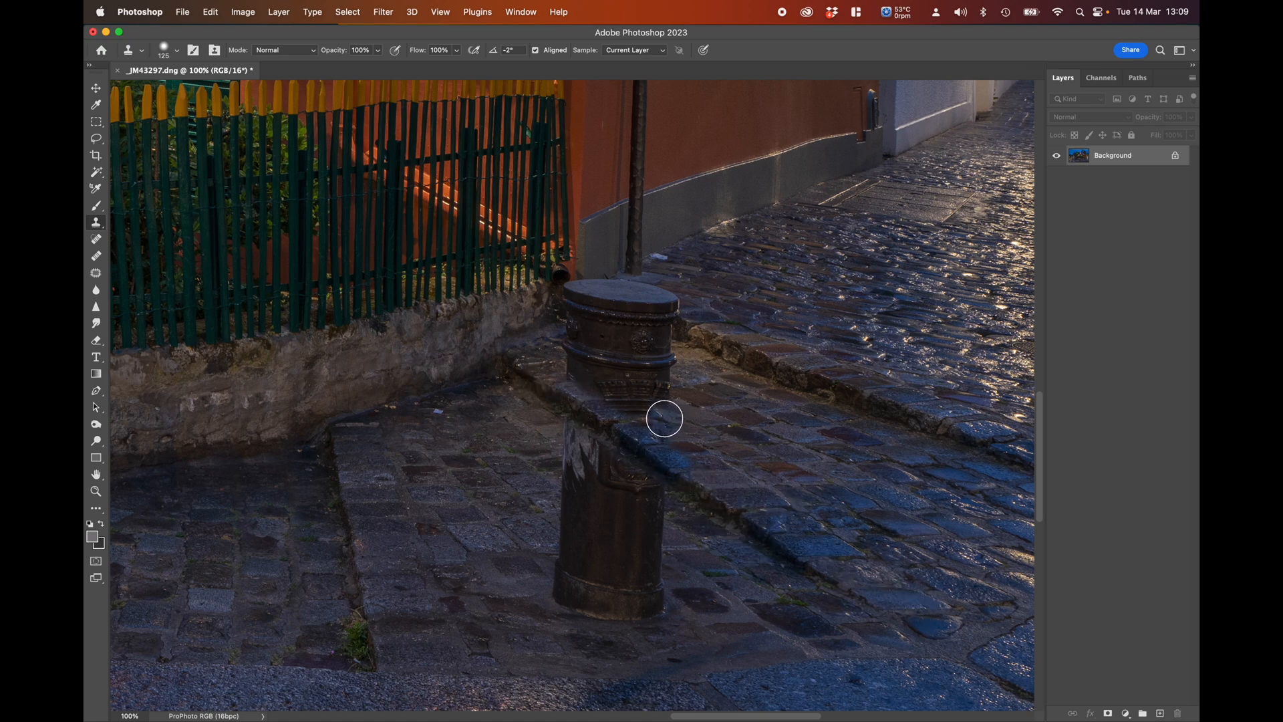
- Clone paving over the cast-iron bollard's upper body between the two kerbs and blend the surrounding cobbles at 125 px
mouse_move(664, 419)
left_mouse_down()
mouse_move(576, 379)
mouse_move(660, 431)
left_mouse_up()
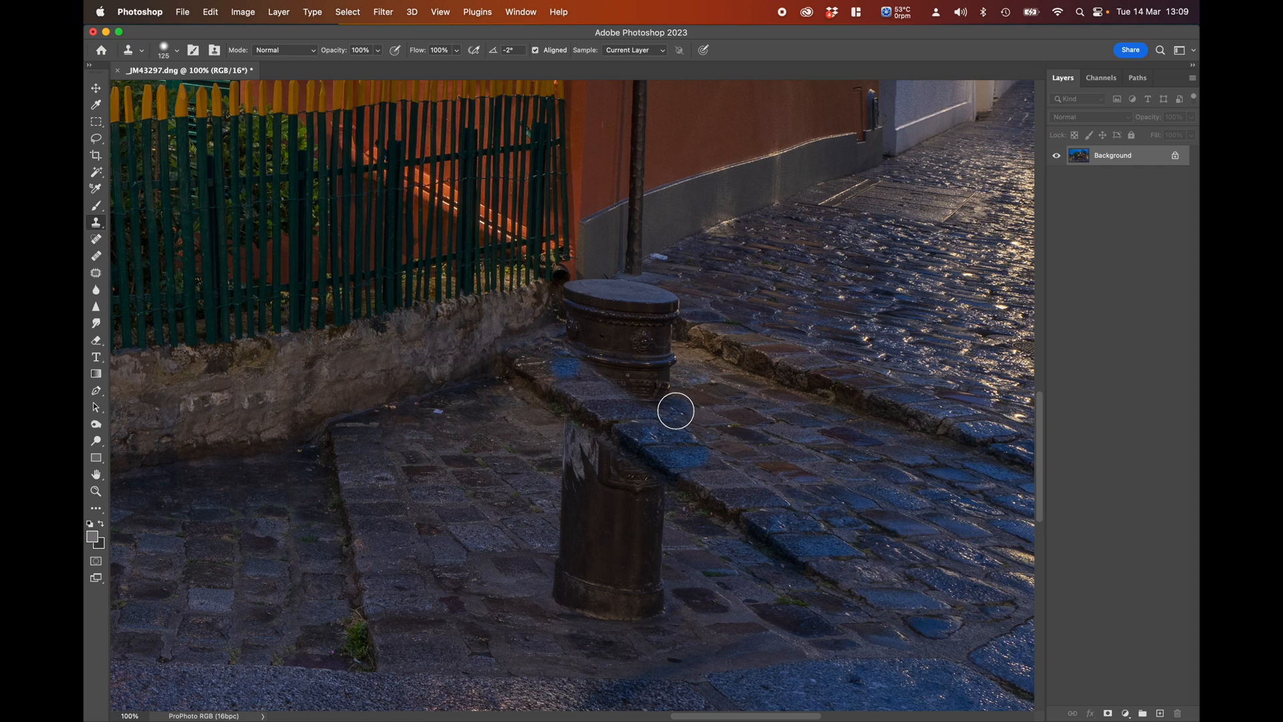
mouse_move(676, 411)
left_mouse_down()
mouse_move(572, 341)
mouse_move(594, 323)
mouse_move(660, 346)
mouse_move(662, 361)
left_mouse_up()
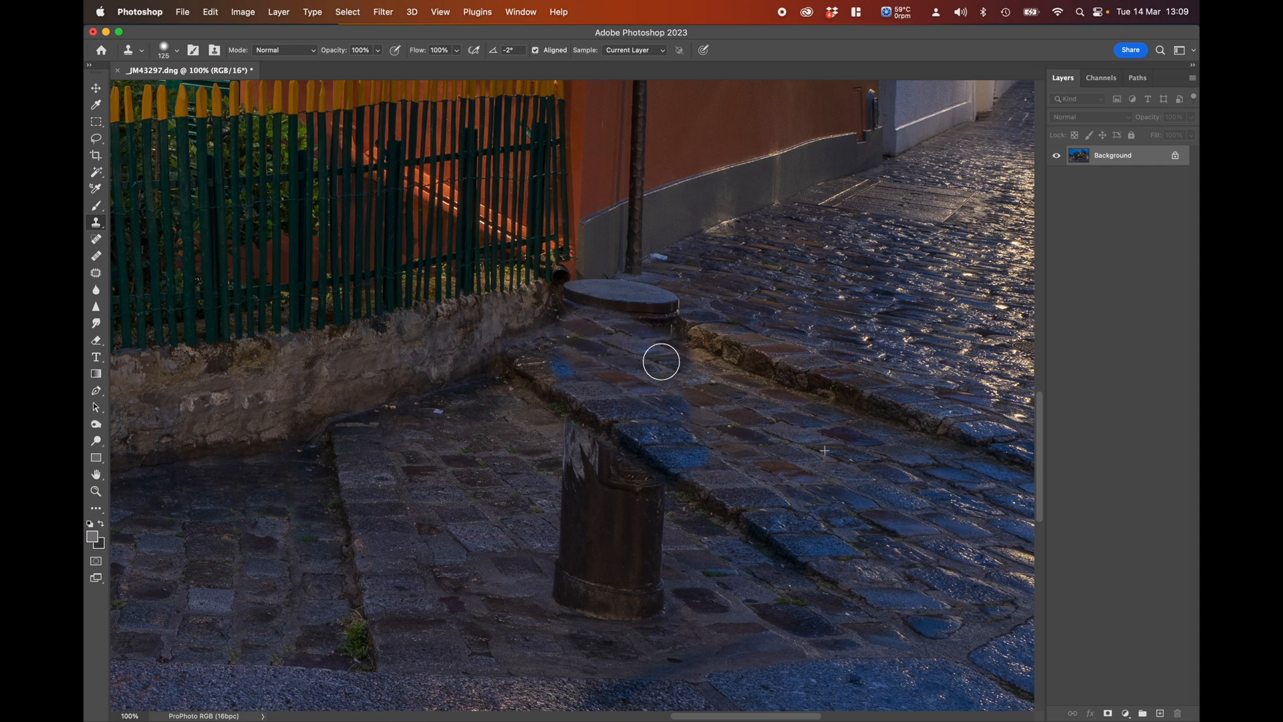
left_click(764, 458, "alt")
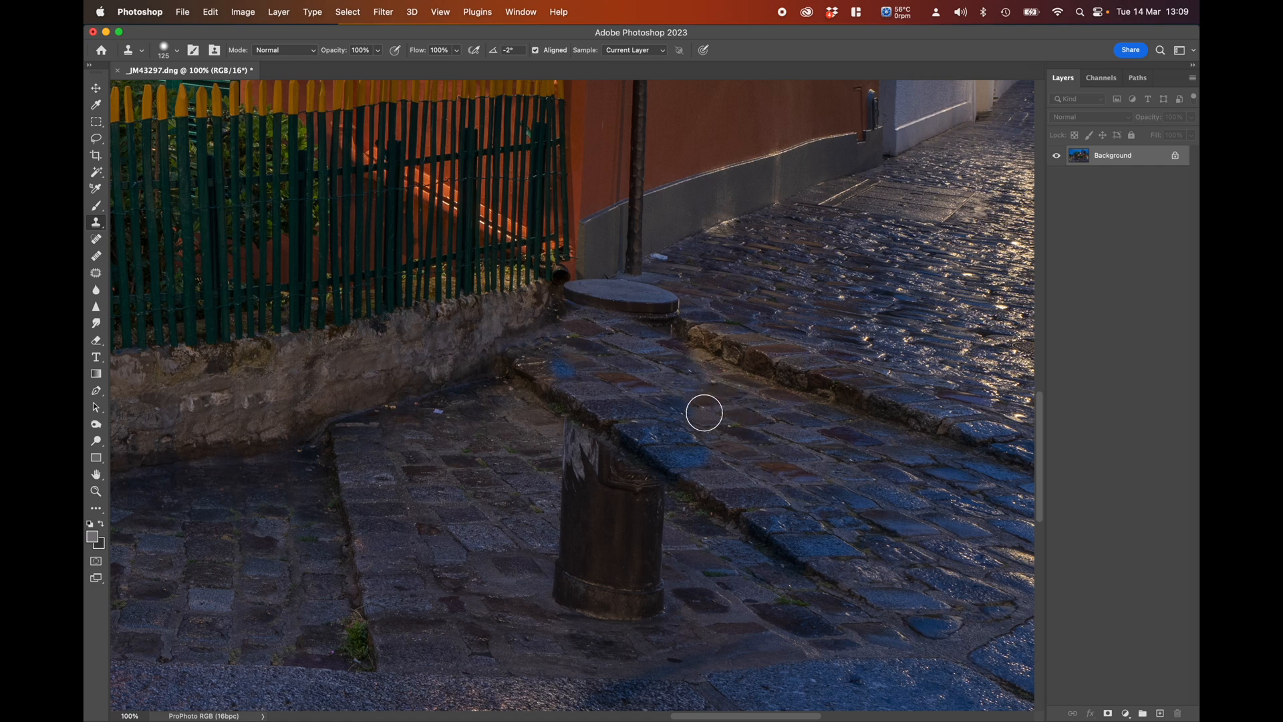
left_click_drag(693, 383, 685, 359)
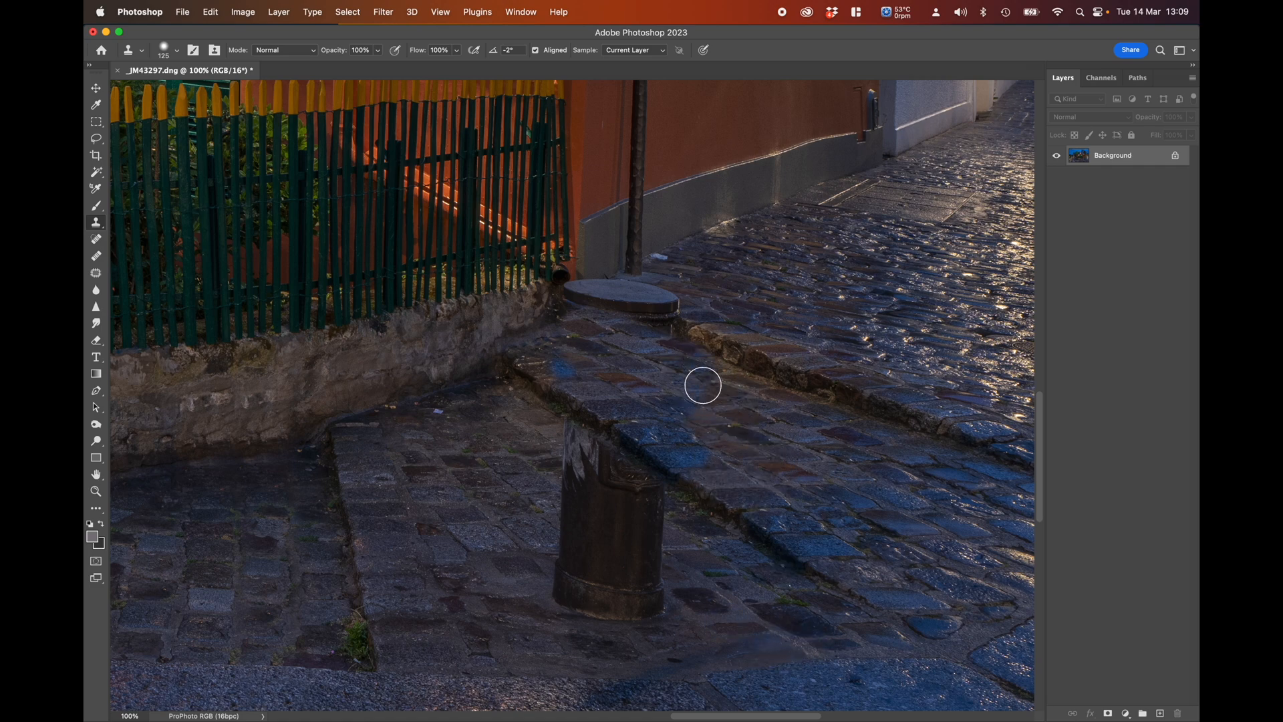
left_click(706, 438, "alt")
left_click_drag(705, 367, 714, 388)
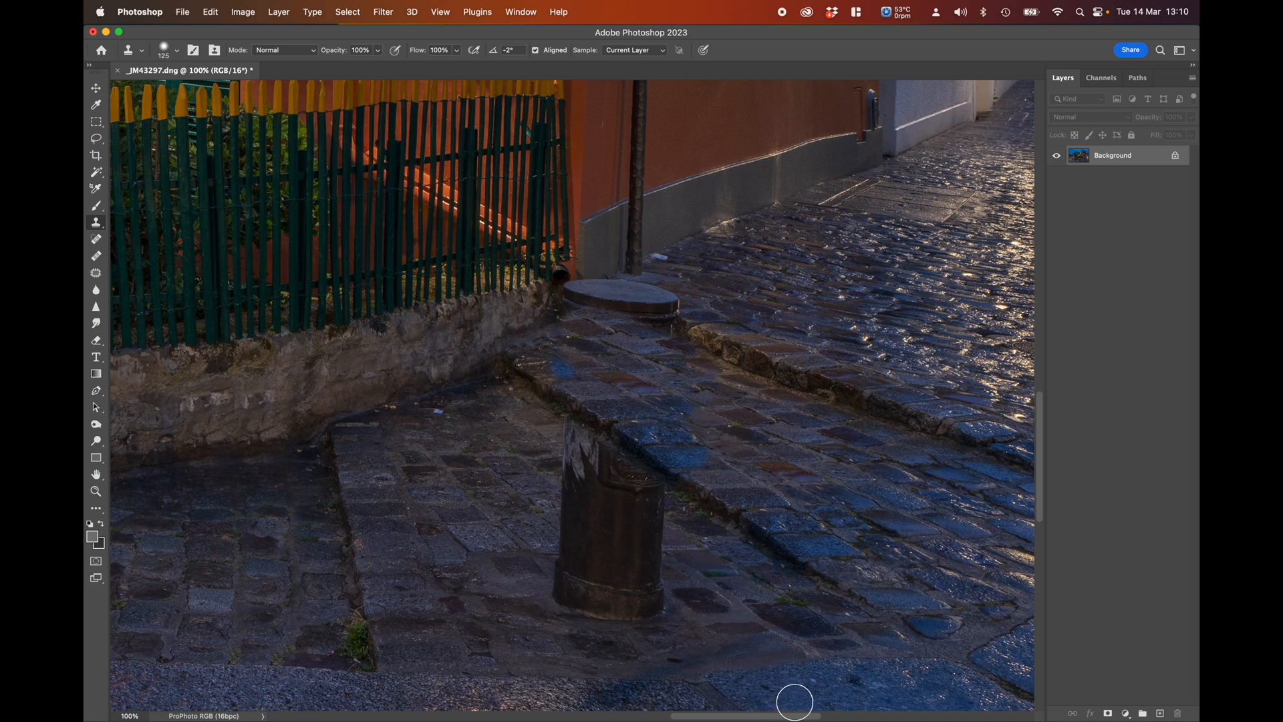
- Sample the cobbles left of the bollard, clone them over its lower body and tidy the adjoining kerb edge
left_click(505, 421, "alt")
mouse_move(563, 475)
left_mouse_down()
mouse_move(608, 500)
mouse_move(602, 546)
mouse_move(581, 536)
mouse_move(581, 495)
mouse_move(569, 507)
mouse_move(561, 589)
mouse_move(603, 608)
mouse_move(592, 561)
left_mouse_up()
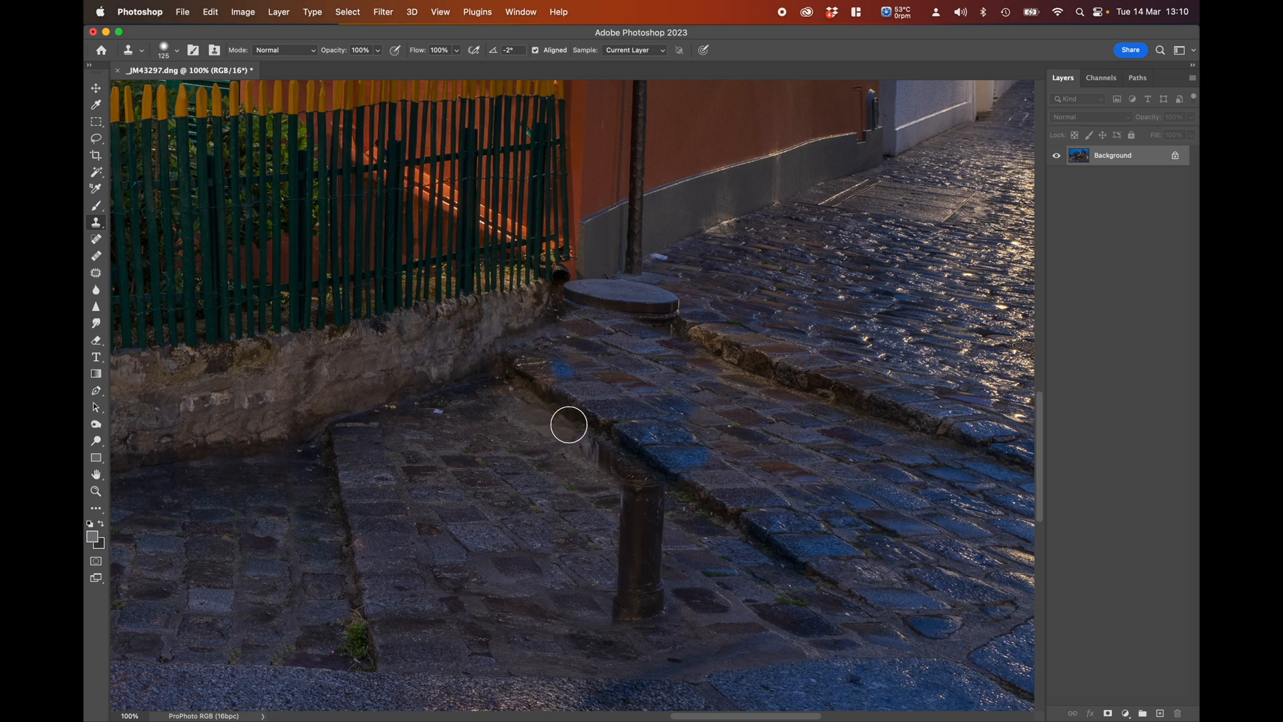
left_click_drag(572, 424, 591, 443)
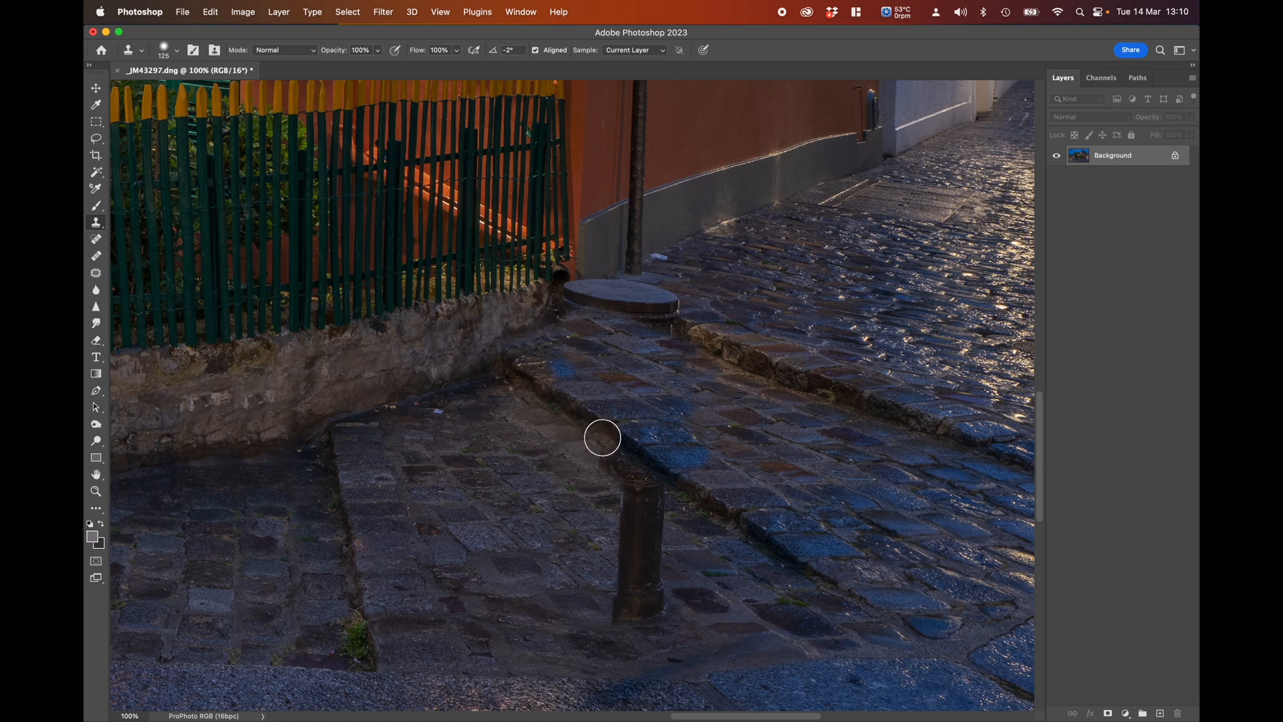
left_click_drag(604, 439, 650, 487)
left_click_drag(699, 568, 721, 581)
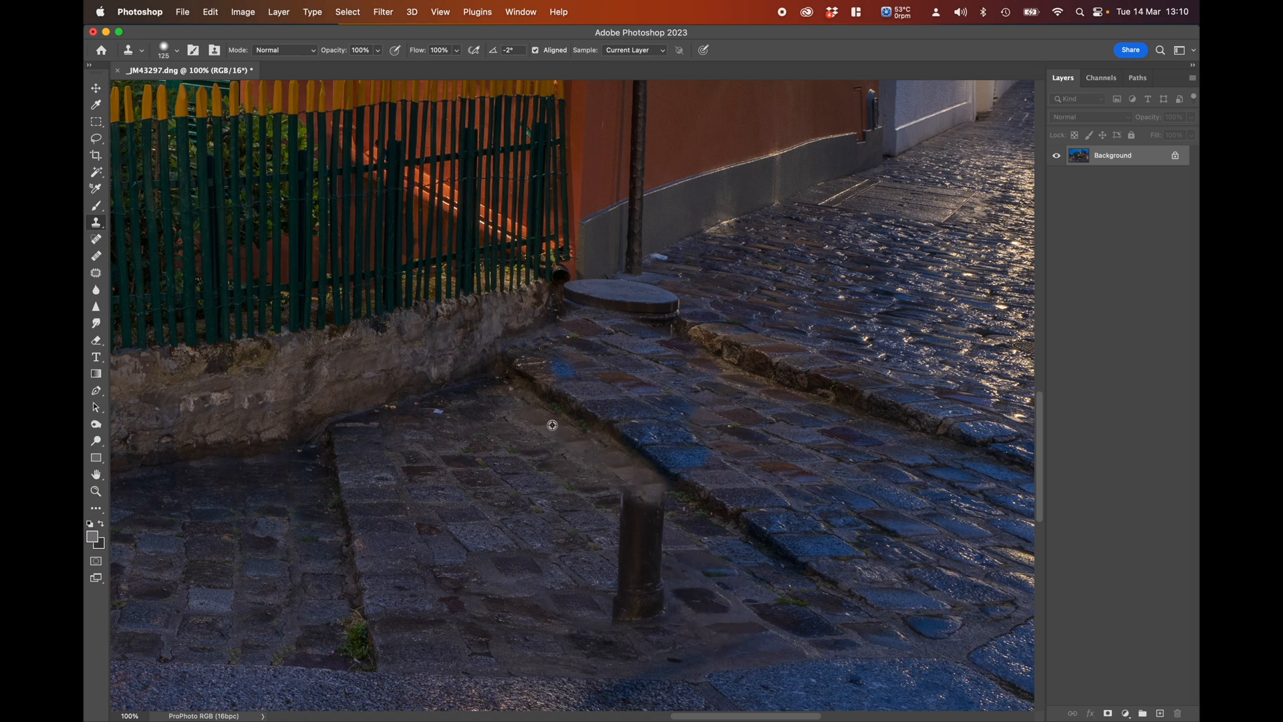
- Blend the cobbles below the kerb edge and clone paving over the remaining strip of the bollard's shaft
left_click_drag(538, 449, 520, 445)
left_click(520, 448, "alt")
left_click(571, 439)
left_click(495, 479, "alt")
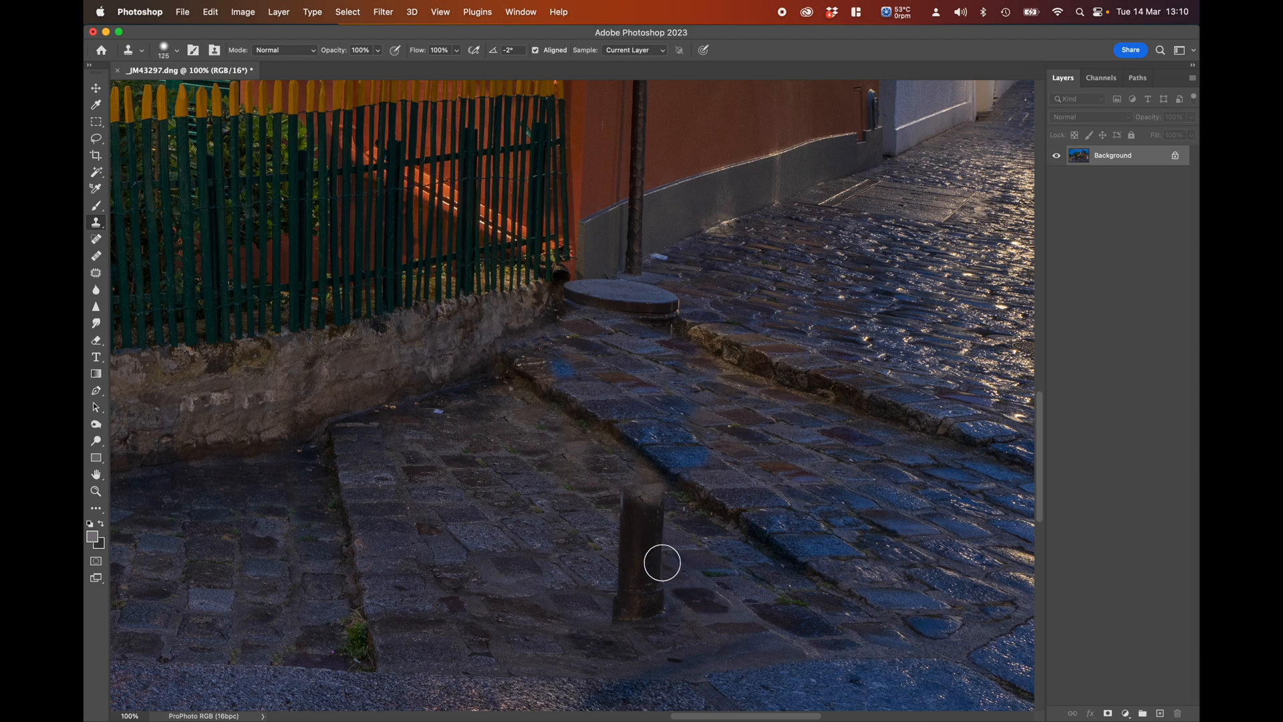
mouse_move(661, 556)
left_mouse_down()
mouse_move(632, 533)
mouse_move(627, 545)
mouse_move(657, 578)
mouse_move(627, 583)
mouse_move(667, 548)
mouse_move(654, 496)
mouse_move(630, 515)
left_mouse_up()
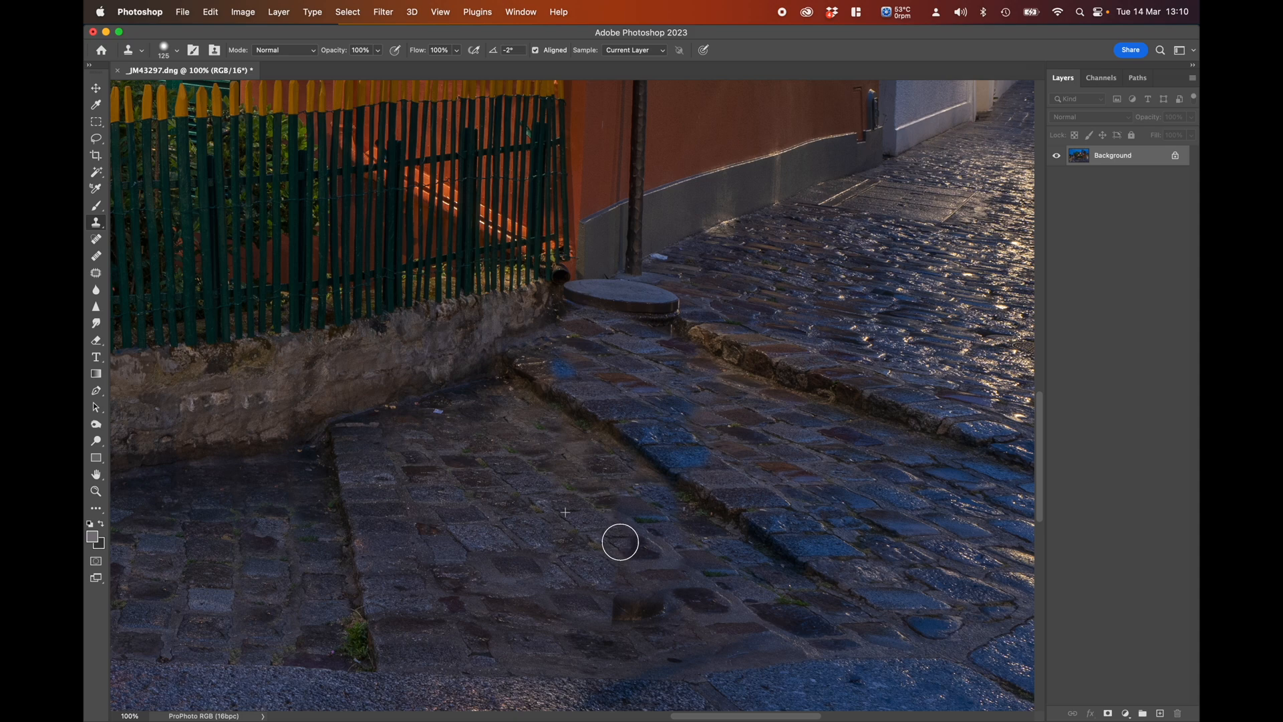
- Even out the cobbles where the shaft stood and clone paving over the bollard's leftover base
left_click_drag(620, 542, 603, 546)
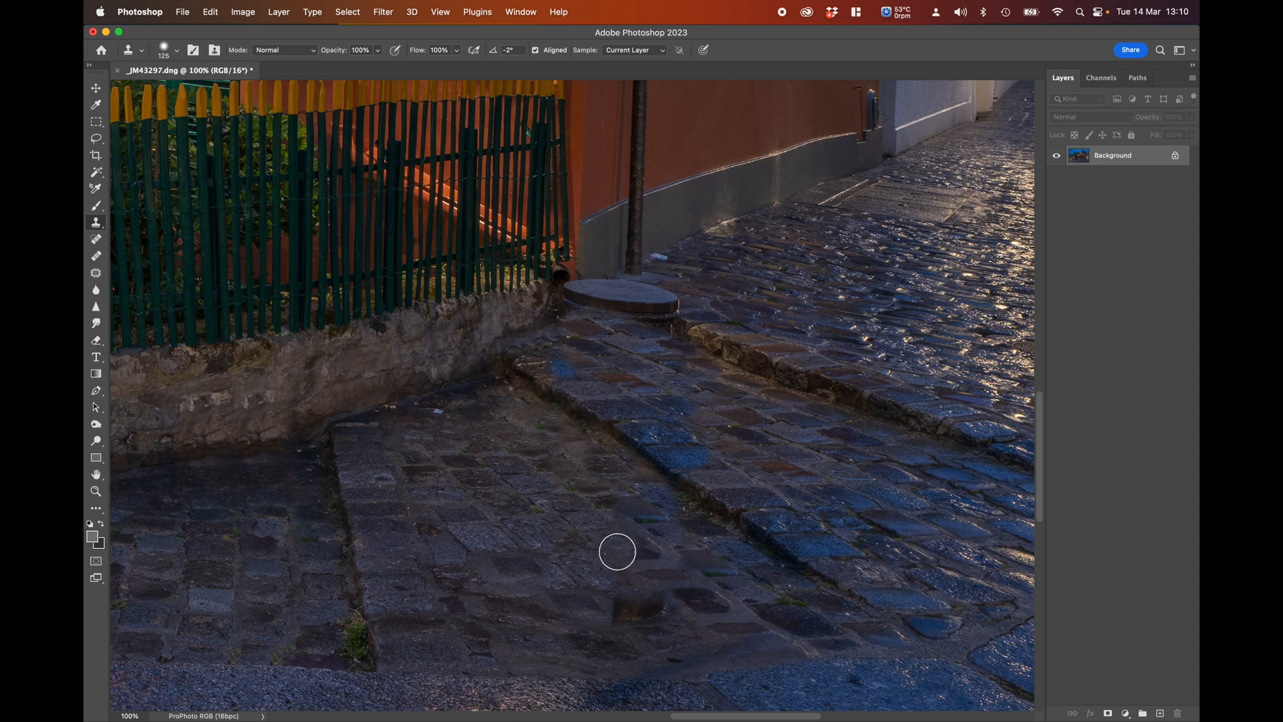
left_click_drag(618, 549, 630, 549)
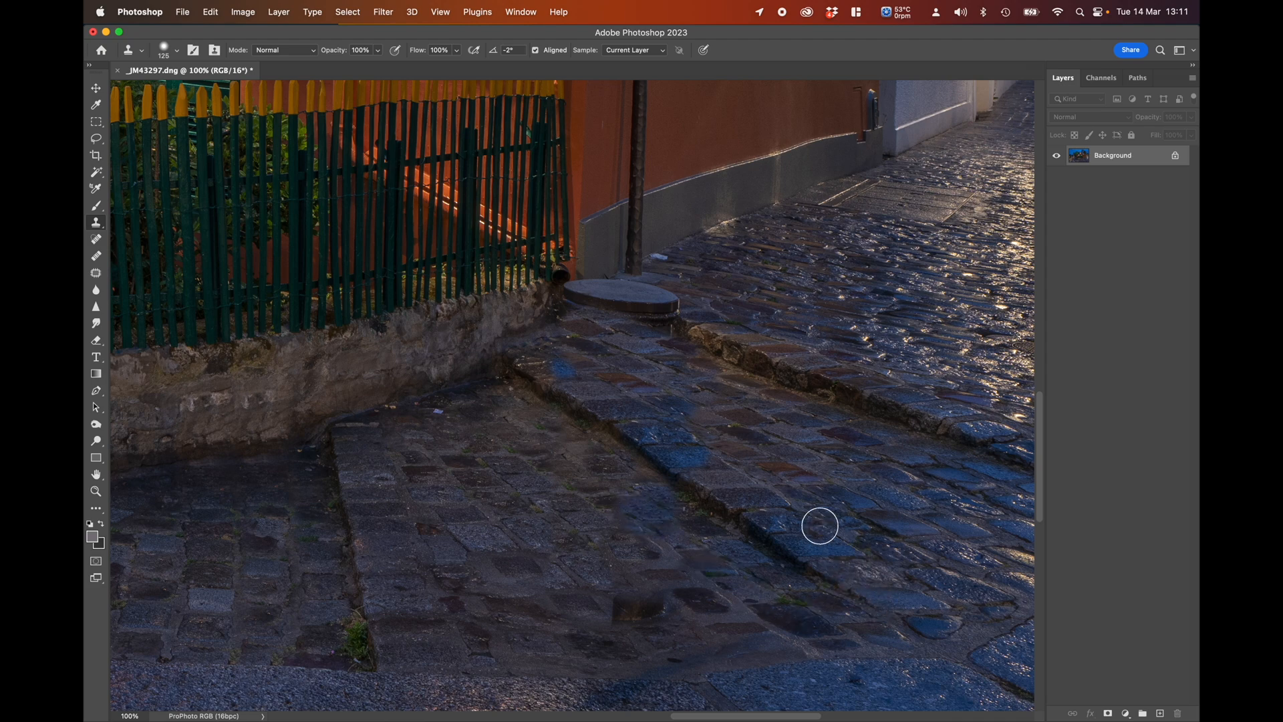
scroll(579, 494, "up", 1)
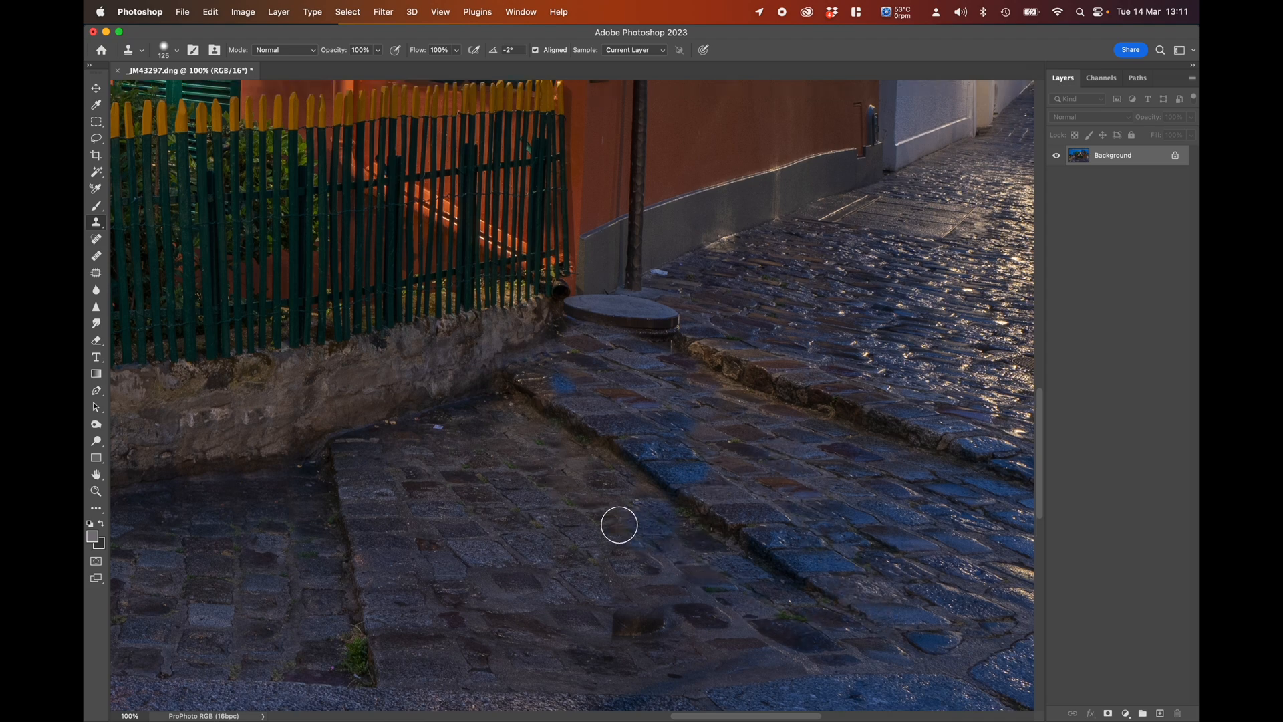
left_click_drag(645, 534, 655, 535)
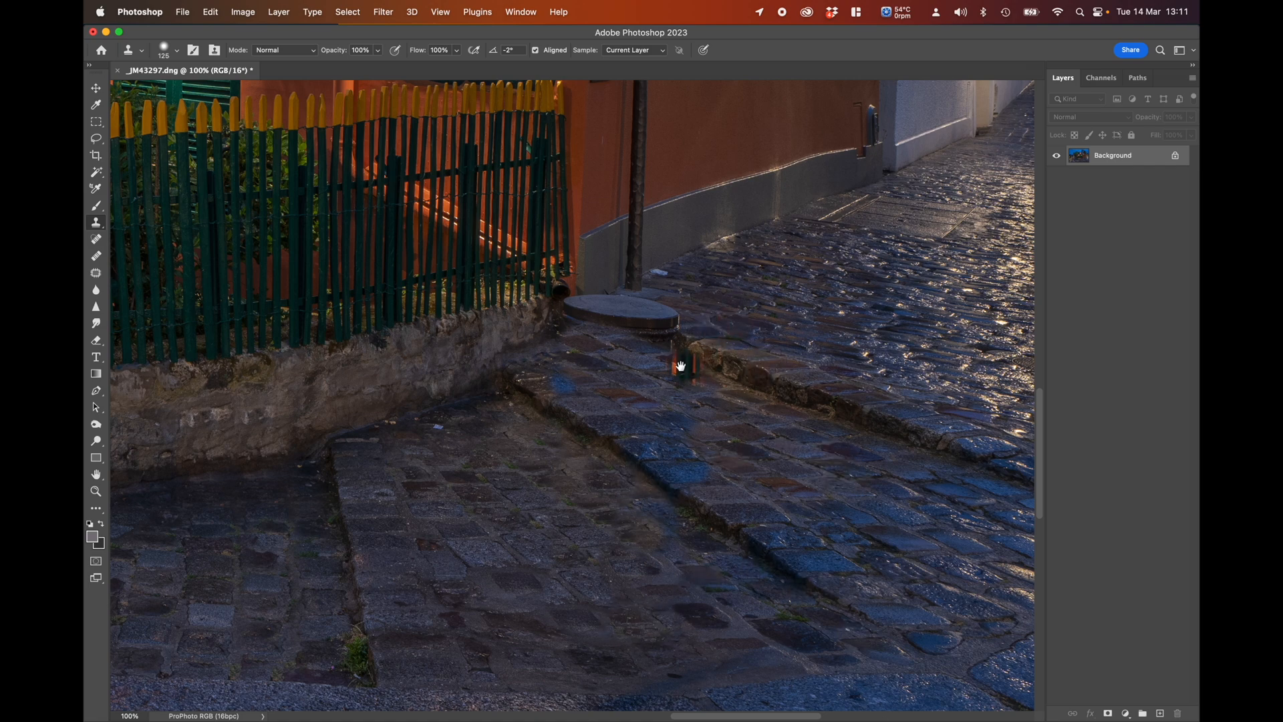
- Reduce the brush to 90 px and clone the house corner, kerb and paving over the bollard's round cap
left_click_drag(678, 364, 775, 518)
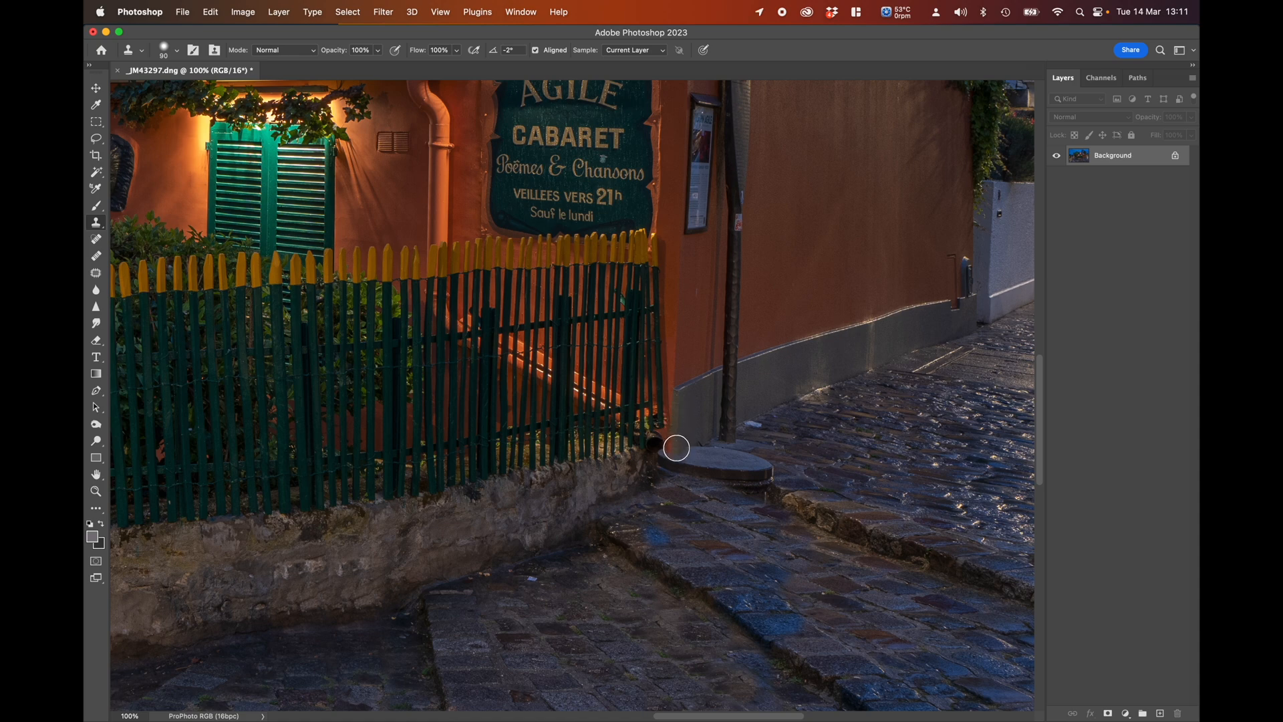
left_click_drag(676, 448, 676, 436)
left_click(678, 411, "alt")
left_click(783, 491)
mouse_move(782, 492)
left_mouse_down()
mouse_move(719, 458)
mouse_move(699, 464)
mouse_move(724, 455)
mouse_move(766, 472)
left_mouse_up()
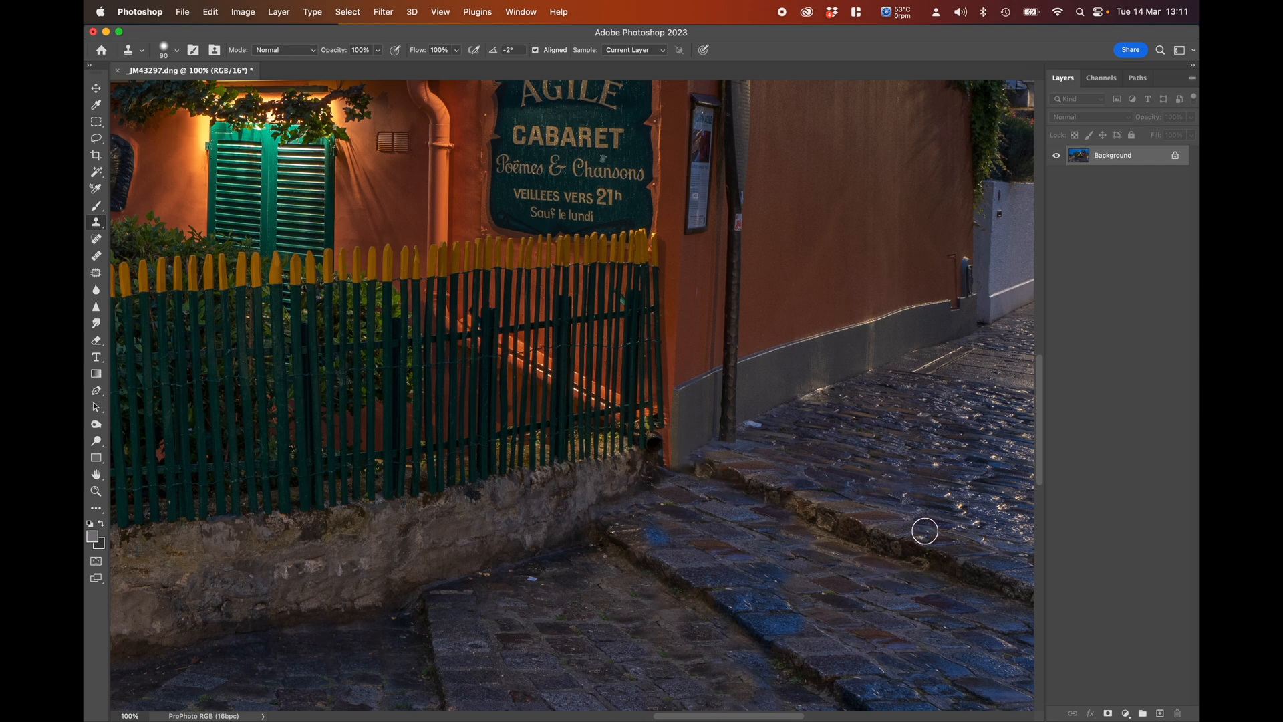
- Sample clean granite and clone it over the dark patch on the foreground kerbstone at 90 px
mouse_move(853, 572)
left_mouse_down()
mouse_move(669, 239)
mouse_move(558, 424)
mouse_move(610, 441)
mouse_move(708, 220)
left_mouse_up()
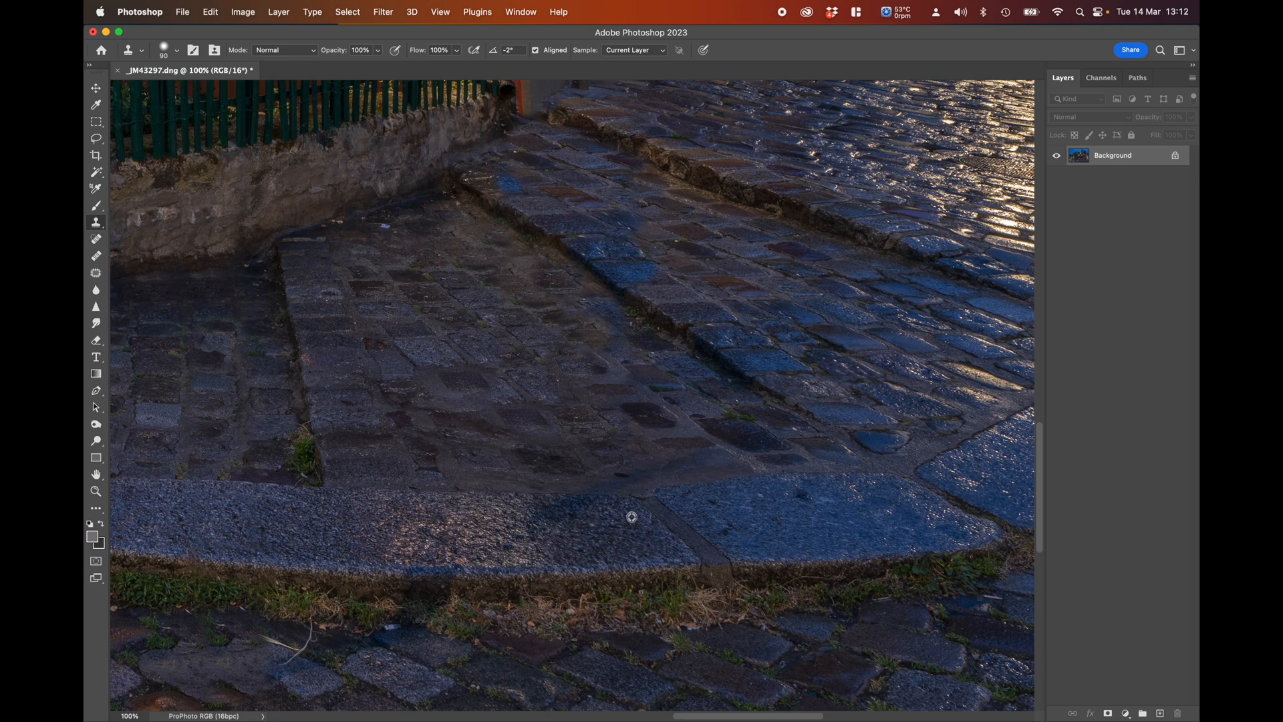
left_click(624, 509, "alt")
left_click_drag(585, 505, 543, 519)
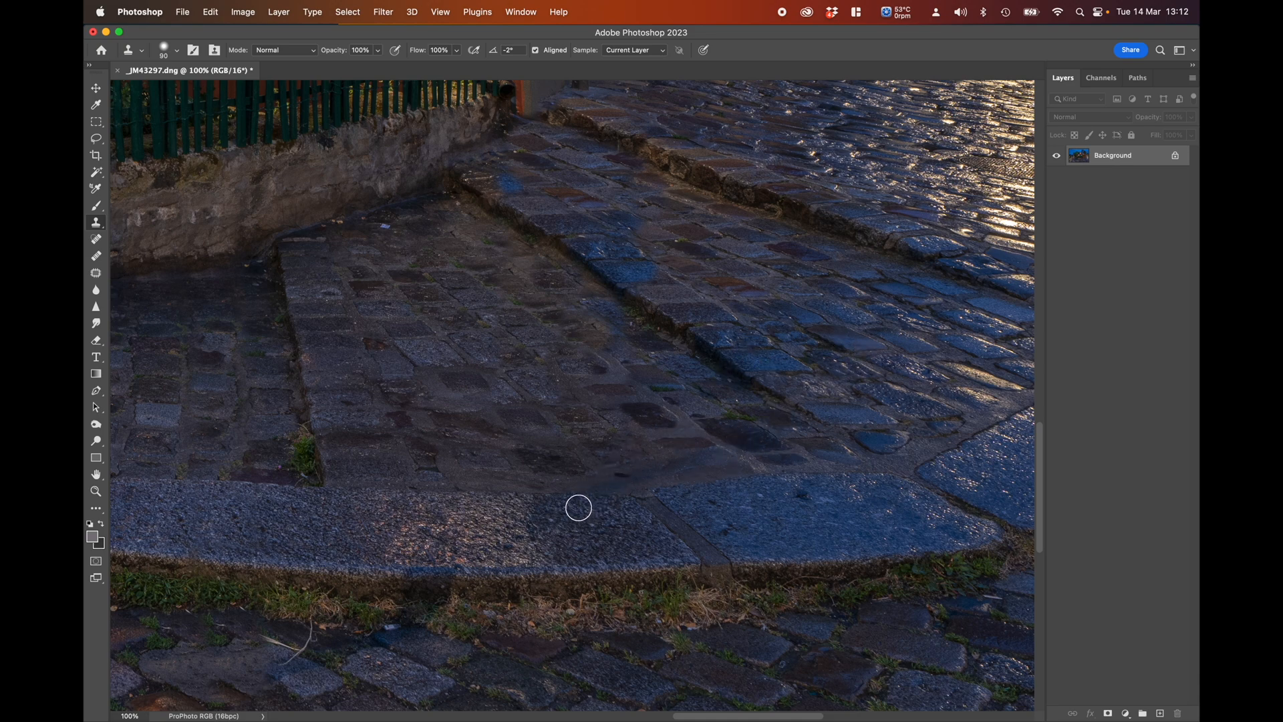
- Clone orange wall texture over the tall street-sign post, its leftover edge and the framed poster beside it
left_click_drag(627, 309, 641, 575)
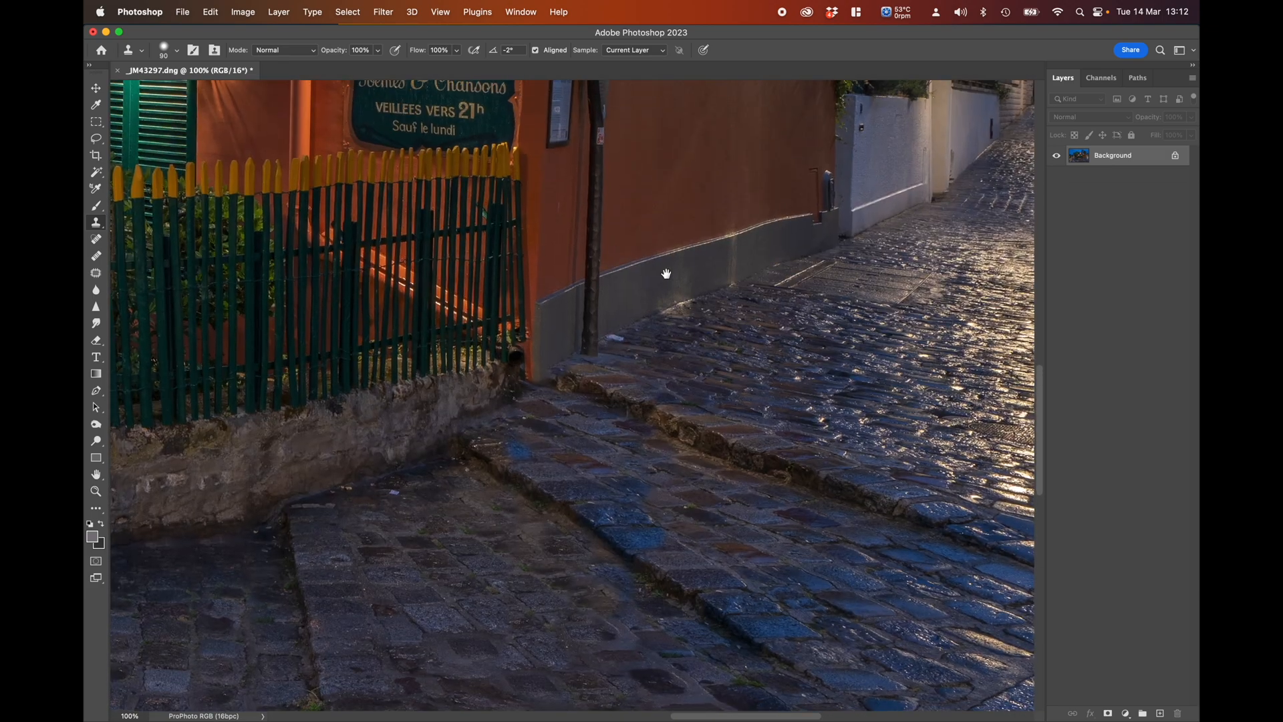
left_click_drag(666, 273, 684, 407)
left_click_drag(684, 338, 642, 418)
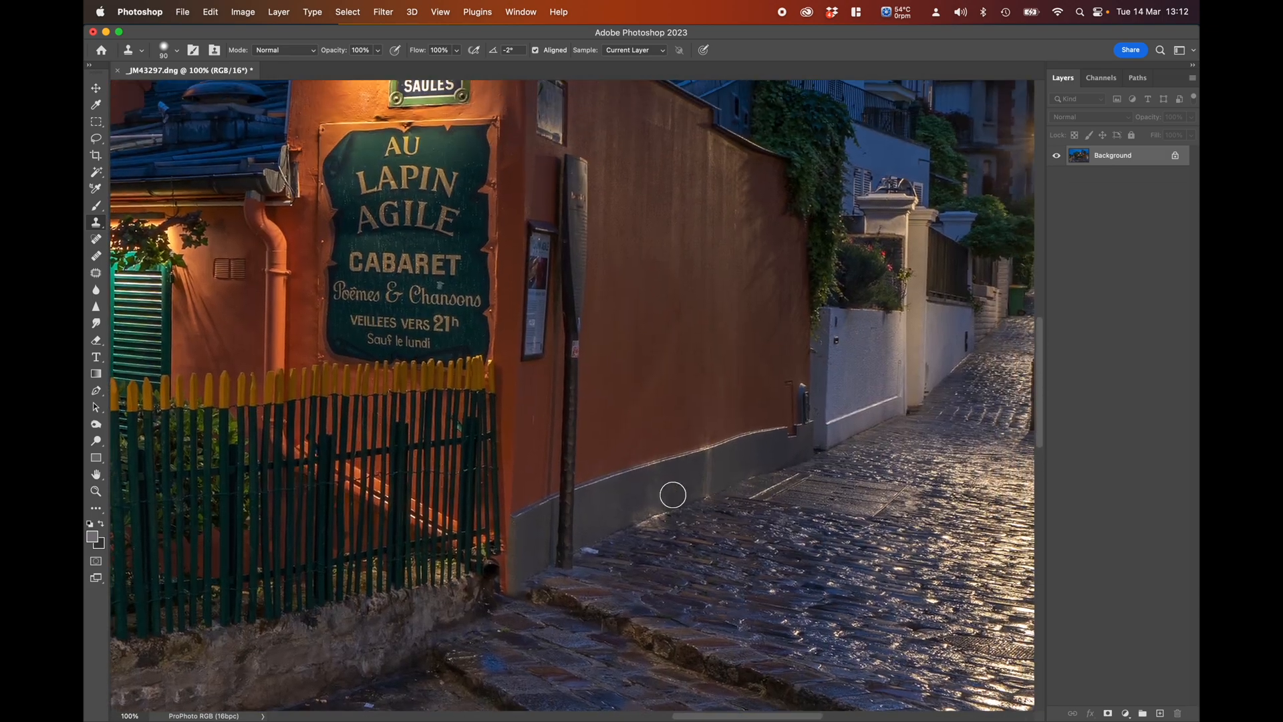
left_click_drag(654, 269, 674, 329)
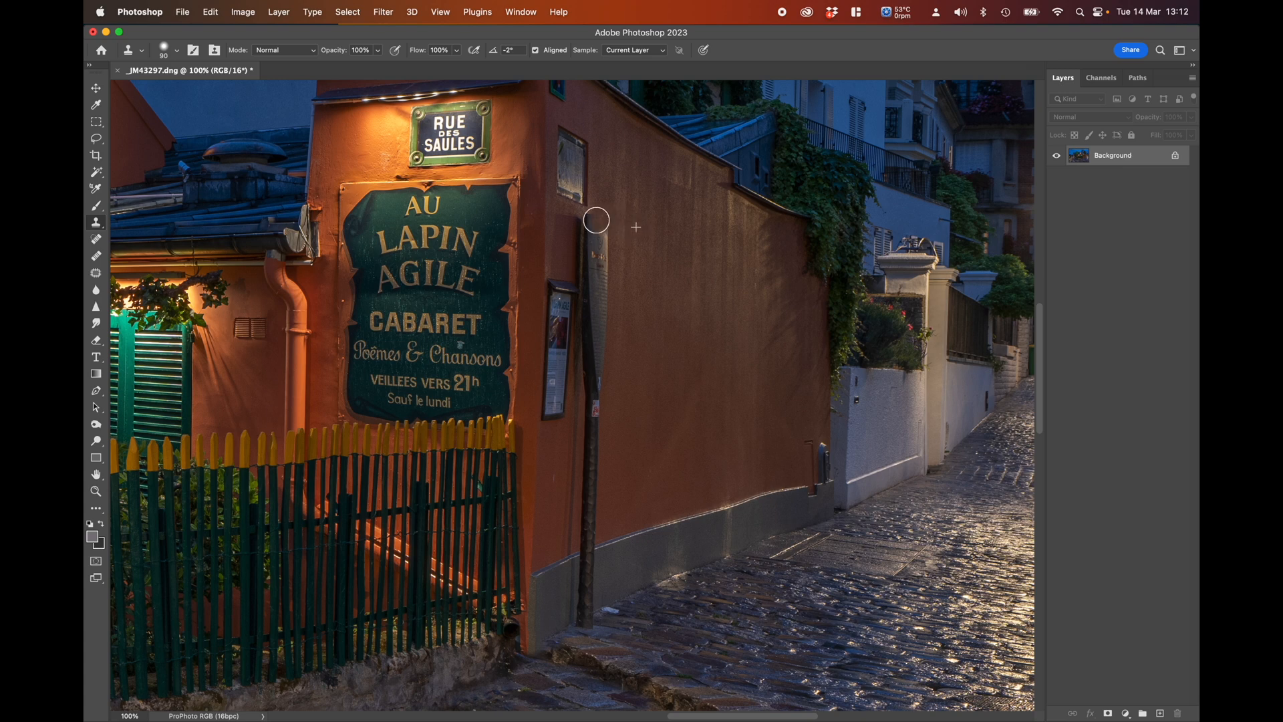
mouse_move(588, 220)
left_mouse_down()
mouse_move(604, 235)
mouse_move(604, 258)
mouse_move(588, 254)
mouse_move(590, 323)
mouse_move(604, 277)
mouse_move(587, 610)
mouse_move(587, 593)
left_mouse_up()
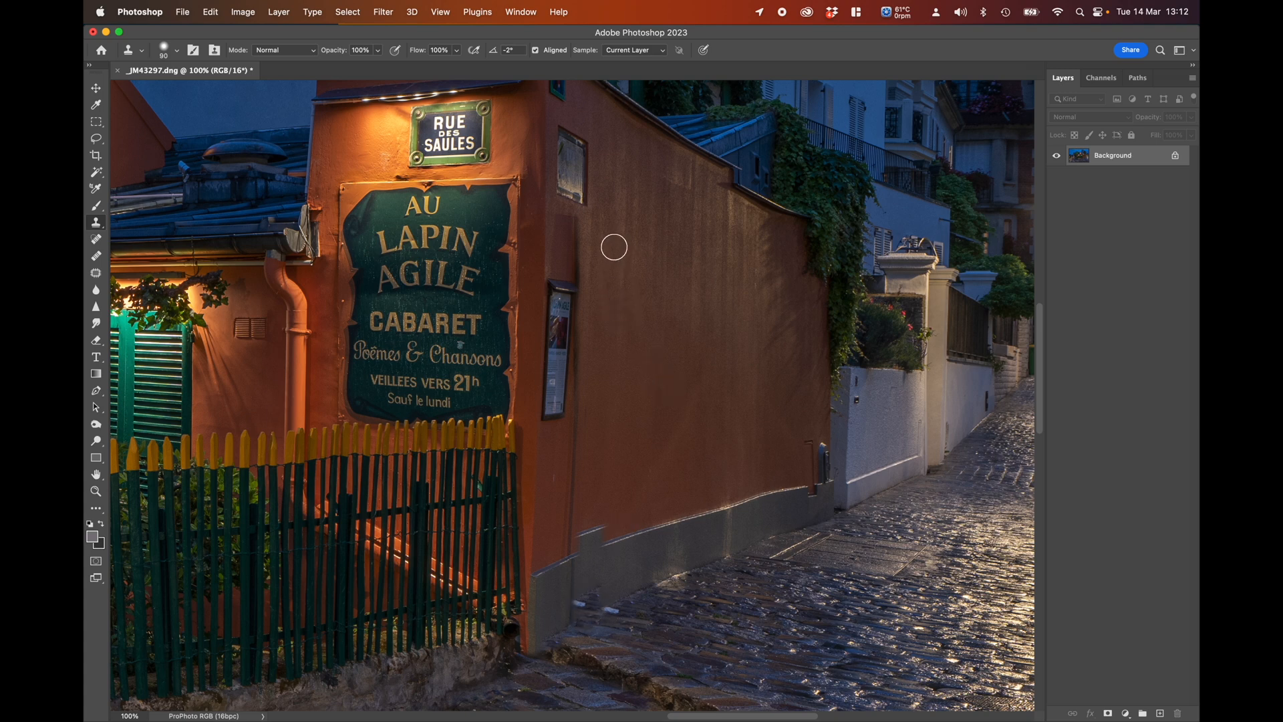
left_click_drag(579, 224, 570, 536)
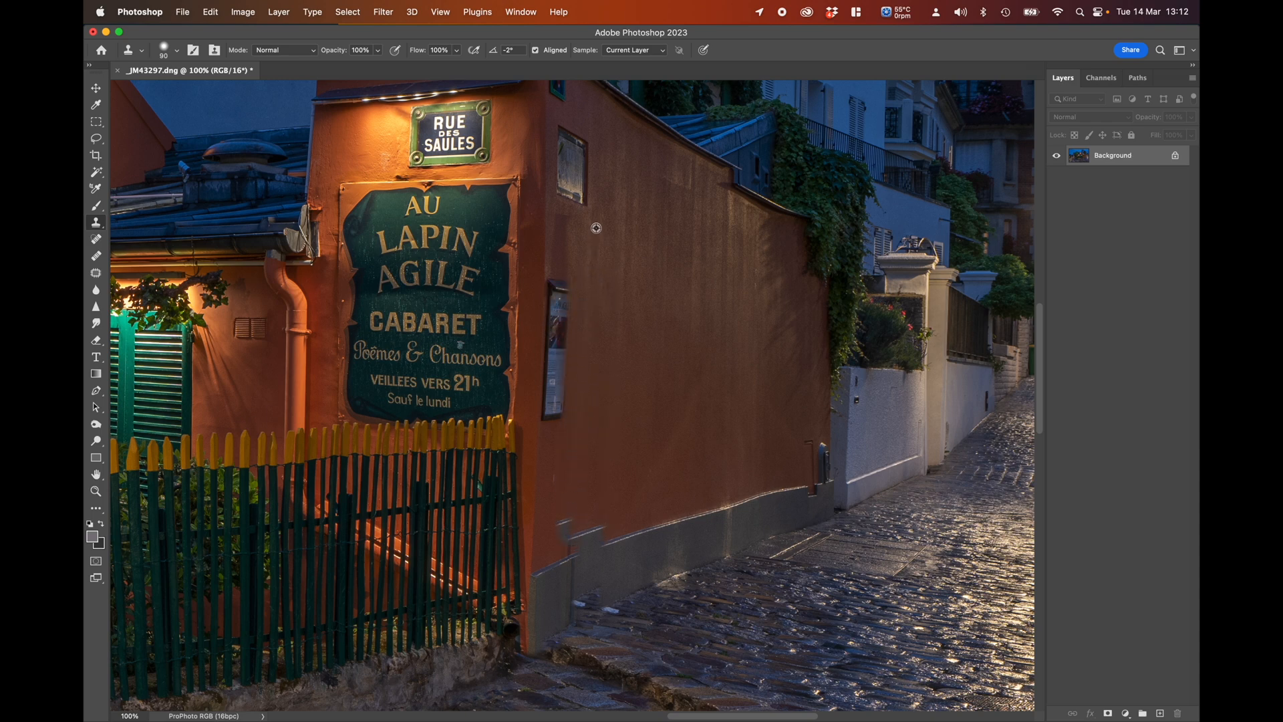
left_click_drag(562, 223, 553, 415)
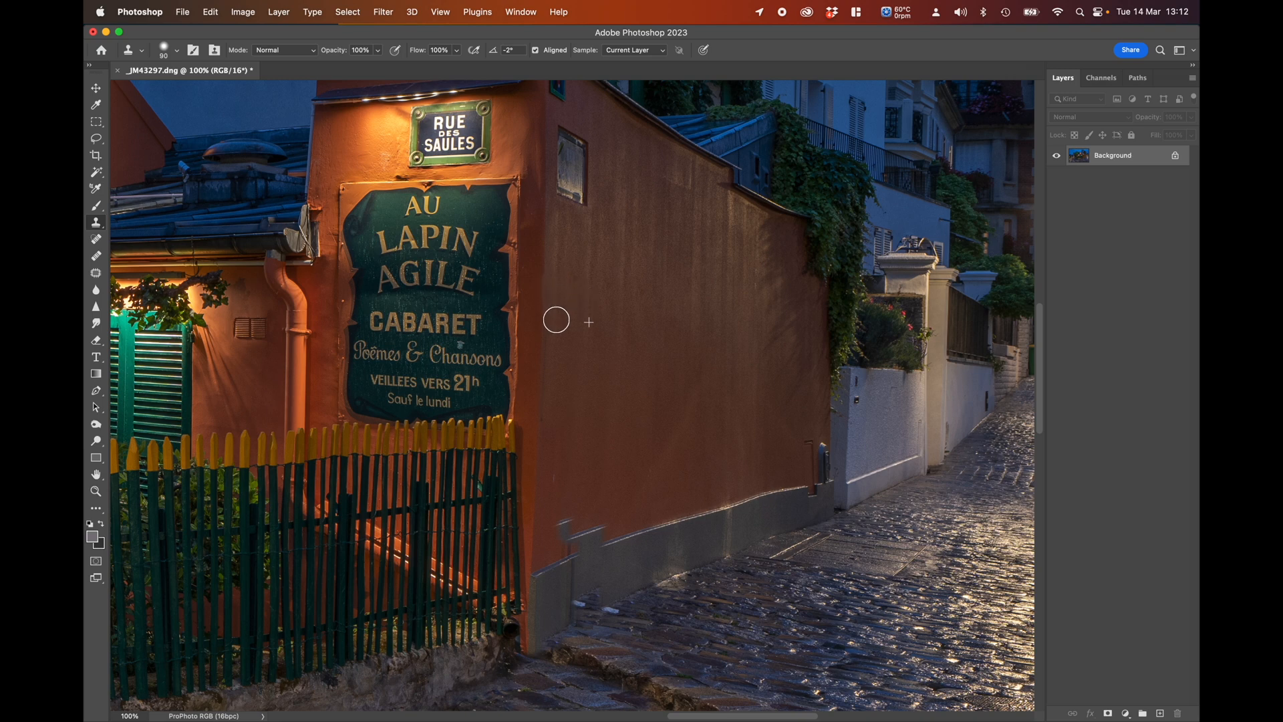
- Rebuild the grey plinth's sloping top edge near the house corner and patch the orange wall just above it
left_click(642, 532, "alt")
mouse_move(599, 541)
left_mouse_down()
mouse_move(581, 550)
mouse_move(562, 524)
left_mouse_up()
left_click(551, 569, "alt")
left_click_drag(570, 559, 563, 544)
left_click(582, 521, "alt")
left_click(559, 541)
left_click(581, 485, "alt")
left_click(554, 480)
- Remove the white litter at the wall's base with the Clone Stamp, then an 80 px Spot Healing Brush
mouse_move(601, 608)
left_mouse_down()
mouse_move(578, 620)
mouse_move(578, 582)
mouse_move(595, 590)
left_mouse_up()
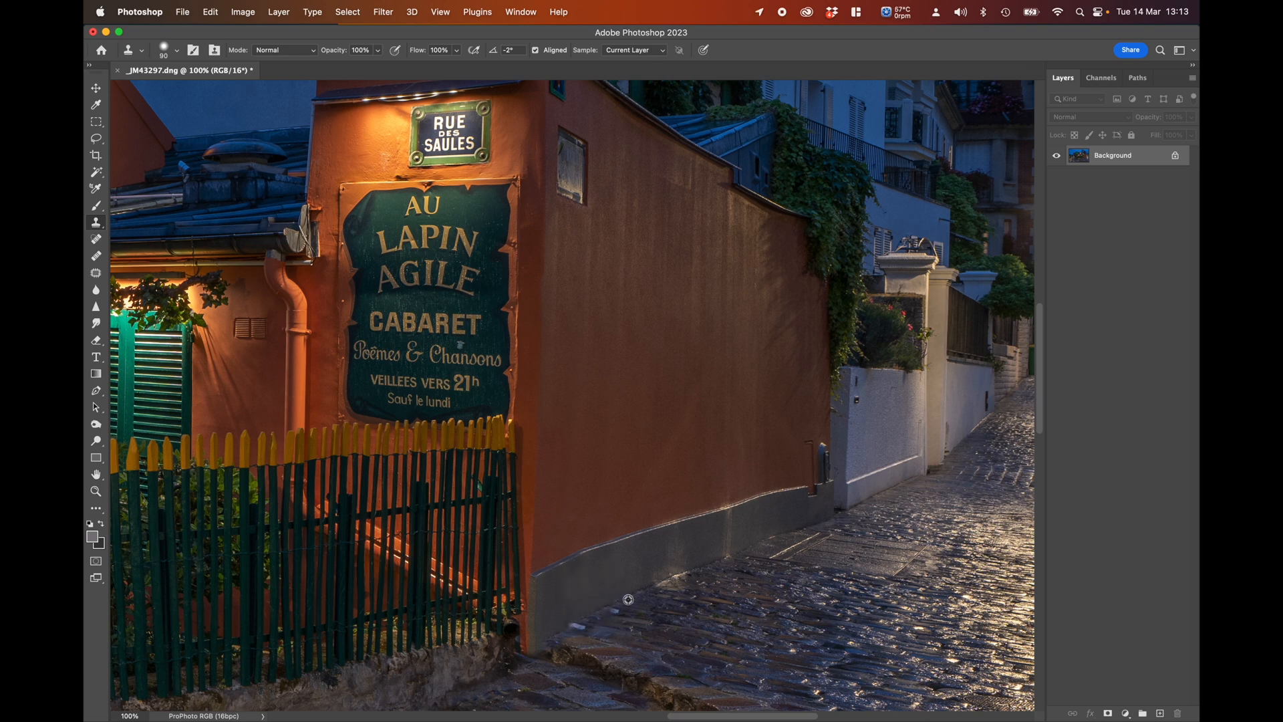
left_click(610, 606)
left_click(97, 241)
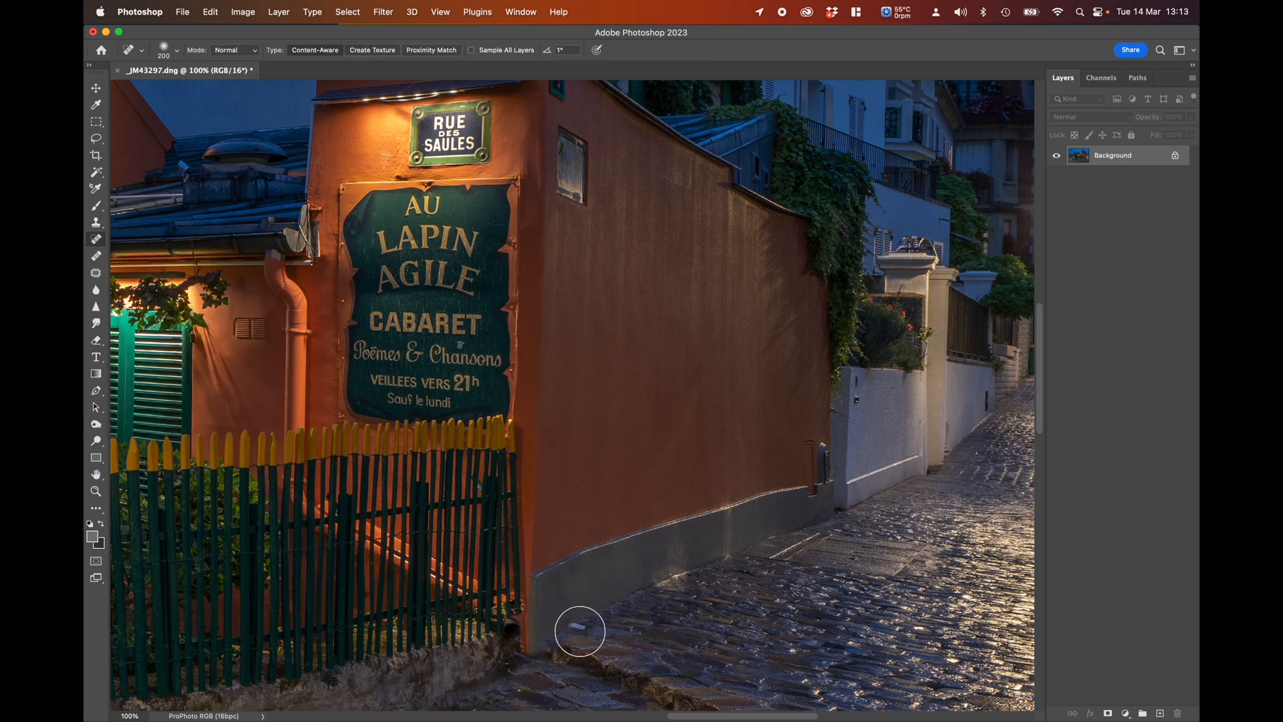
key("bracketleft")
key("bracketleft")
key("bracketleft")
key("bracketleft")
key("bracketleft")
left_click(573, 626)
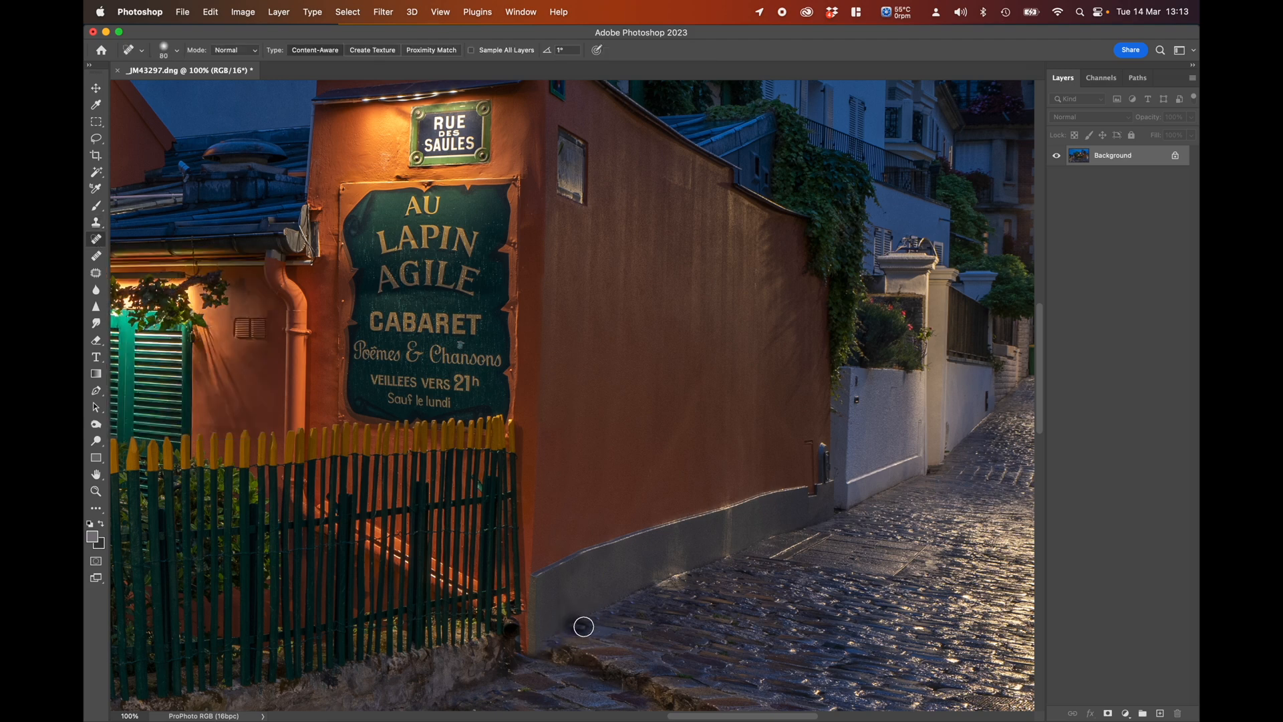
left_click_drag(572, 625, 595, 637)
- Heal the small pieces of litter on the pavement near the foot of the stone wall
scroll(659, 545, "down", 10)
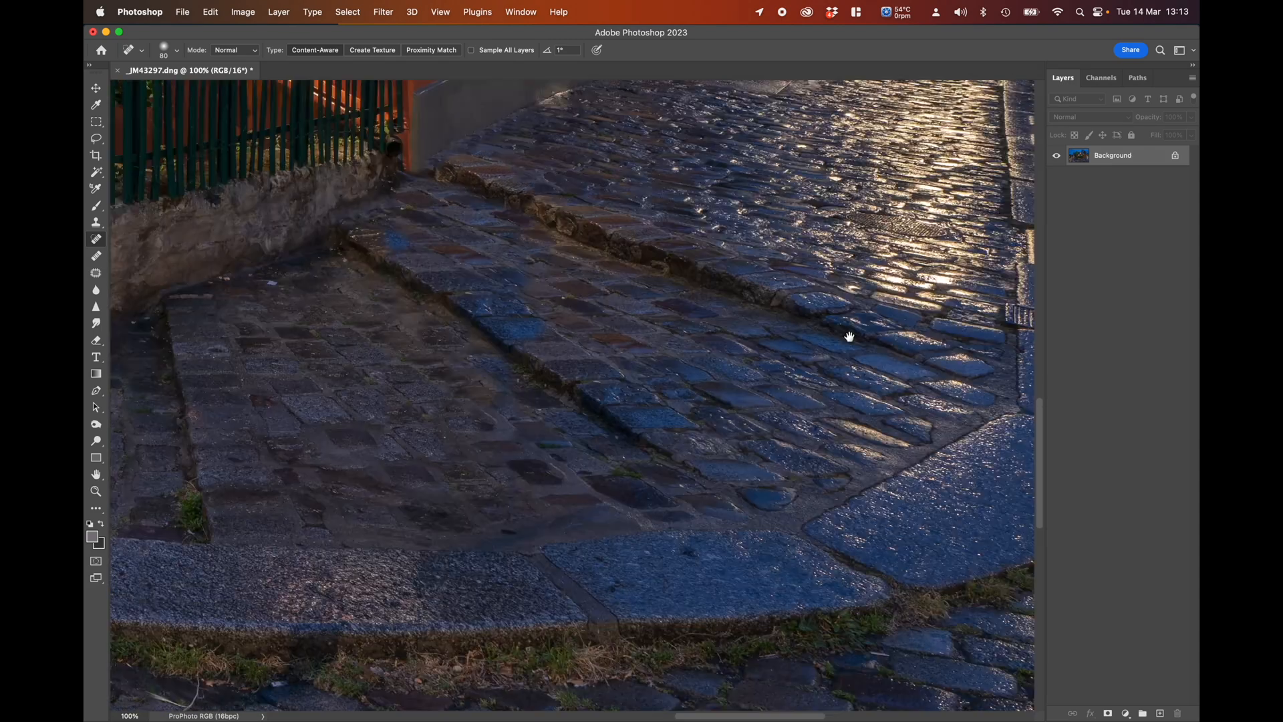
scroll(558, 311, "left", 3)
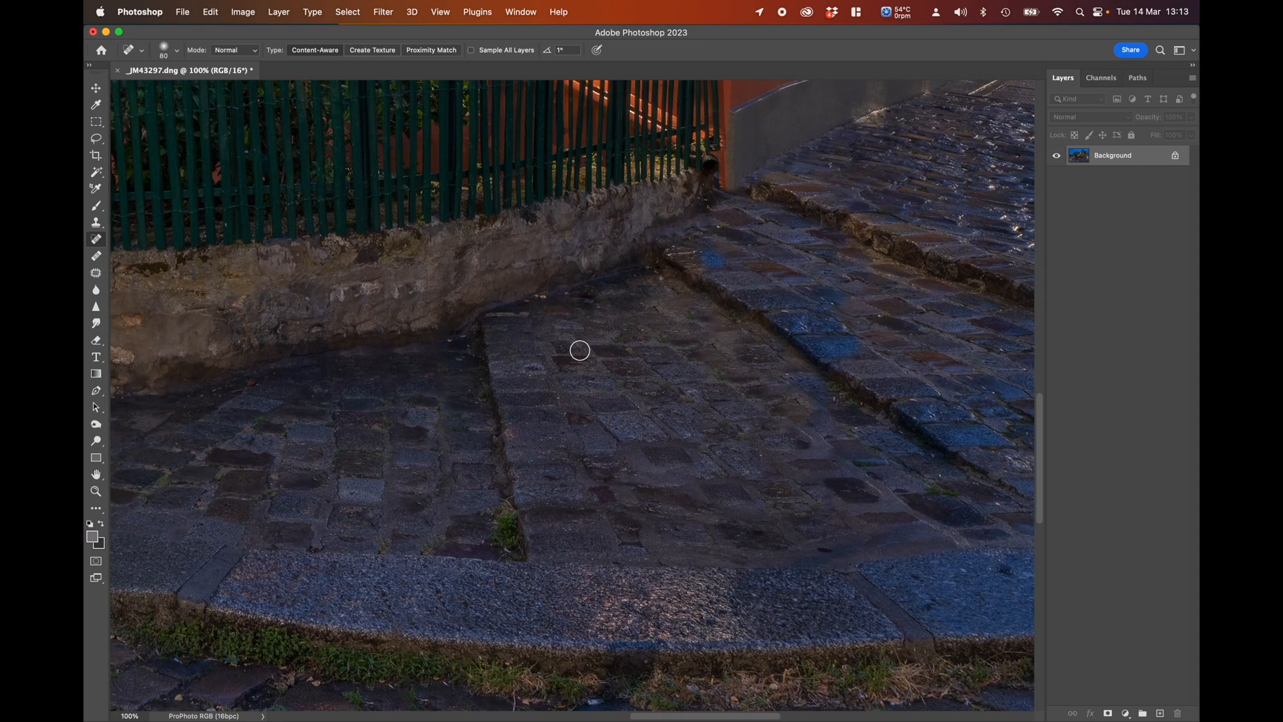
left_click(593, 301)
left_click(538, 298)
- Heal away the pale twig and the small litter among the cobbles along the foreground gutter
scroll(628, 468, "down", 10)
left_click(740, 426)
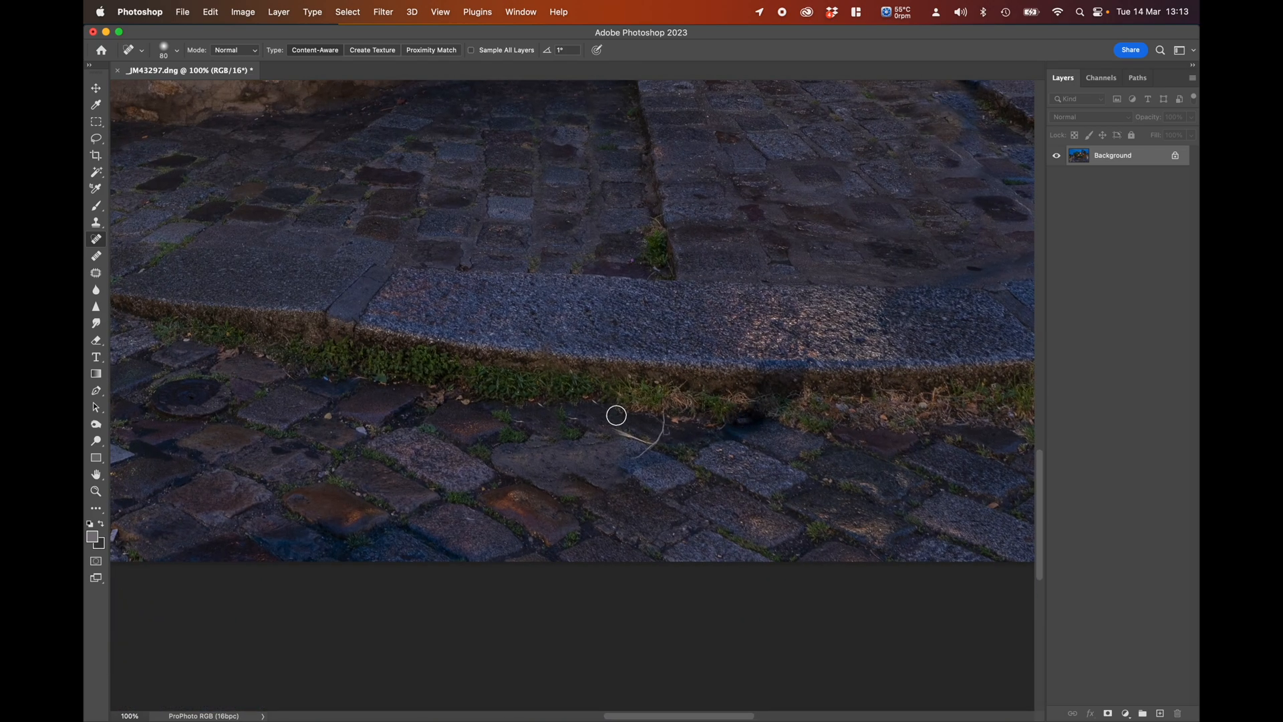
mouse_move(616, 415)
left_mouse_down()
mouse_move(654, 424)
mouse_move(660, 410)
mouse_move(663, 430)
mouse_move(637, 457)
mouse_move(652, 443)
mouse_move(618, 432)
left_mouse_up()
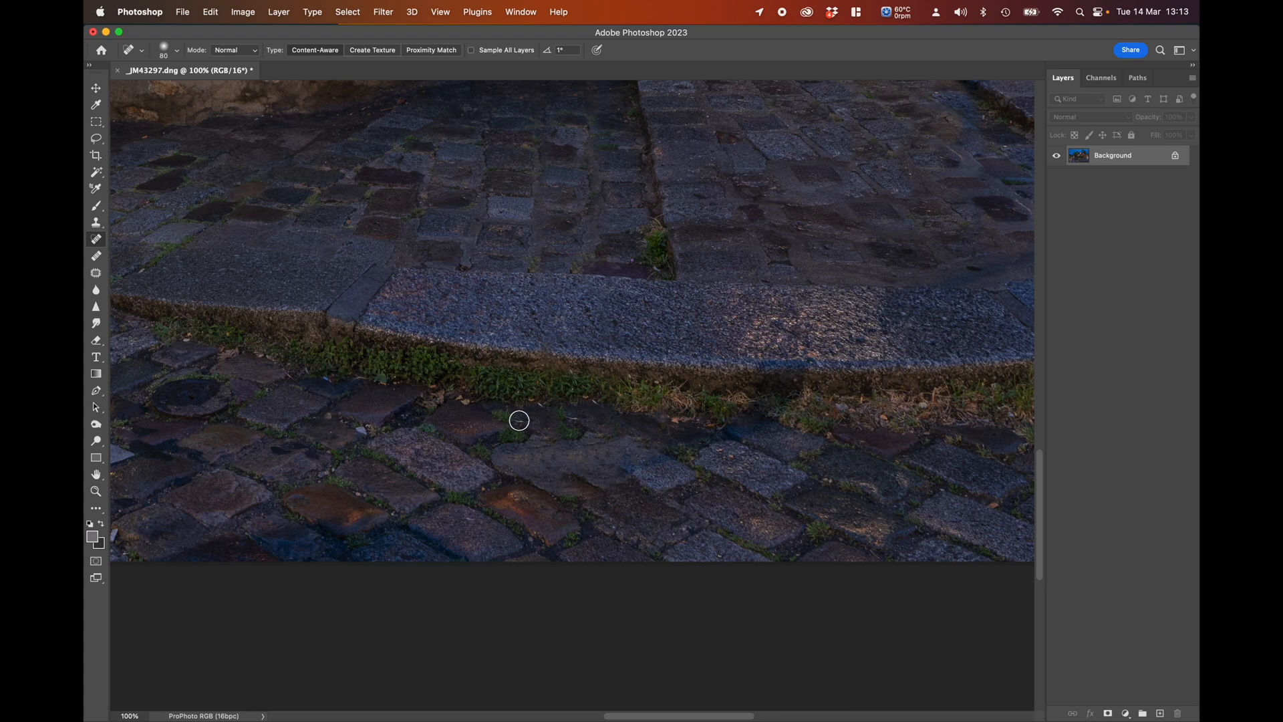
mouse_move(506, 413)
left_mouse_down()
mouse_move(574, 413)
mouse_move(671, 477)
mouse_move(548, 415)
mouse_move(582, 414)
left_mouse_up()
left_click_drag(373, 402, 738, 408)
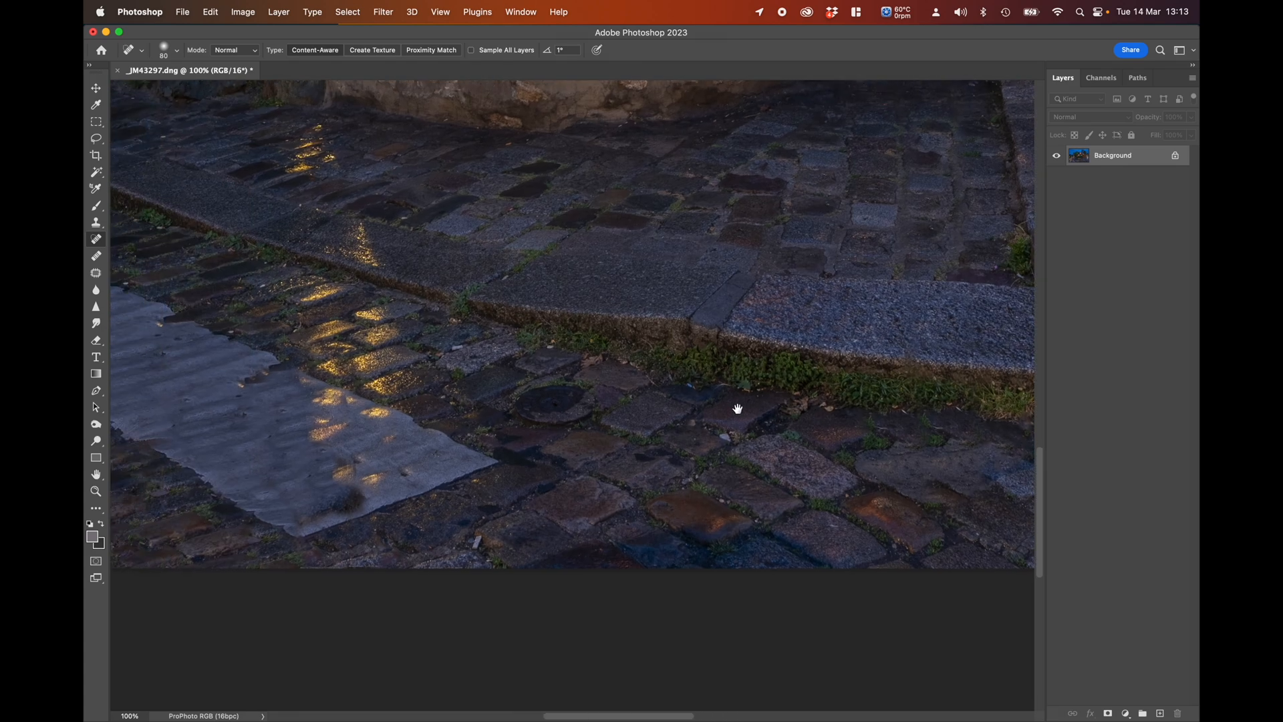
left_click(472, 539)
- Examine the cobbled street, crossing stripes and pavement at 100% for remaining litter and cloning flaws
left_click_drag(209, 249, 616, 354)
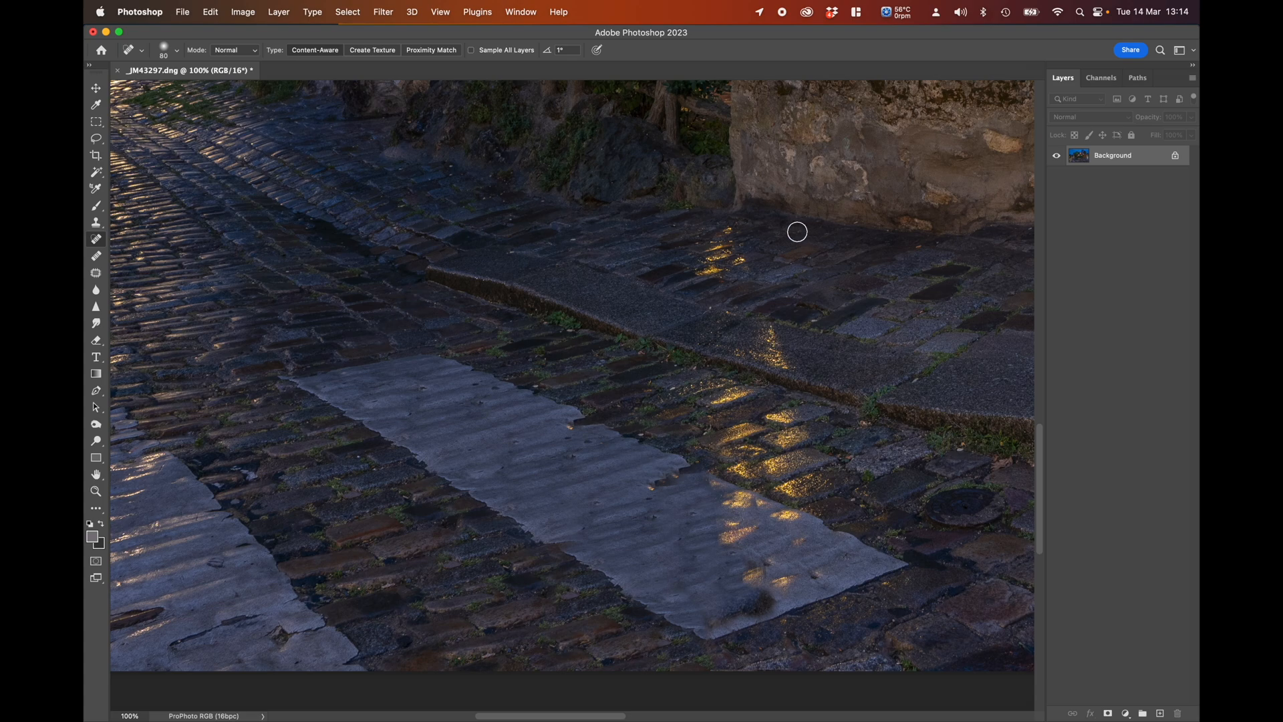
scroll(624, 215, "left", 5)
scroll(624, 214, "down", 3)
left_click_drag(426, 354, 514, 378)
left_click_drag(541, 264, 467, 495)
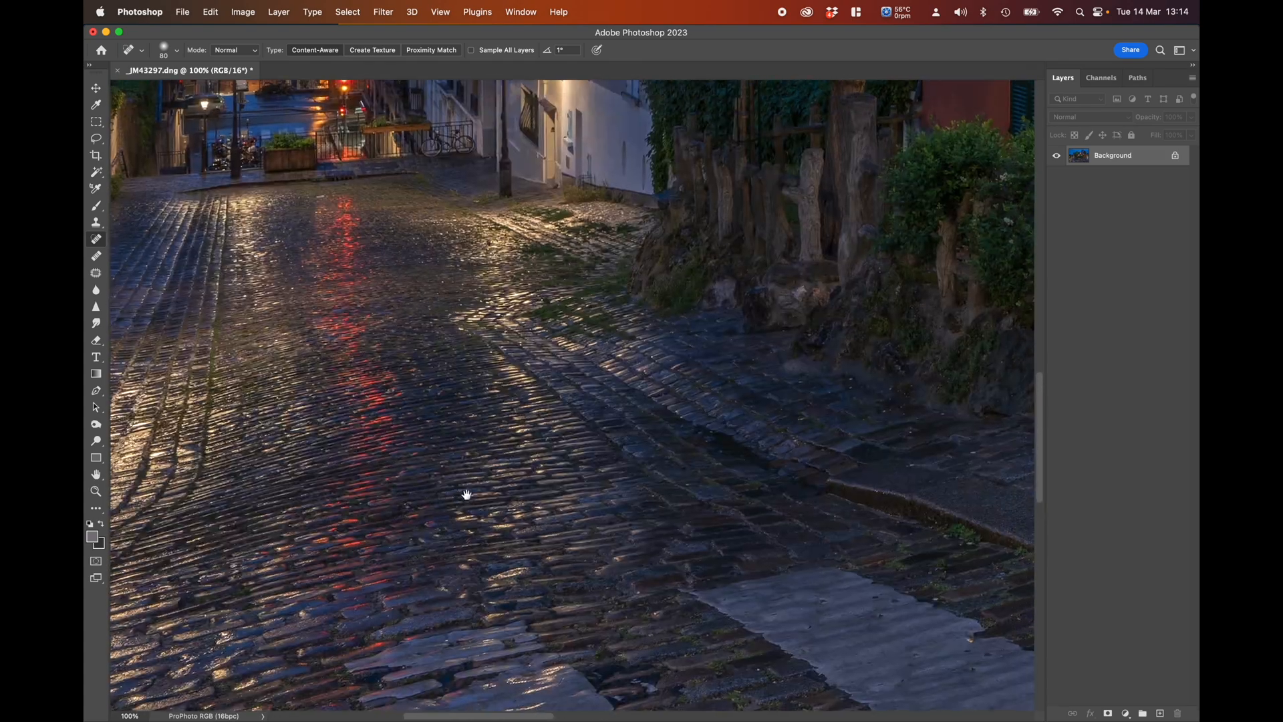
left_click_drag(786, 354, 487, 329)
left_click_drag(816, 321, 446, 303)
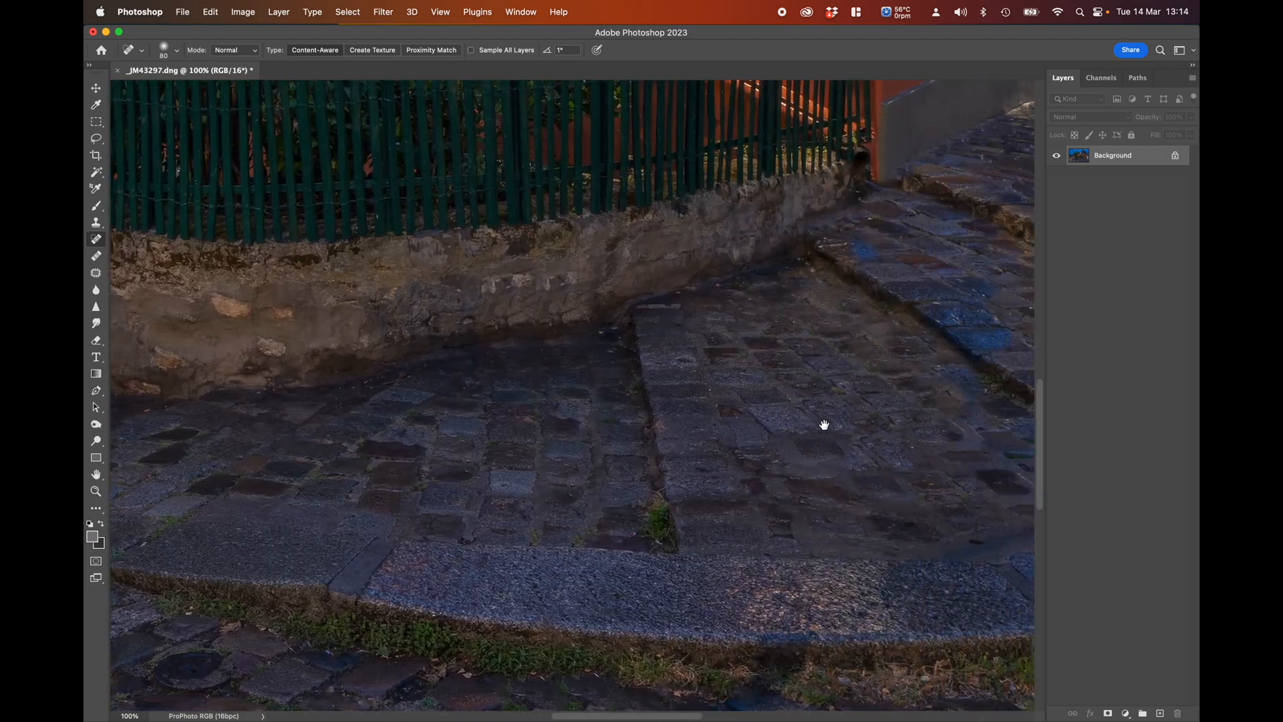
- Examine the kerb, side street, fence and stone wall at 100% for remaining flaws, then review the whole photo
left_click_drag(823, 425, 745, 347)
left_click_drag(859, 401, 679, 396)
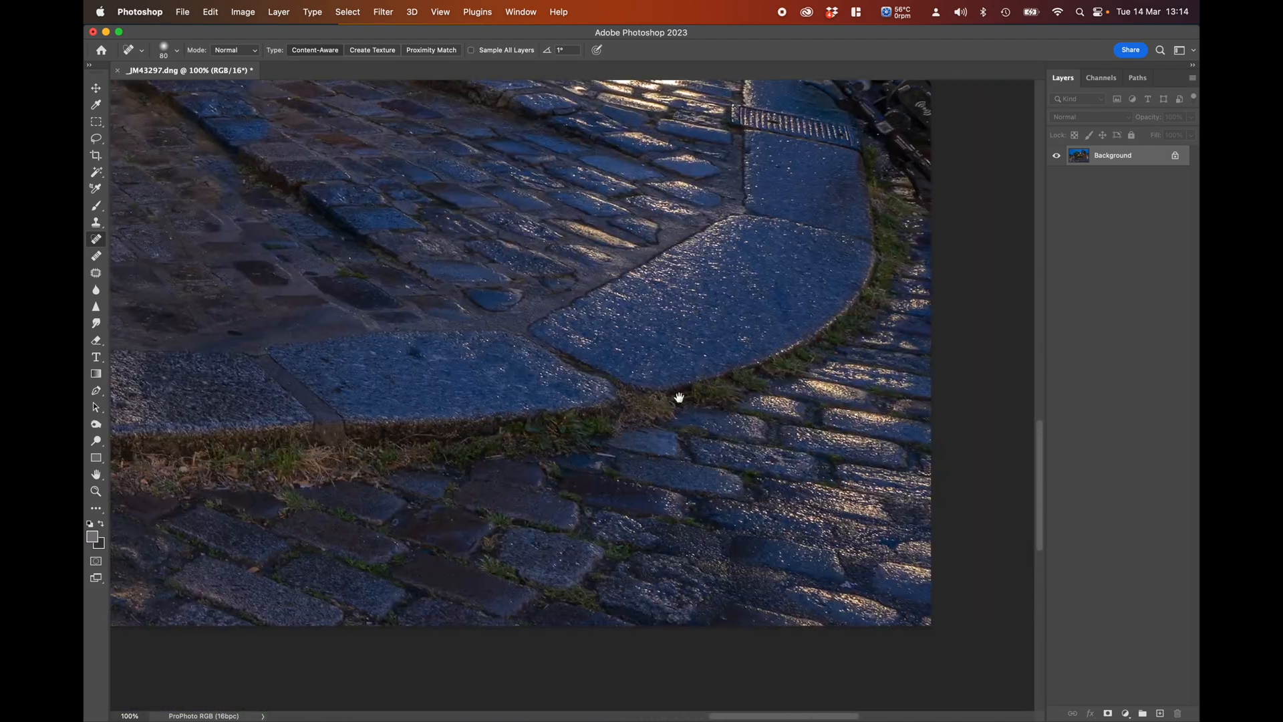
left_click_drag(766, 307, 556, 467)
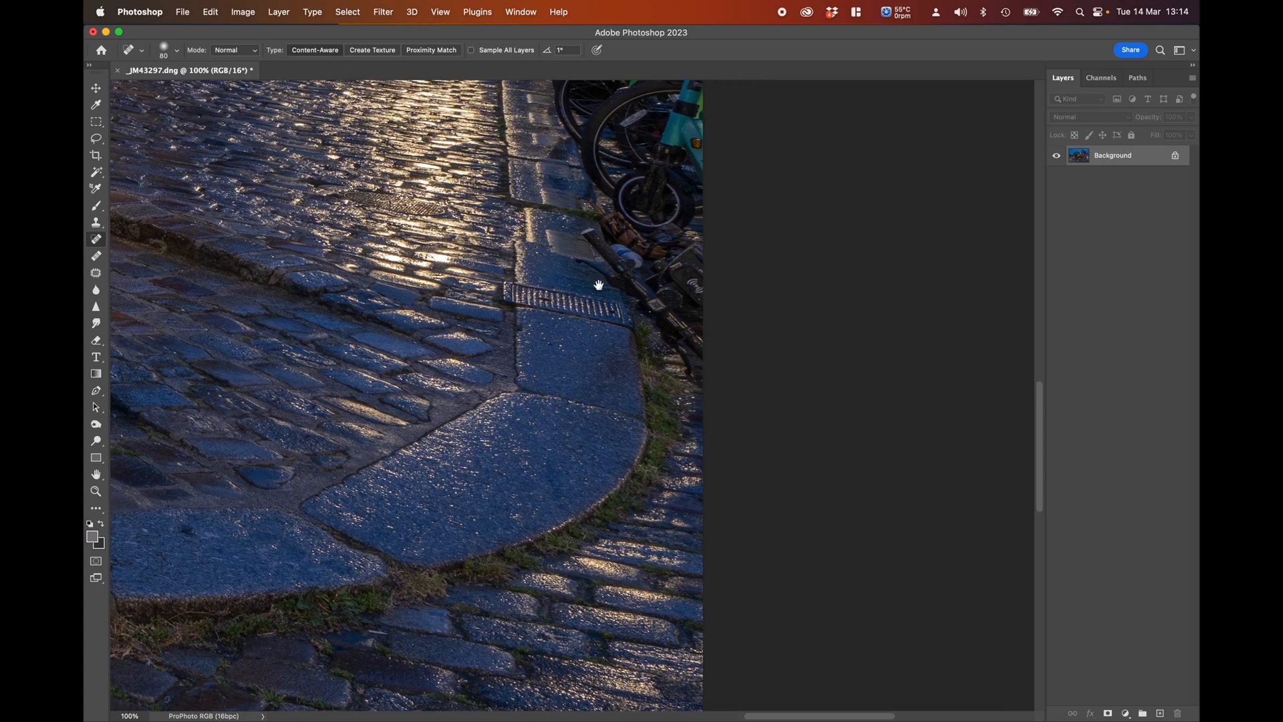
left_click_drag(598, 284, 621, 449)
left_click_drag(564, 363, 635, 439)
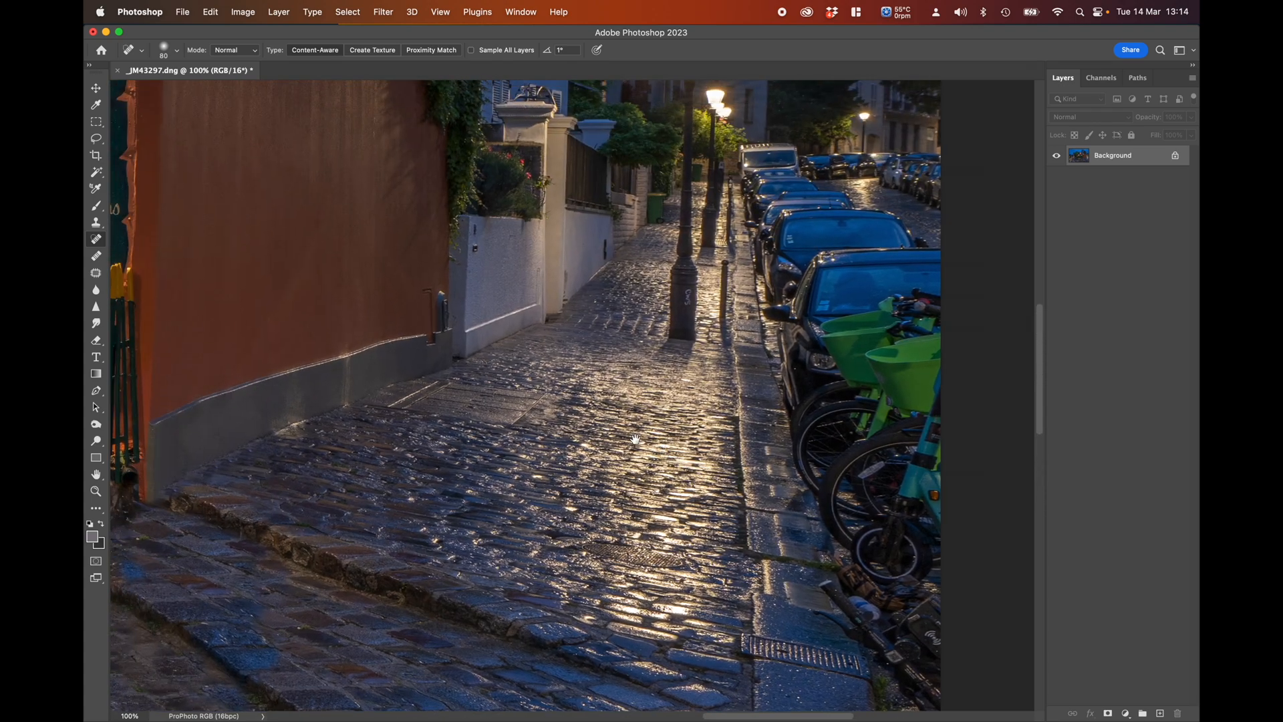
left_click_drag(511, 437, 595, 391)
left_click_drag(455, 447, 626, 352)
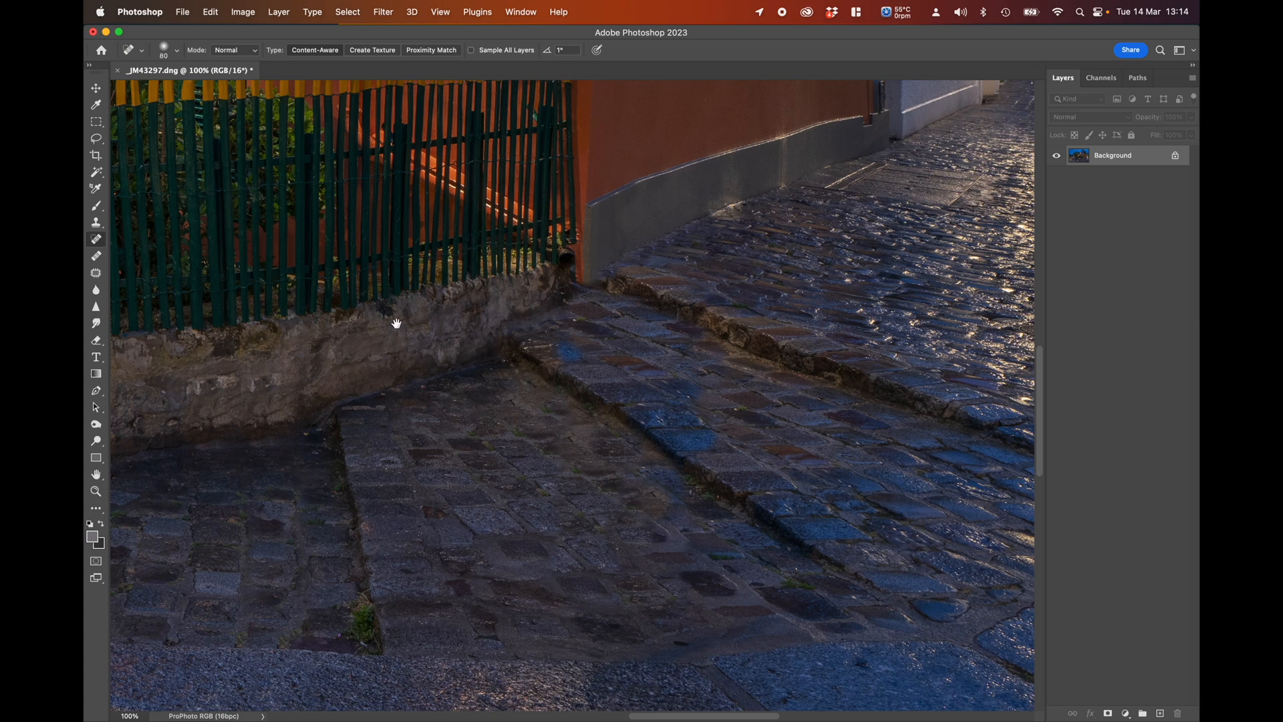
left_click_drag(396, 323, 696, 494)
left_click_drag(510, 290, 399, 213)
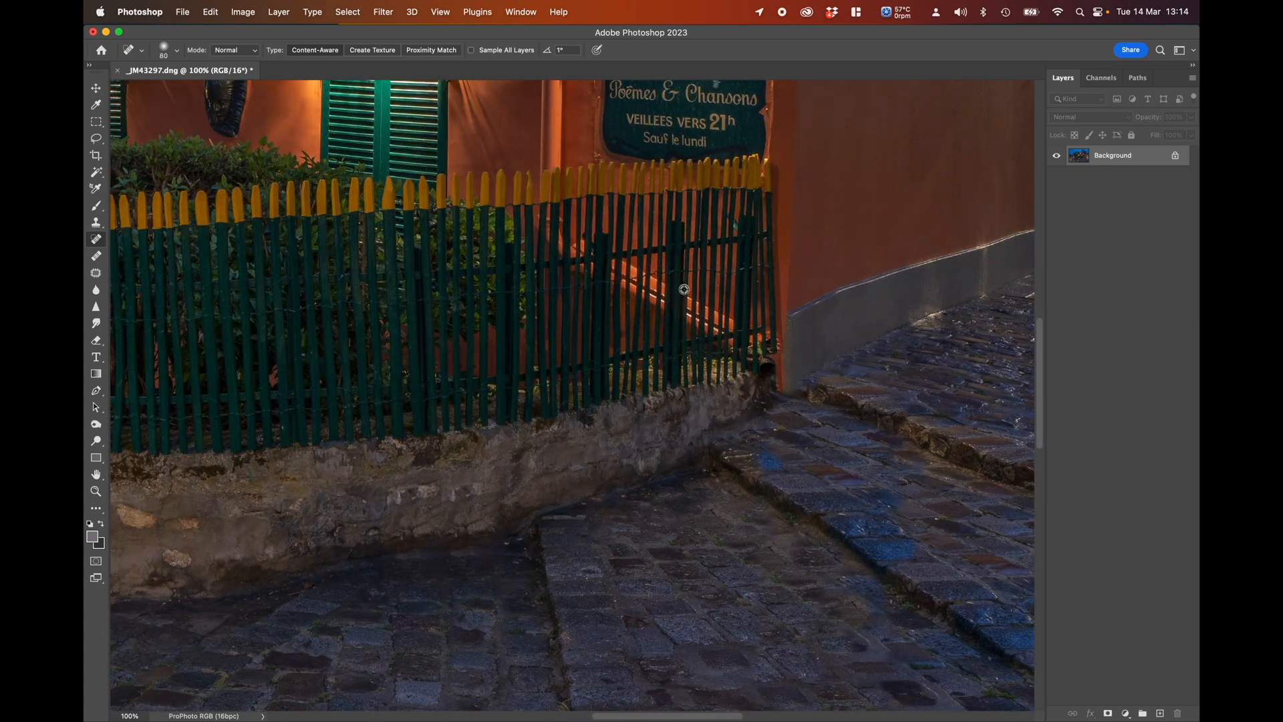
key("super+0")
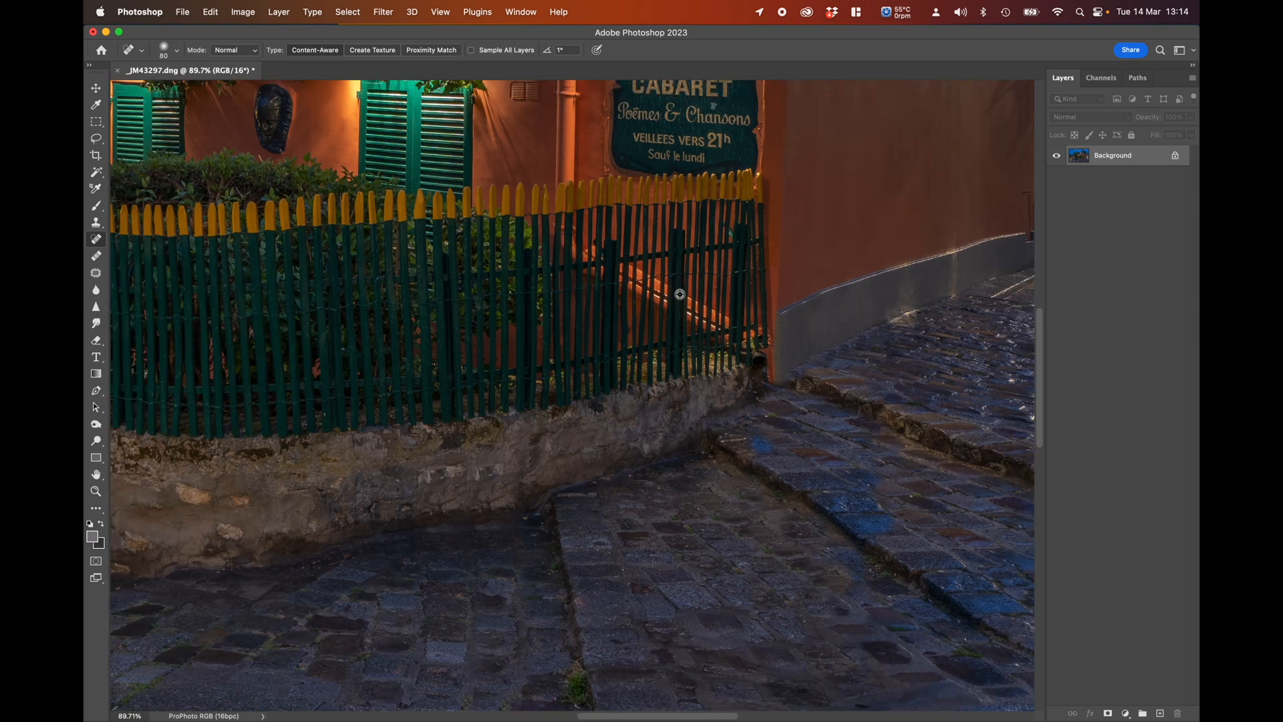
scroll(679, 294, "up", 3)
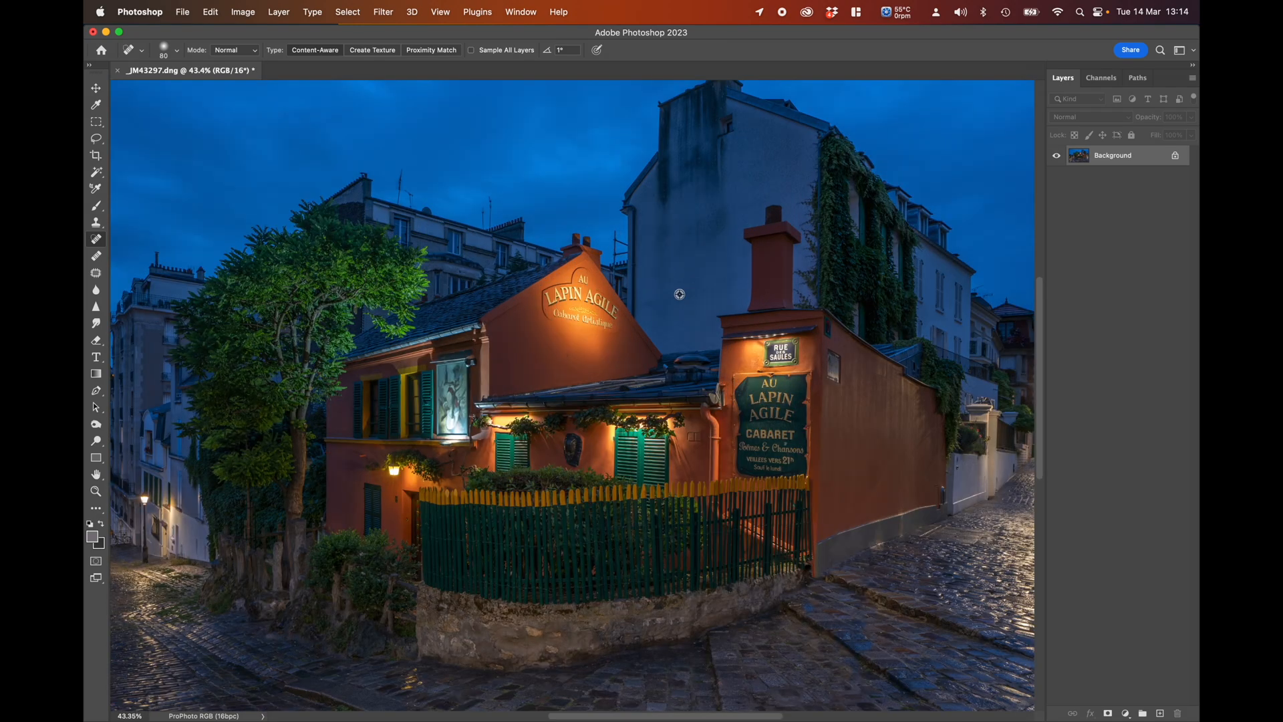
scroll(679, 294, "up", 2)
scroll(679, 294, "down", 5)
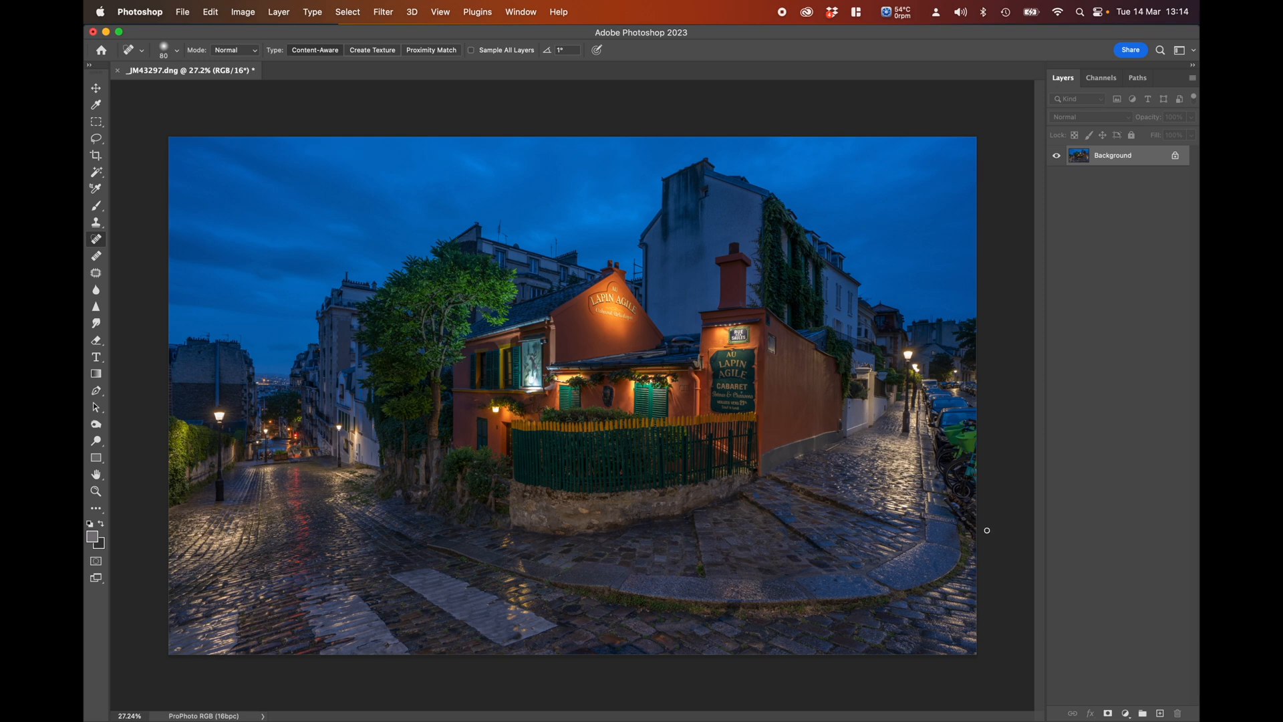
- Clone wet cobbles from the left-hand street over the parked cars and bicycles along the right edge, using a 300 px Clone Stamp
left_click(97, 223)
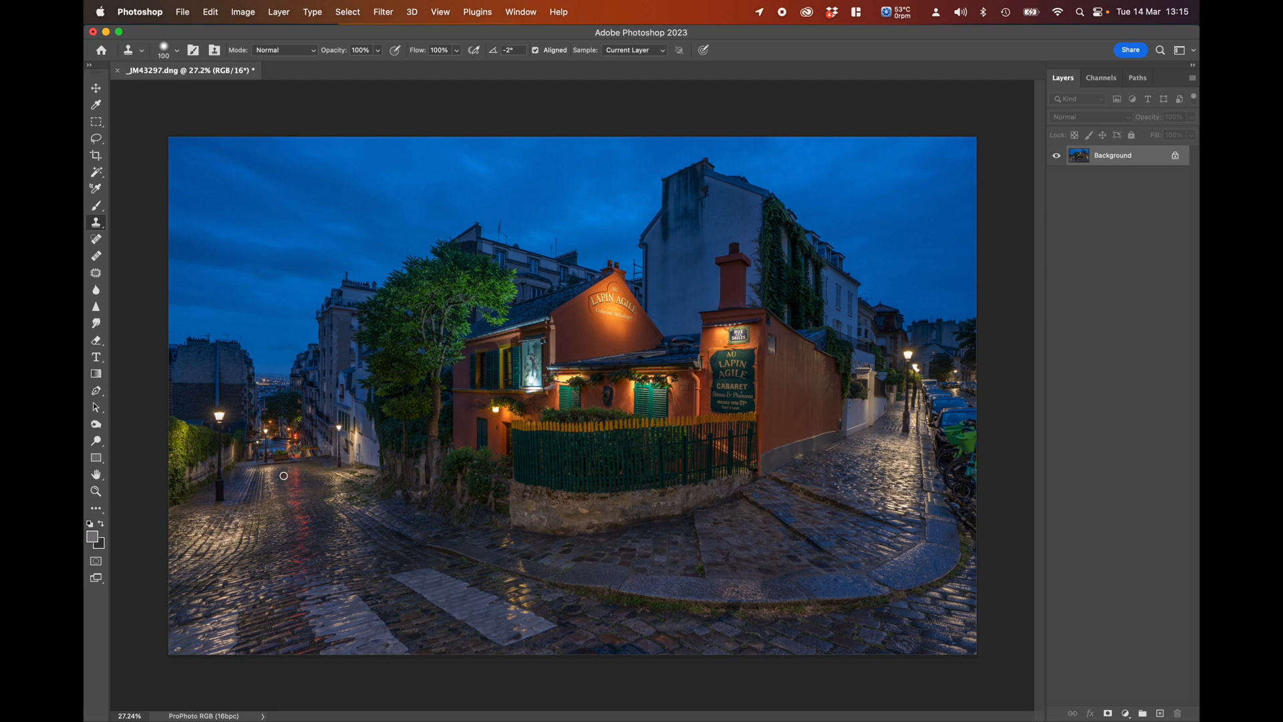
key("bracketright")
scroll(957, 404, "up", 5)
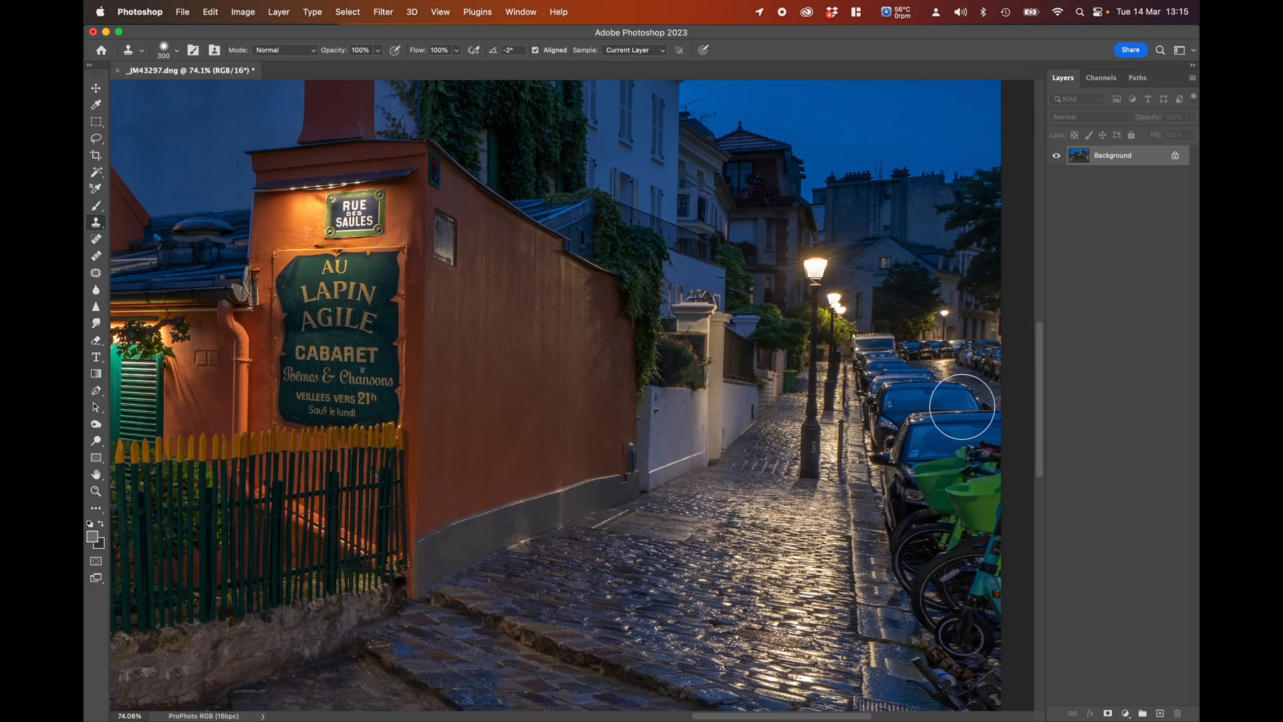
left_click_drag(932, 415, 762, 225)
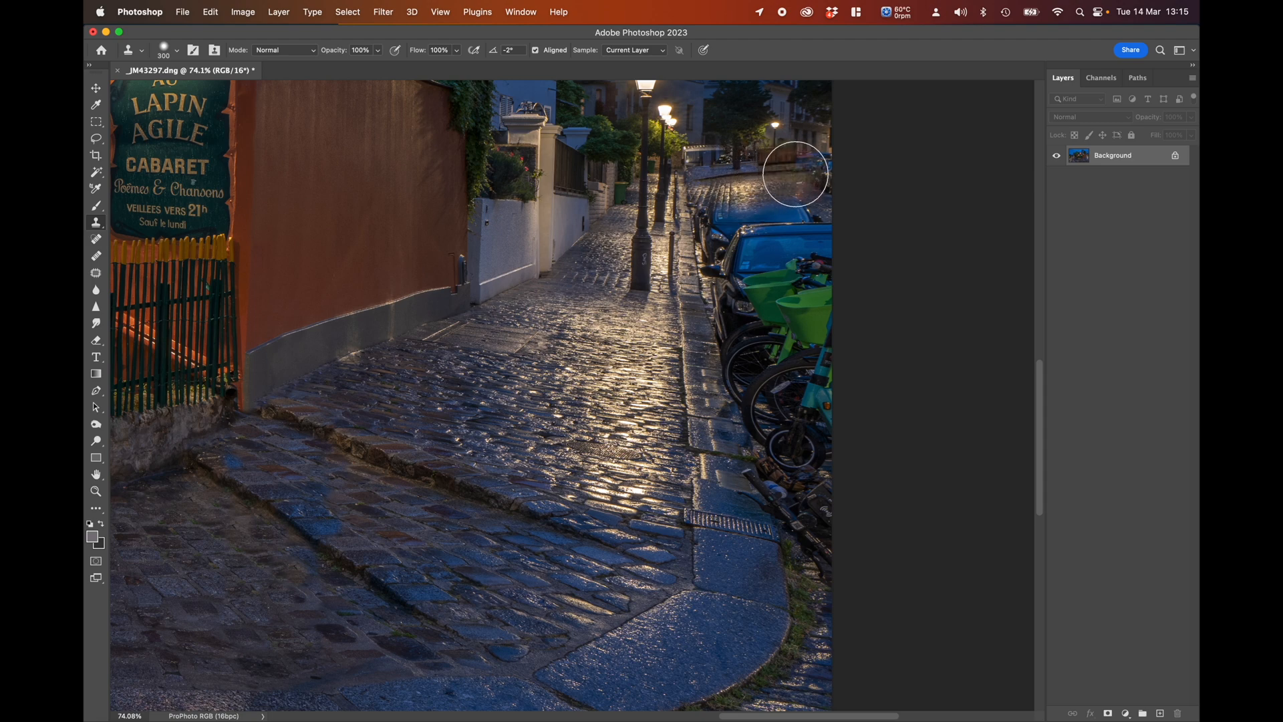
mouse_move(810, 178)
left_mouse_down()
mouse_move(840, 308)
mouse_move(857, 566)
mouse_move(819, 542)
mouse_move(721, 208)
left_mouse_up()
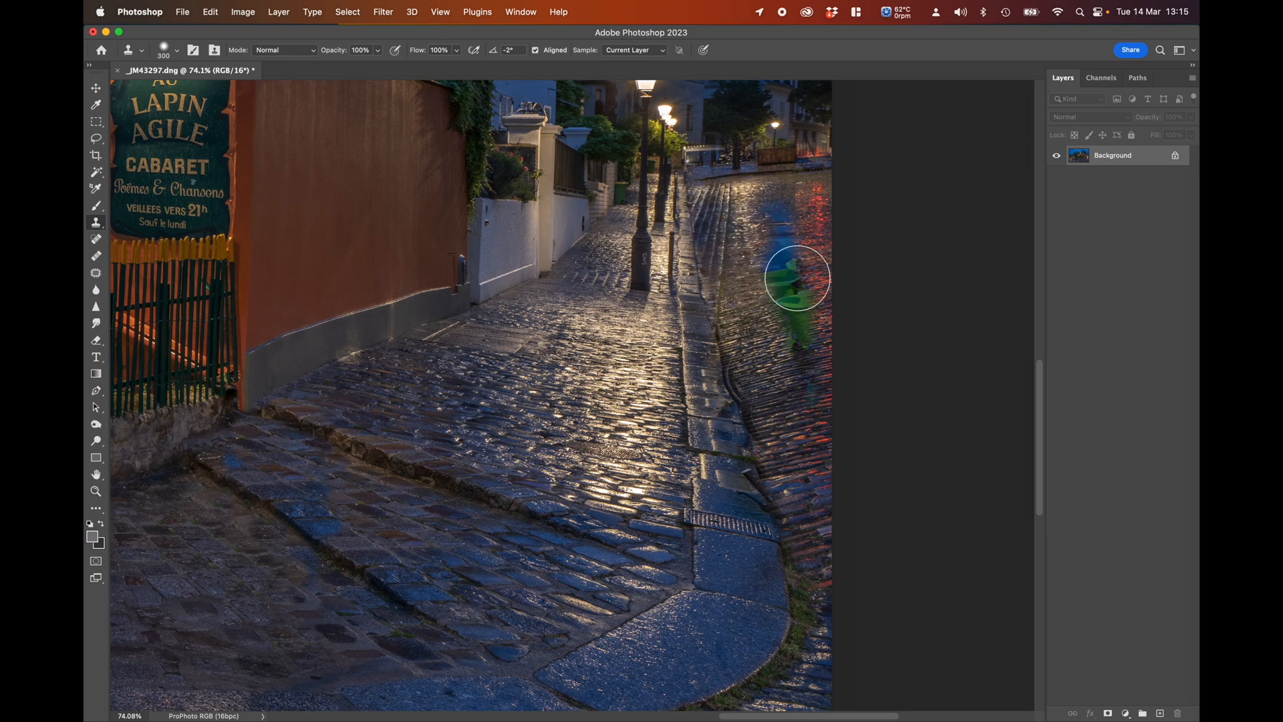
left_click(798, 279)
key("super+z")
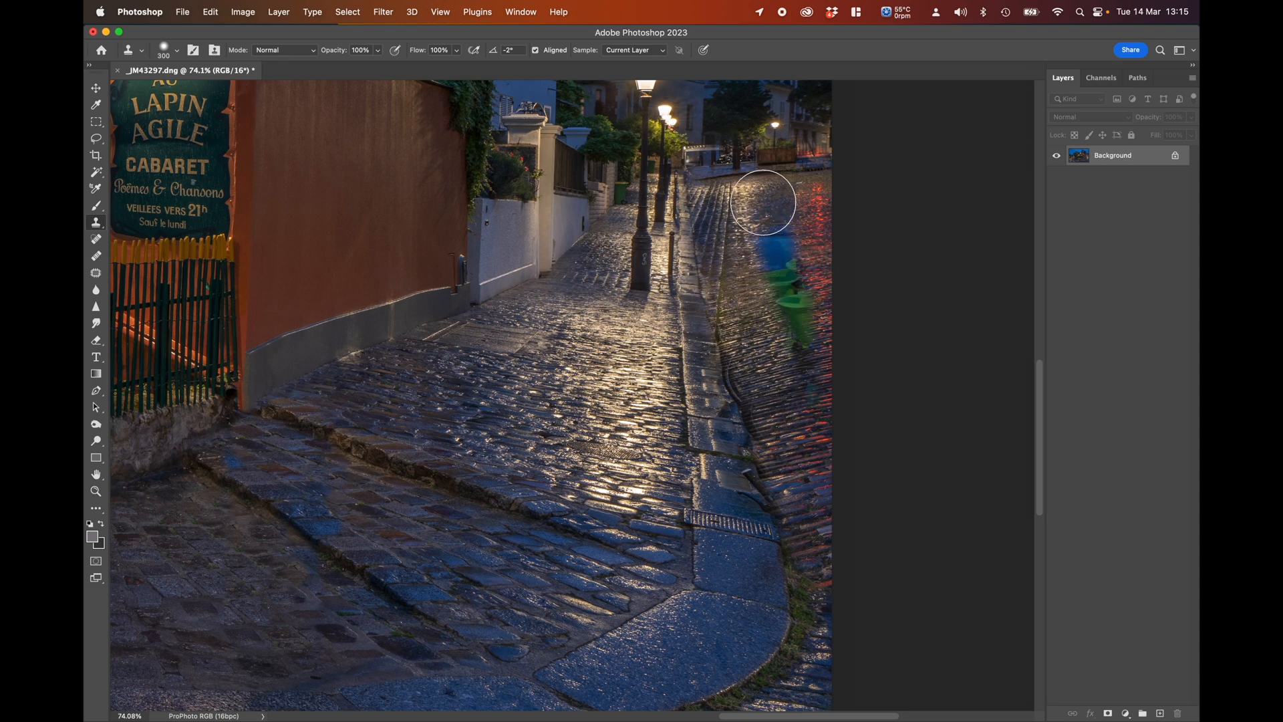
mouse_move(759, 194)
left_mouse_down()
mouse_move(809, 397)
mouse_move(796, 248)
mouse_move(782, 234)
mouse_move(765, 374)
mouse_move(758, 394)
left_mouse_up()
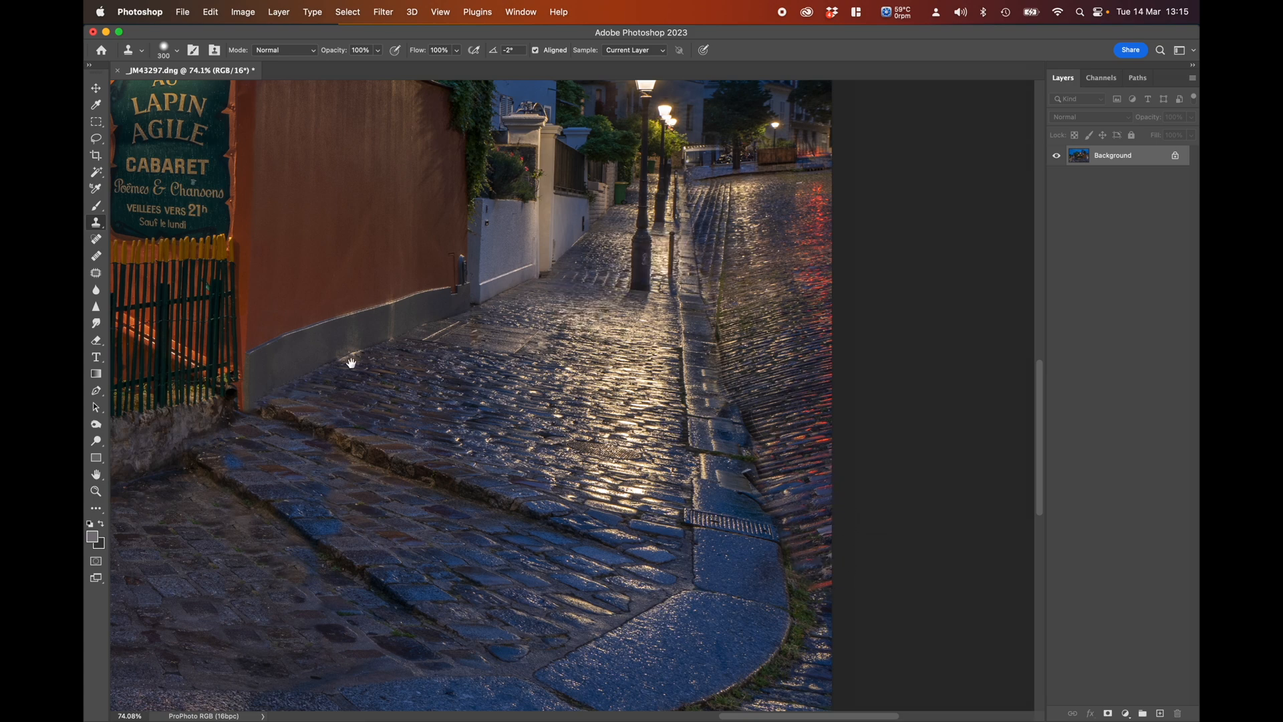
- Clone clean granite over the pale patch on the kerbstone above the drain grate with a 175 px Clone Stamp
left_click_drag(350, 361, 1008, 252)
left_click_drag(330, 288, 763, 319)
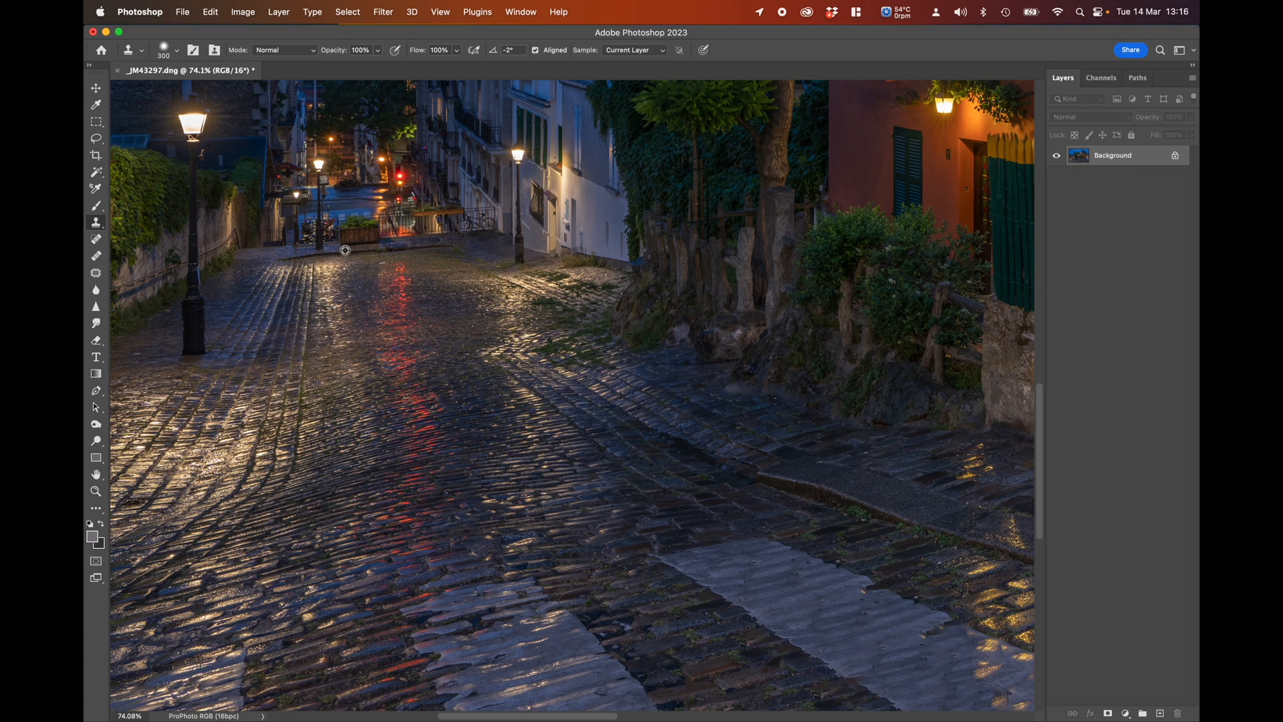
left_click_drag(739, 261, 457, 350)
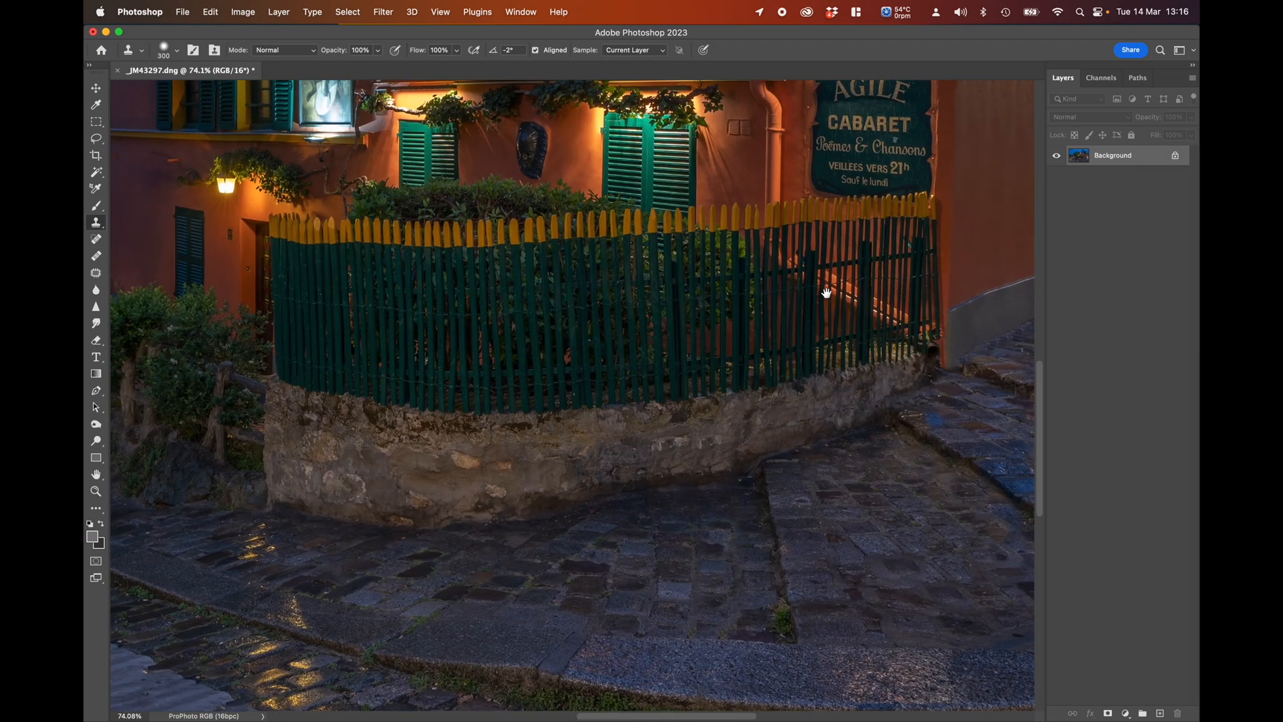
scroll(826, 293, "right", 10)
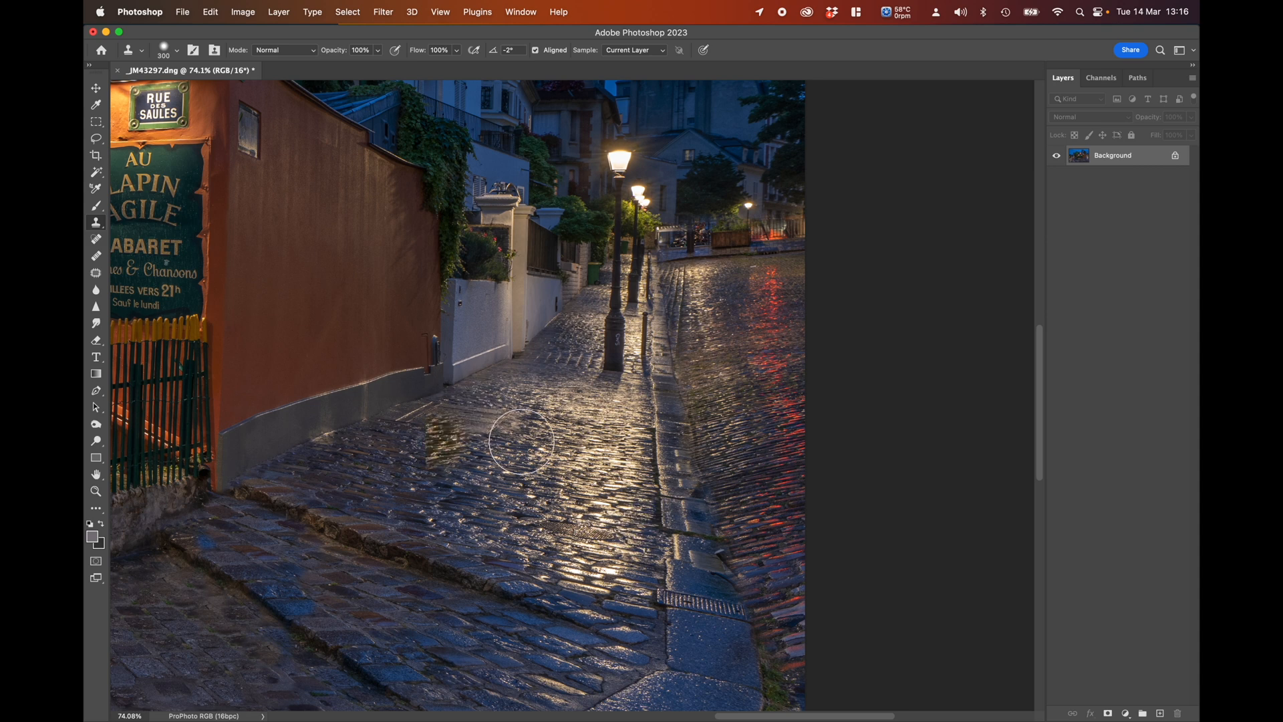
key("bracketleft")
key("bracketleft")
key("bracketleft")
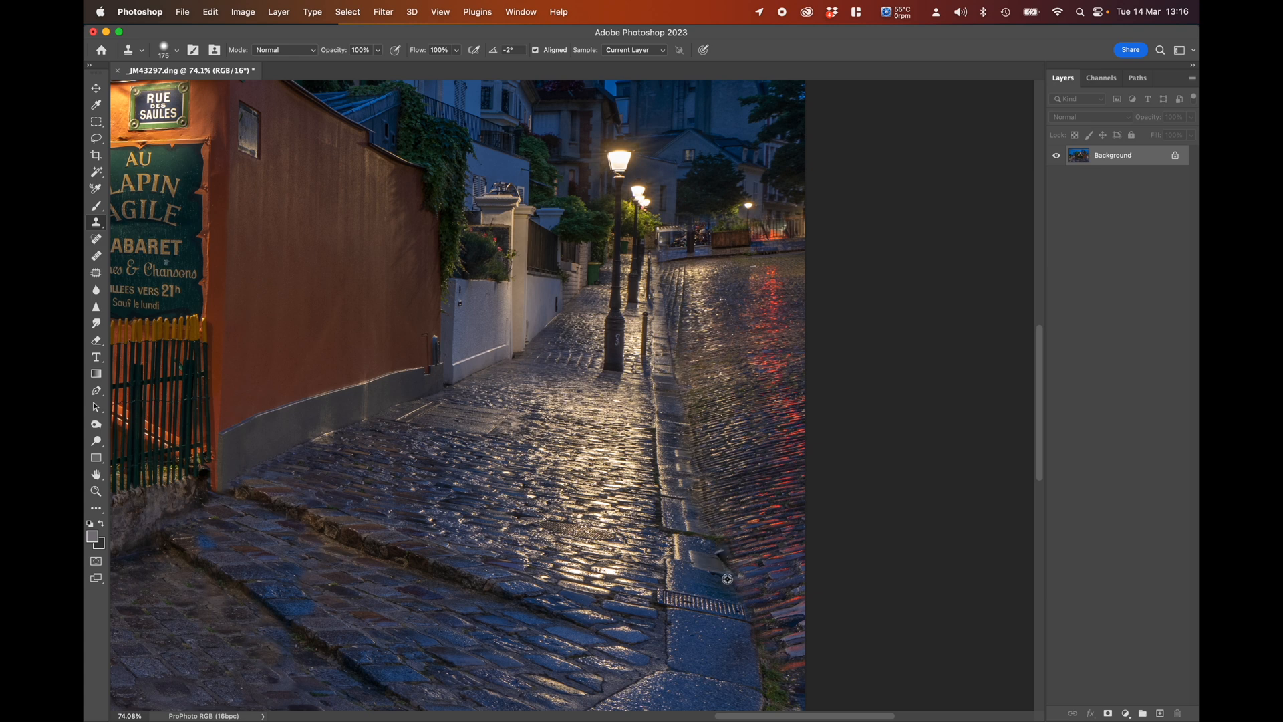
left_click(753, 647, "alt")
left_click_drag(736, 580, 726, 565)
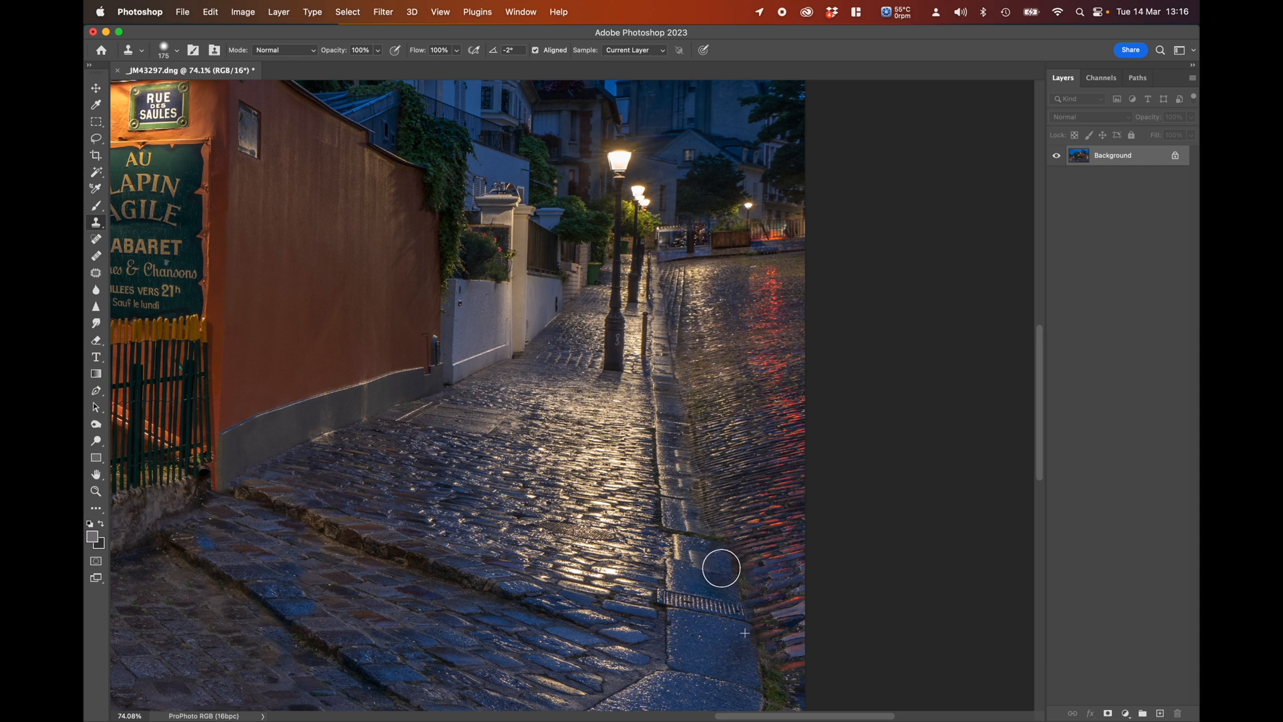
left_click(711, 537)
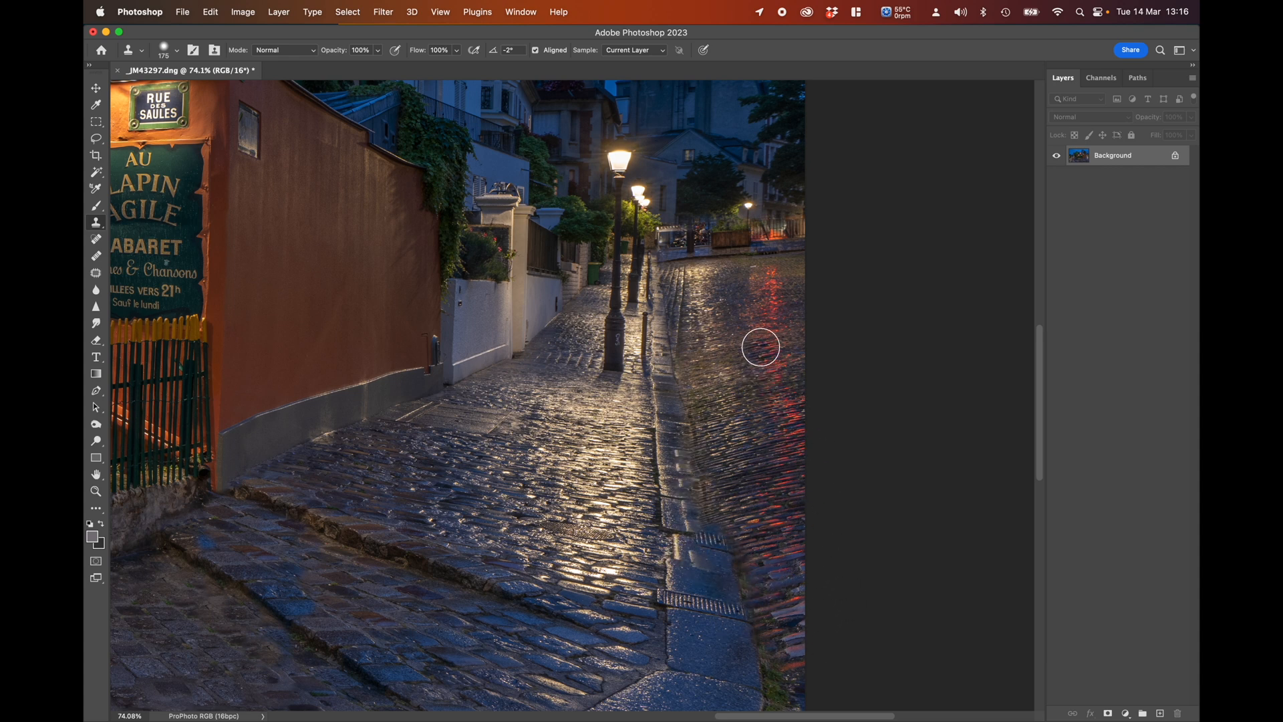
key("super+z")
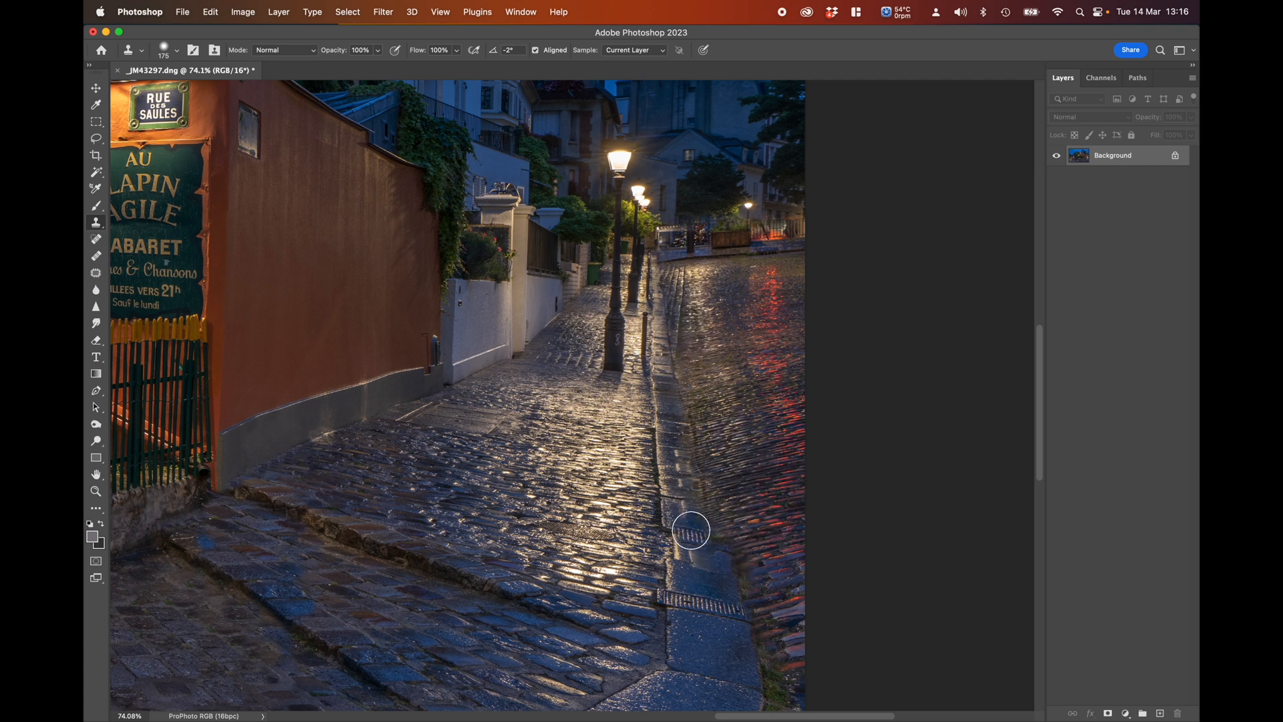
- Clone matching cobbles down the gutter between the kerb and the rebuilt road on the right side of the photo
key("alt")
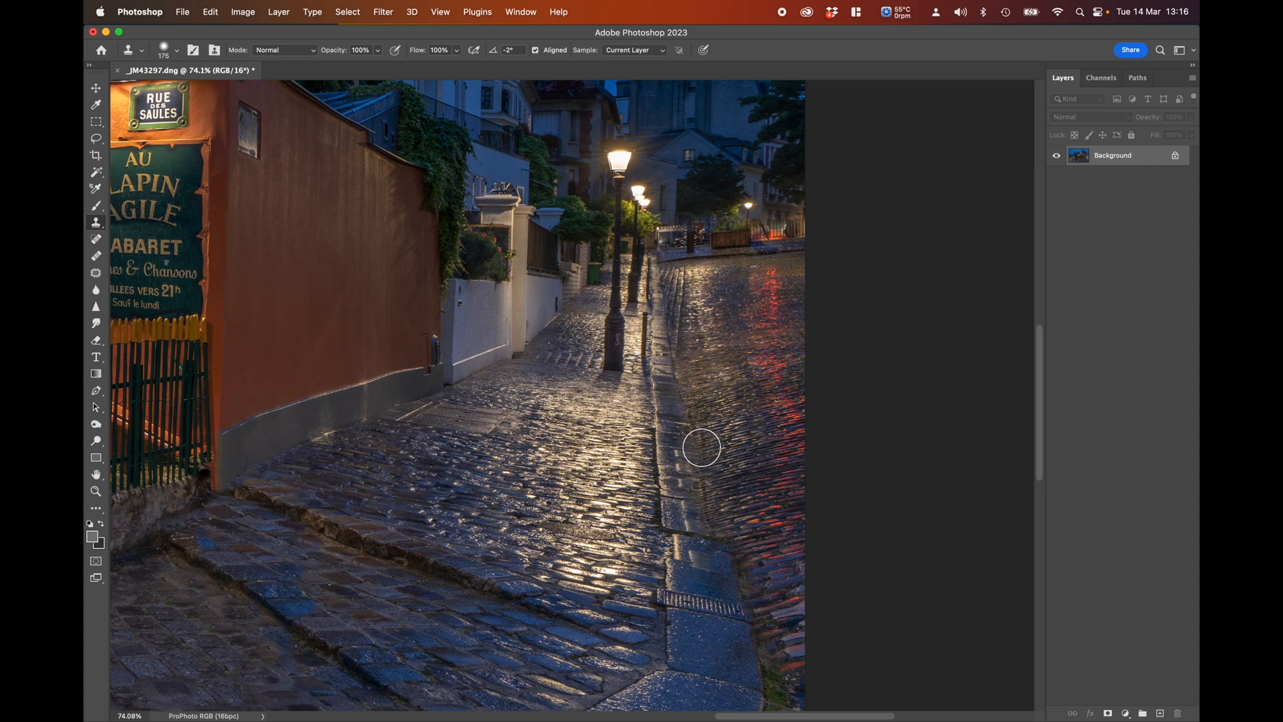
left_click_drag(701, 454, 715, 524)
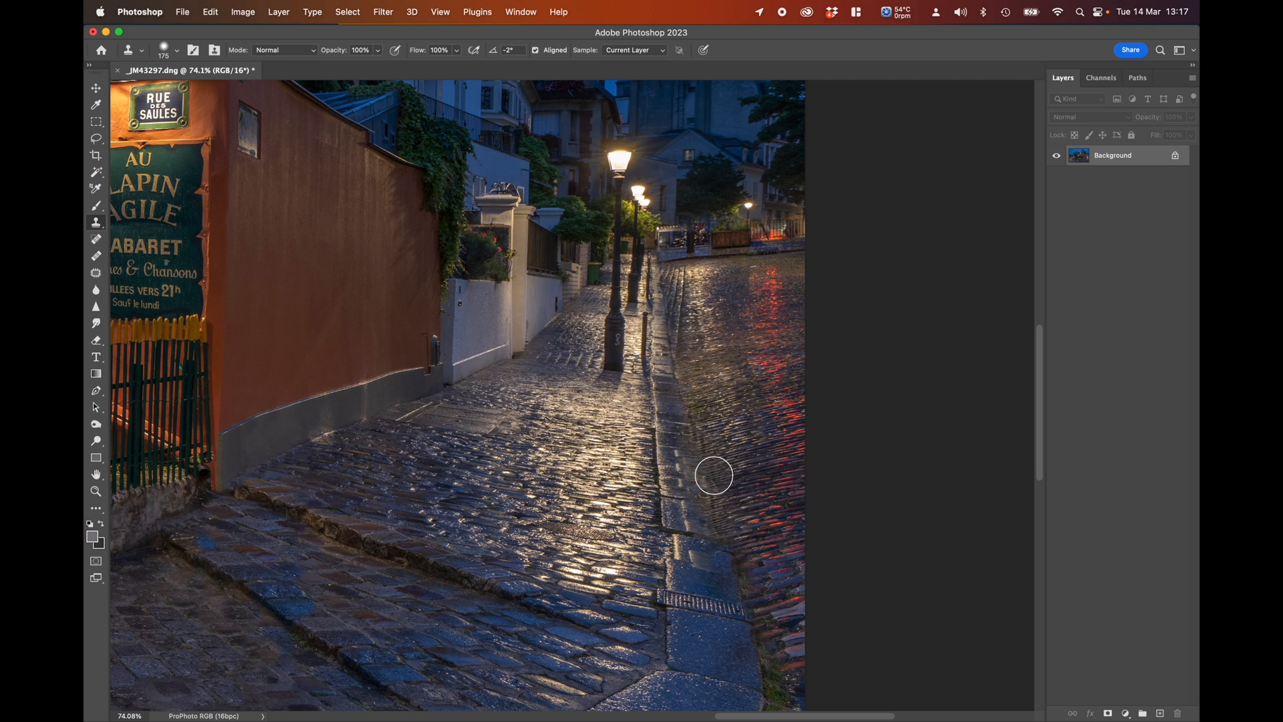
left_click(720, 419, "alt")
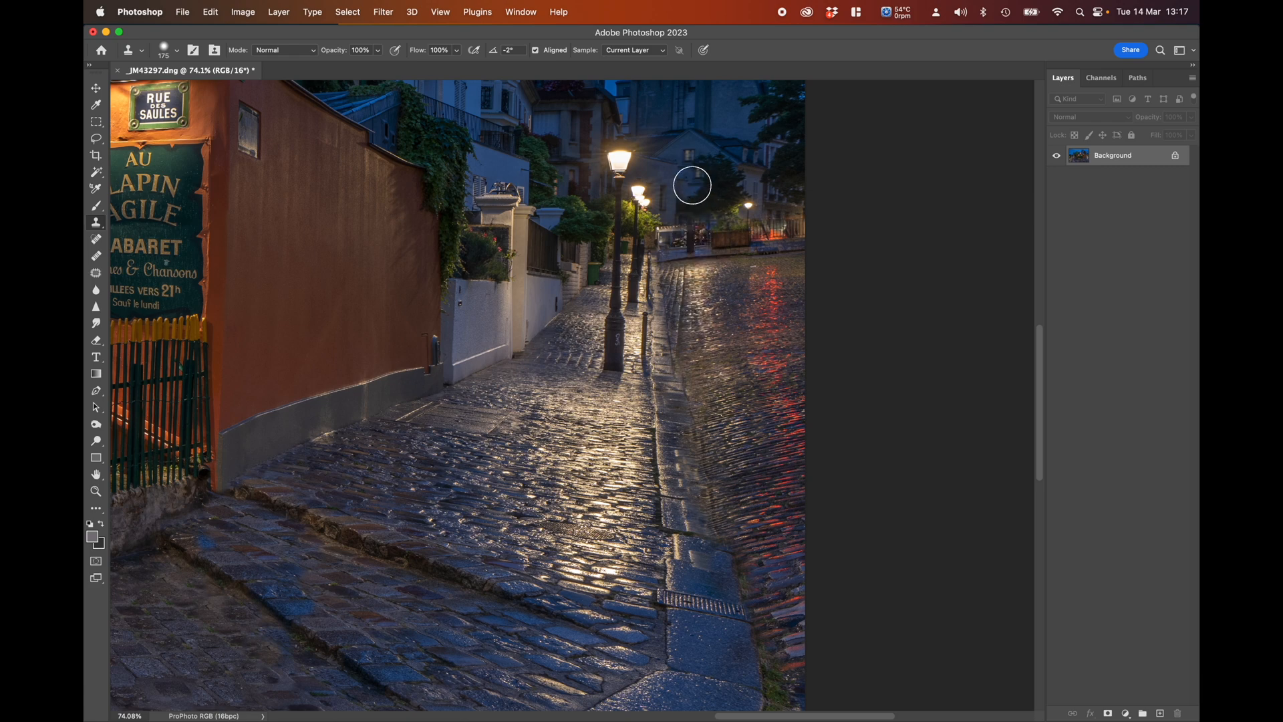
- Sample the distant lamppost in the left-hand street and try to clone it onto the right street's far corner at 60 px
left_click_drag(483, 403, 995, 257)
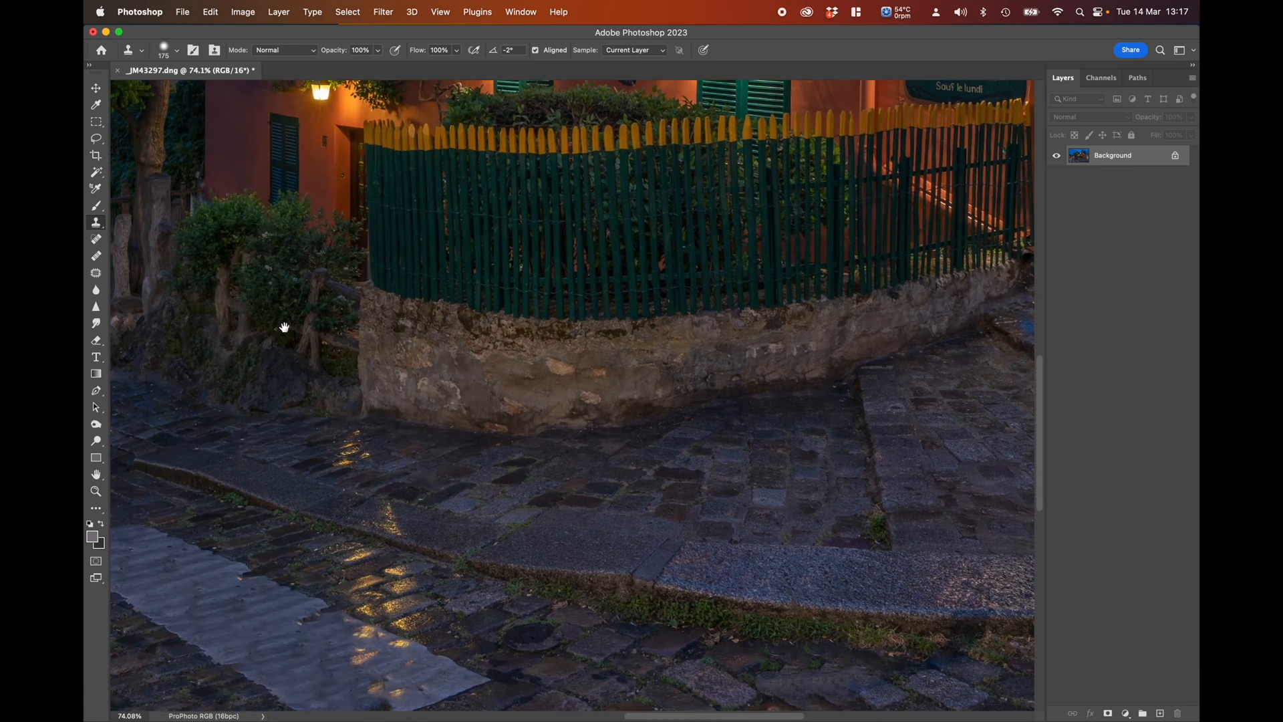
left_click_drag(285, 327, 468, 355)
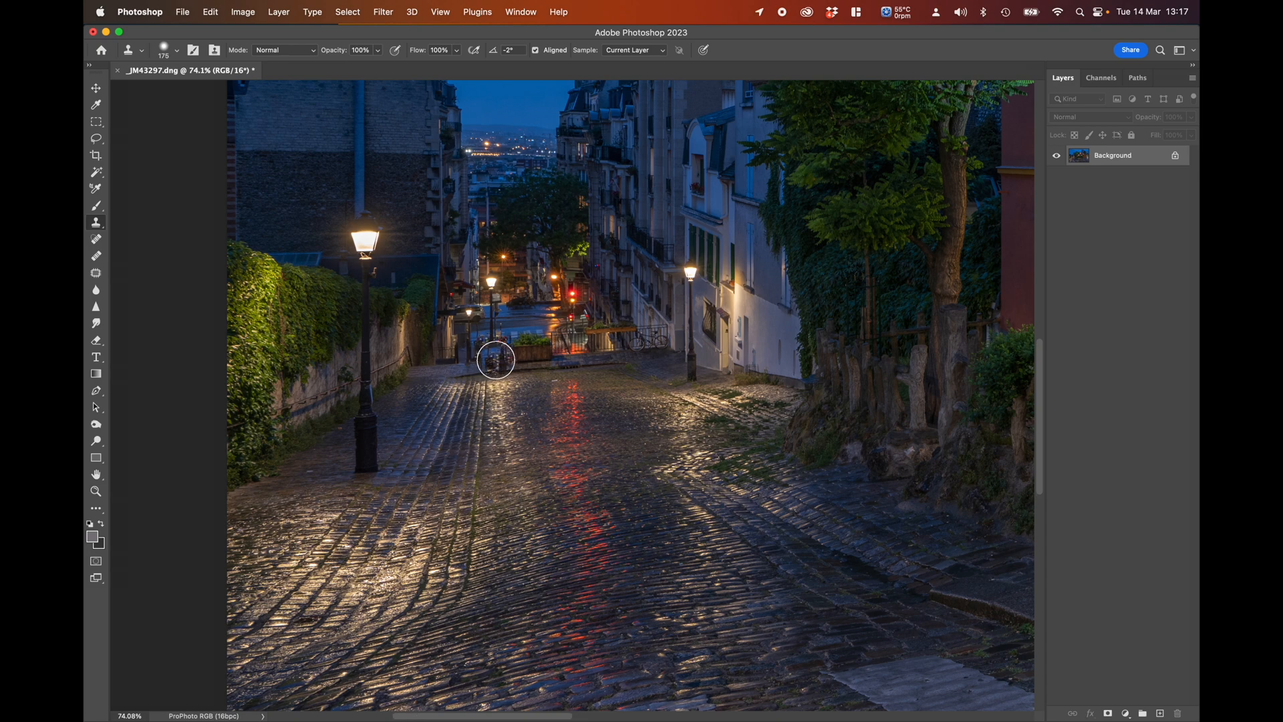
key("bracketleft")
key("bracketleft")
key("bracketleft")
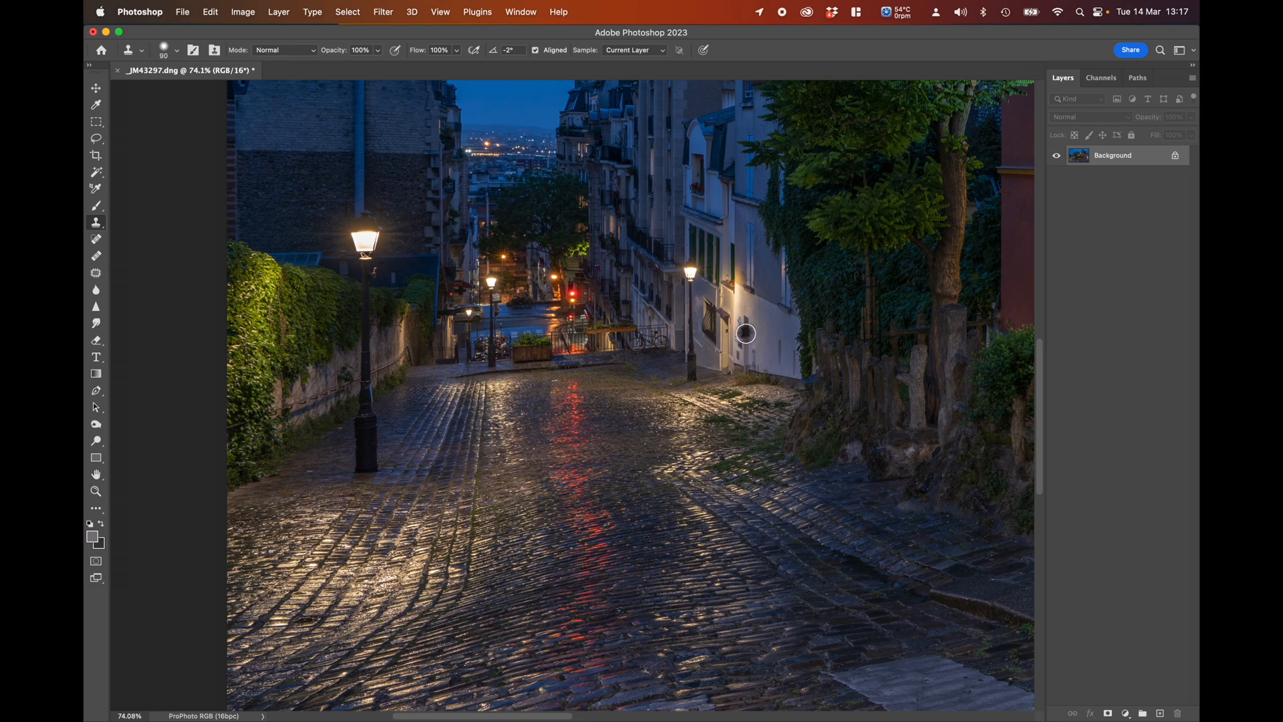
left_click_drag(747, 333, 374, 356)
left_click_drag(857, 265, 381, 338)
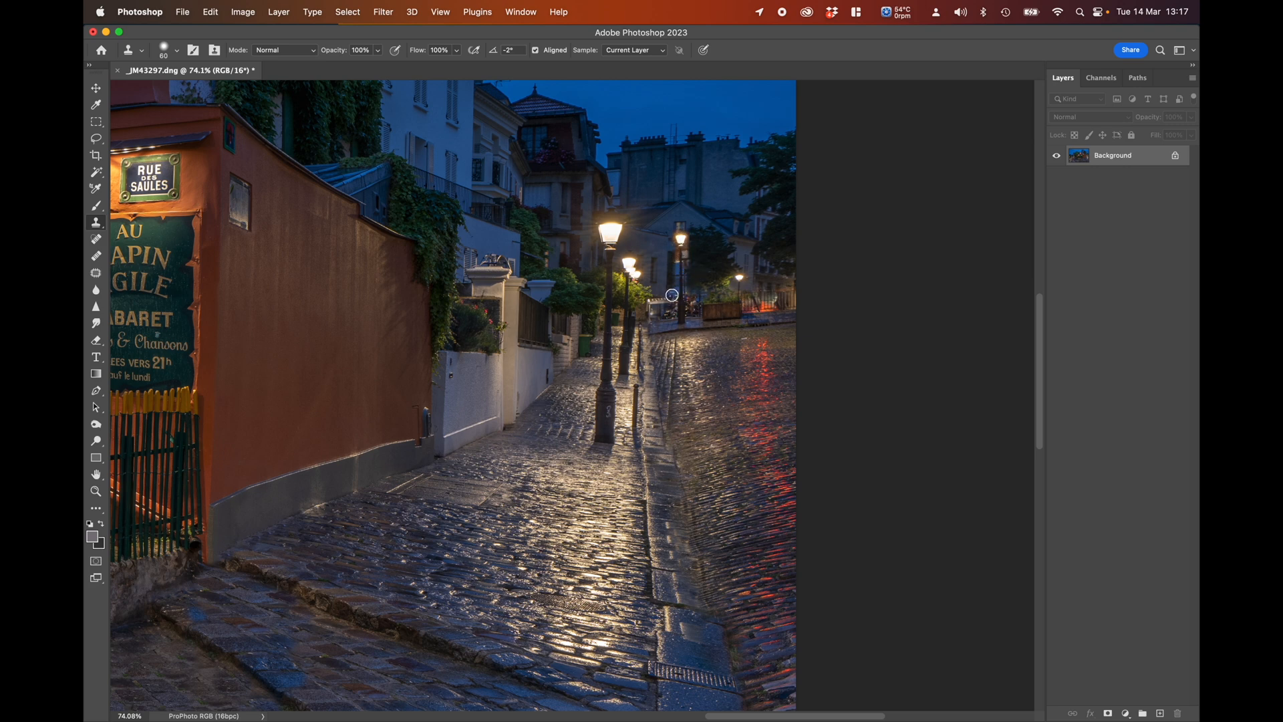
key("super+shift+z")
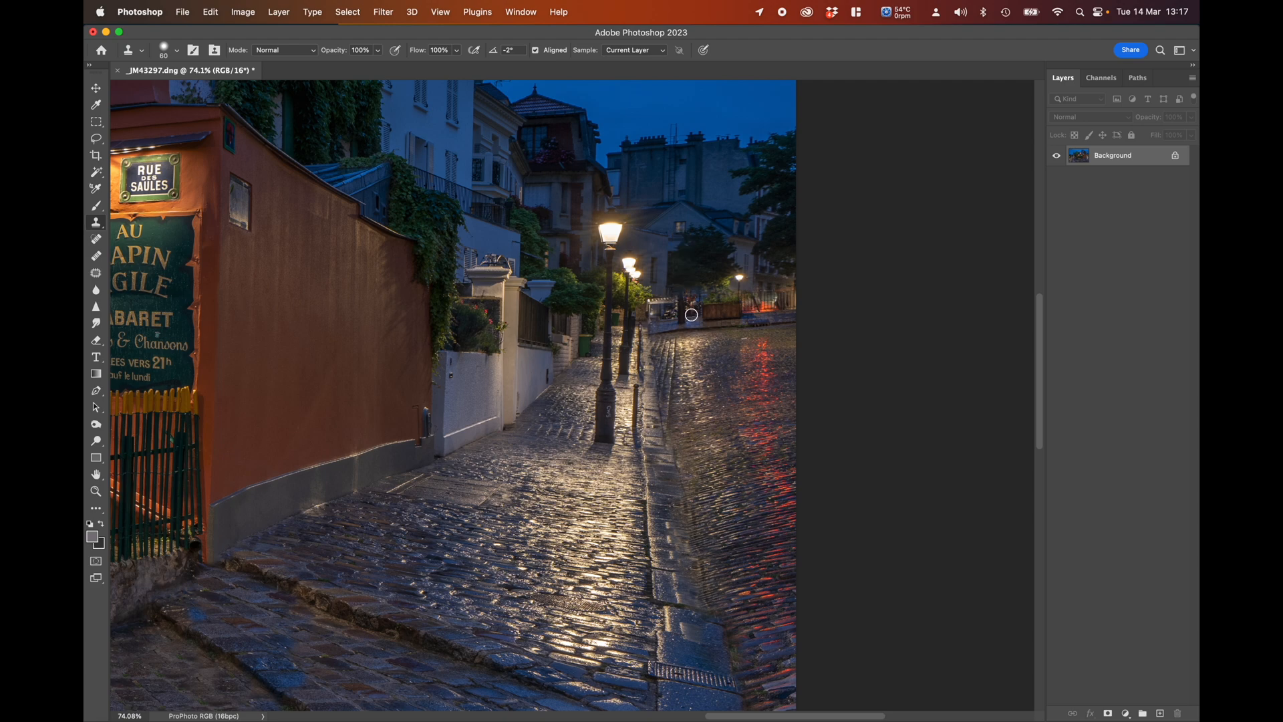
- Rebuild the post and glowing lantern above the lamppost base on the far corner with a small Clone Stamp, down to 15 px
scroll(688, 289, "up", 5)
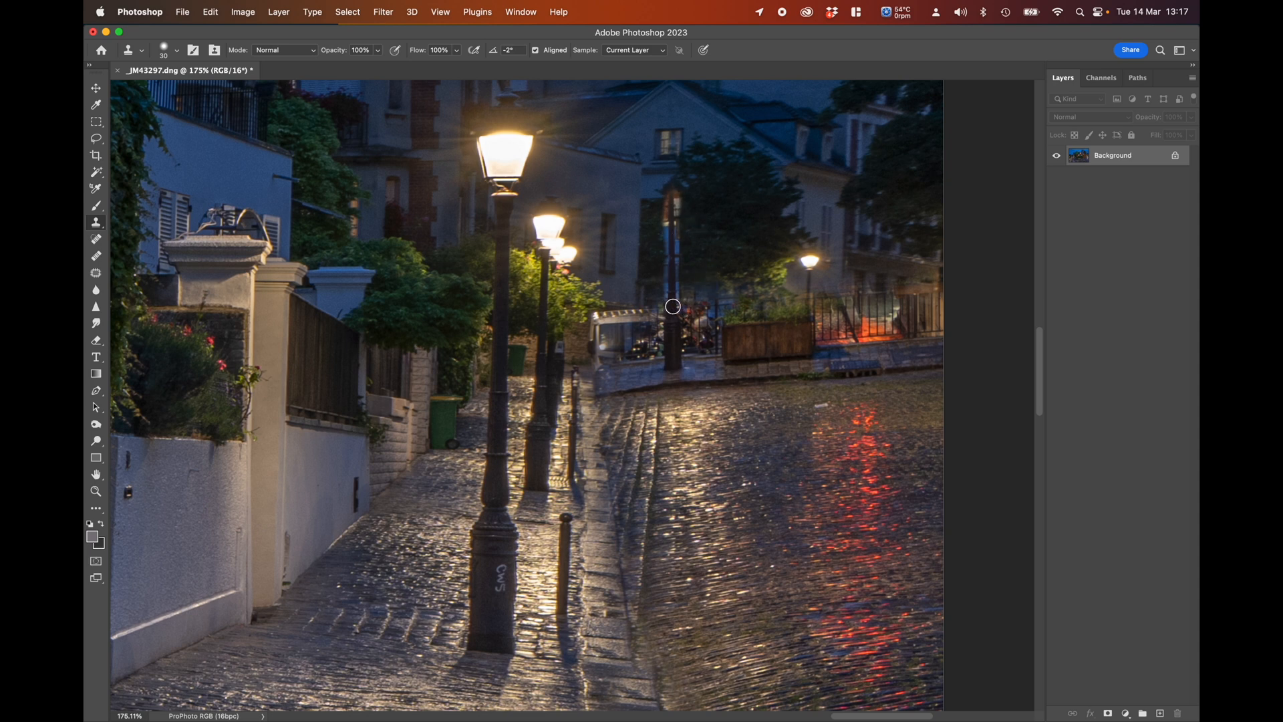
left_click_drag(673, 197, 673, 288)
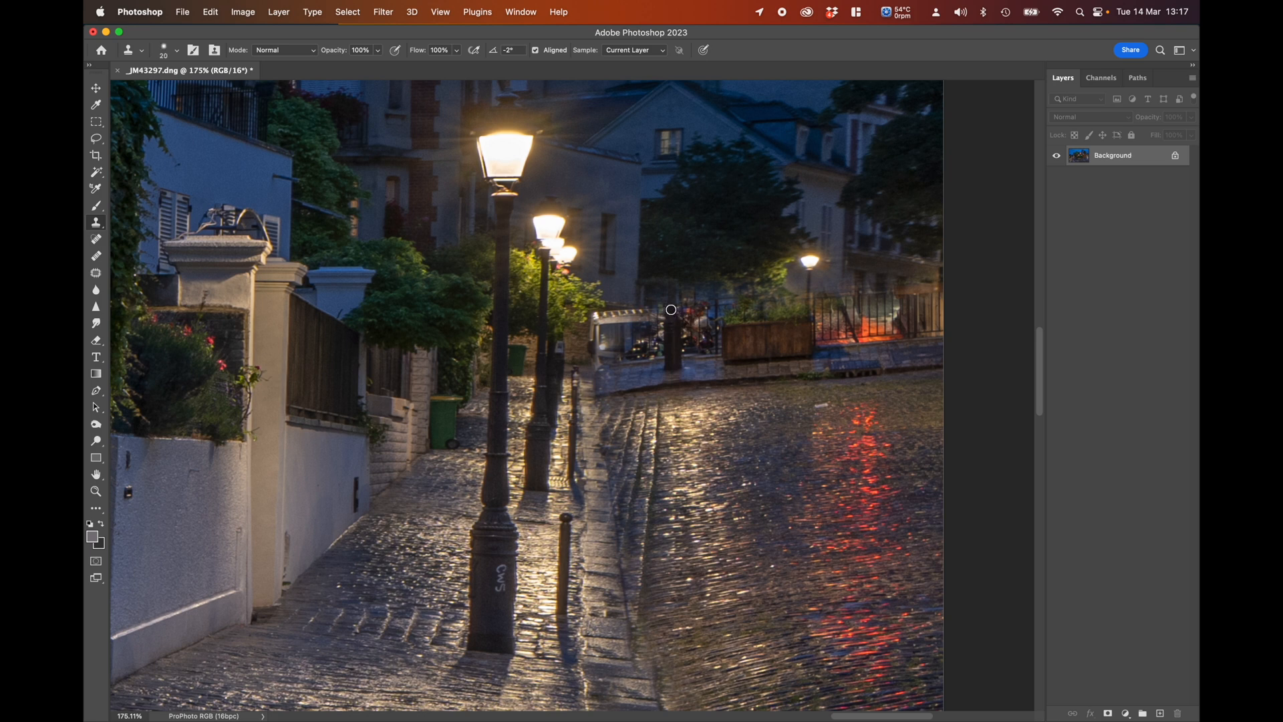
left_click(672, 224, "shift")
key("super+z")
key("super+shift+z")
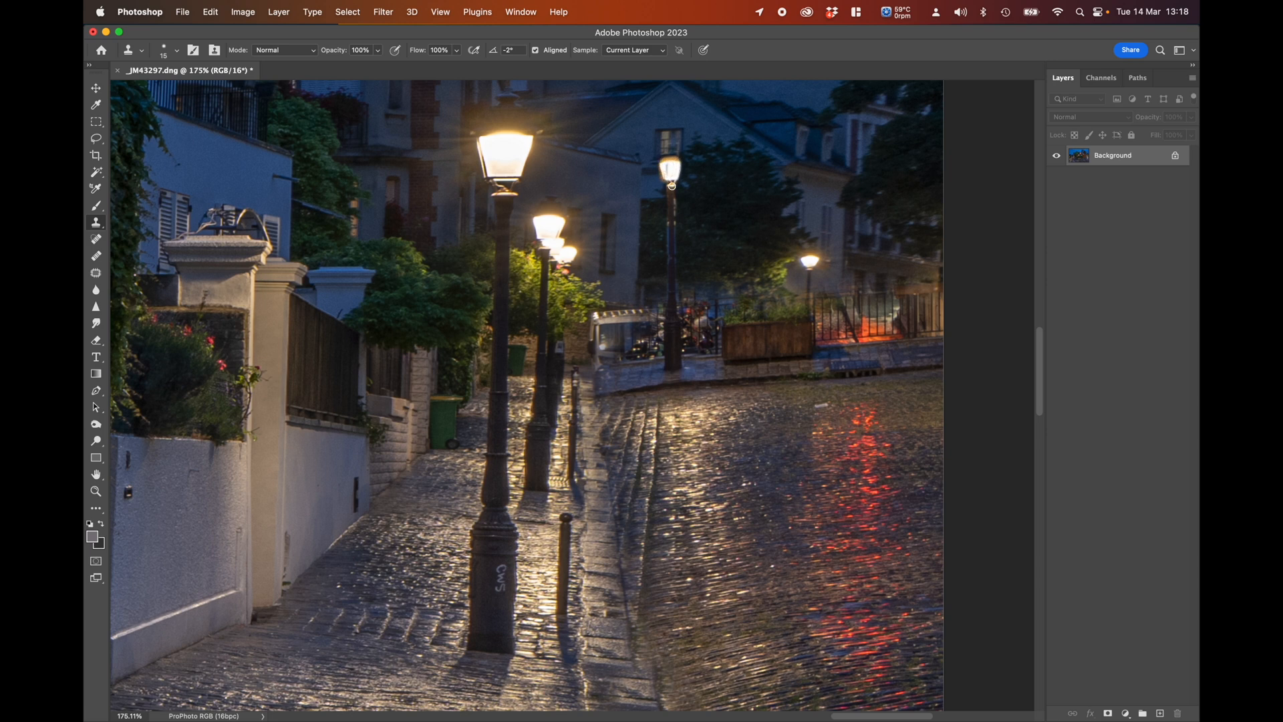
scroll(691, 242, "up", 2)
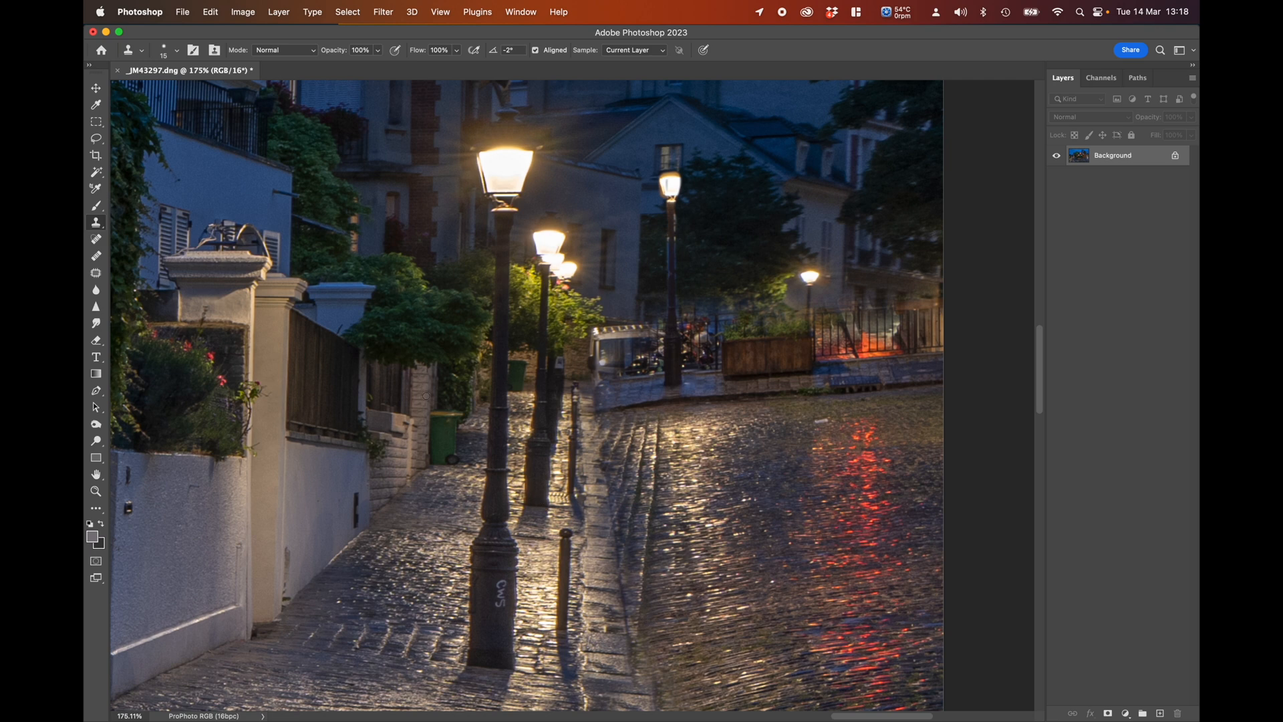
- Remove the larger green bin beside the garden wall with a 40 px Spot Healing Brush
left_click(96, 239)
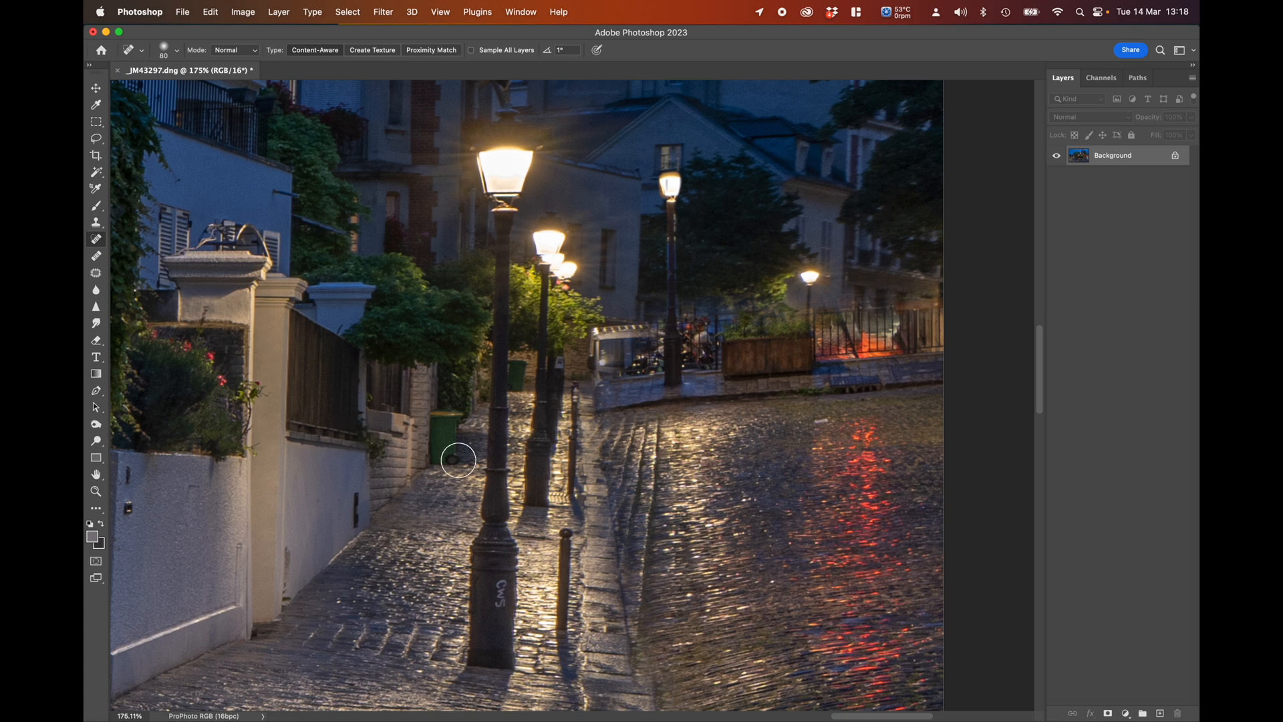
key("bracketleft")
key("bracketleft")
key("bracketleft")
key("bracketleft")
mouse_move(455, 414)
left_mouse_down()
mouse_move(456, 455)
mouse_move(431, 460)
mouse_move(433, 415)
mouse_move(449, 437)
left_mouse_up()
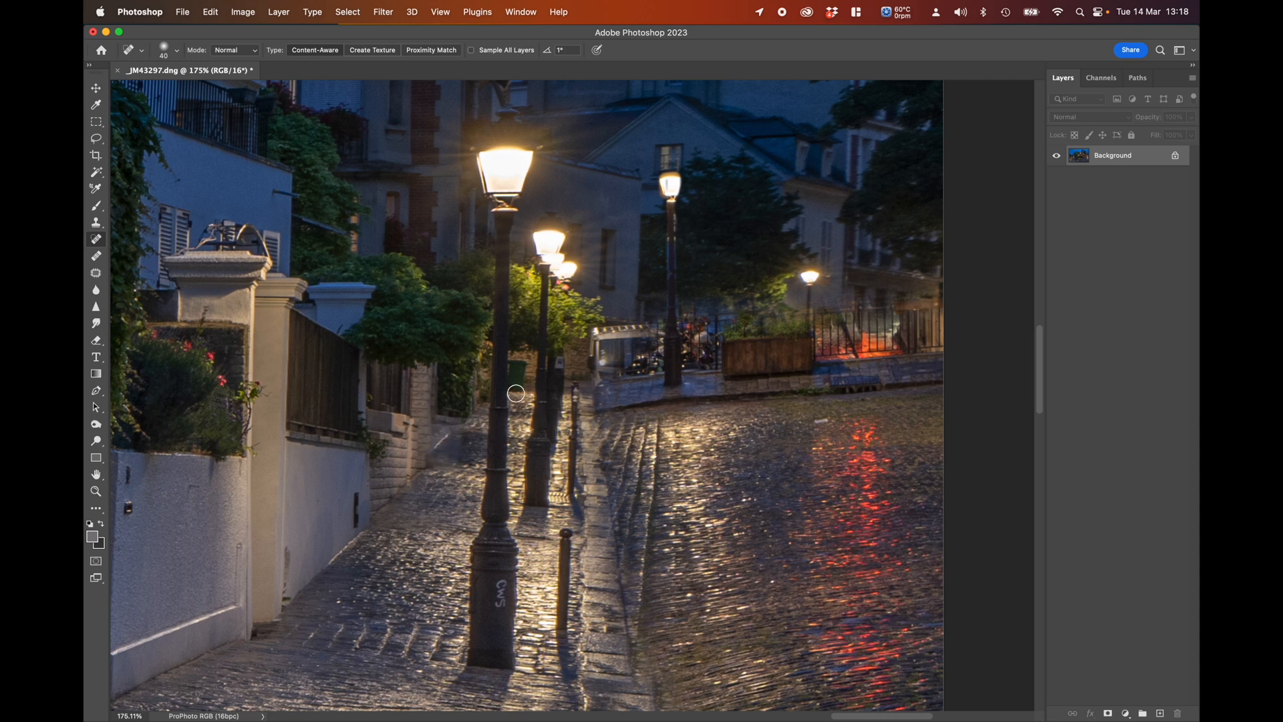
- Remove the remaining green bin behind the lampposts beside the garden wall with the 40 px Spot Healing Brush
left_click_drag(516, 393, 515, 368)
left_click_drag(467, 444, 461, 472)
left_click(520, 368)
- Inspect the cobbles, kerbs, walls and left-hand street for leftover flaws at close range, ending with the whole photo fitted to the screen
left_click_drag(286, 663, 515, 481)
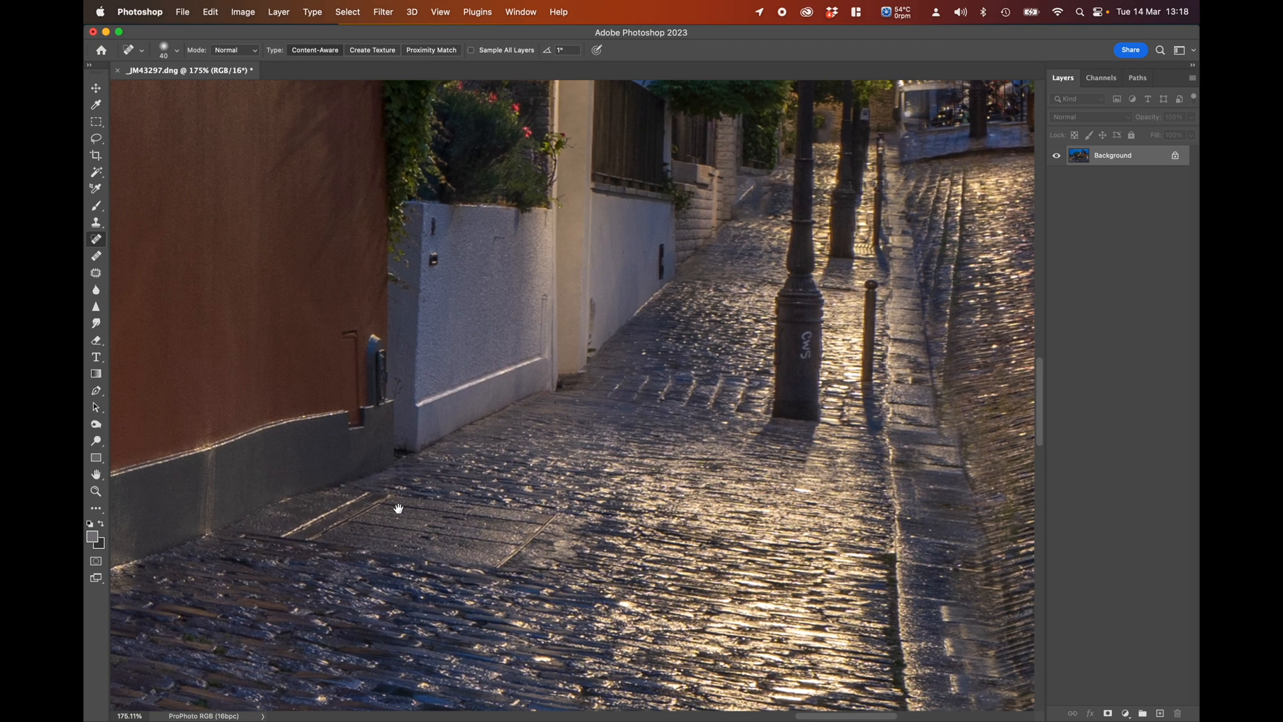
left_click_drag(398, 509, 624, 347)
left_click_drag(467, 458, 627, 450)
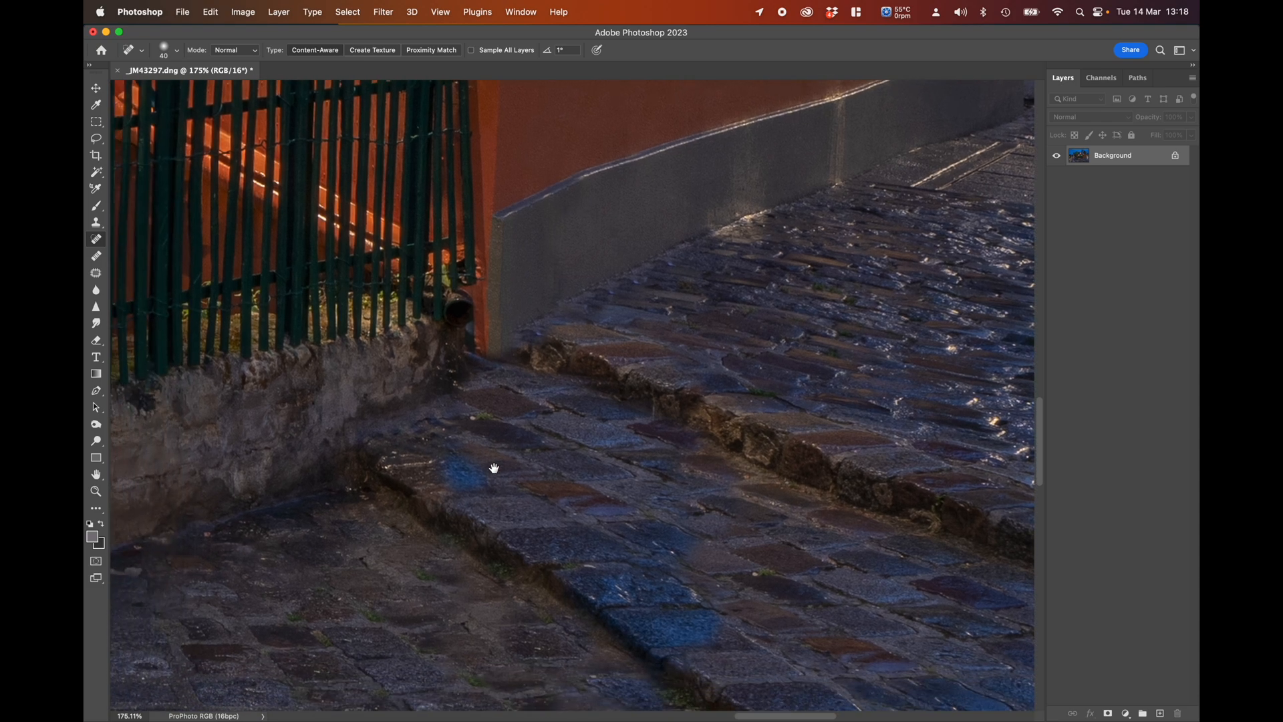
left_click_drag(358, 464, 1035, 112)
left_click_drag(458, 341, 1114, 401)
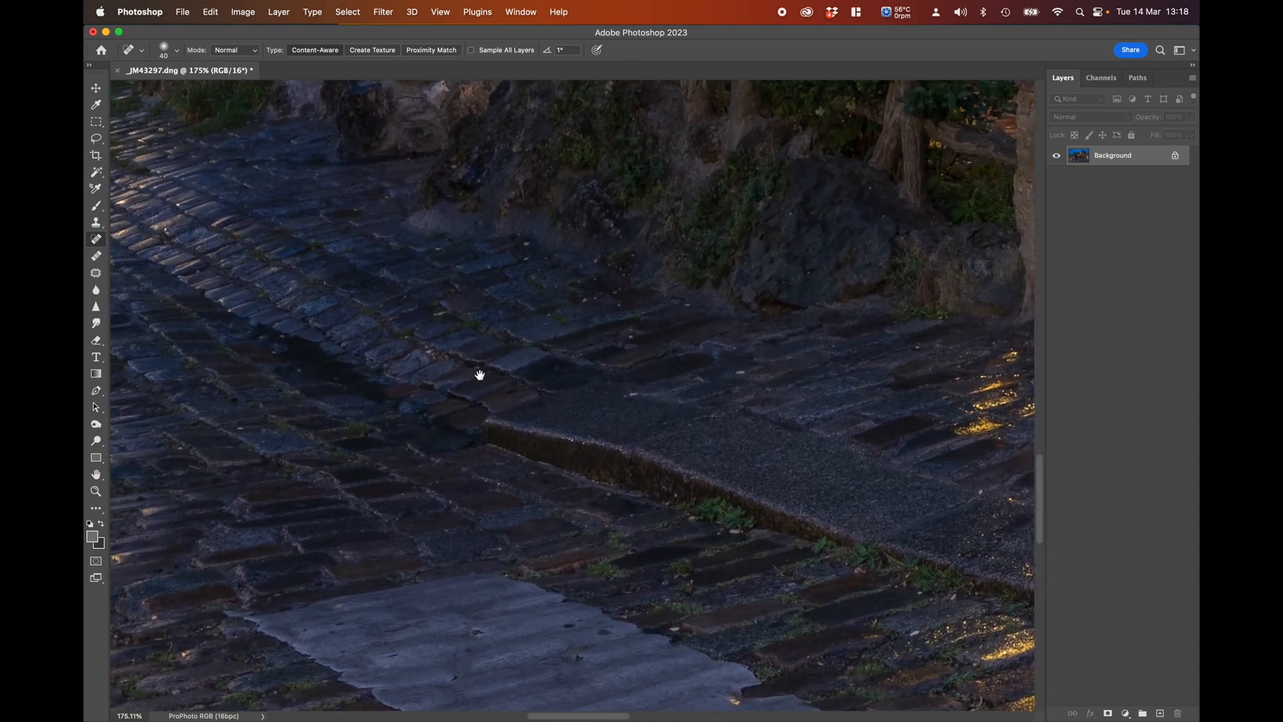
left_click_drag(480, 375, 759, 507)
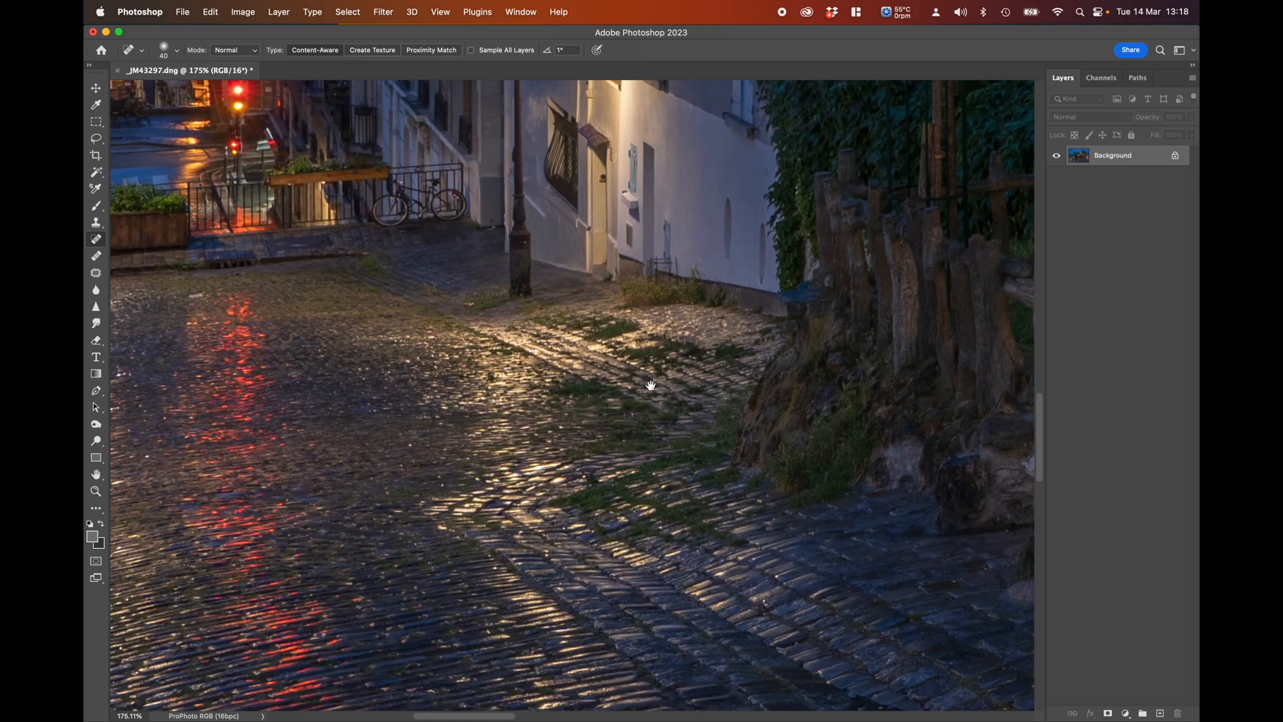
left_click_drag(291, 230, 568, 414)
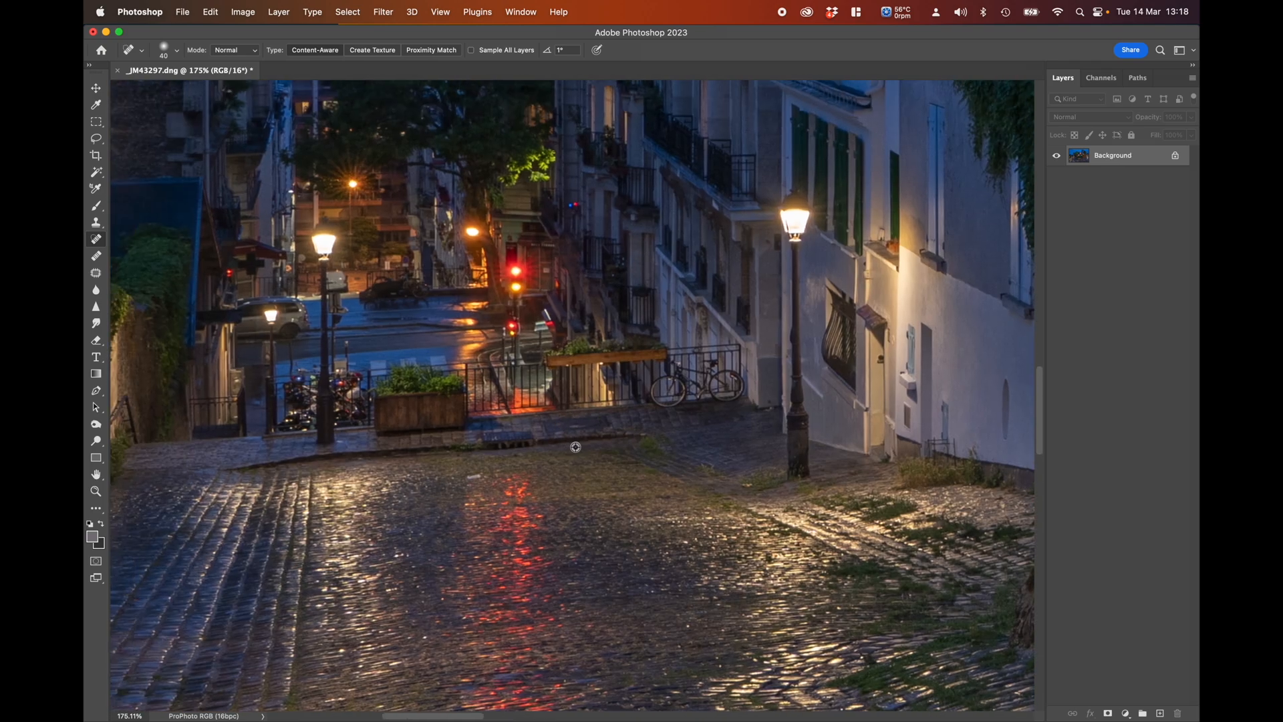
left_click(96, 491)
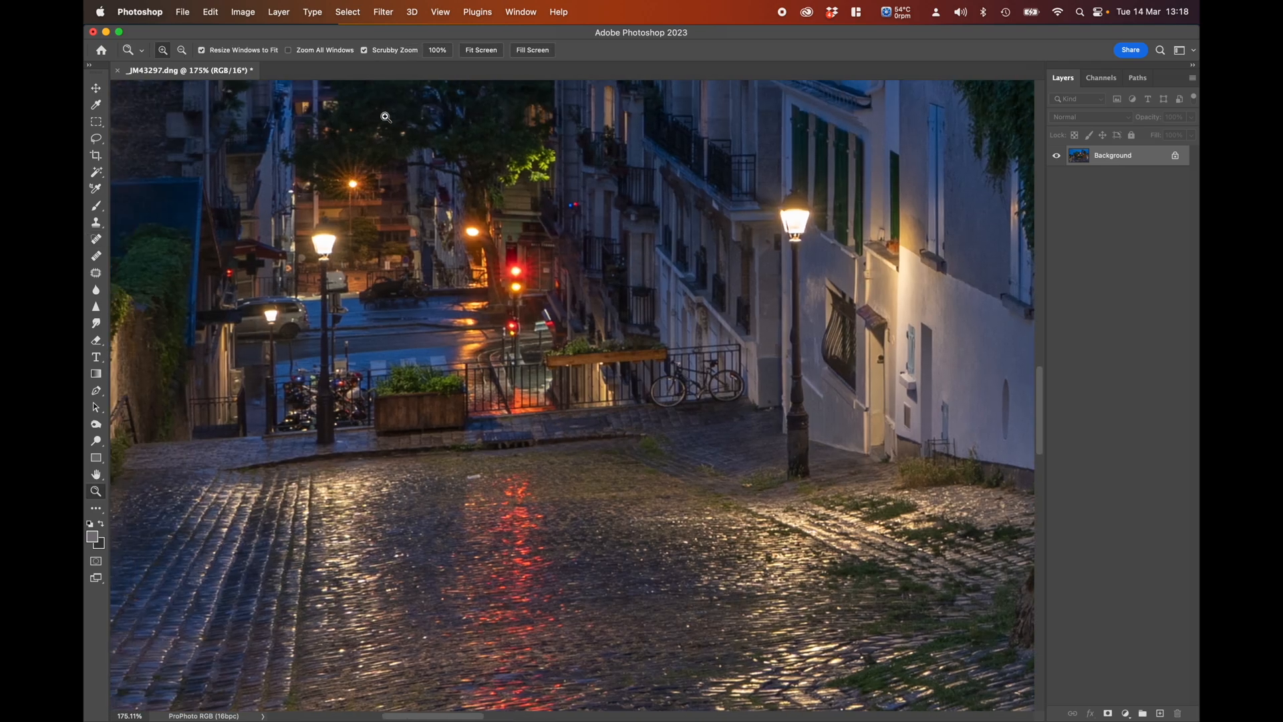
left_click(480, 51)
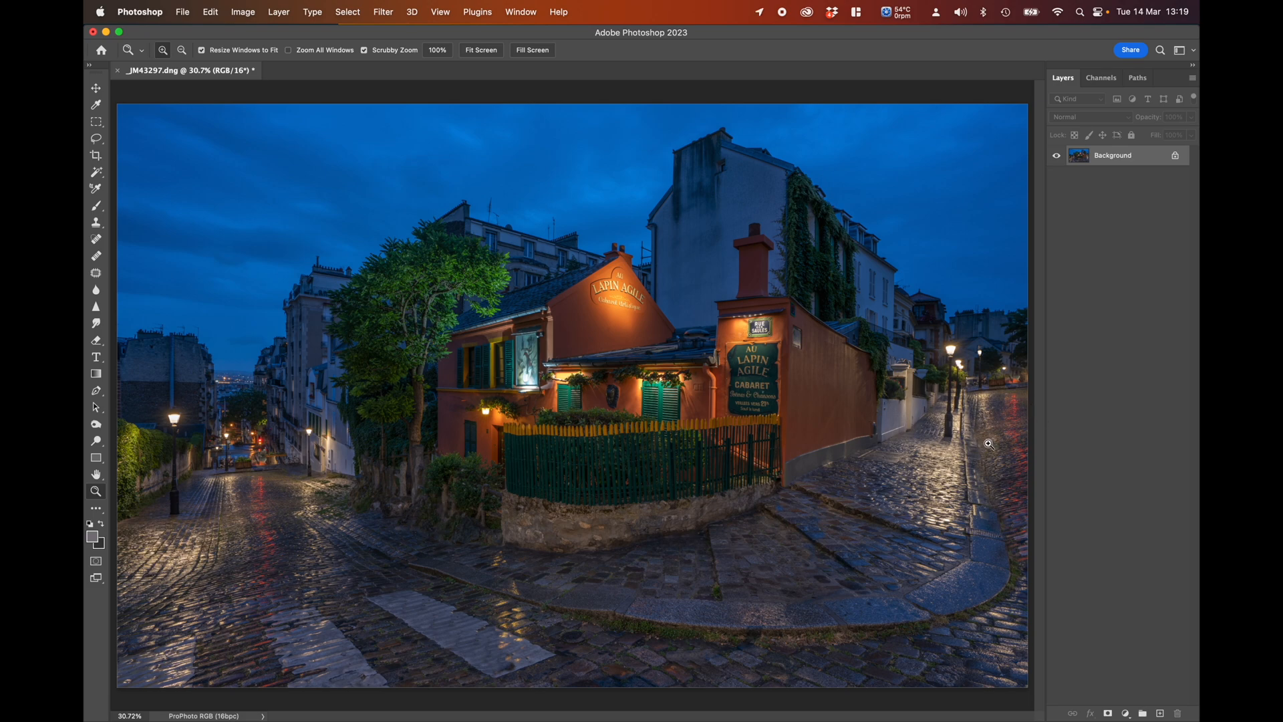
- Clone clean wet cobbles over the red light reflection down the middle of the right-hand road with an 80 px Clone Stamp
left_click_drag(998, 444, 768, 370)
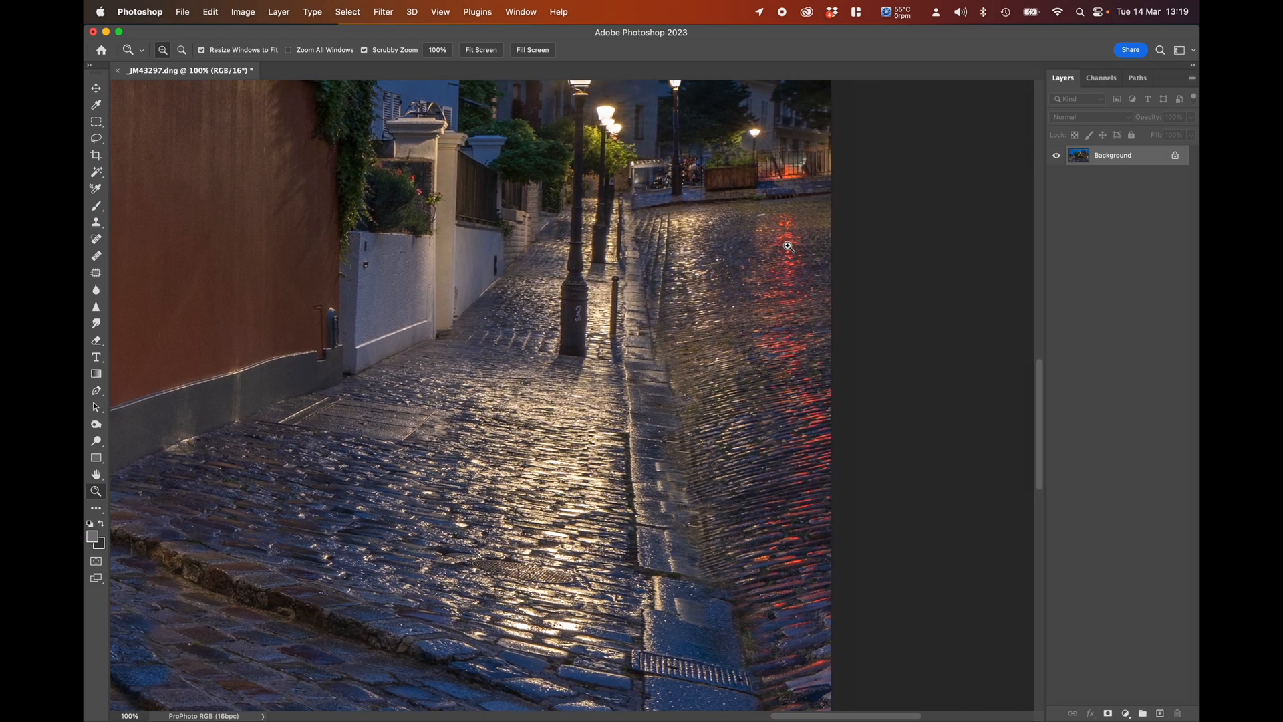
left_click(97, 225)
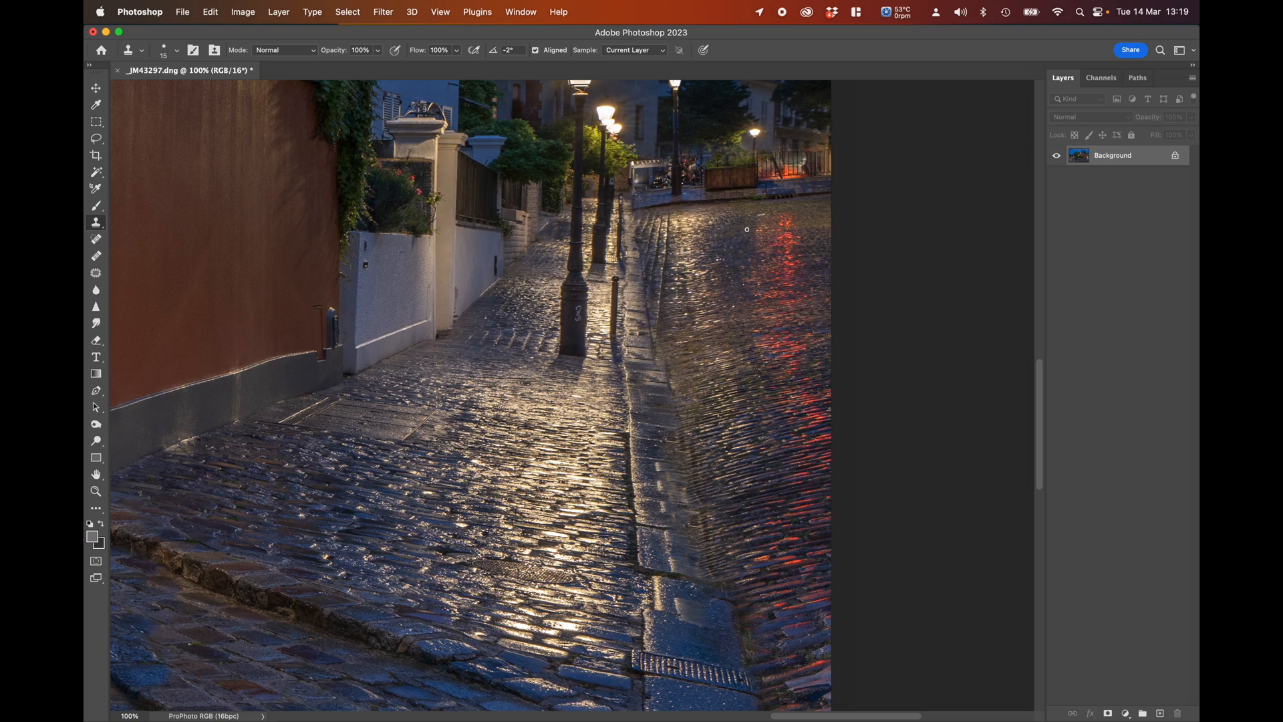
key("bracketright")
key("bracketright")
key("bracketright")
key("bracketright")
key("bracketright")
key("bracketright")
left_click(729, 229, "alt")
mouse_move(765, 221)
left_mouse_down()
mouse_move(775, 244)
mouse_move(796, 234)
mouse_move(752, 266)
mouse_move(788, 265)
mouse_move(767, 289)
mouse_move(796, 289)
mouse_move(763, 307)
mouse_move(767, 353)
mouse_move(794, 342)
mouse_move(783, 339)
mouse_move(803, 416)
mouse_move(779, 381)
mouse_move(799, 435)
mouse_move(797, 524)
mouse_move(766, 494)
mouse_move(769, 552)
left_mouse_up()
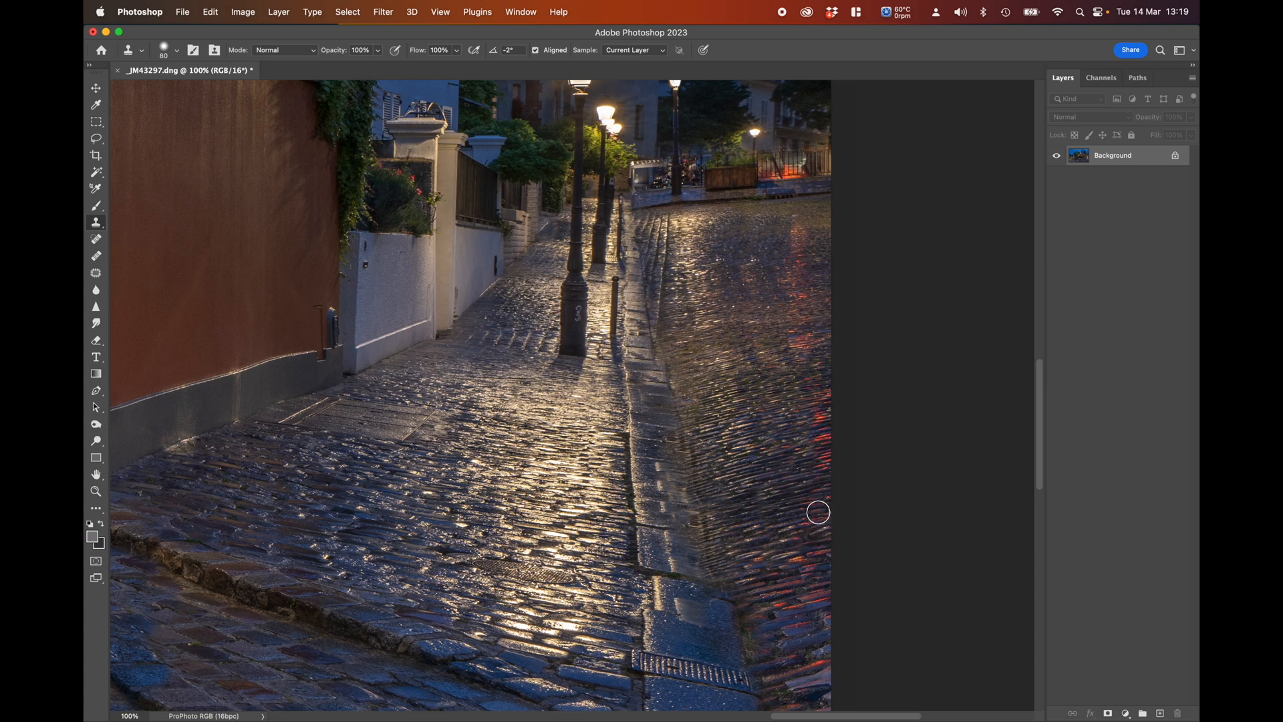
- Resample nearby cobbles and clone over the red reflection left along the right-hand road's outer edge, finishing with the whole photo in view
left_click(774, 229, "alt")
mouse_move(790, 235)
left_mouse_down()
mouse_move(796, 335)
mouse_move(820, 415)
mouse_move(793, 610)
left_mouse_up()
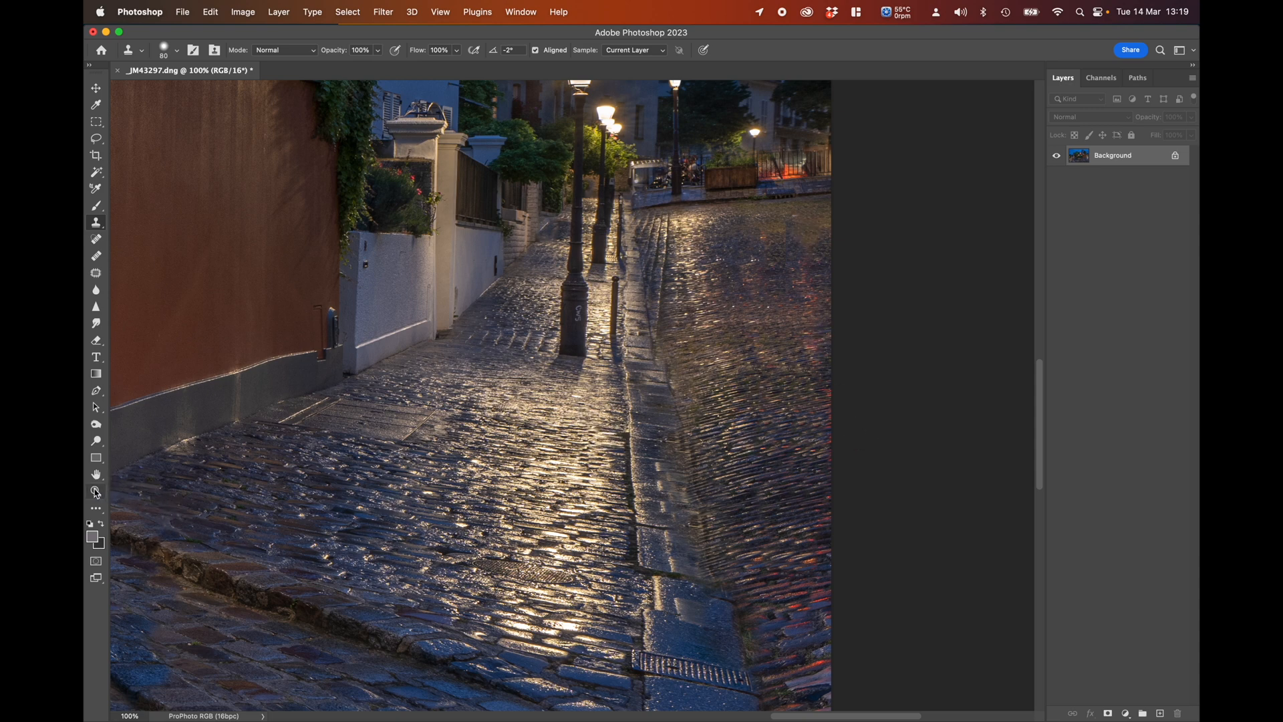
left_click(97, 492)
left_click(481, 50)
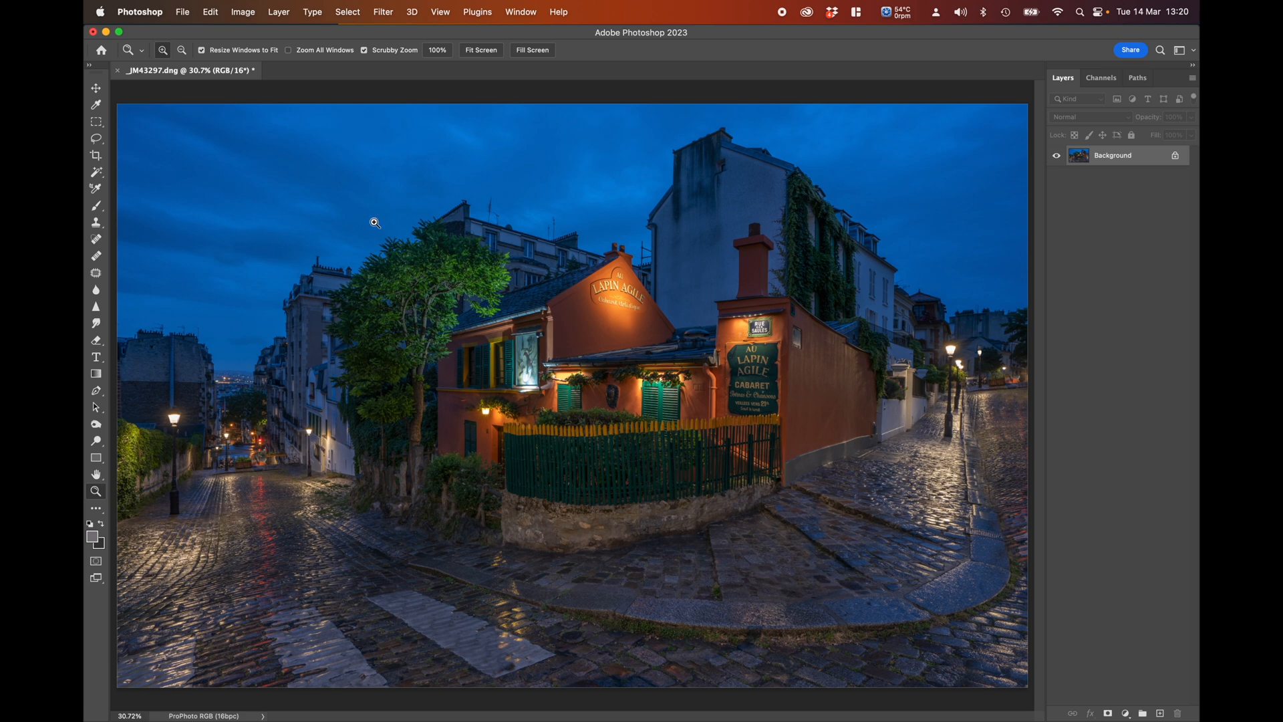
- Open Sky Replacement and browse through the available preset skies
left_click(208, 13)
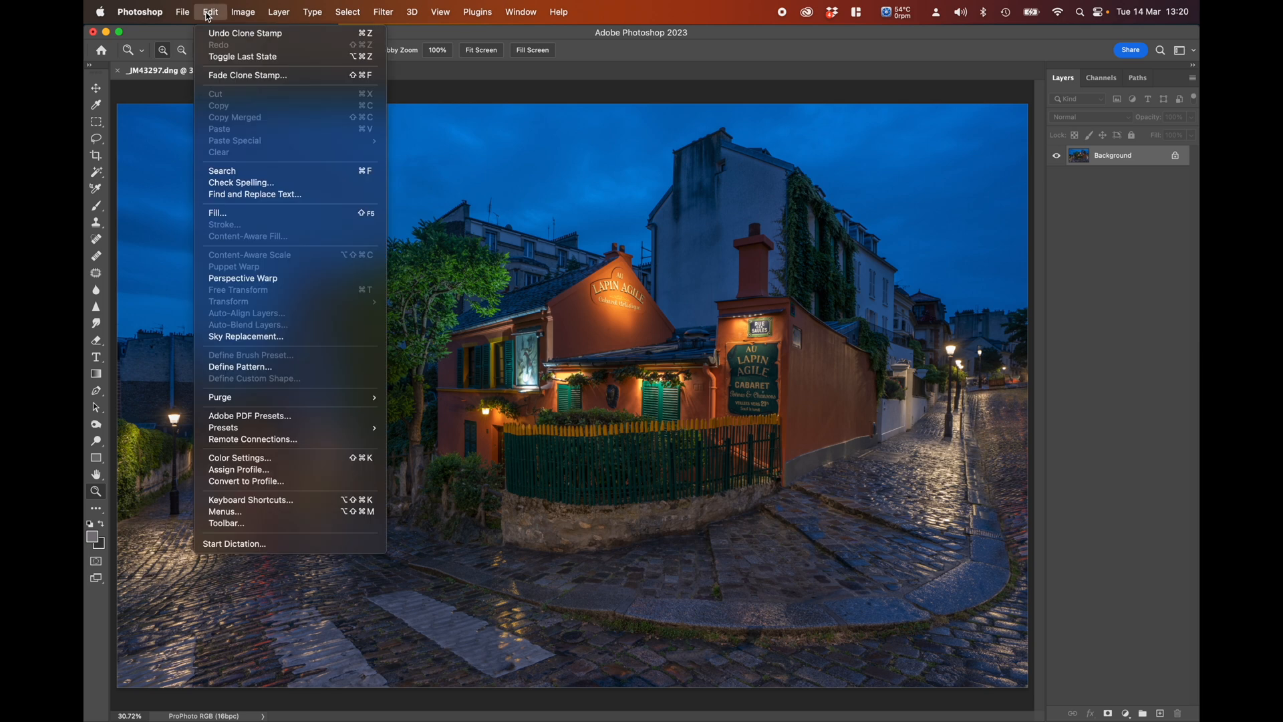
left_click(278, 336)
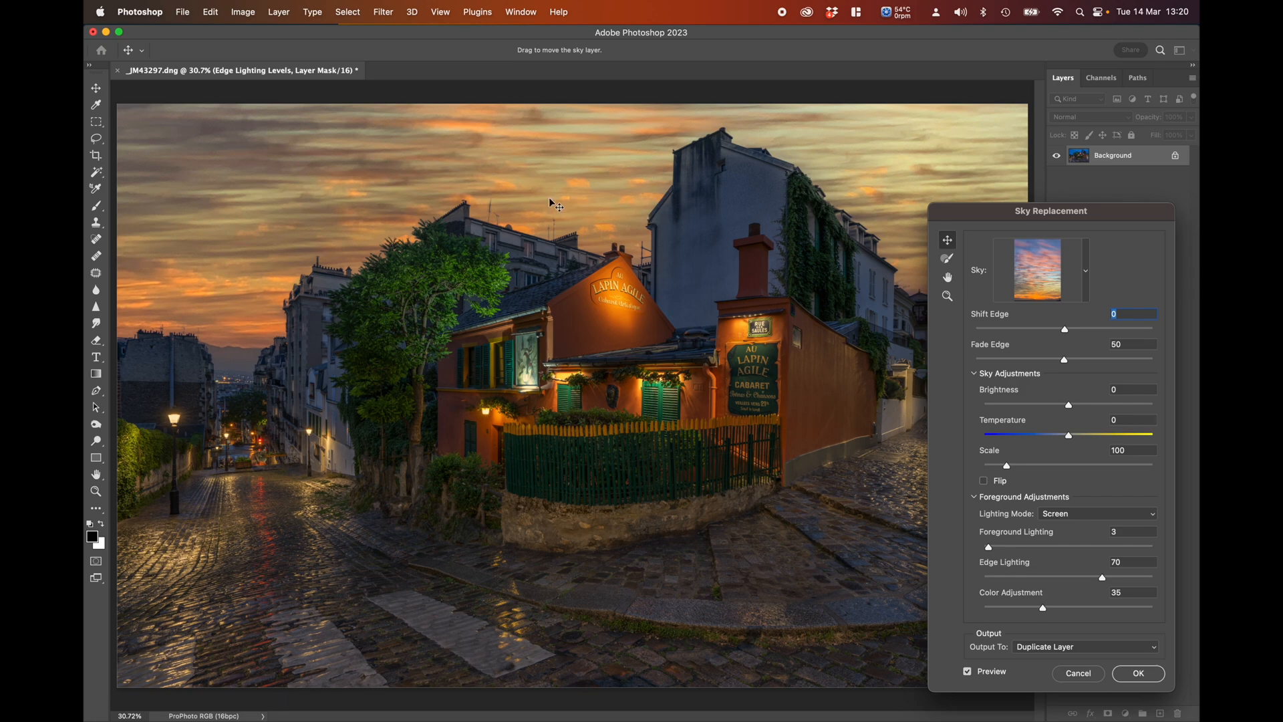
left_click(1087, 274)
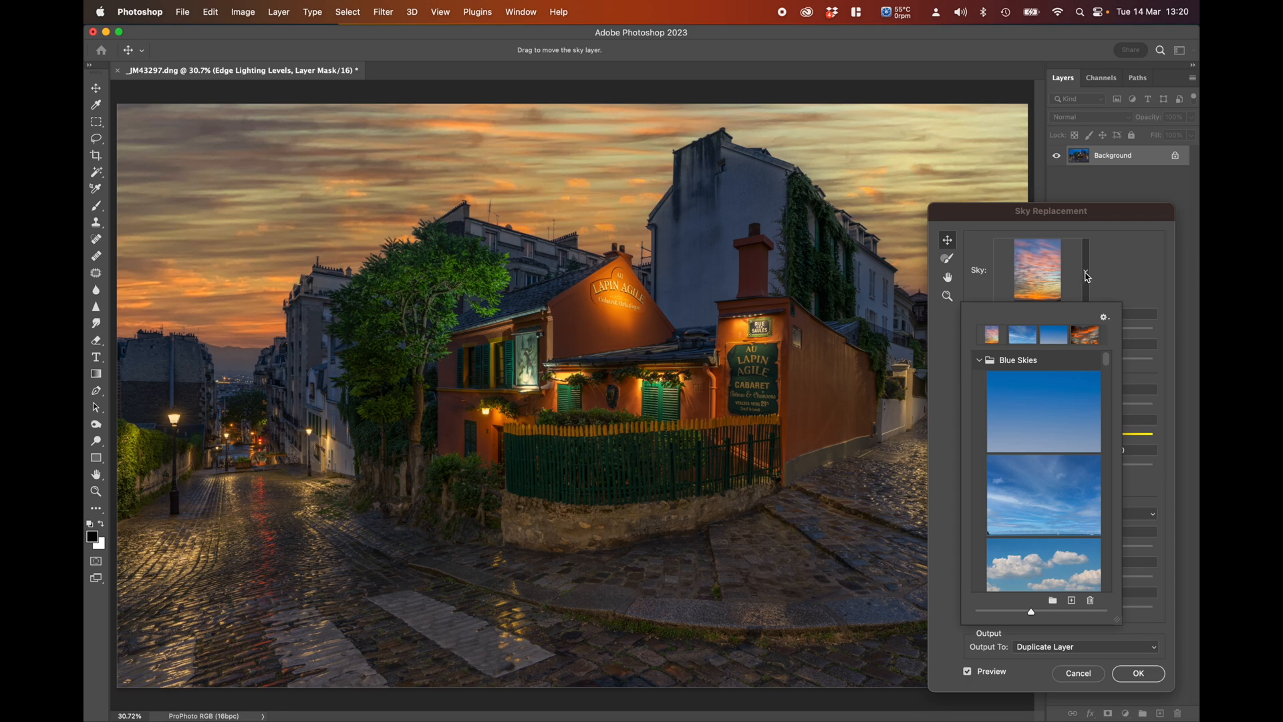
scroll(1065, 419, "down", 10)
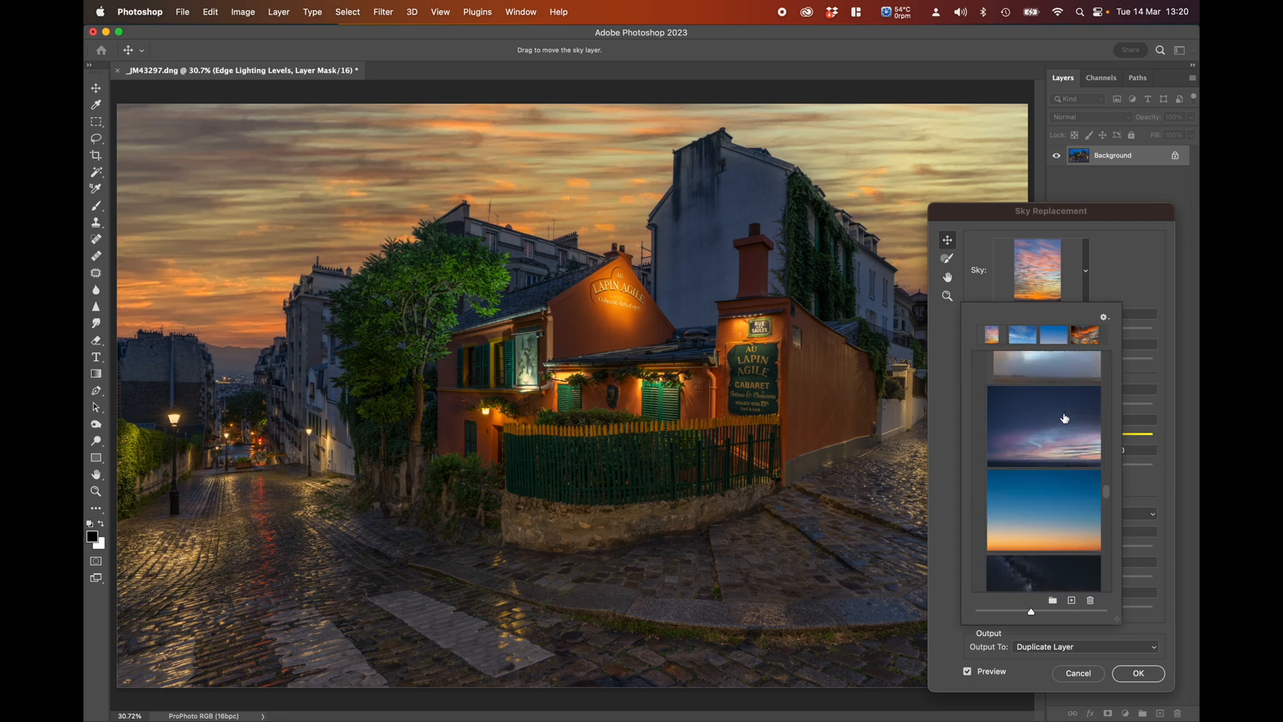
scroll(1065, 419, "down", 10)
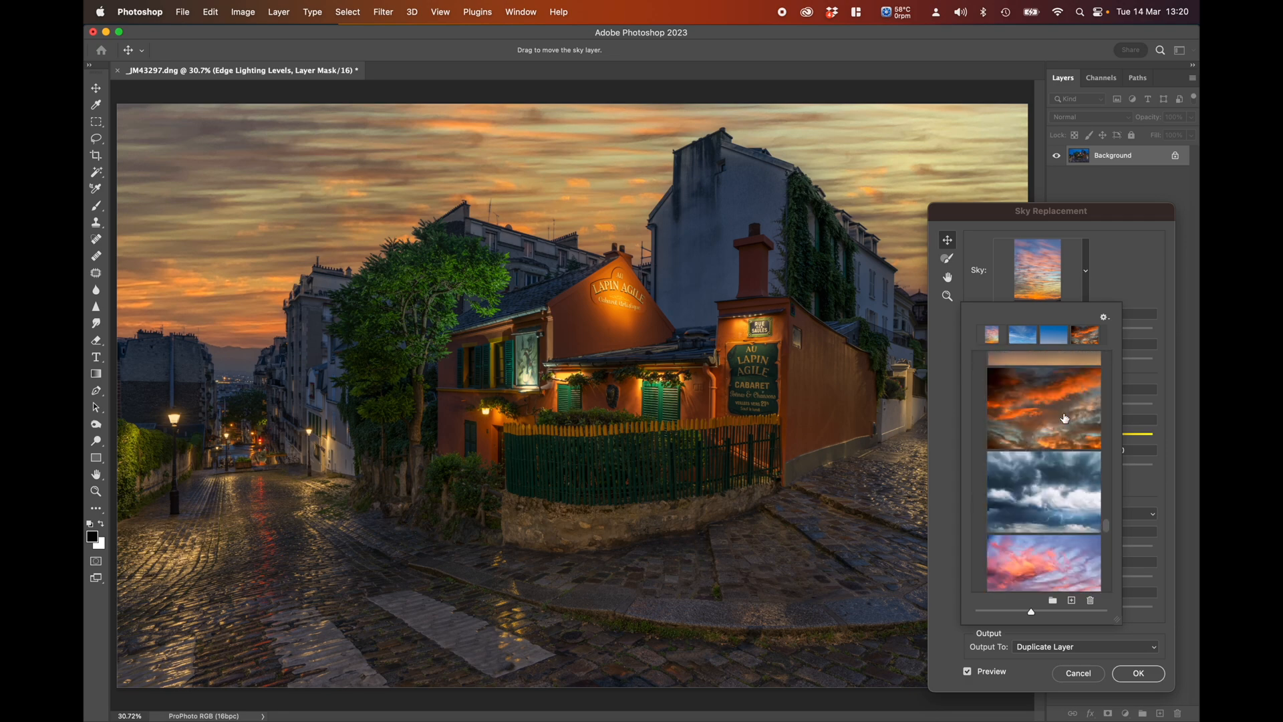
scroll(1065, 418, "down", 5)
scroll(1065, 419, "up", 15)
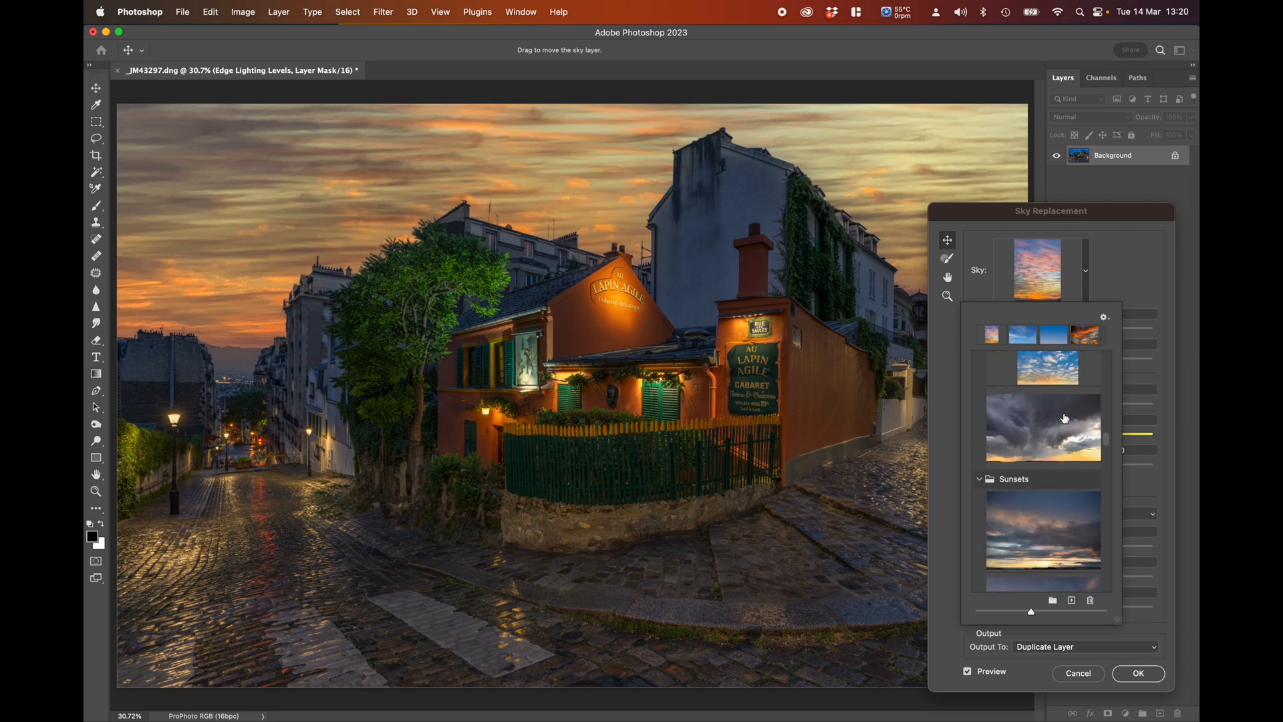
scroll(1065, 418, "up", 5)
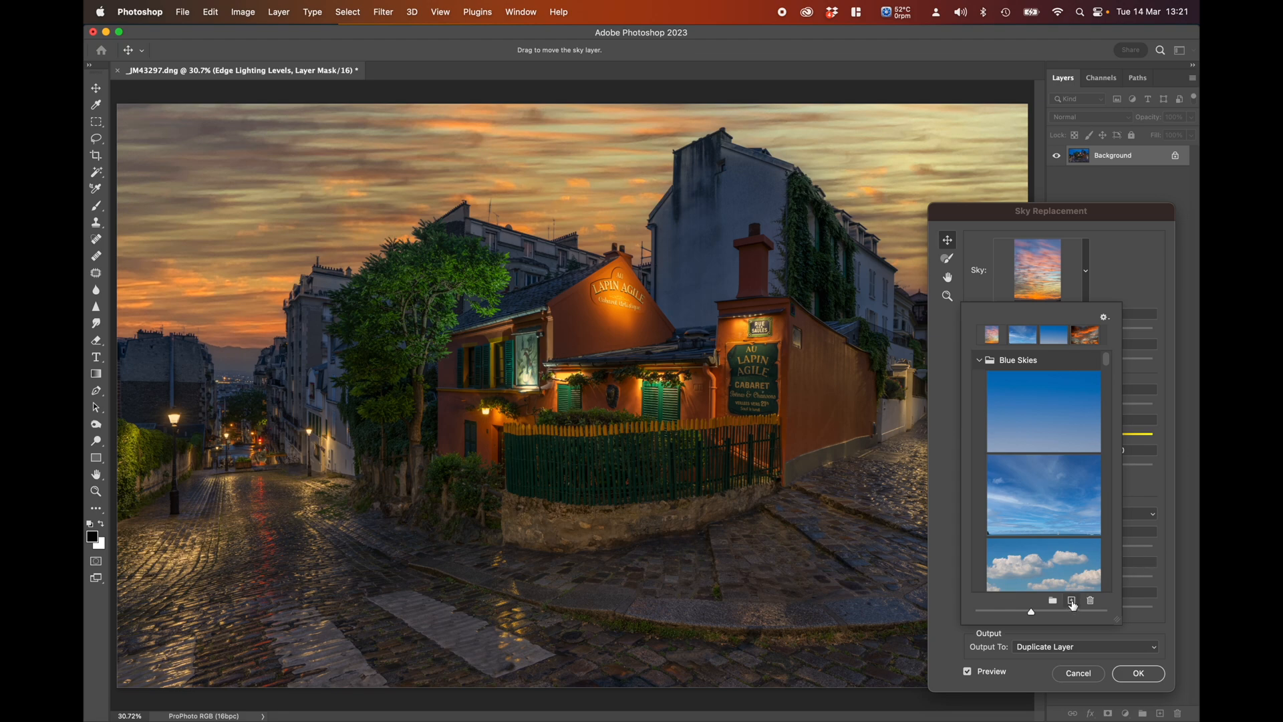
- Start importing a custom sky image and list the files of the 14 - Romantic Sunset folder inside Skies
left_click(1072, 601)
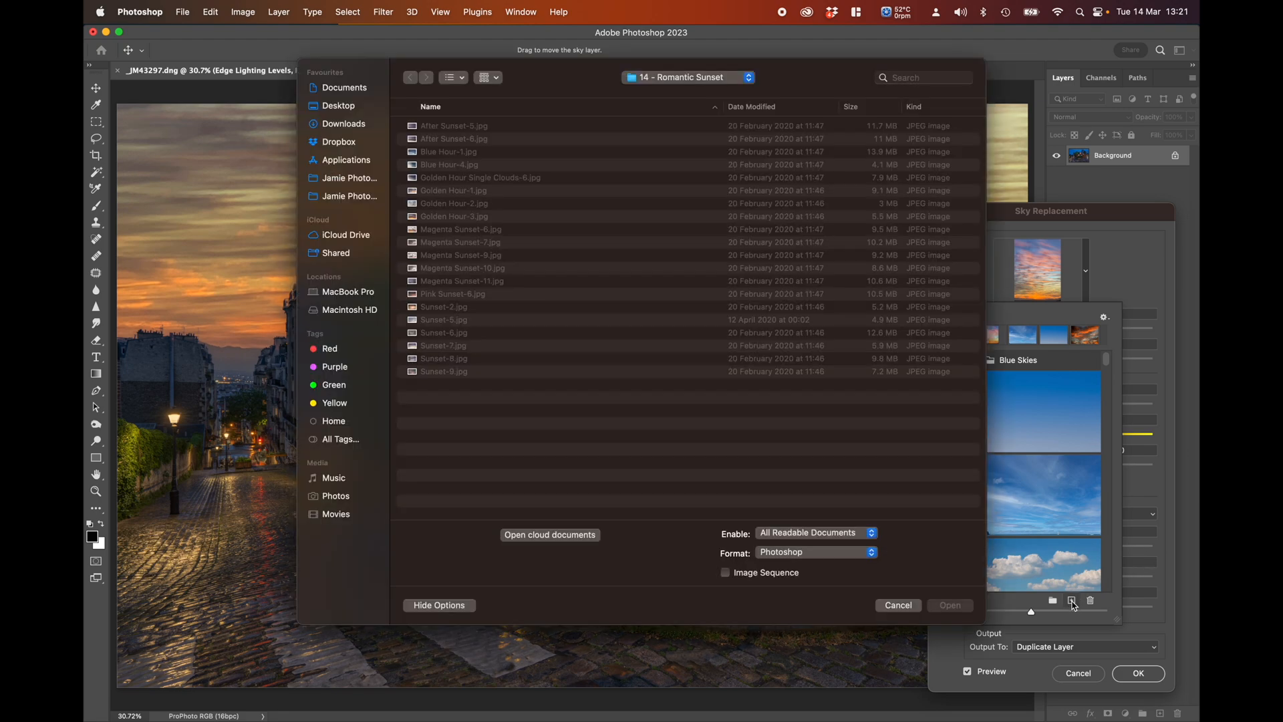
left_click(705, 82)
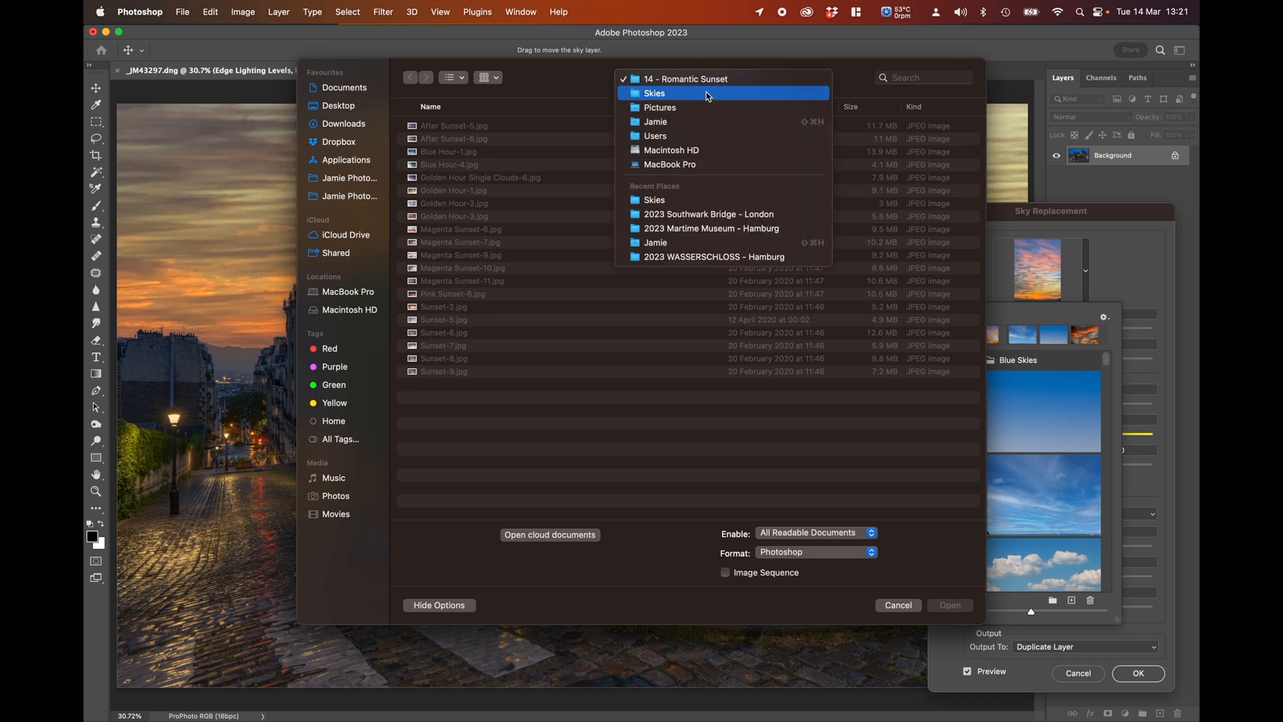
left_click(692, 95)
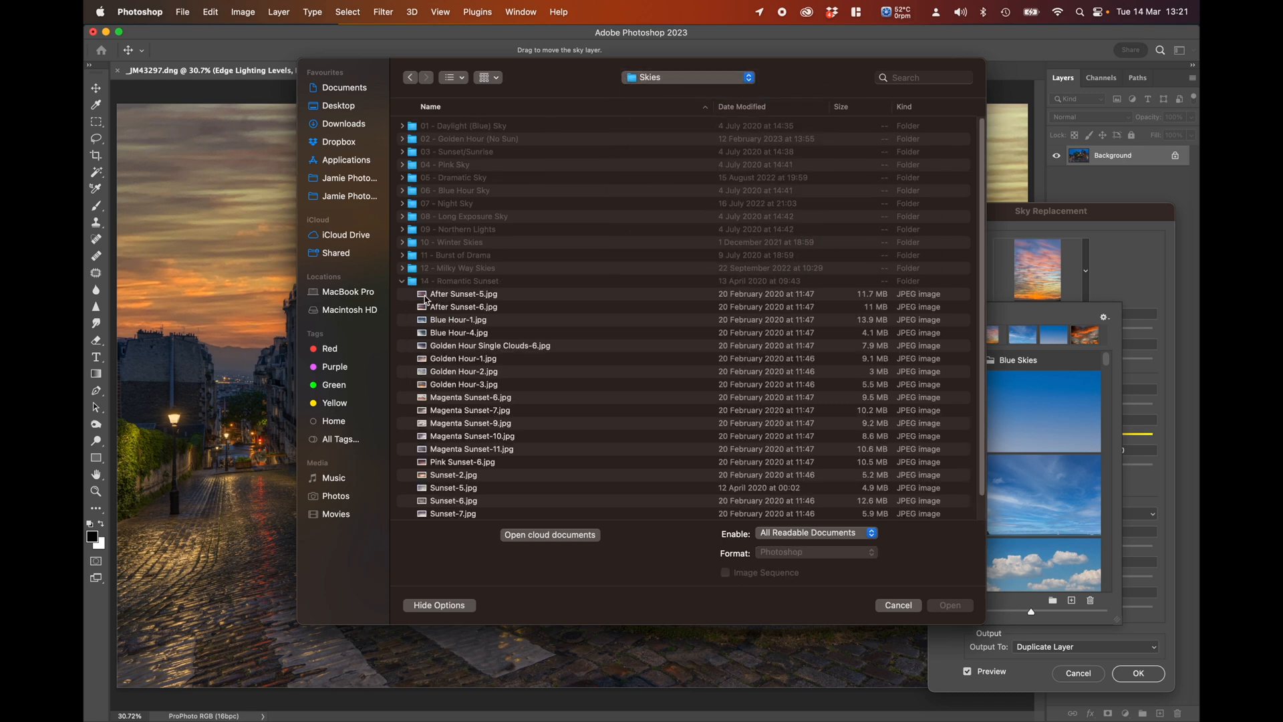
left_click(402, 282)
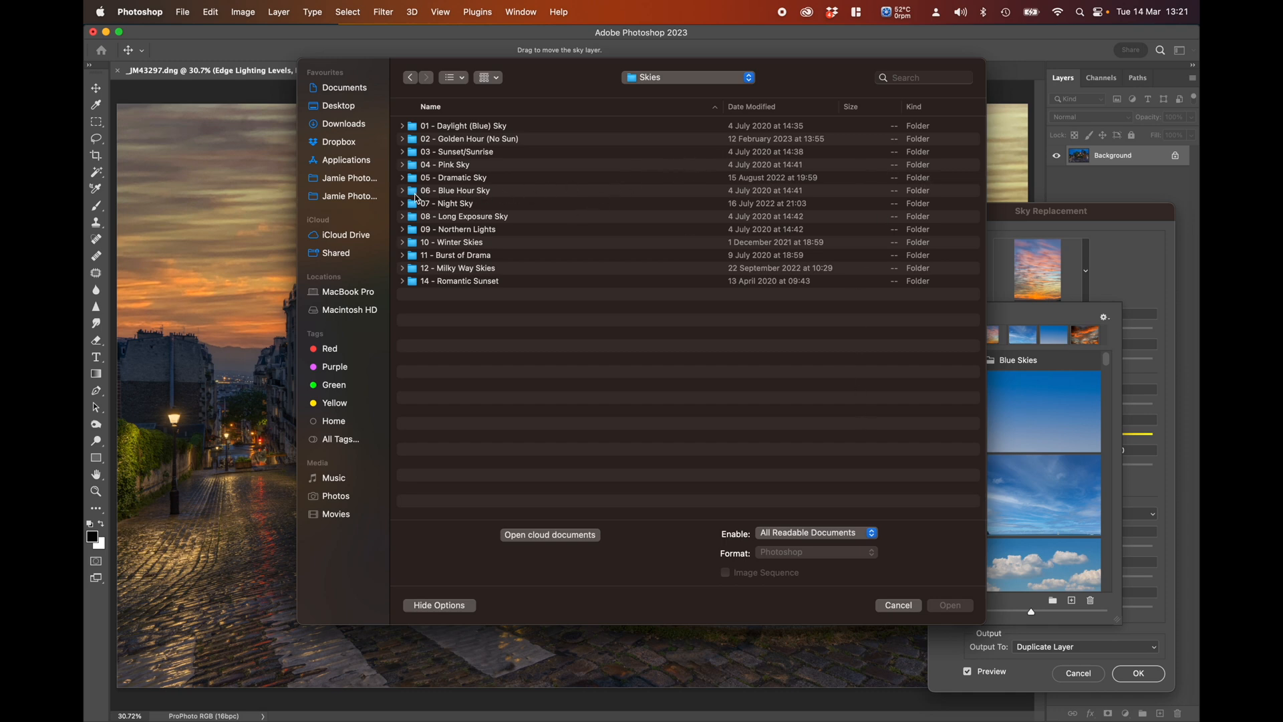
left_click(401, 283)
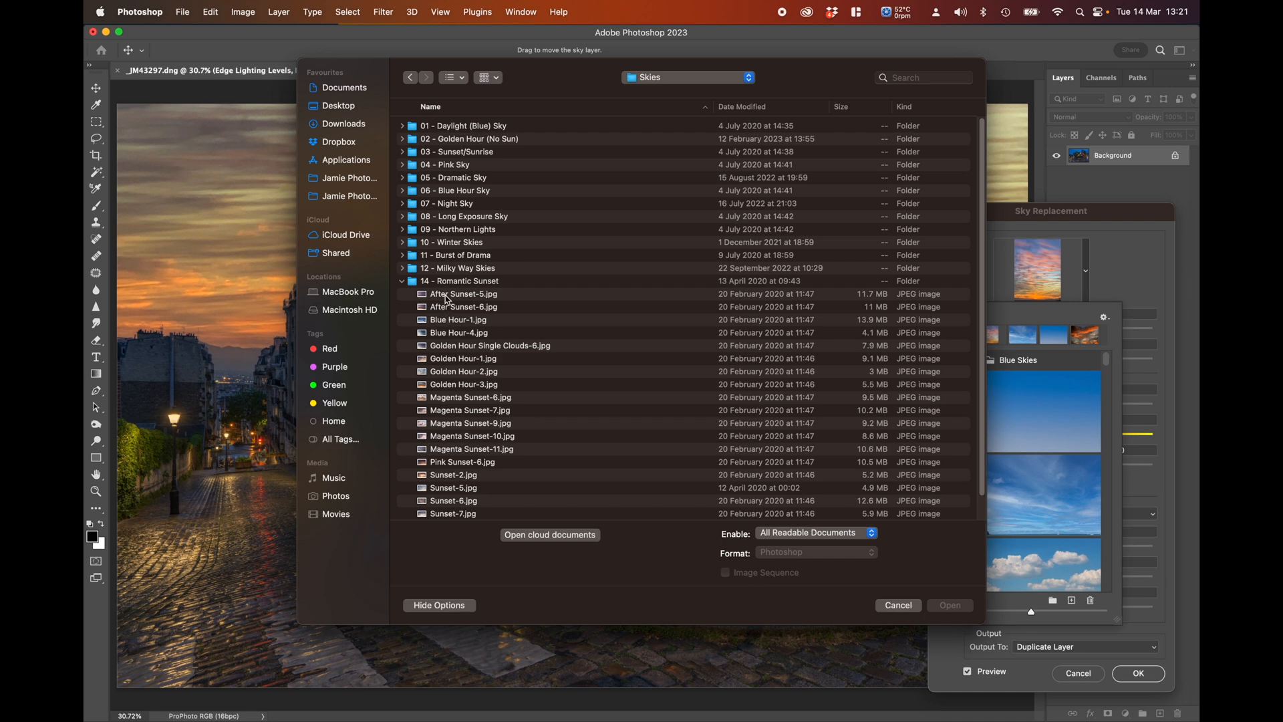
- Preview the sky images from After Sunset-5.jpg through Golden Hour-2.jpg, and leave the import without adding one
left_click(447, 295)
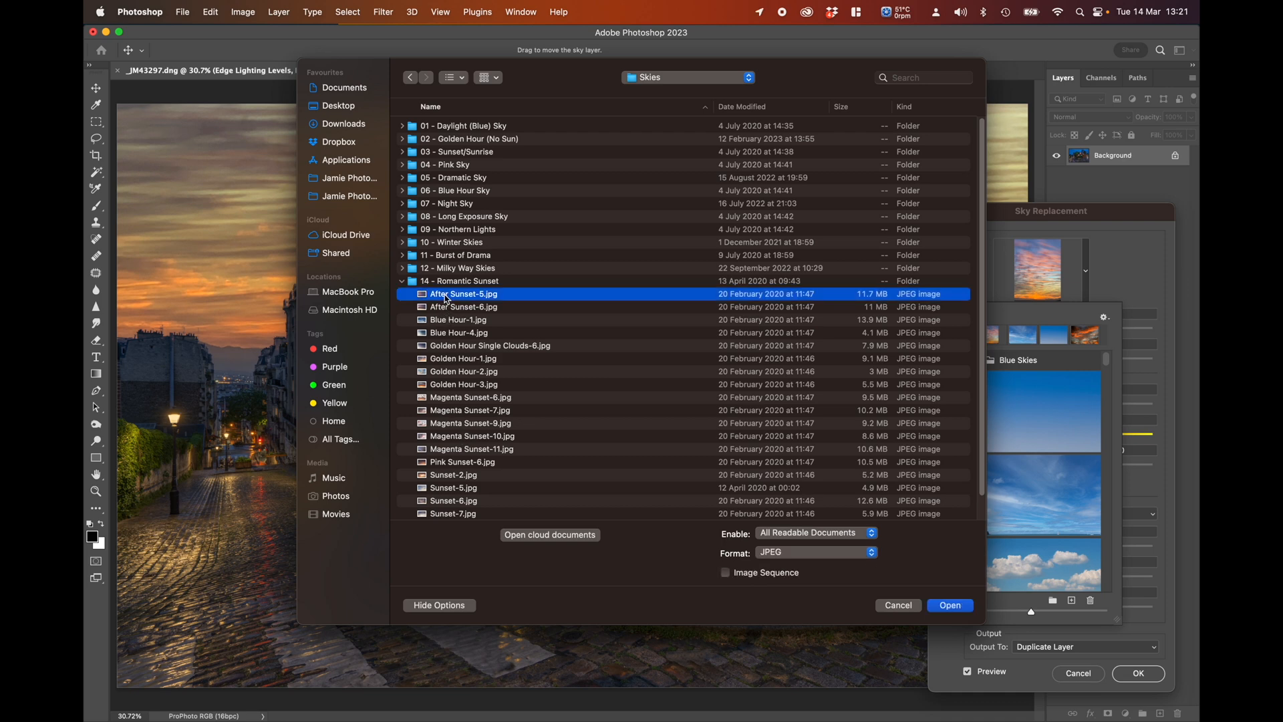
key("space")
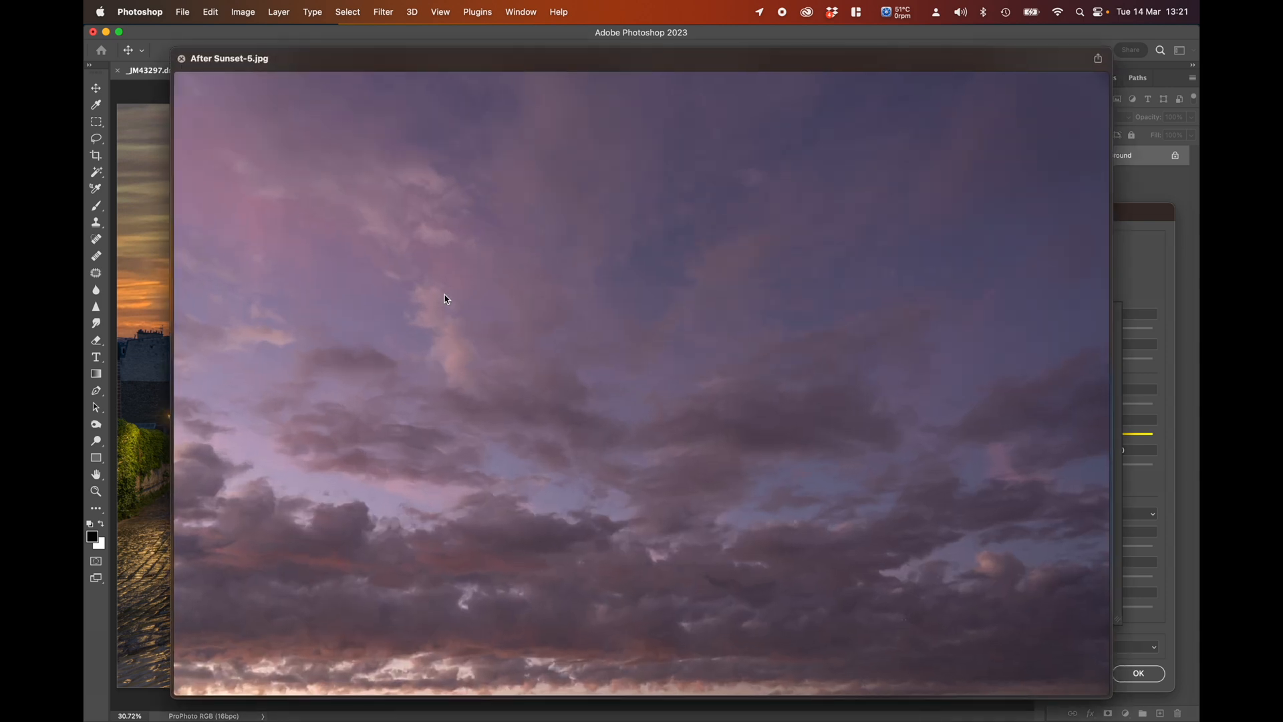
key("Down")
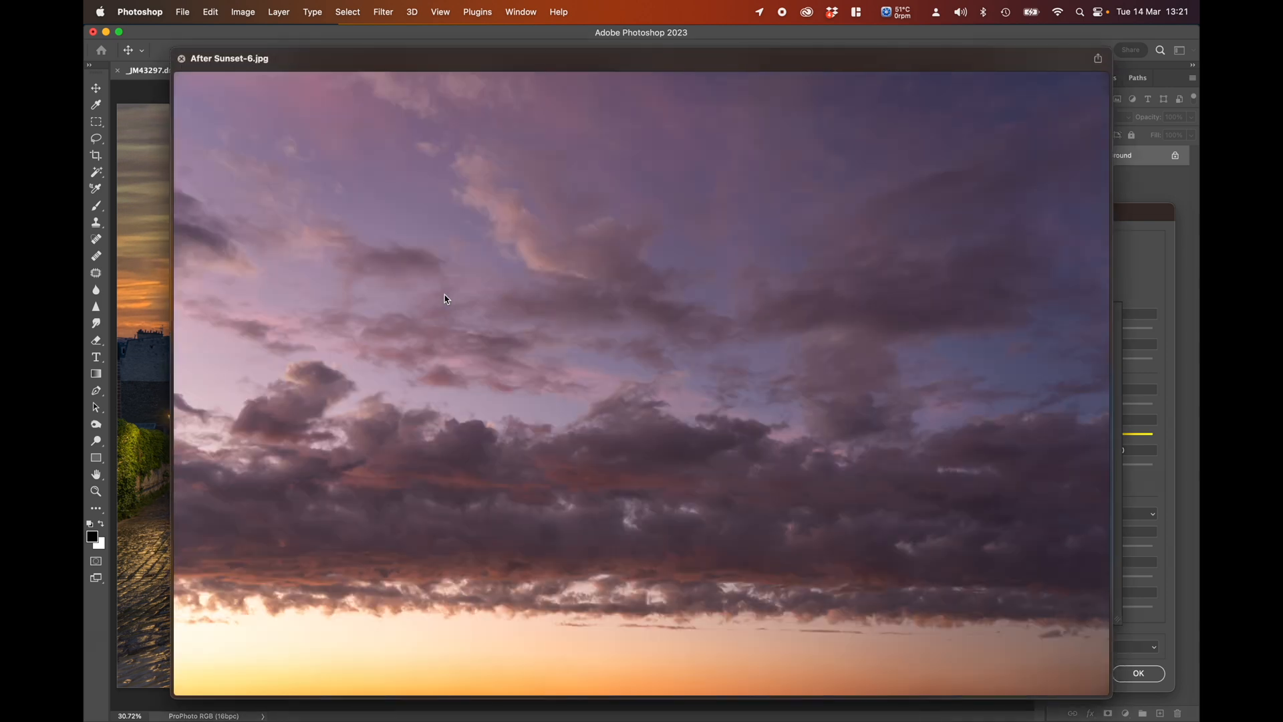
key("Down")
key("Down")
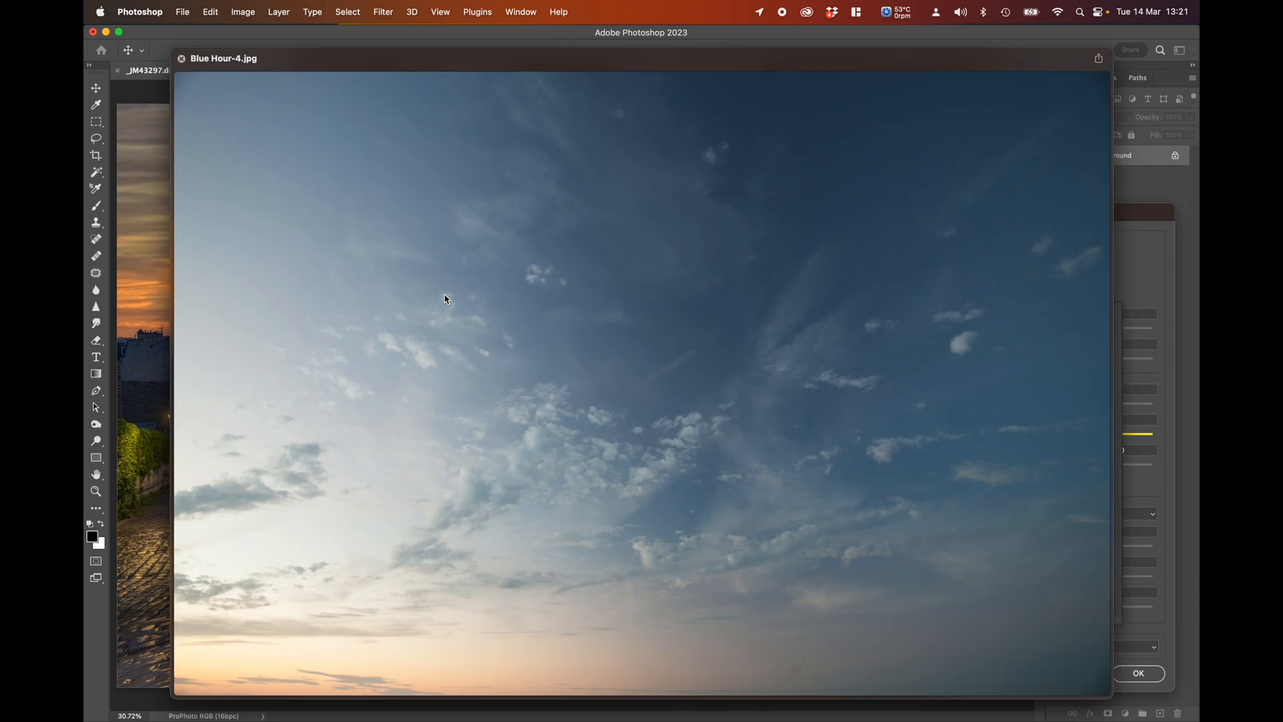
key("Down")
key("Down")
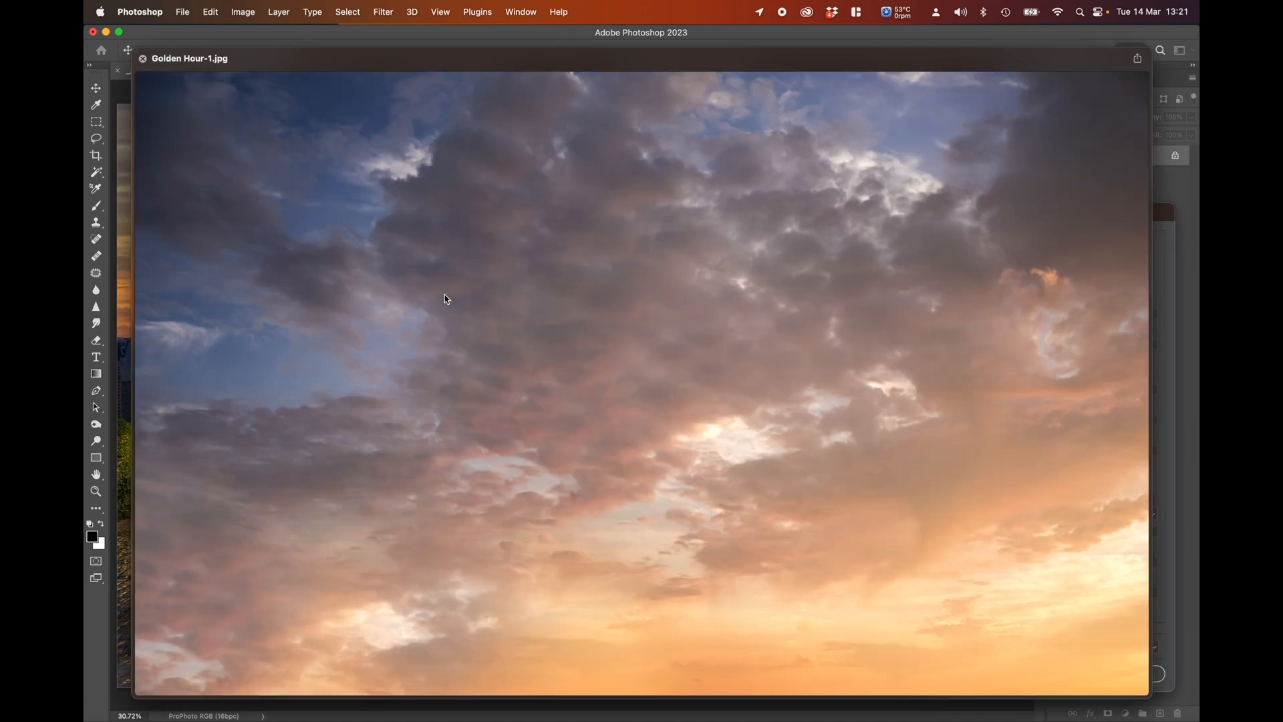
key("Down")
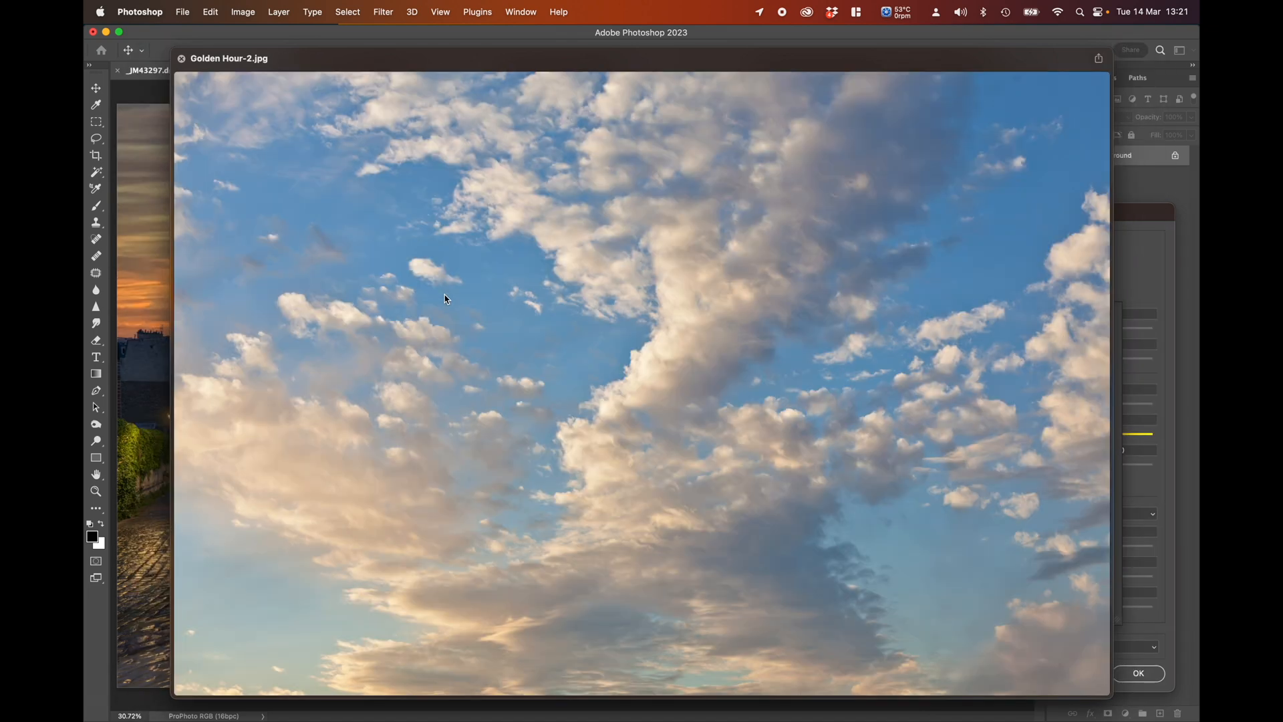
key("space")
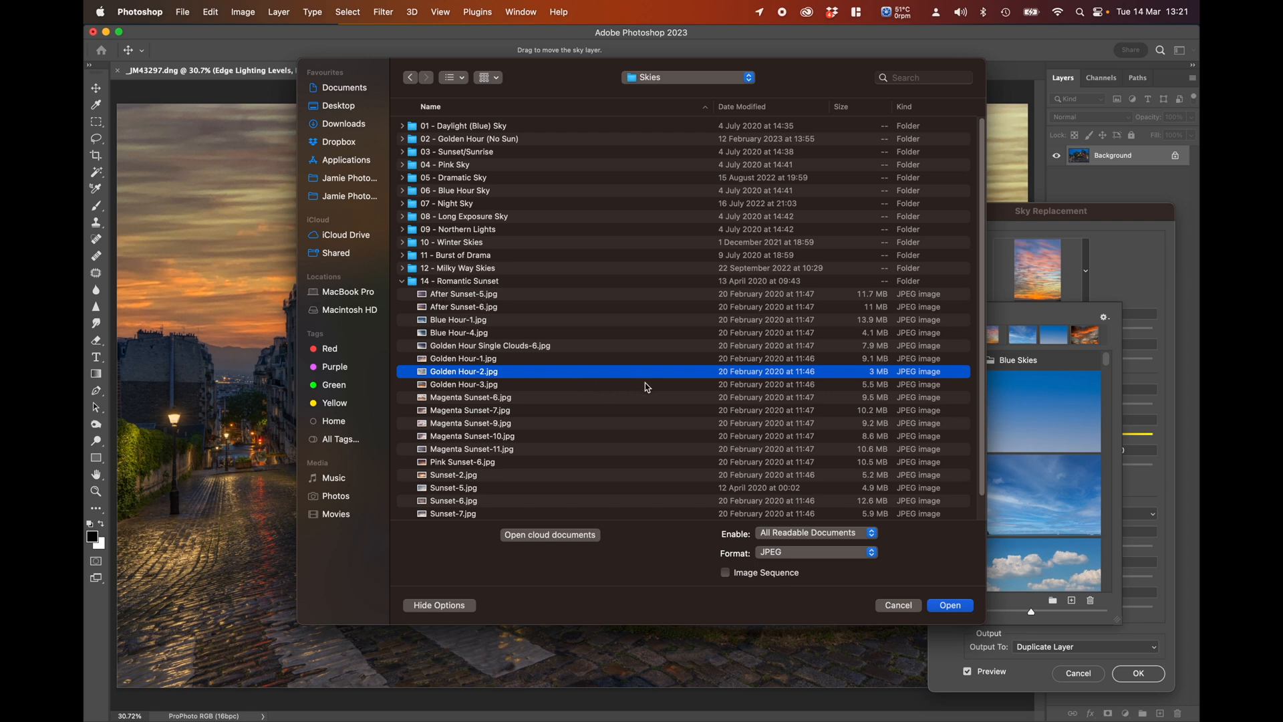
left_click(402, 282)
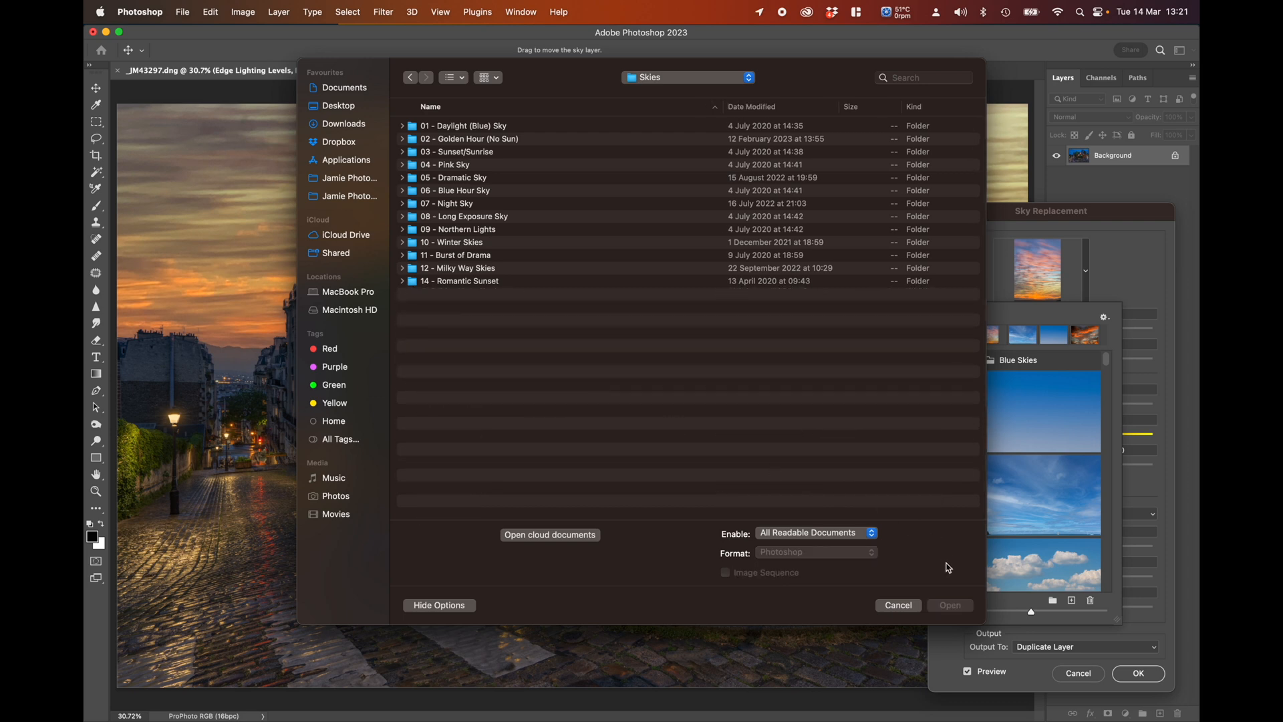
left_click(898, 605)
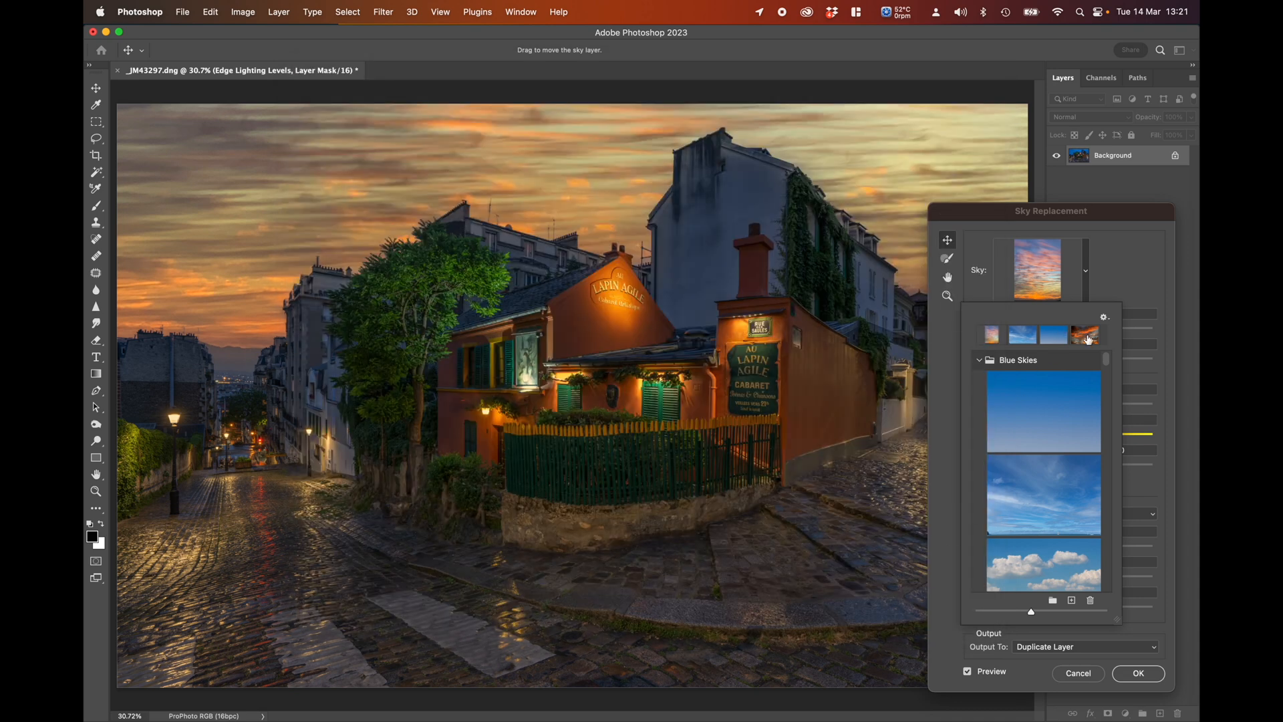
- Choose the recently used fiery orange sunset with dark clouds as the replacement sky
left_click(1087, 334)
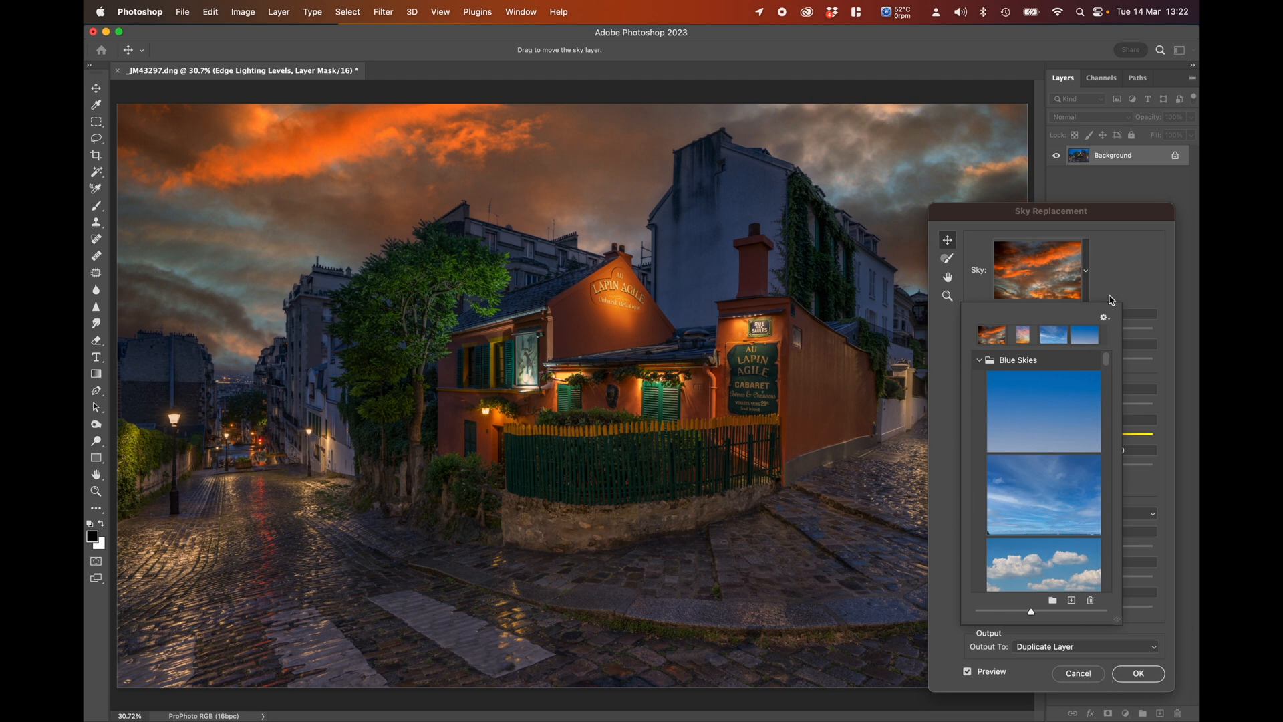
left_click(1131, 274)
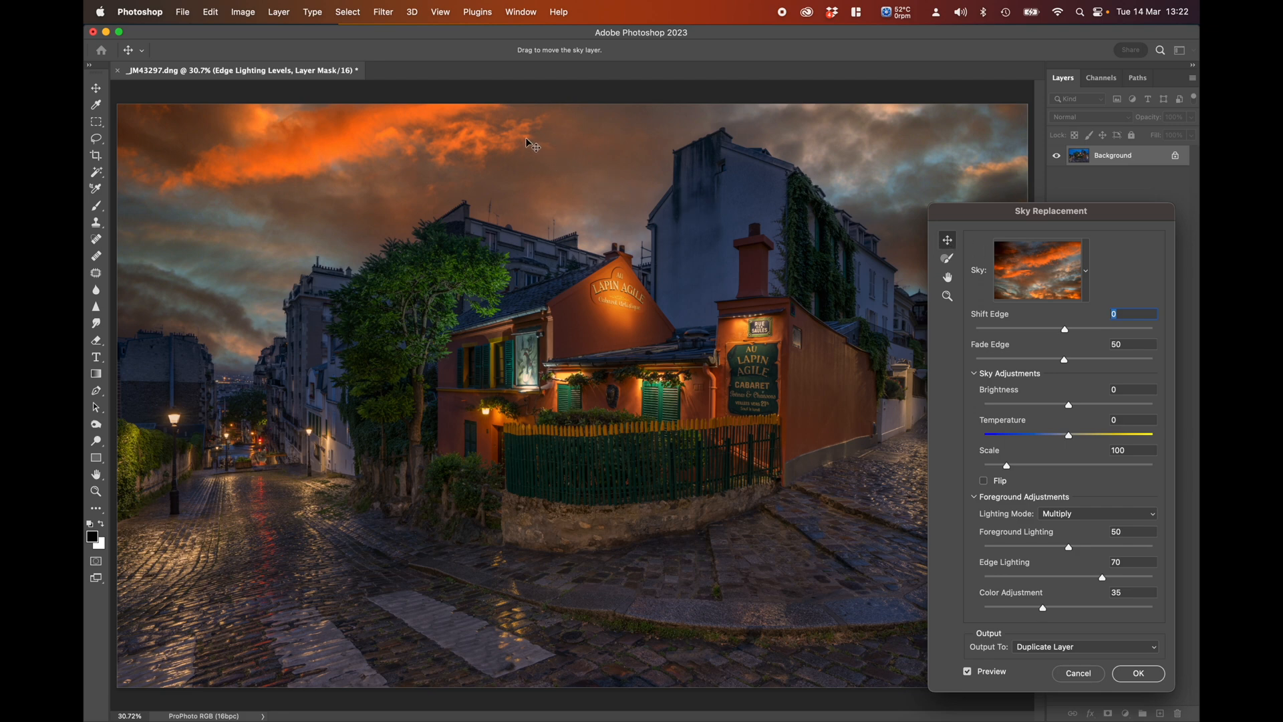
- Move the replacement sky down behind the buildings and set Shift Edge to -15
left_click_drag(528, 144, 521, 300)
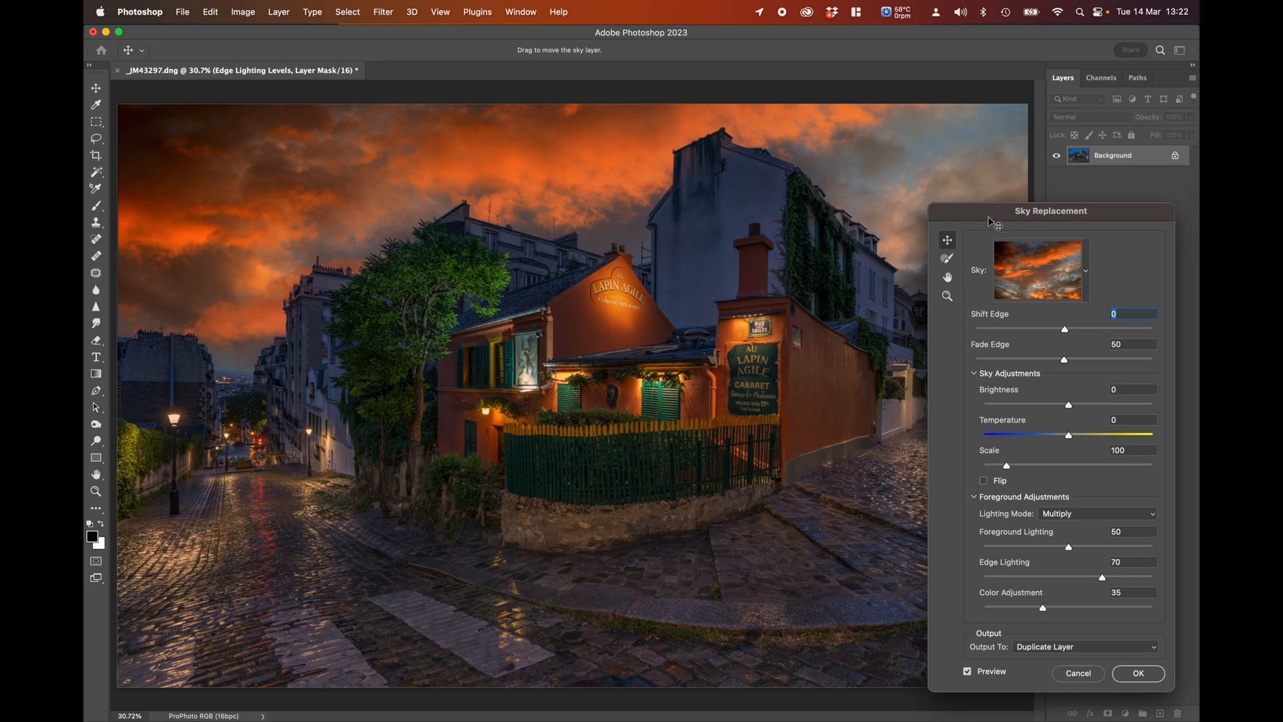
mouse_move(991, 221)
left_mouse_down()
mouse_move(263, 248)
mouse_move(937, 182)
mouse_move(956, 191)
mouse_move(971, 230)
left_mouse_up()
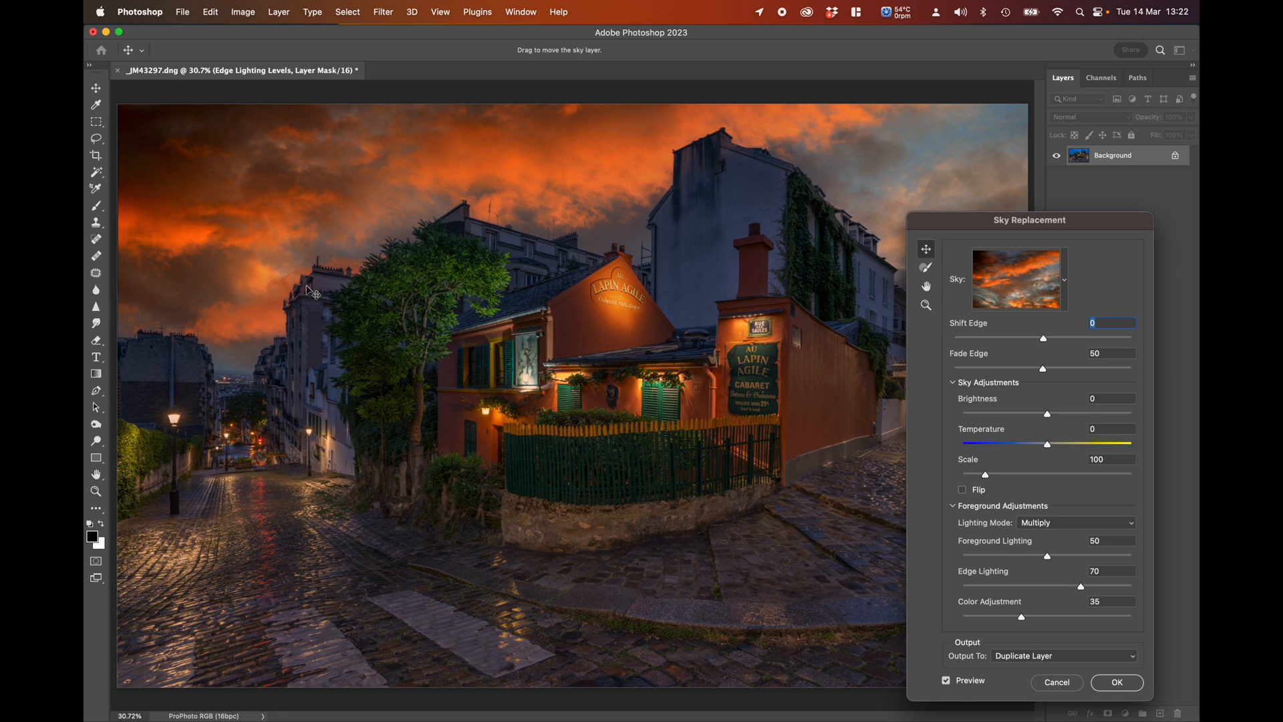
left_click(987, 339)
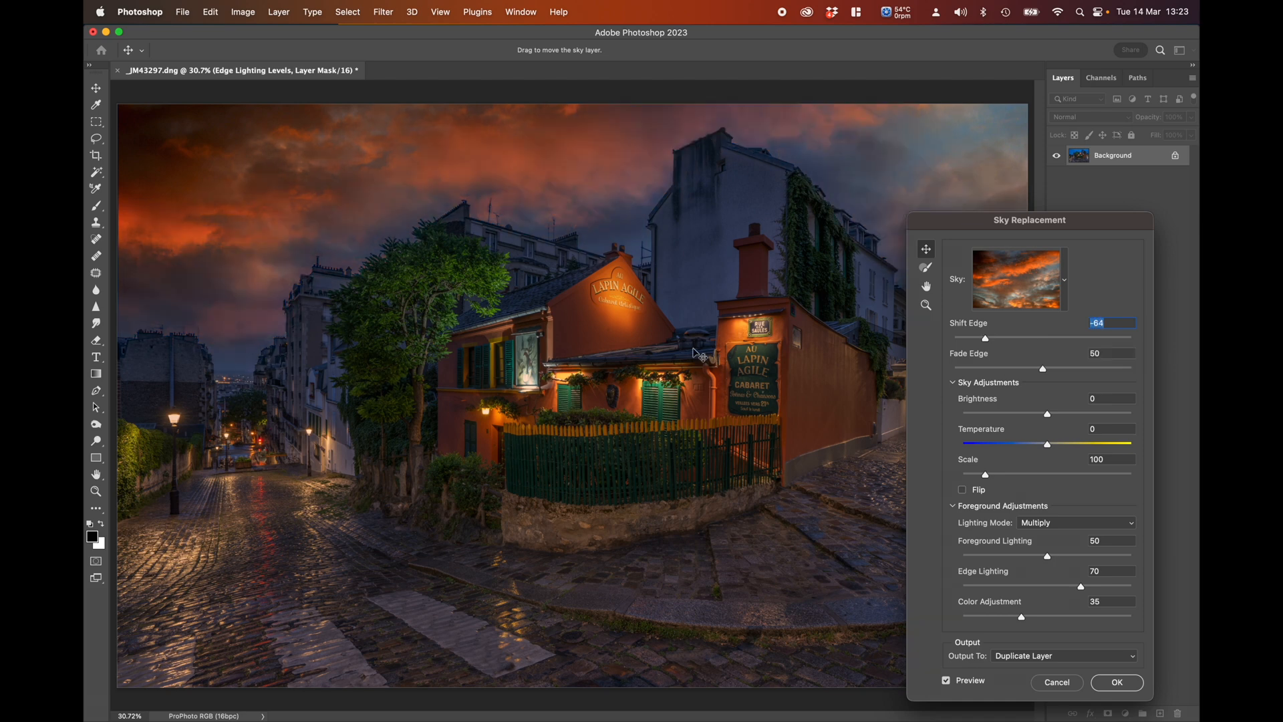
left_click(1110, 339)
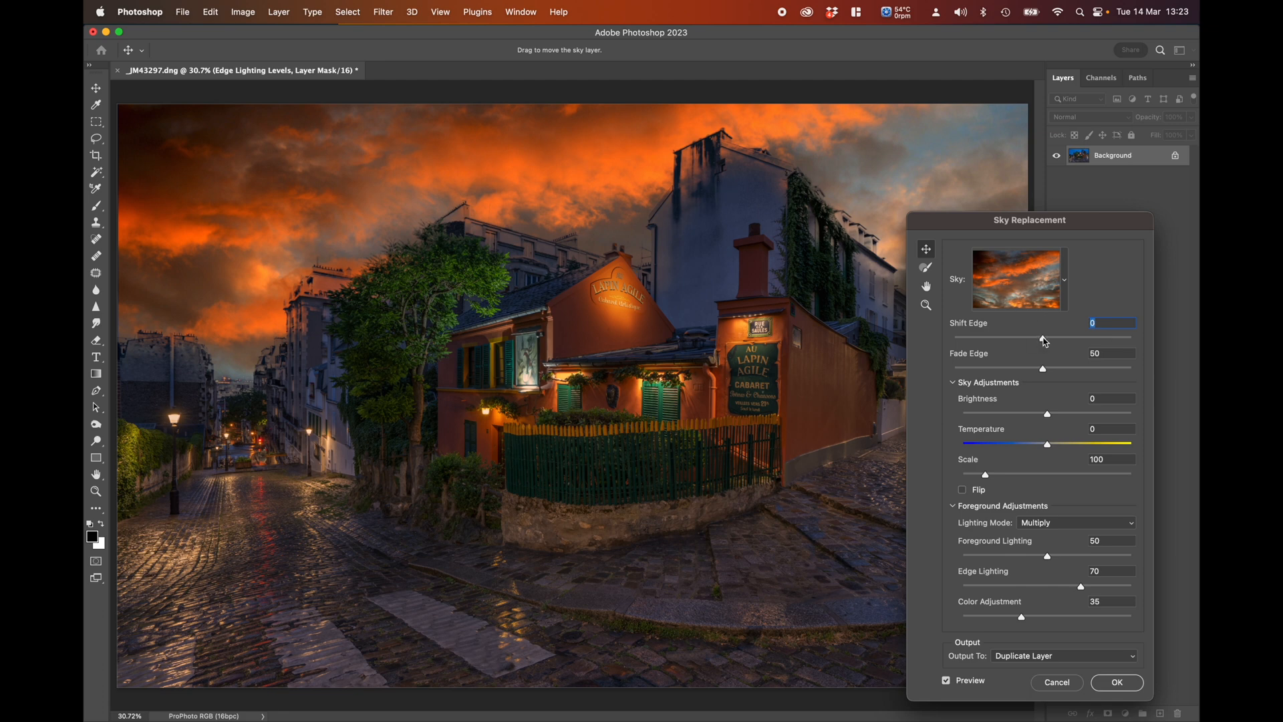
left_click(1043, 339)
left_click_drag(1043, 338, 1033, 340)
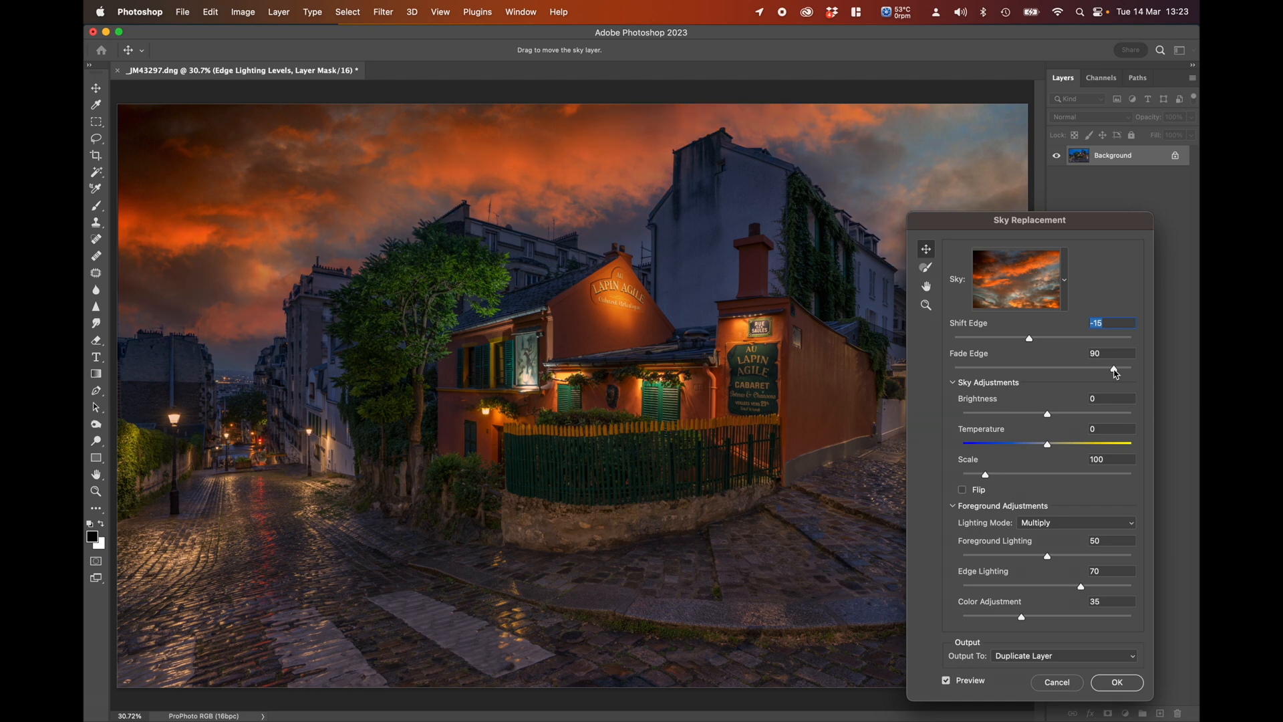
- Set the sky replacement's Fade Edge to 16
left_click(971, 368)
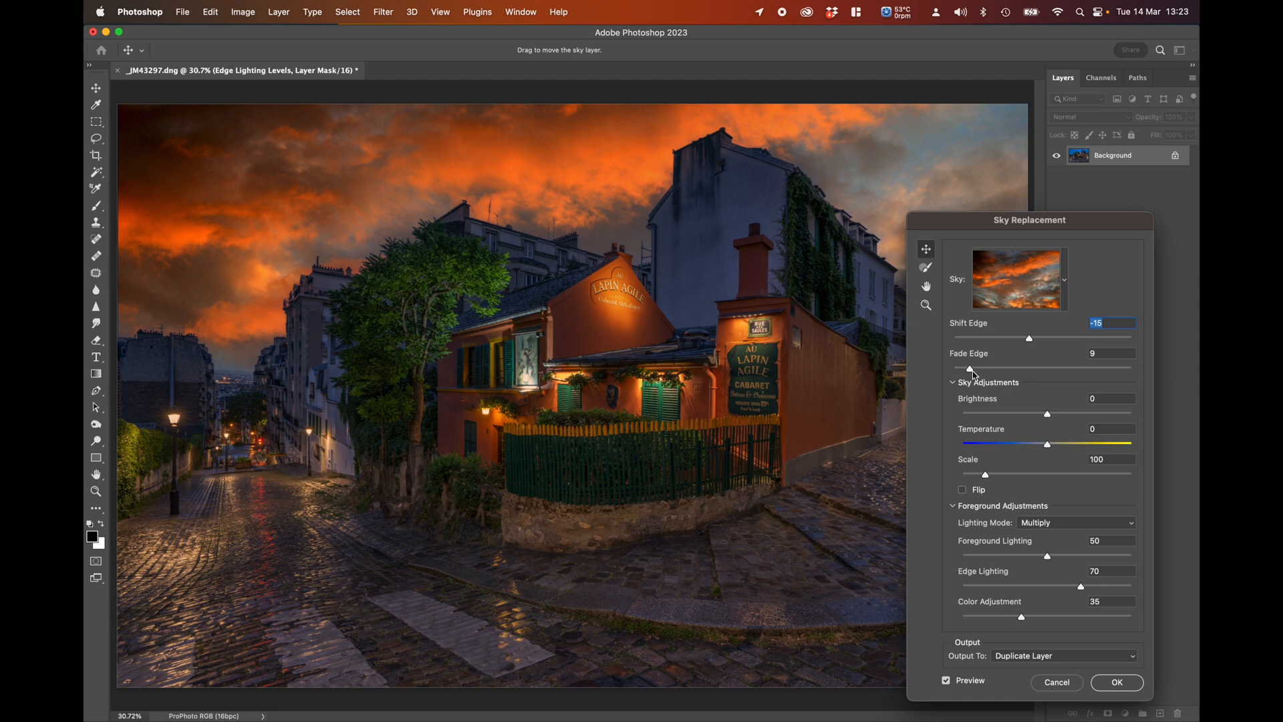
mouse_move(971, 369)
left_mouse_down()
mouse_move(1013, 372)
mouse_move(984, 379)
left_mouse_up()
mouse_move(977, 373)
left_mouse_down()
mouse_move(964, 375)
mouse_move(981, 375)
left_mouse_up()
- Cool the replacement sky to a temperature of -22 and darken its brightness to -13
left_click_drag(1047, 445, 1083, 446)
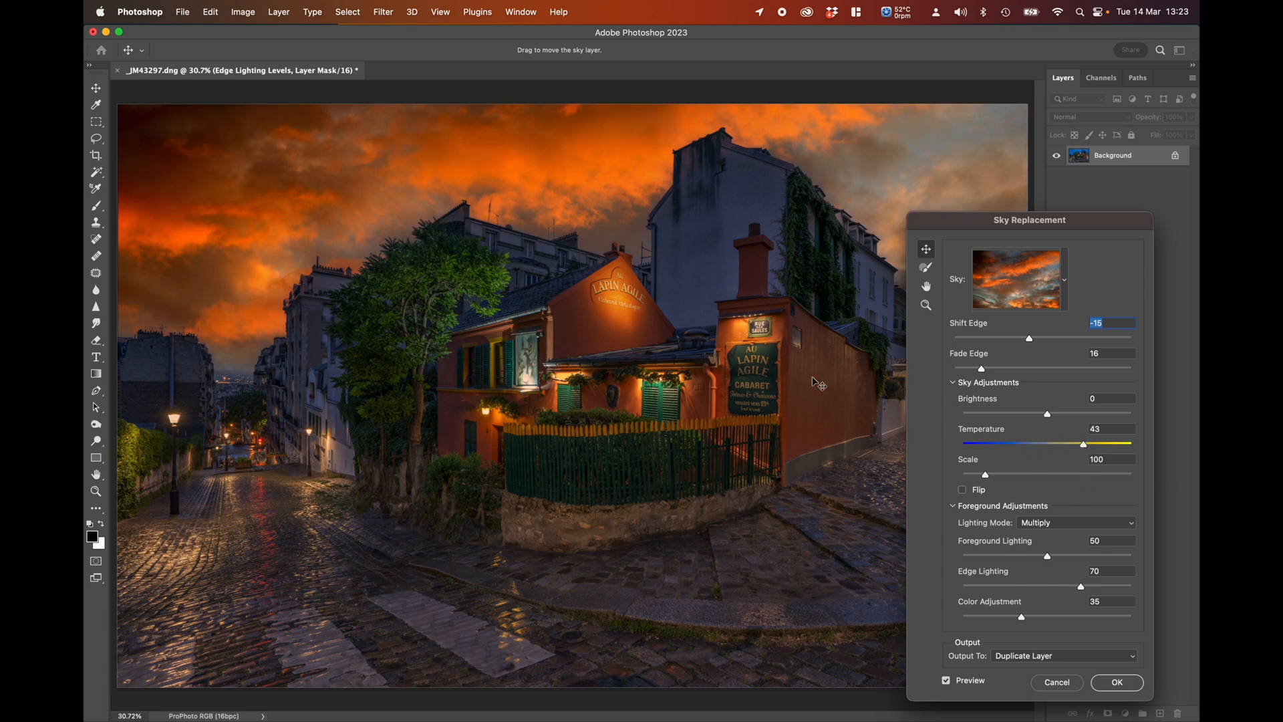
left_click(1011, 446)
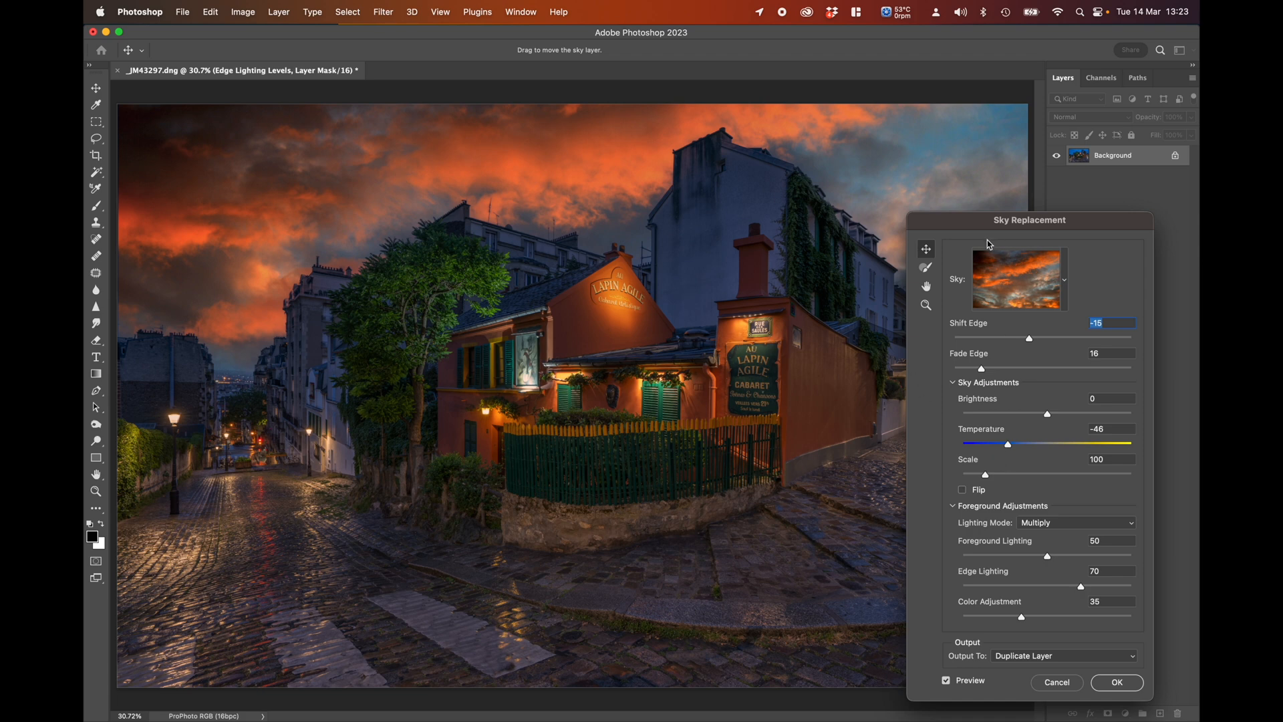
left_click_drag(974, 223, 617, 454)
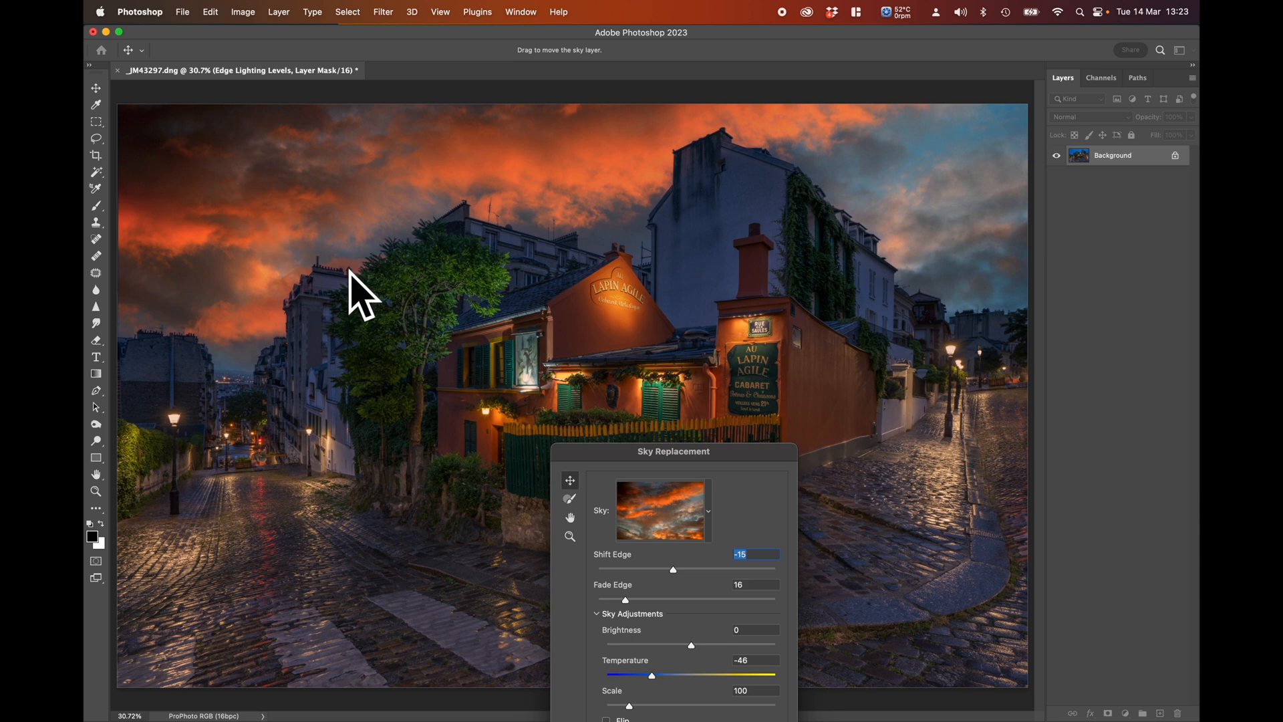
left_click_drag(601, 459, 946, 184)
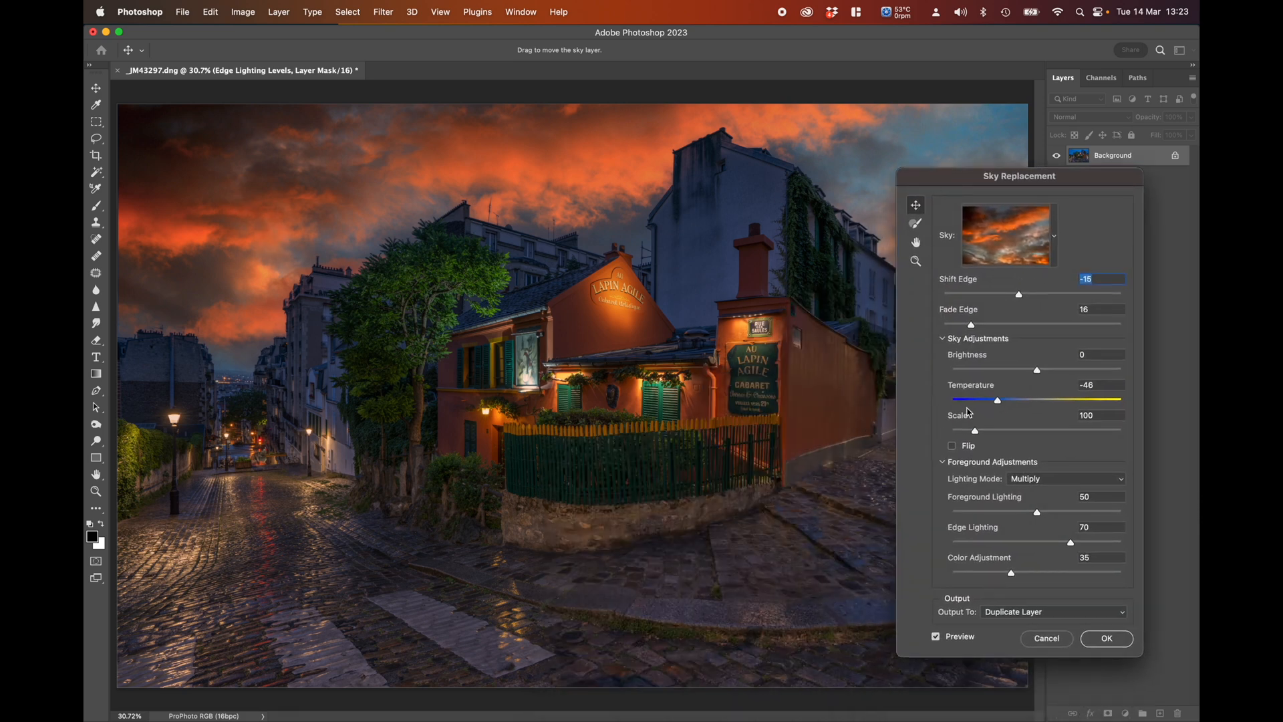
mouse_move(997, 400)
left_mouse_down()
mouse_move(1069, 404)
mouse_move(1021, 404)
left_mouse_up()
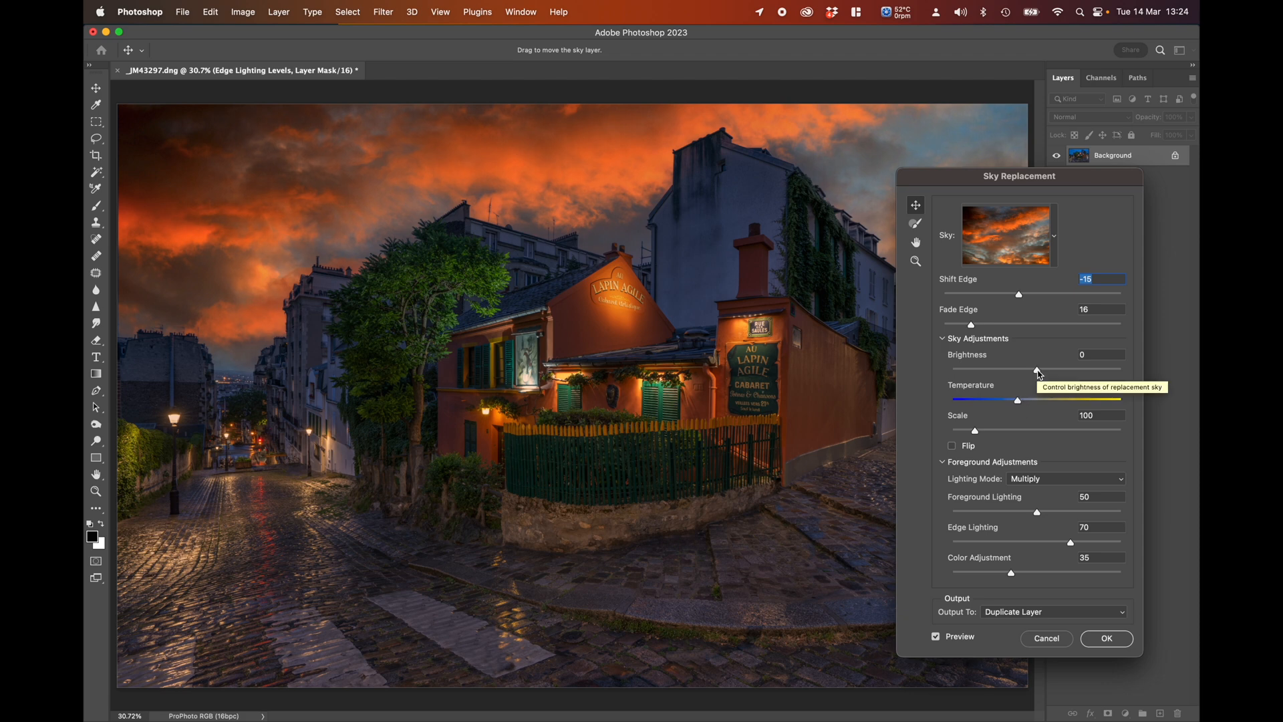
left_click_drag(1039, 374, 1035, 376)
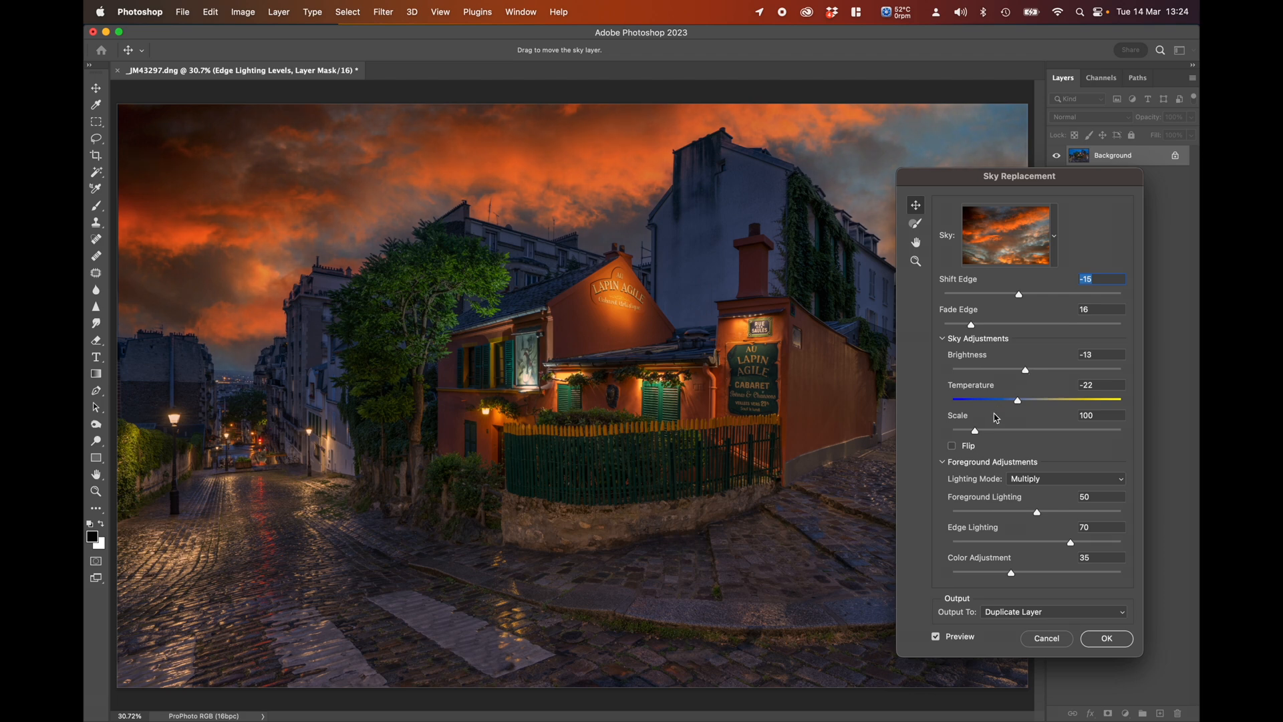
- Try flipping the replacement sky horizontally, and switch it back to its original orientation
left_click_drag(1012, 183, 521, 189)
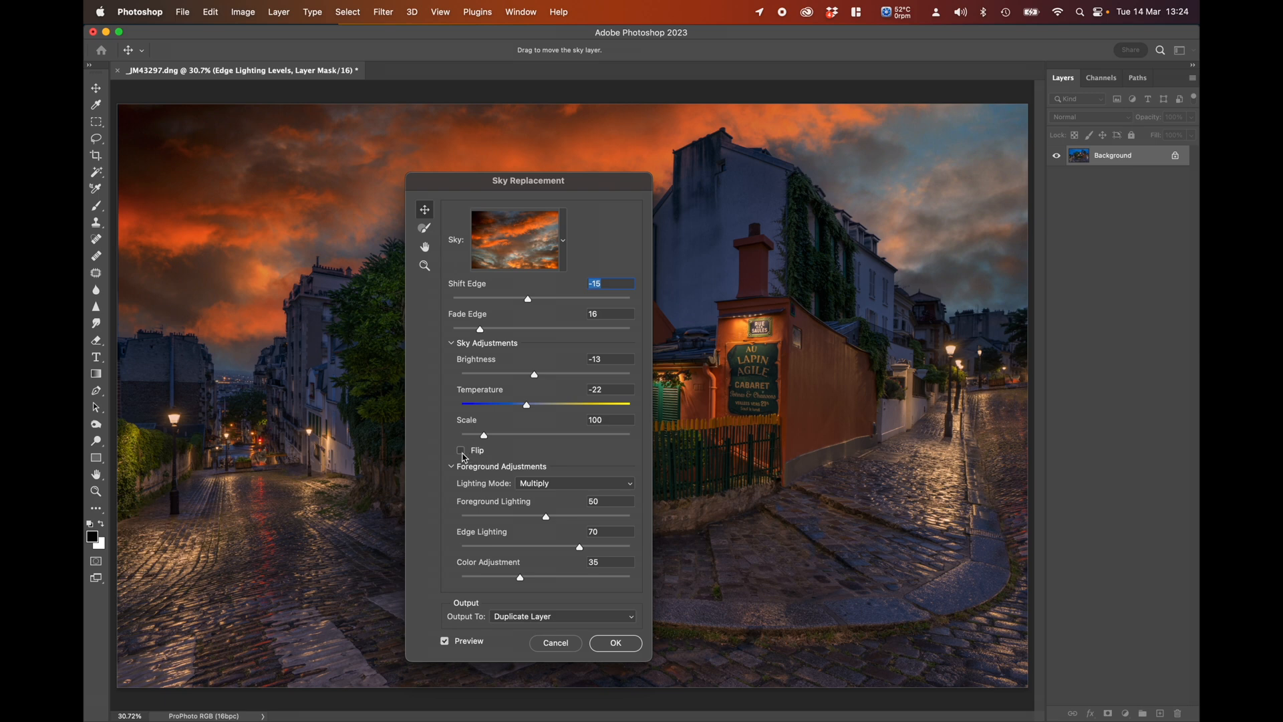
left_click_drag(552, 184, 1109, 224)
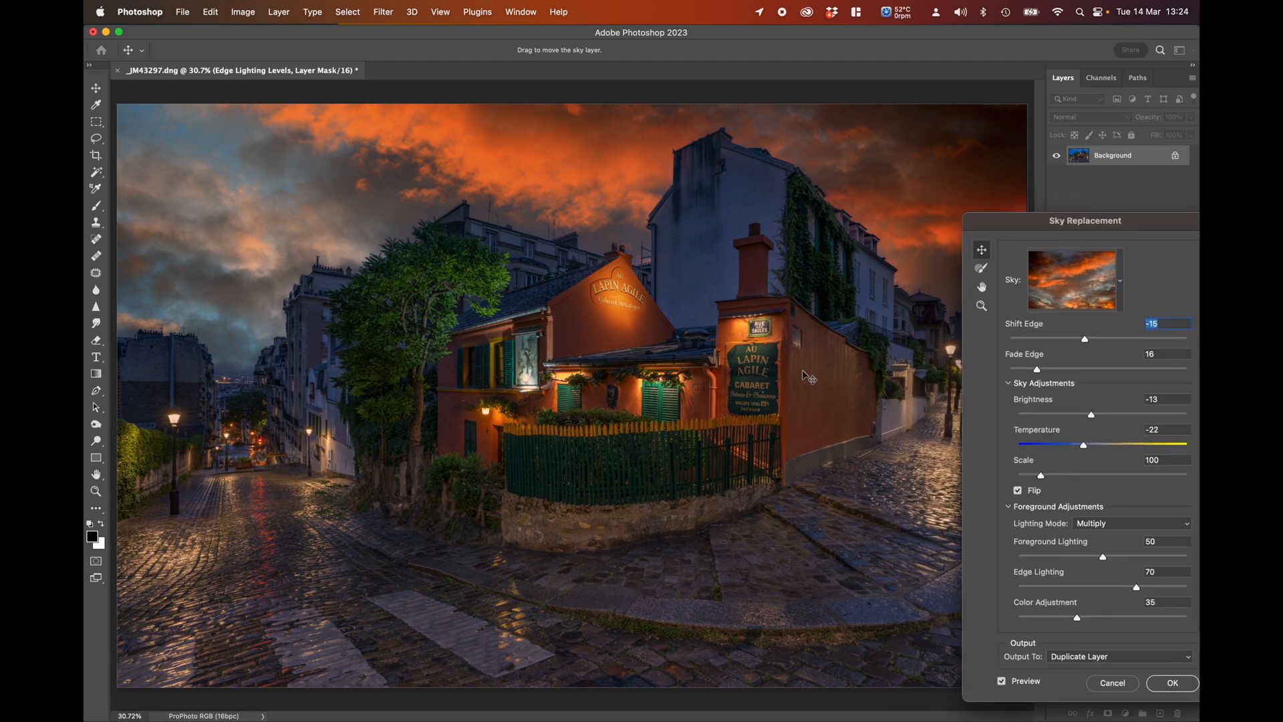
left_click(1019, 494)
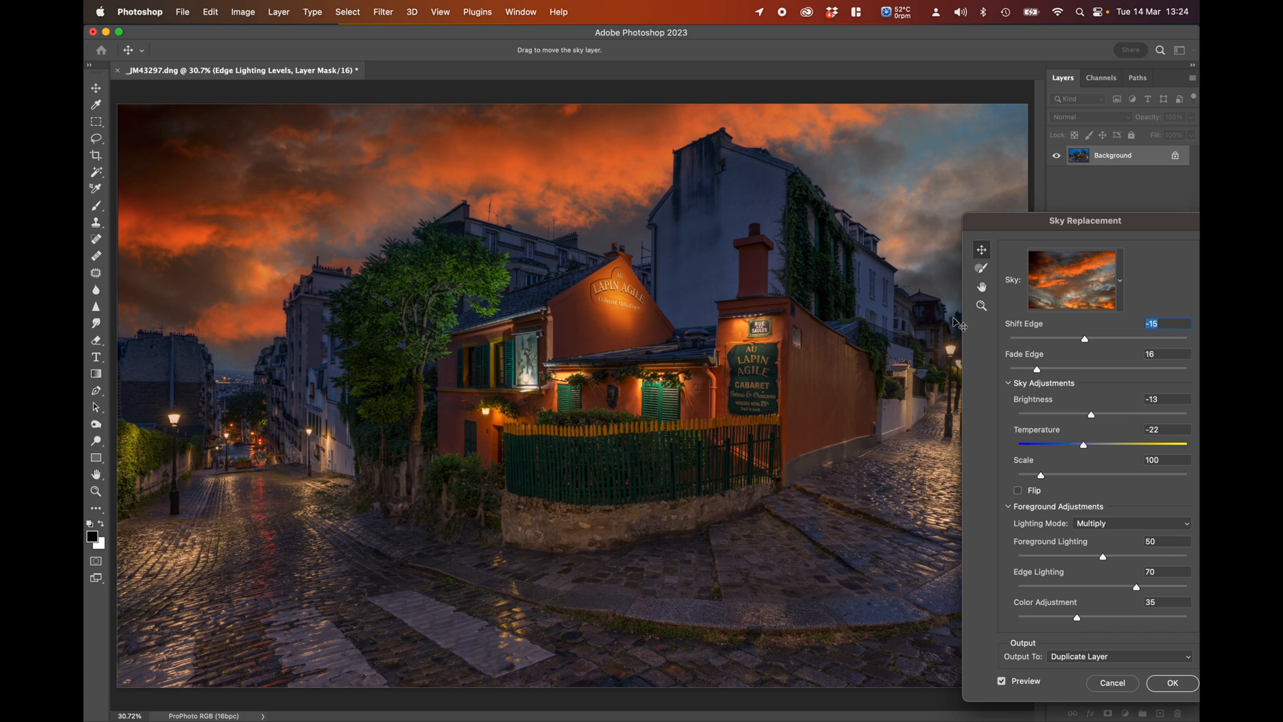
- In the foreground adjustments, set Foreground Lighting to 75 and Edge Lighting to 85
left_click_drag(1046, 226, 933, 139)
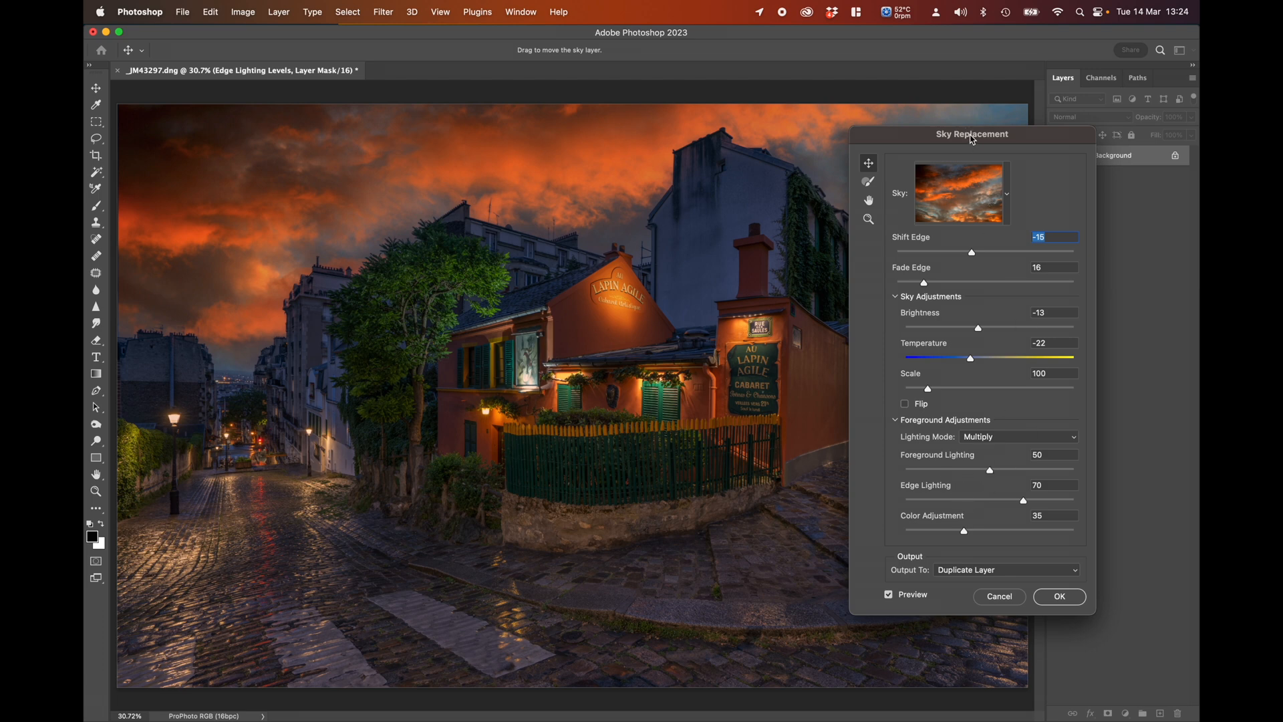
left_click_drag(973, 139, 1038, 145)
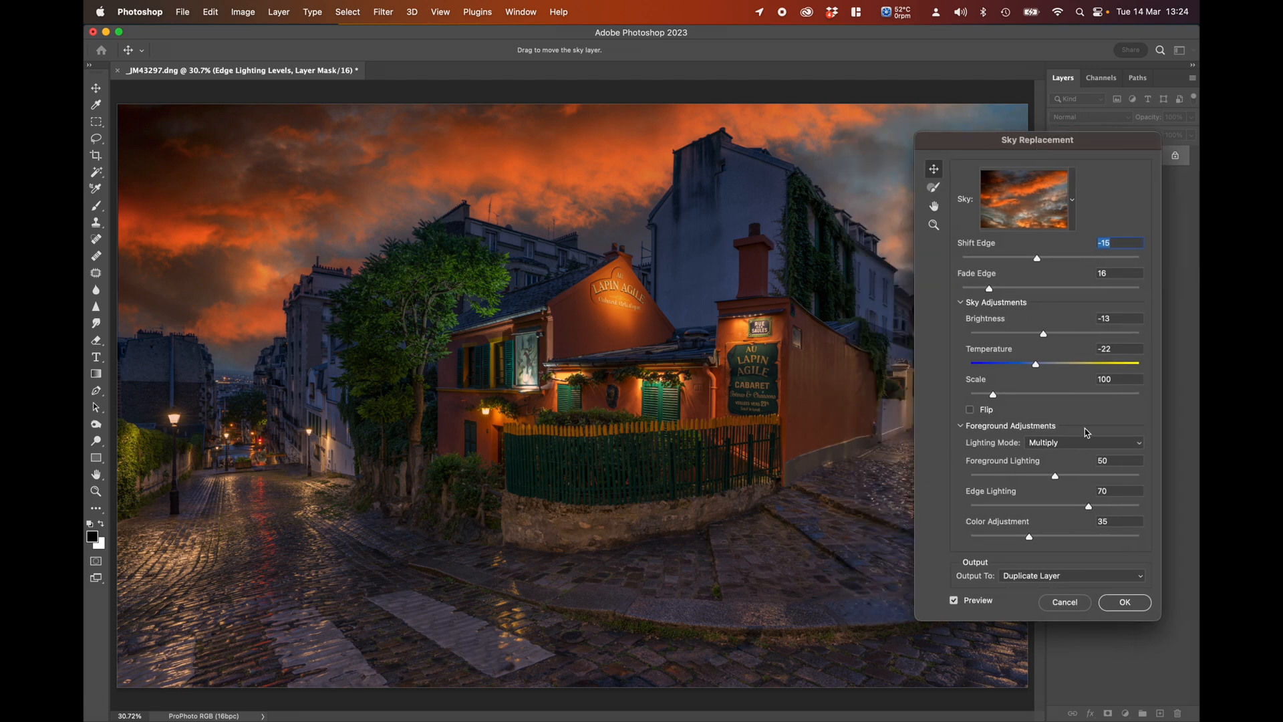
left_click(1114, 476)
mouse_move(1104, 477)
left_mouse_down()
mouse_move(1132, 476)
mouse_move(1112, 476)
left_mouse_up()
left_click(980, 505)
left_click(1122, 506)
left_click(1015, 506)
left_click(980, 505)
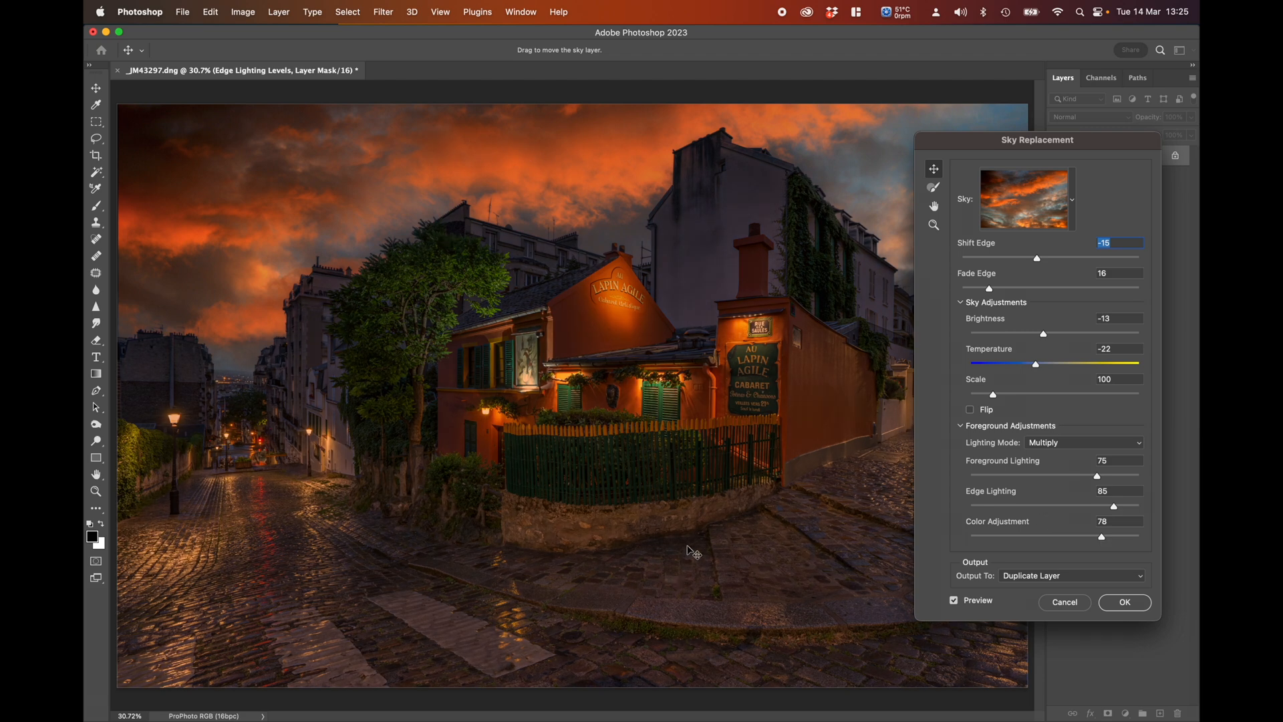
- Try lower and higher Color Adjustment amounts for the foreground, and return it to 35
left_click(984, 537)
left_click_drag(985, 538, 909, 541)
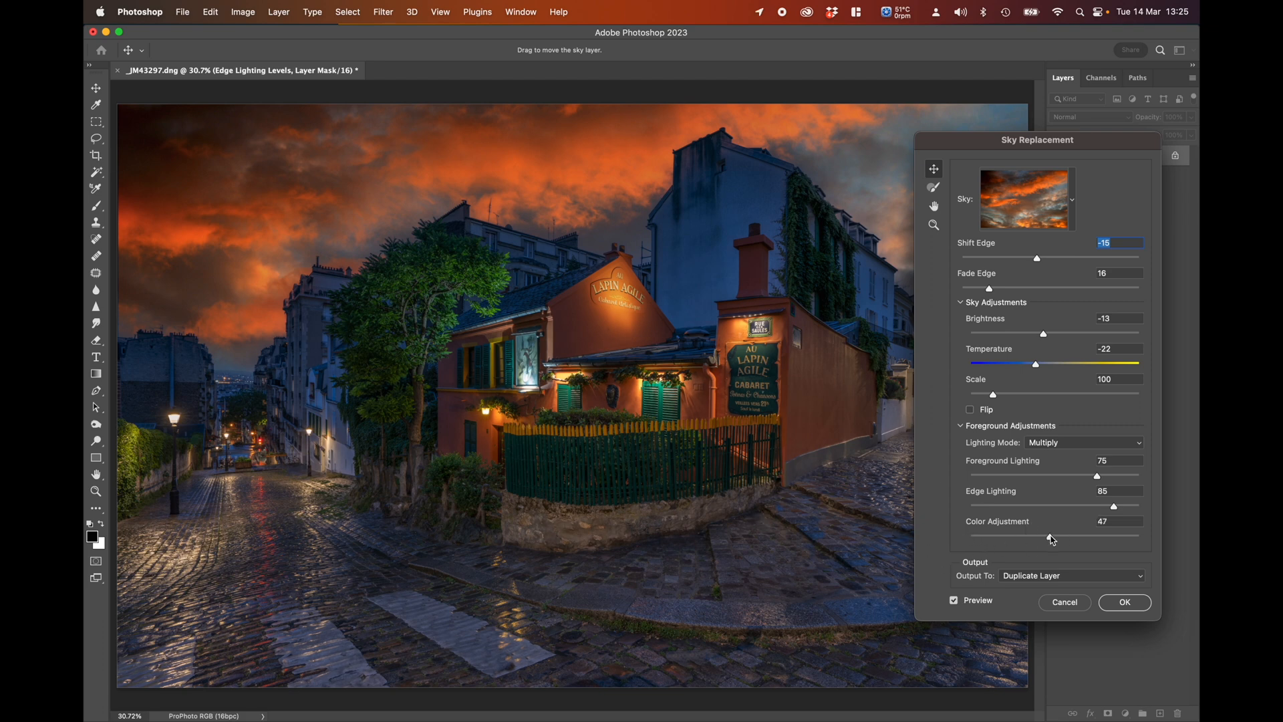
left_click_drag(1052, 540, 1038, 543)
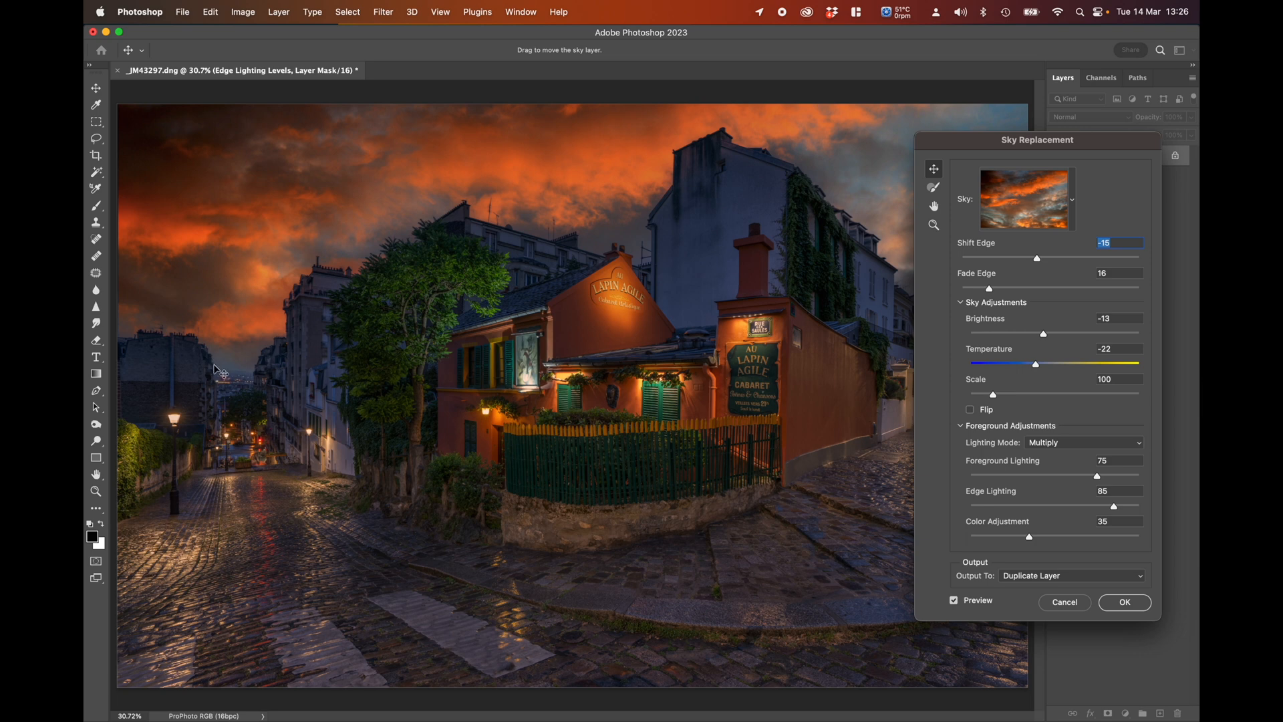
- Use the Sky Brush on the white building's edges, enlarging the brush to 800 pixels for the far roofline
left_click(934, 188)
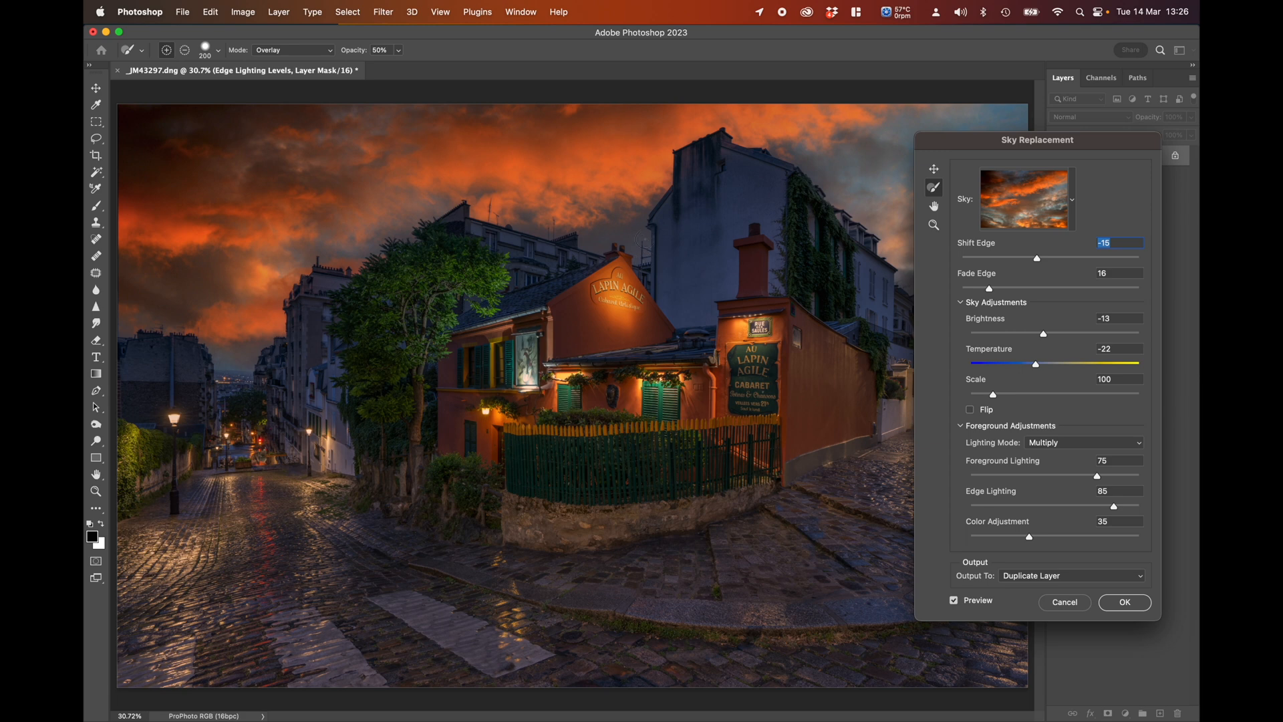
left_click_drag(648, 234, 684, 294)
left_click_drag(960, 155, 461, 209)
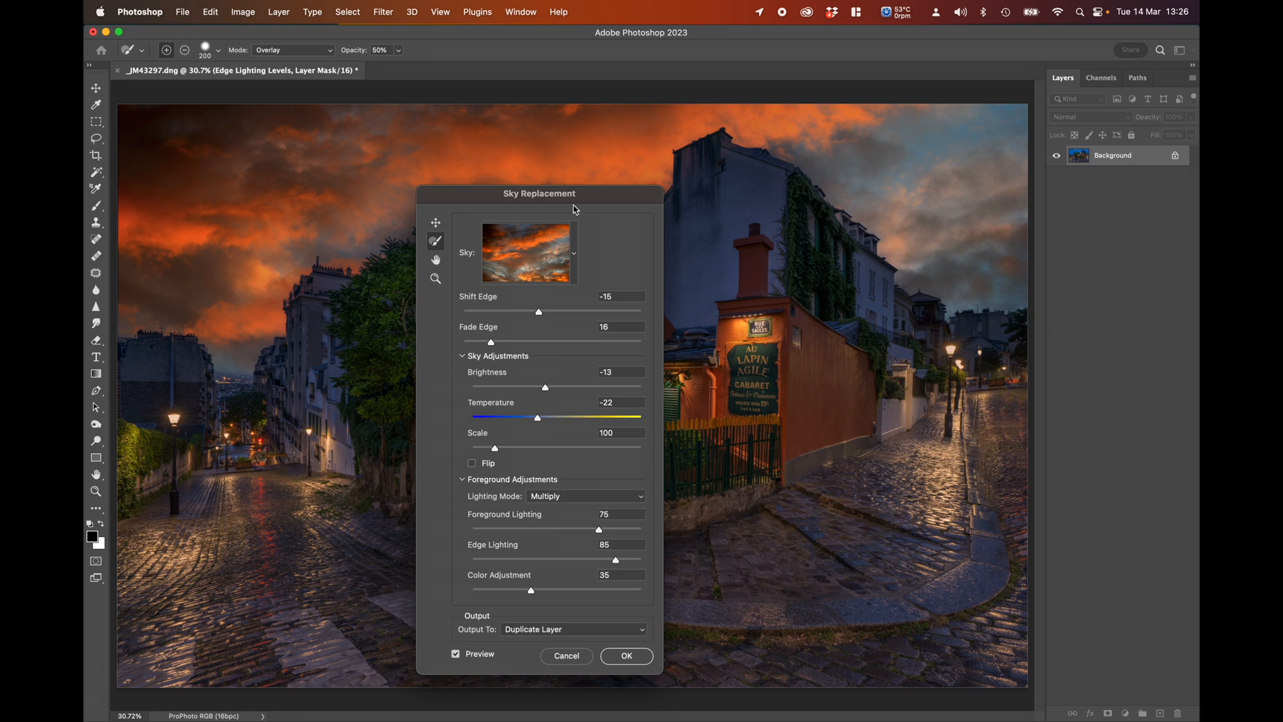
left_click_drag(584, 198, 697, 195)
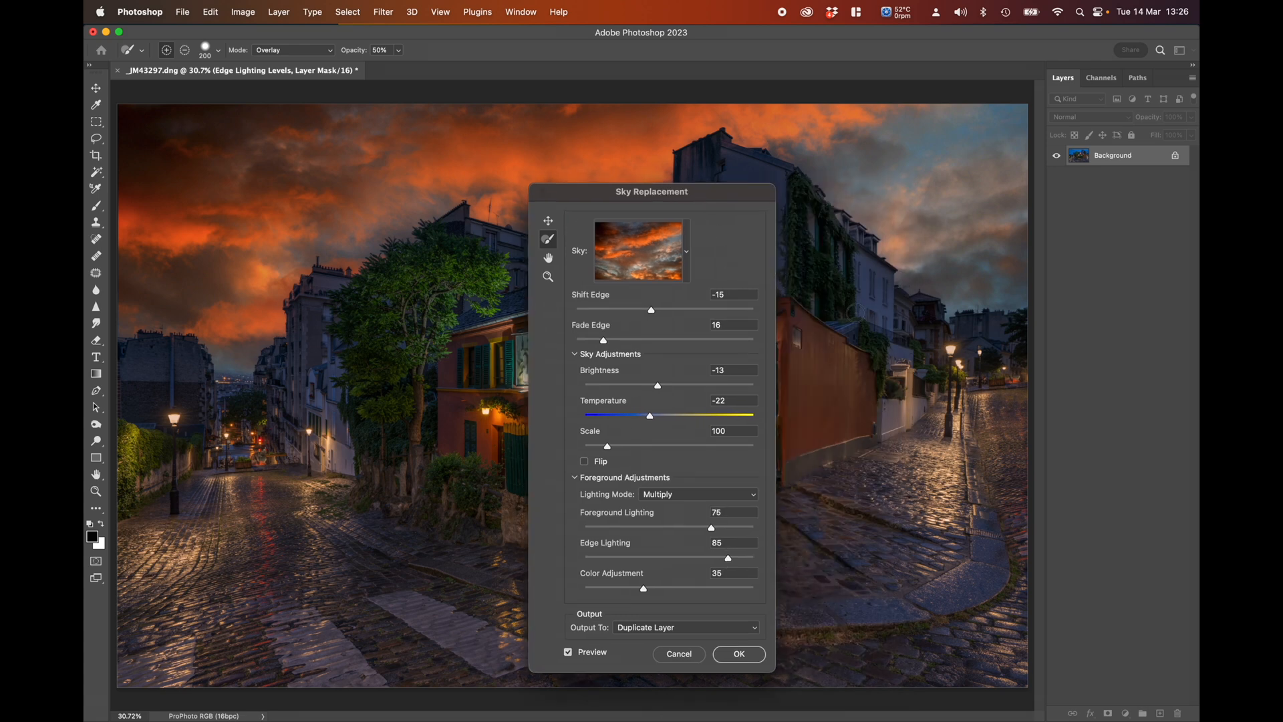
key("bracketright")
key("bracketright")
key("bracketright")
key("bracketright")
key("bracketright")
key("bracketright")
key("bracketright")
left_click(883, 267)
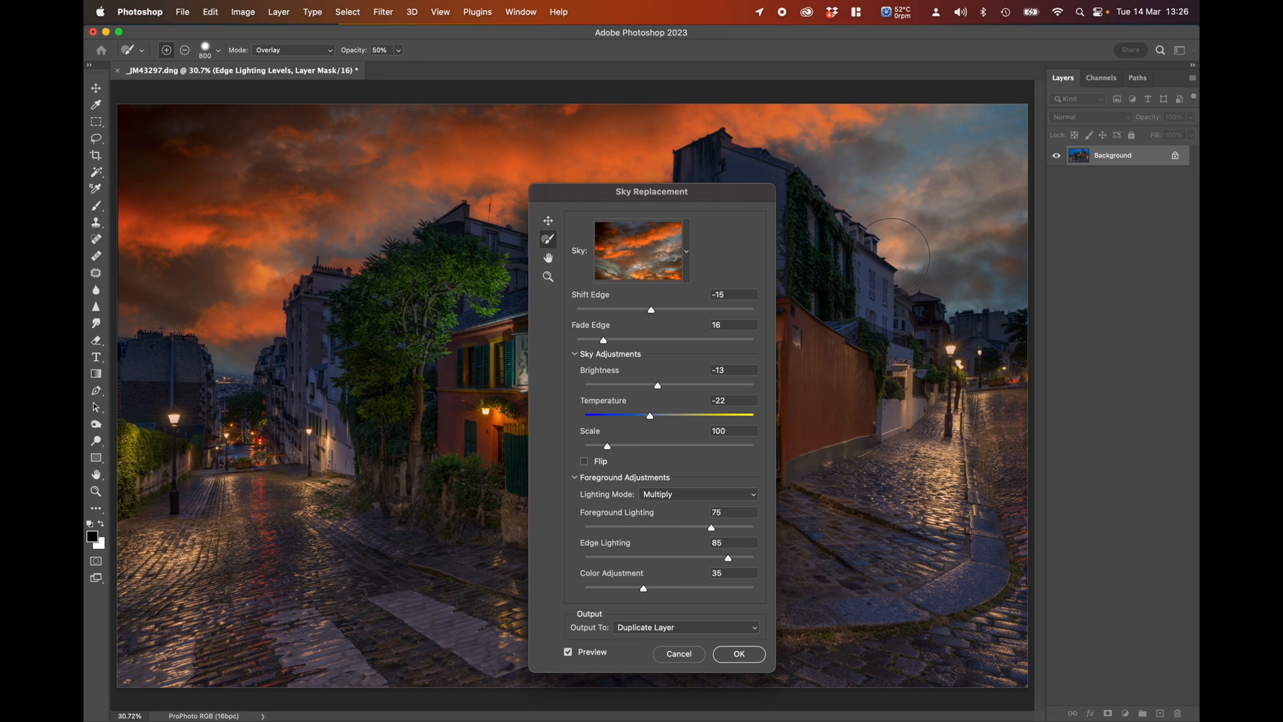
- Reduce the Sky Brush size to 400 pixels
key("bracketleft")
key("bracketleft")
key("bracketleft")
key("bracketleft")
left_click_drag(690, 190, 1054, 207)
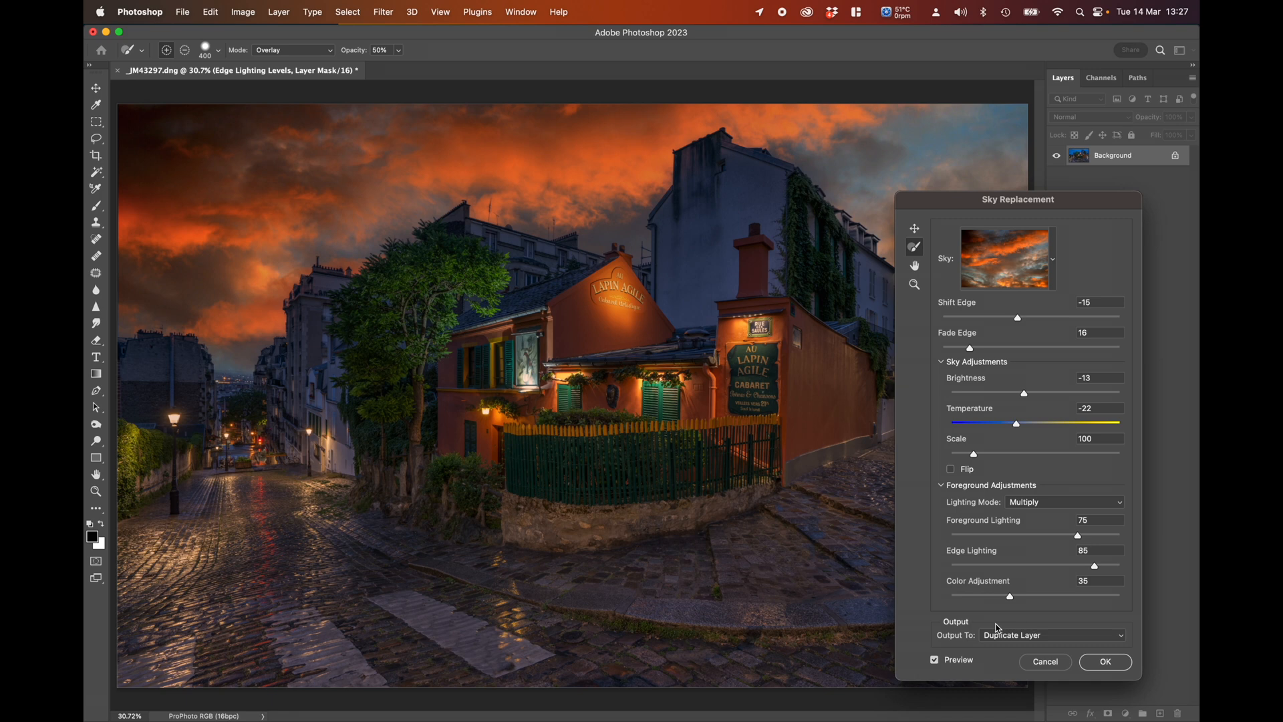
- Apply the sky replacement with its output going to a duplicate layer
left_click(1031, 638)
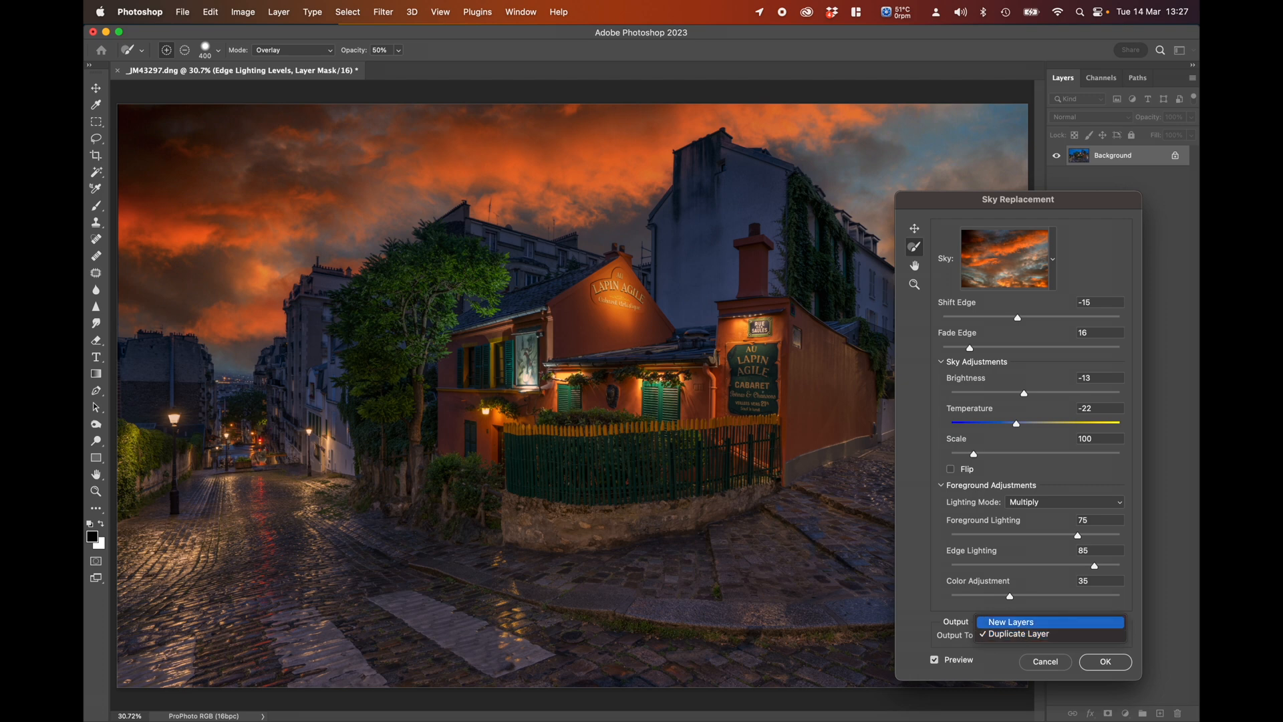
left_click(1023, 635)
left_click(1104, 662)
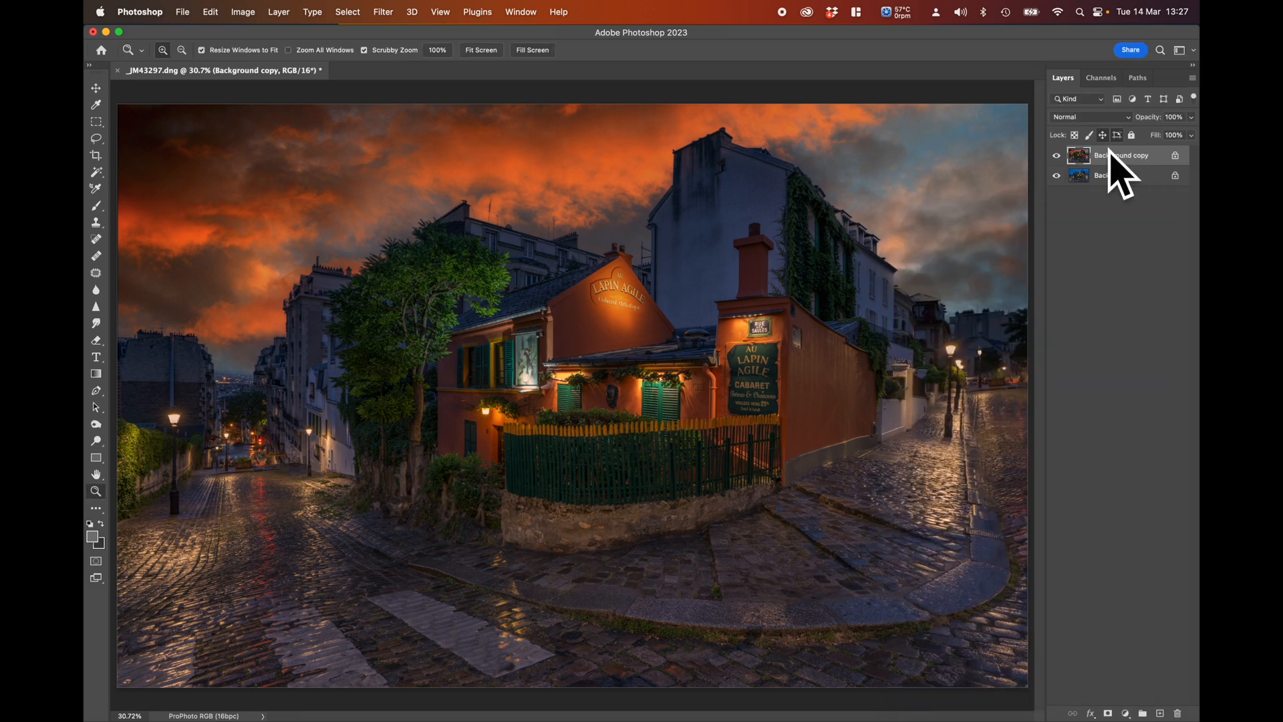
- Delete the original Background layer beneath the sky replacement copy
left_click(1056, 176)
right_click(1110, 179)
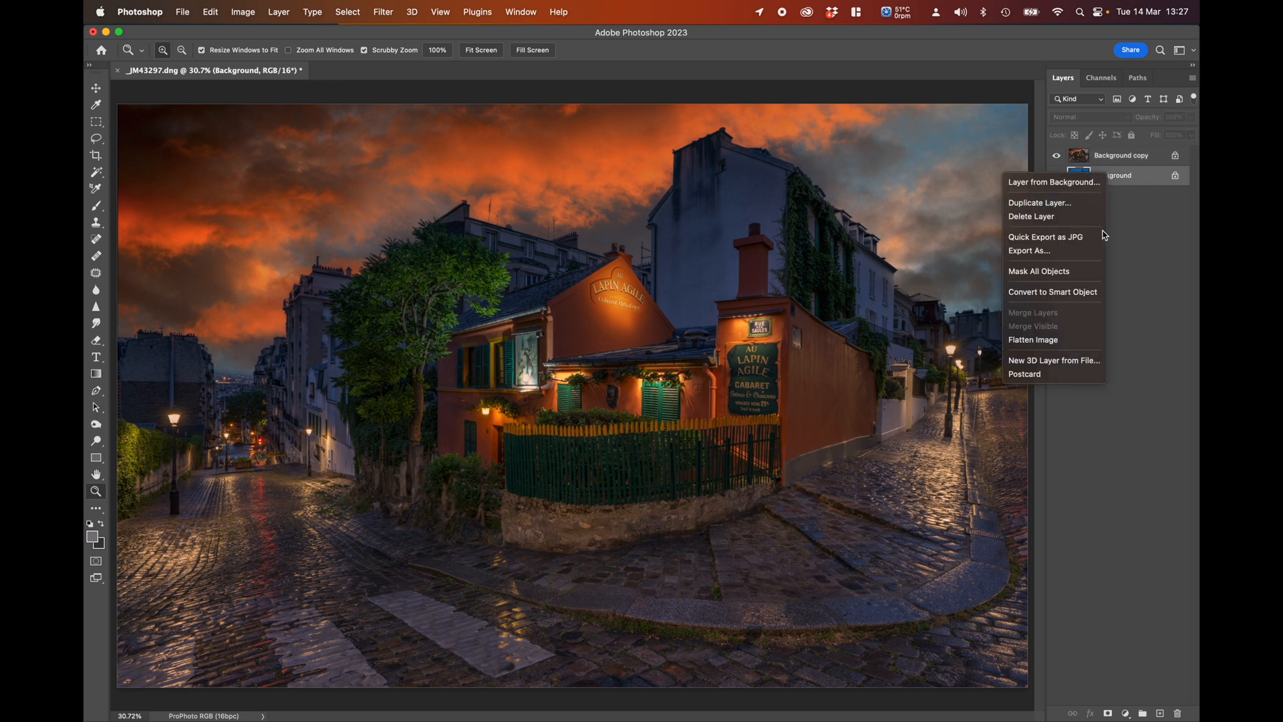
left_click(1038, 219)
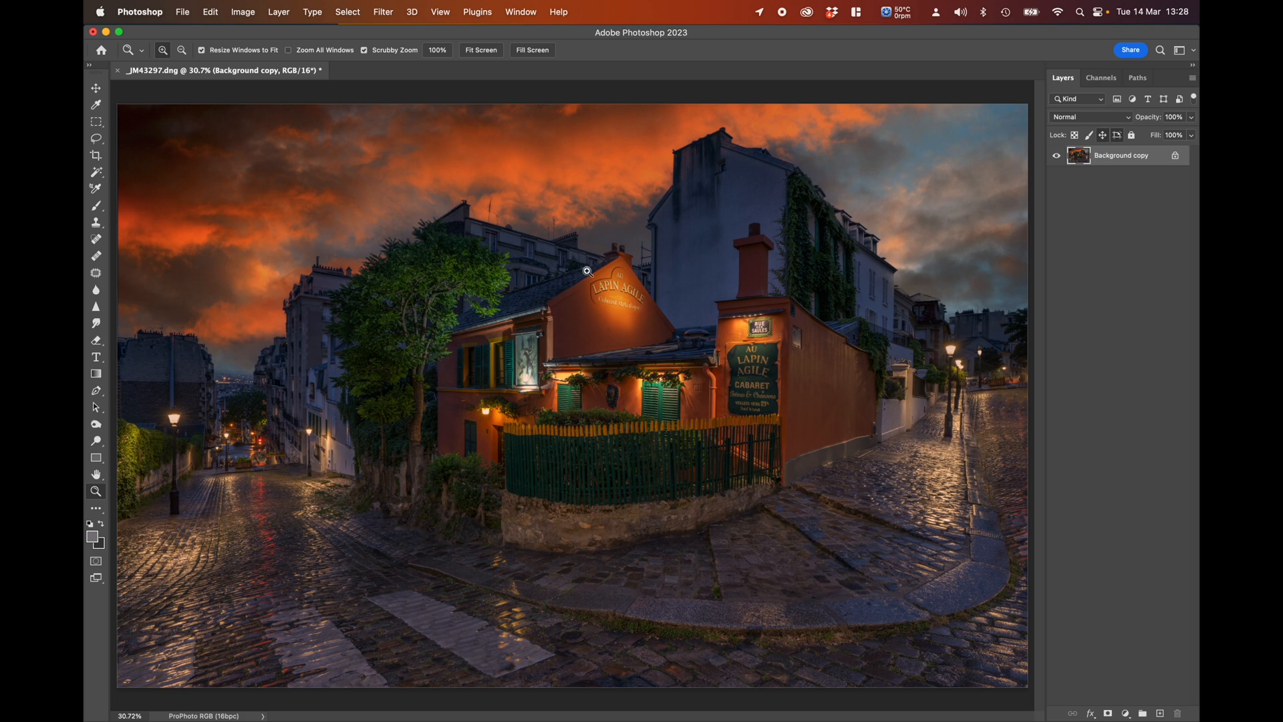
- Close the photo with its changes saved, and switch to Lightroom Classic to view the edited TIFF
left_click(210, 13)
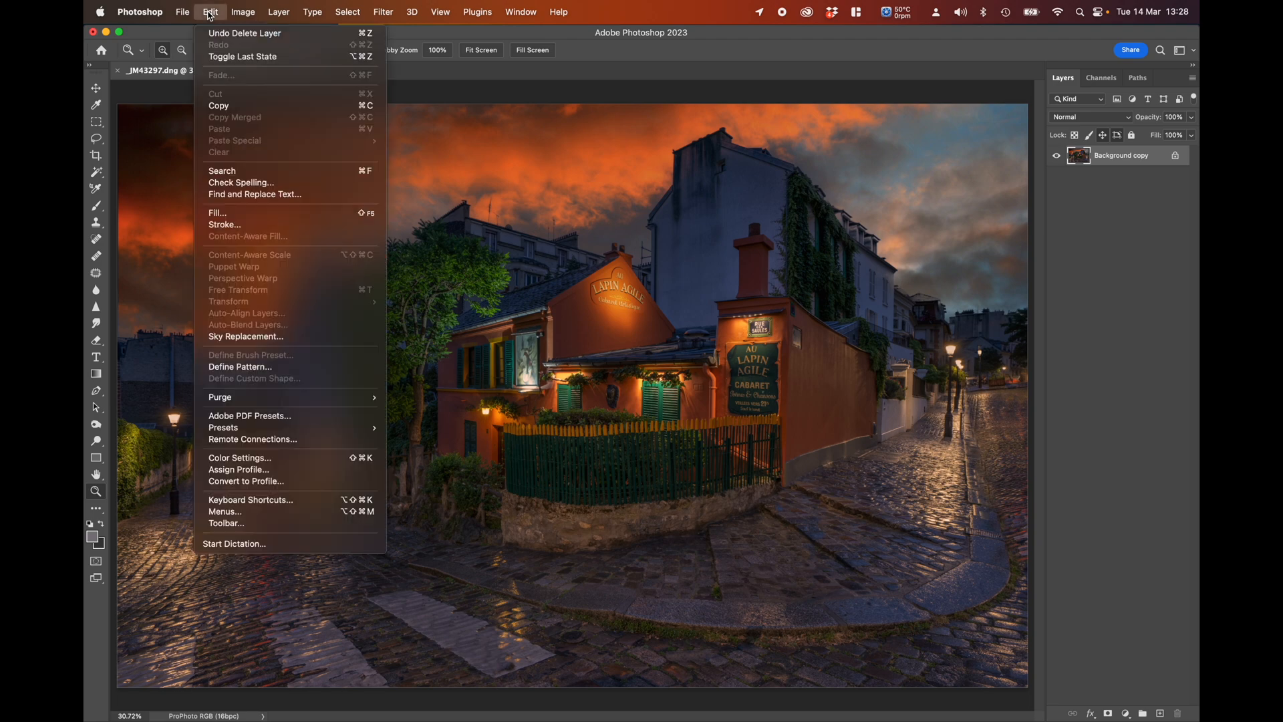
mouse_move(187, 14)
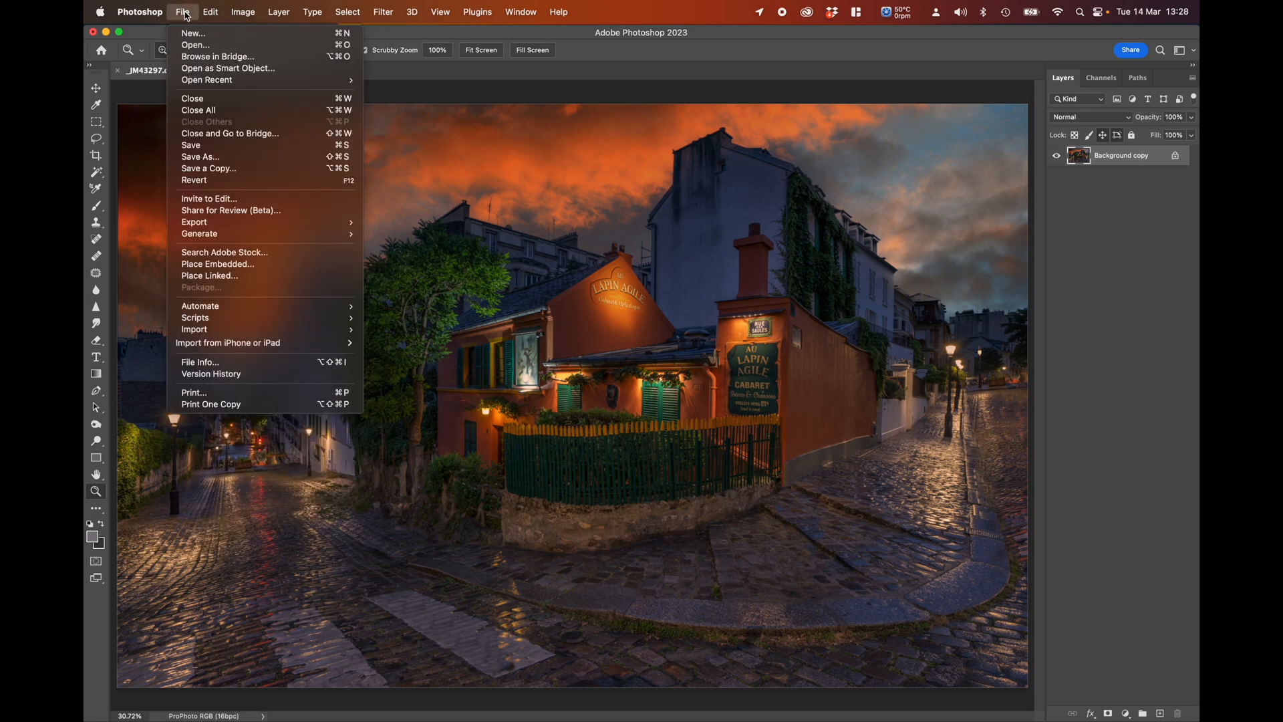
left_click(204, 100)
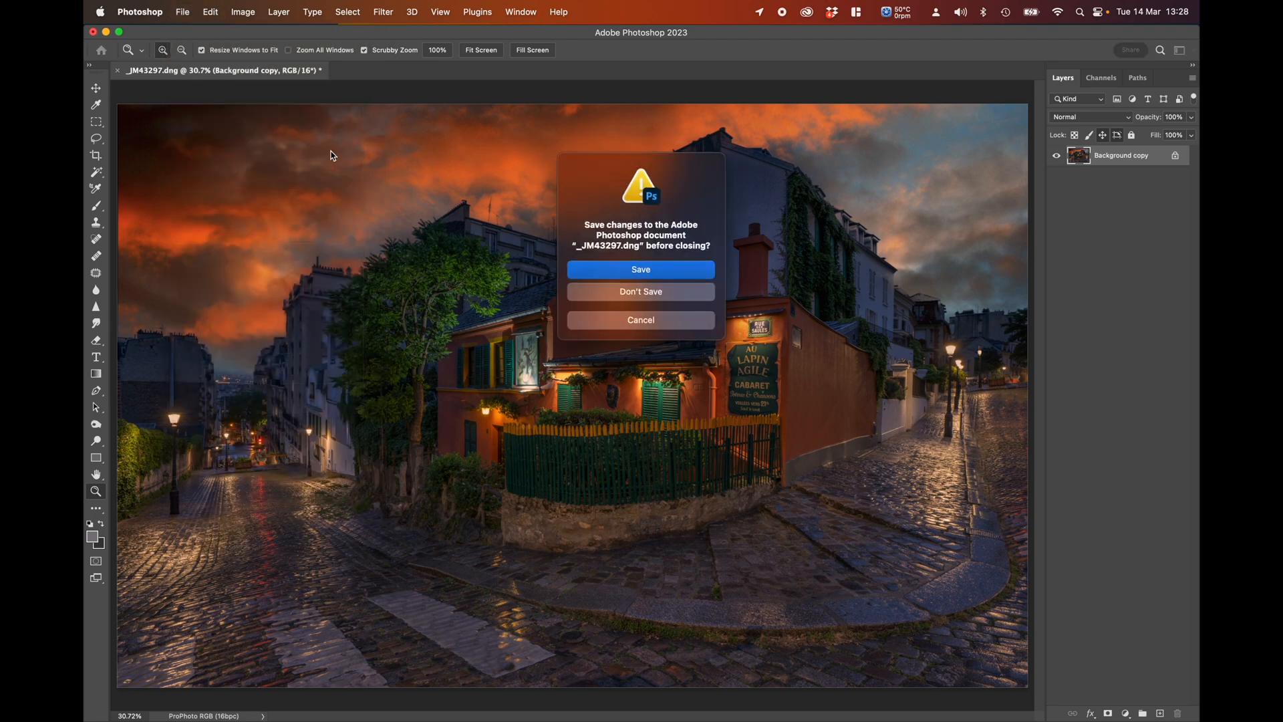
left_click(643, 270)
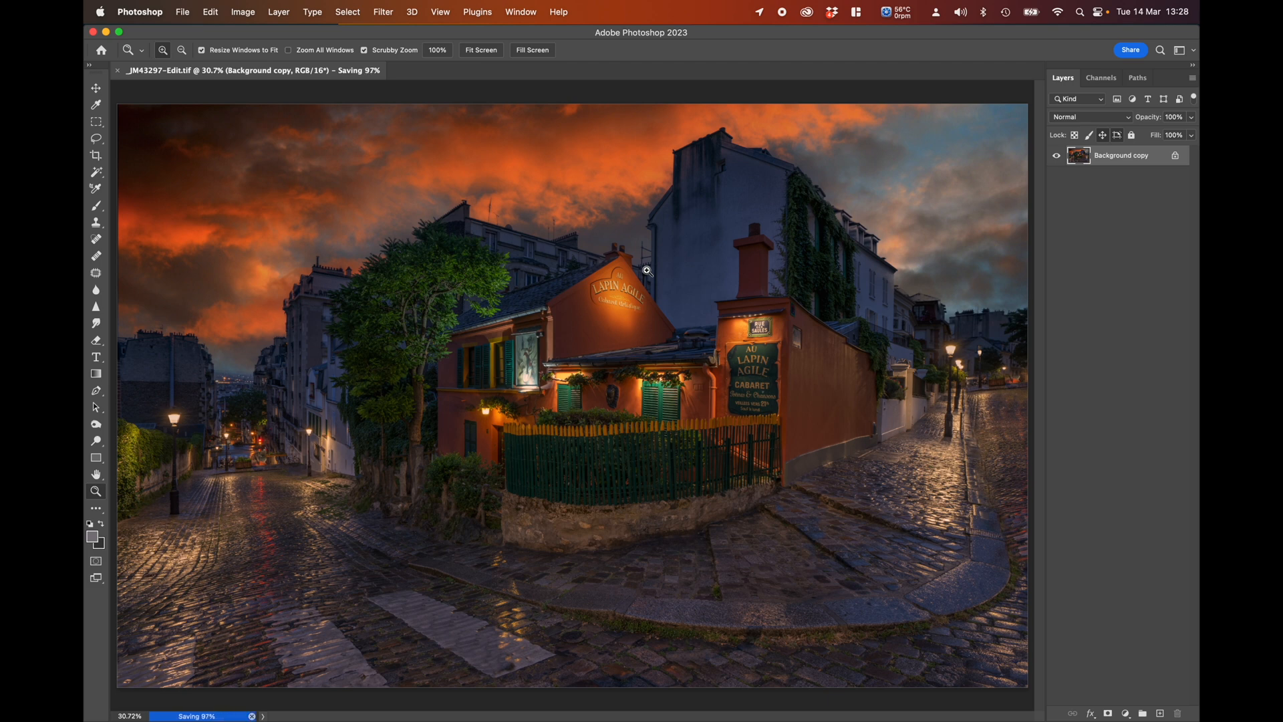
key("super+w")
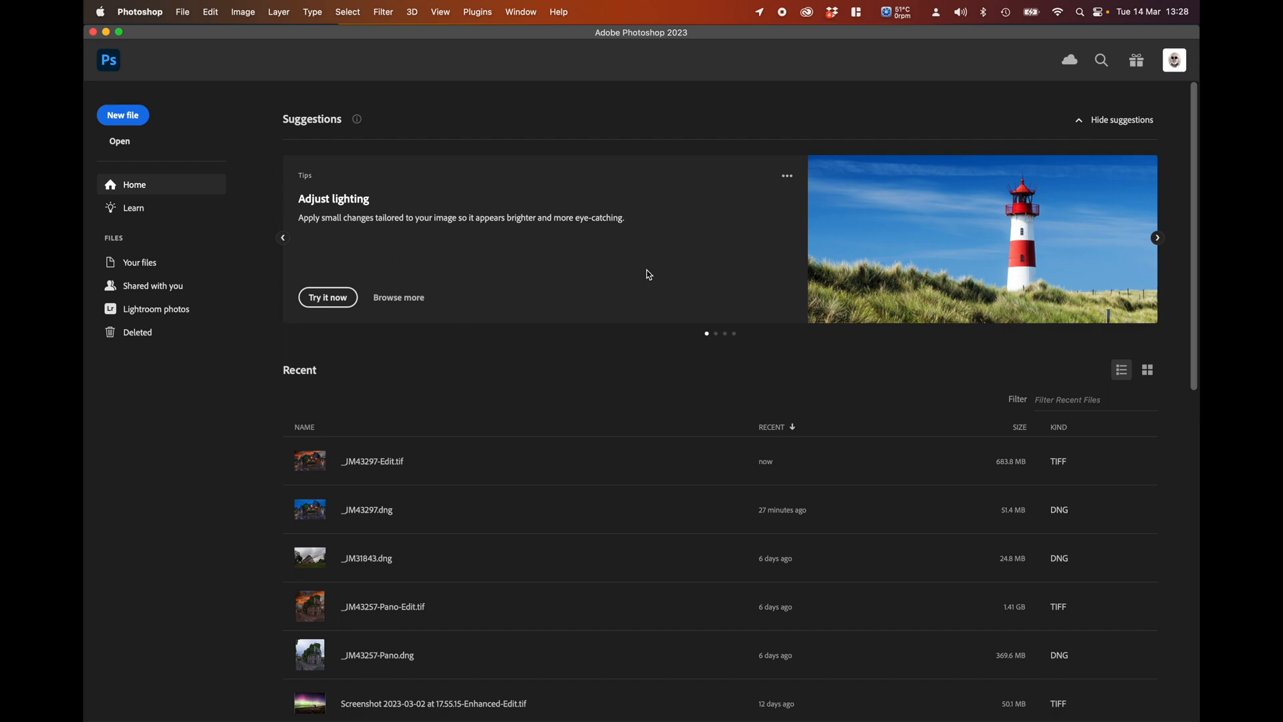
left_click(862, 698)
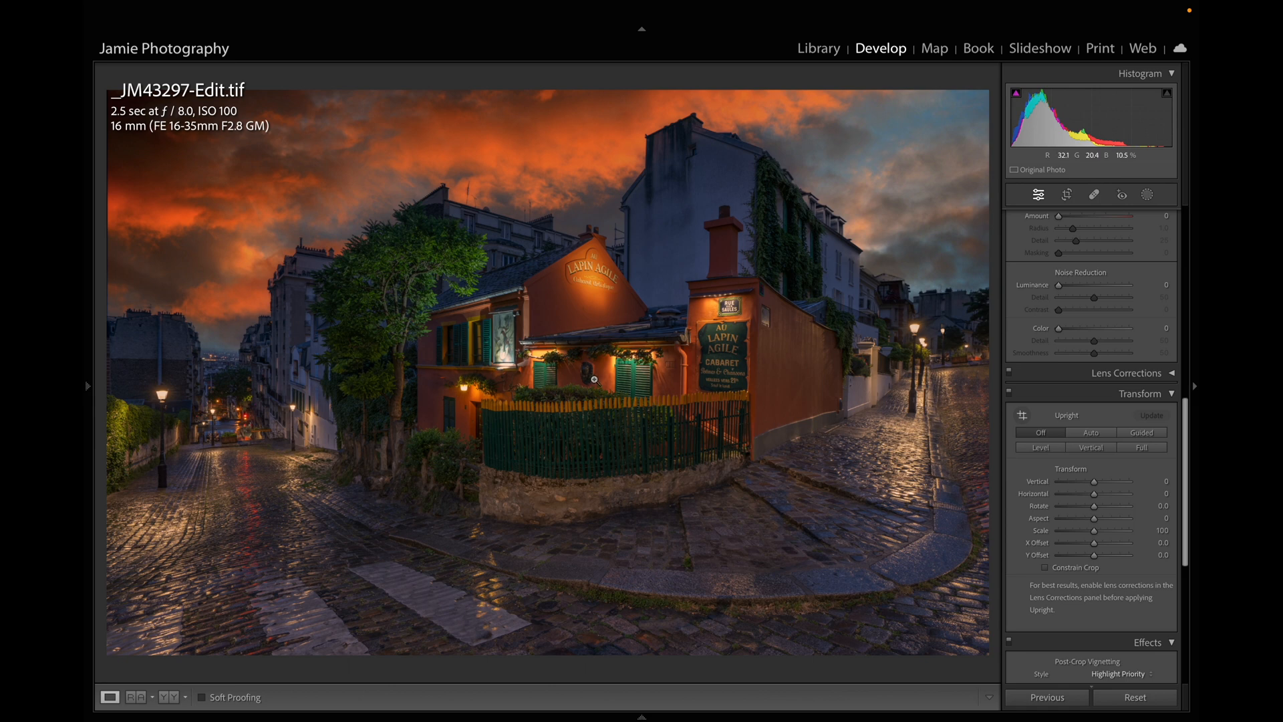
- Lower the photo's Exposure to -0.50 and raise its Shadows to +29
mouse_move(641, 716)
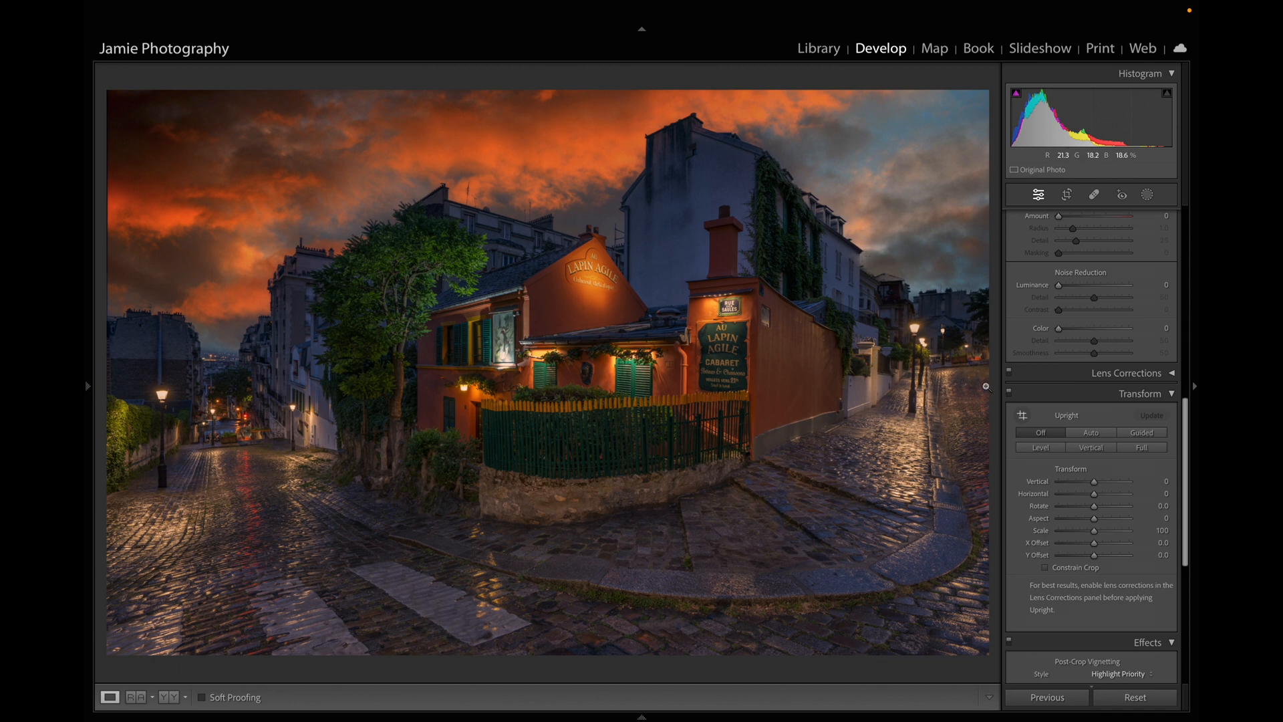
scroll(1064, 401, "up", 3)
scroll(1064, 426, "up", 10)
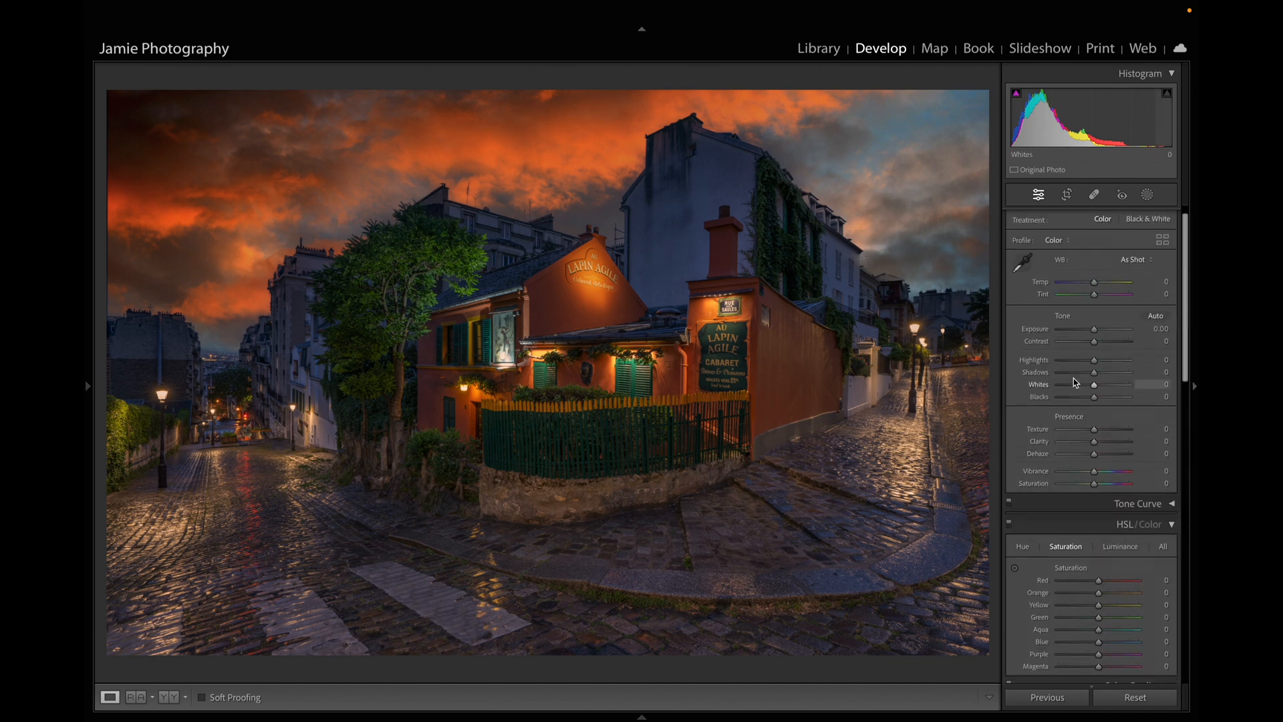
left_click_drag(1096, 351, 1091, 348)
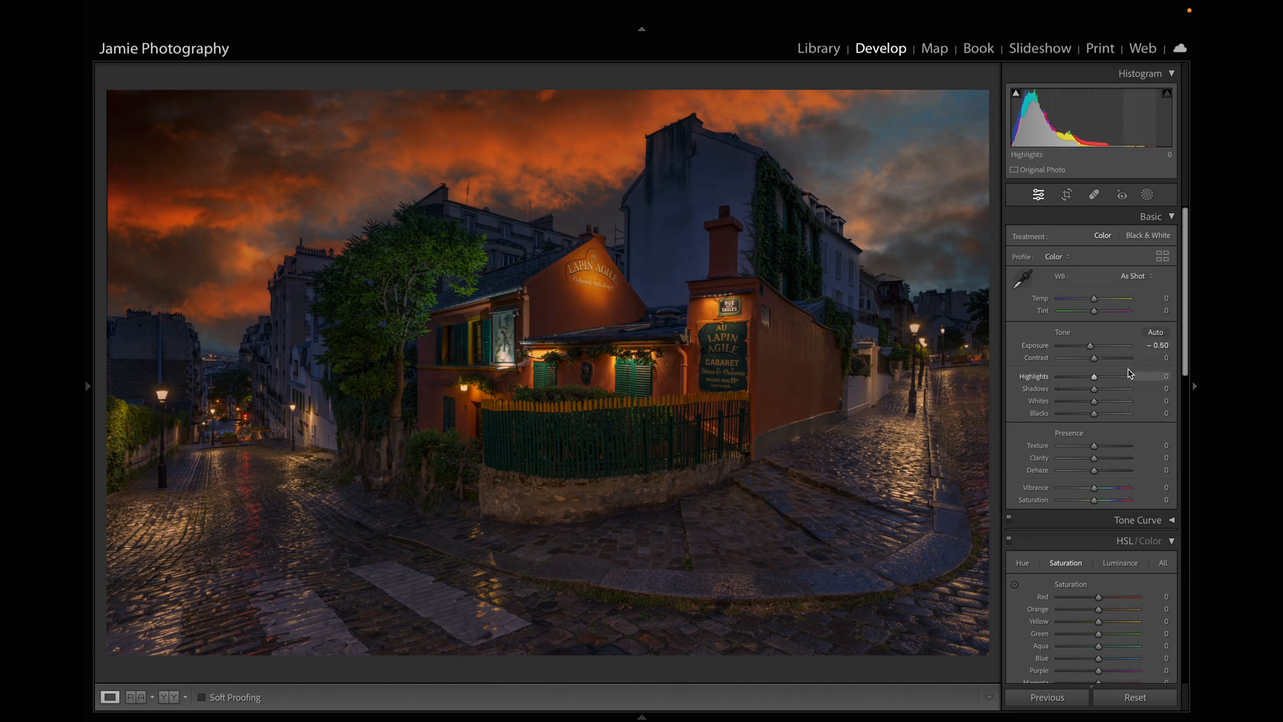
left_click_drag(1095, 393, 1104, 395)
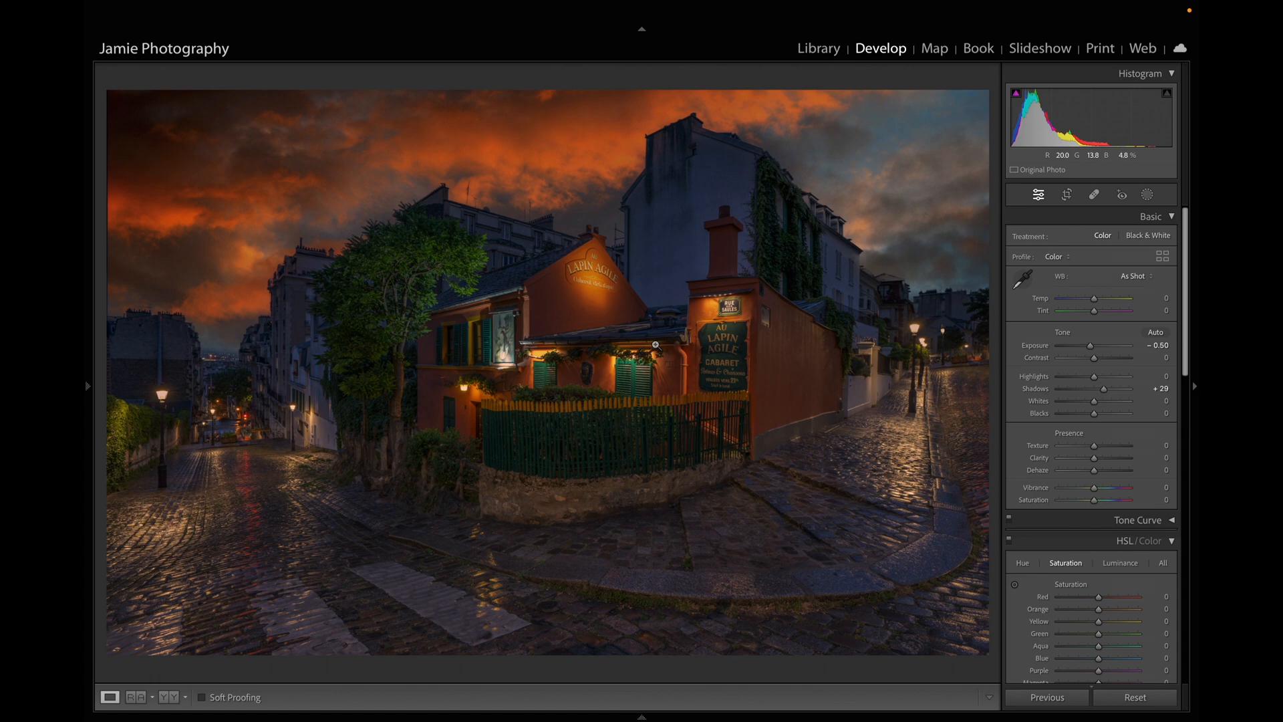
- Send the photo to Luminar 4 for editing as a copy with Lightroom adjustments
right_click(614, 305)
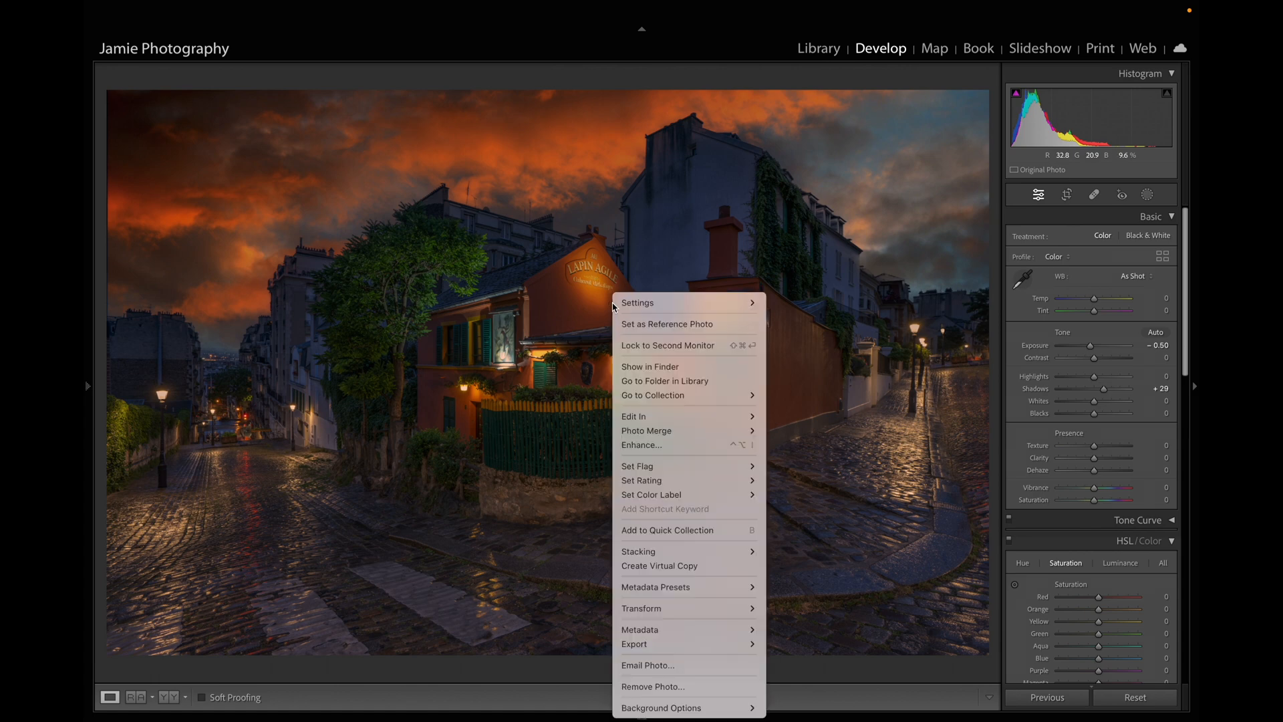
mouse_move(668, 417)
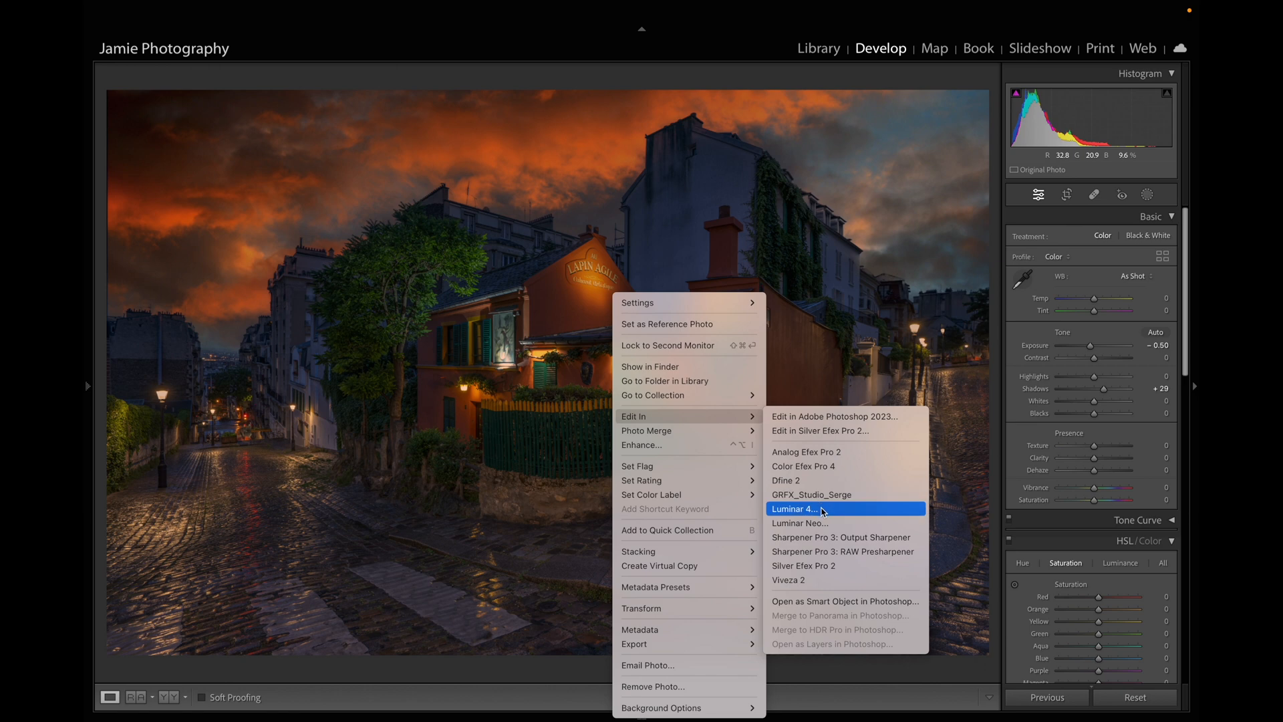
left_click(823, 512)
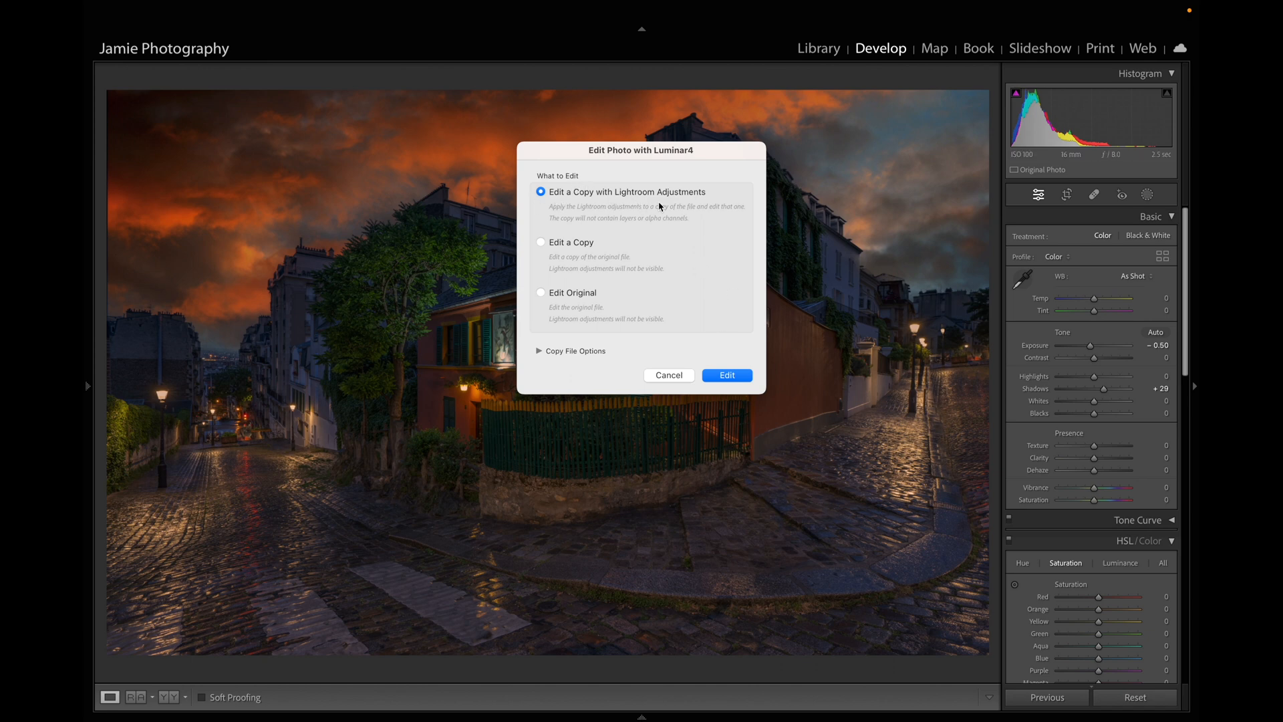
left_click(717, 378)
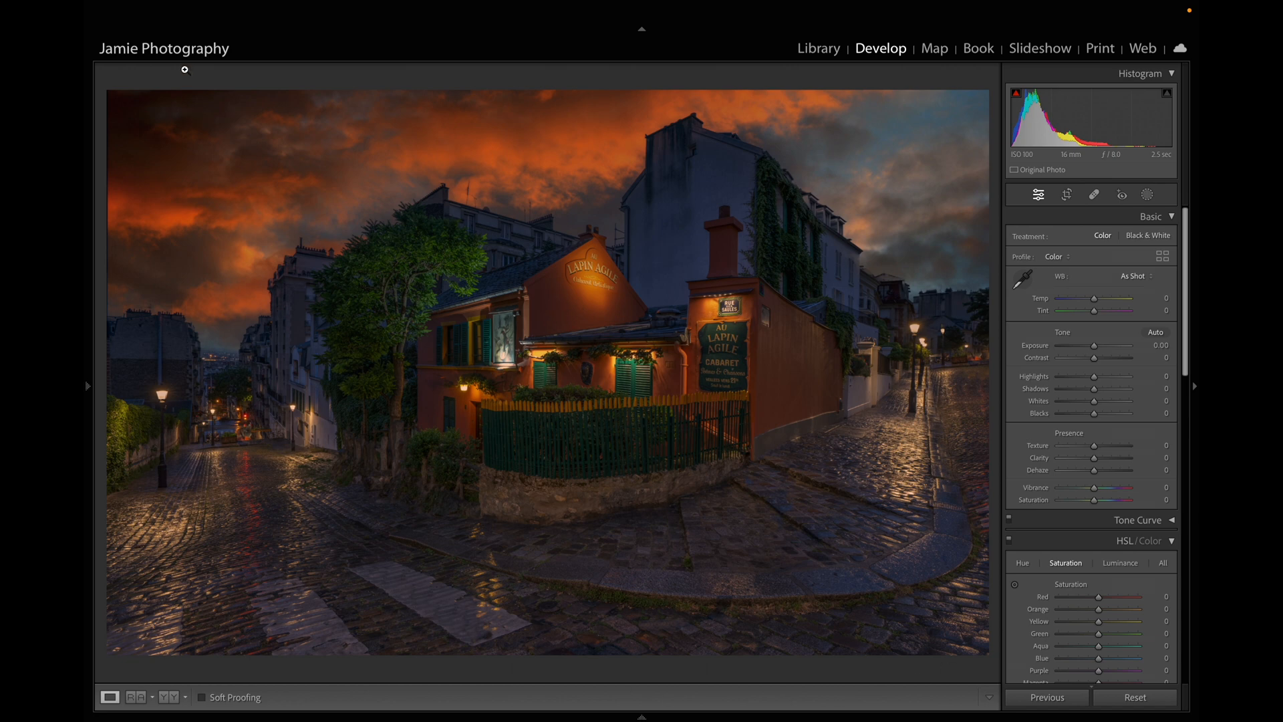
mouse_move(175, 41)
left_click(118, 33)
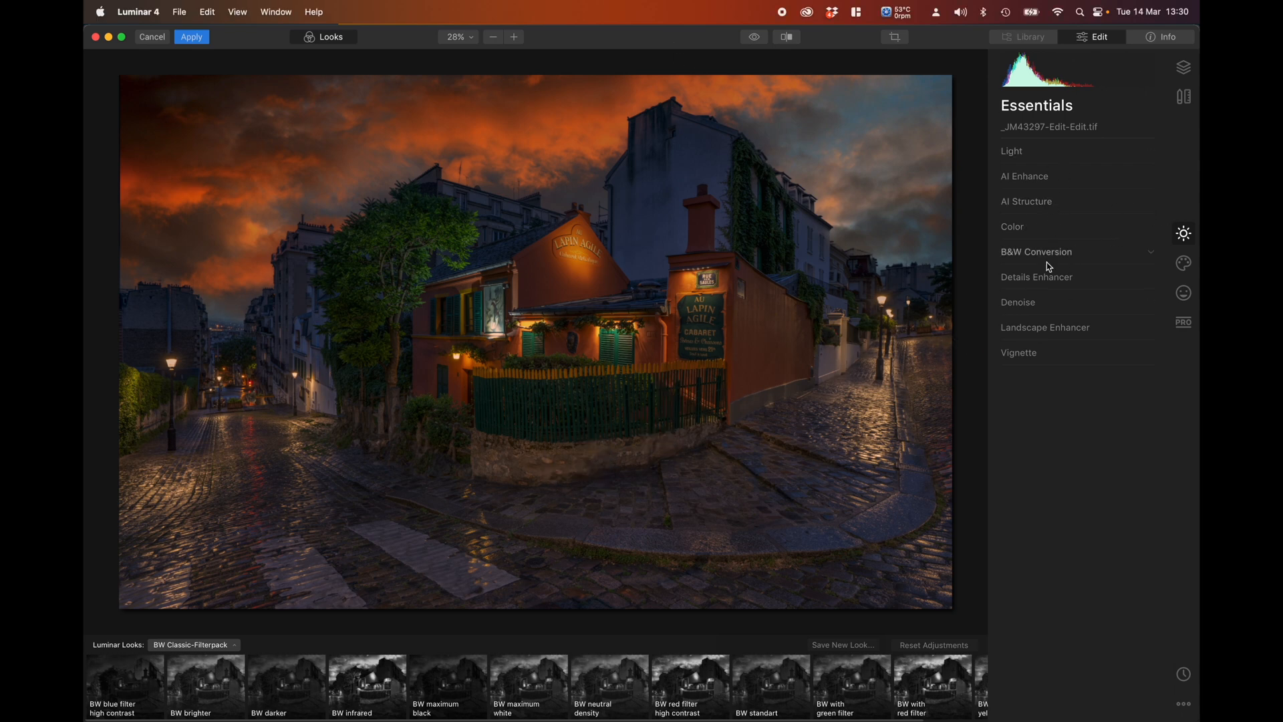
- In AI Enhance, set AI Accent to 12 and AI Sky Enhancer to 6
left_click(1032, 189)
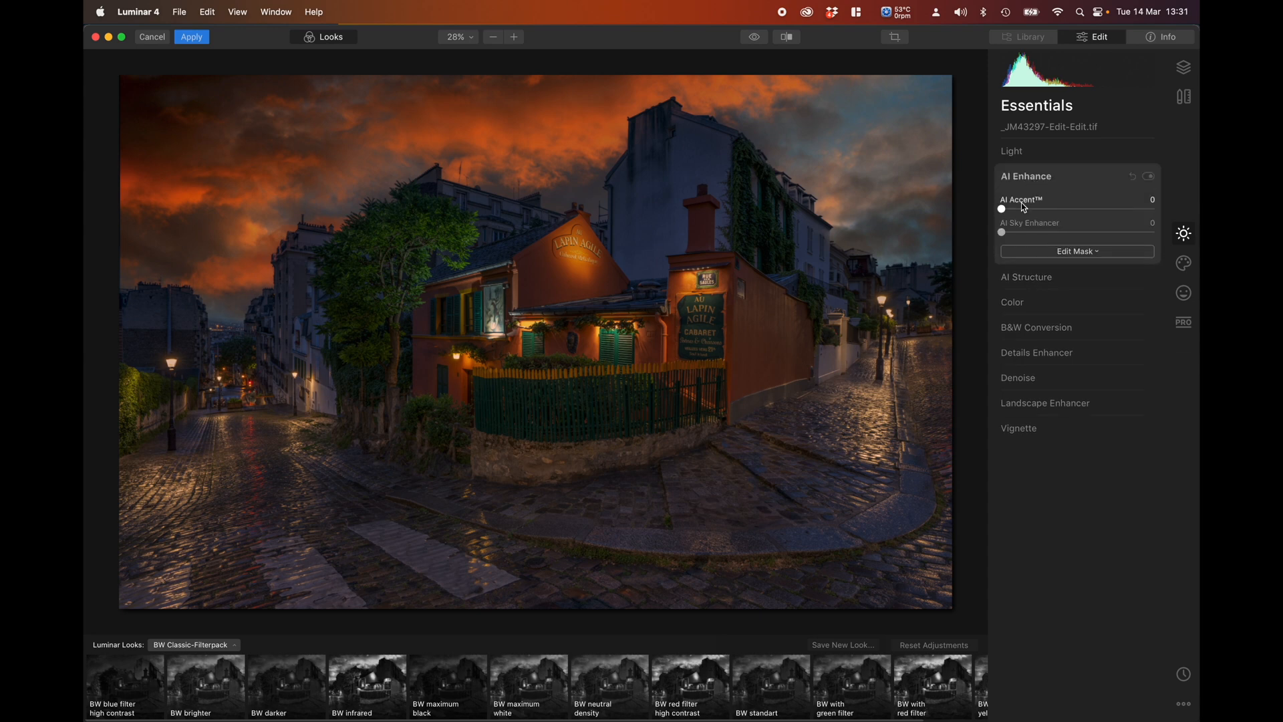
left_click(1043, 210)
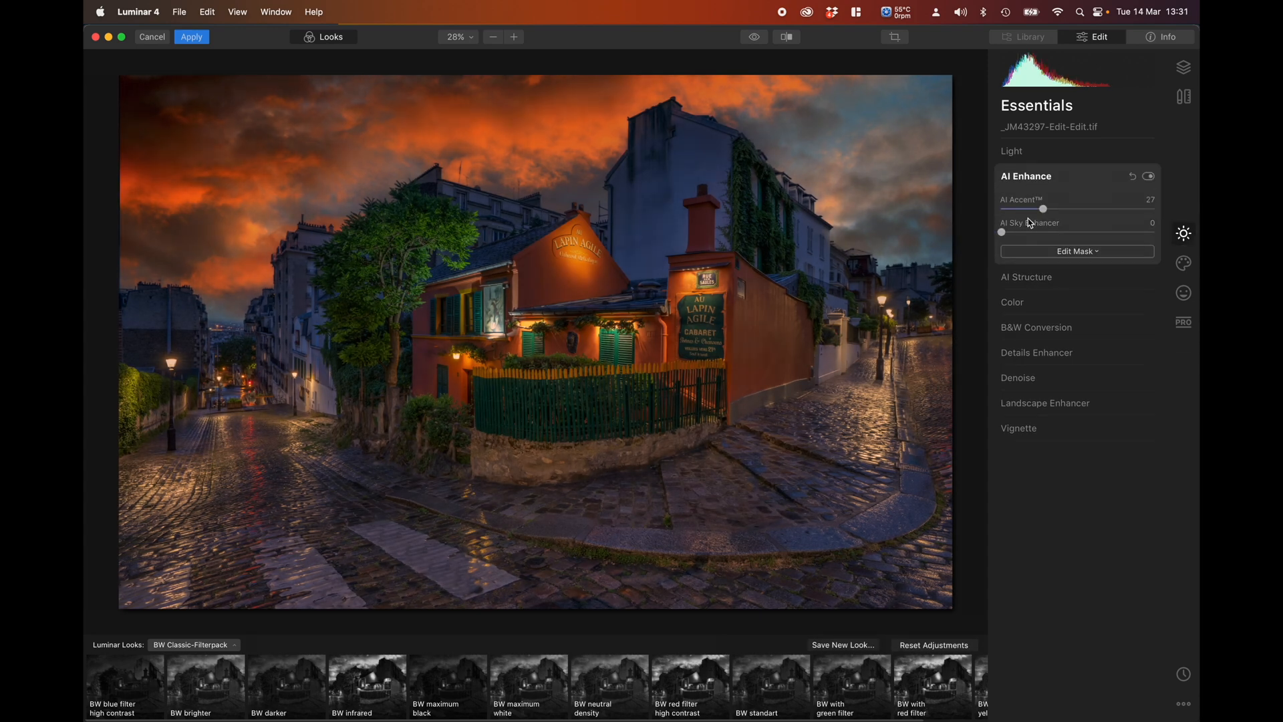
left_click_drag(1037, 232, 988, 231)
double_click(1041, 210)
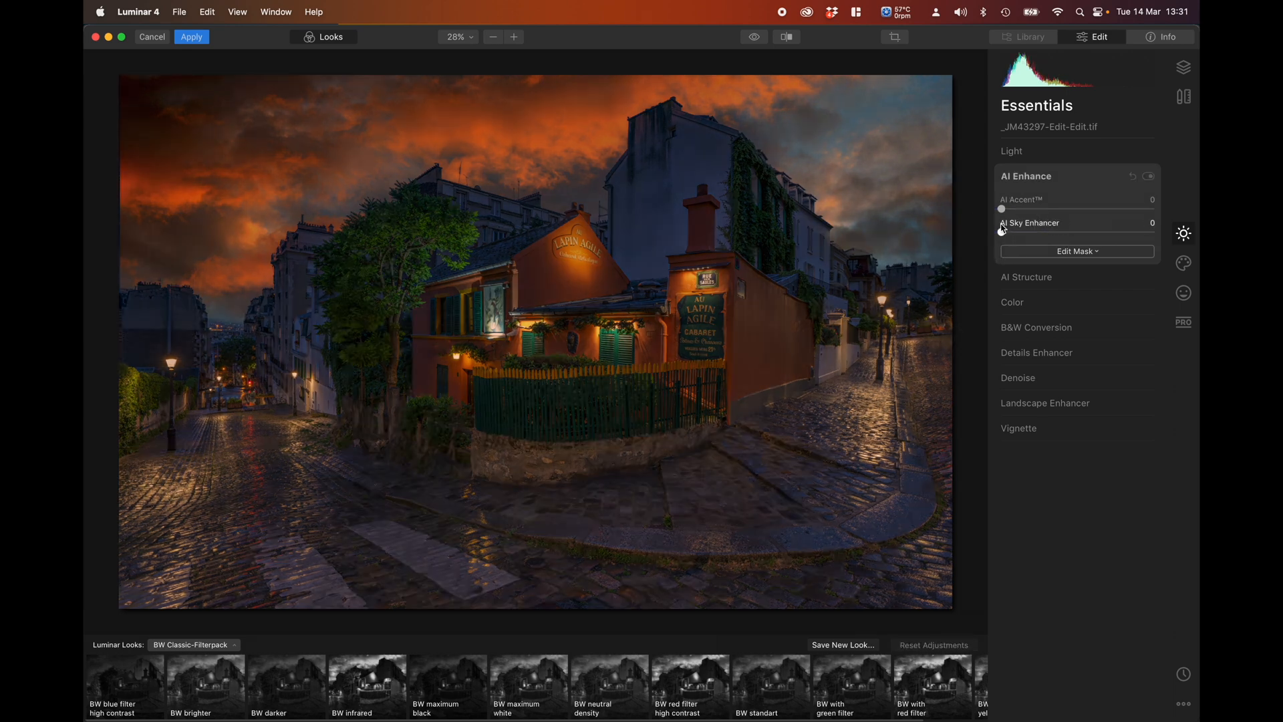
left_click(1041, 210)
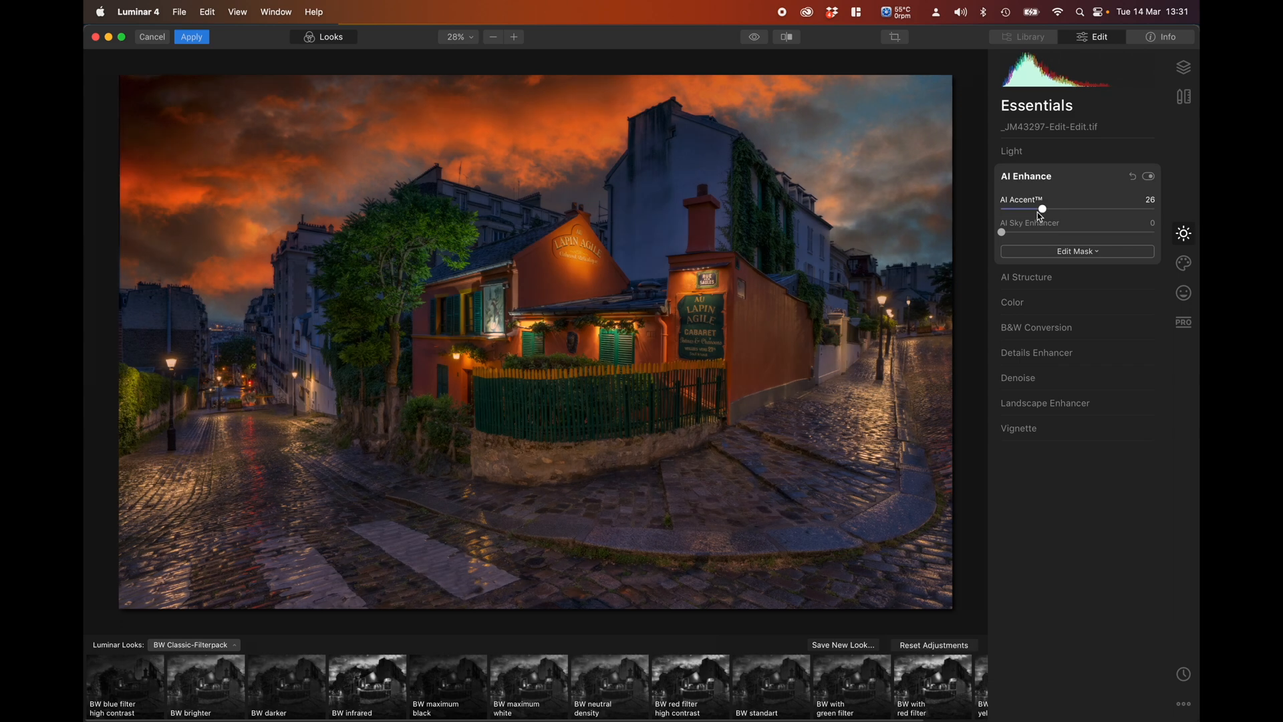
left_click_drag(1042, 213, 1020, 238)
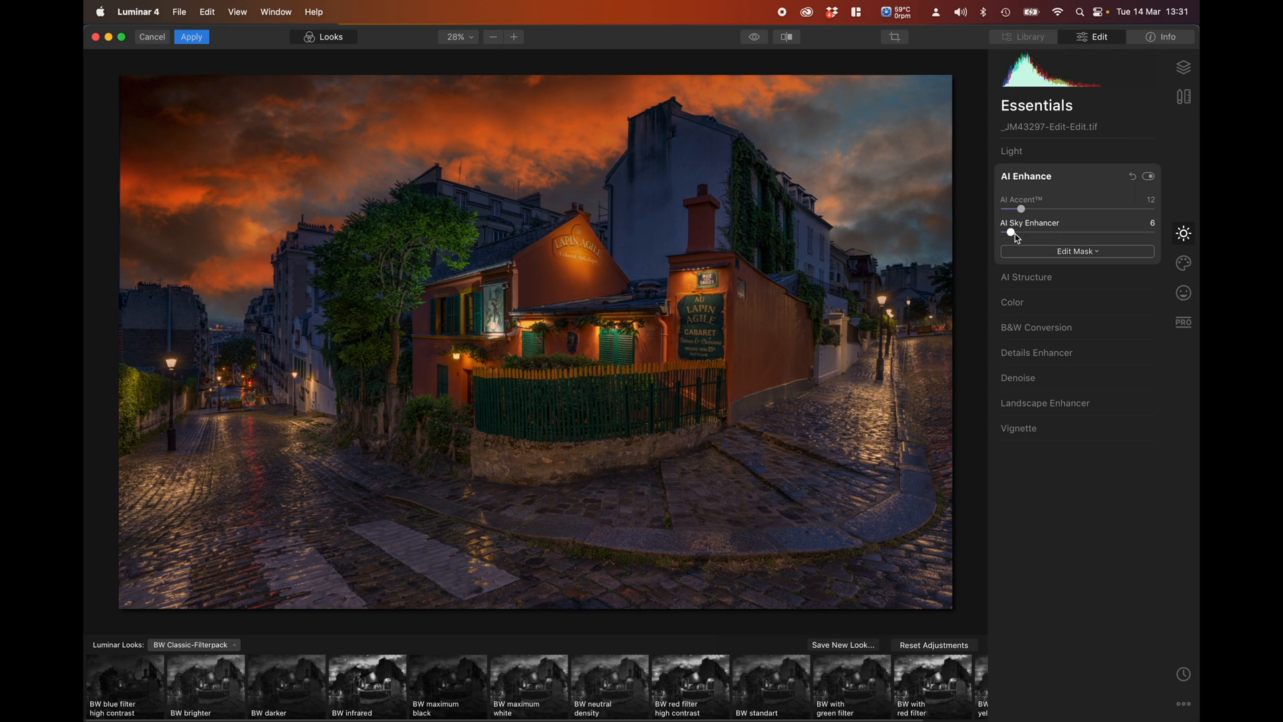
- Open the AI Structure adjustment settings for the photo
left_click(1047, 278)
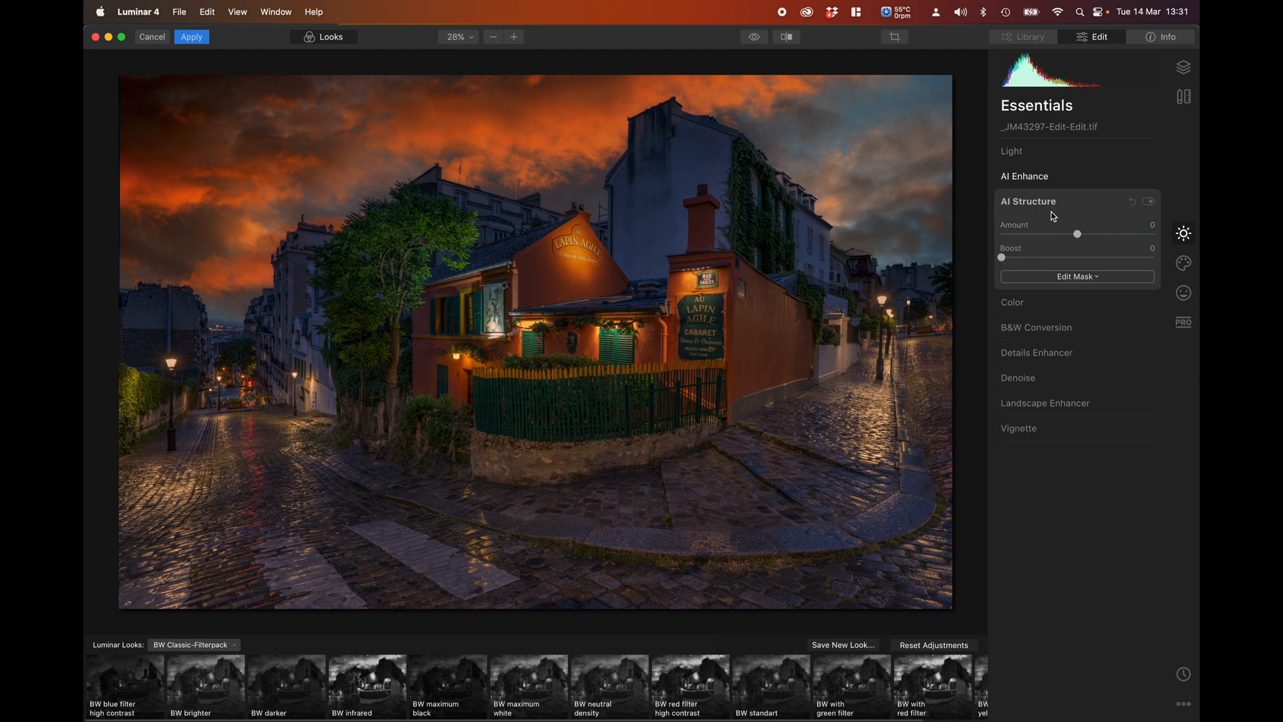
- Set the AI Structure amount to 14 and add a low Boost
left_click(1103, 235)
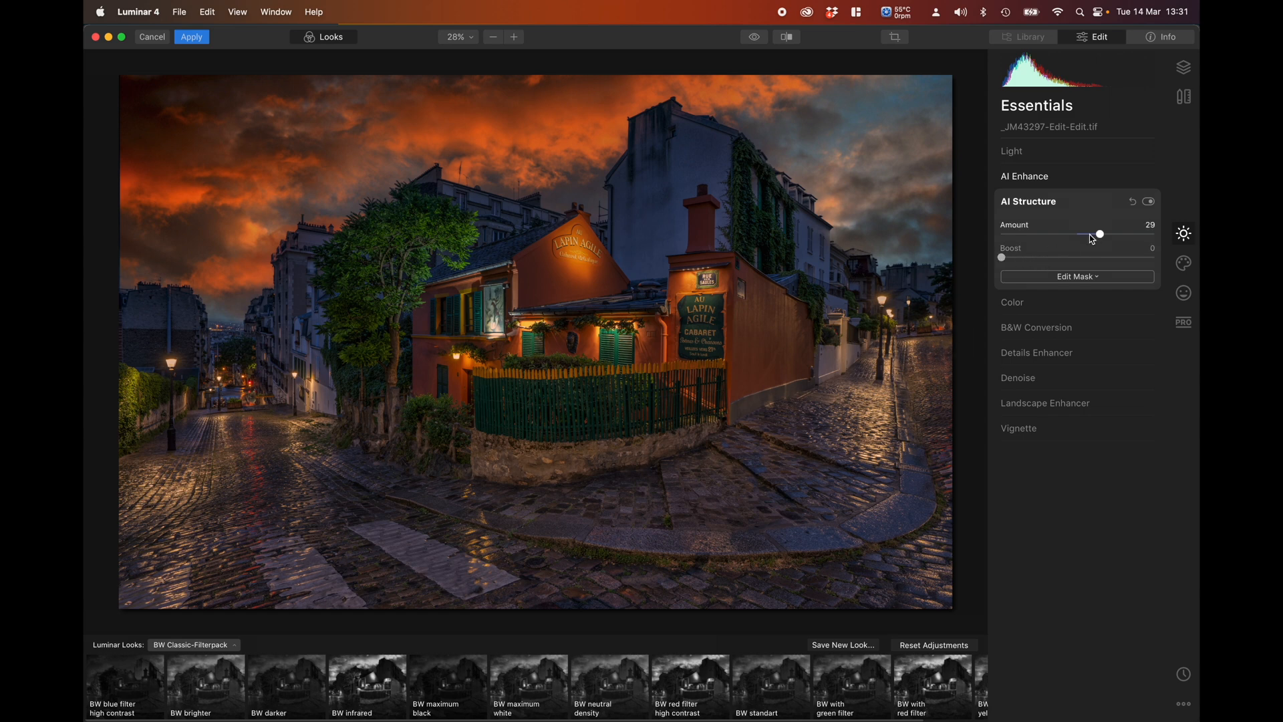
left_click_drag(1091, 239, 1091, 239)
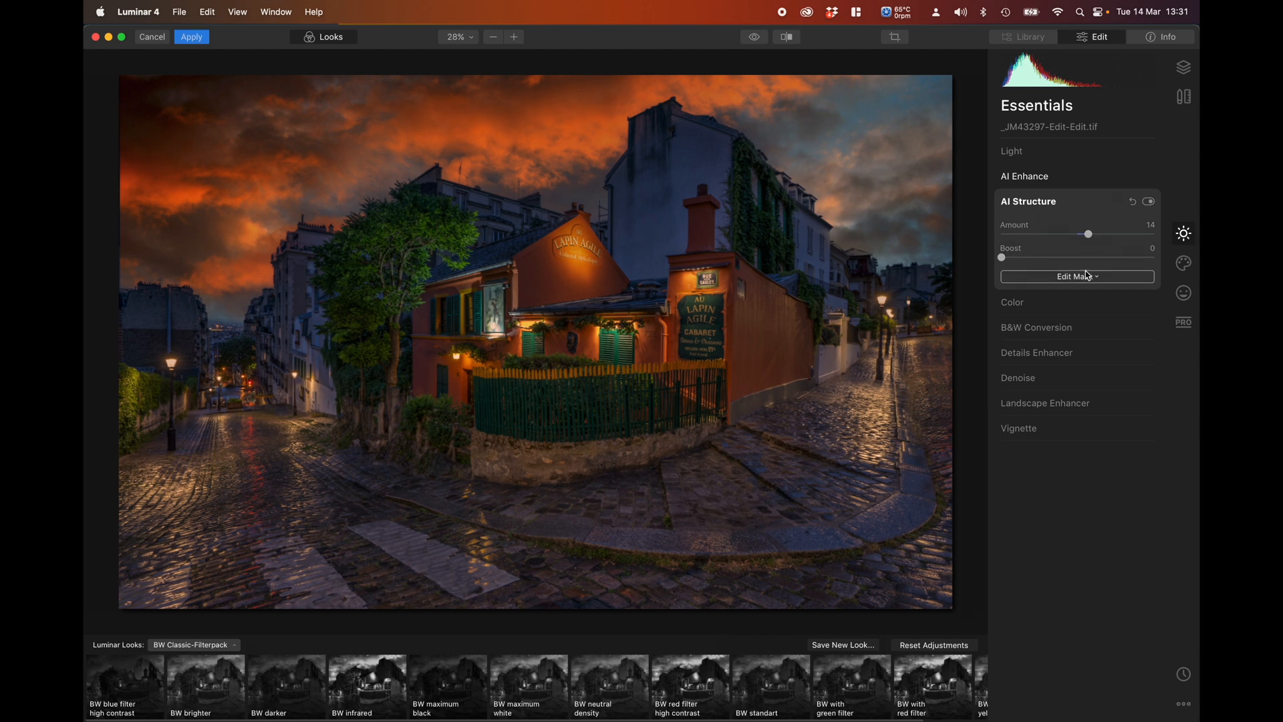
left_click(1105, 261)
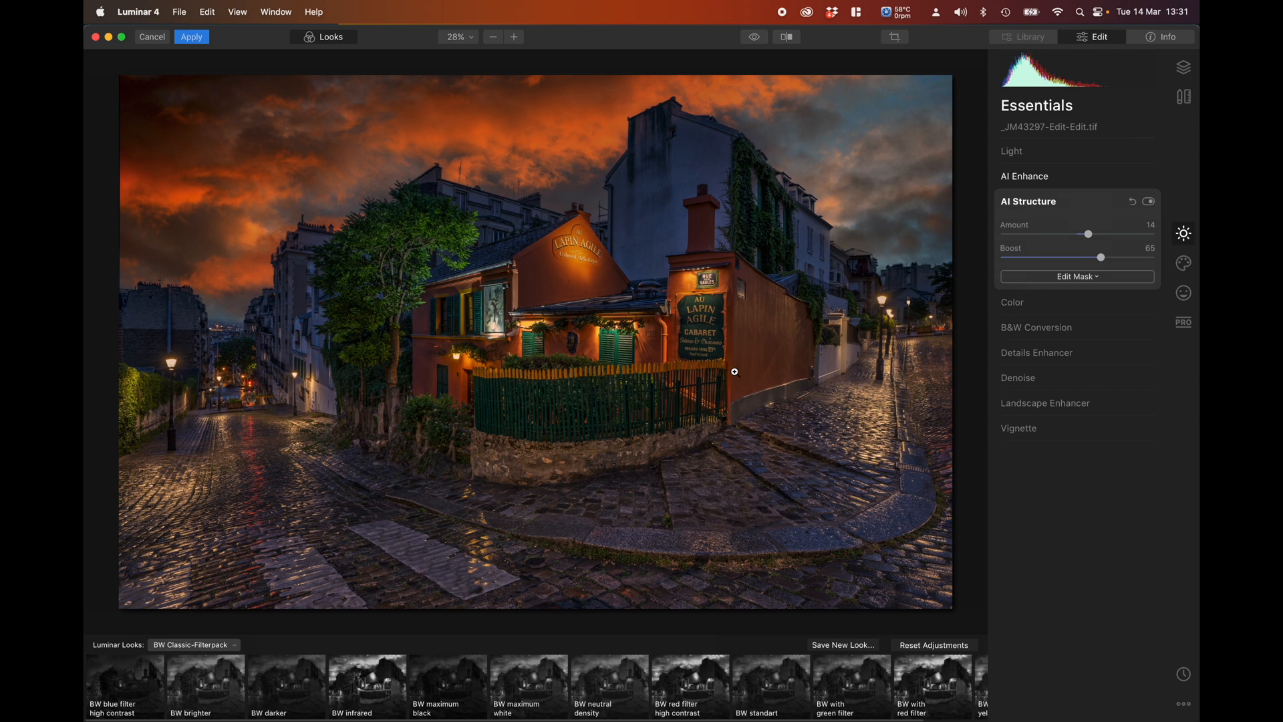
left_click(1023, 259)
left_click_drag(1021, 259, 1020, 258)
- Open the creative Sunrays filter with its advanced settings and place the sun center at the roofline edge of the ivy-covered building
left_click(1185, 267)
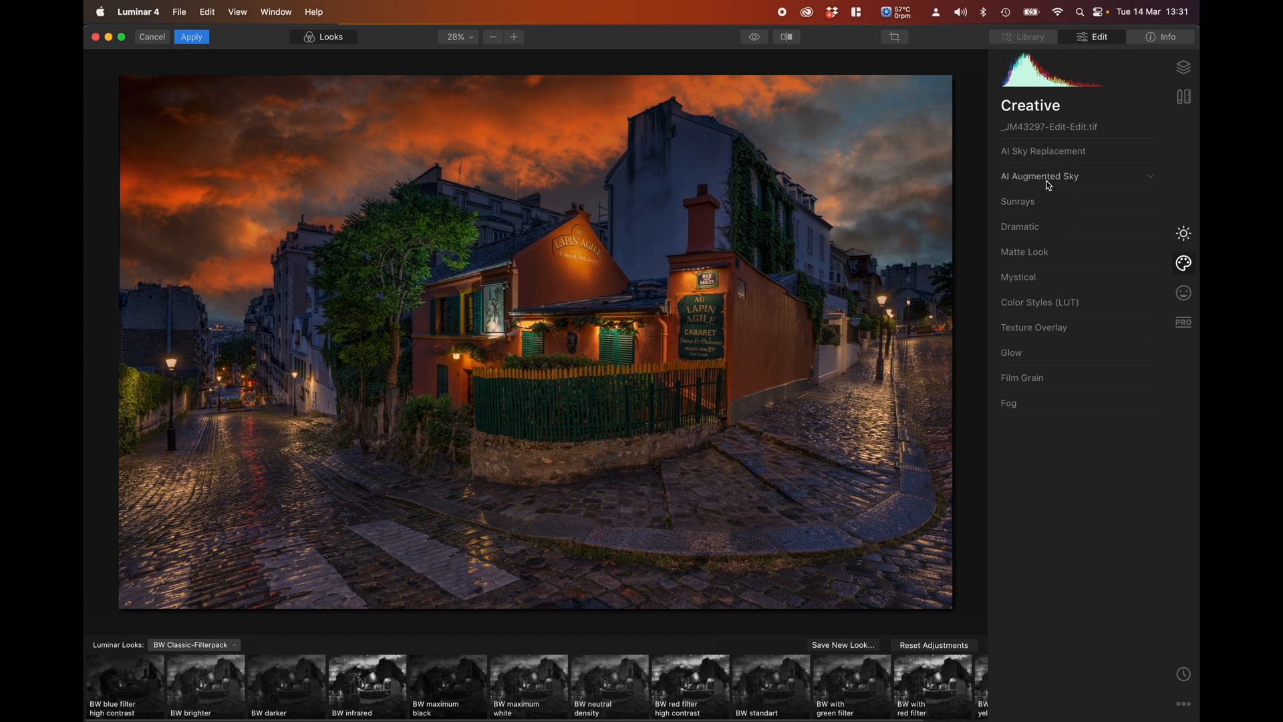
left_click(1033, 202)
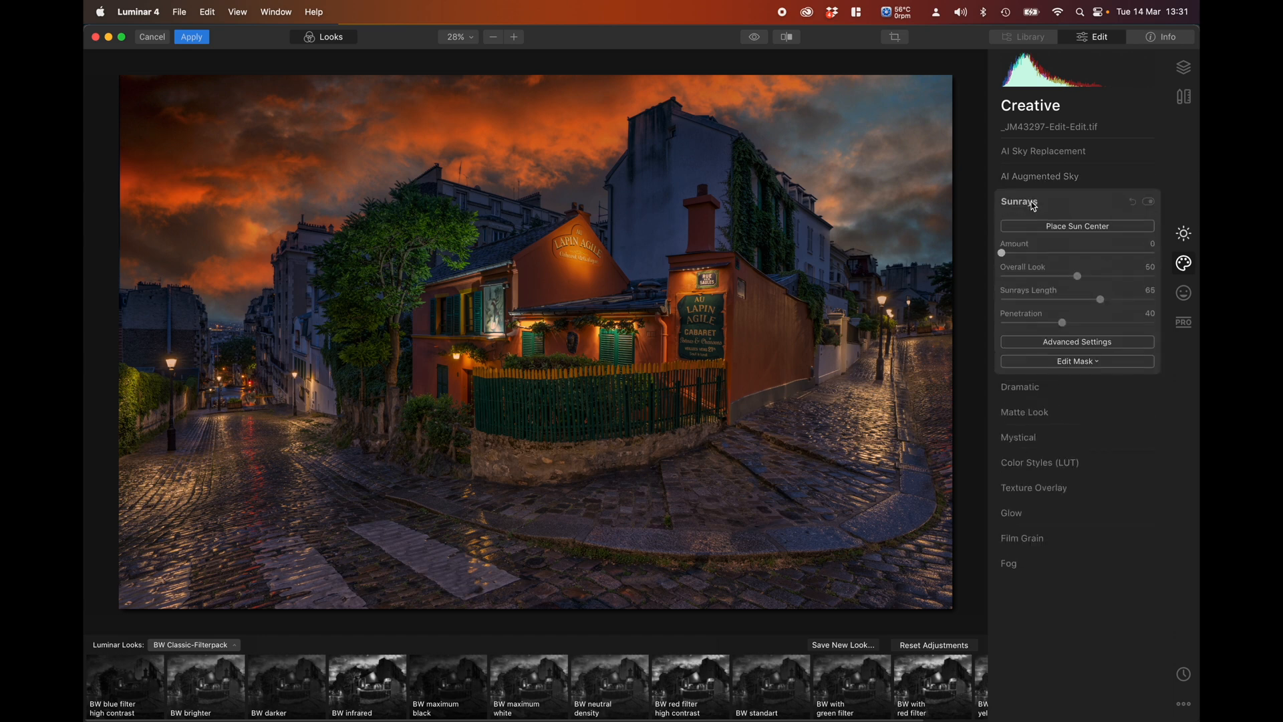
left_click(1082, 342)
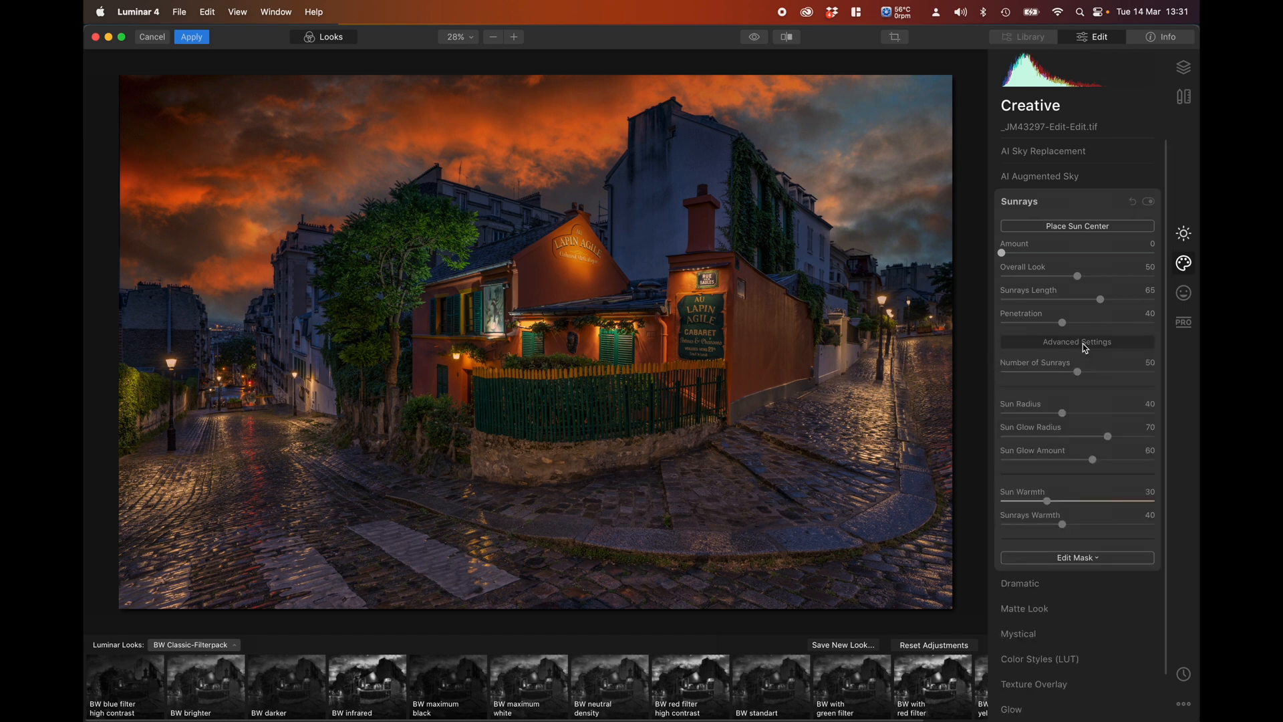
left_click(1067, 228)
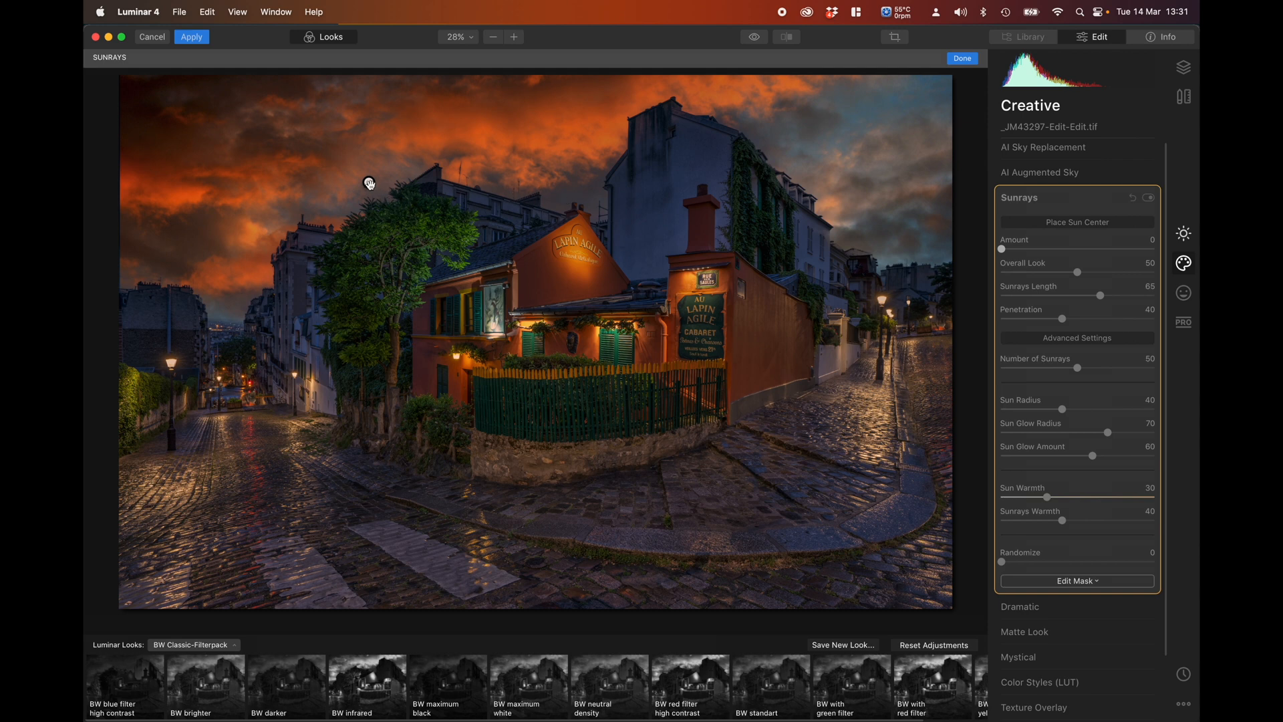
mouse_move(369, 182)
left_mouse_down()
mouse_move(660, 185)
mouse_move(849, 207)
mouse_move(841, 233)
mouse_move(822, 210)
left_mouse_up()
- Try weak and strong sunray intensities and set the Sunrays Amount to 11
left_click(1017, 251)
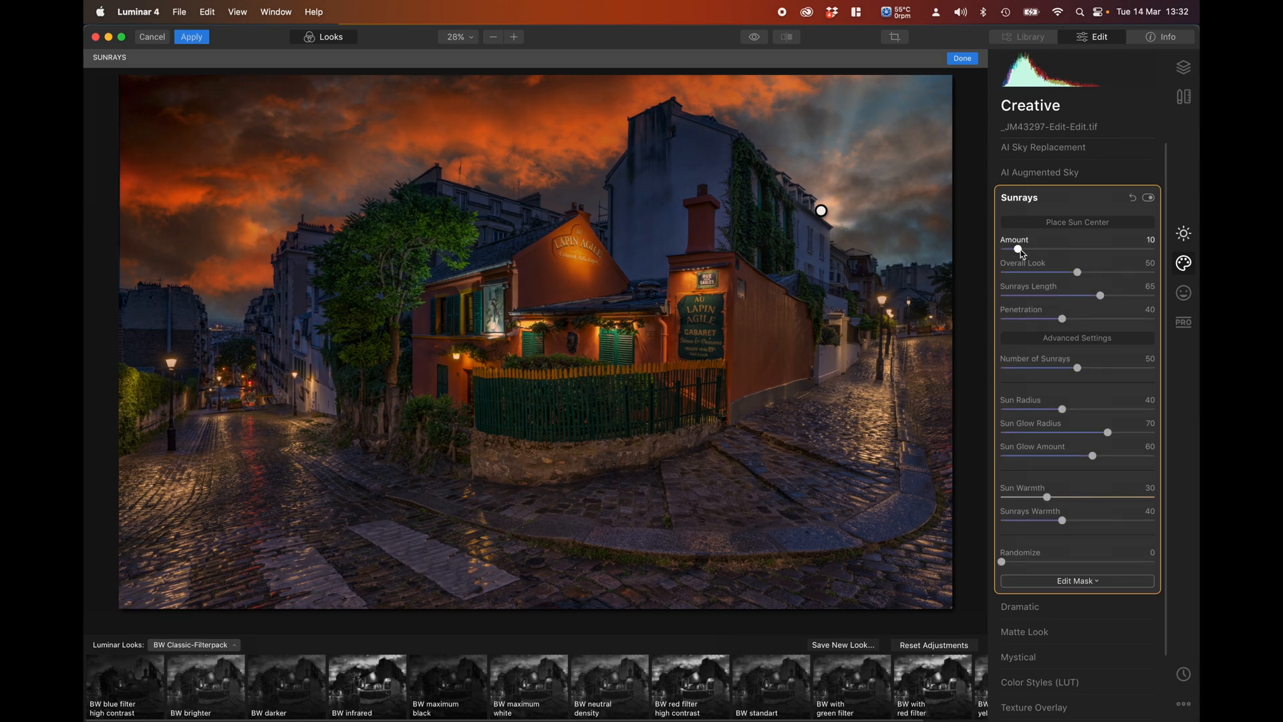
left_click_drag(1061, 251, 1090, 250)
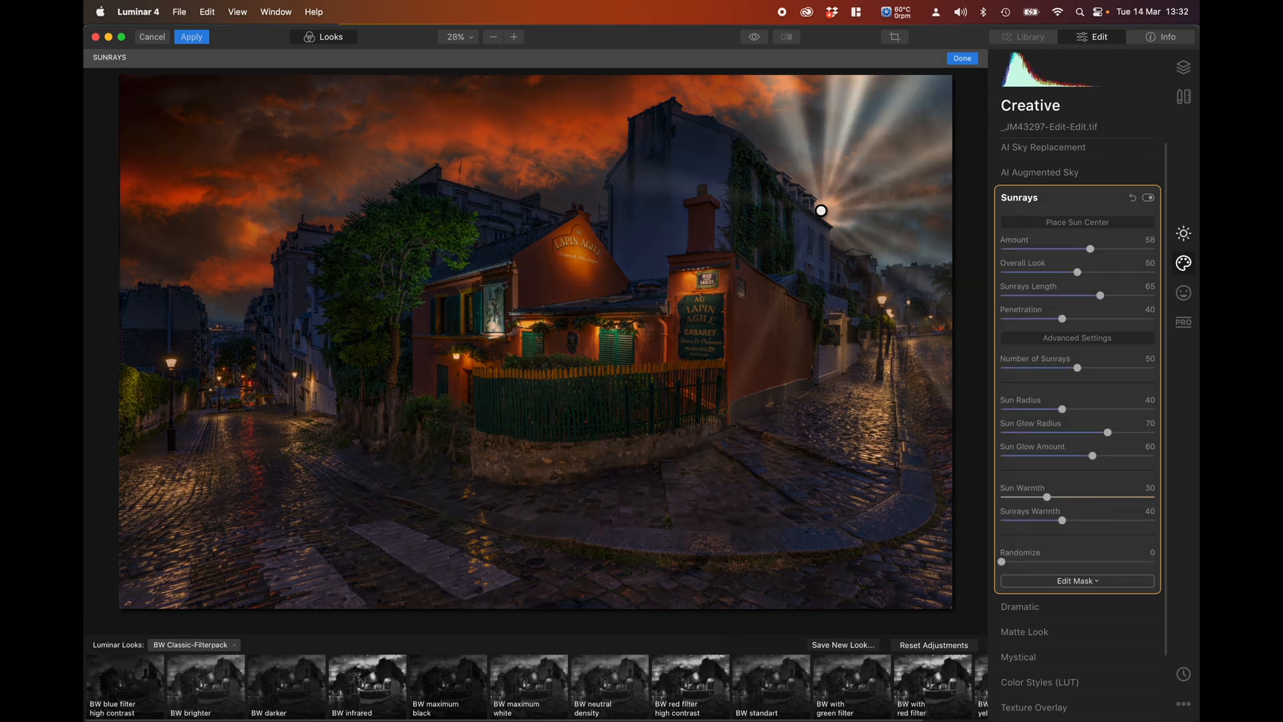
left_click(1019, 250)
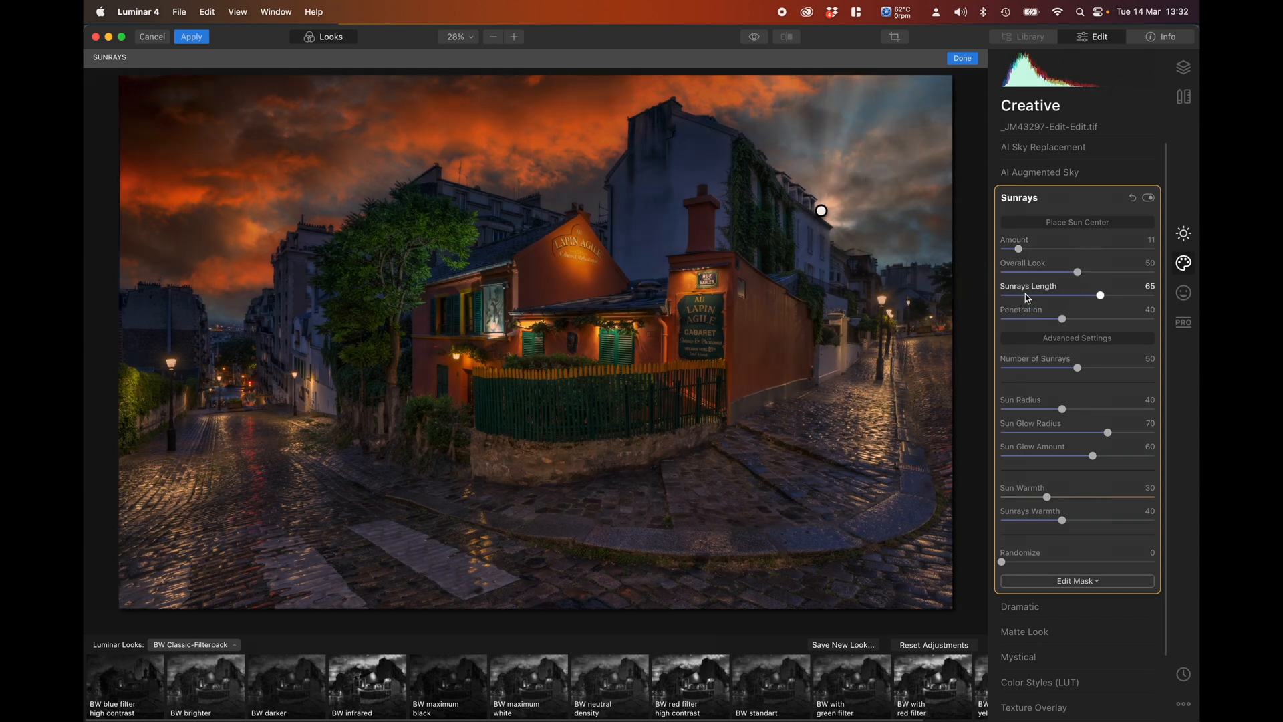
- Try higher and lower Overall Look values for the sunrays and reset the setting to 50
left_click_drag(1077, 272, 1126, 274)
left_click(1022, 273)
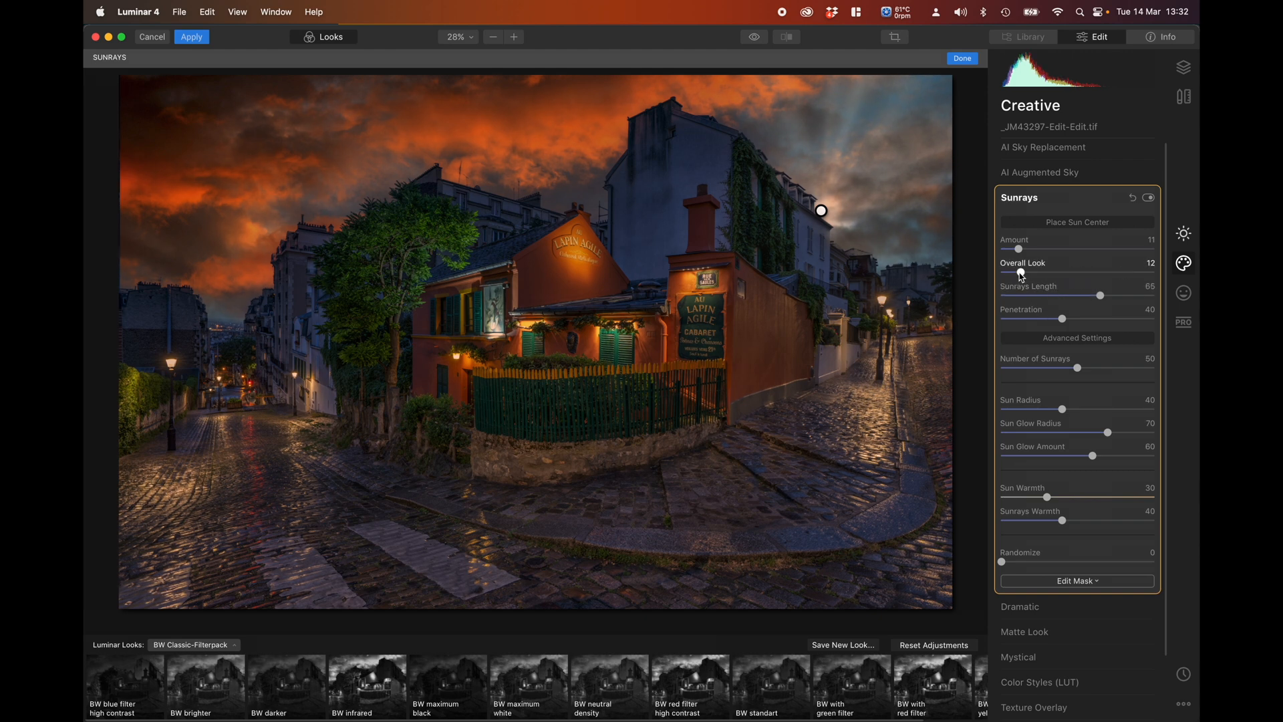
double_click(1086, 275)
- Compare short and long rays, setting Sunrays Length to 9 and Penetration to 55
left_click(1022, 298)
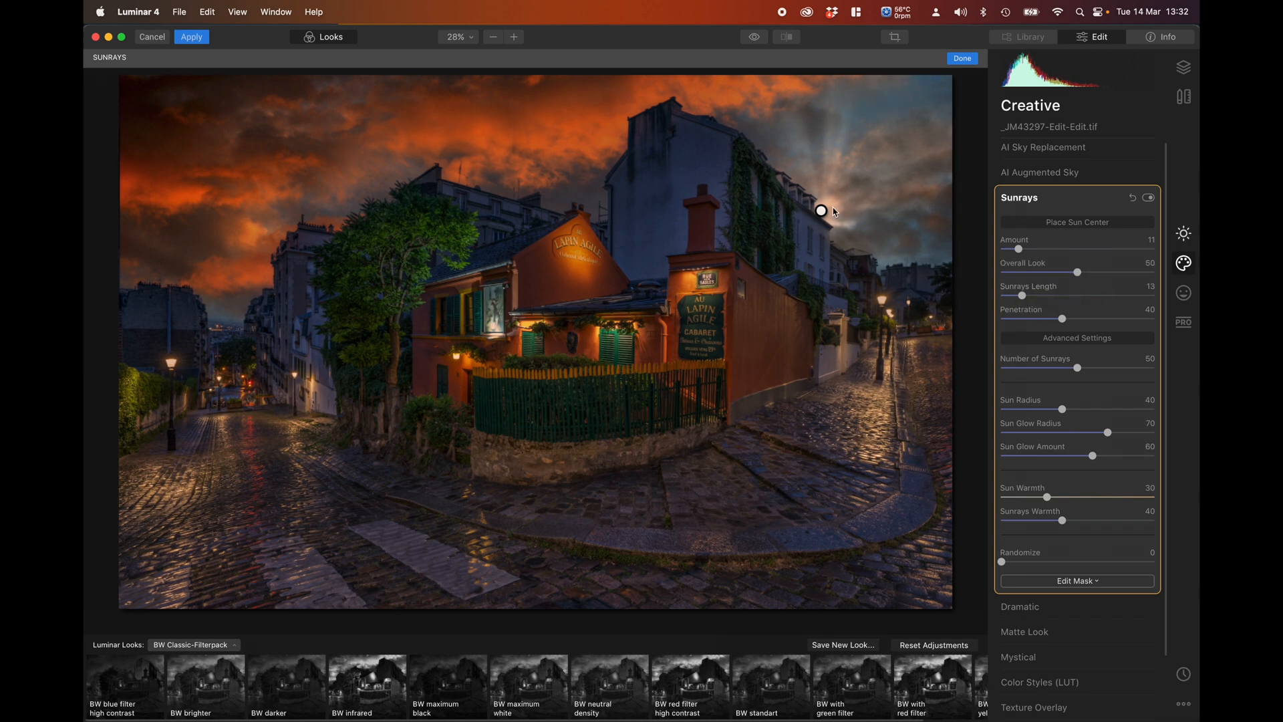
left_click(1135, 295)
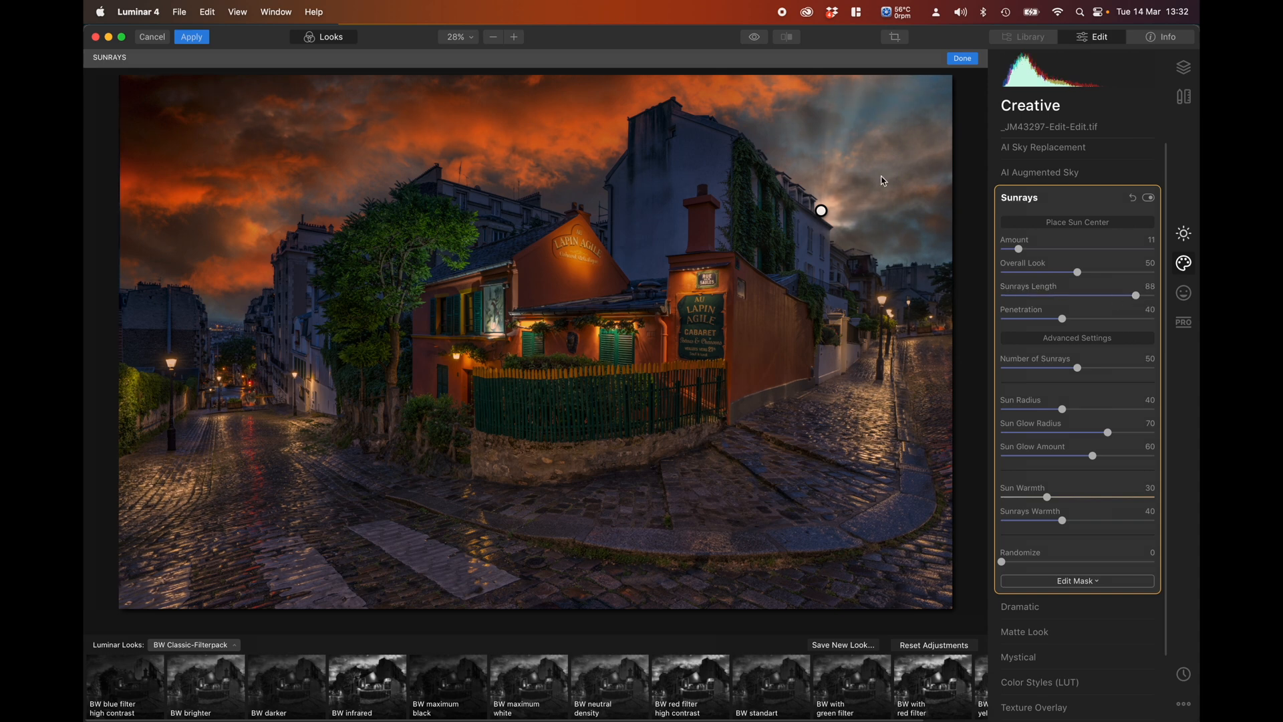
left_click(1027, 296)
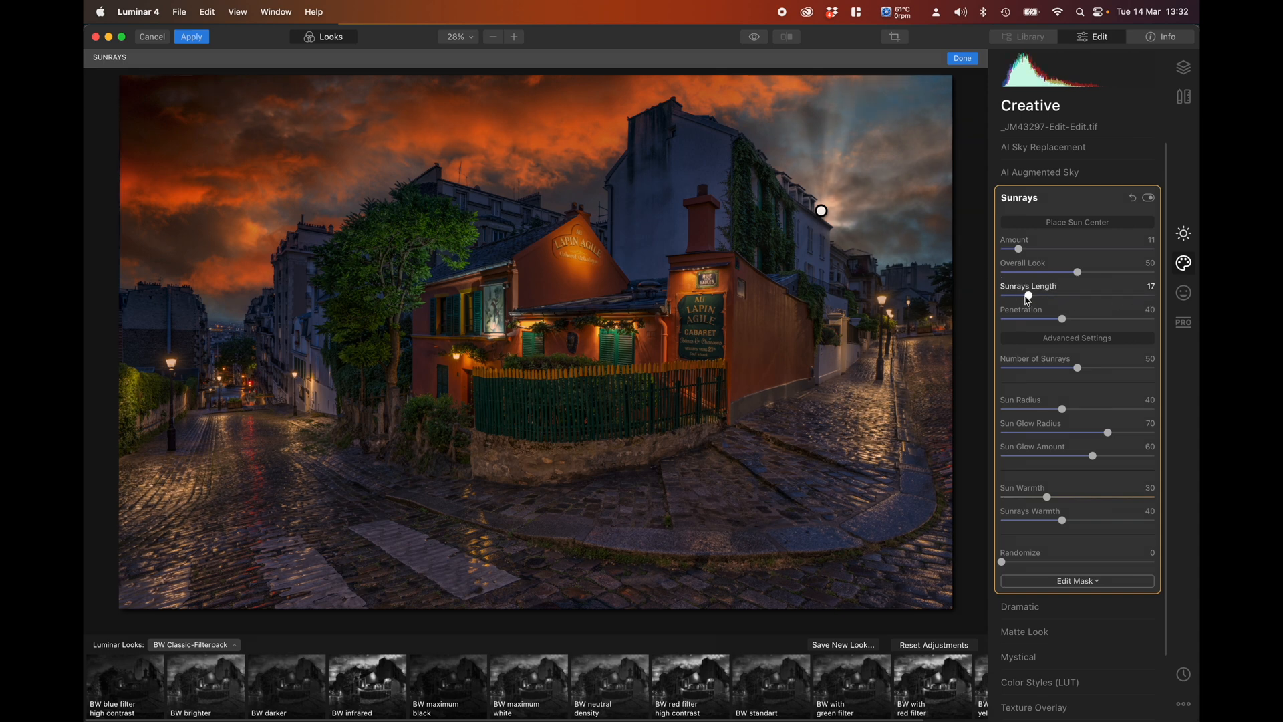
left_click_drag(1027, 299, 1123, 319)
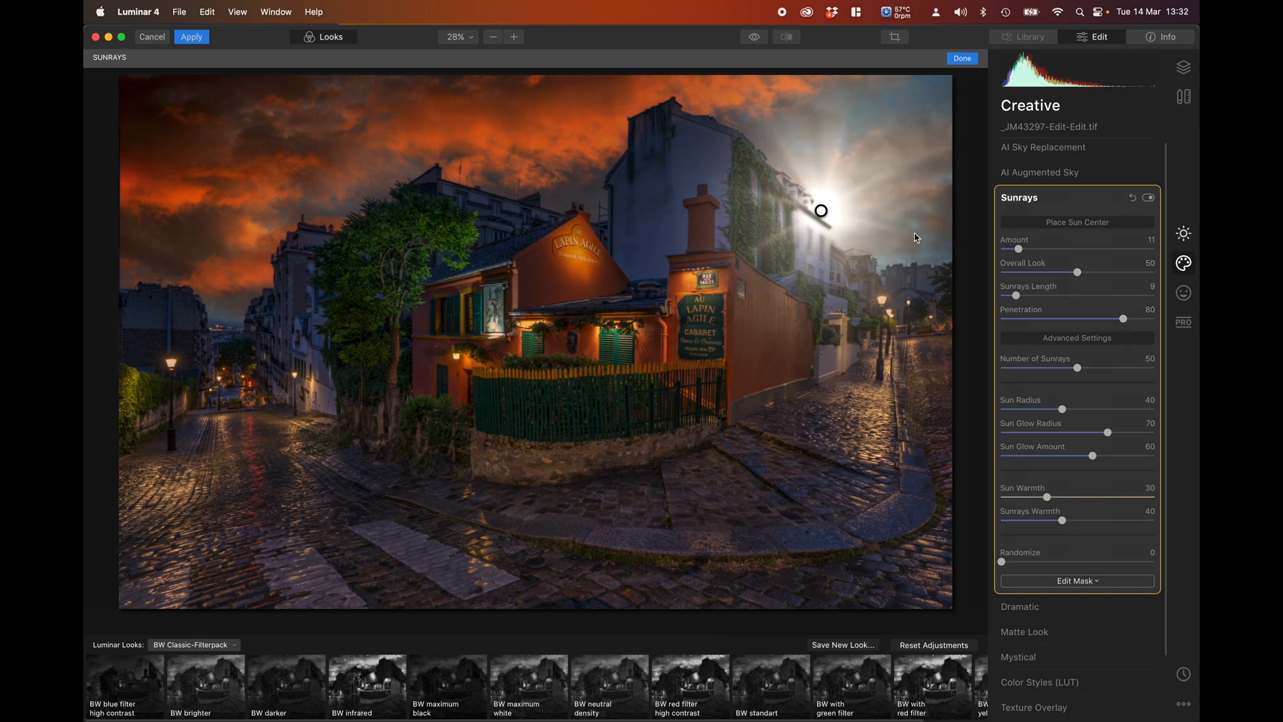
left_click_drag(1124, 319, 1088, 324)
left_click(1083, 320)
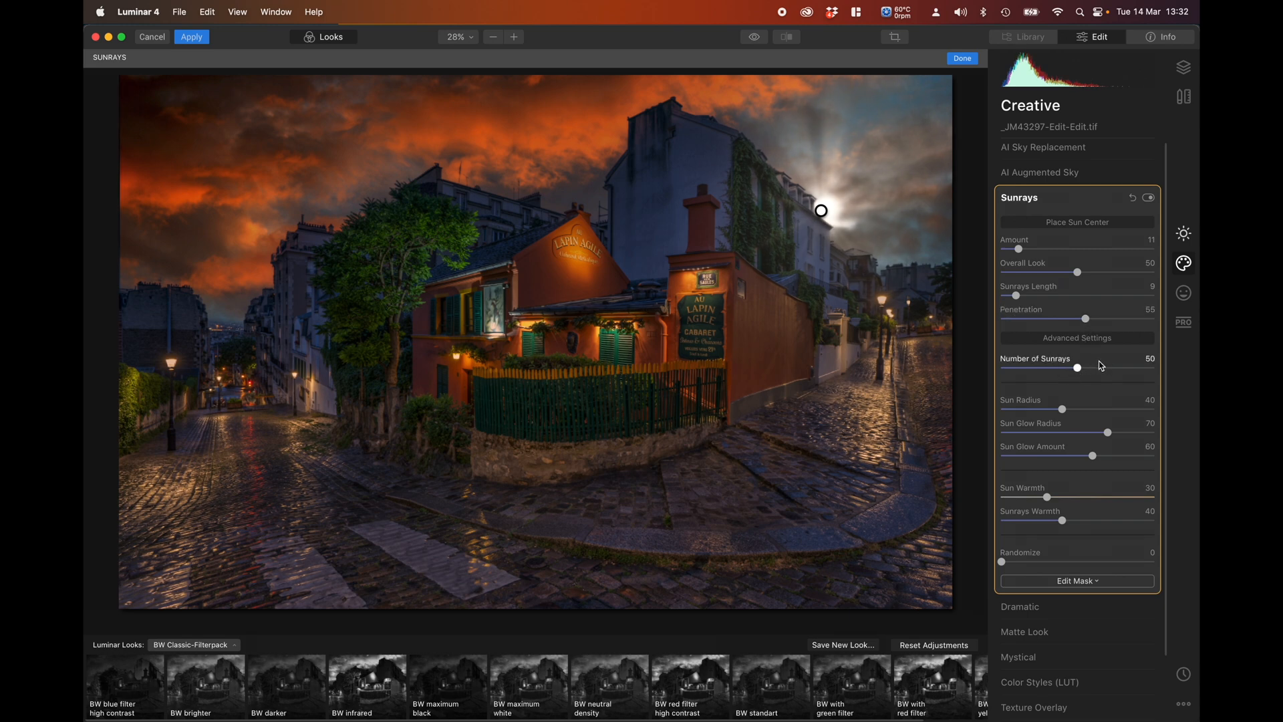
- Set the Number of Sunrays to 24 and Randomize to 6
left_click(1117, 375)
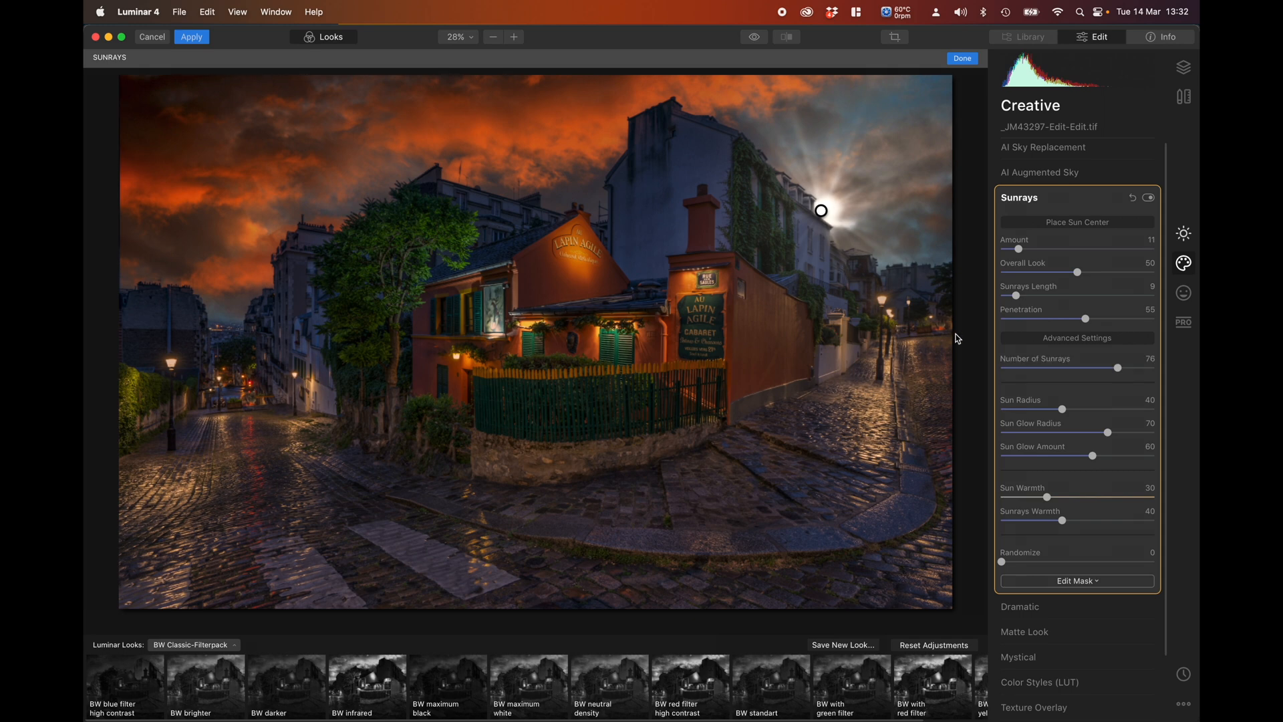
left_click(1039, 368)
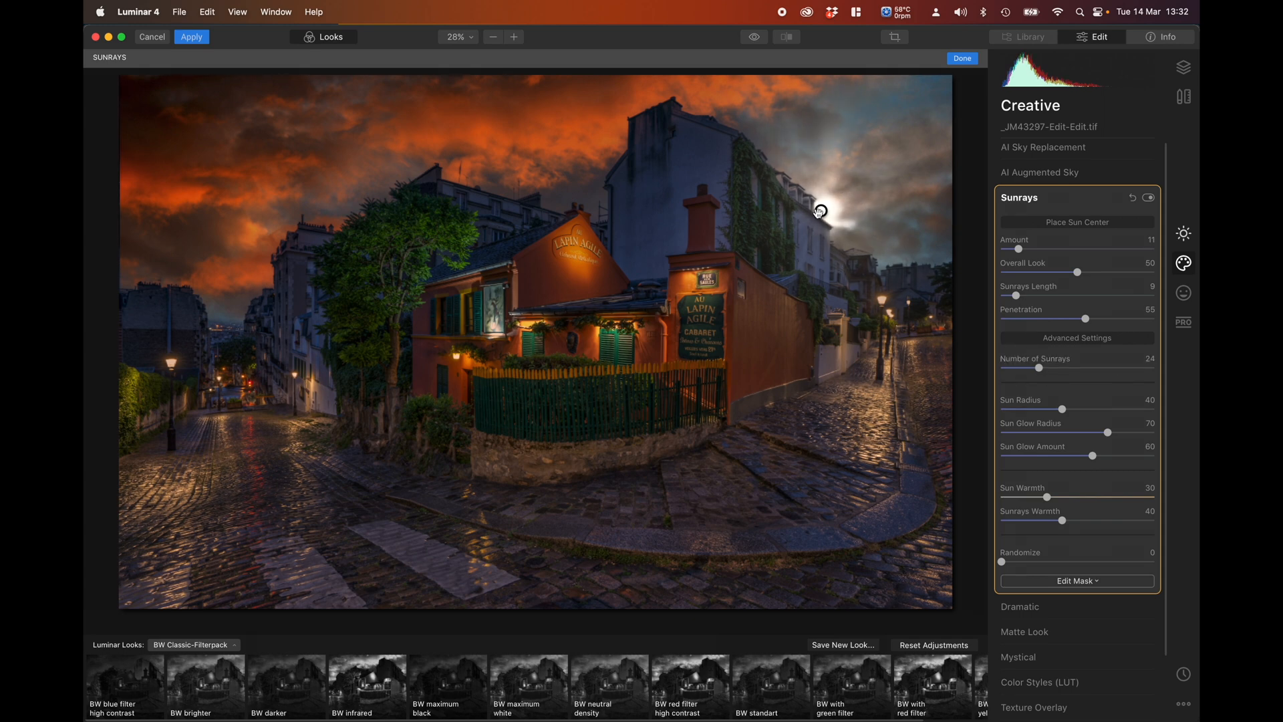
left_click(1061, 369)
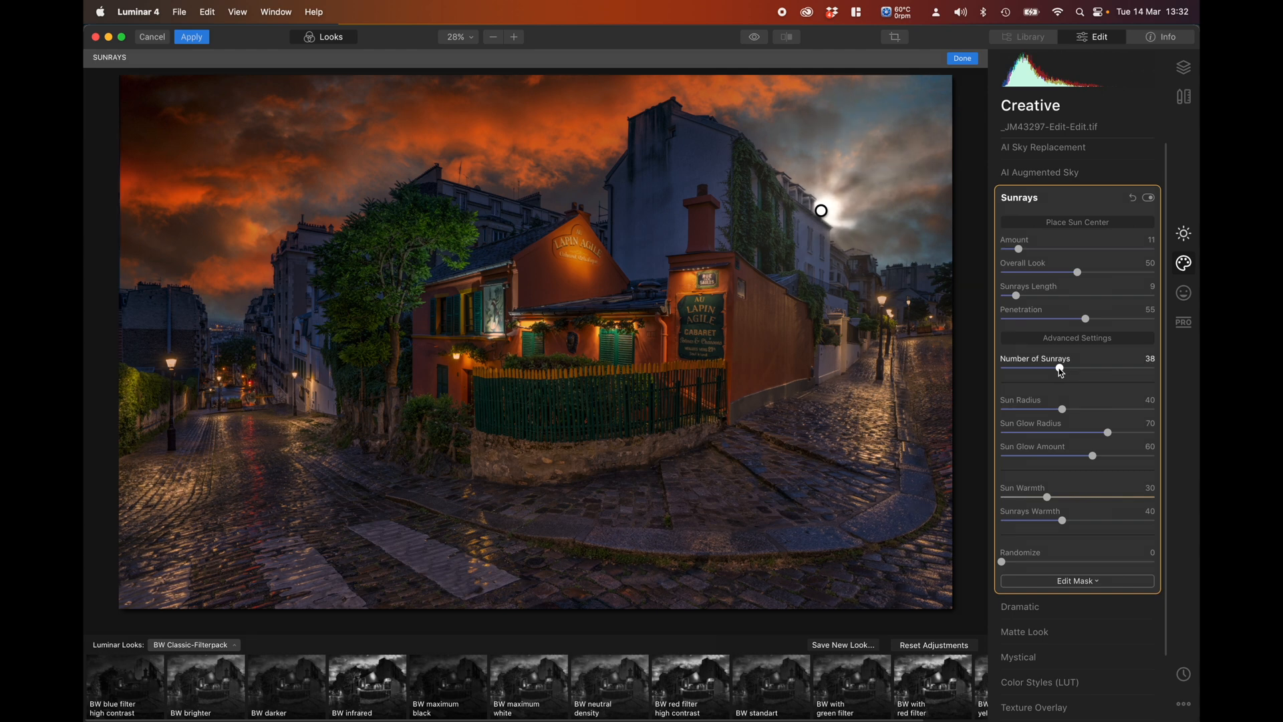
left_click_drag(1060, 372, 1043, 375)
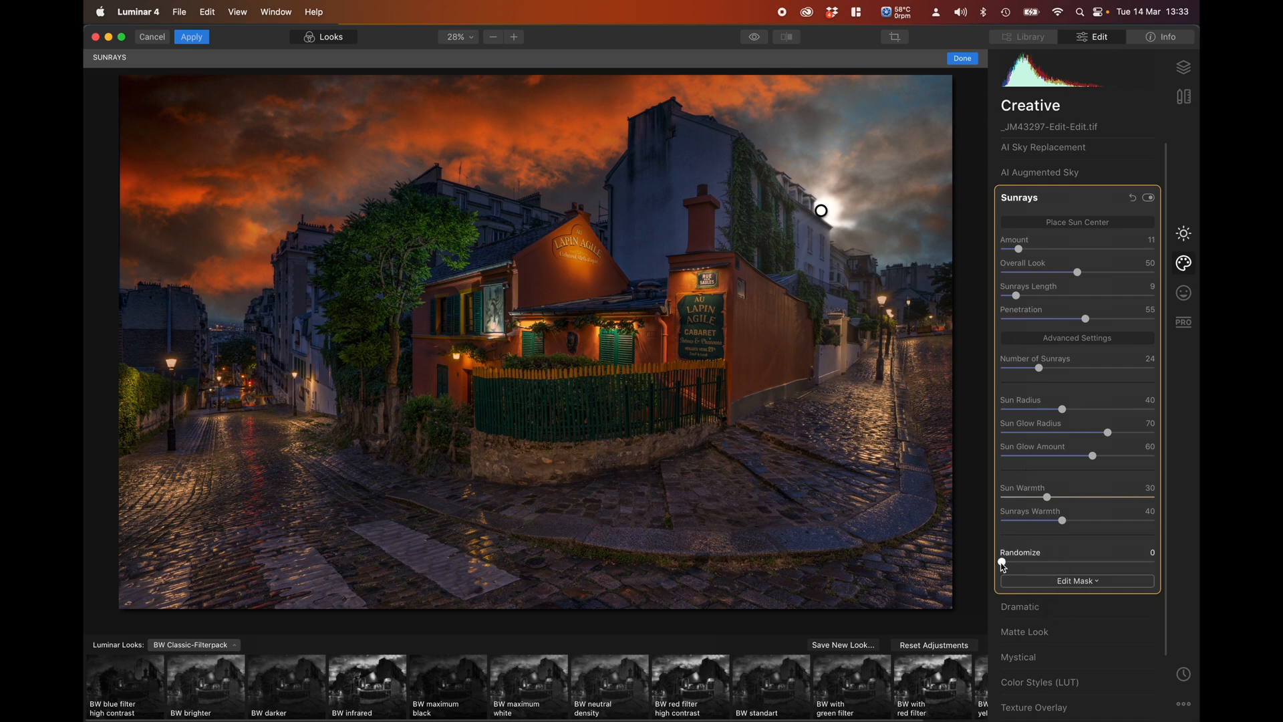
left_click_drag(1002, 566, 1013, 568)
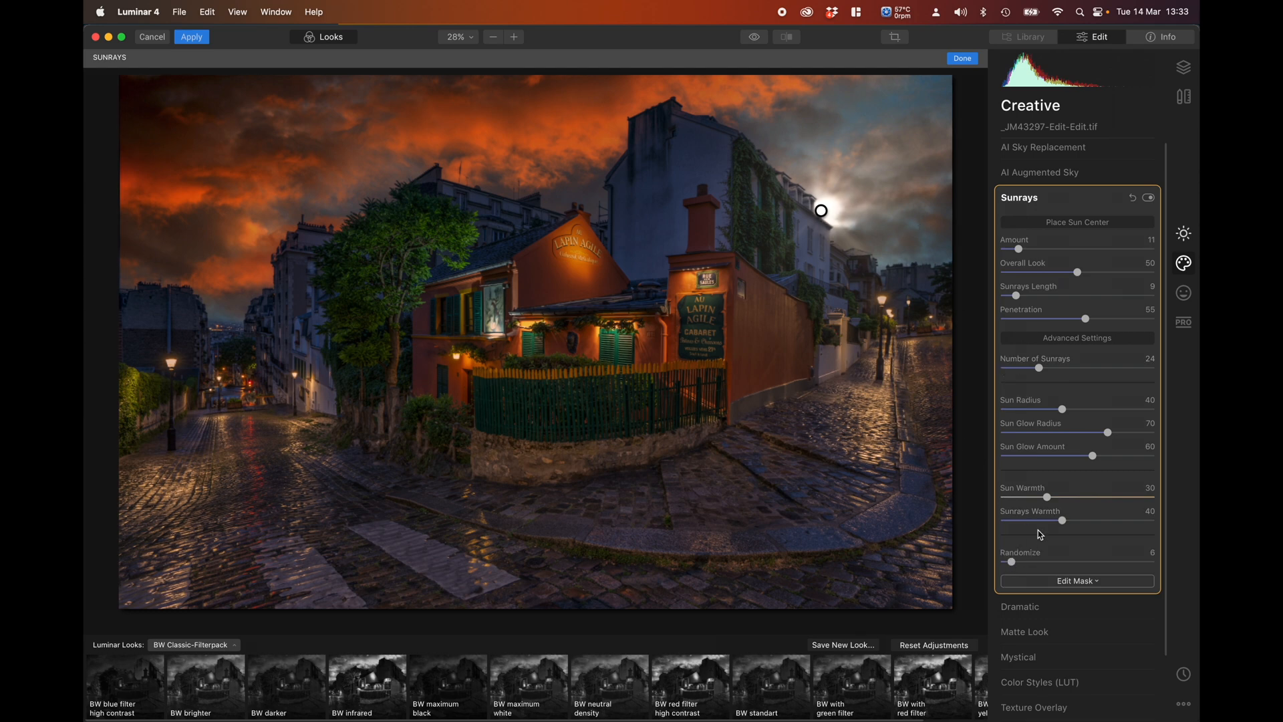
- Adjust the light color by setting Sun Warmth to 32 and Sunrays Warmth to 58
left_click_drag(1077, 498, 1093, 499)
left_click(1063, 497)
left_click(1019, 498)
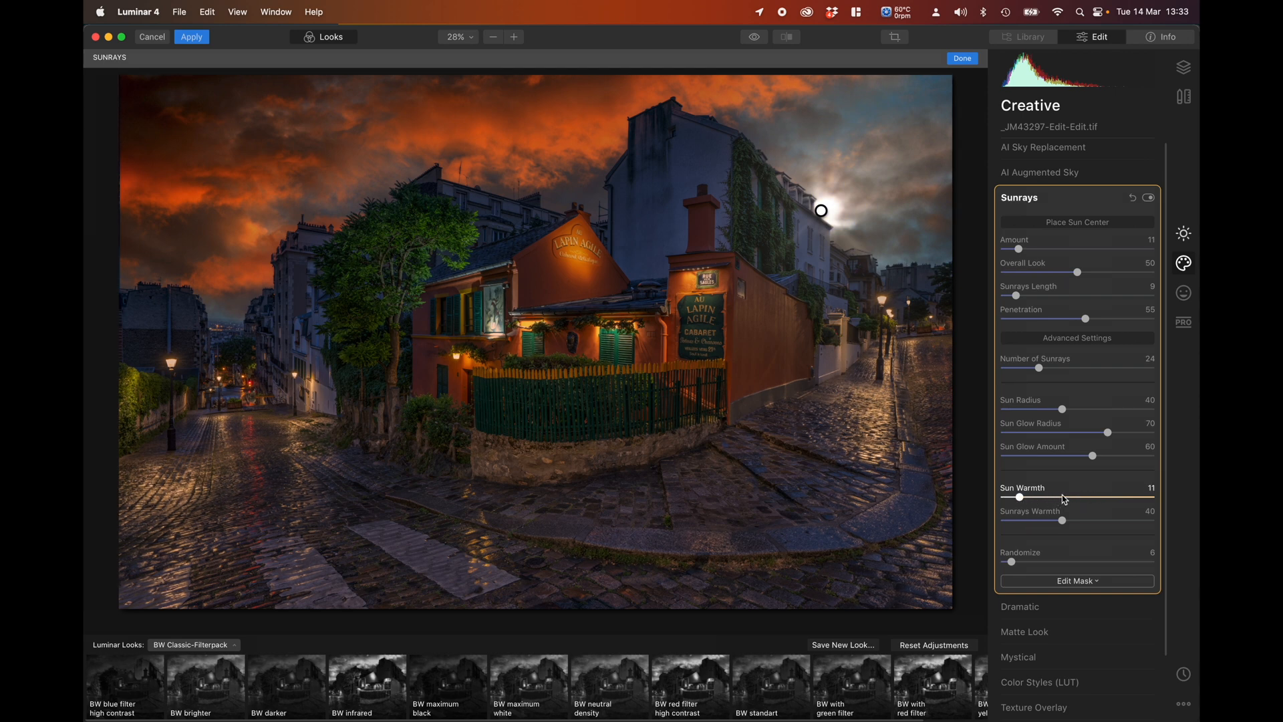
left_click_drag(1064, 499, 1103, 524)
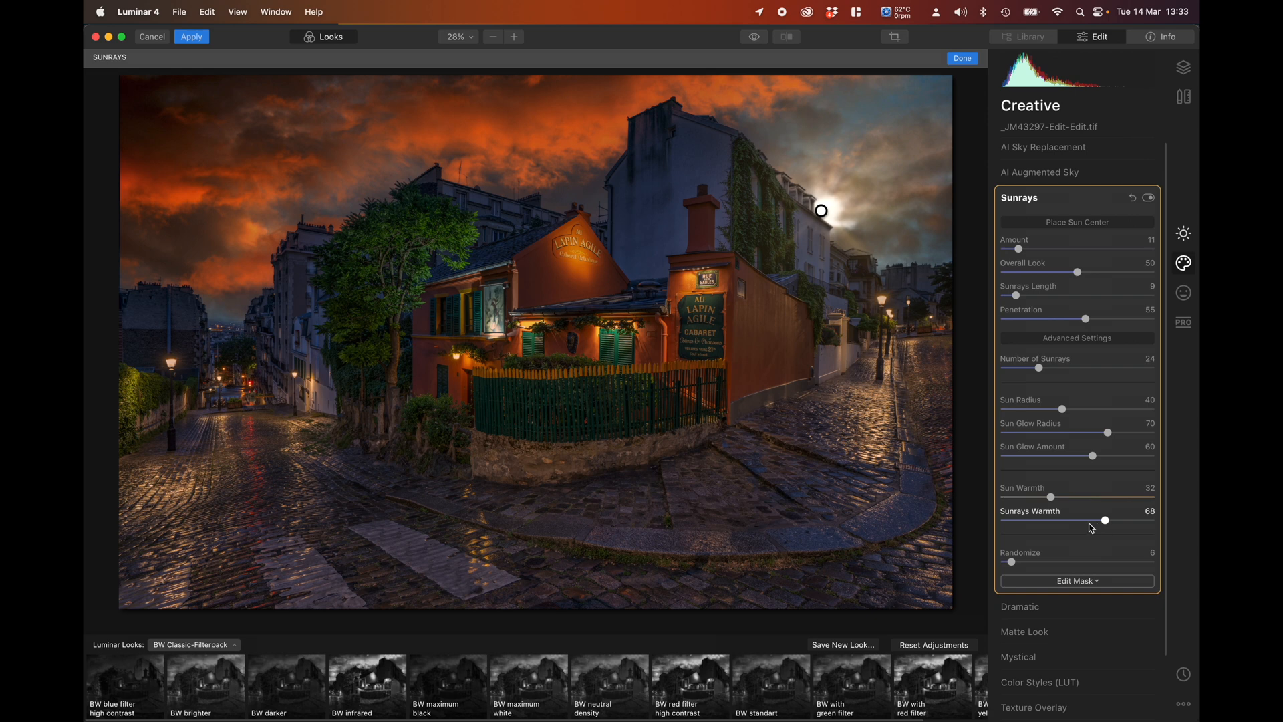
double_click(1089, 526)
left_click(1094, 524)
left_click_drag(1095, 525, 1090, 525)
- Refine the sunrays by setting Penetration to 49 and Sun Warmth to 25
left_click(1073, 320)
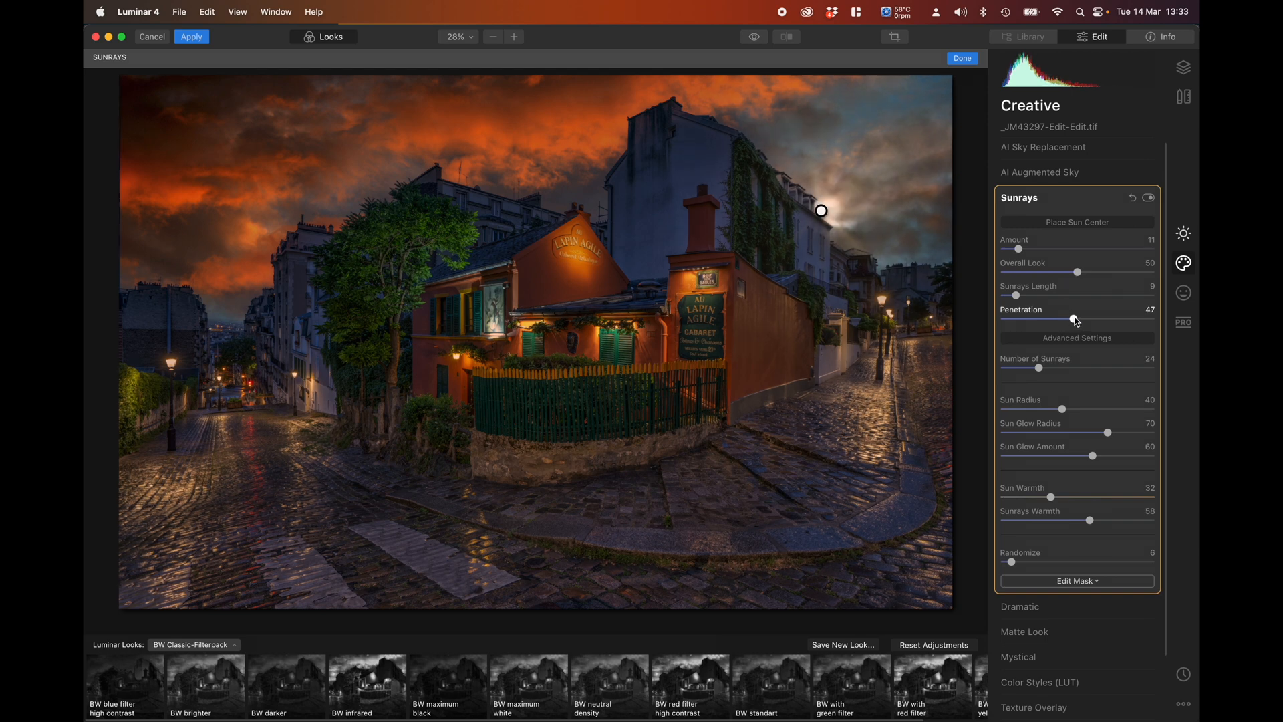
left_click_drag(1075, 321, 1080, 321)
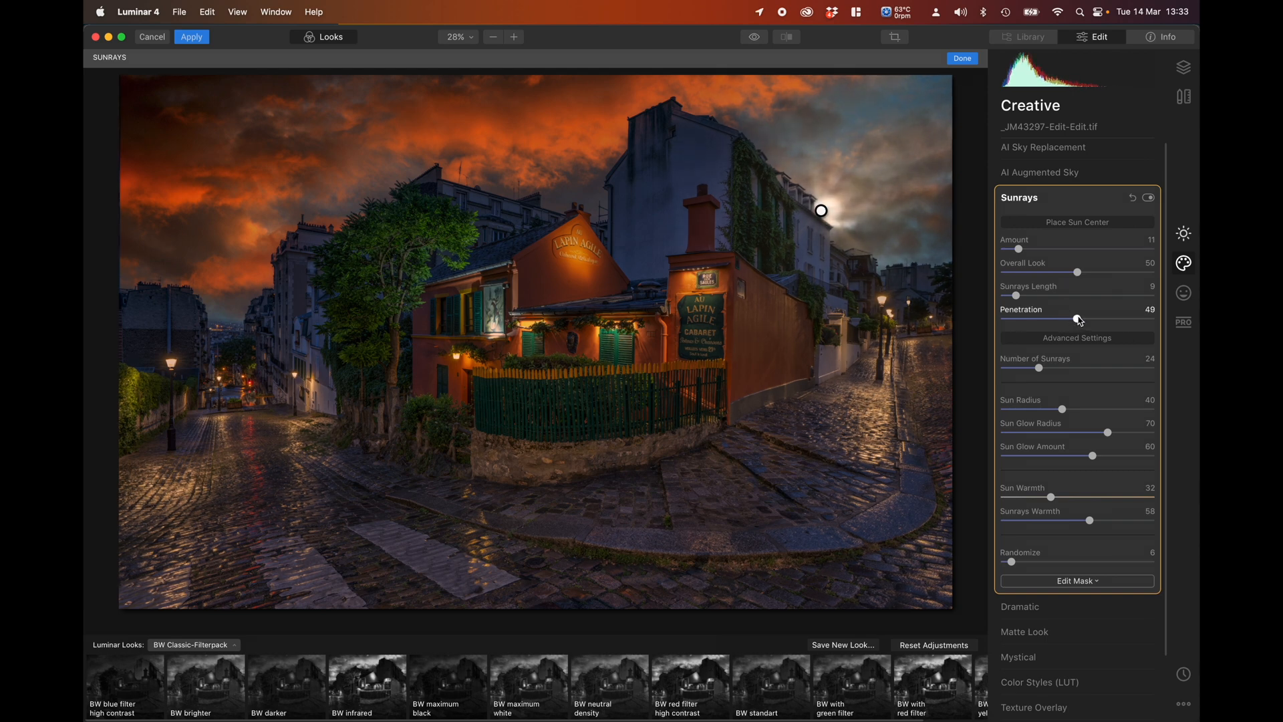
left_click(1037, 497)
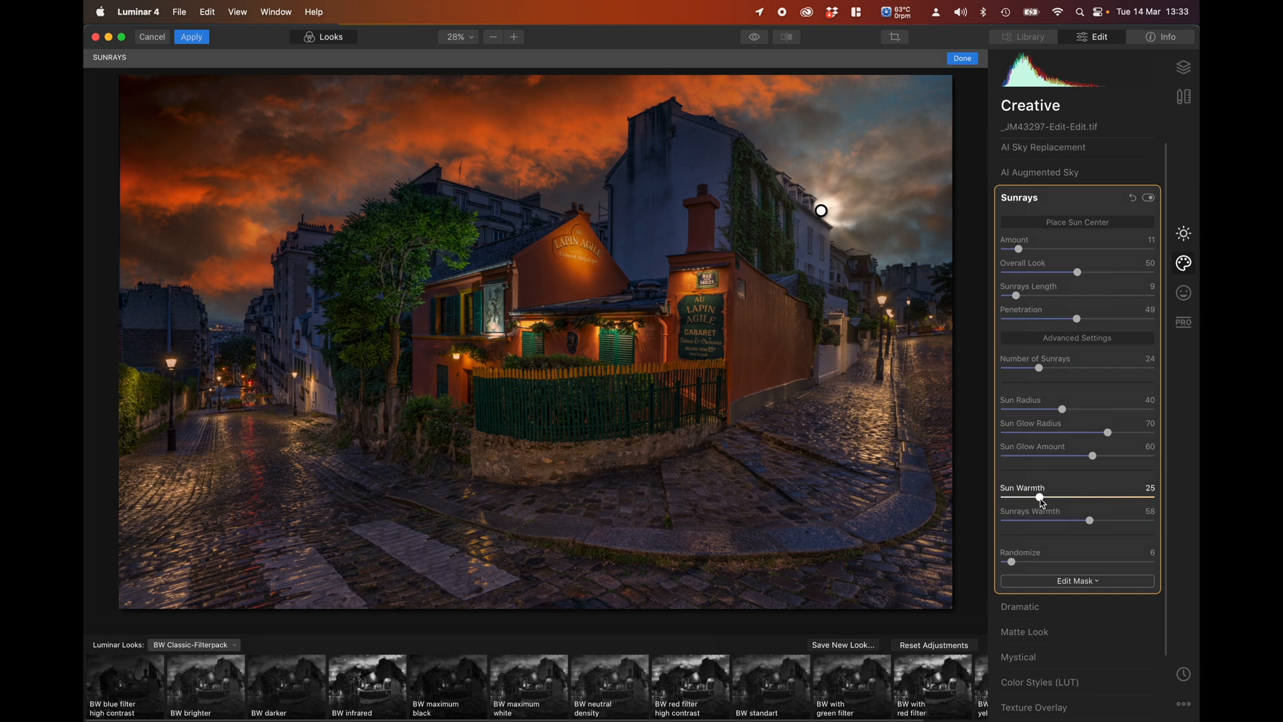
- Try larger sun sizes, settle on a Sun Radius of 16, and set Penetration to 54
scroll(1082, 414, "down", 1)
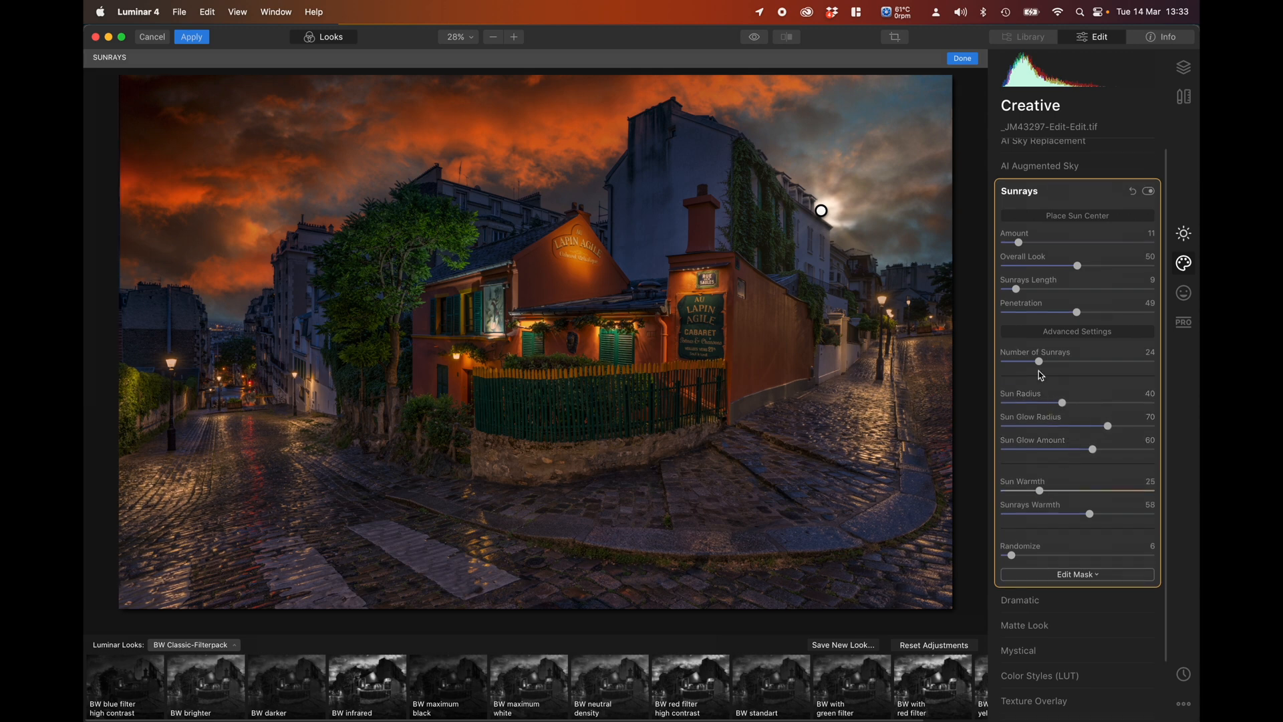
left_click(1091, 403)
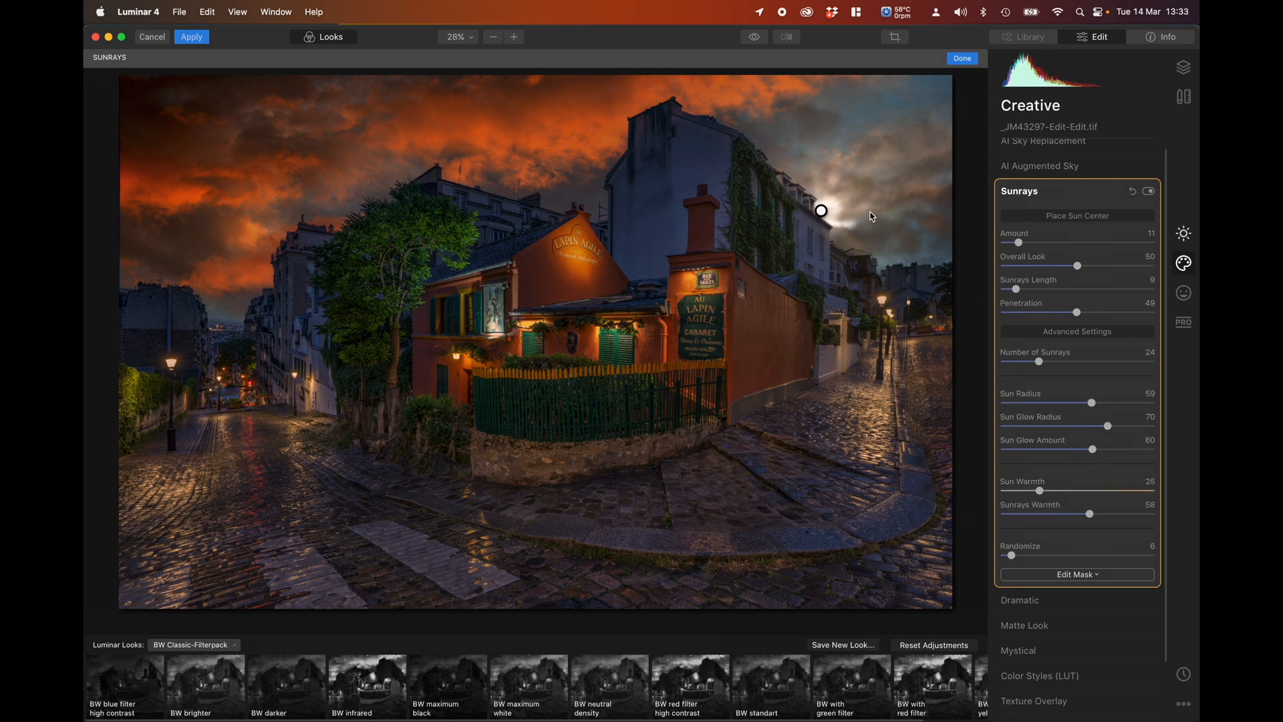
left_click(1127, 402)
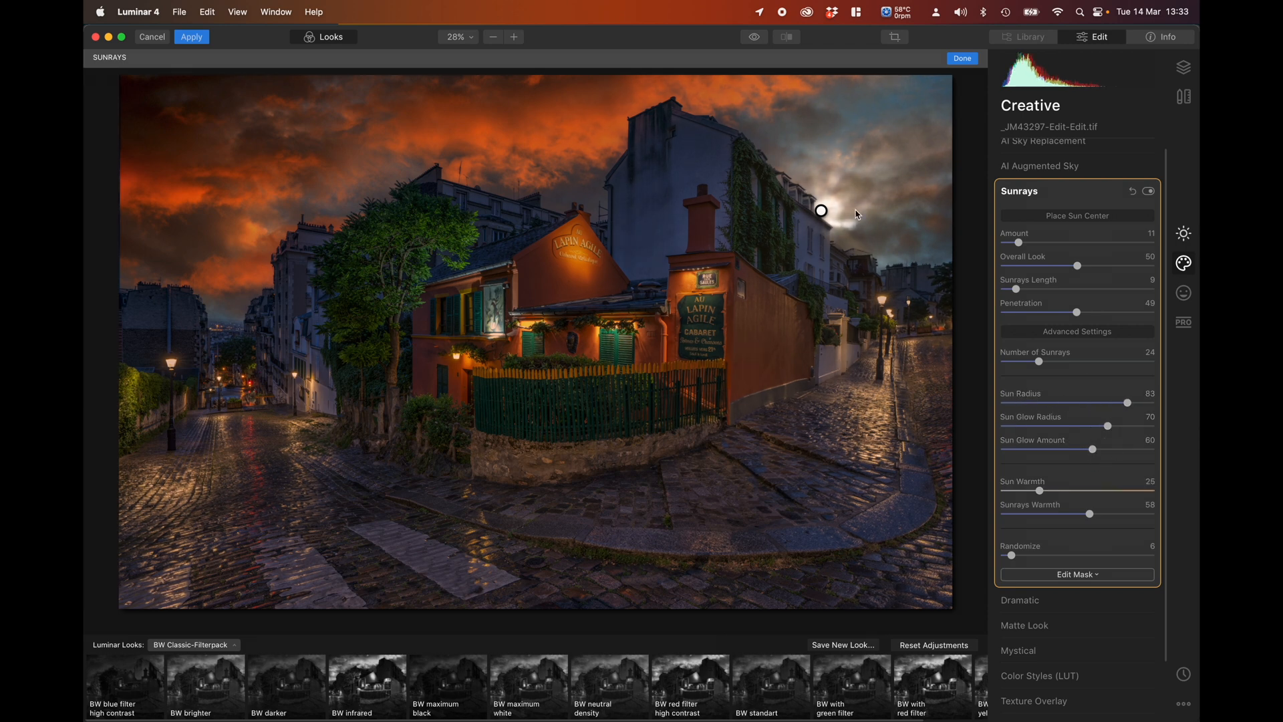
left_click(1024, 403)
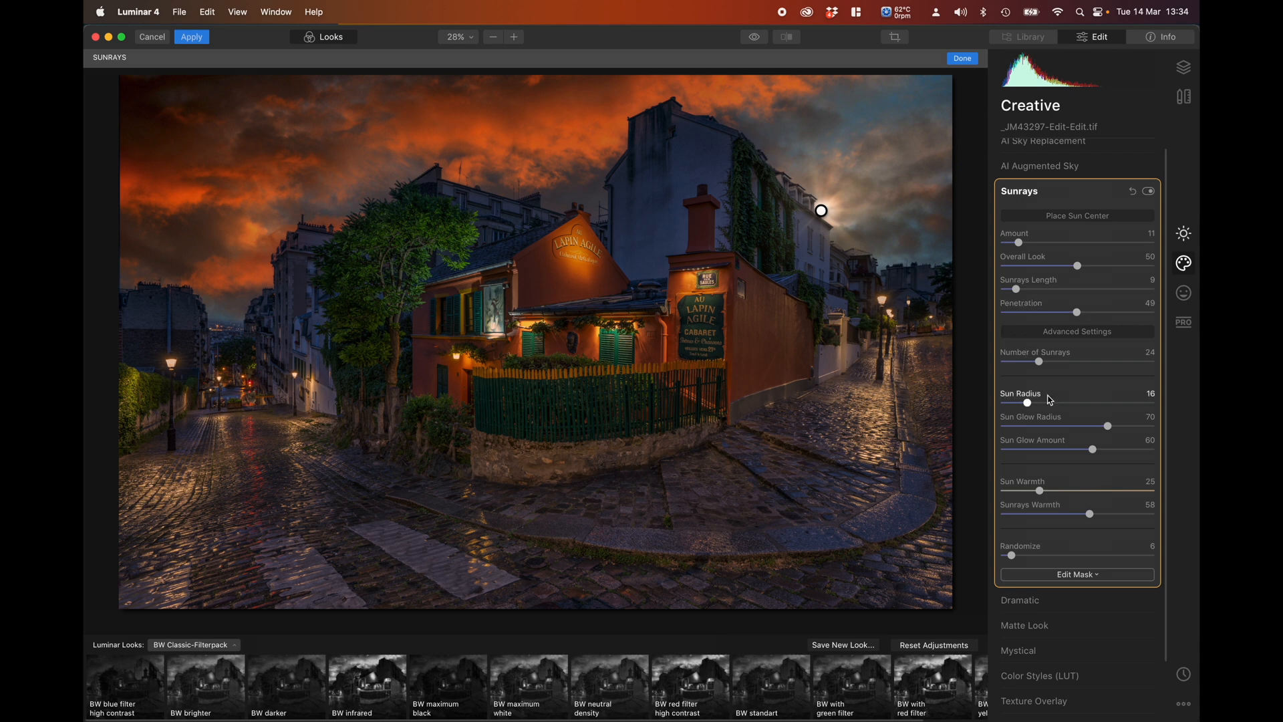
left_click(1093, 313)
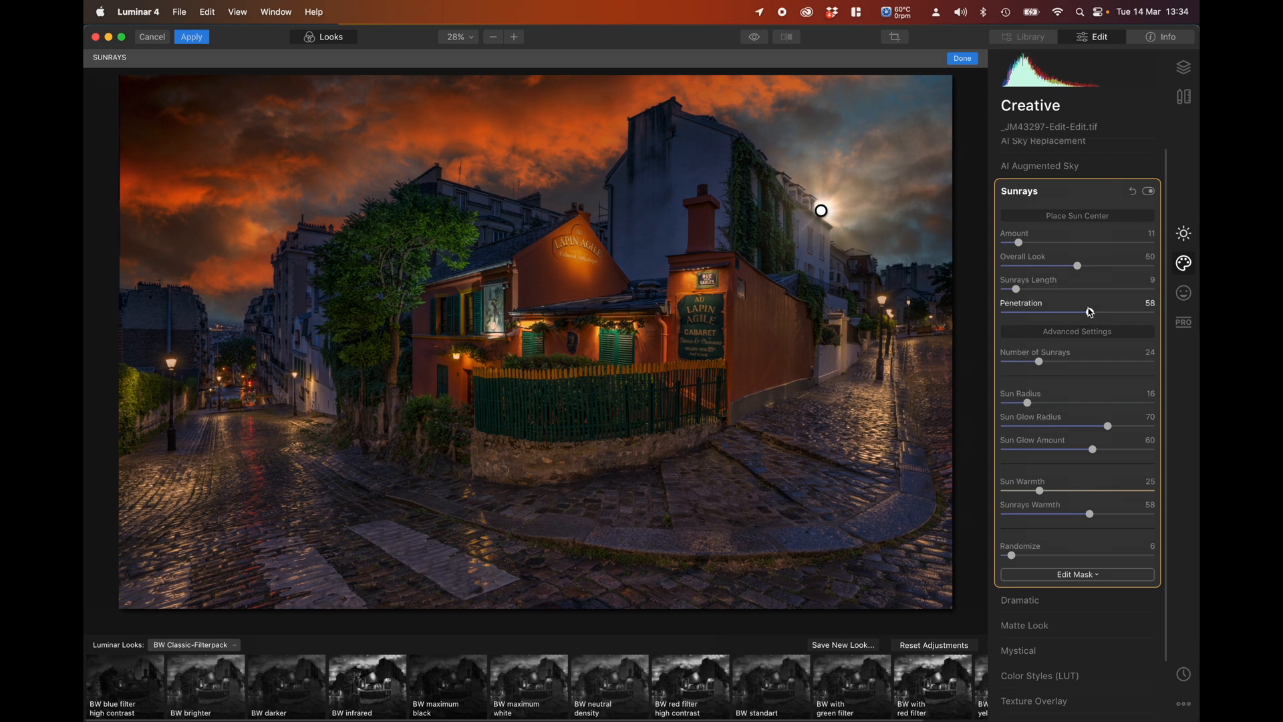
left_click_drag(1090, 312, 1084, 312)
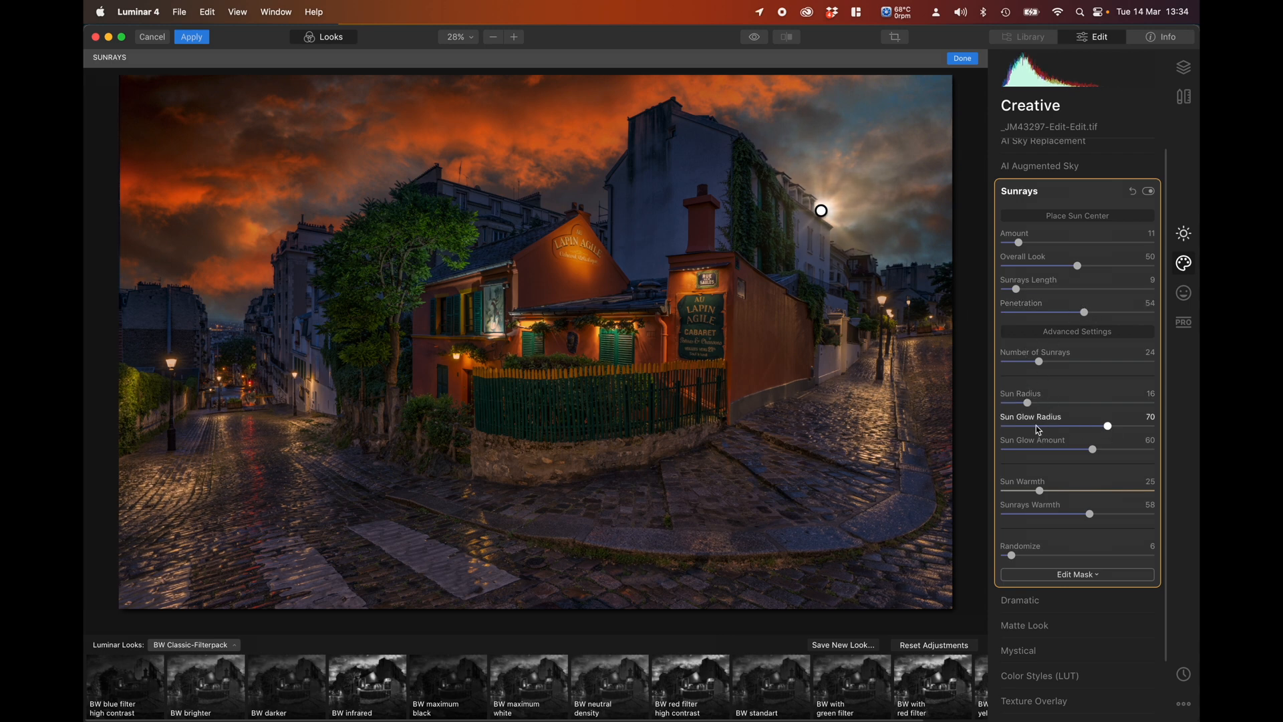
- Set the Sun Glow Radius to 46 and the Sun Glow Amount to 70
left_click_drag(1038, 425, 1107, 426)
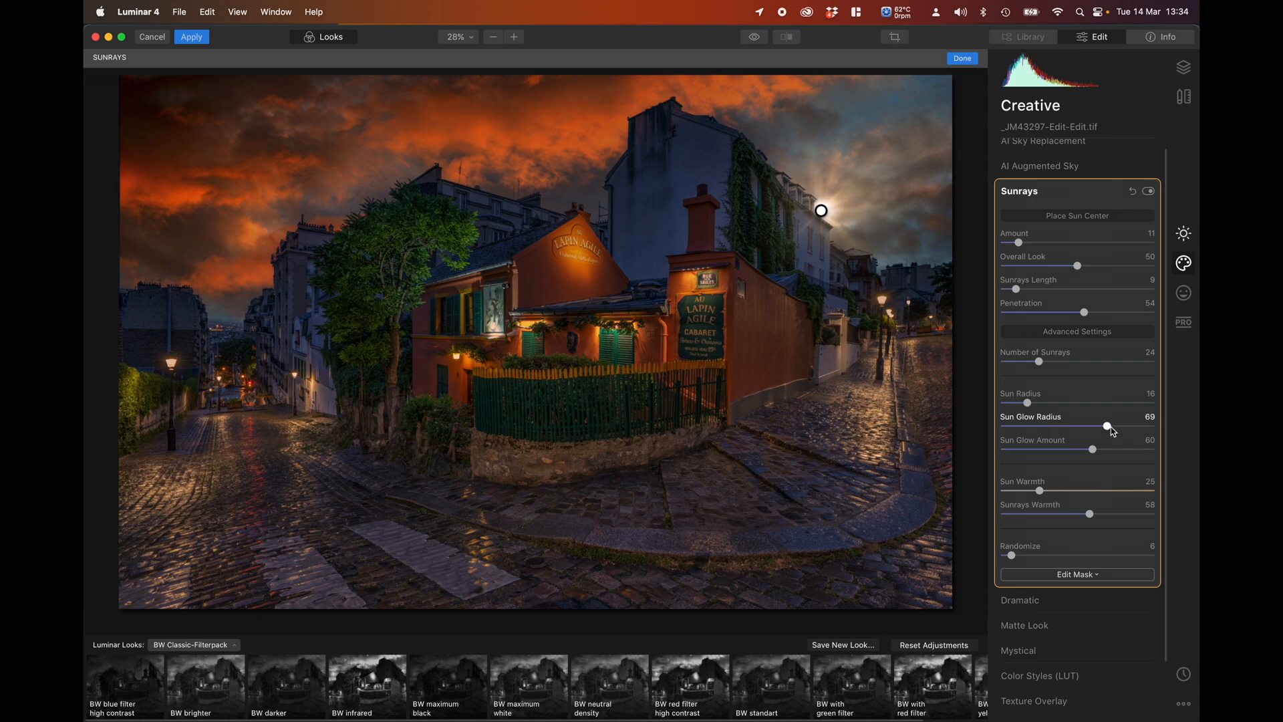
left_click(1074, 427)
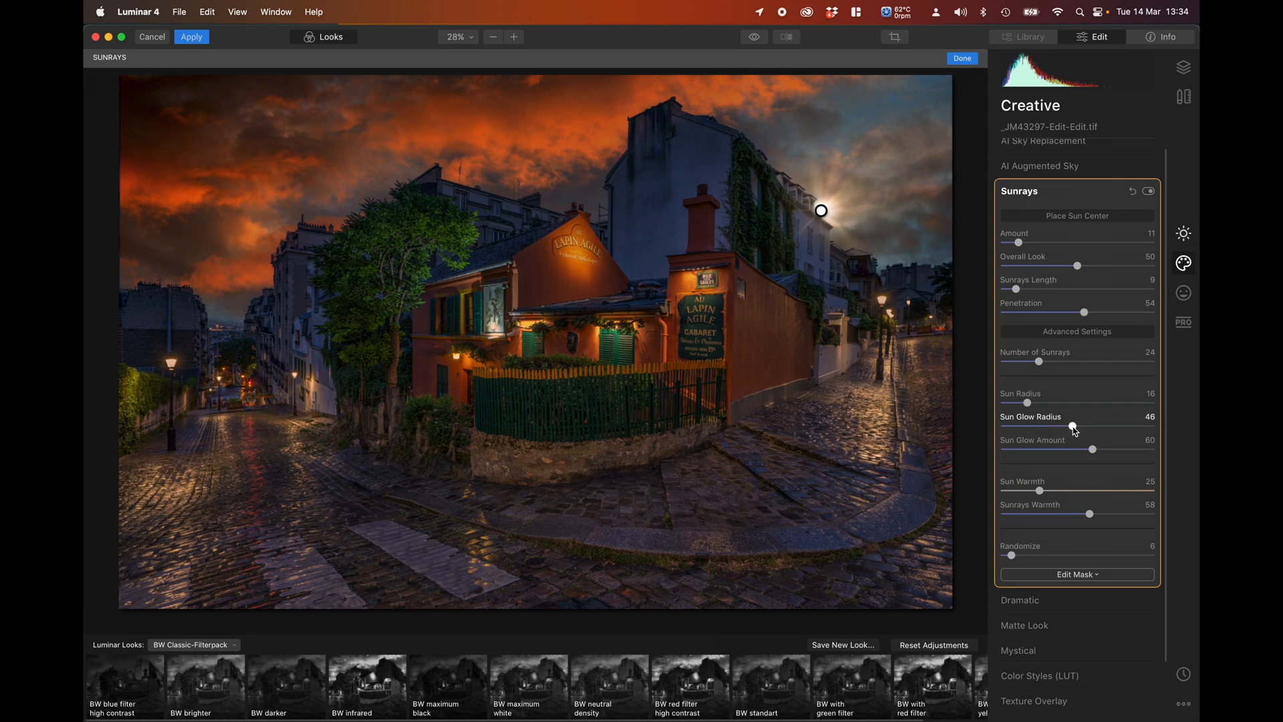
left_click(1118, 451)
left_click(1102, 451)
left_click(1109, 450)
- Set the Sunrays Length to 20
left_click(1038, 290)
left_click_drag(1040, 293, 1033, 296)
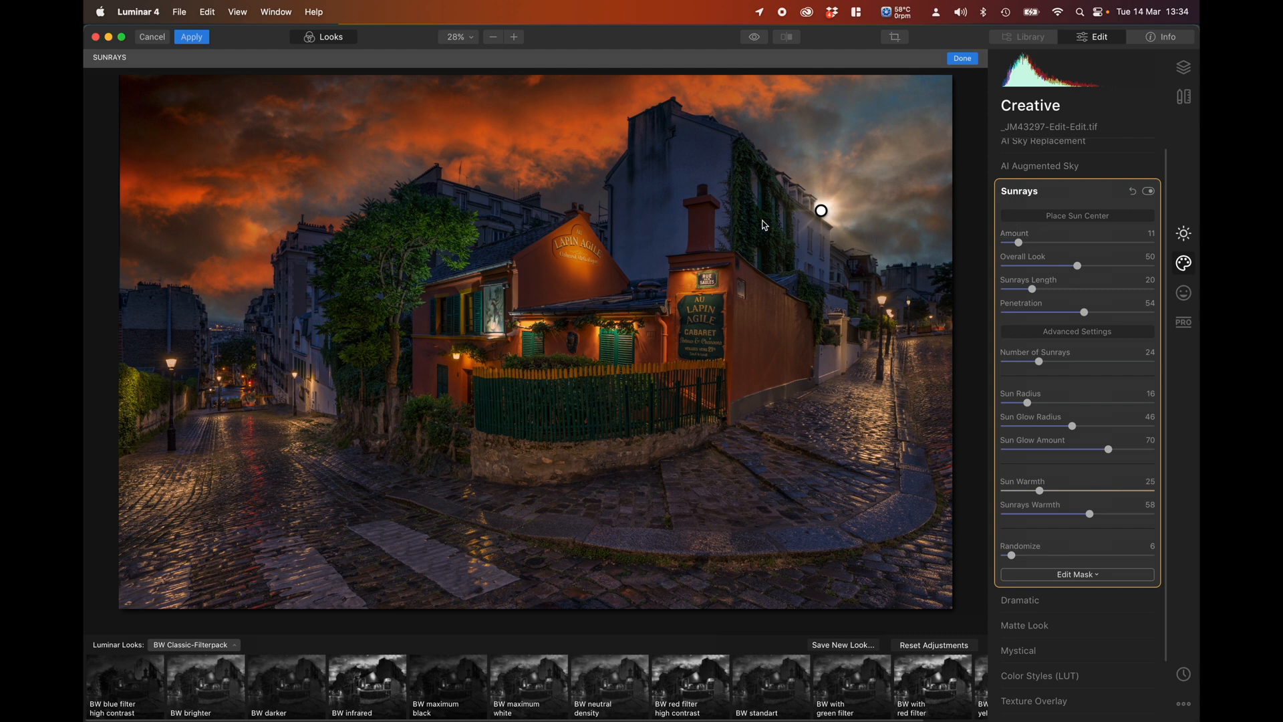
- Apply the sunrays edit to the photo and switch to Lightroom Classic
left_click(203, 40)
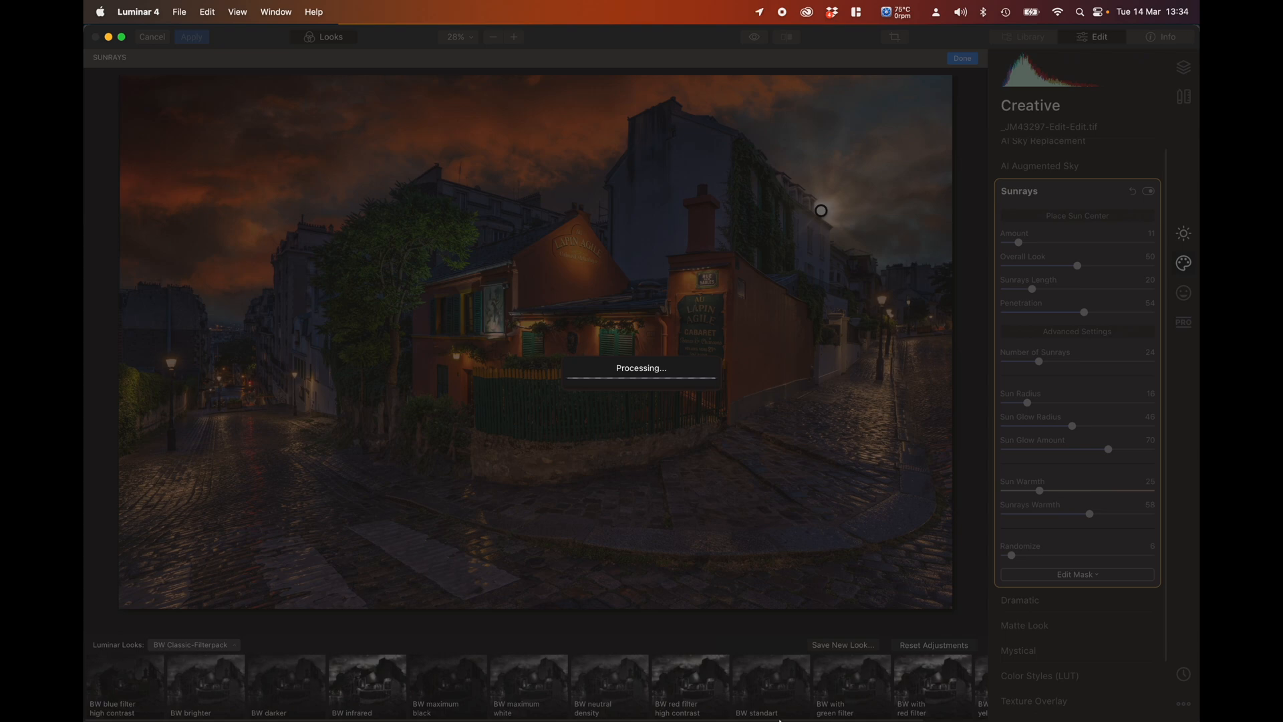
mouse_move(785, 708)
left_click(861, 697)
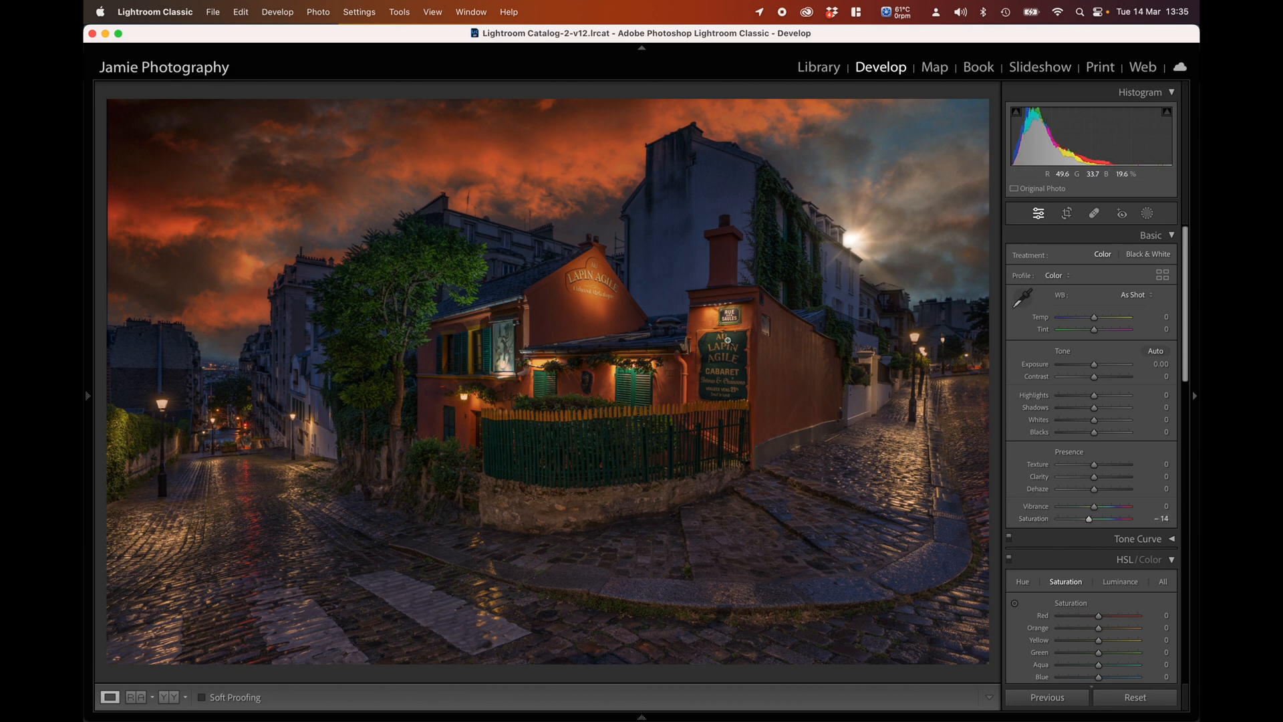
- Reduce the Orange saturation in the HSL settings, first trying -24, and slightly adjust the Blue saturation
scroll(1066, 561, "down", 4)
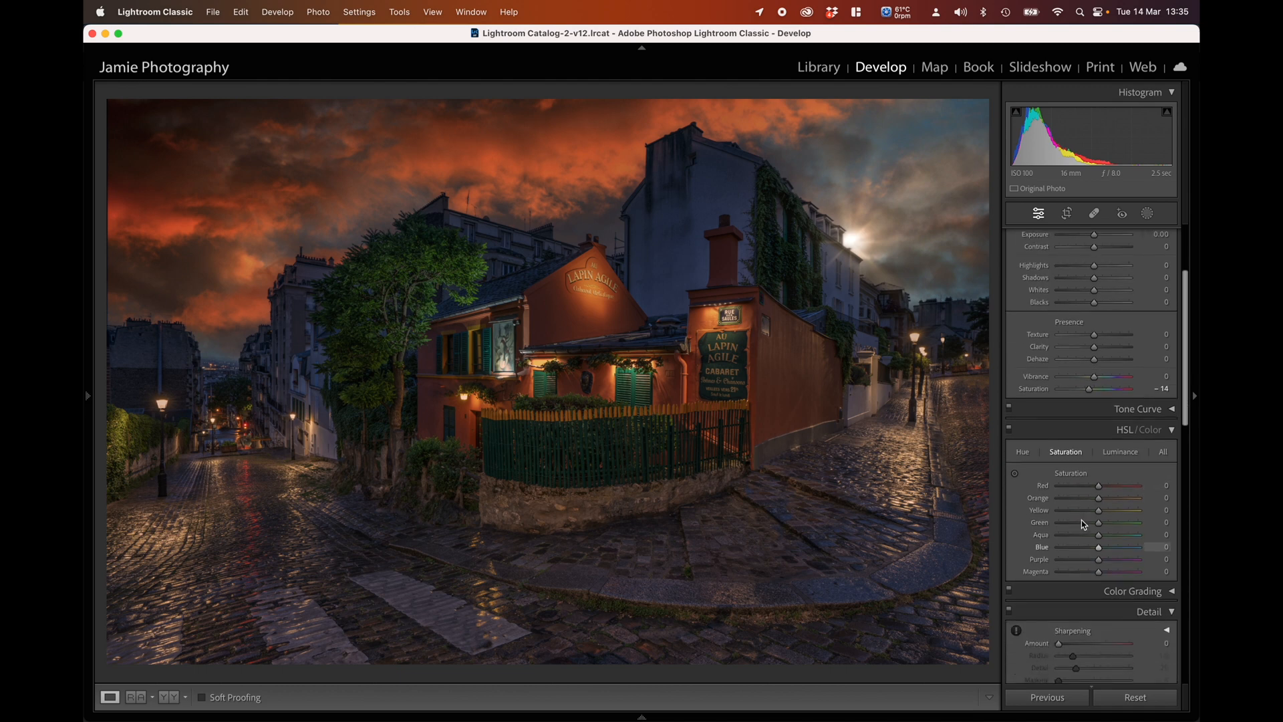
left_click_drag(1099, 493, 1088, 494)
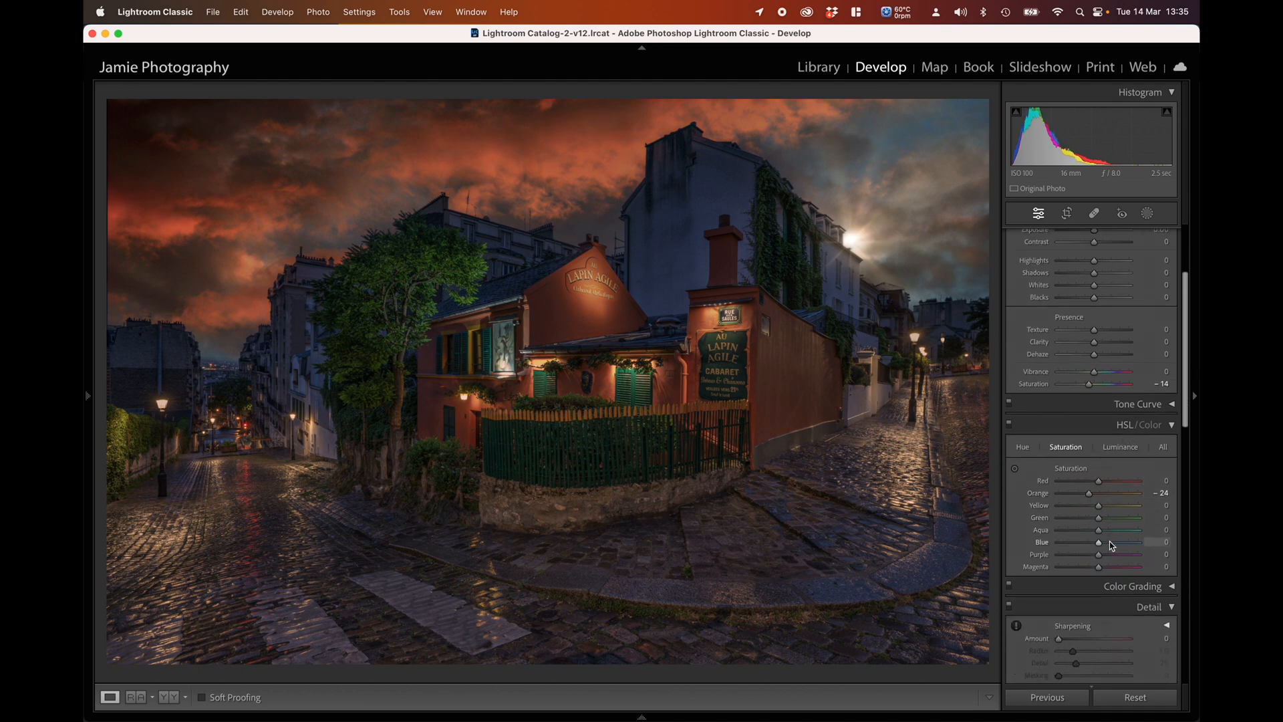
left_click_drag(1106, 547, 1102, 546)
left_click_drag(1094, 494, 1095, 494)
- Add a slanted linear gradient mask over the sky's upper-left corner with Exposure -1.29 and Clarity 43
left_click(1147, 213)
left_click(1049, 355)
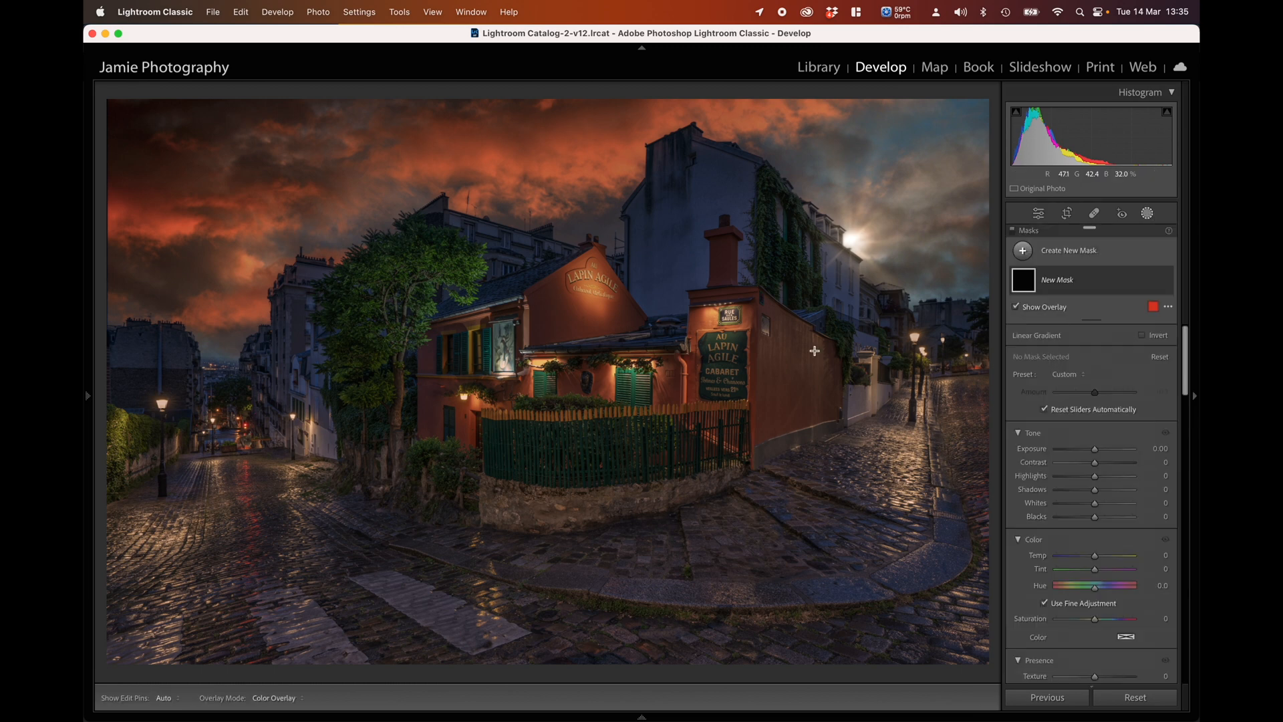
left_click_drag(280, 109, 319, 259)
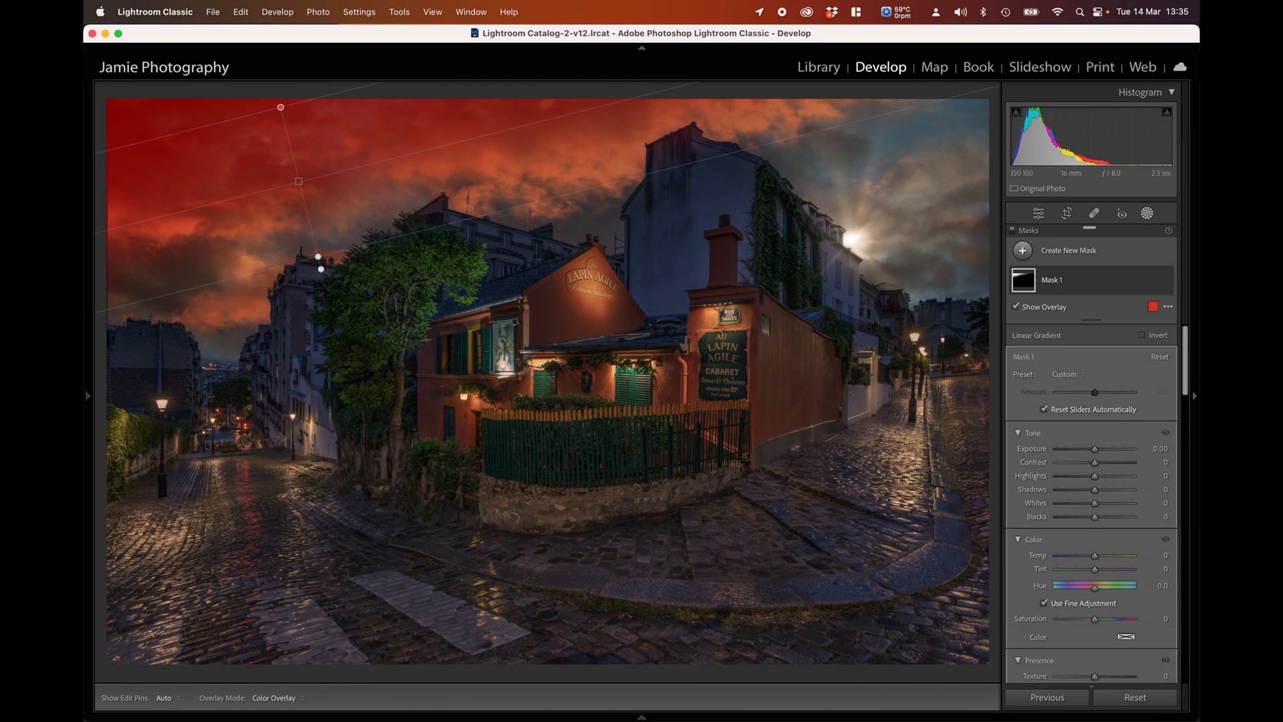
left_click_drag(1095, 449, 1082, 456)
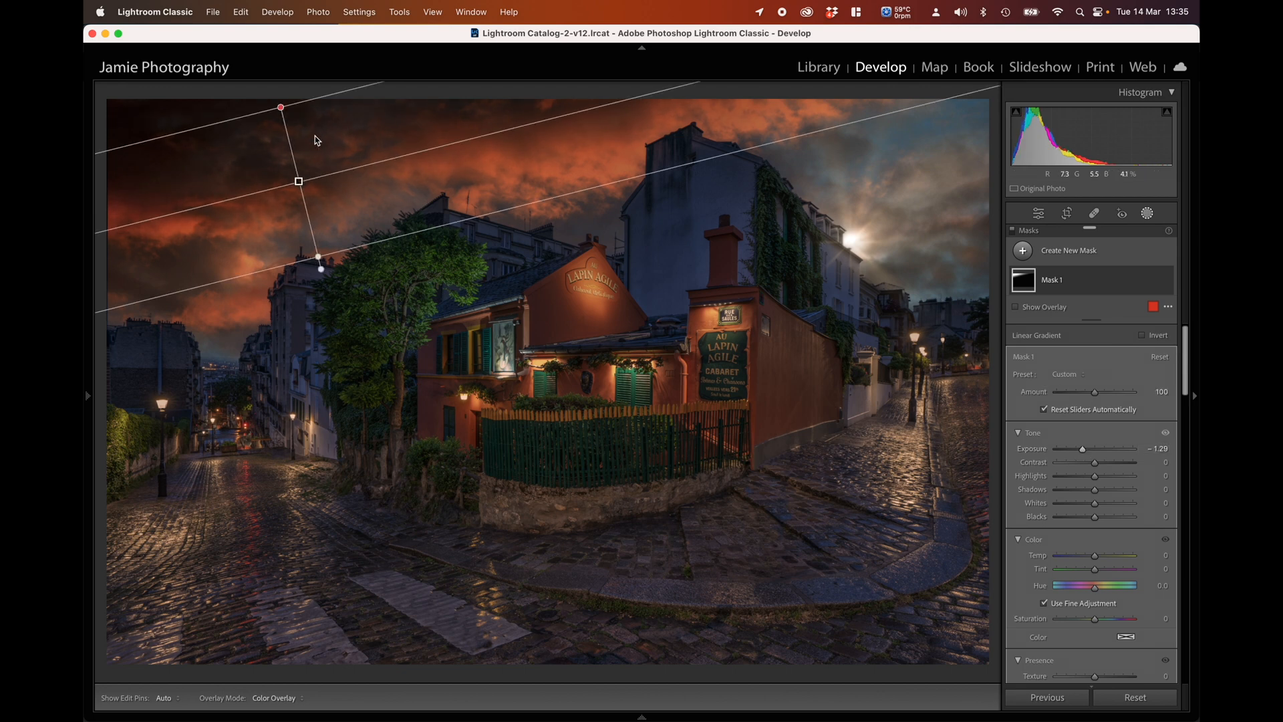
scroll(1095, 620, "down", 3)
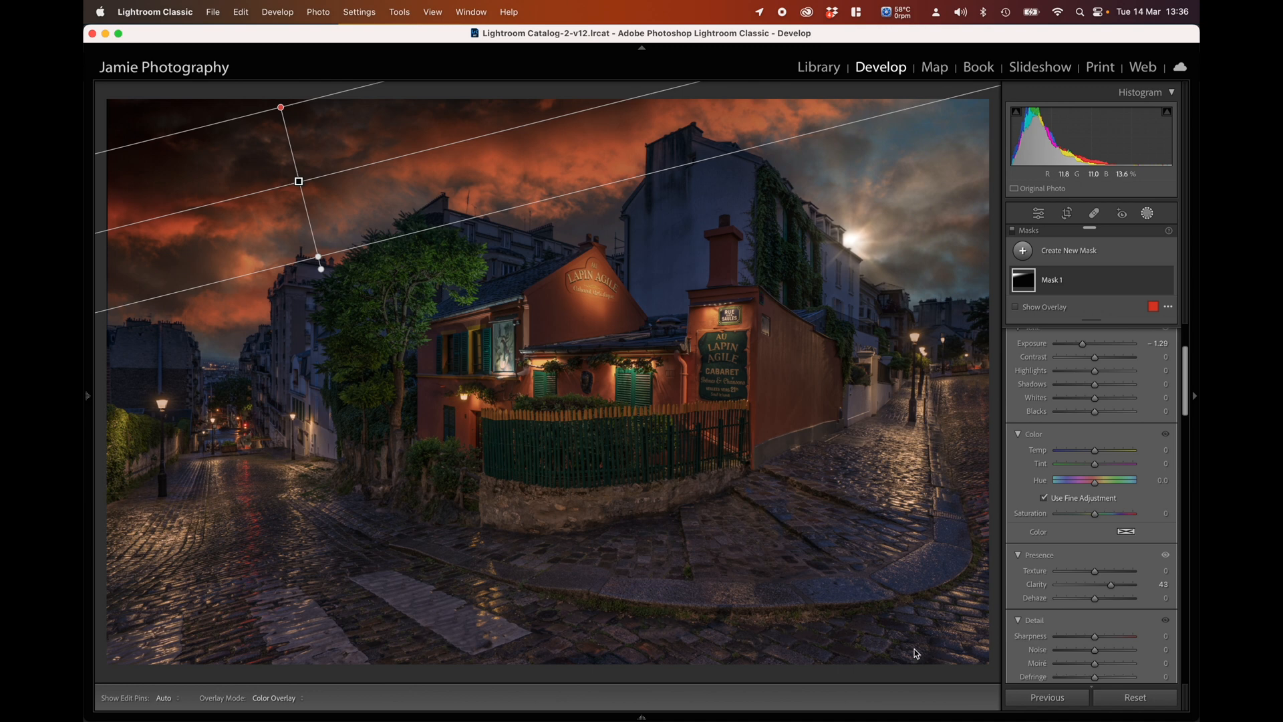
- Add a second linear gradient mask rising from the cobbled foreground and set its Exposure to -1.05
left_click(1086, 251)
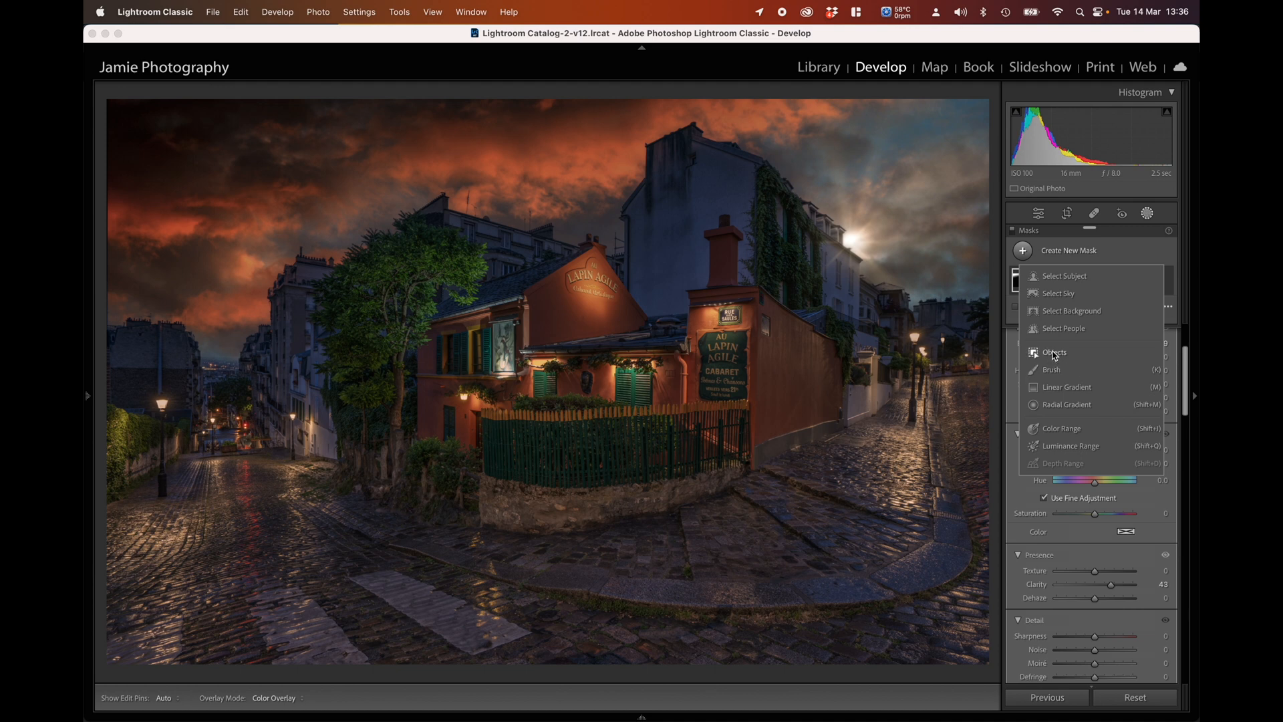
left_click(1063, 388)
left_click_drag(932, 658, 914, 481)
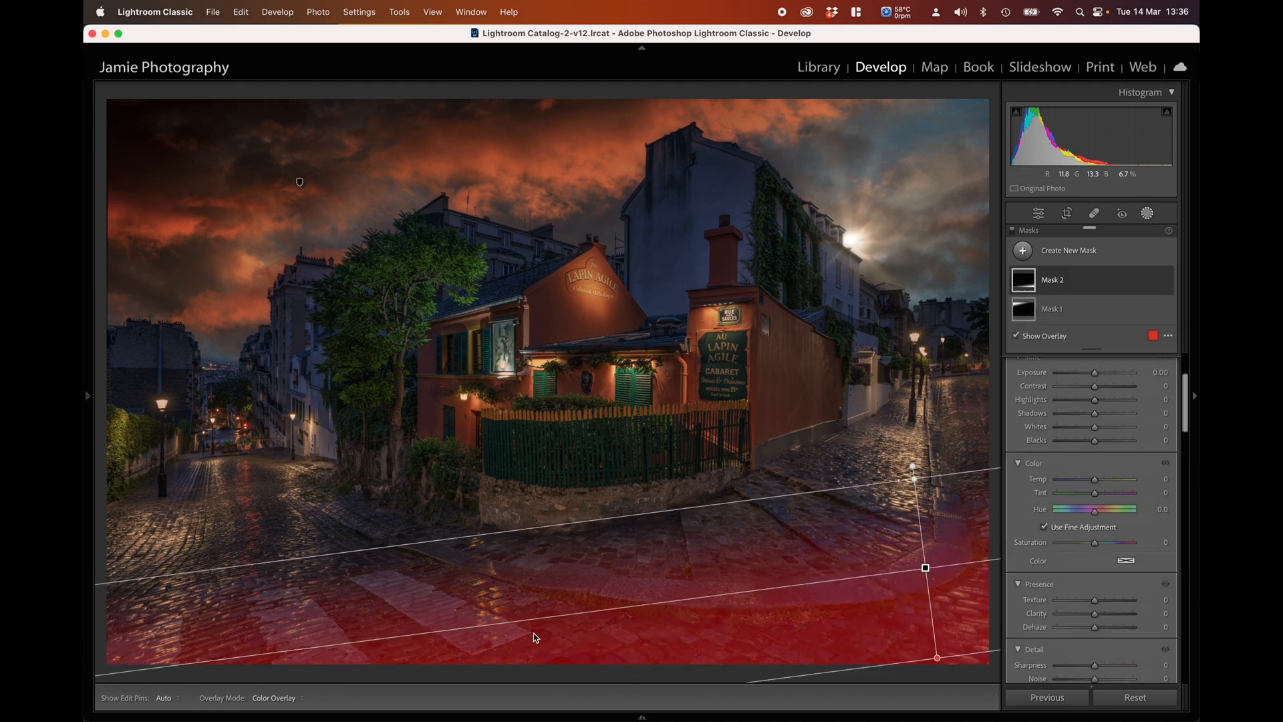
left_click_drag(1094, 373, 1082, 377)
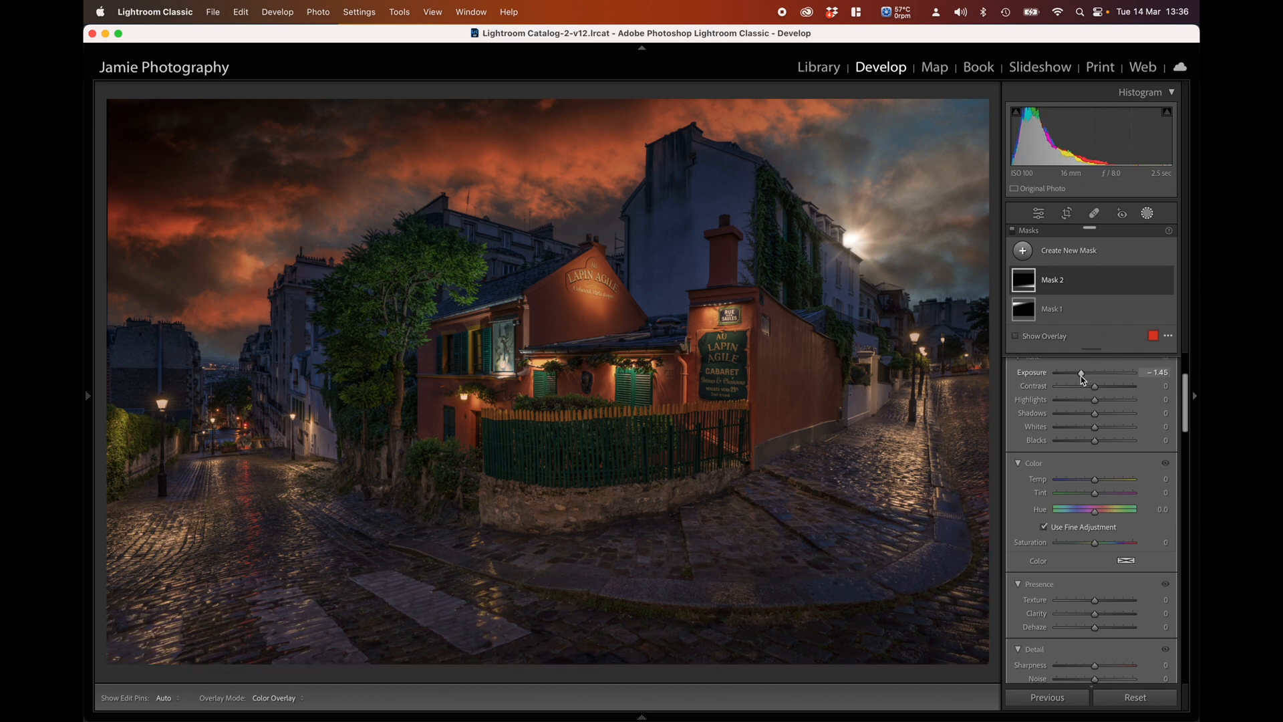
scroll(1085, 481, "up", 2)
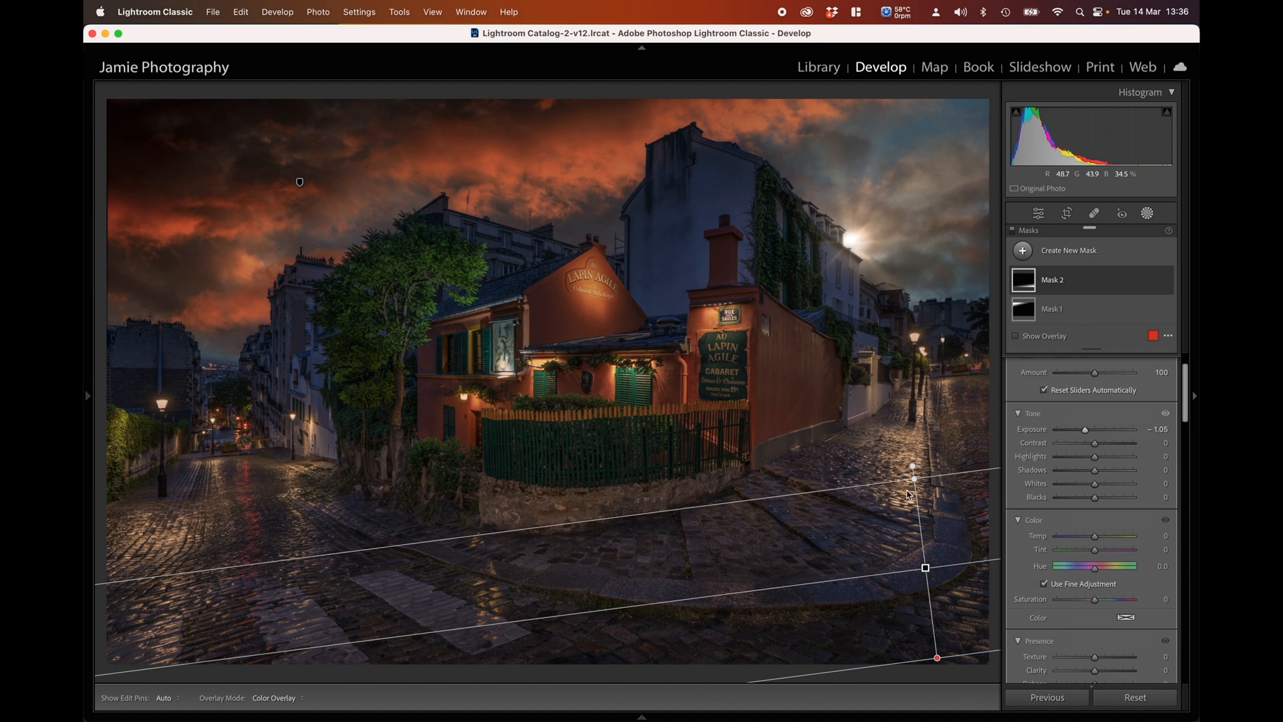
- Create a tall, narrow radial gradient mask over the cobbled street below the sun, stretching down to the photo's lower edge
left_click(1075, 252)
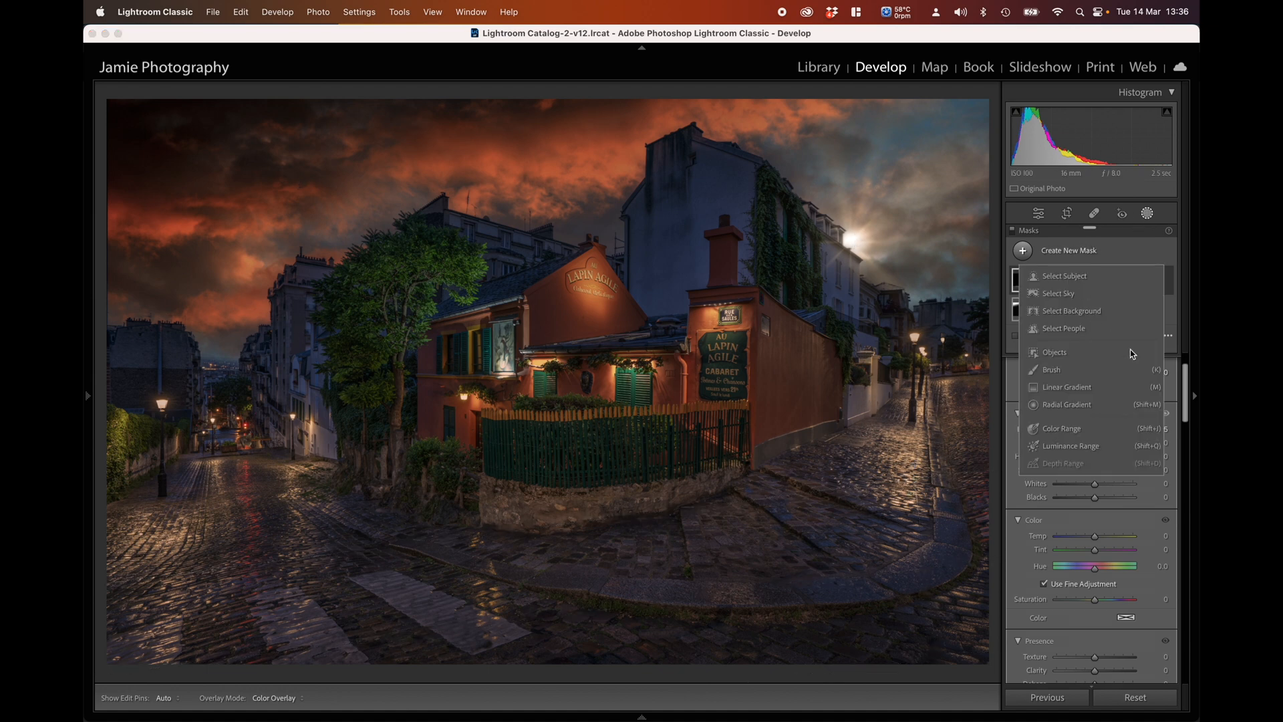
left_click(1065, 404)
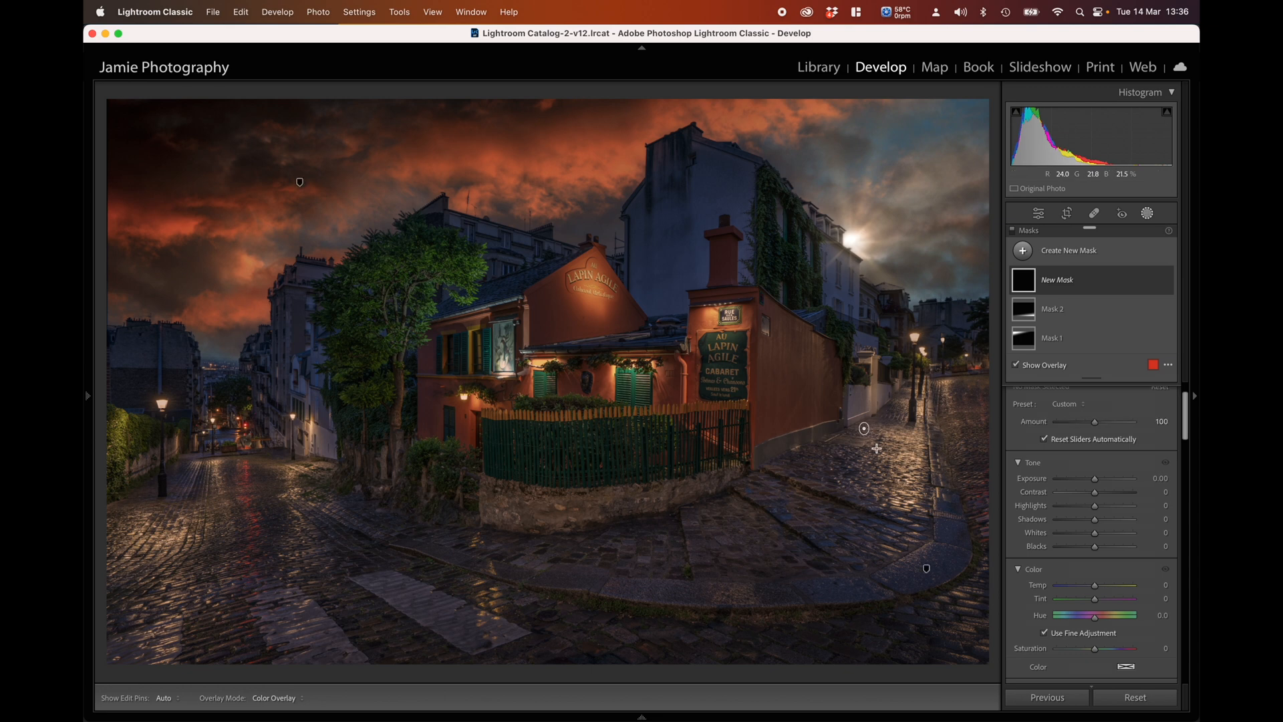
left_click_drag(864, 428, 910, 556)
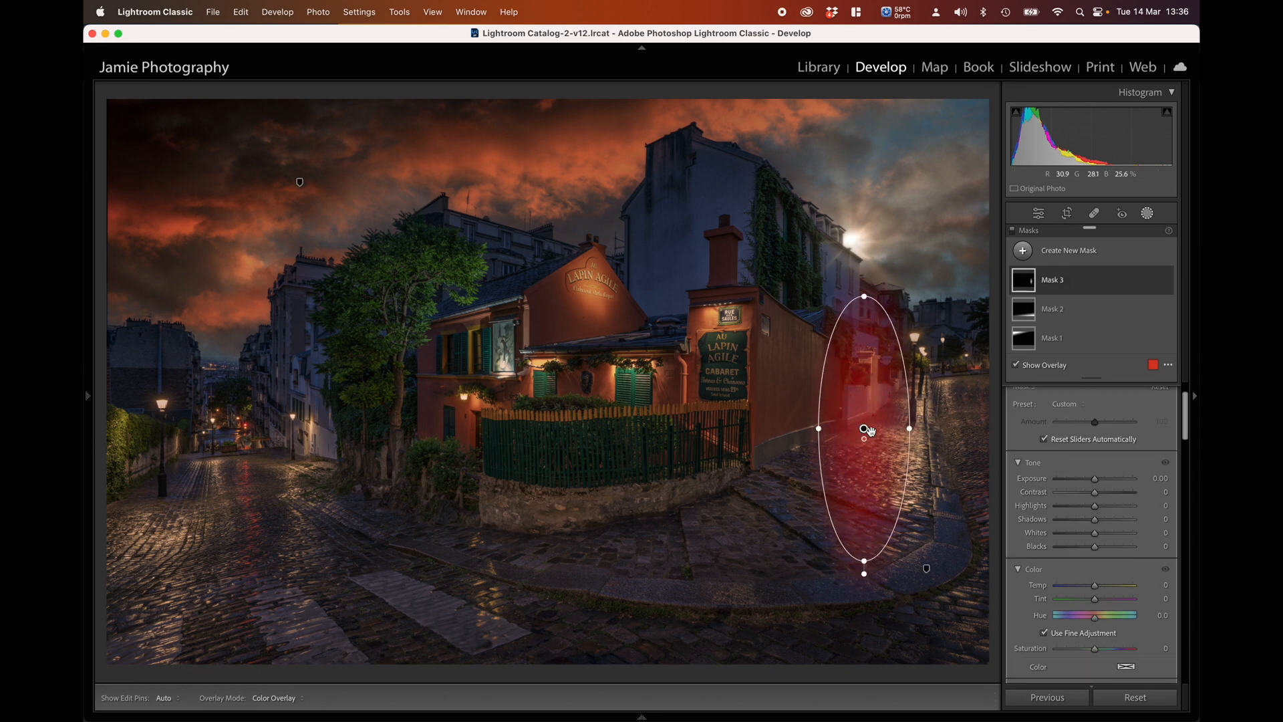
left_click_drag(864, 430, 871, 483)
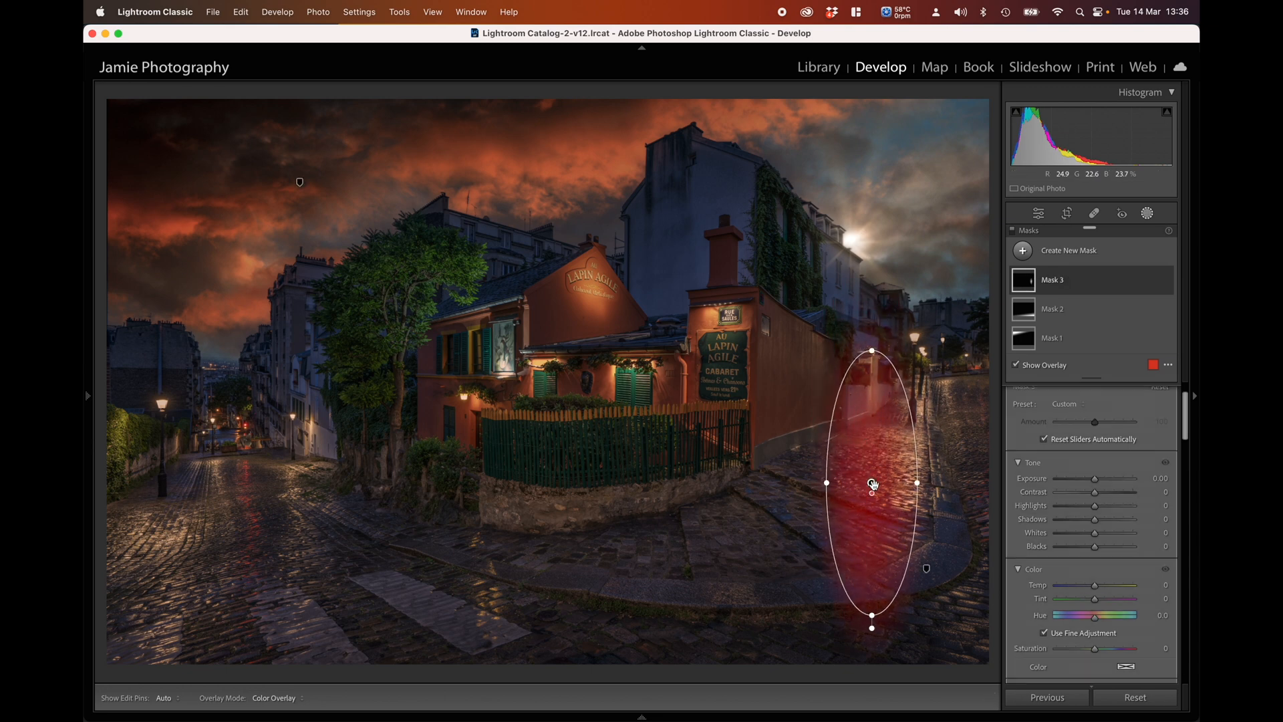
left_click_drag(871, 615, 871, 653)
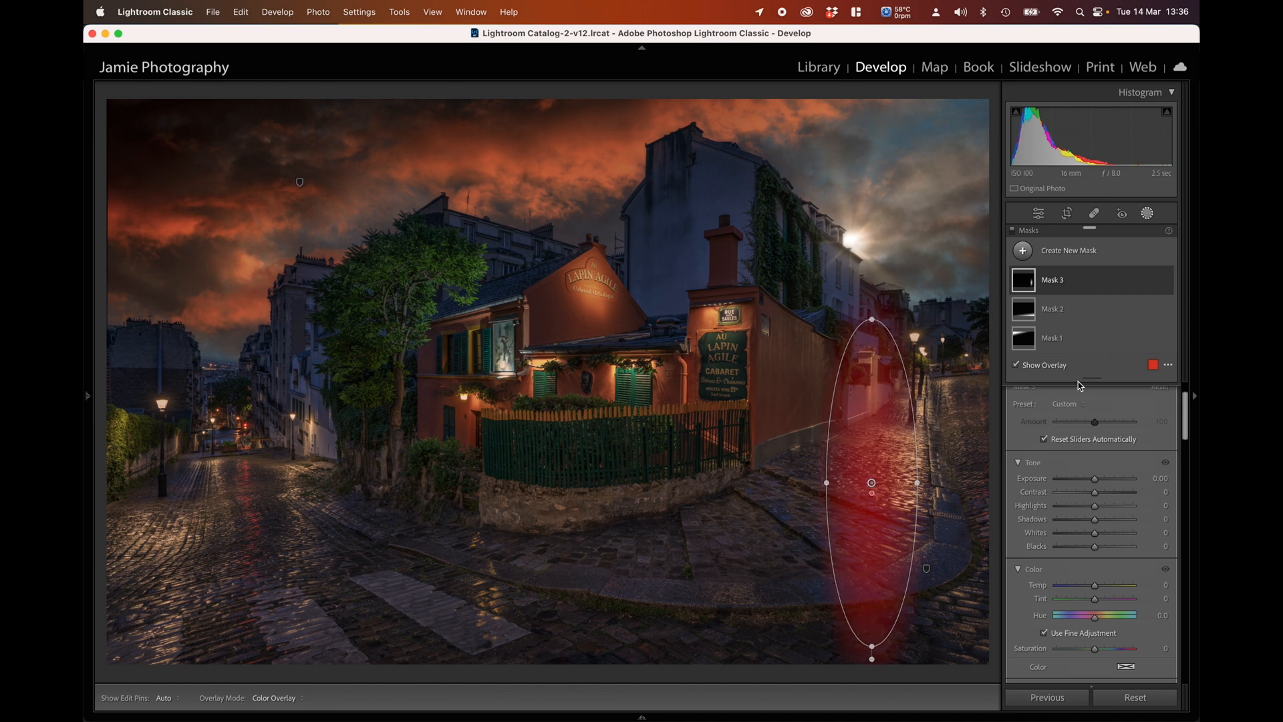
- Brighten and warm the radial street mask with Exposure 1.11, Temp 41 and Tint 13, nudging the ellipse slightly lower
left_click_drag(1097, 484, 1108, 483)
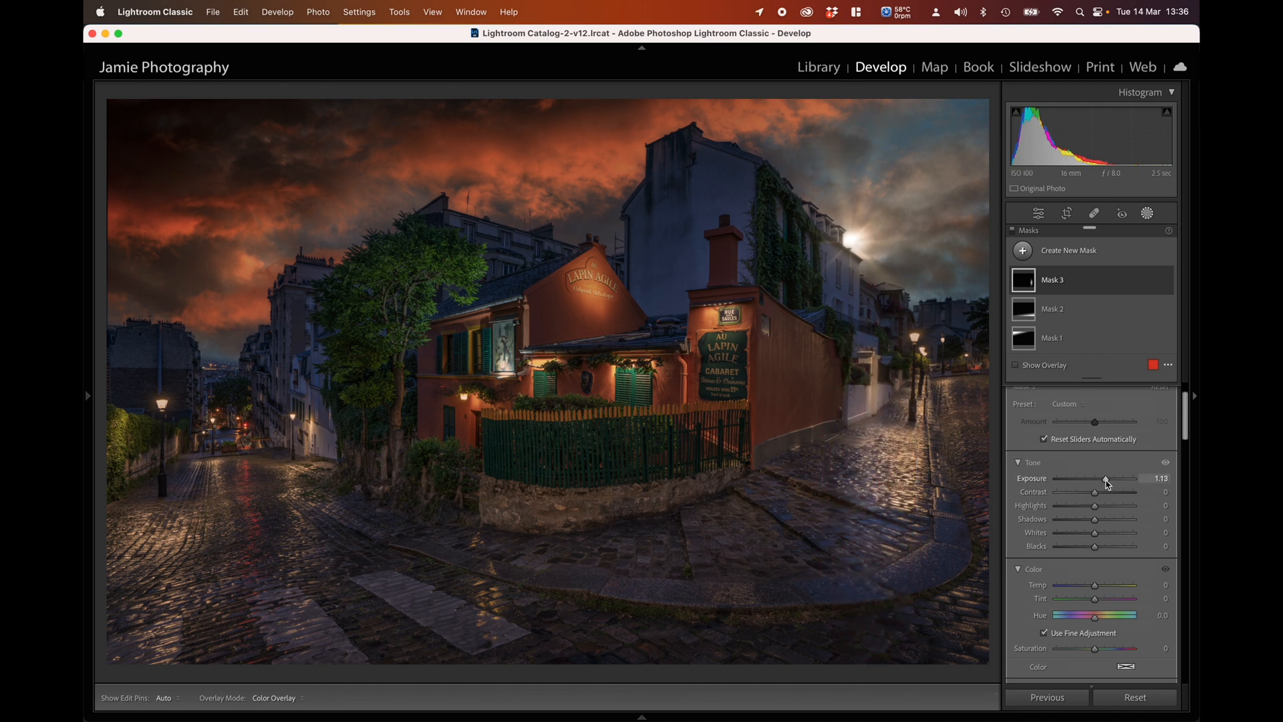
left_click_drag(1094, 585, 1107, 585)
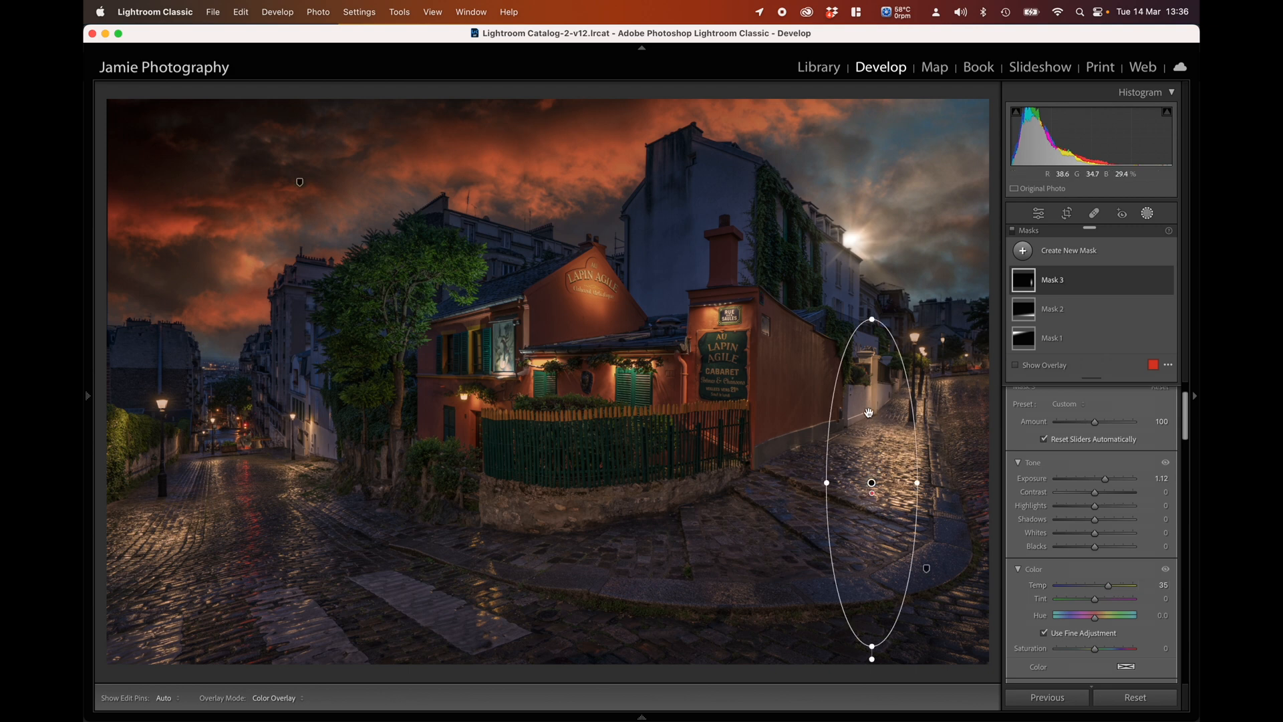
left_click_drag(873, 485, 873, 490)
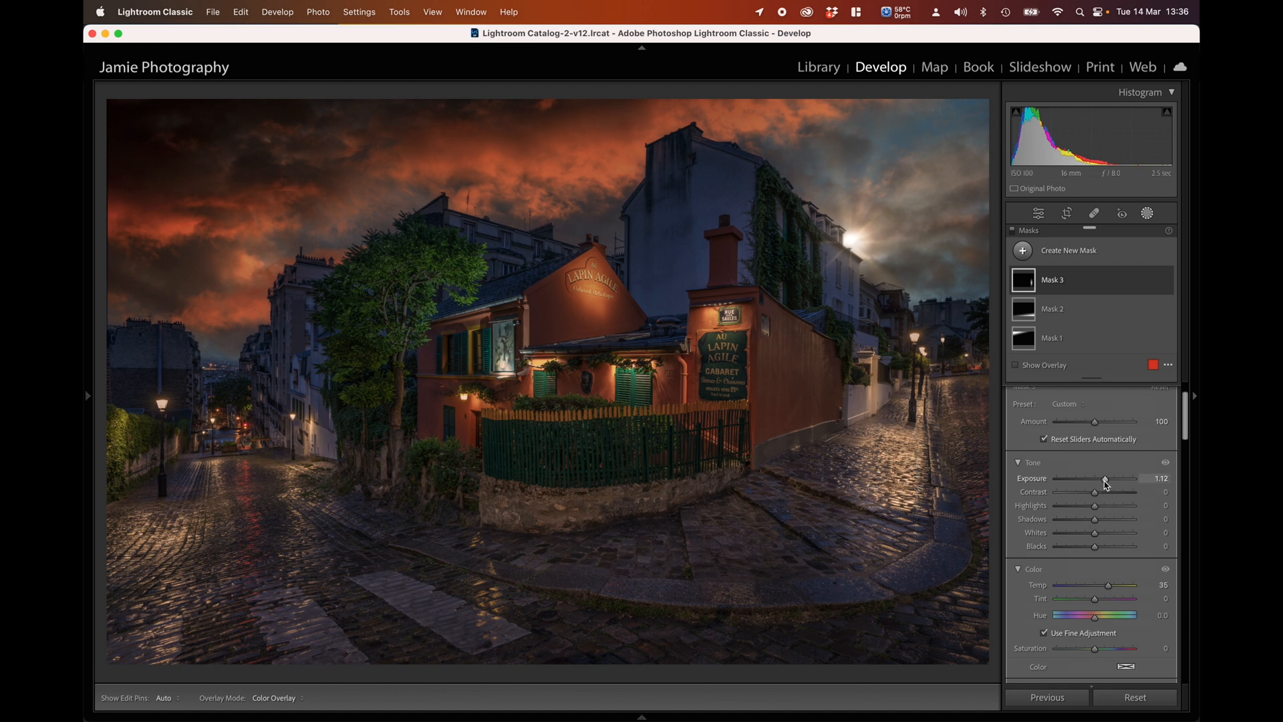
left_click_drag(1105, 480, 1103, 479)
left_click_drag(1102, 600, 1106, 600)
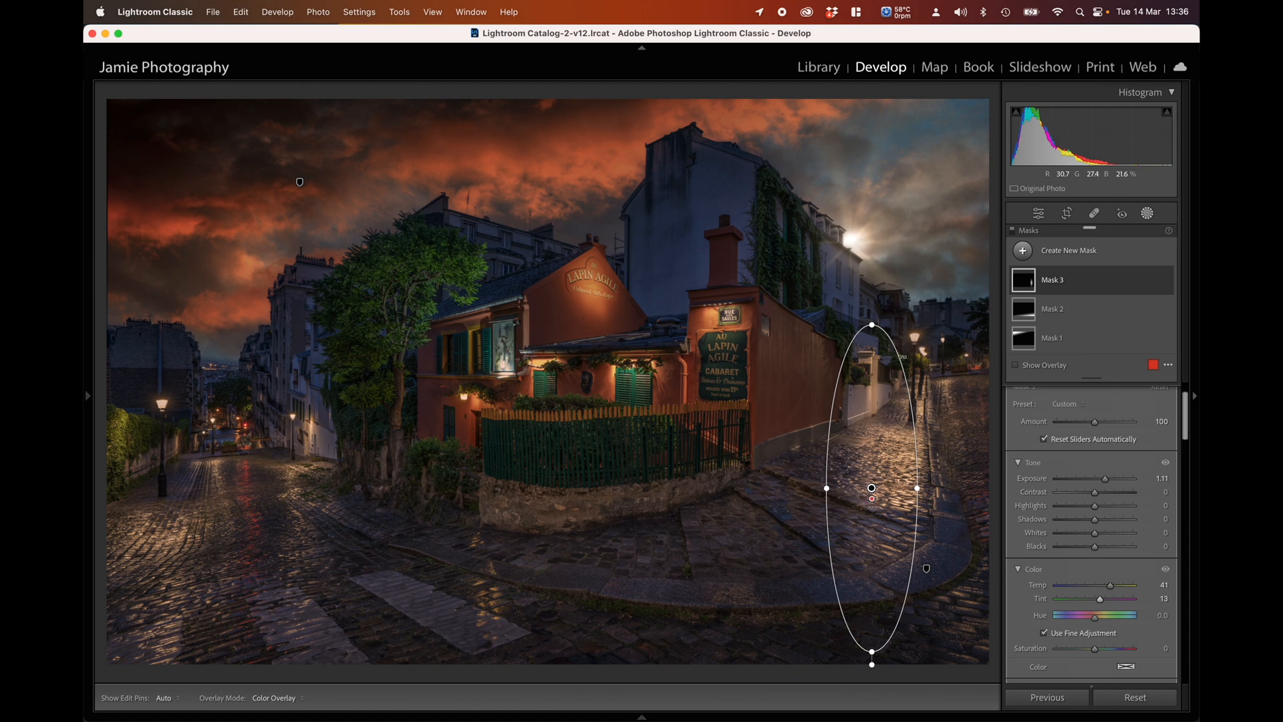
- Subtract the orange side wall of the cabaret from the street's radial mask with a size 17 brush
left_click(1056, 285)
left_click(1126, 321)
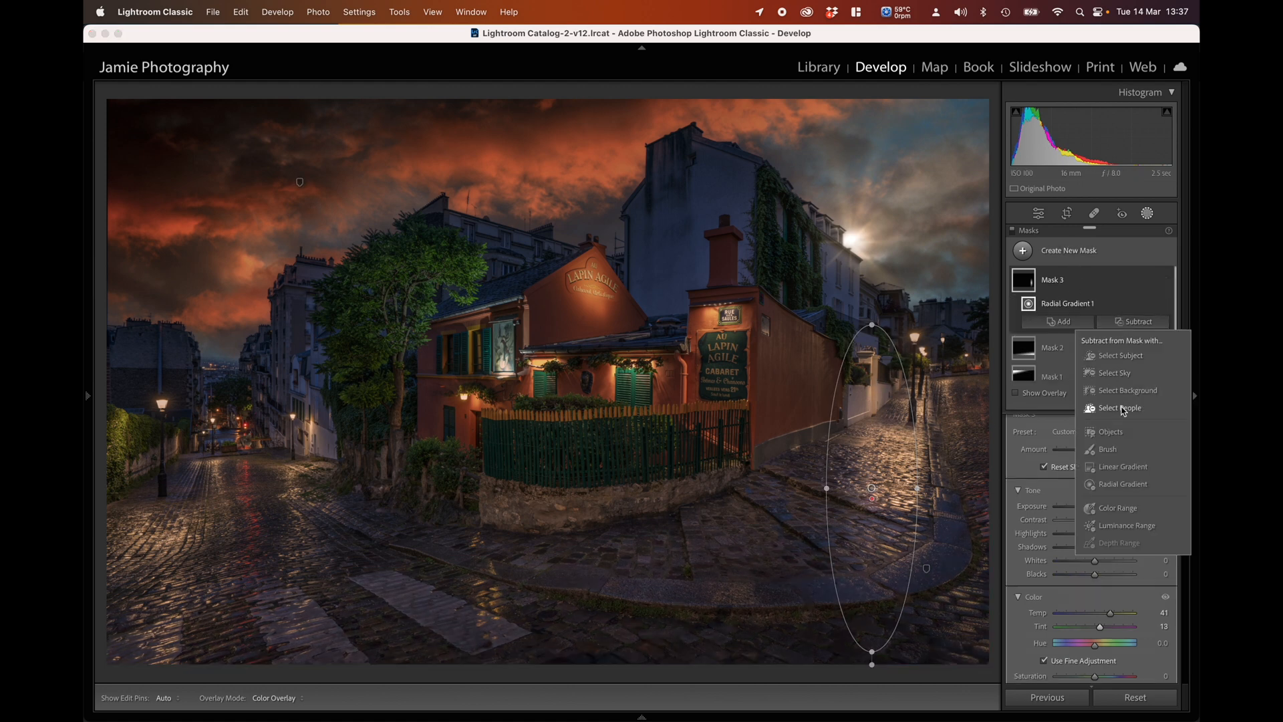
left_click(1110, 451)
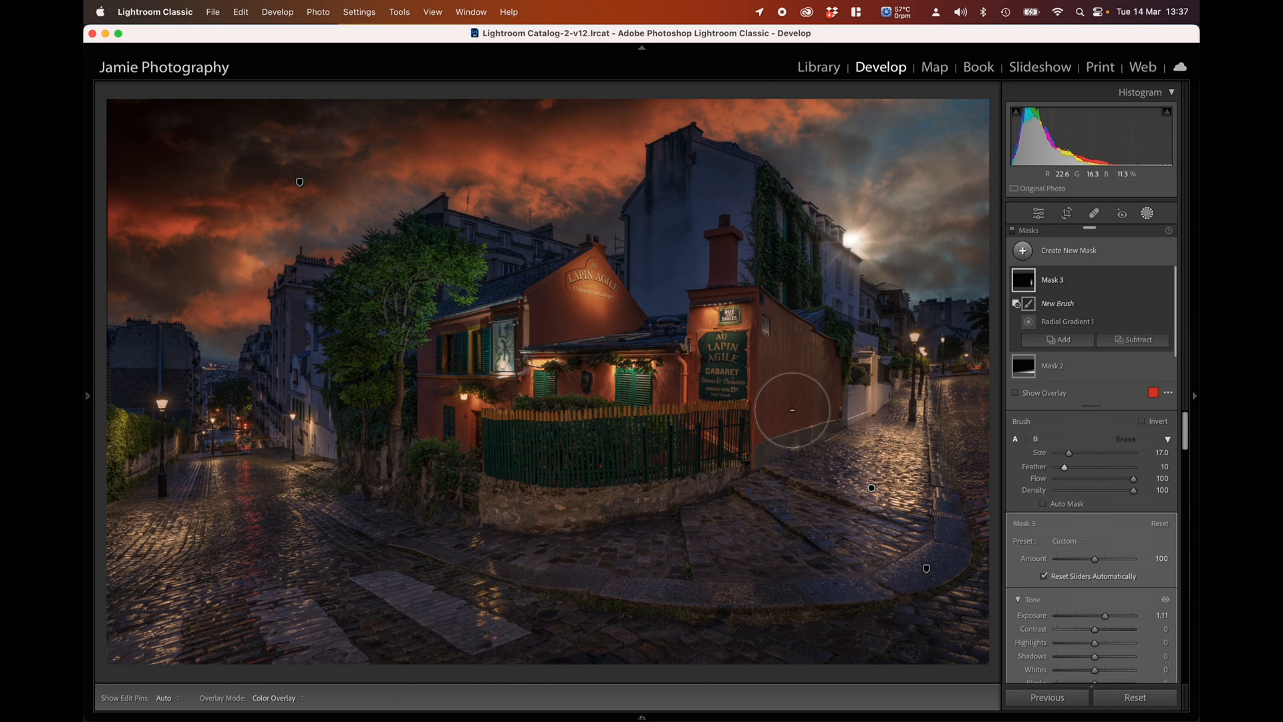
left_click_drag(793, 412, 872, 369)
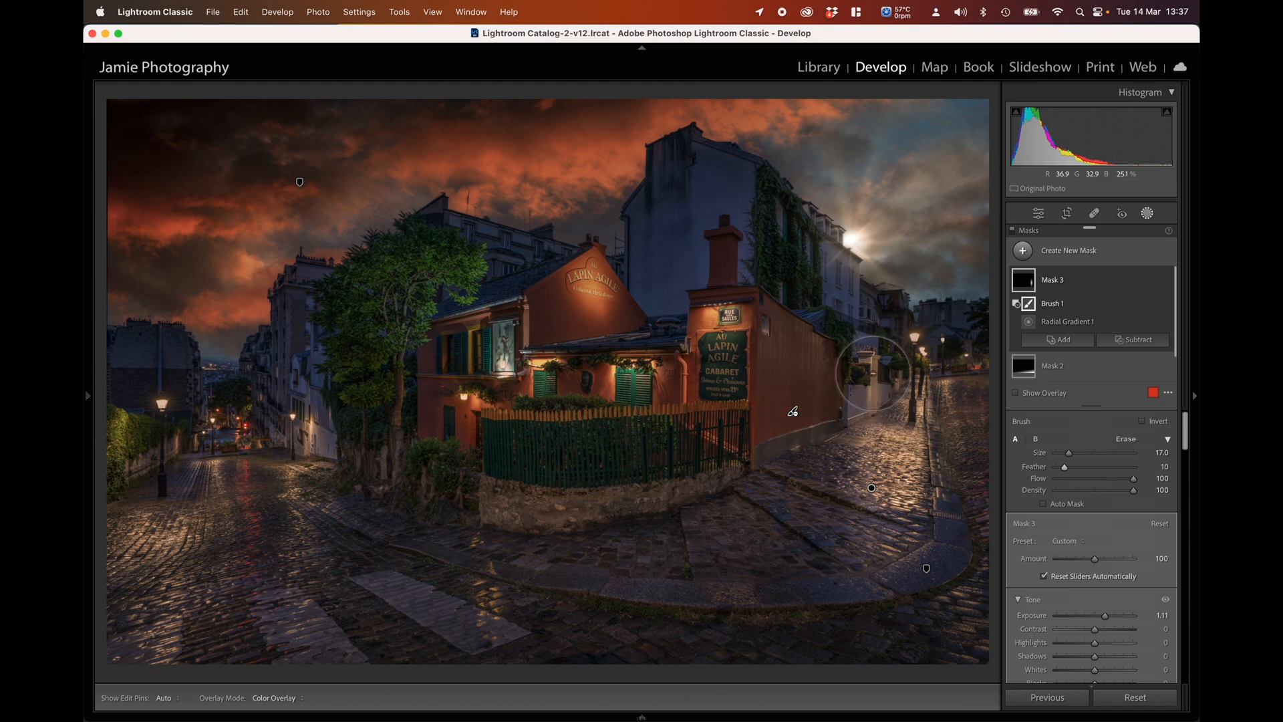
key("h")
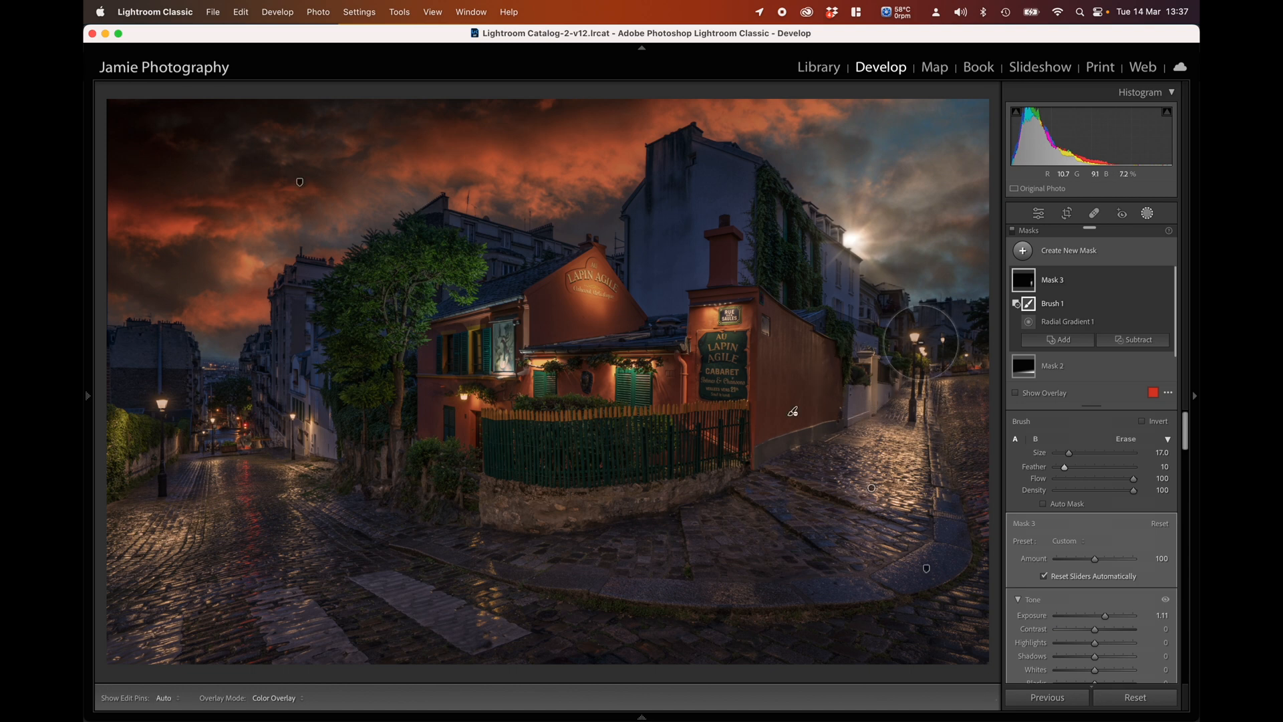
key("h")
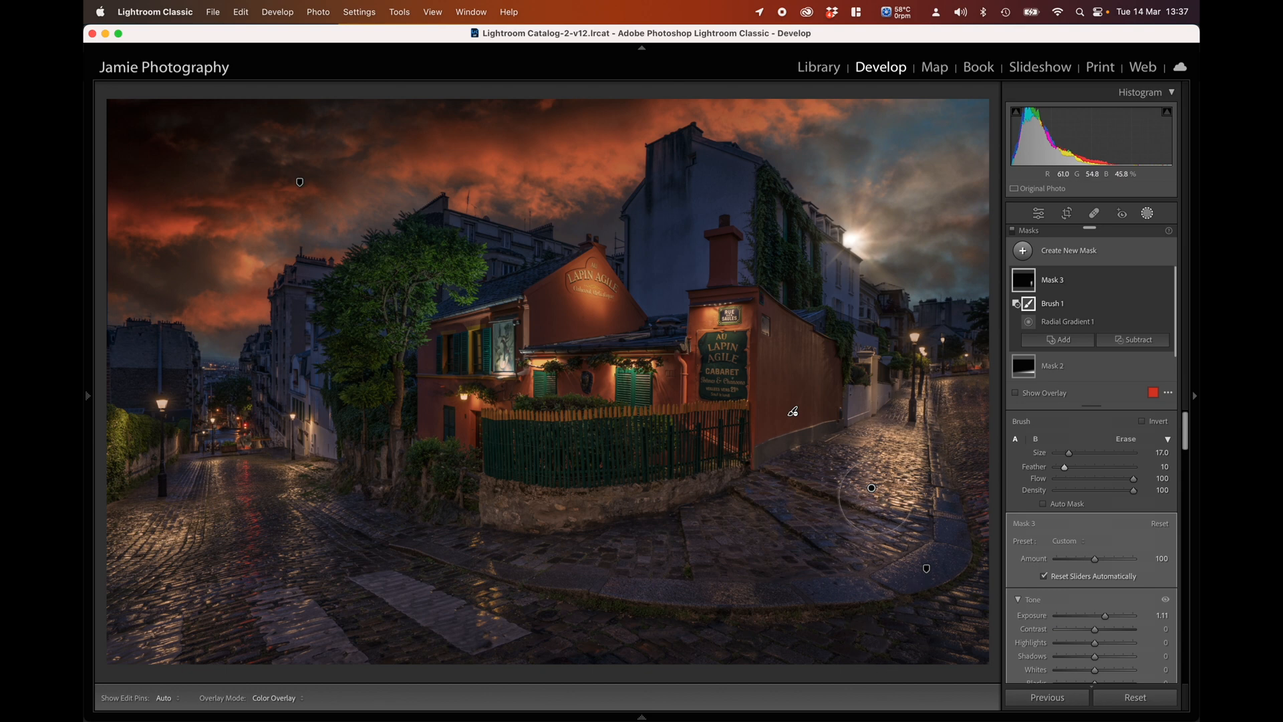
- Set the Clarity of the radial street mask to 22
left_click(872, 490)
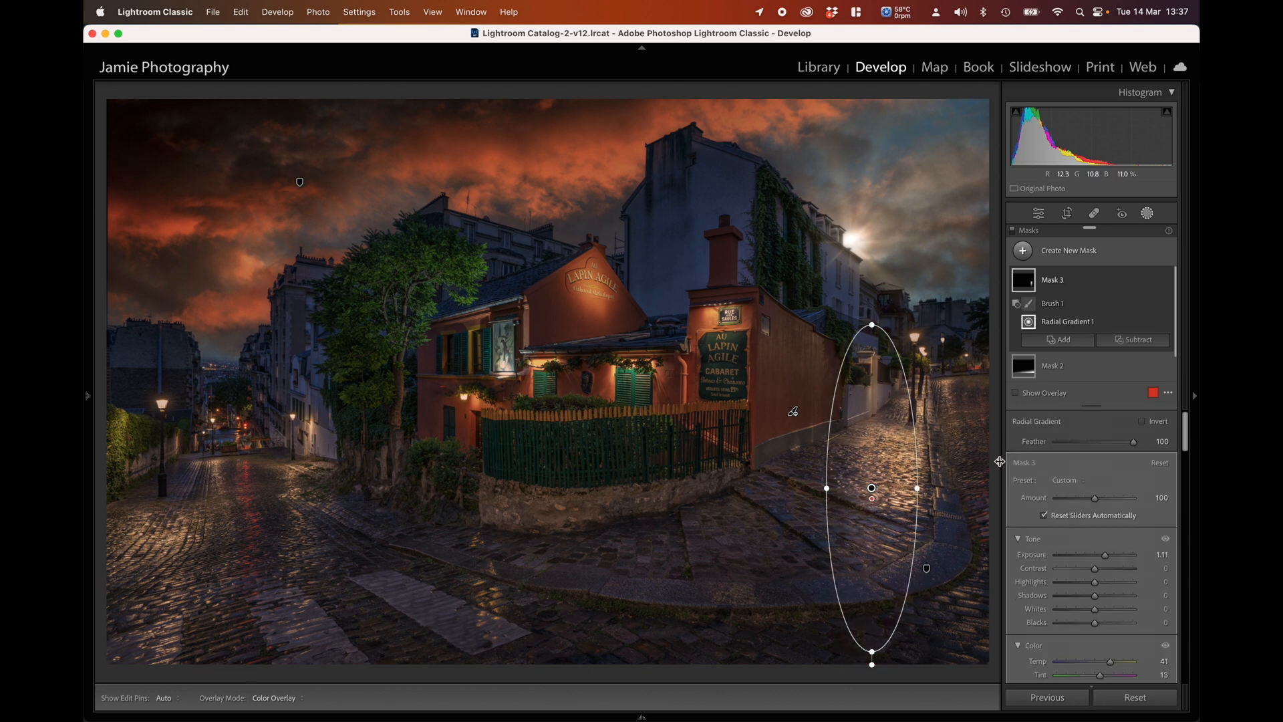
scroll(1065, 478, "down", 5)
left_click_drag(1094, 611, 1103, 612)
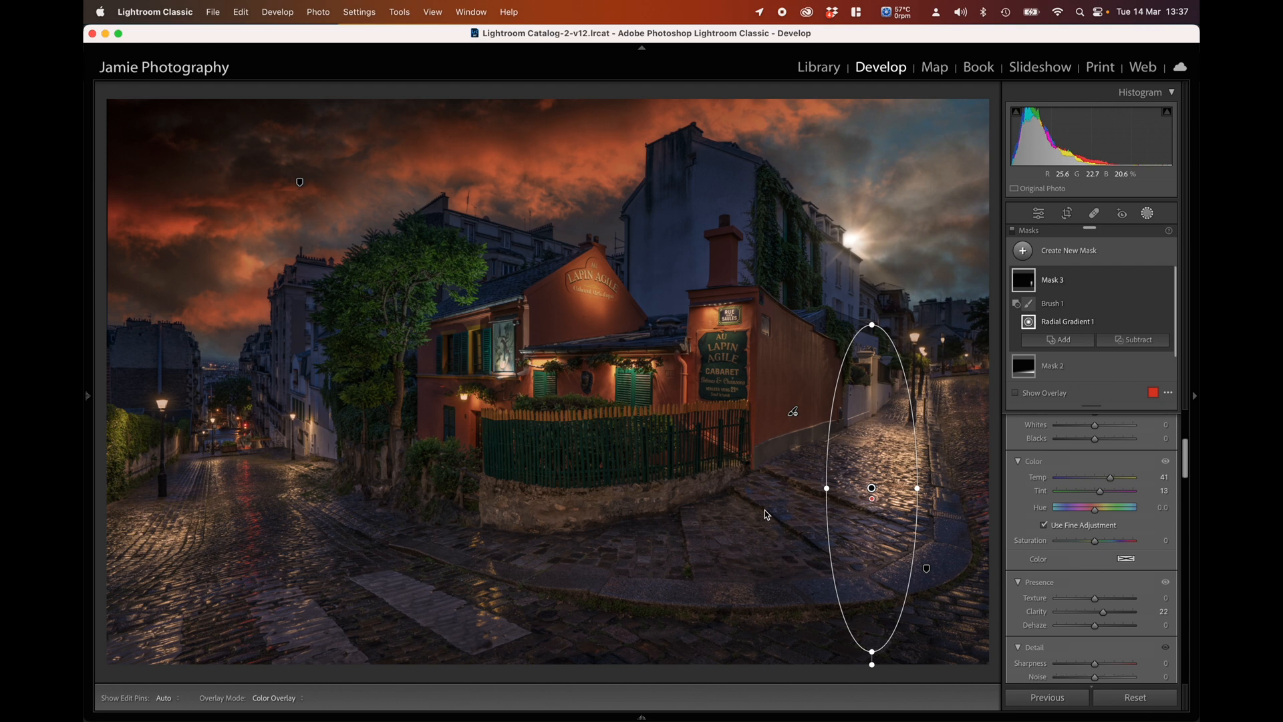
- Add a wide radial gradient mask covering the cabaret building and tree, with Exposure 0.53 and Shadows 47
left_click(1076, 253)
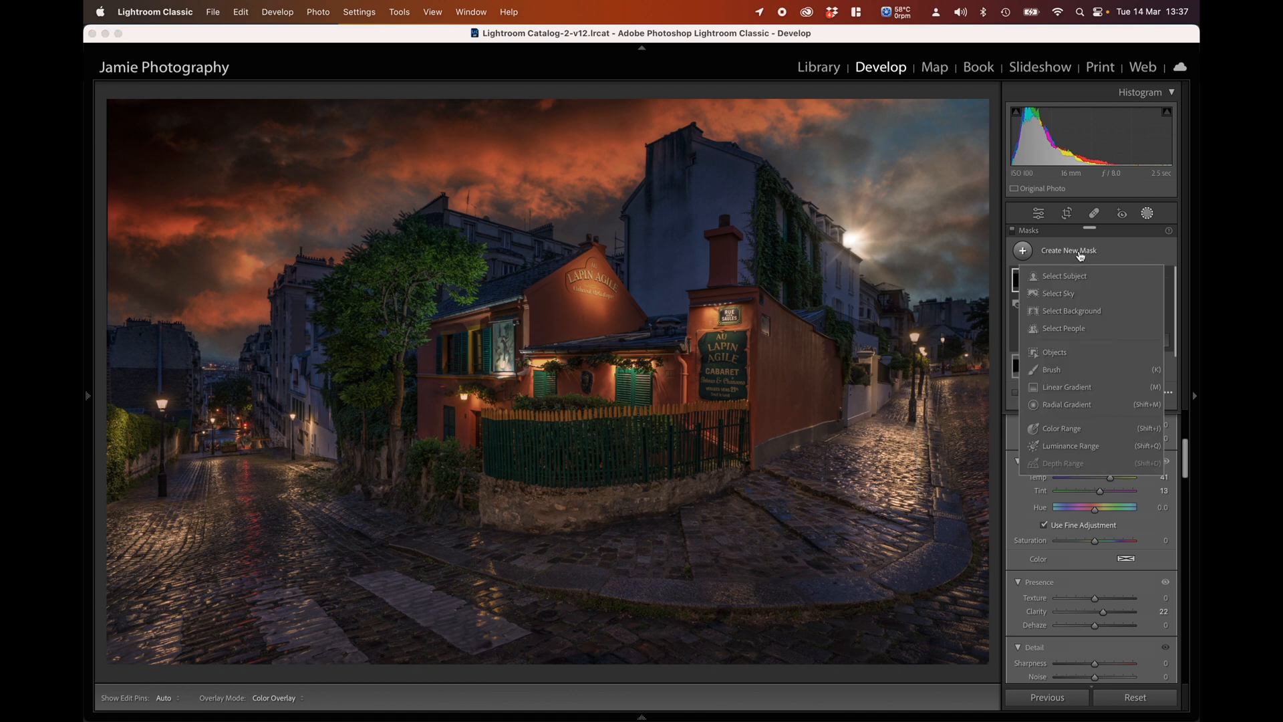
left_click(1073, 405)
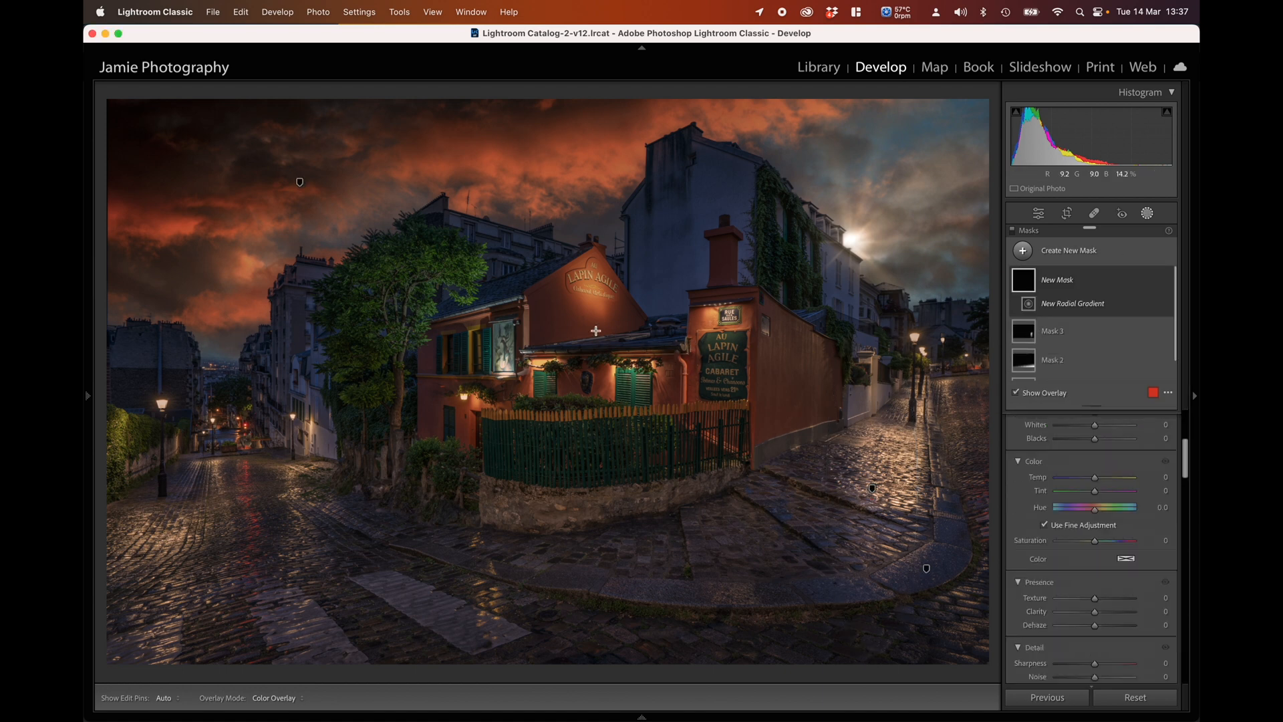
left_click_drag(585, 318, 755, 419)
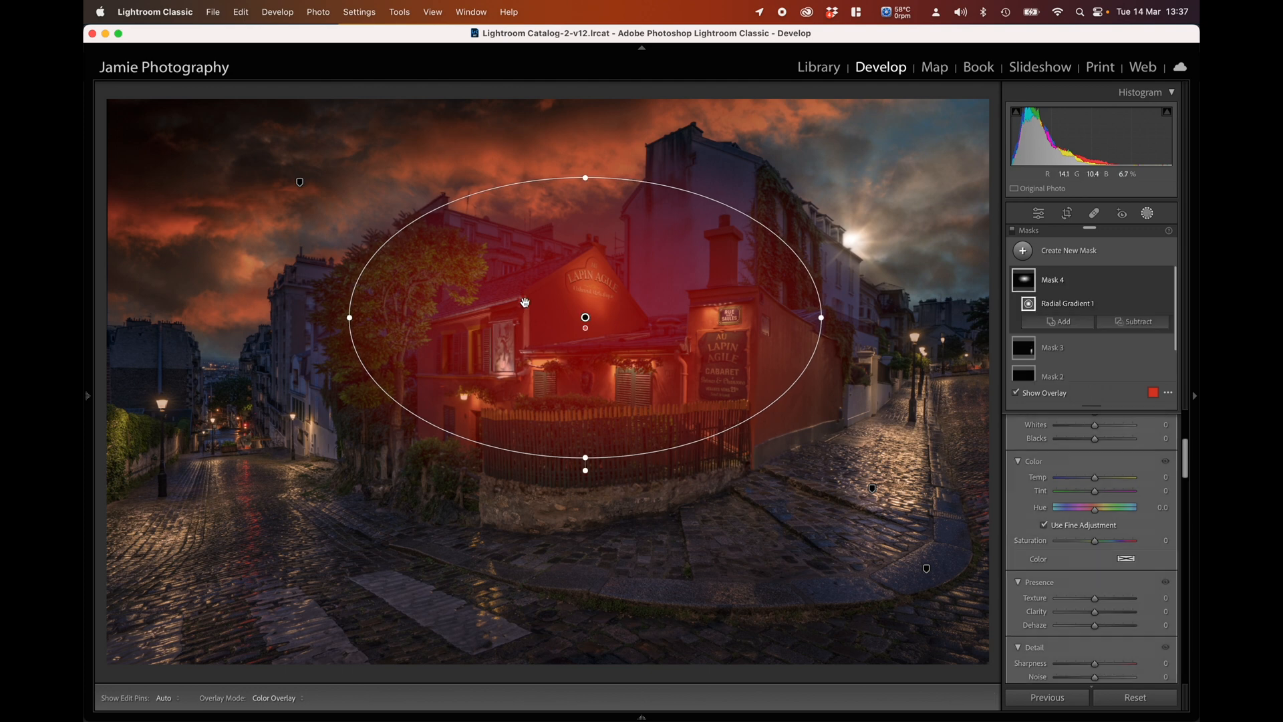
left_click_drag(586, 318, 561, 360)
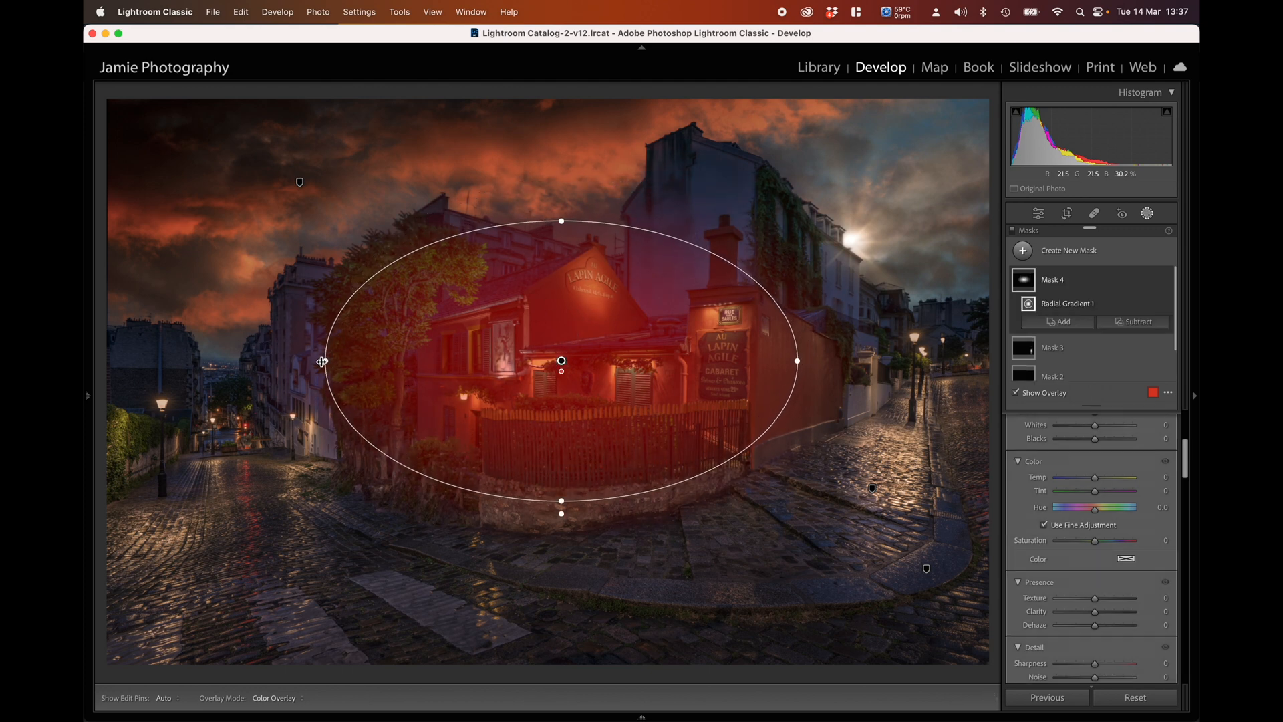
left_click_drag(322, 361, 286, 360)
left_click_drag(558, 505, 560, 539)
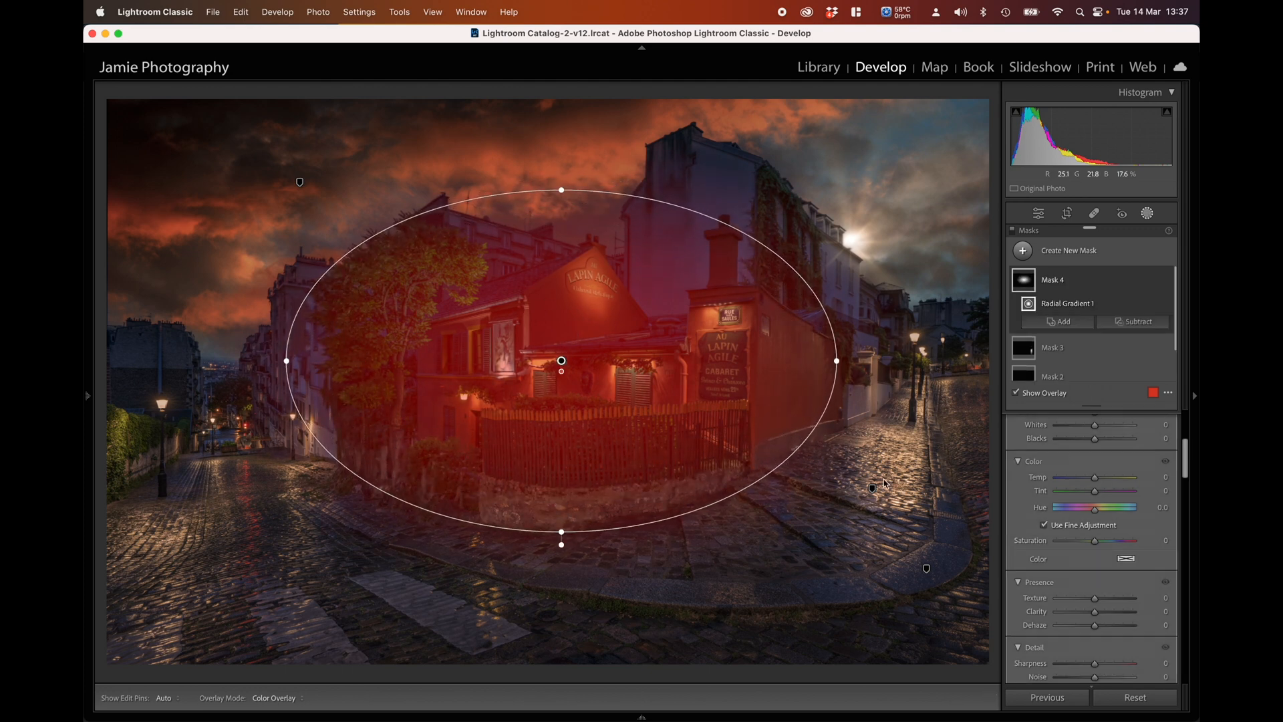
scroll(1104, 485, "up", 5)
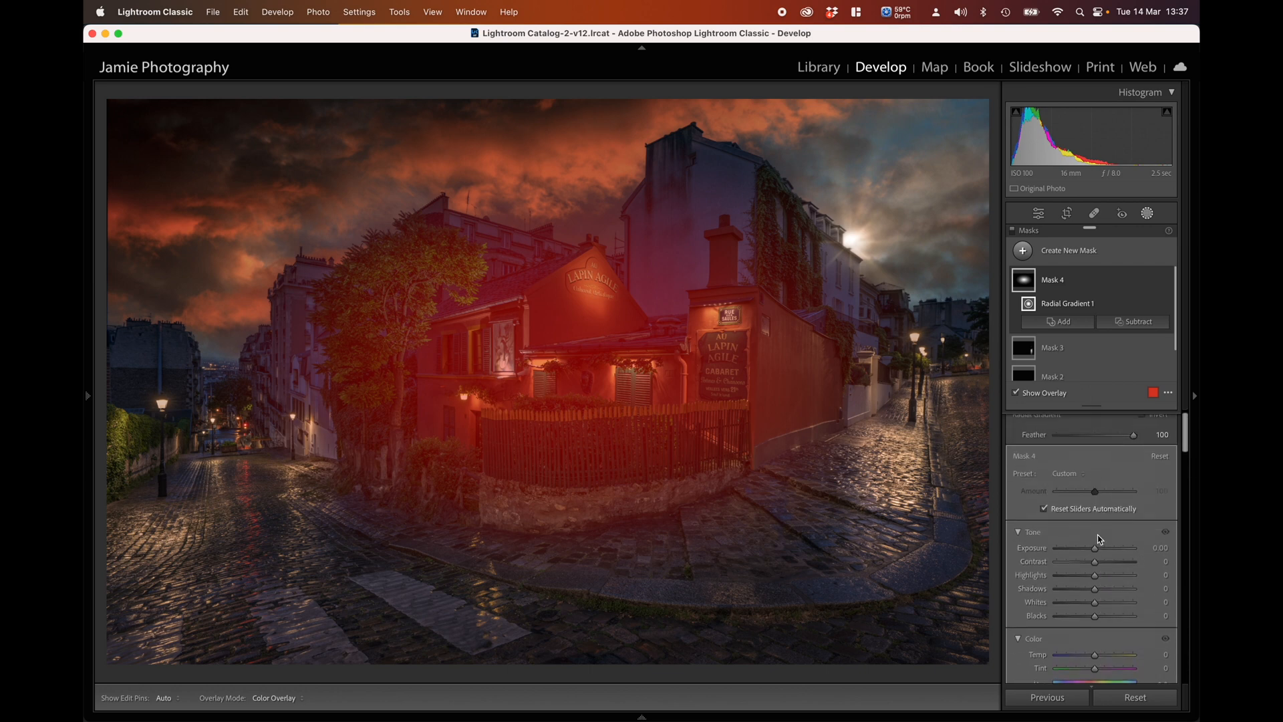
left_click_drag(1096, 546, 1100, 548)
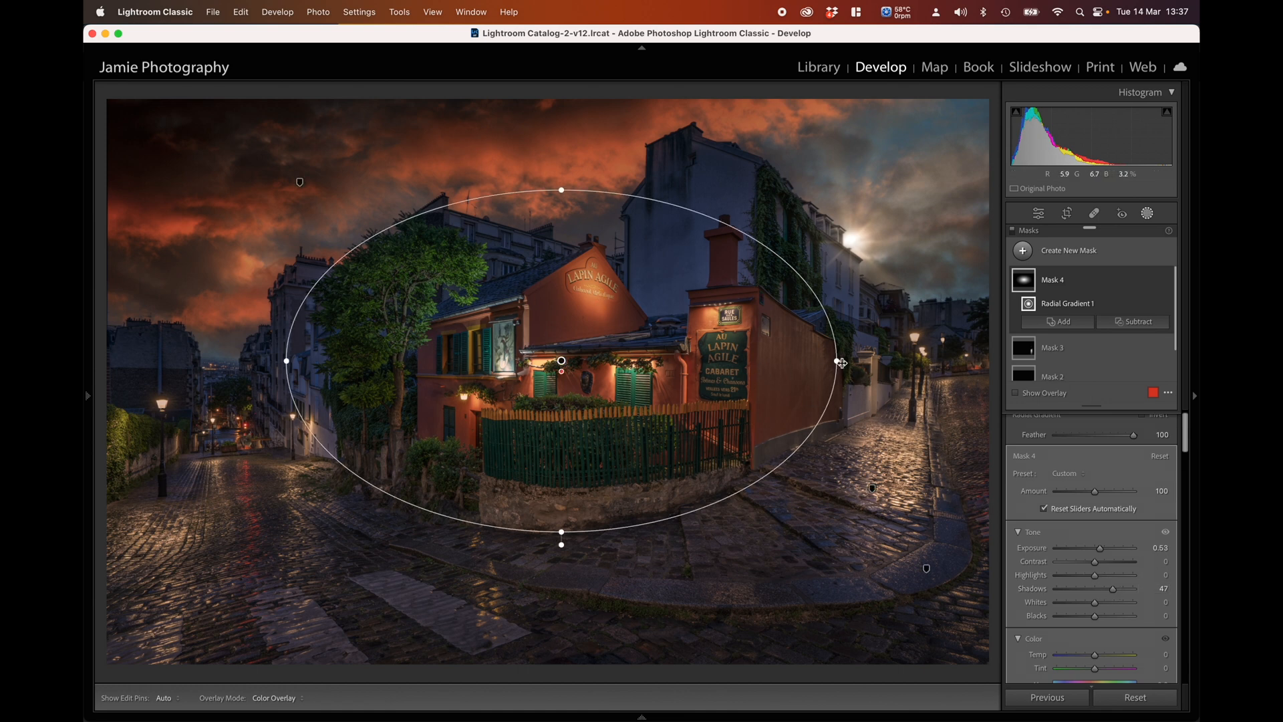
- Widen the cabaret's radial gradient ellipse slightly and set the mask's Clarity to 15
left_click_drag(841, 362, 847, 360)
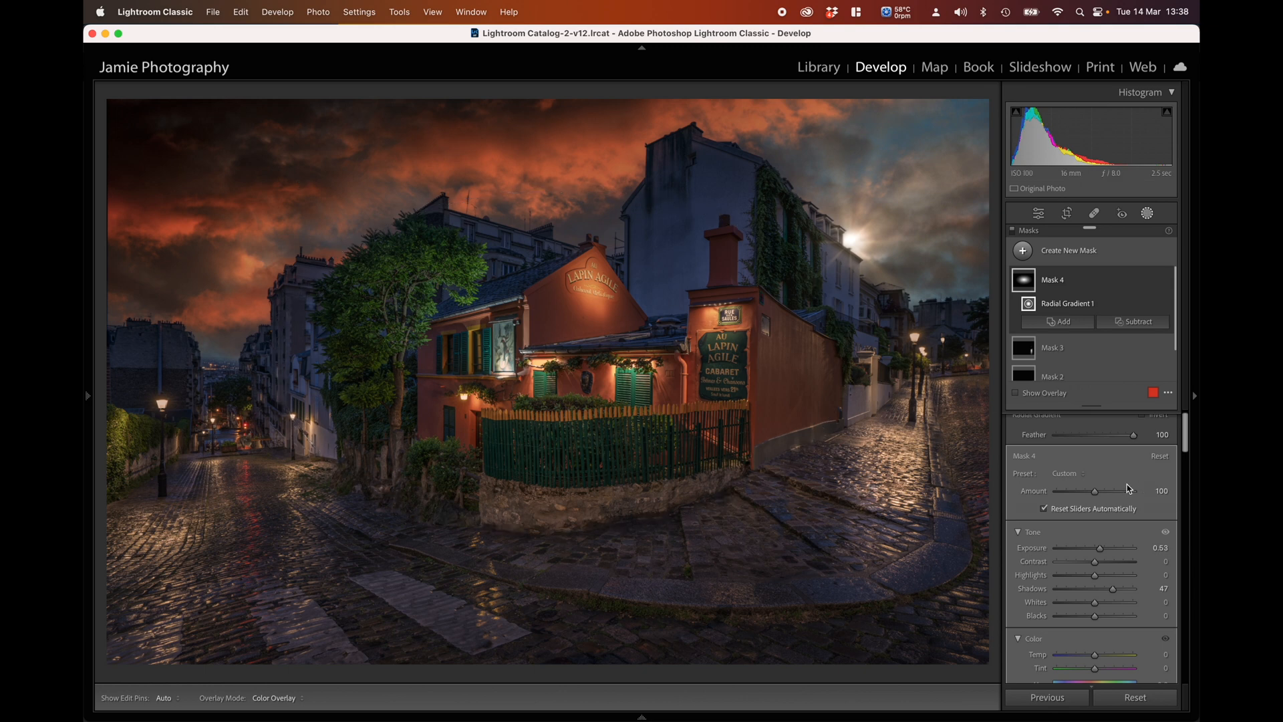
scroll(1112, 493, "down", 8)
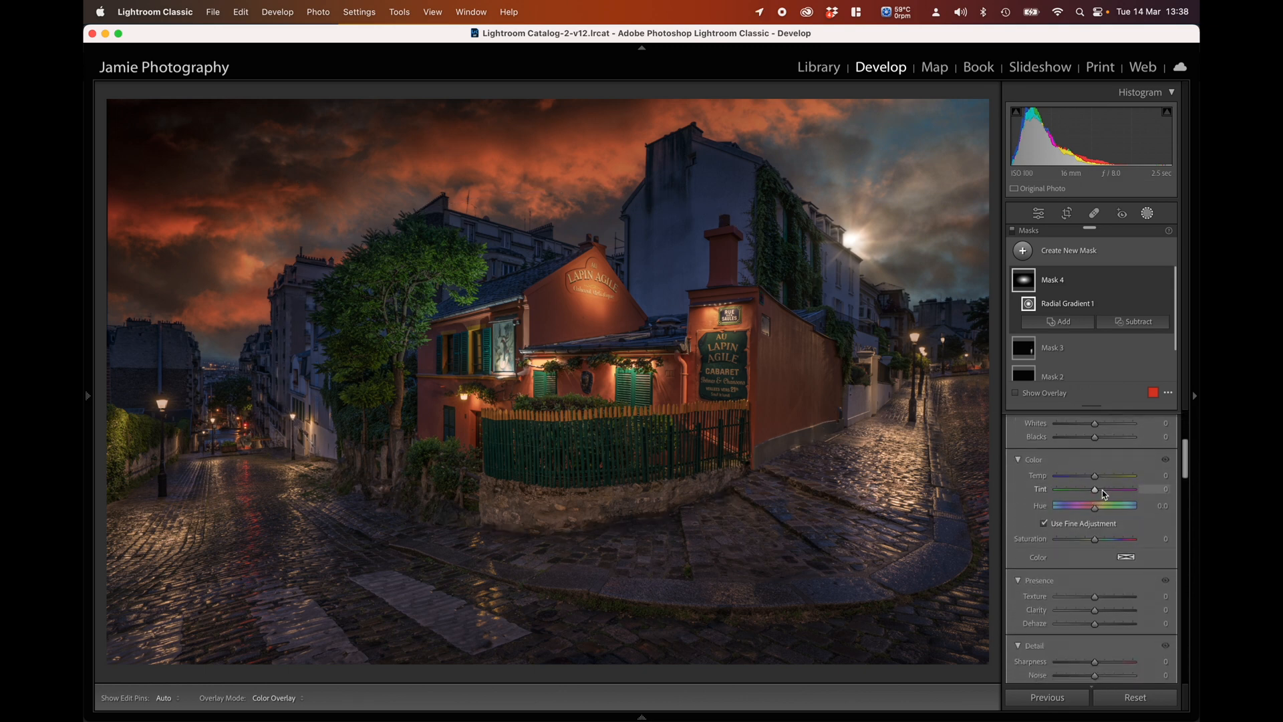
scroll(1102, 535, "down", 2)
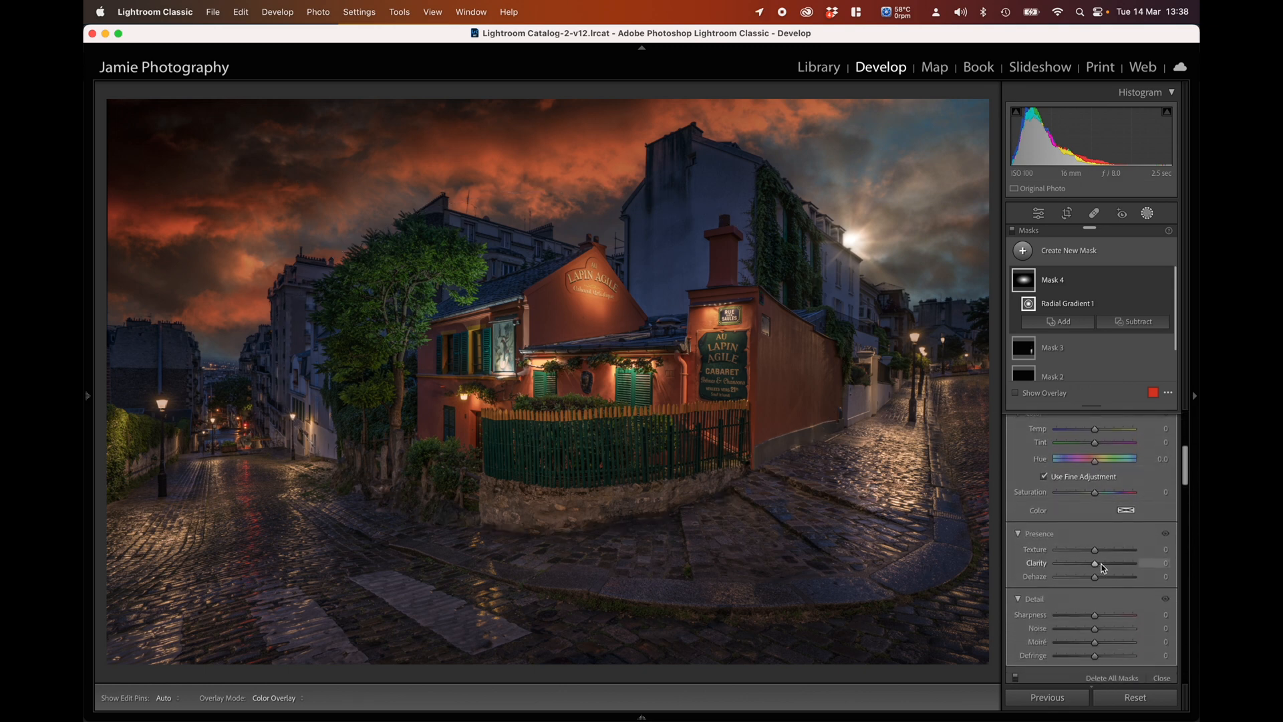
left_click_drag(1103, 568, 1109, 568)
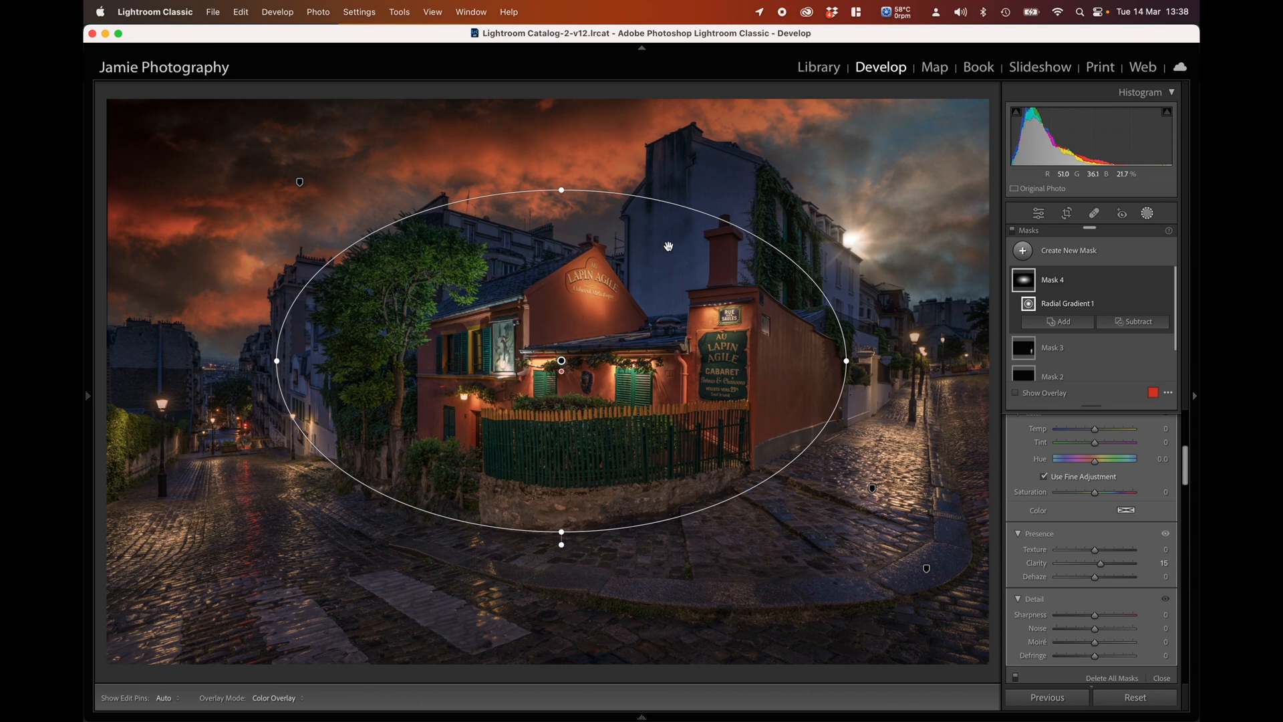
- Subtract the roof area beside the tree from the cabaret mask, using a size 15 brush with Flow 30 and Auto Mask enabled
left_click(1133, 325)
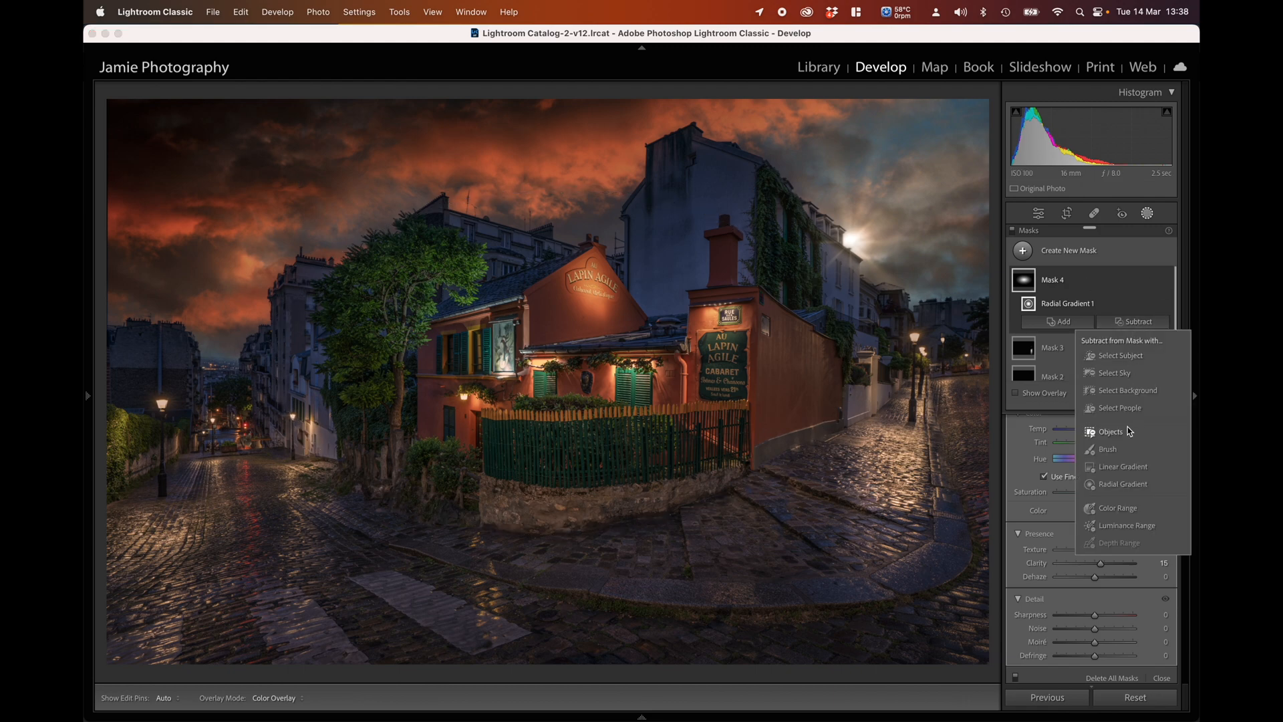
left_click(1106, 450)
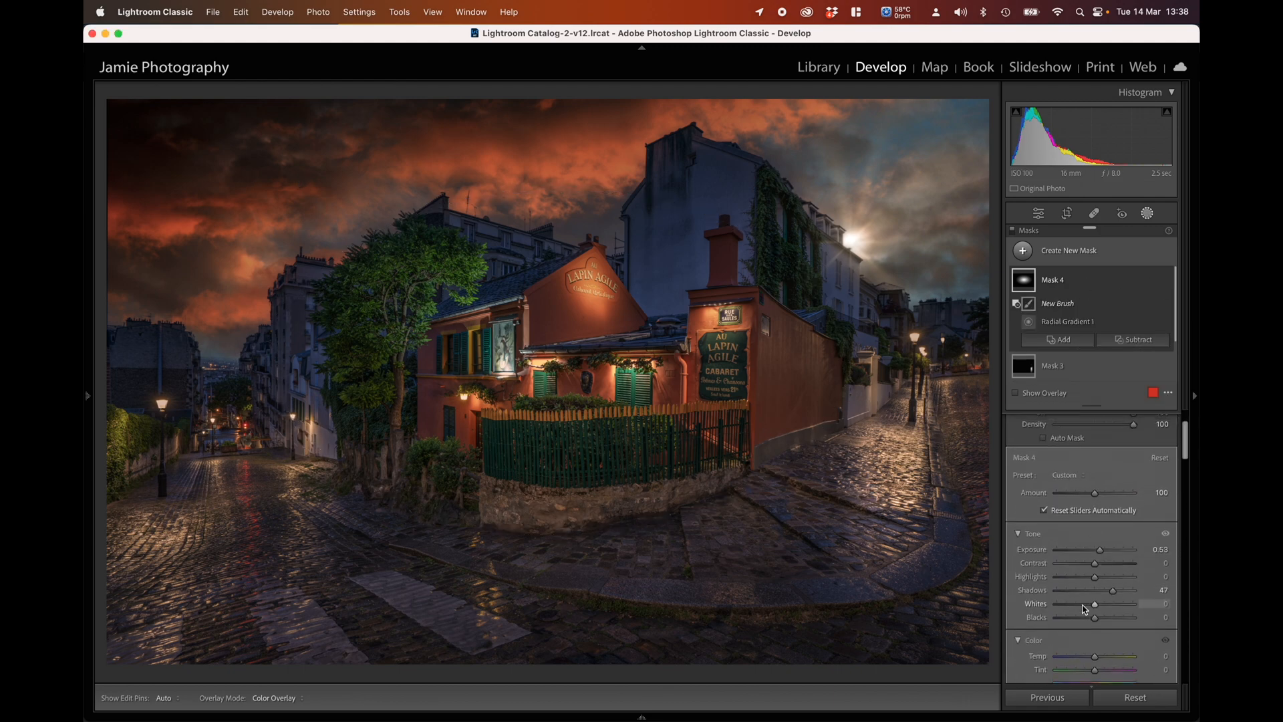
left_click_drag(1064, 467, 1136, 469)
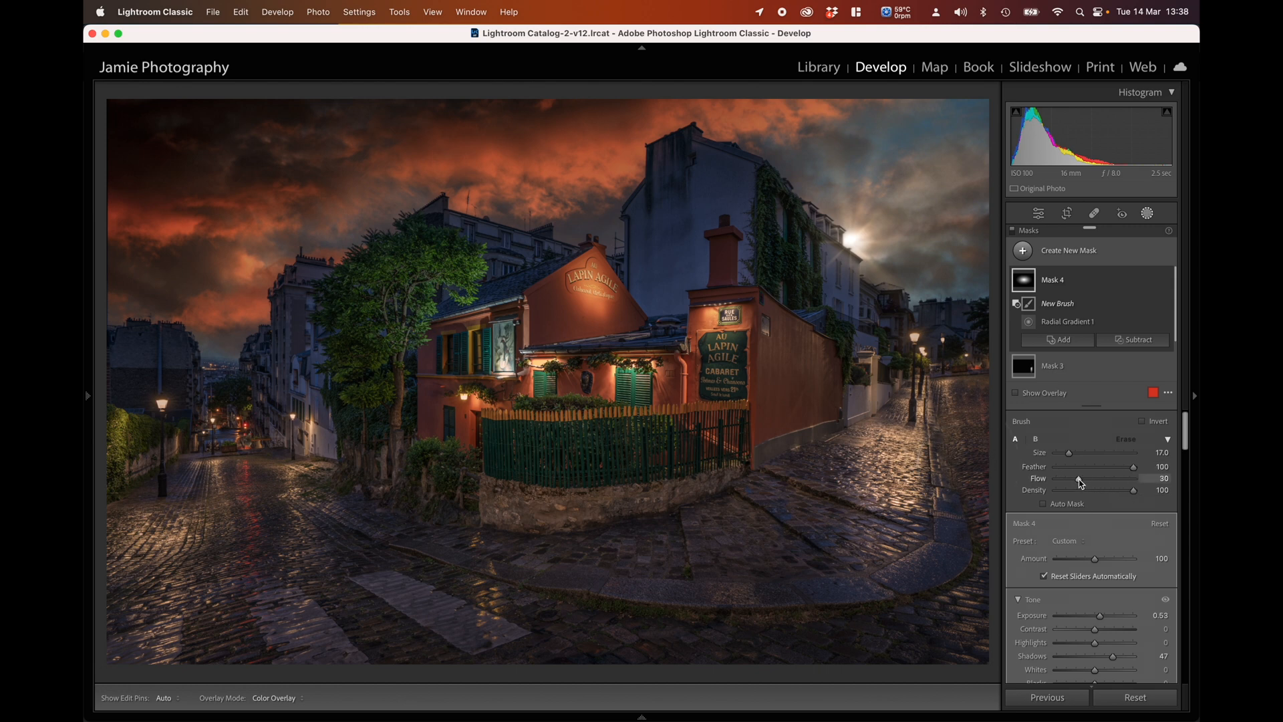
key("bracketleft")
key("bracketleft")
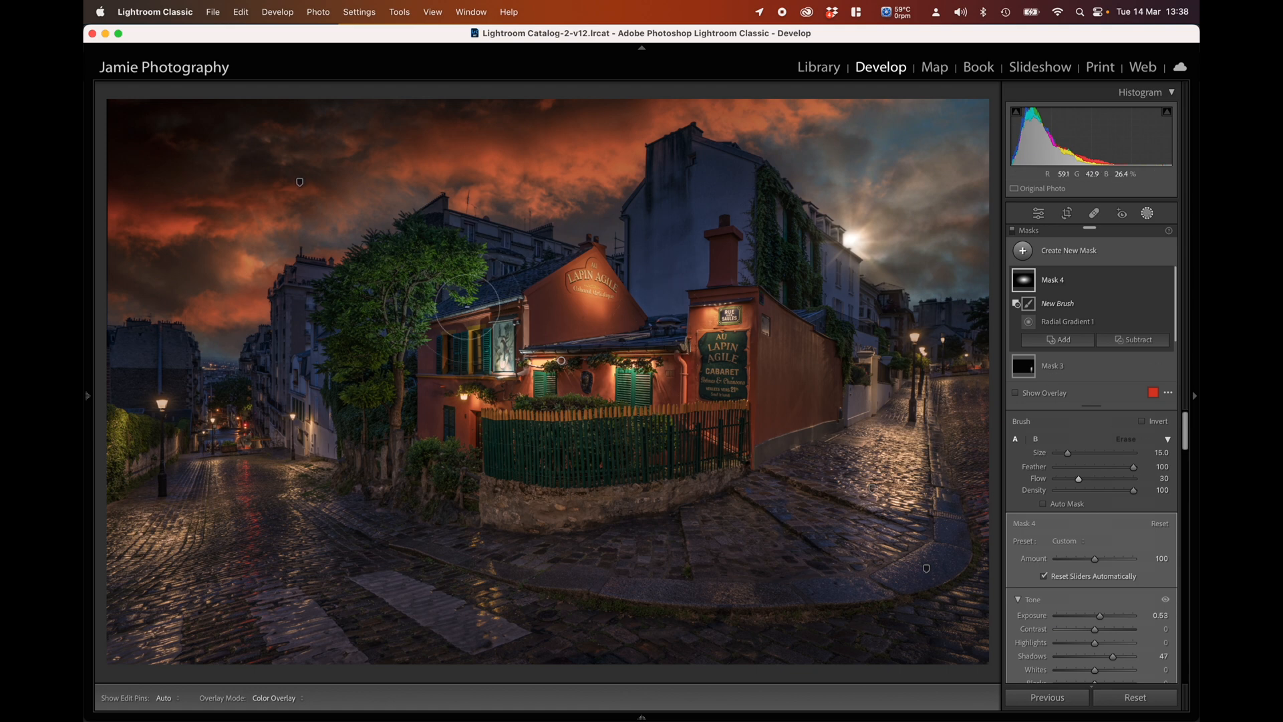
left_click(1057, 506)
left_click_drag(476, 275, 476, 276)
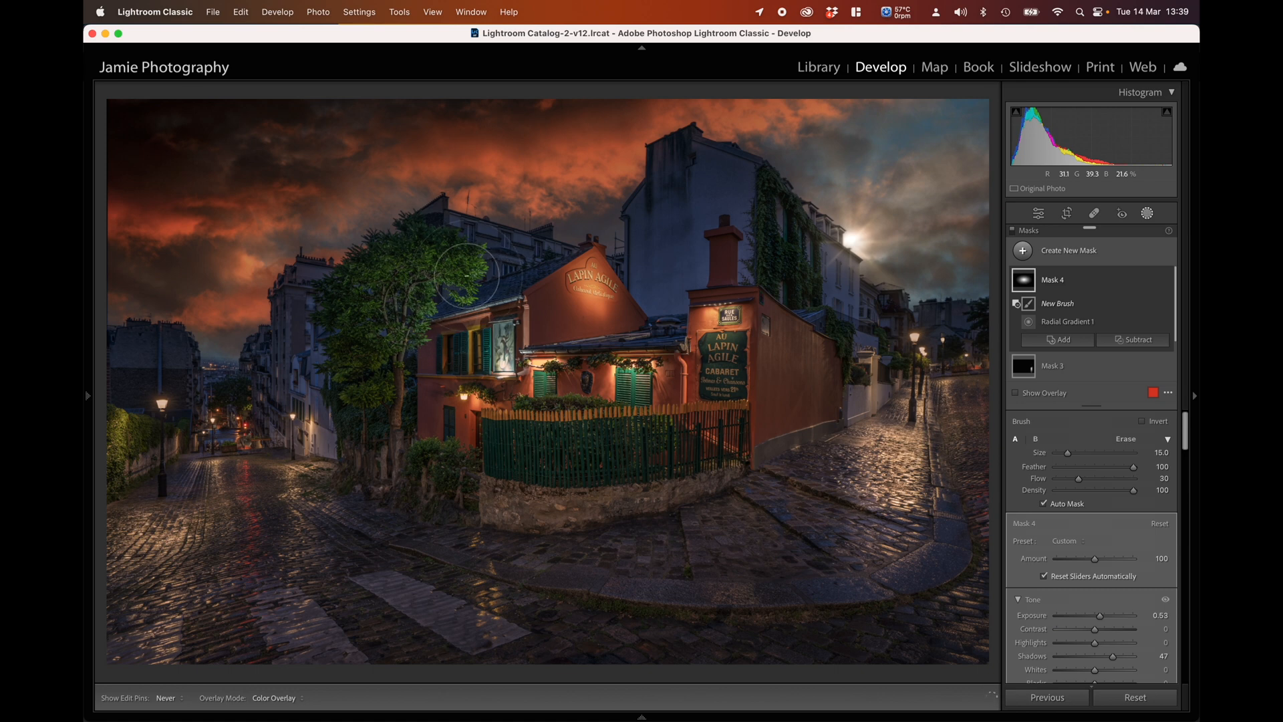
mouse_move(466, 275)
left_mouse_down()
mouse_move(484, 300)
mouse_move(476, 275)
left_mouse_up()
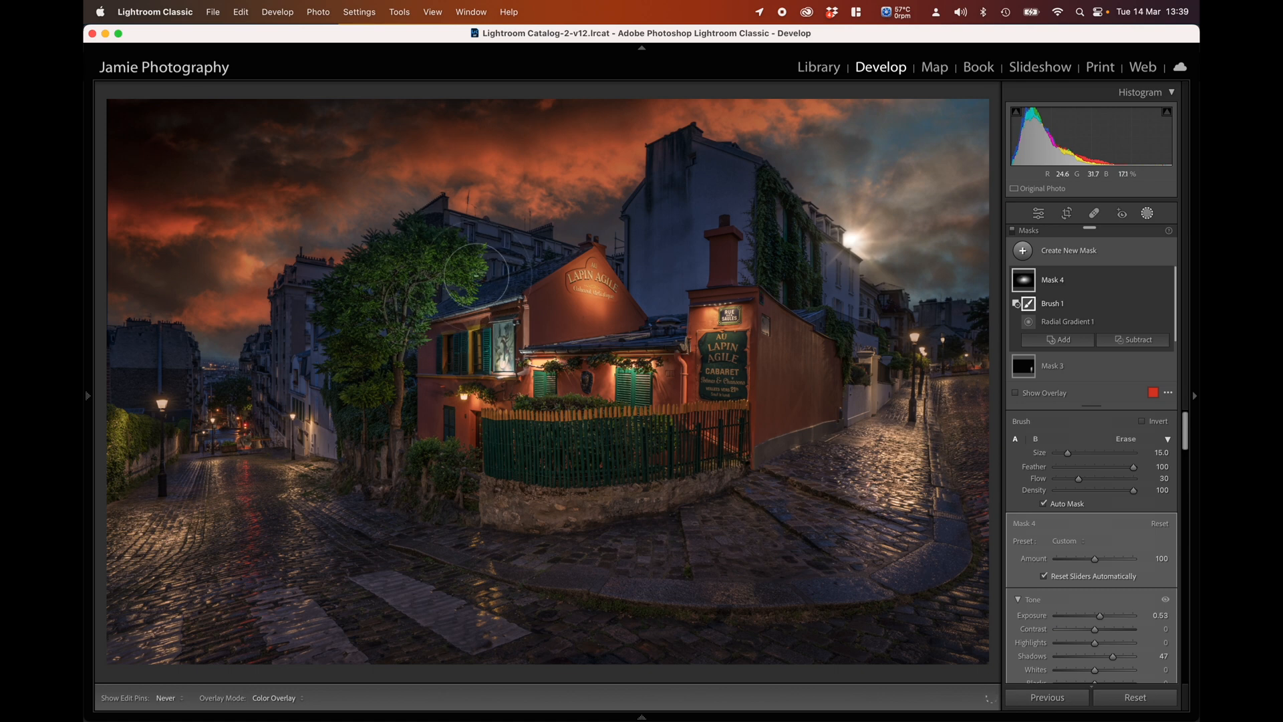
- Inspect the cabaret mask's coverage with its edit pins and red overlay
key("h")
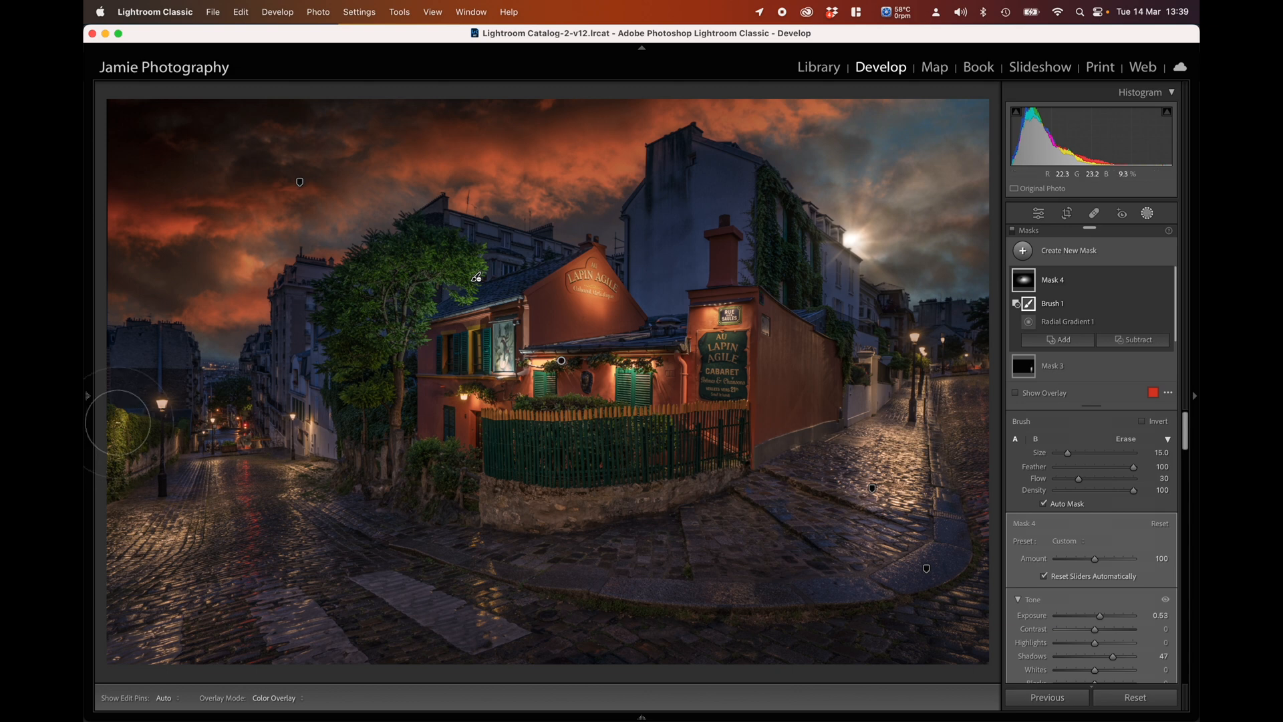
key("h")
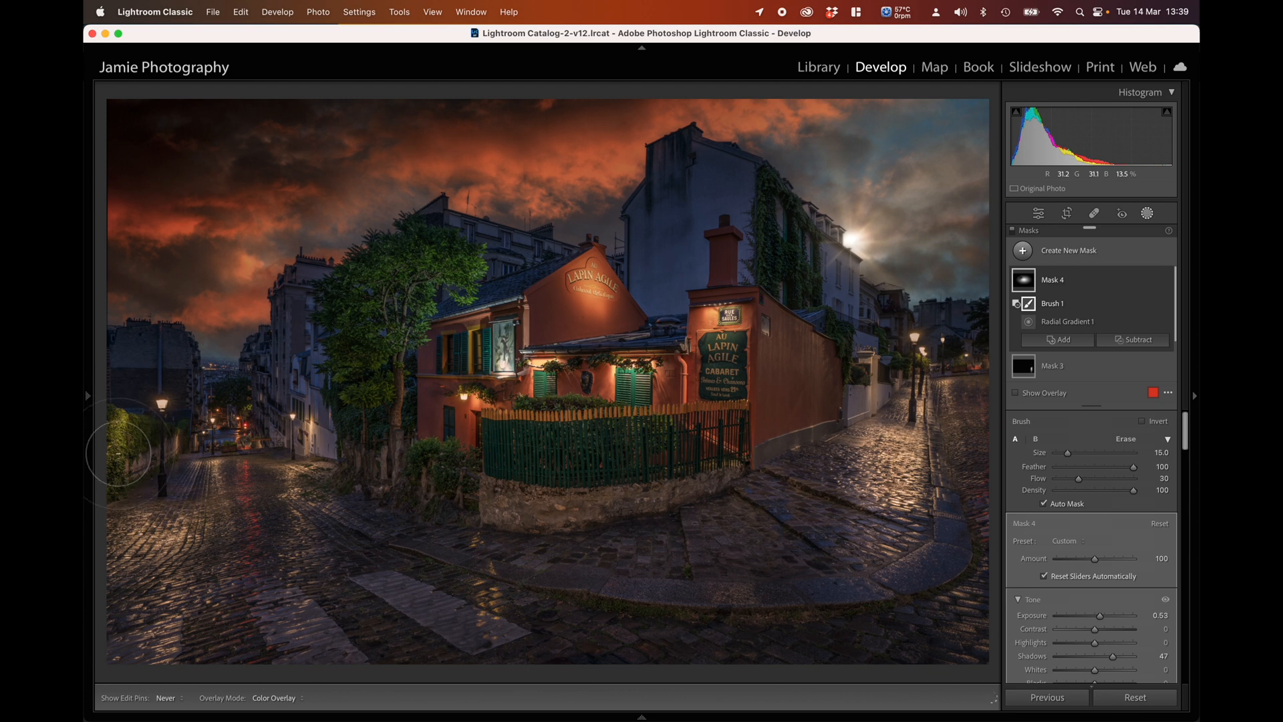
key("h")
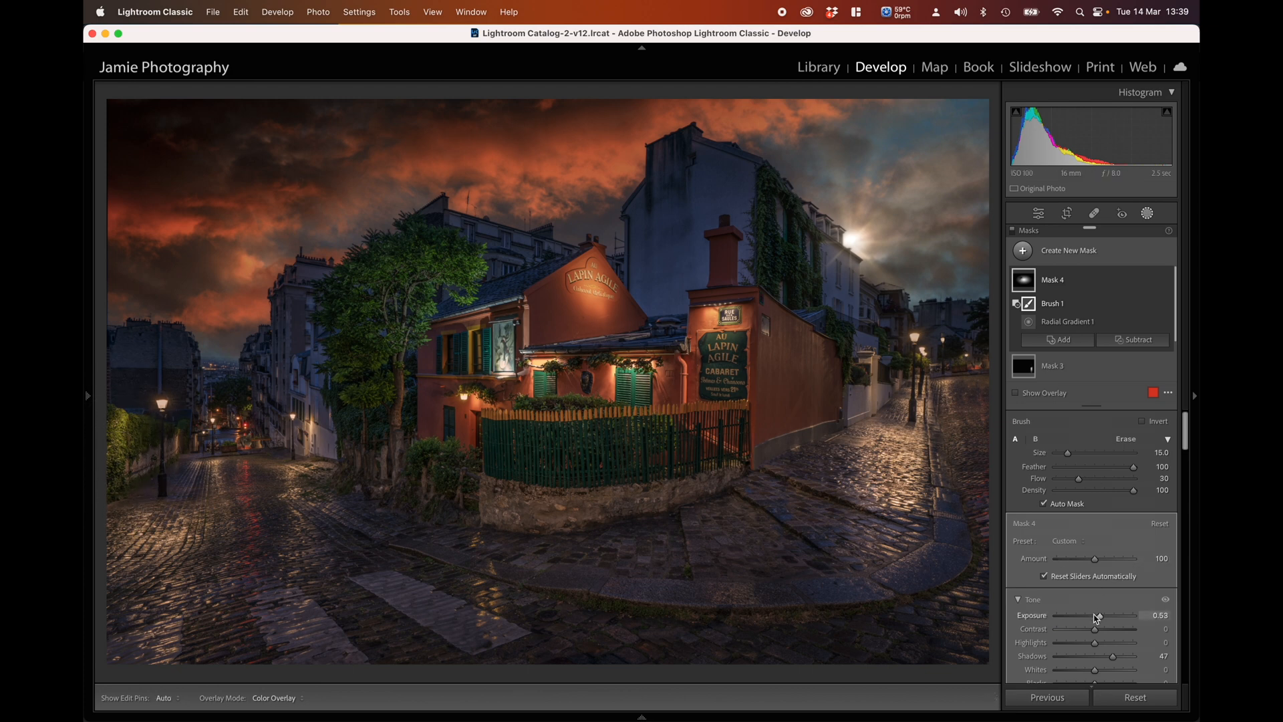
scroll(1095, 616, "down", 3)
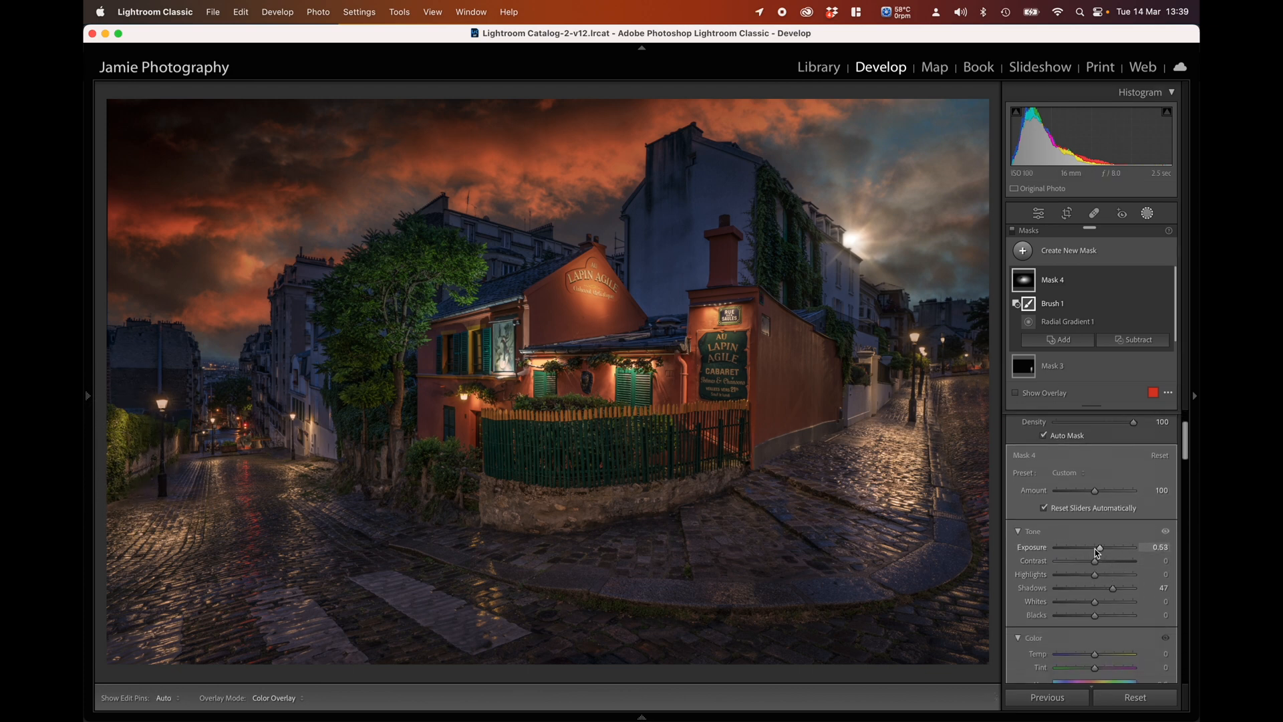
scroll(1102, 548, "up", 3)
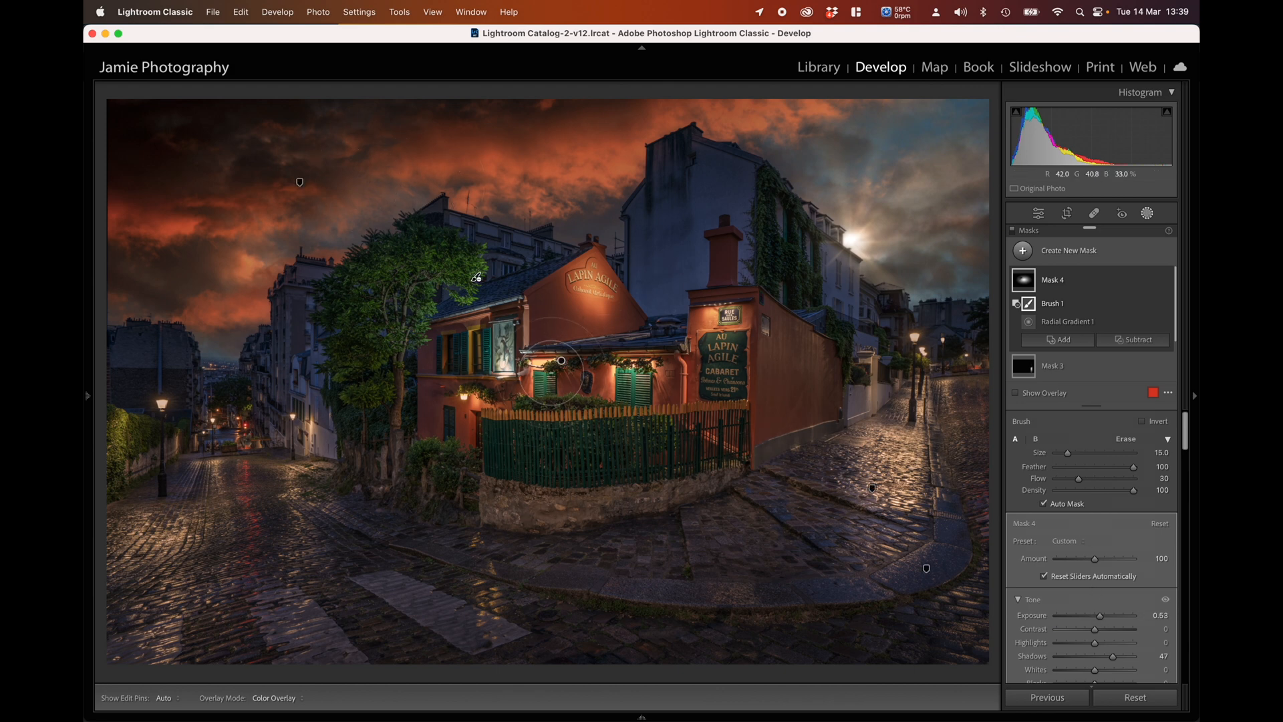
mouse_move(563, 361)
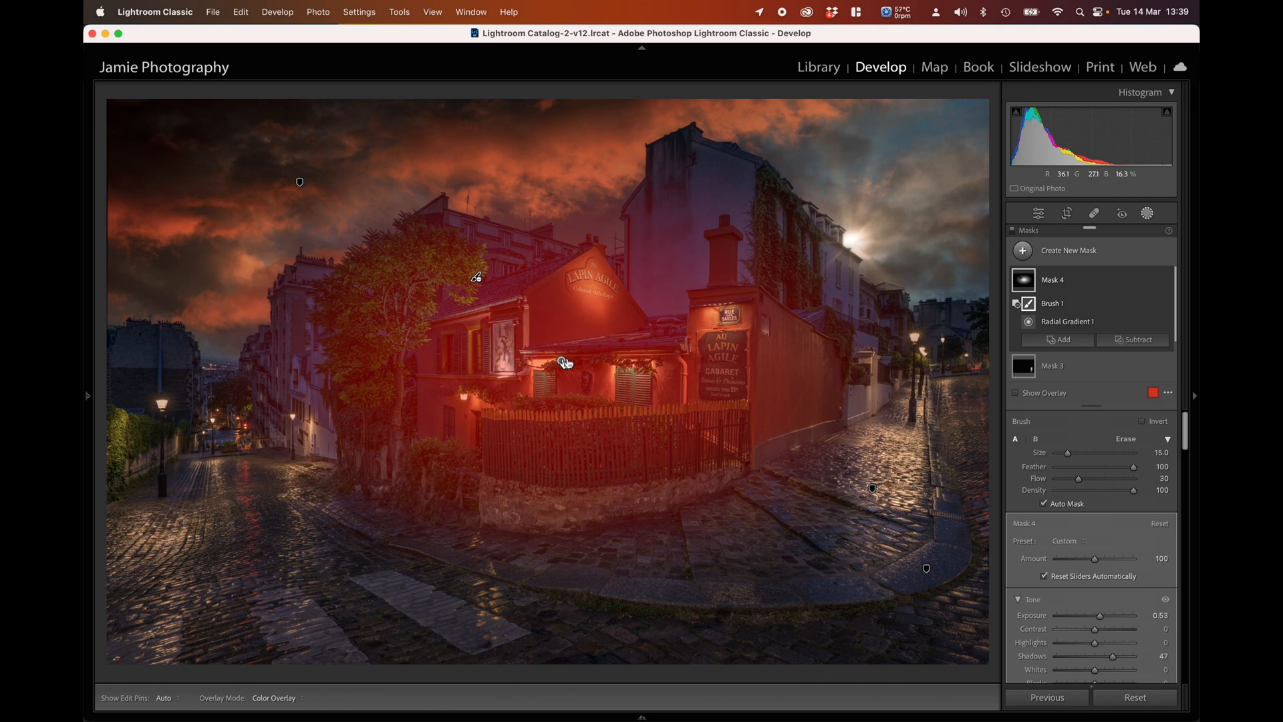
mouse_move(1032, 307)
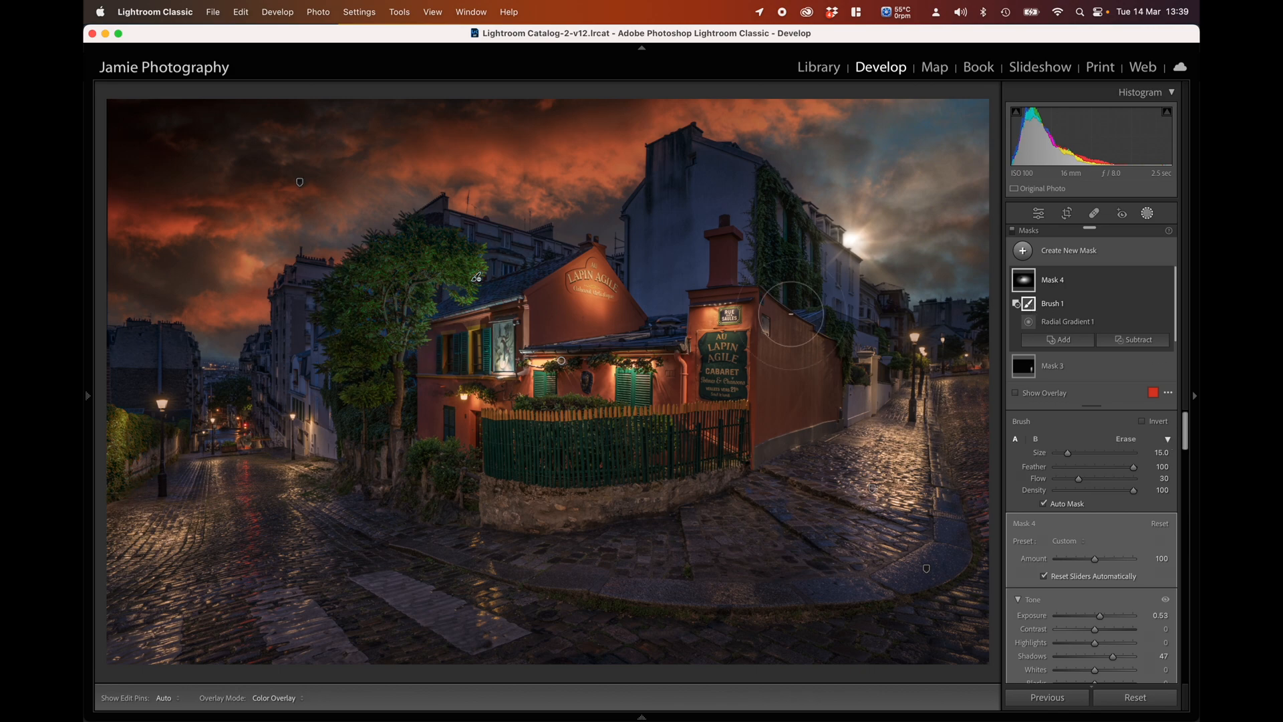
- Subtract the bright lights along the cabaret's facade and above its sign from the building mask with a size 6 brush
scroll(566, 356, "down", 5)
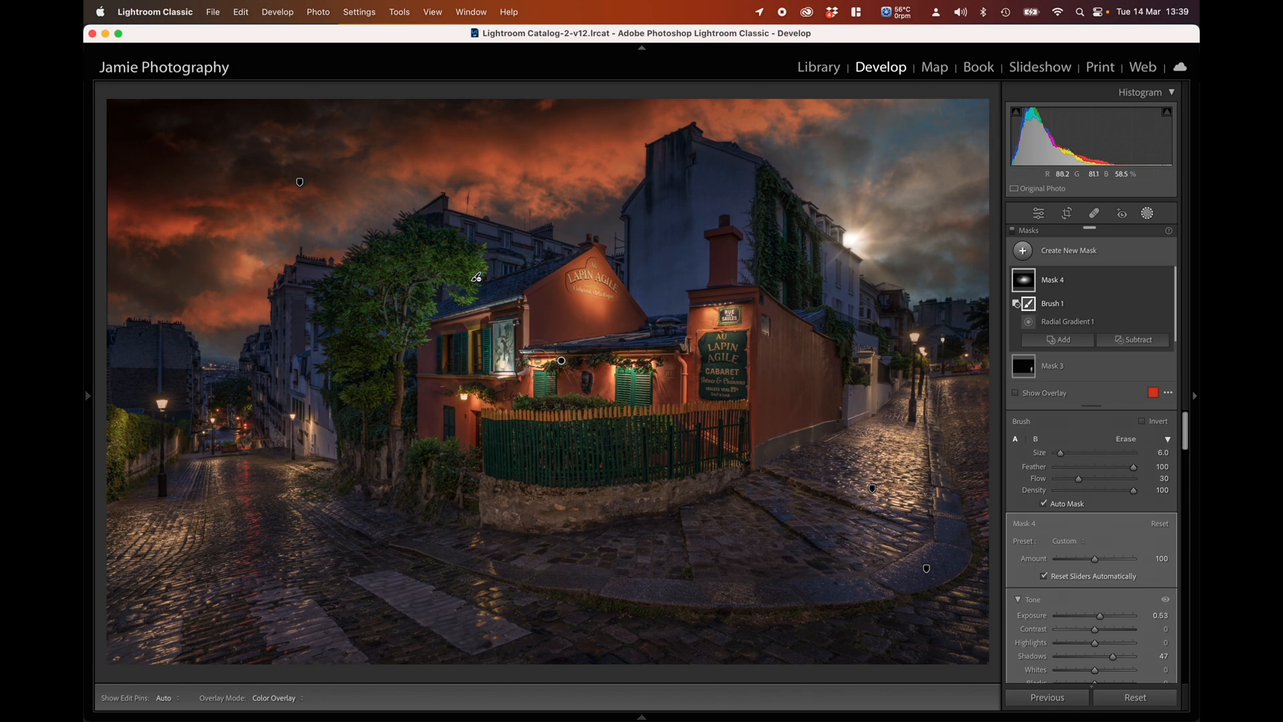
key("h")
key("h")
key("h")
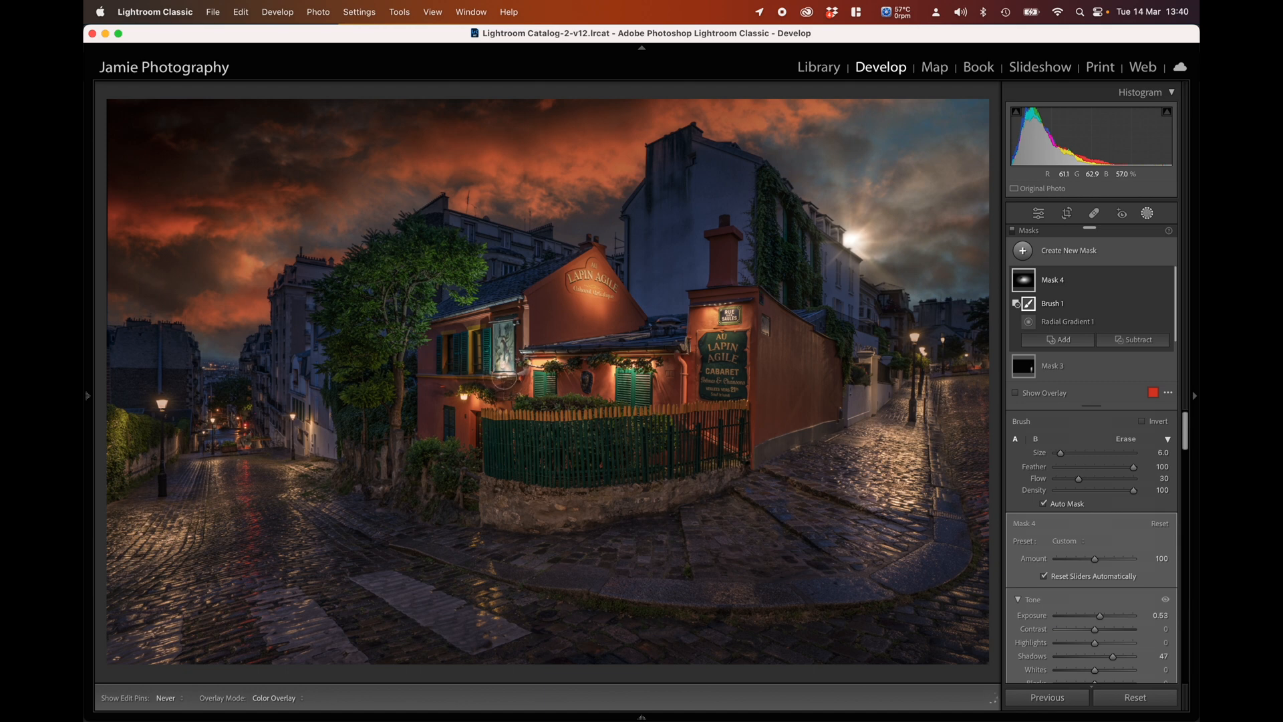
key("h")
key("h")
key("h")
key("h")
key("h")
left_click(540, 362)
left_click(703, 309)
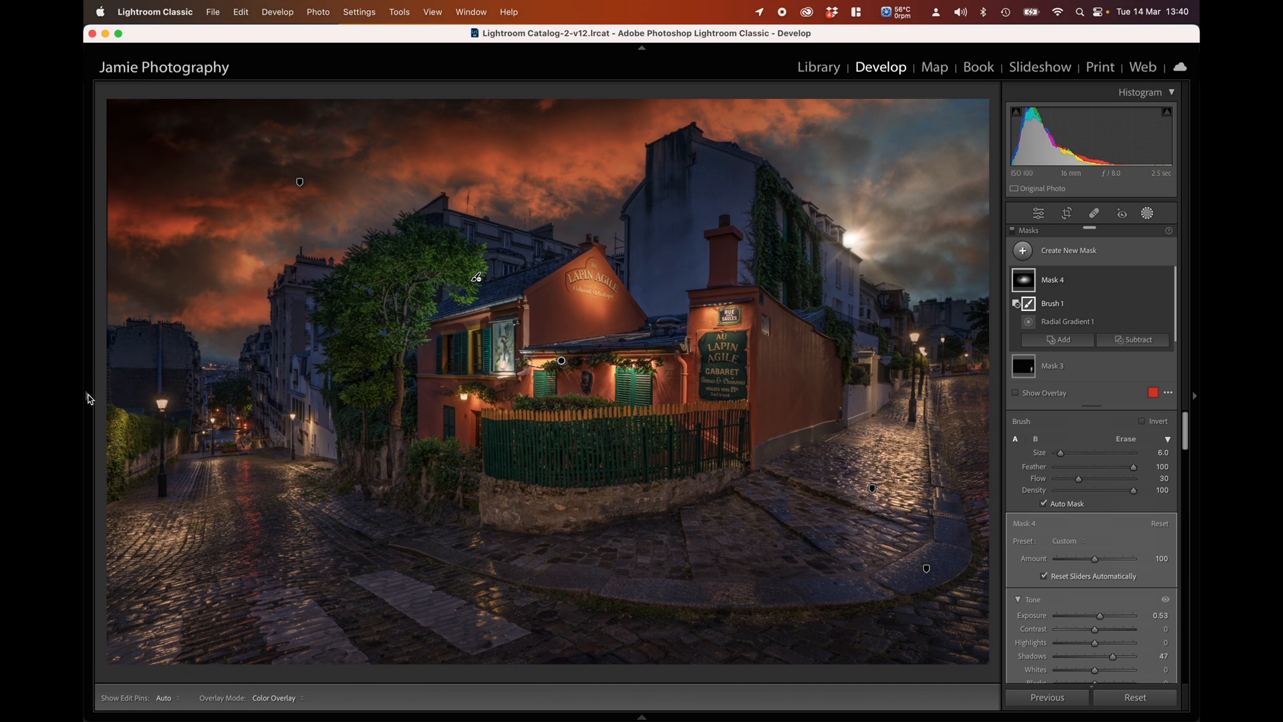
- Add a new radial gradient mask around the head of the nearest street lamp beside the ivy wall, stretching the ellipse slightly taller
mouse_move(87, 396)
left_click(234, 91)
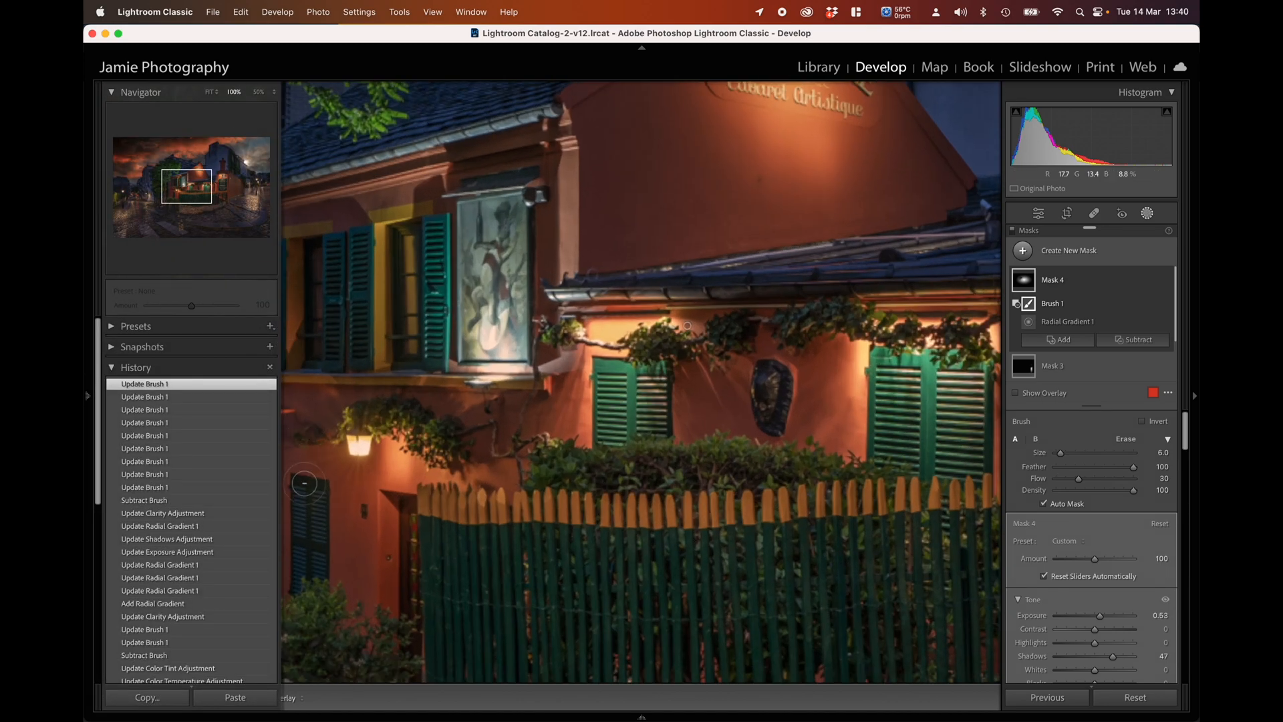
left_click_drag(324, 484, 791, 430)
left_click_drag(497, 439, 802, 320)
left_click_drag(403, 333, 577, 451)
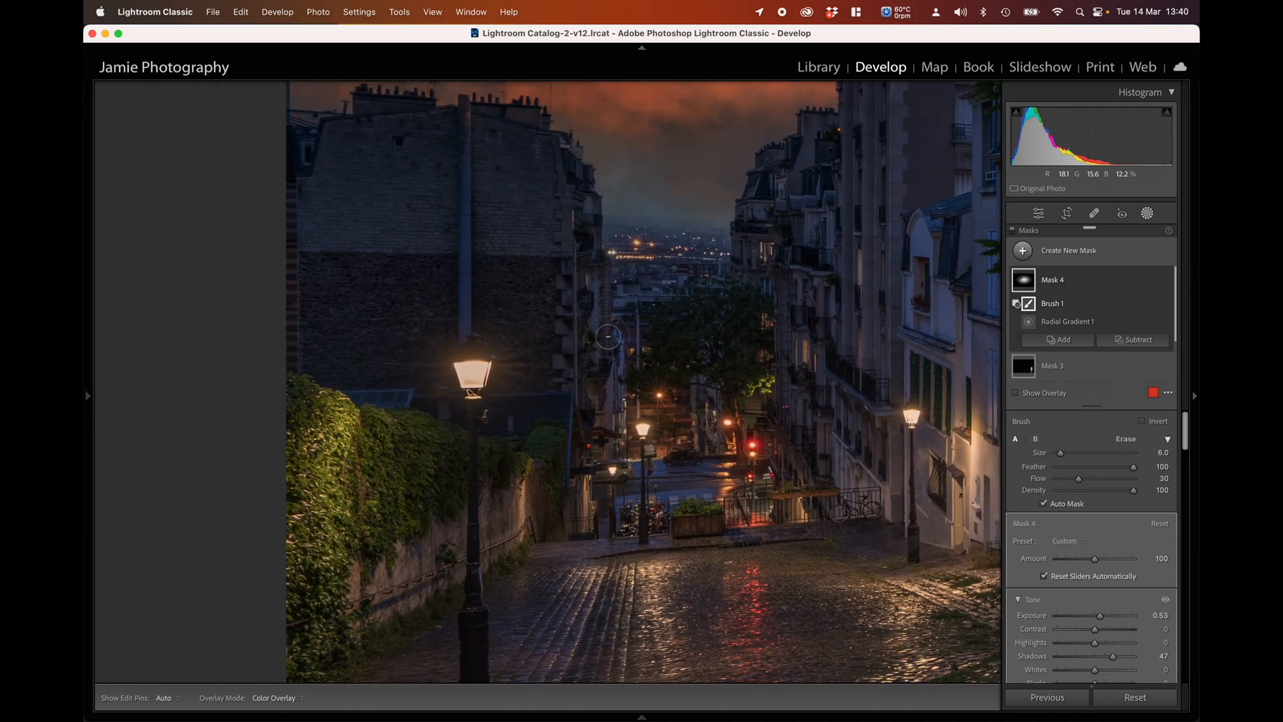
left_click(1147, 214)
left_click(1147, 214)
left_click(1069, 250)
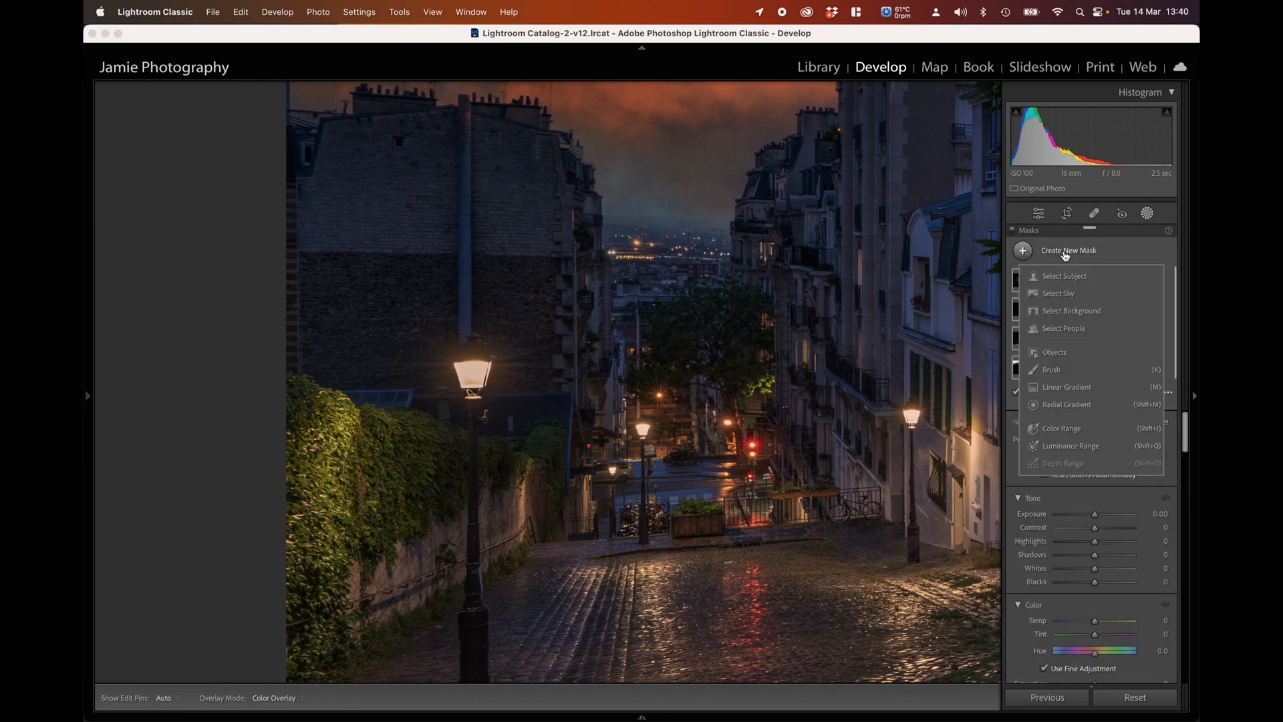
left_click(1071, 403)
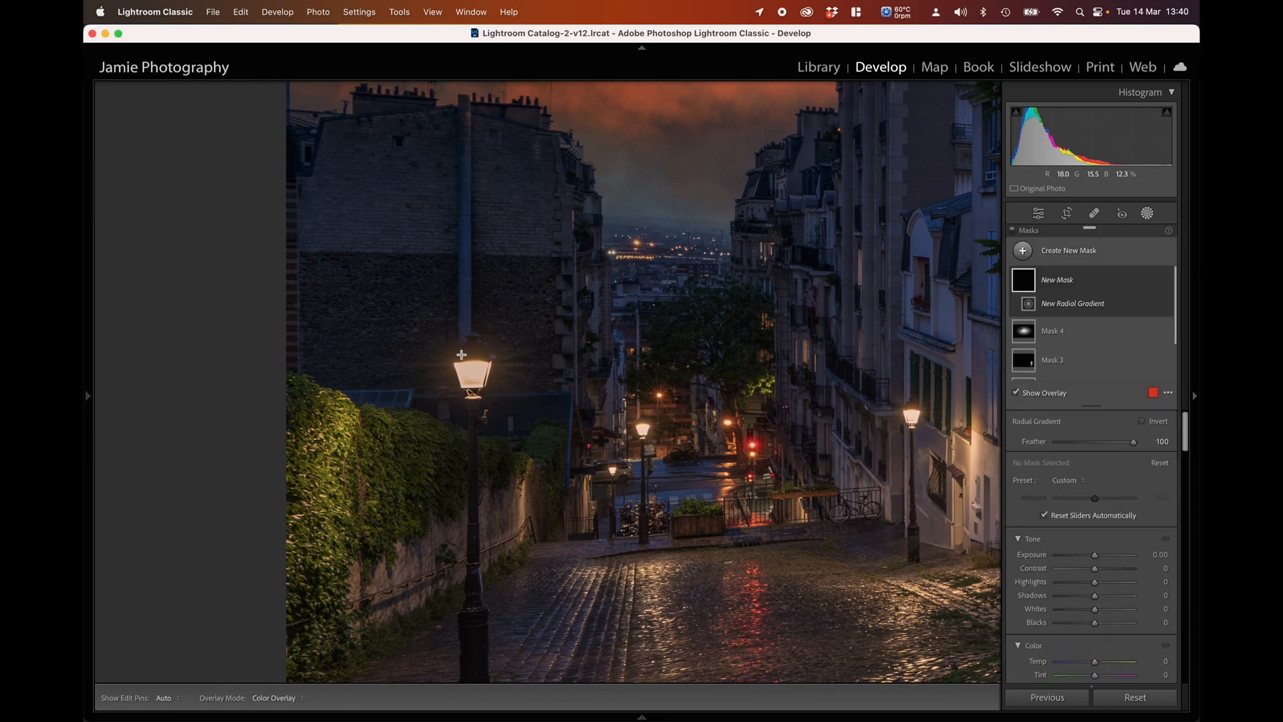
left_click_drag(457, 347, 490, 390)
left_click_drag(457, 347, 474, 371)
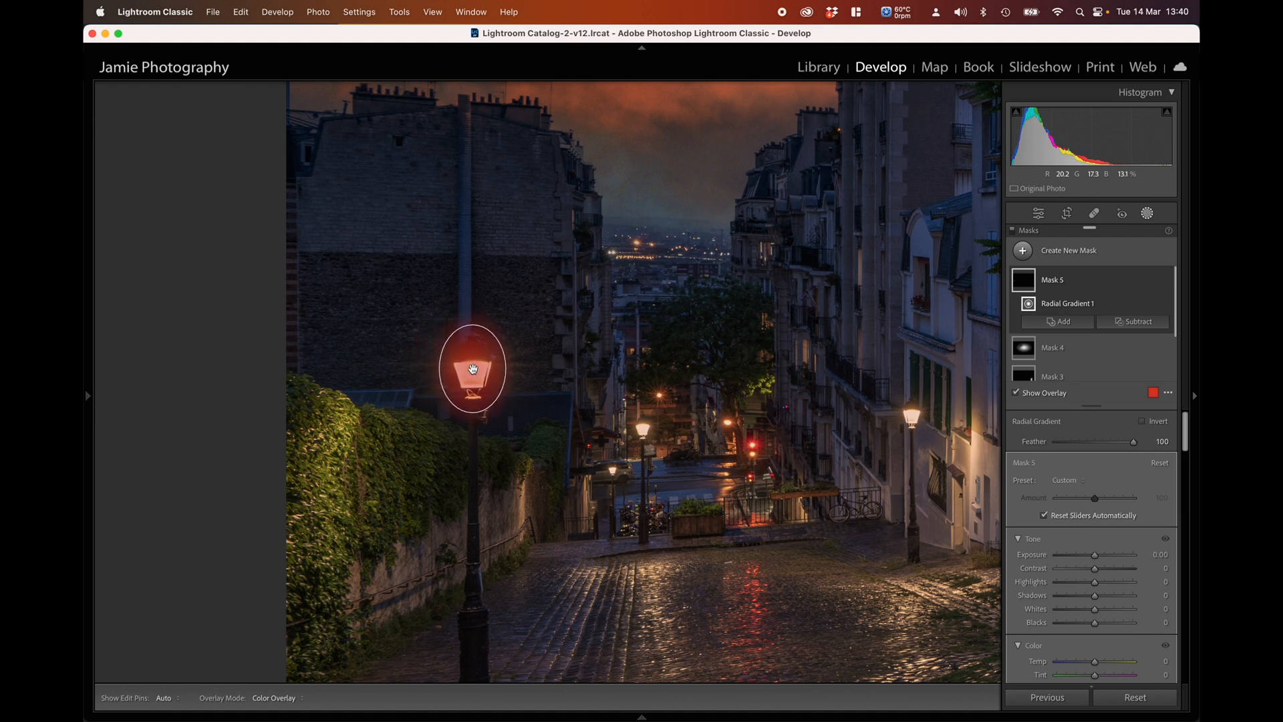
left_click_drag(473, 325, 473, 318)
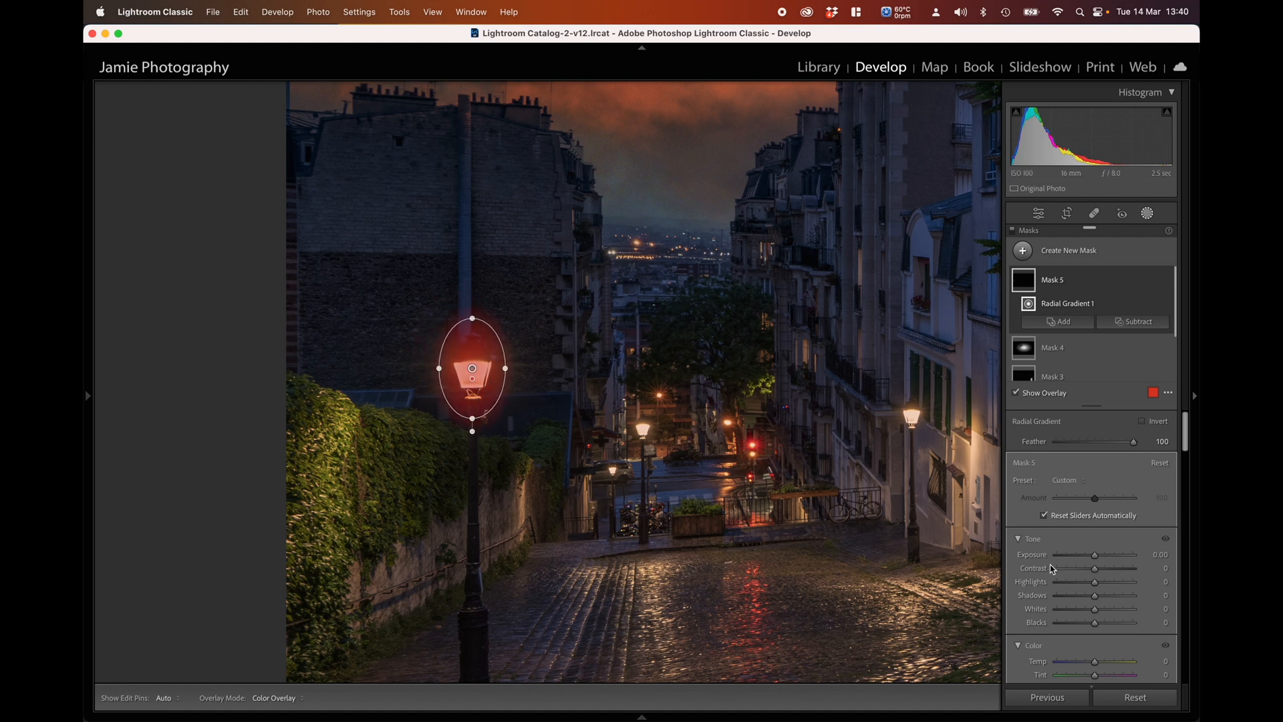
- Brighten the street lamp mask with Exposure 0.81, Highlights 44 and Clarity 19
left_click_drag(1096, 556, 1104, 555)
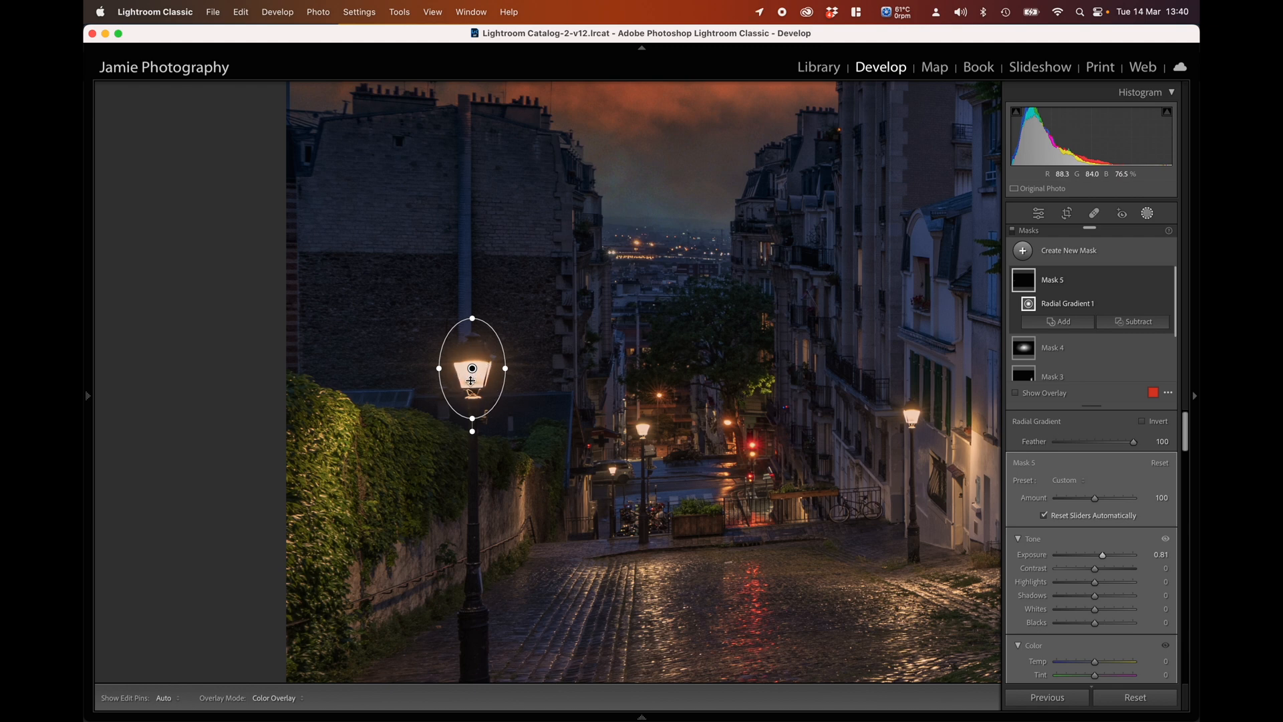
mouse_move(472, 368)
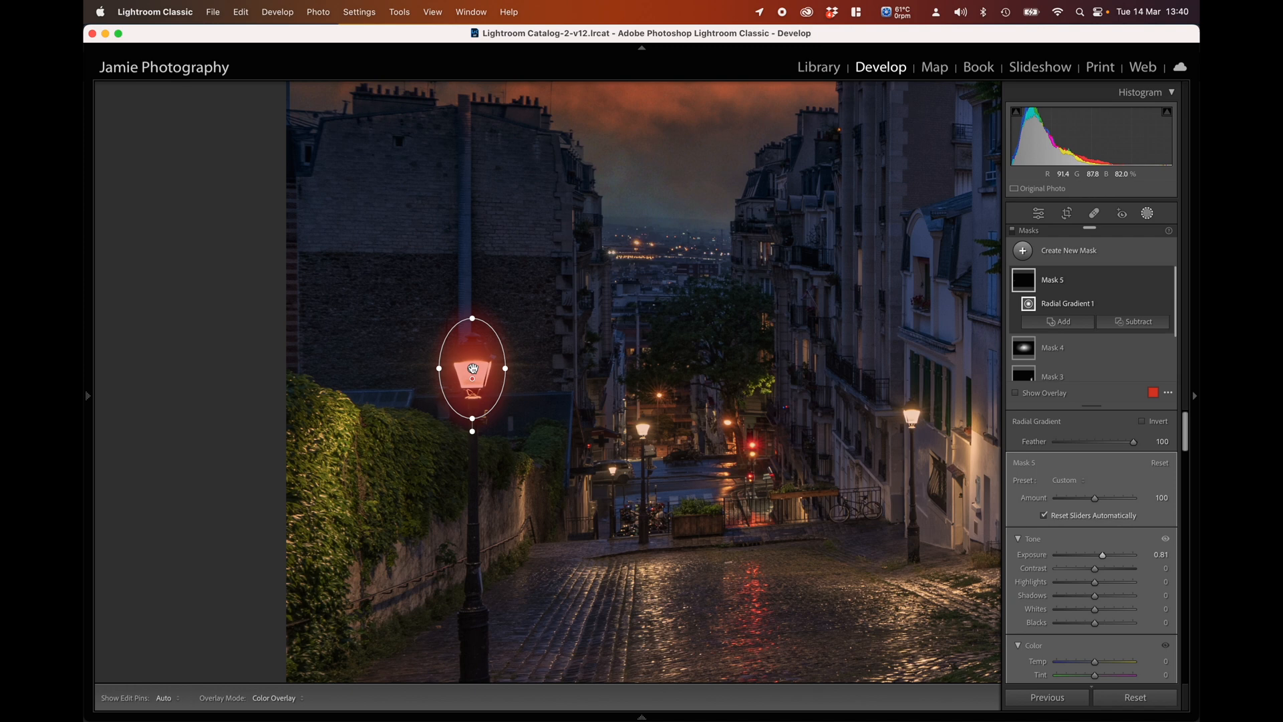
right_click(472, 368)
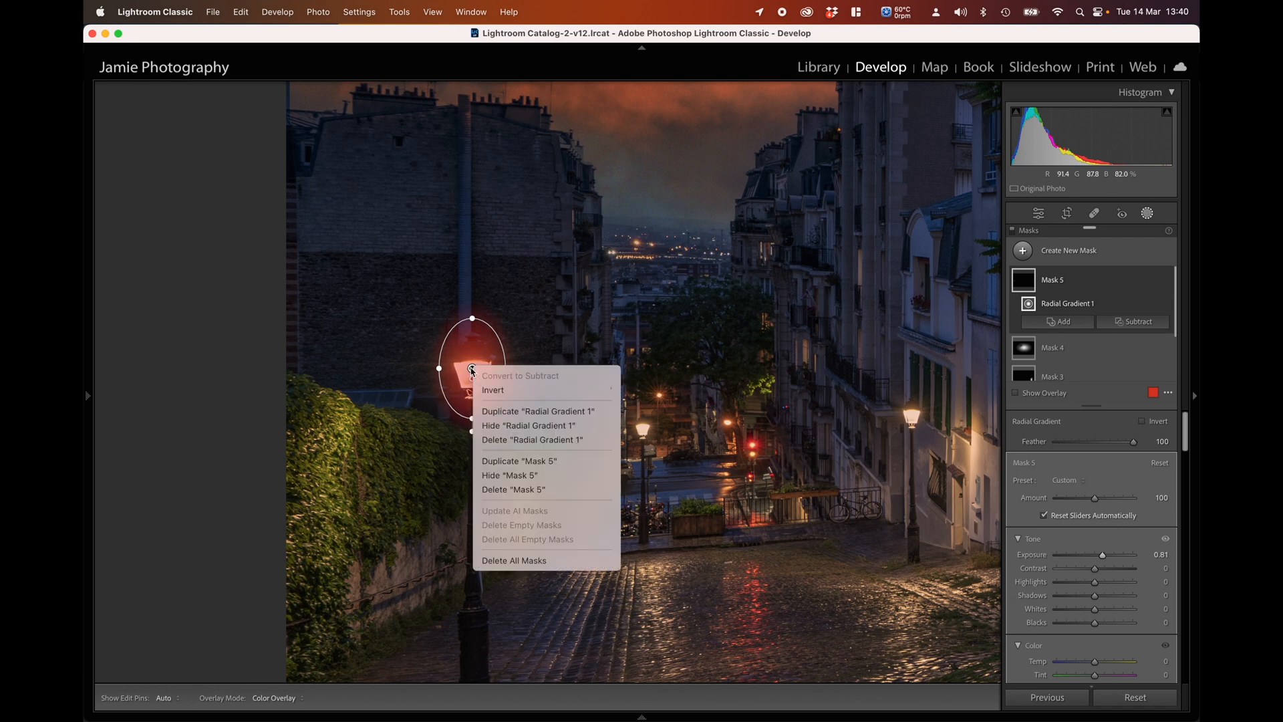
key("Escape")
scroll(1059, 599, "down", 5)
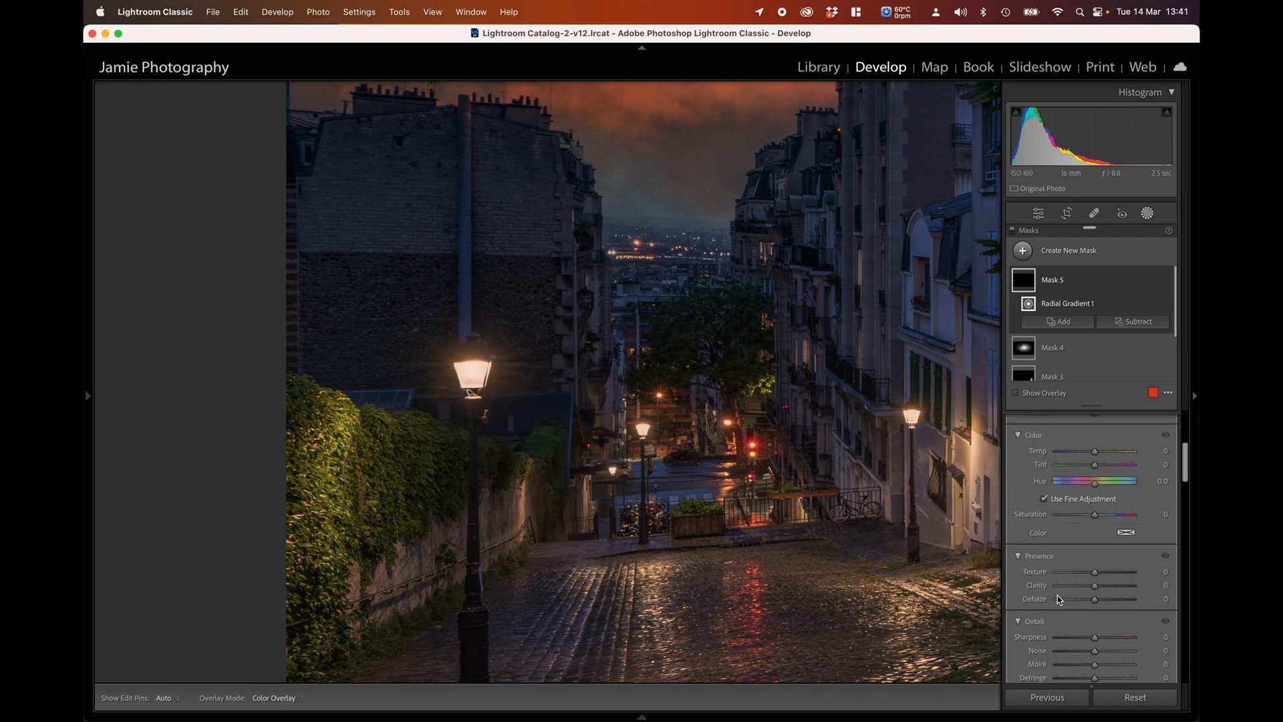
left_click_drag(1094, 585, 1104, 589)
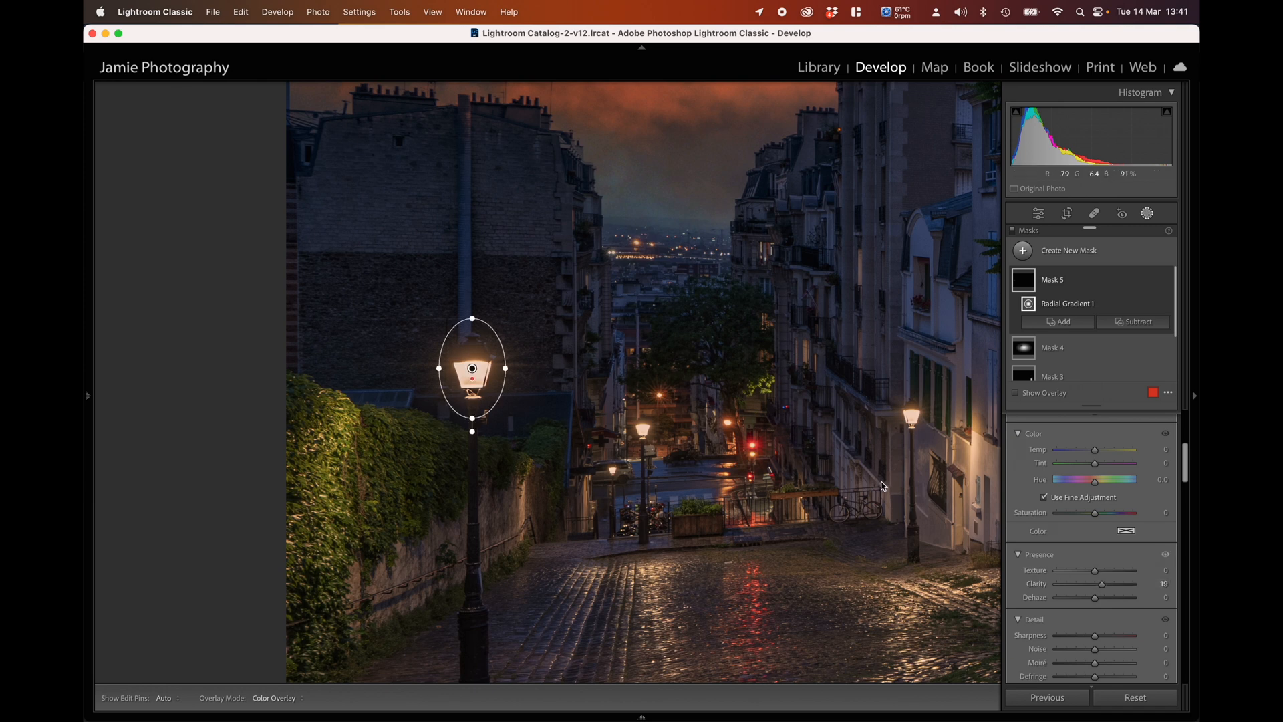
scroll(1069, 568, "up", 3)
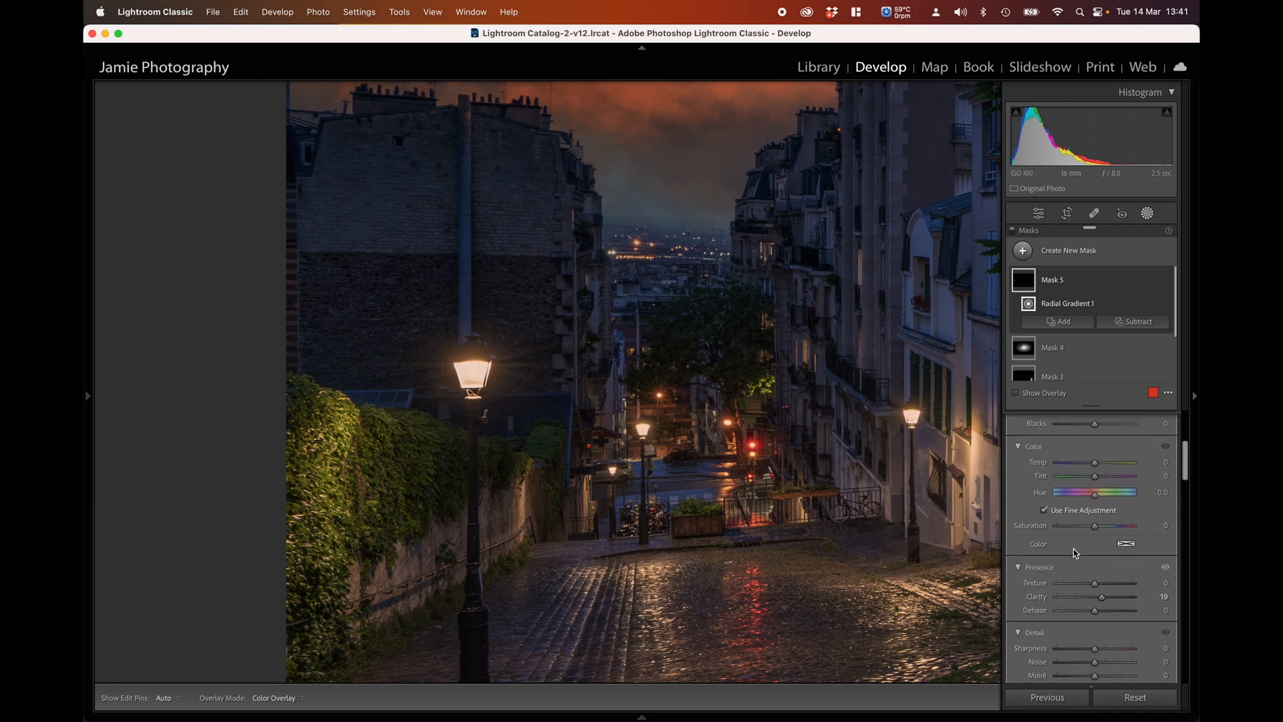
scroll(1073, 546, "up", 3)
left_click_drag(1096, 523, 1113, 528)
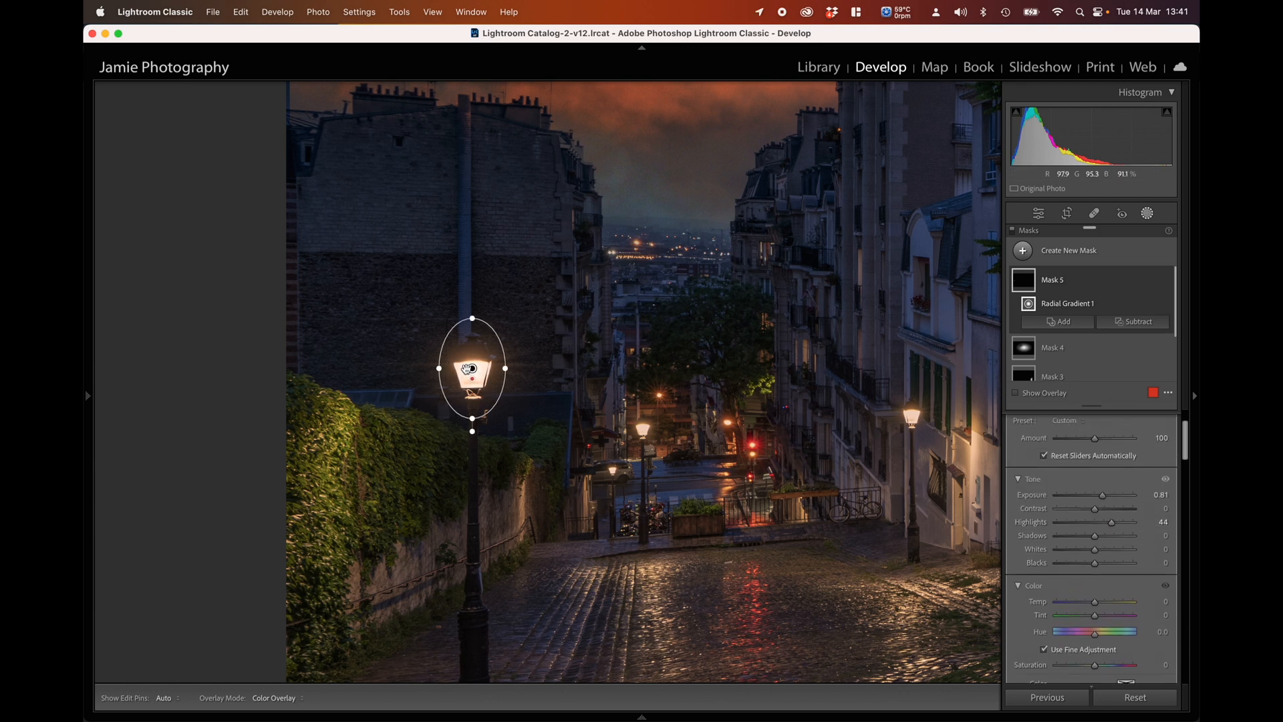
- Duplicate the nearest lamp's radial gradient within its mask and shrink the copy around the lamp head at the far end of the square
right_click(472, 369)
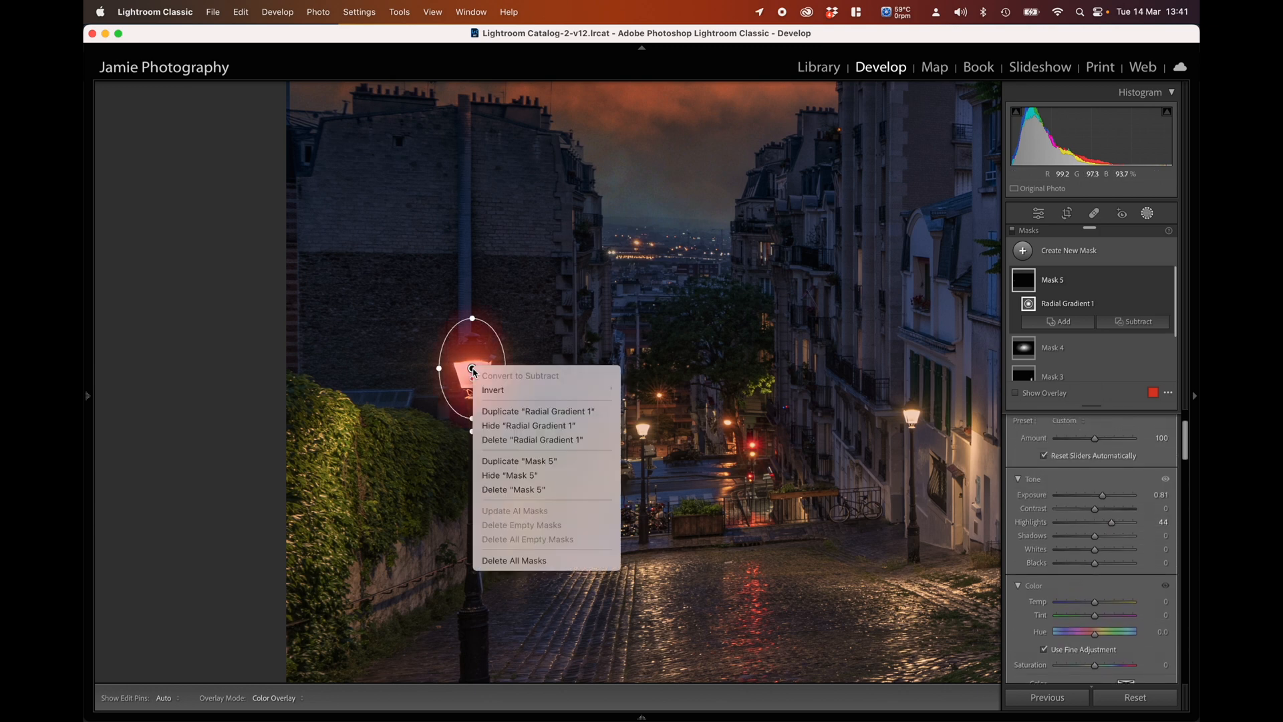
left_click(503, 416)
left_click_drag(473, 369, 628, 432)
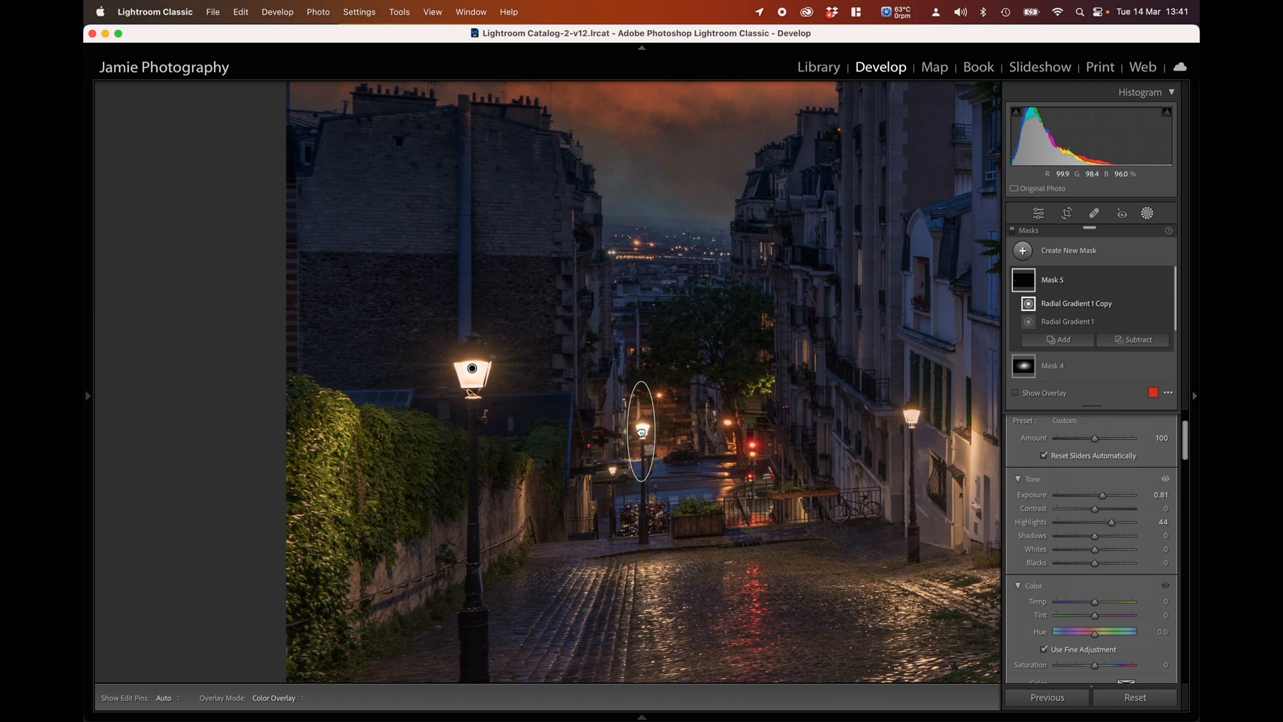
left_click_drag(643, 402, 642, 412)
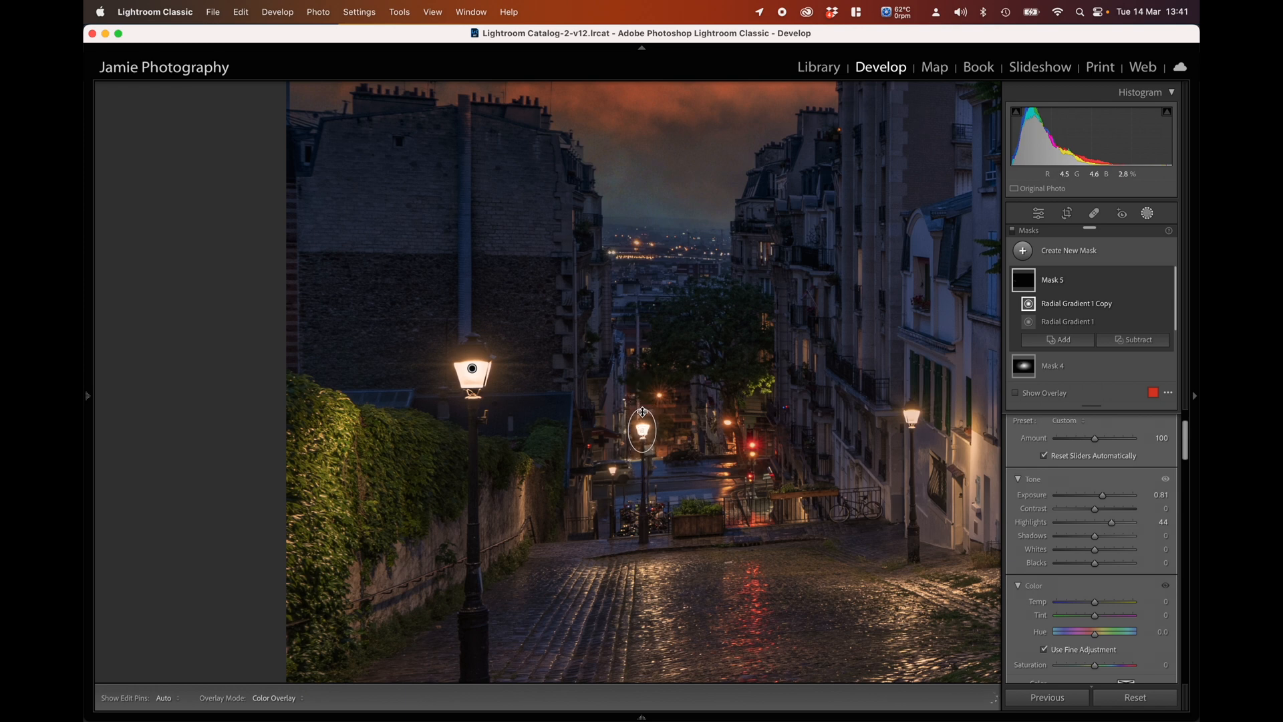
- Duplicate the small lamp gradient and centre the copy over the street lamp beside the white building's wall
right_click(642, 429)
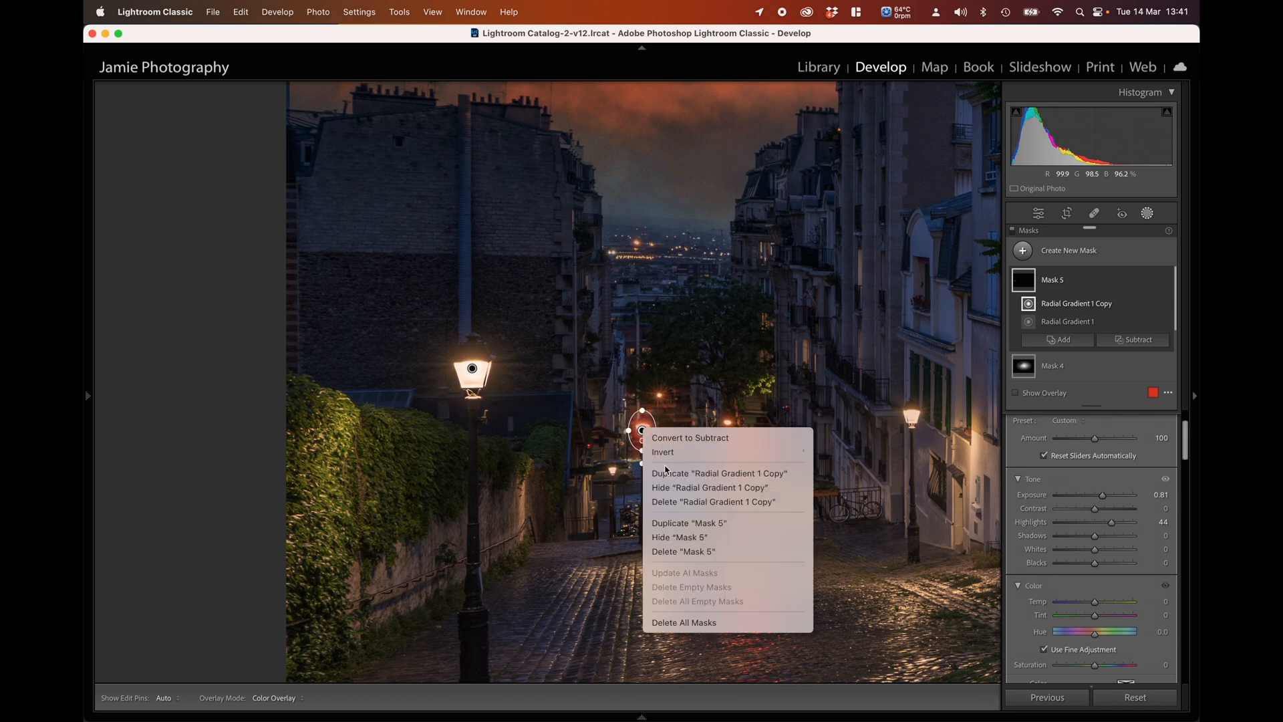
left_click(718, 473)
left_click_drag(612, 447, 911, 439)
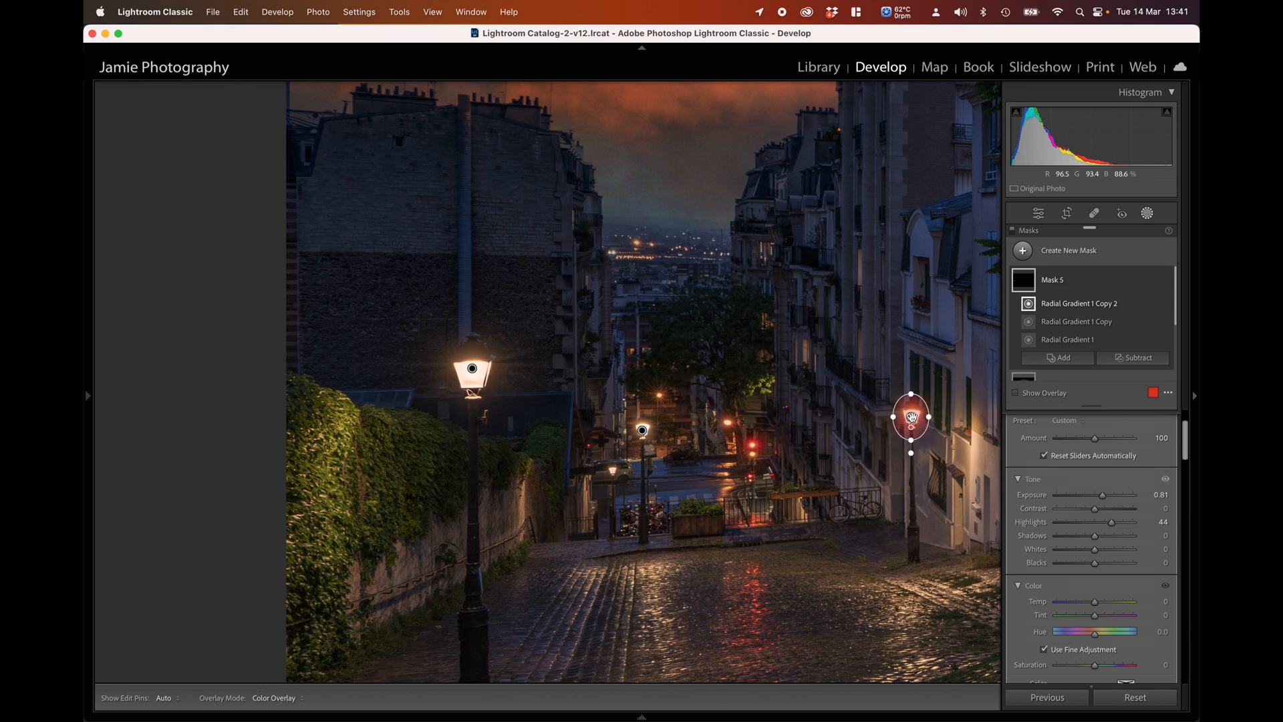
- Duplicate the white-wall lamp's gradient and carry the copy across the photo to the cobbled street right of the cabaret
right_click(910, 417)
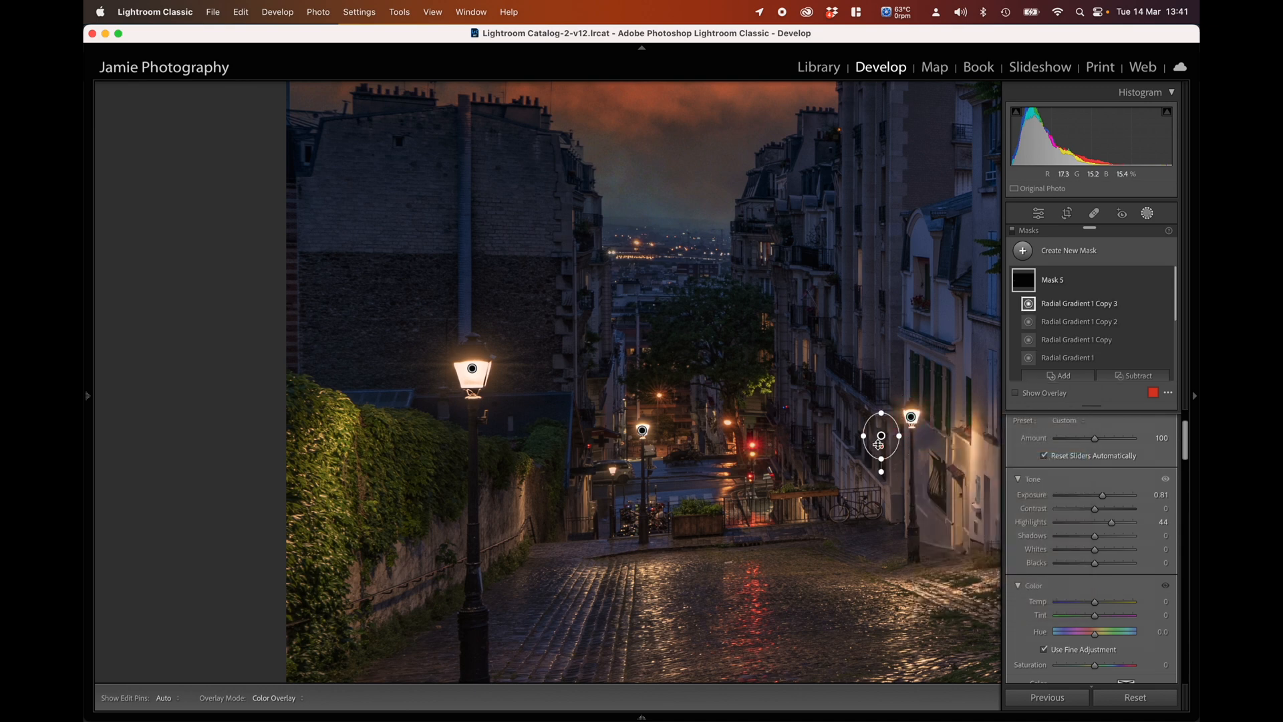
left_click_drag(882, 435, 865, 501)
key("z")
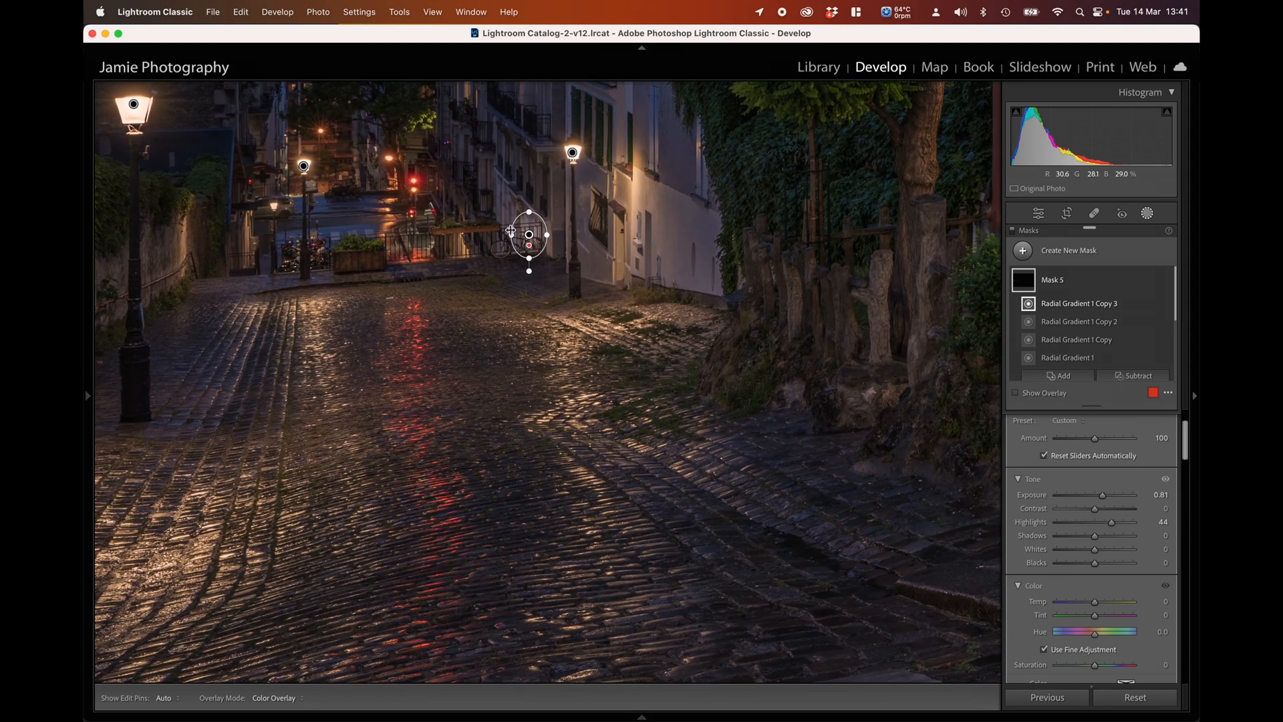
left_click_drag(529, 235, 823, 504)
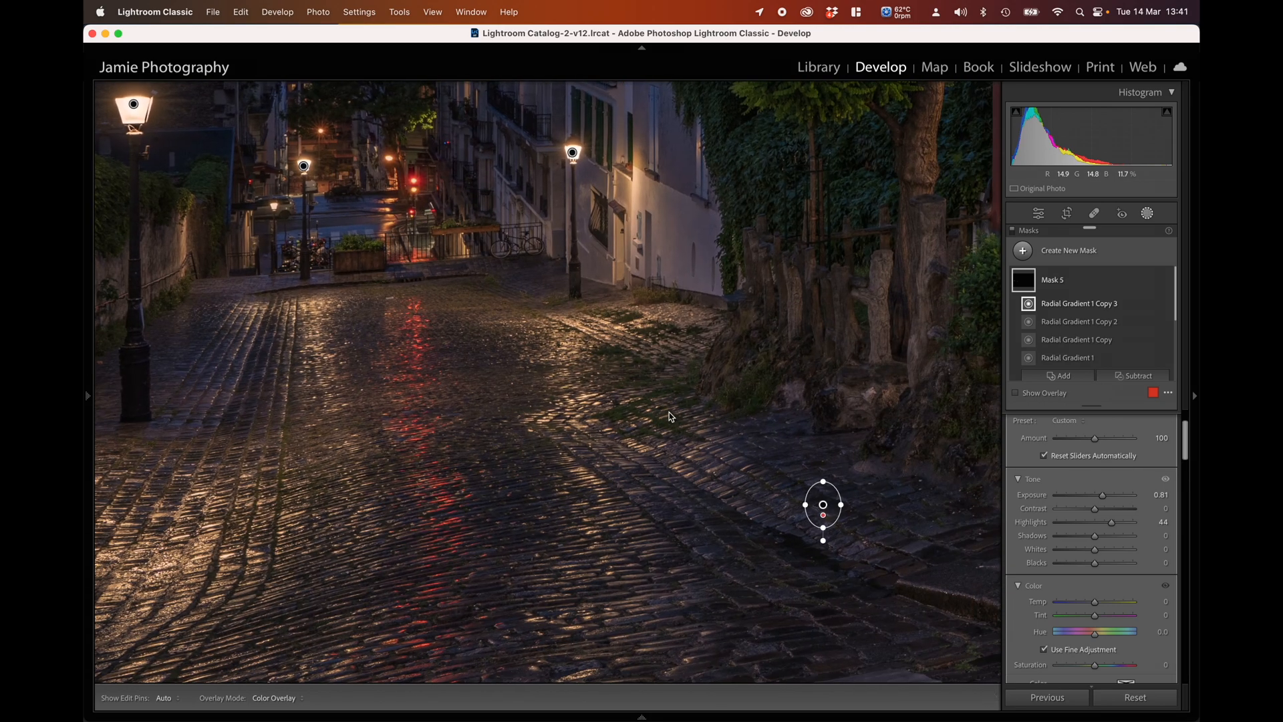
mouse_move(87, 395)
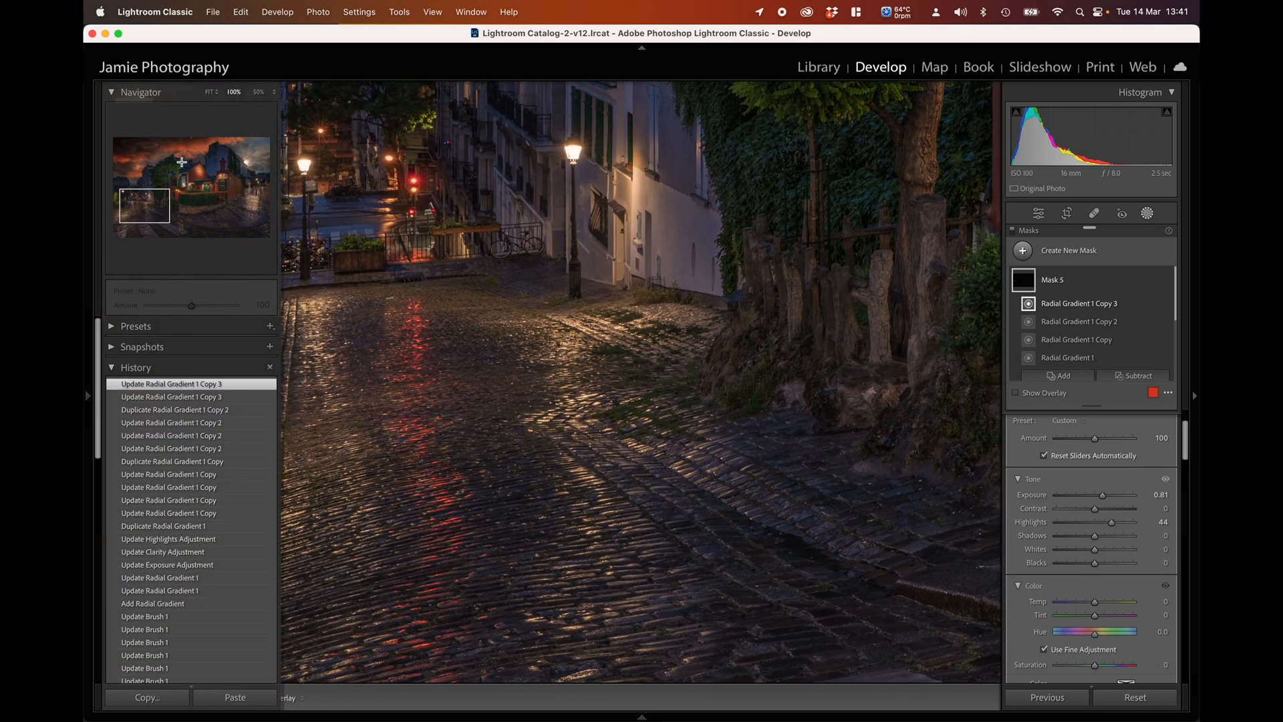
left_click(209, 94)
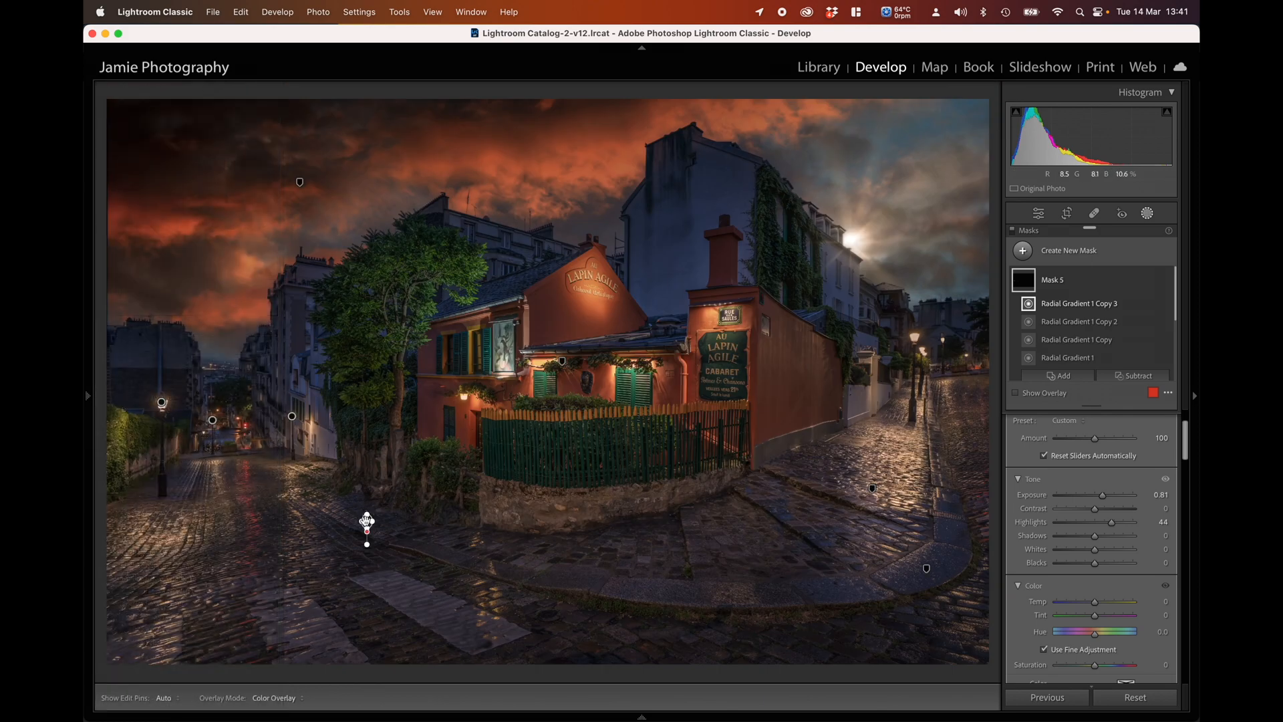
left_click_drag(367, 521, 898, 466)
- Centre the moved gradient on the front lamp of the street beside the cabaret and reshape its stretched ellipse closer to round
mouse_move(99, 401)
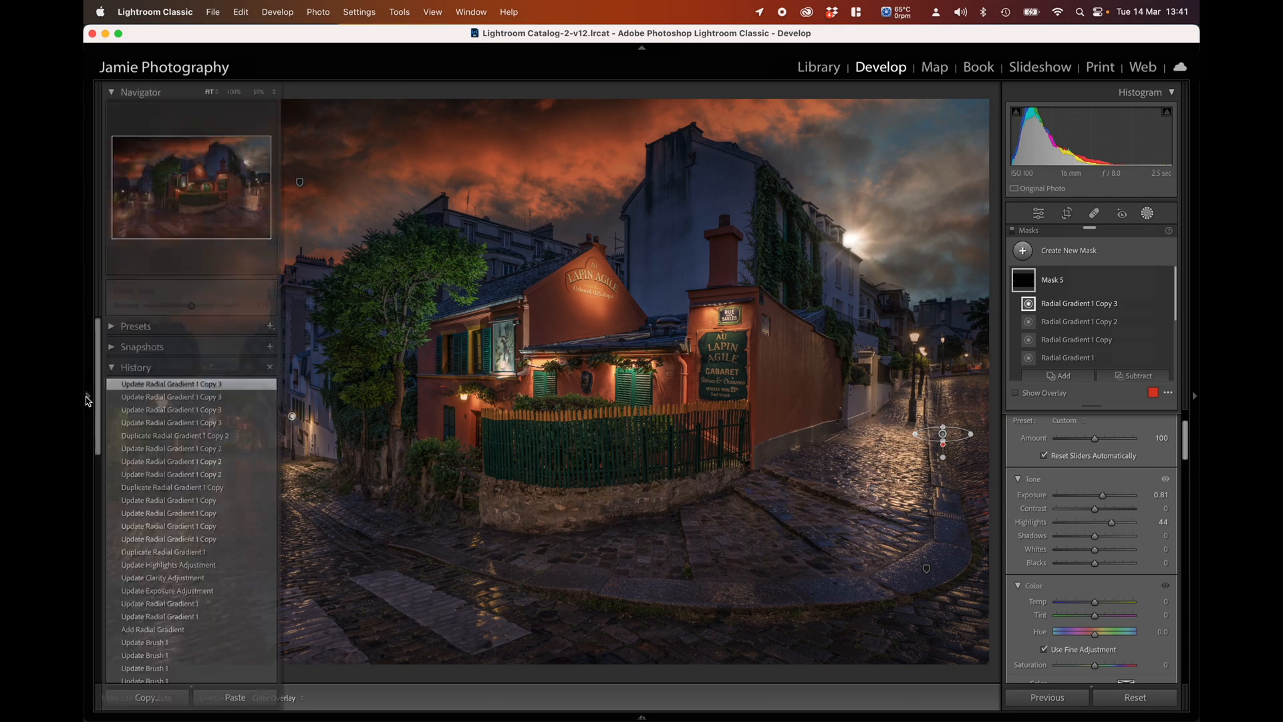
left_click(233, 94)
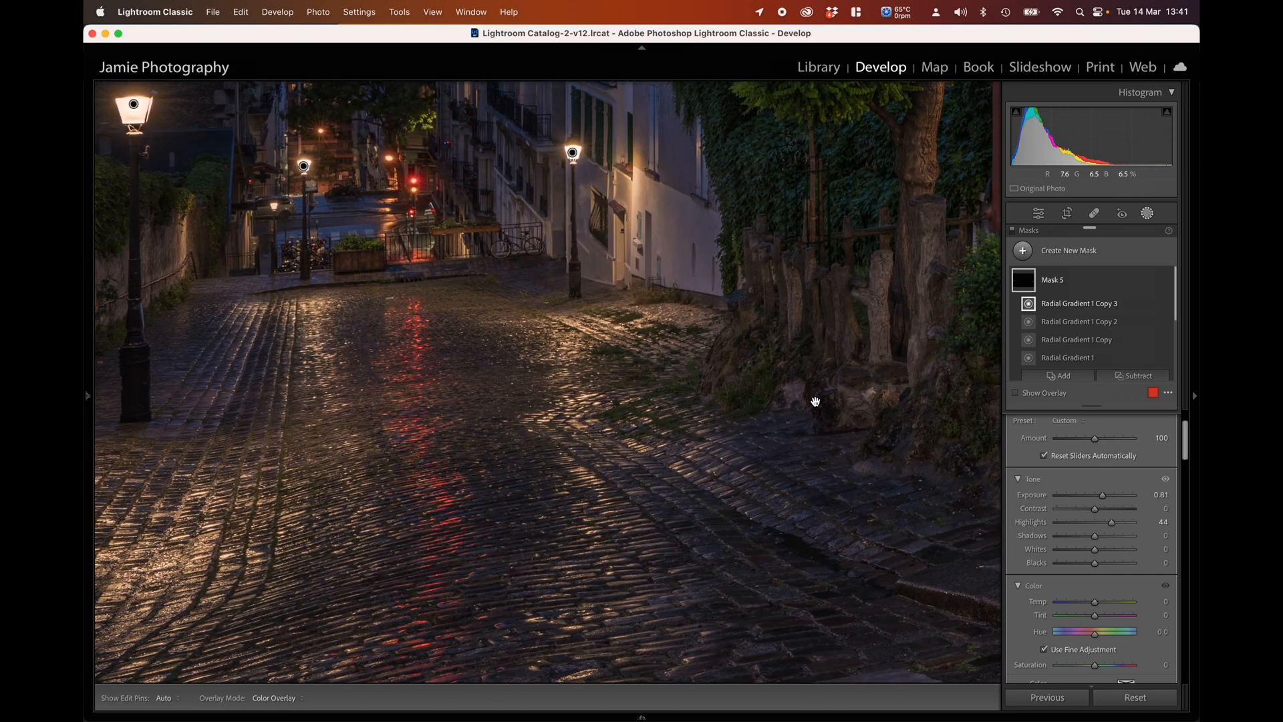
left_click_drag(813, 401, 985, 414)
left_click_drag(836, 383, 181, 406)
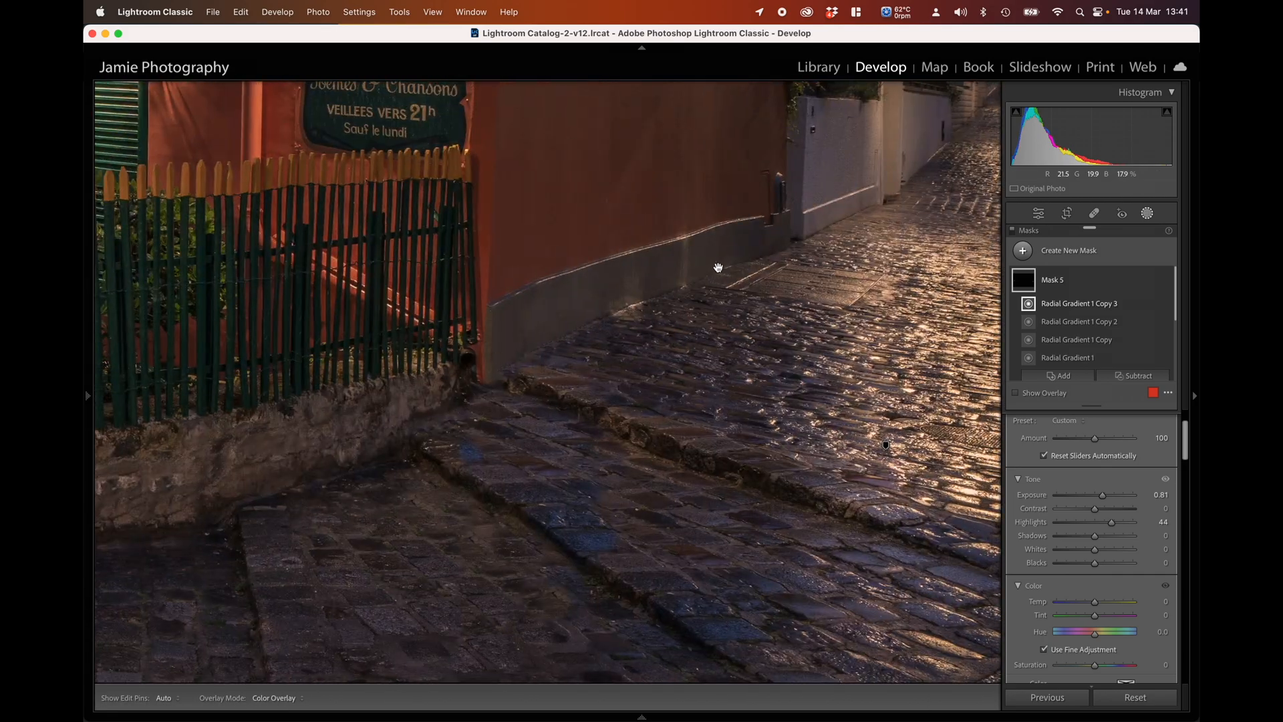
left_click_drag(783, 211, 343, 405)
left_click_drag(470, 354, 586, 527)
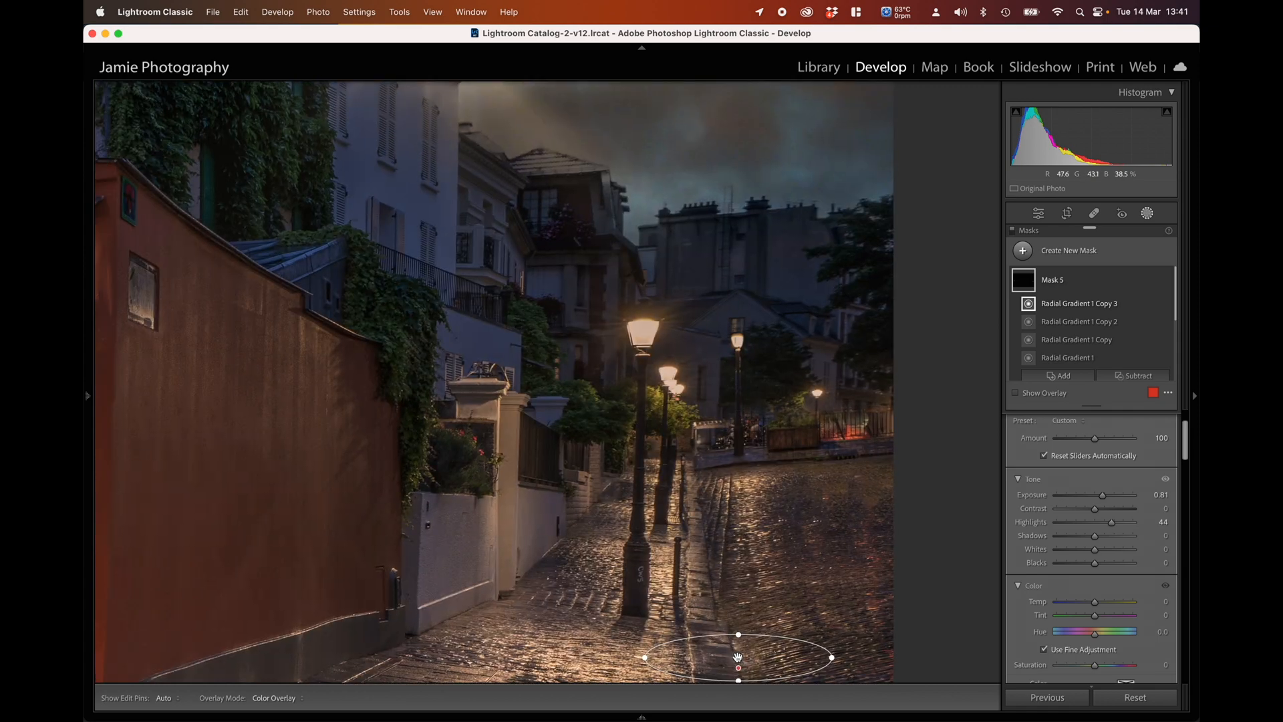
left_click_drag(737, 658, 640, 328)
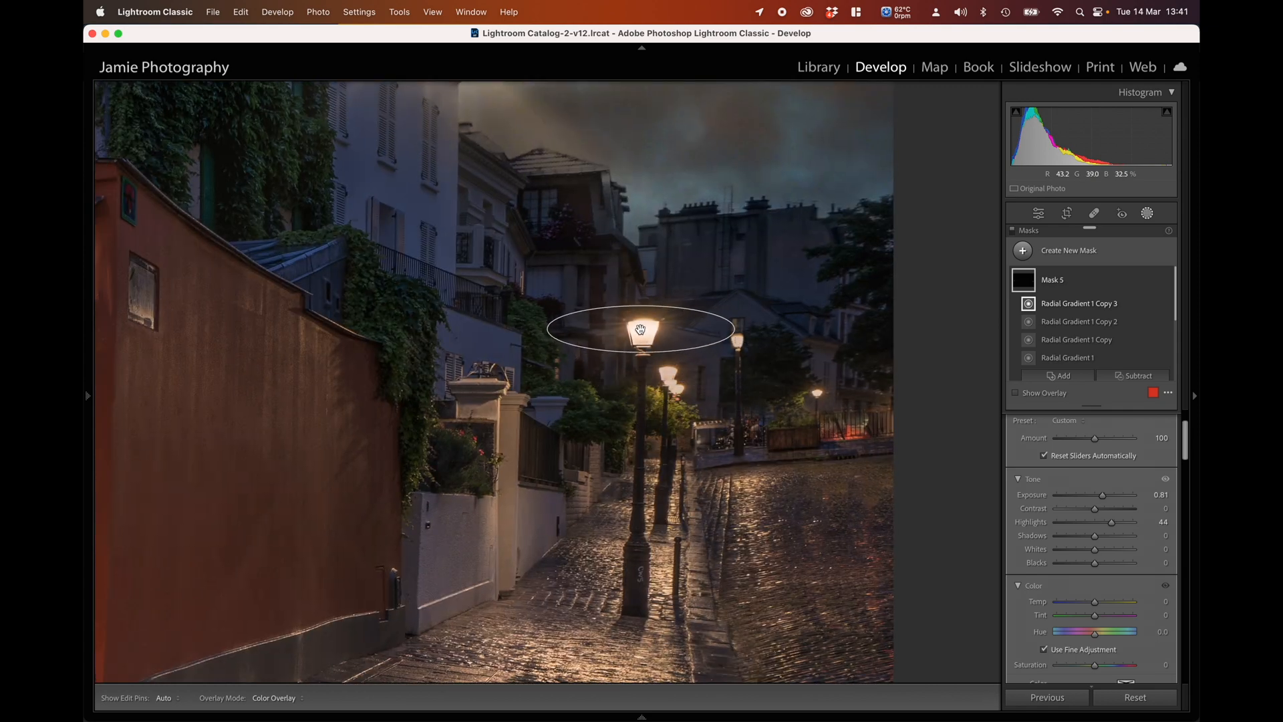
left_click_drag(548, 328, 653, 369)
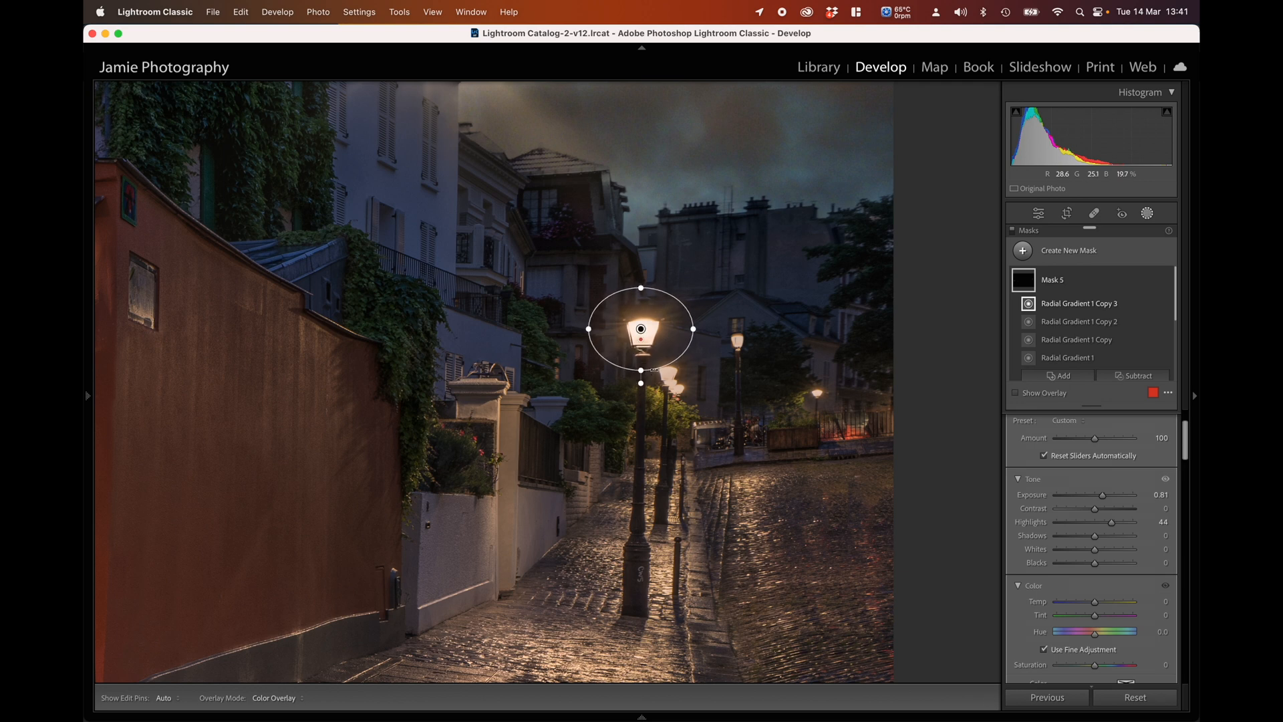
- Move the front lamp's gradient onto the lamp pair just behind it, rotating and shrinking the ellipse to enclose both
right_click(640, 329)
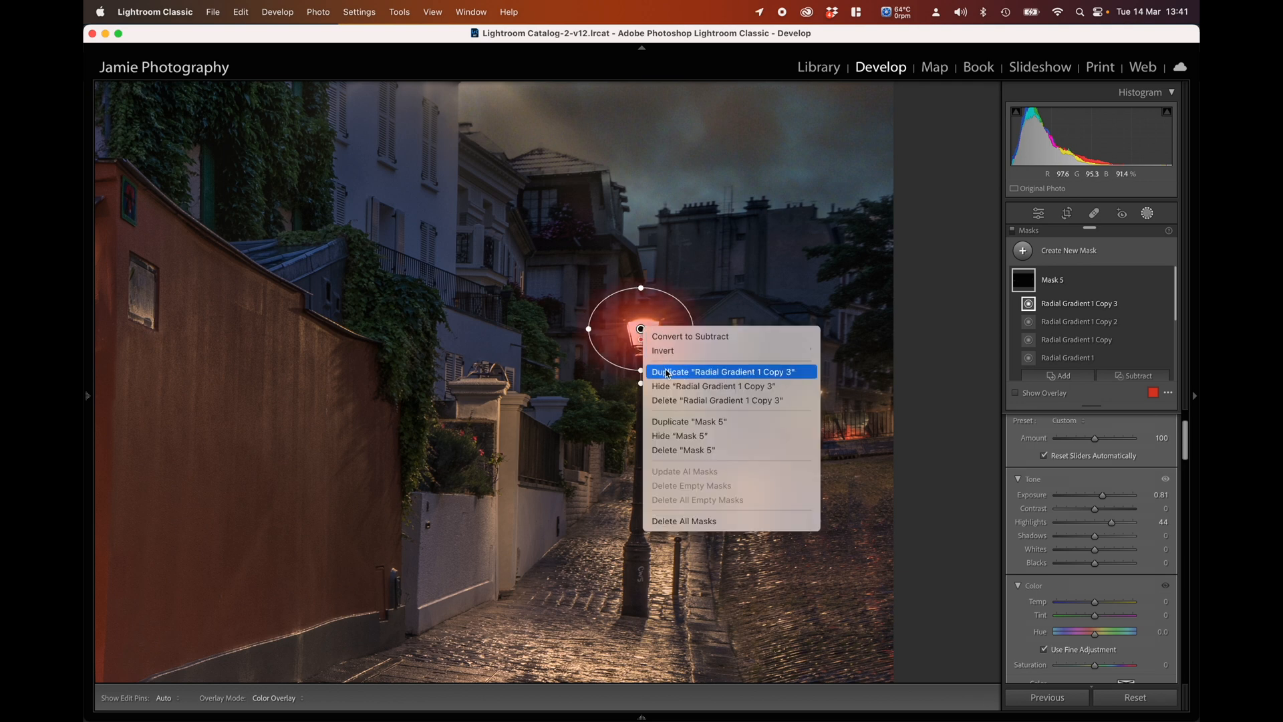
key("Escape")
left_click_drag(640, 328, 715, 421)
mouse_move(701, 350)
left_mouse_down()
mouse_move(638, 350)
mouse_move(694, 363)
left_mouse_up()
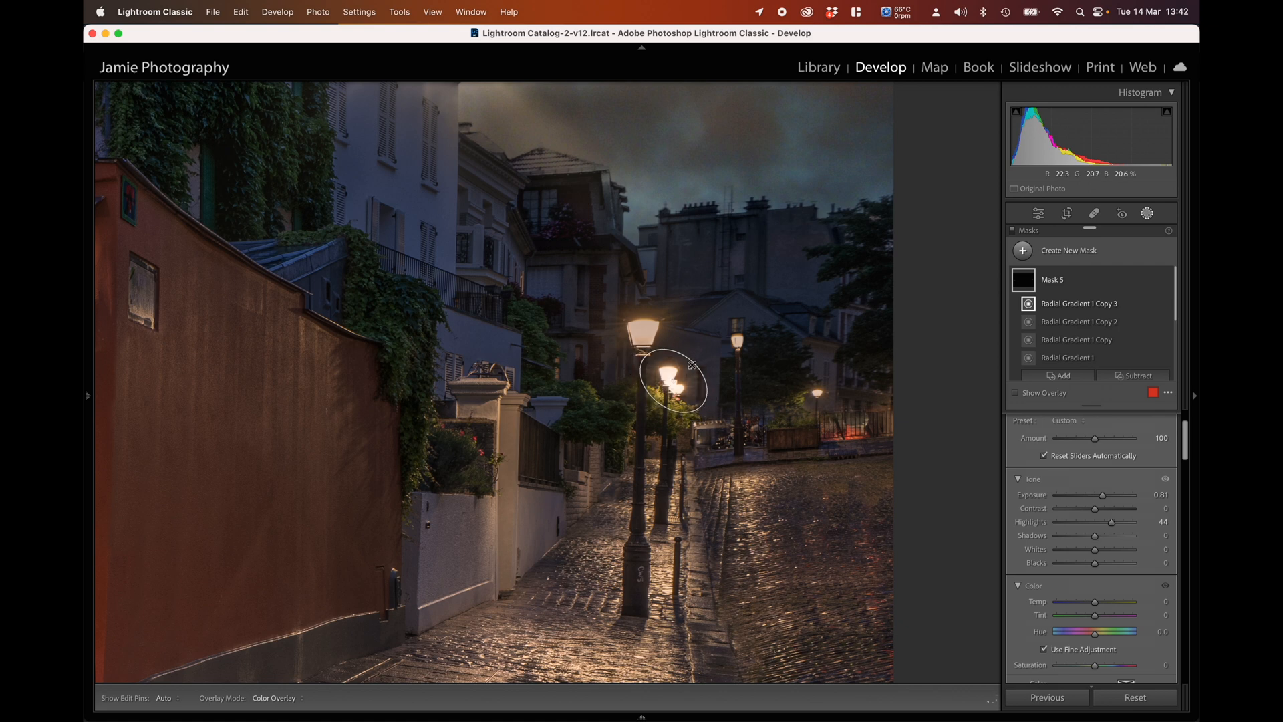
- Duplicate the lamp pair's gradient and fit the copy as a small upright ellipse around the separate lamp across the street
right_click(674, 380)
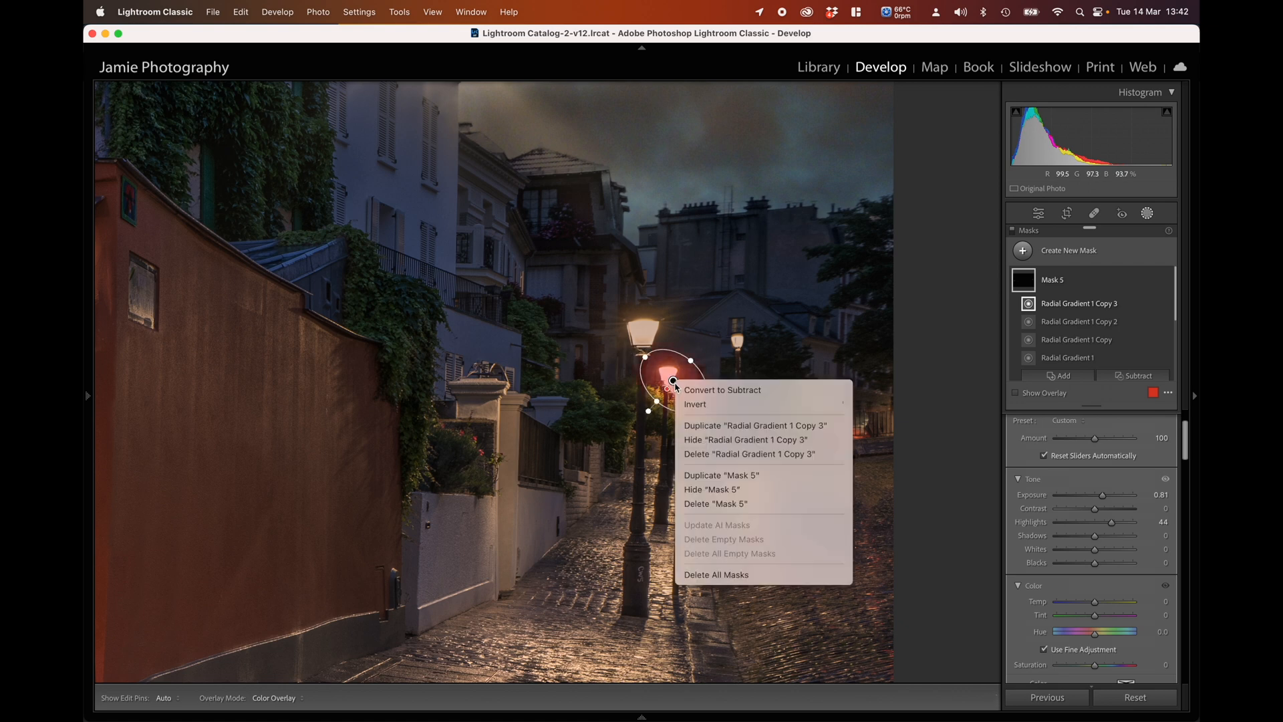
left_click(695, 425)
left_click_drag(673, 380, 737, 322)
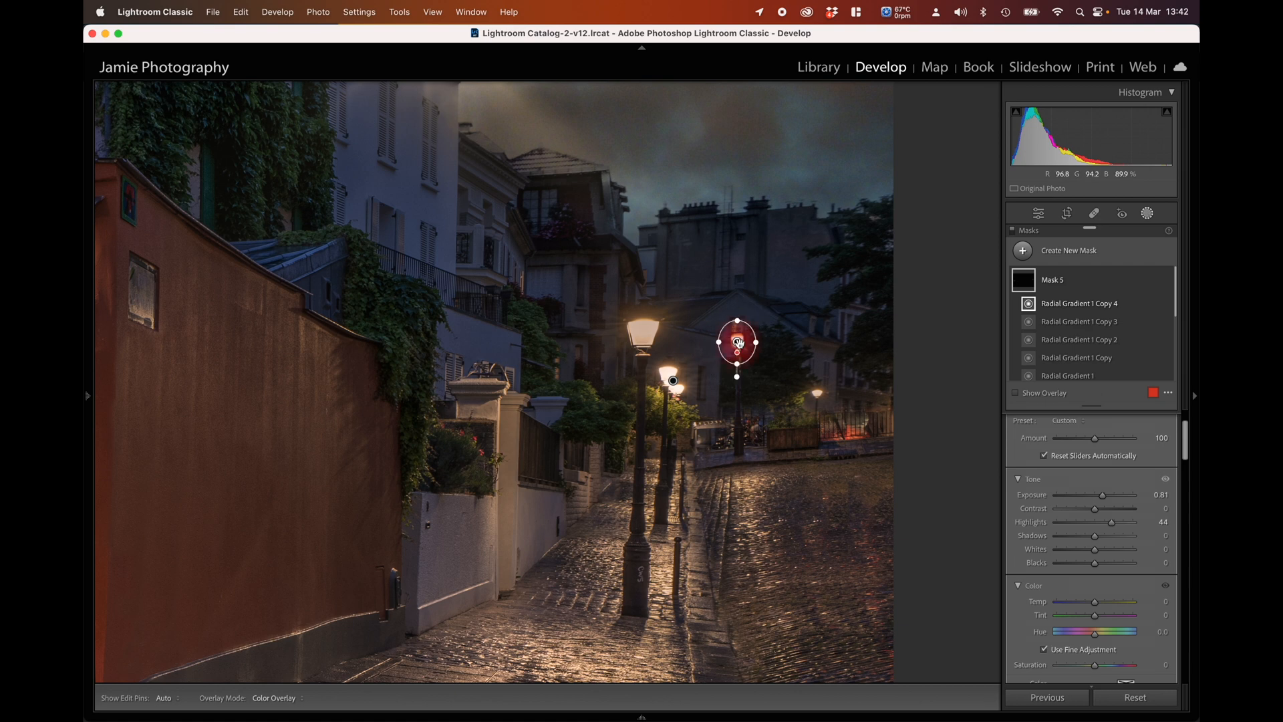
- Duplicate the separate lamp's gradient and place the copy over the small farthest lamp at the photo's right edge
right_click(737, 342)
left_click(769, 383)
left_click_drag(737, 342, 819, 392)
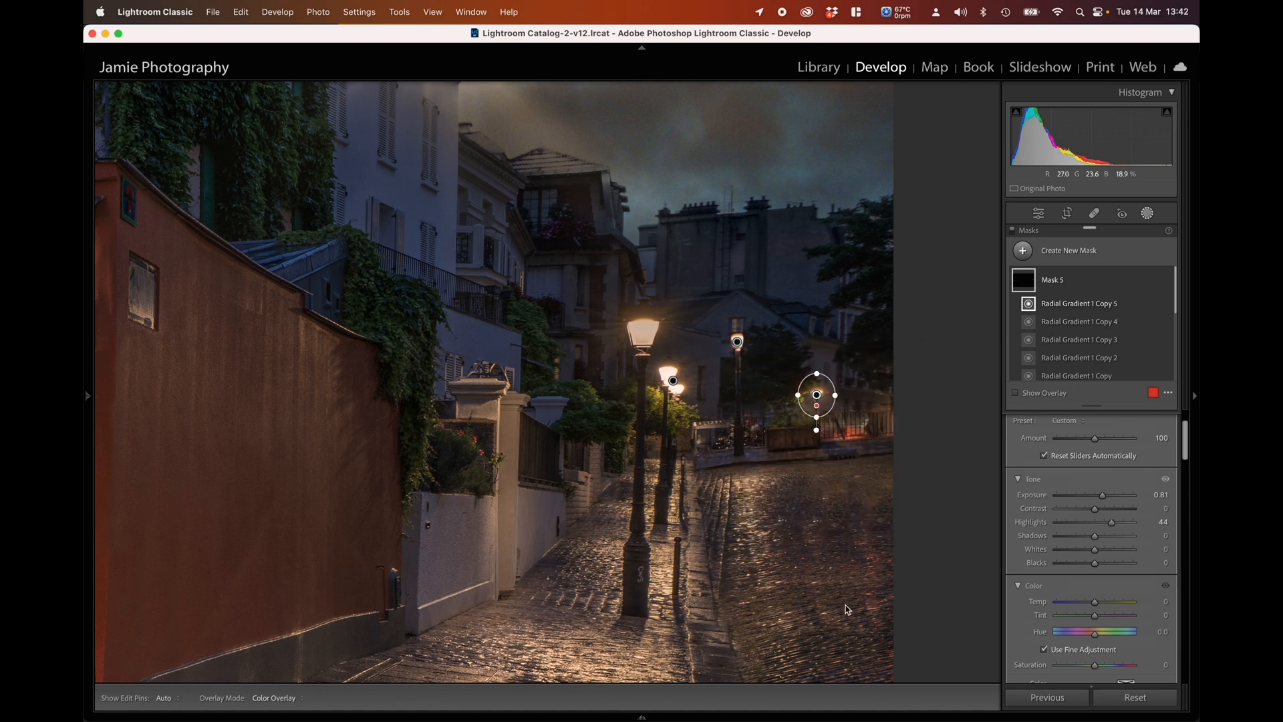
- Duplicate the original ivy-wall lamp gradient and place the copy over the lit wall lantern at the cabaret's left end
mouse_move(86, 394)
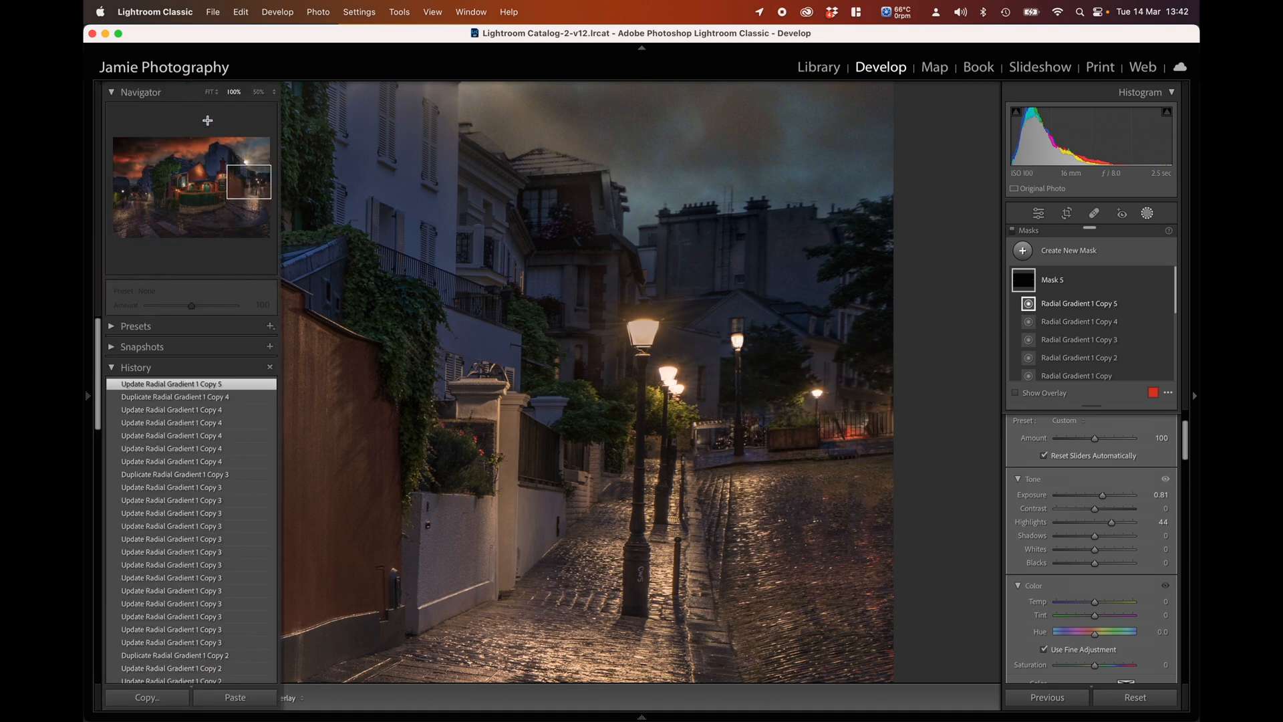
left_click(210, 93)
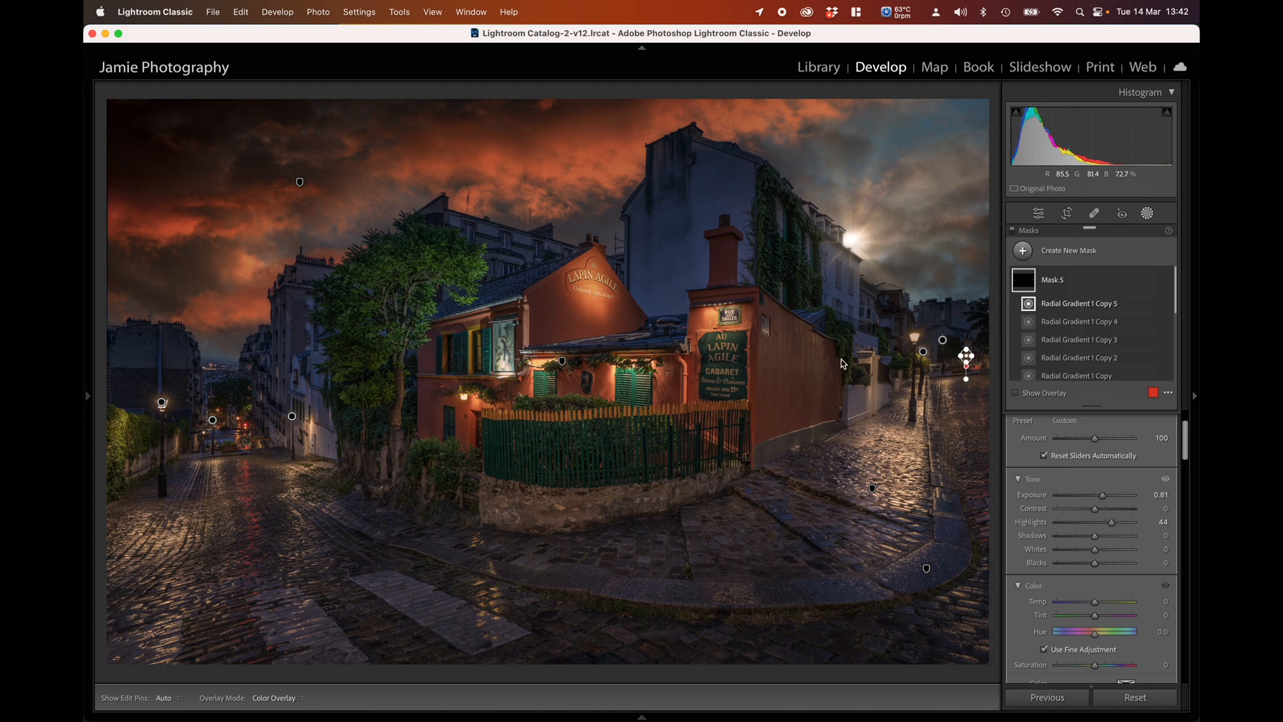
left_click(162, 403)
right_click(162, 403)
left_click(187, 445)
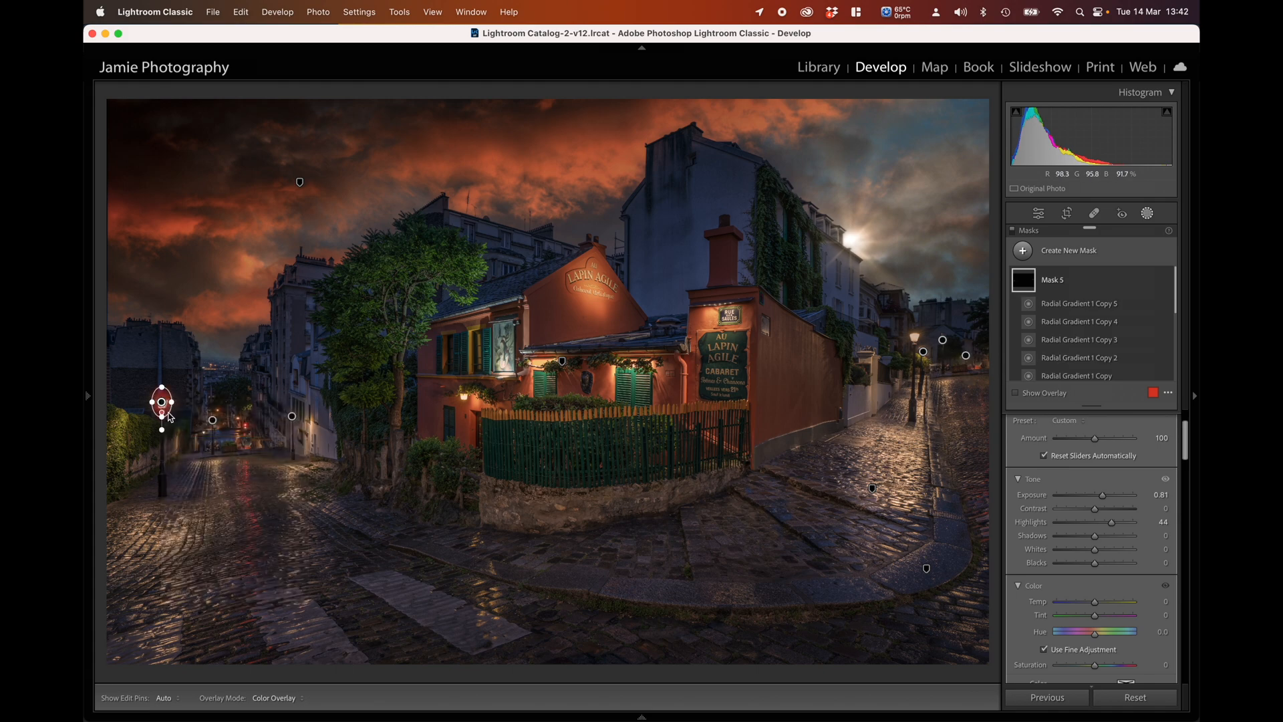
left_click_drag(163, 405, 463, 397)
- Raise the street lamp mask's Clarity to 34
scroll(1096, 528, "down", 5)
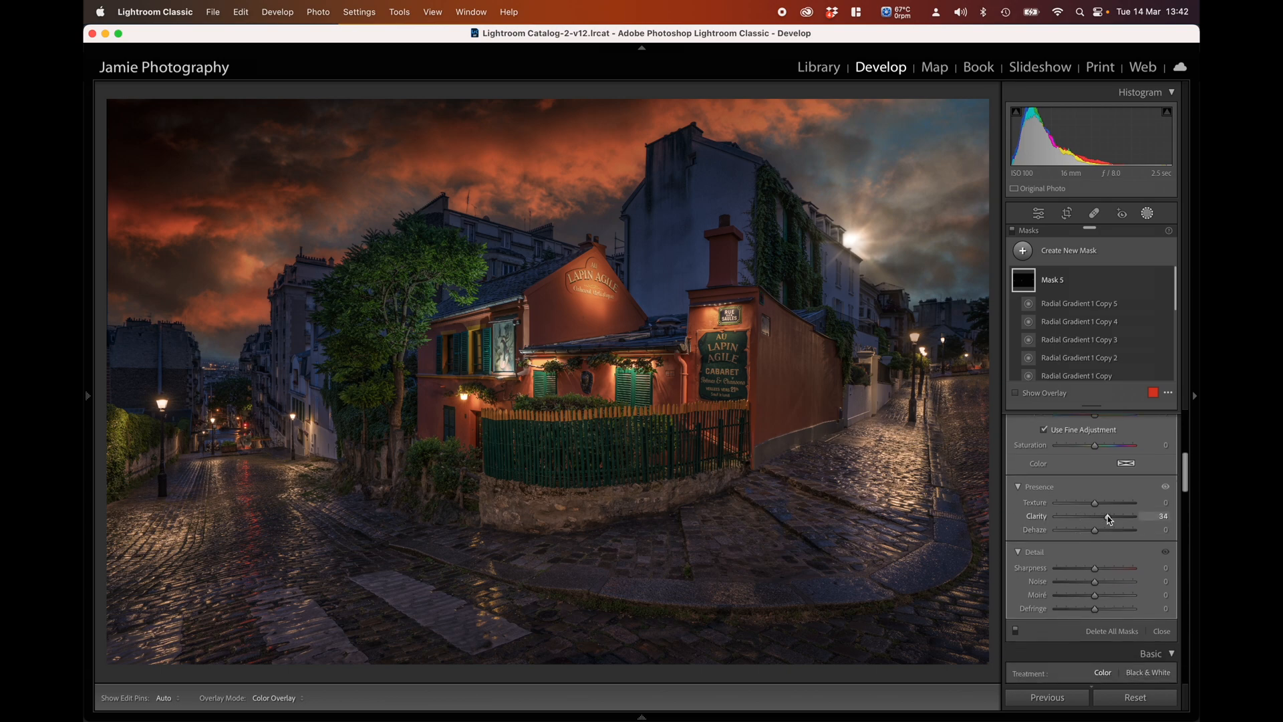
scroll(1103, 522, "up", 5)
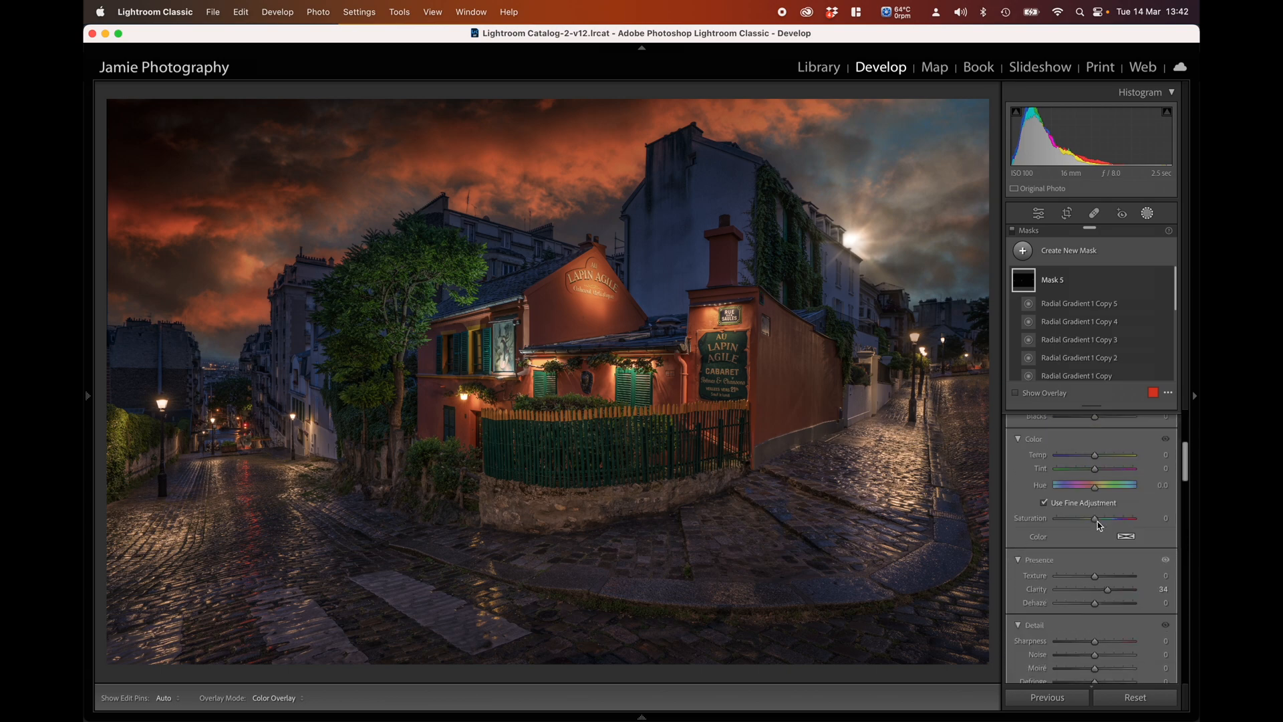
scroll(1094, 523, "up", 3)
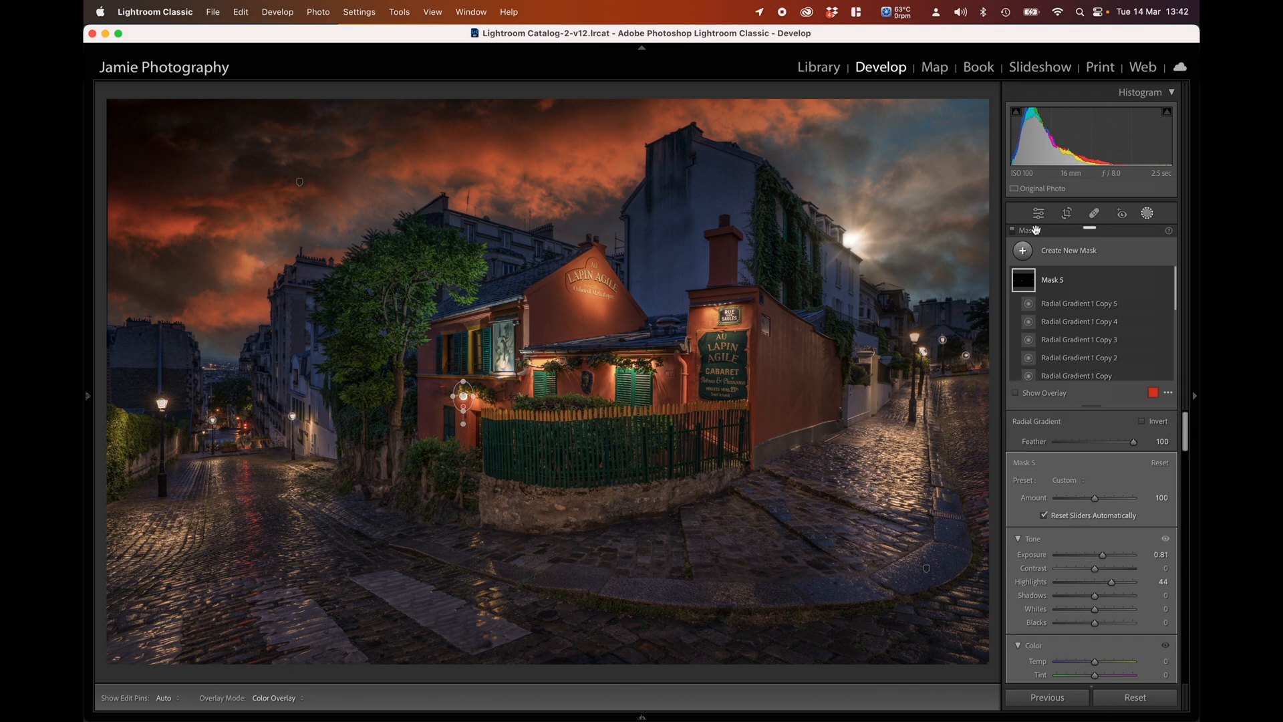
- Create a new mask with a small circular radial gradient over the sun at the roofline
left_click(1064, 258)
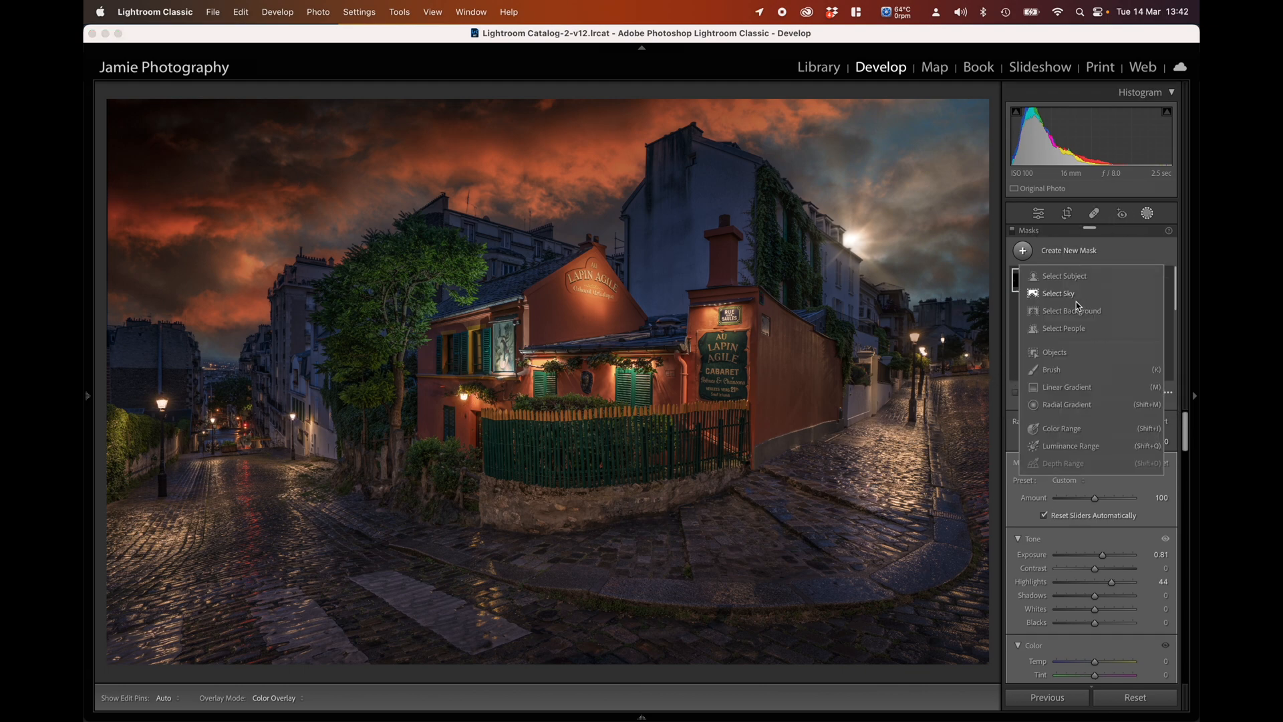
left_click(1072, 405)
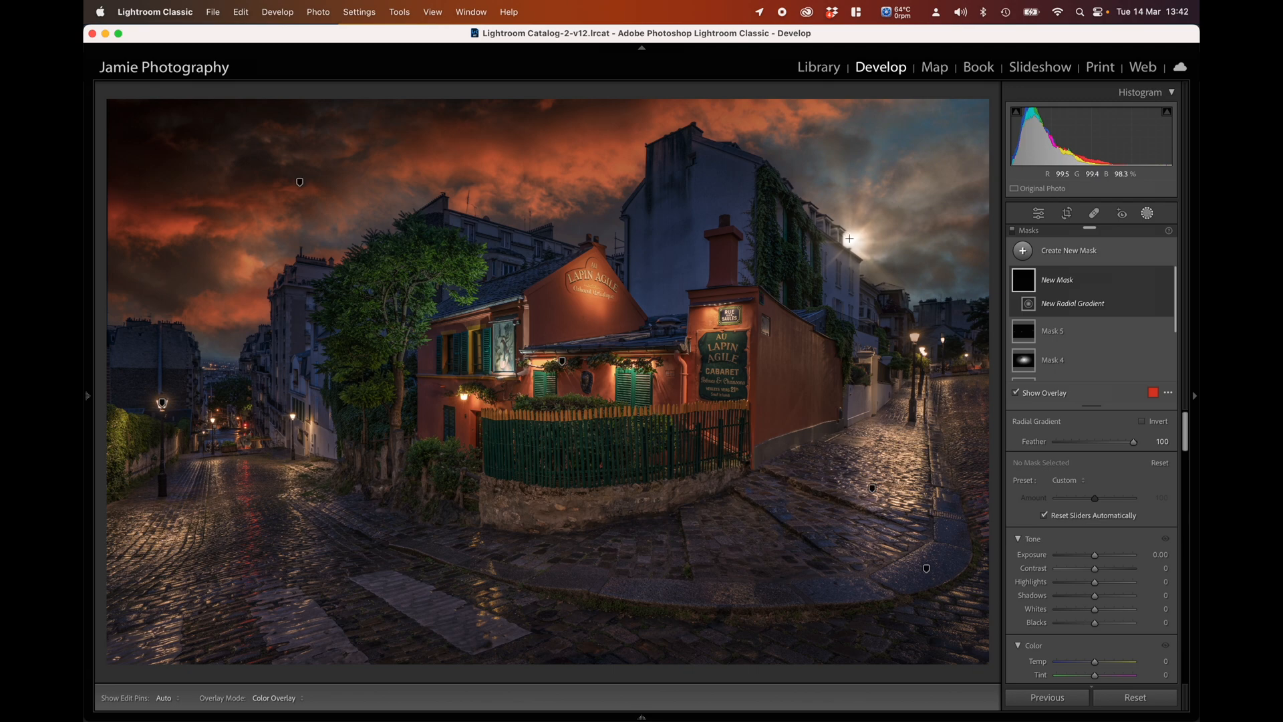
left_click_drag(849, 238, 854, 244)
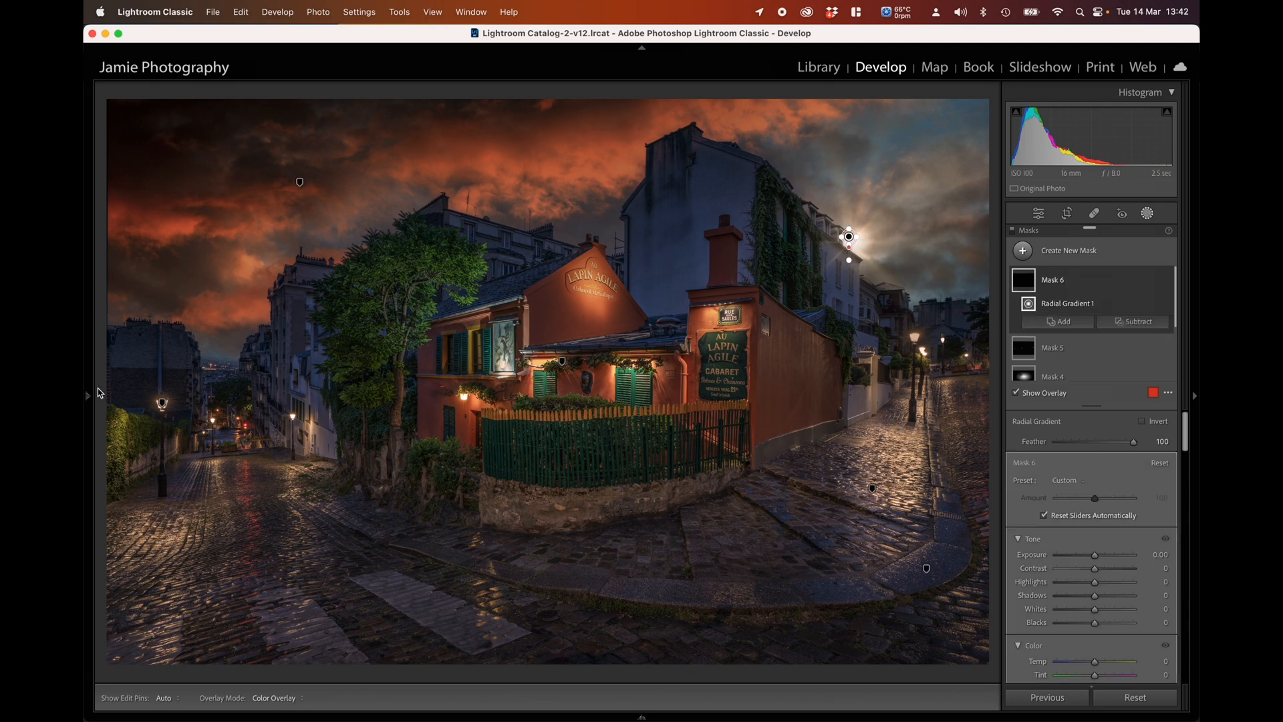
mouse_move(88, 395)
left_click(233, 94)
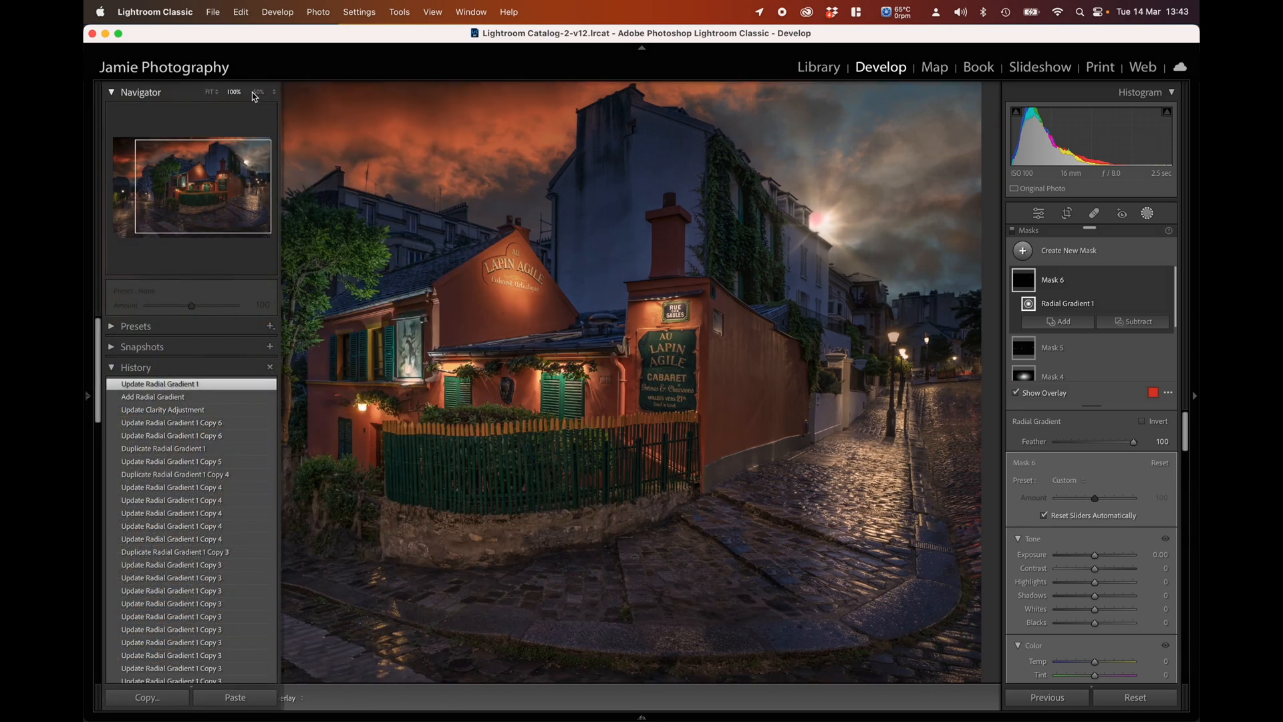
left_click_drag(512, 174, 607, 323)
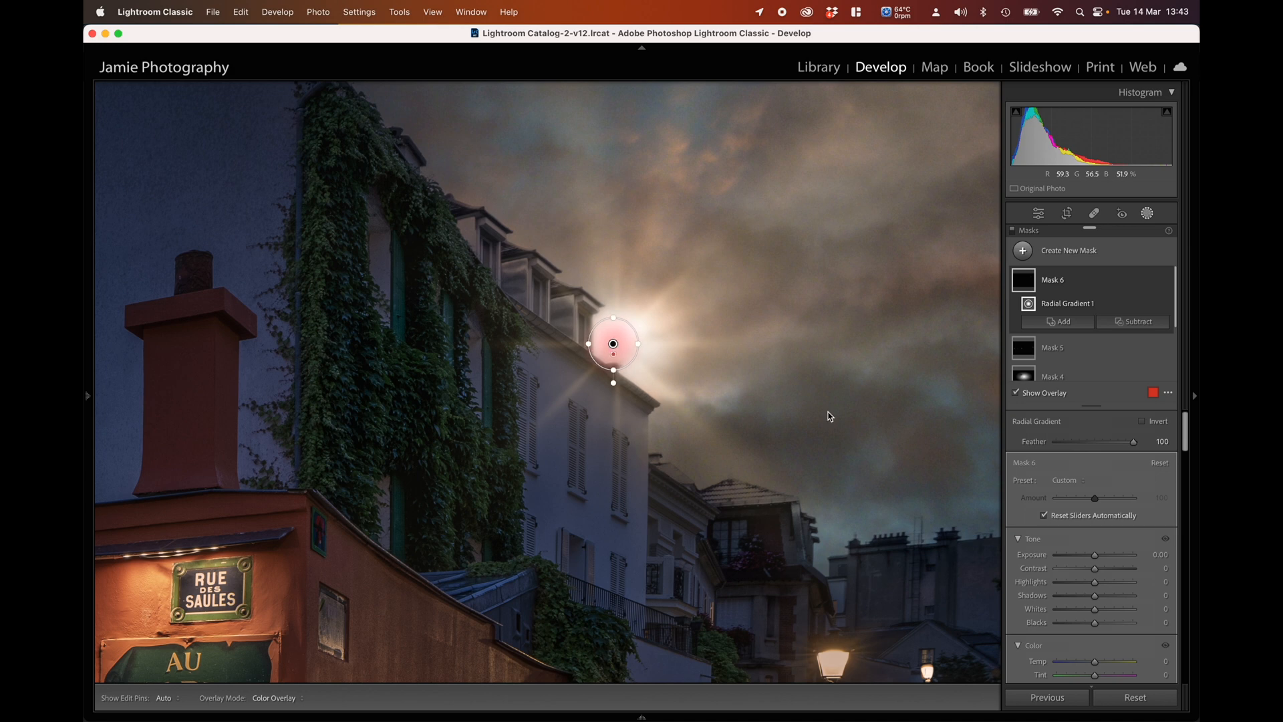
- Fit the radial gradient to the sun's bright disc and set its mask's Exposure to 3.13 and Temp to 25
left_click_drag(1095, 554, 1105, 553)
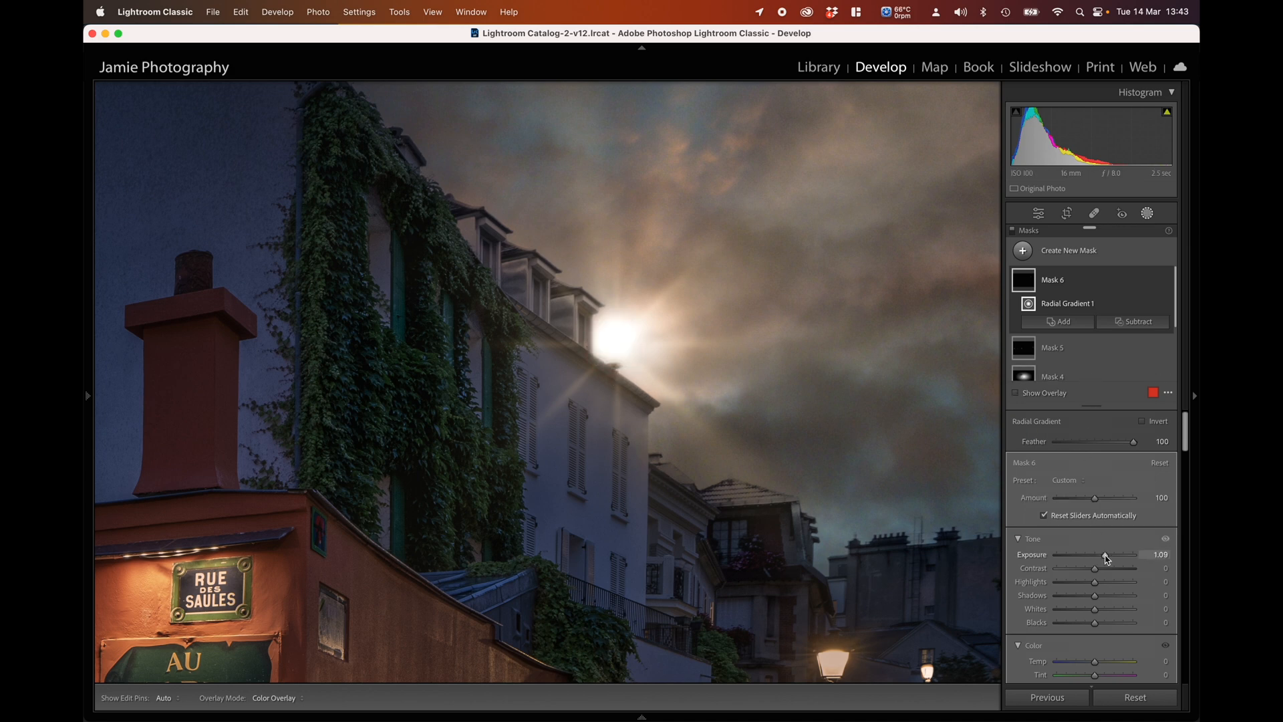
left_click_drag(616, 346, 620, 351)
left_click(1113, 555)
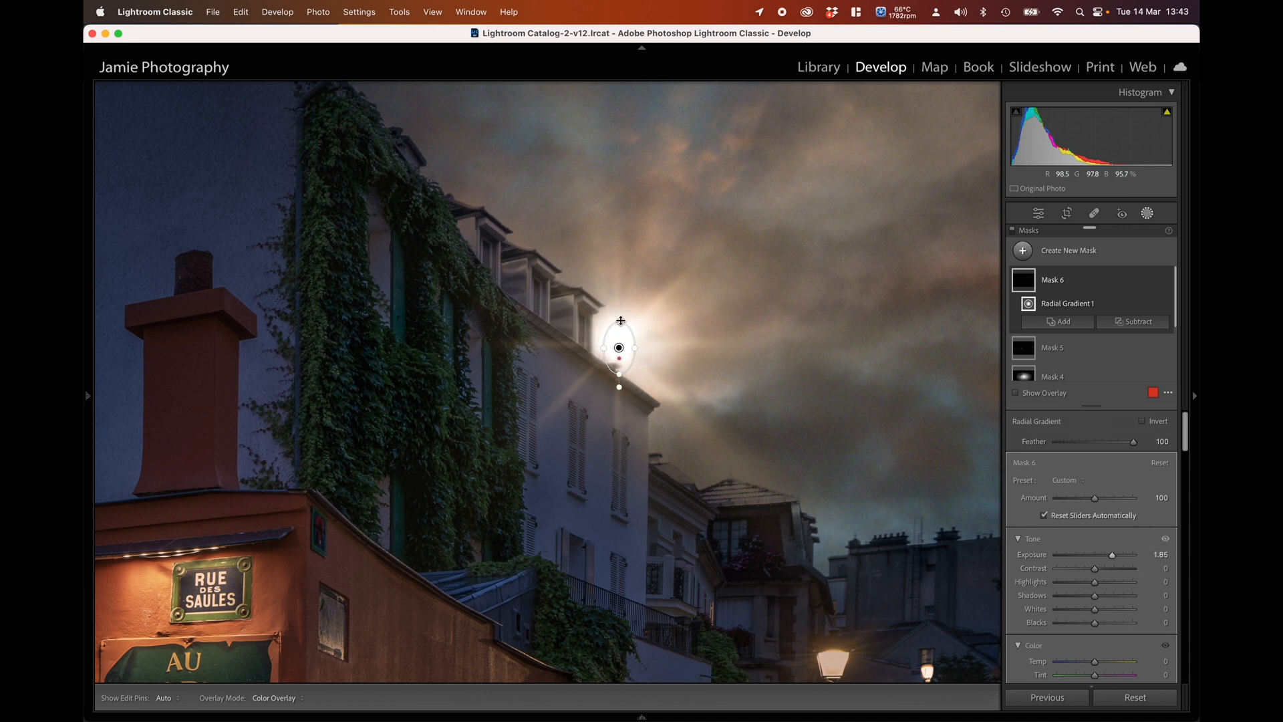
left_click_drag(622, 341, 615, 343)
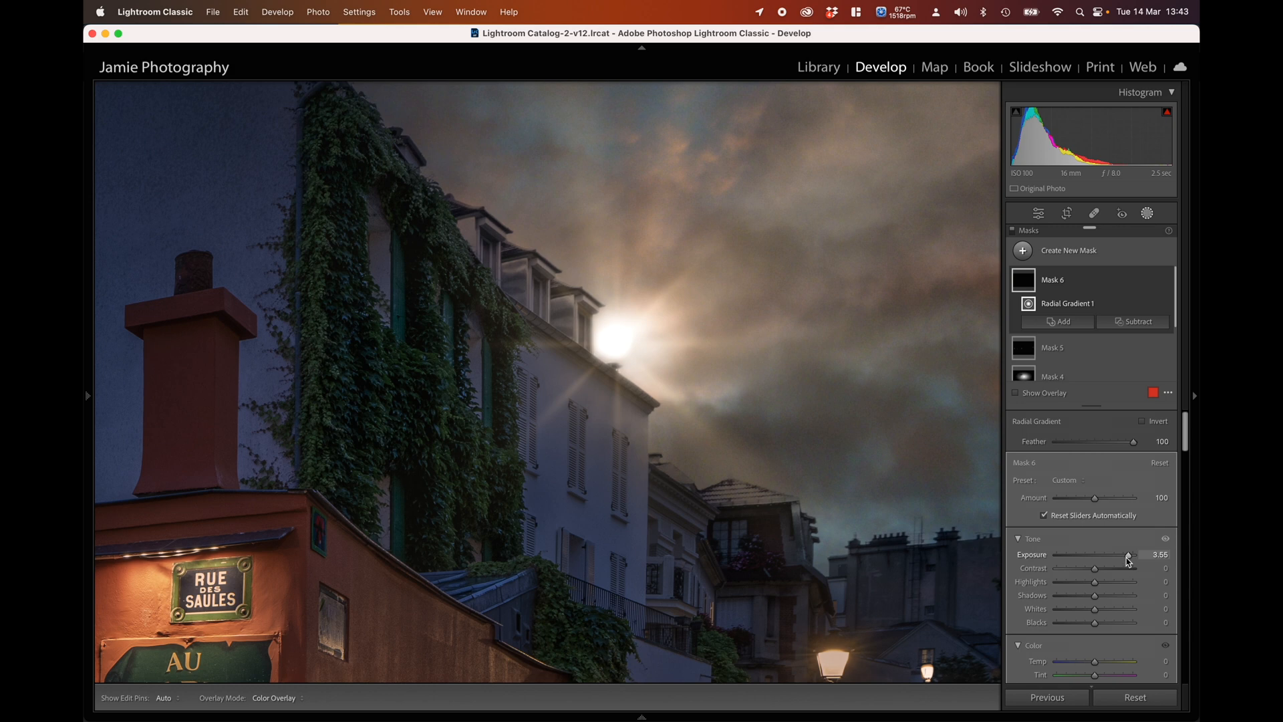
left_click_drag(1127, 560, 1124, 559)
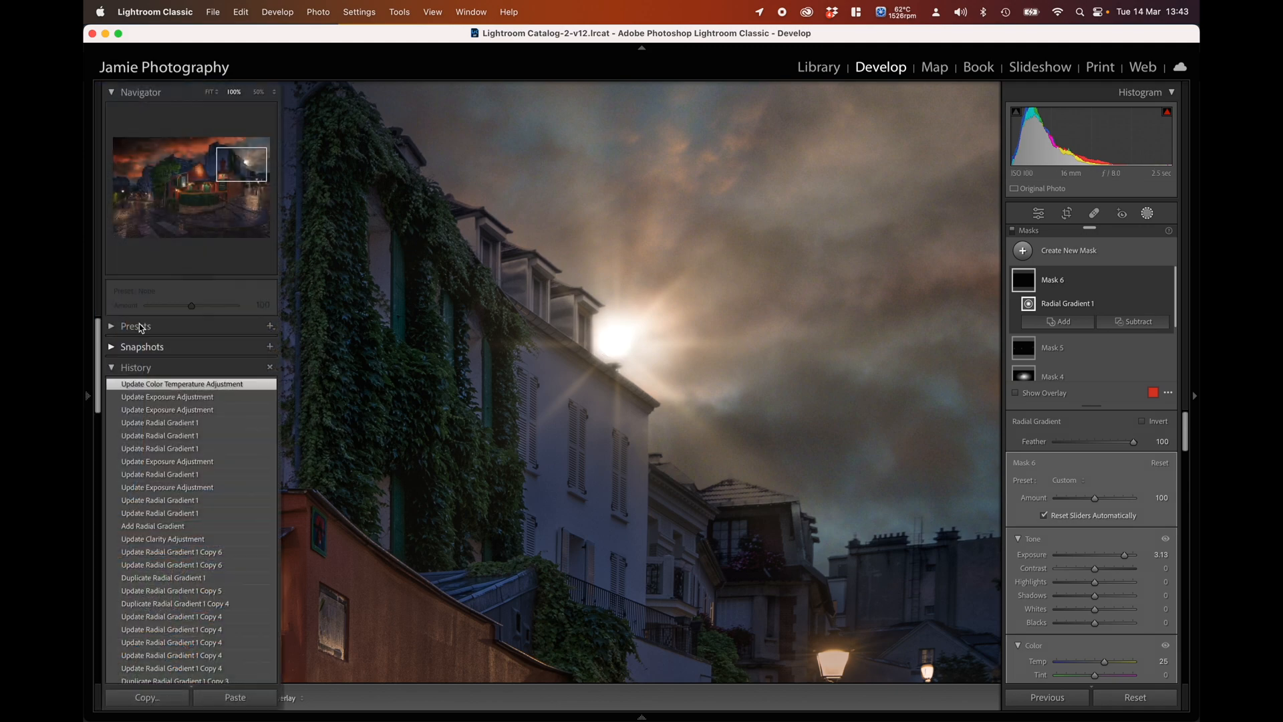
- Raise the street lamp mask's Exposure to 1.15
mouse_move(89, 395)
left_click(210, 93)
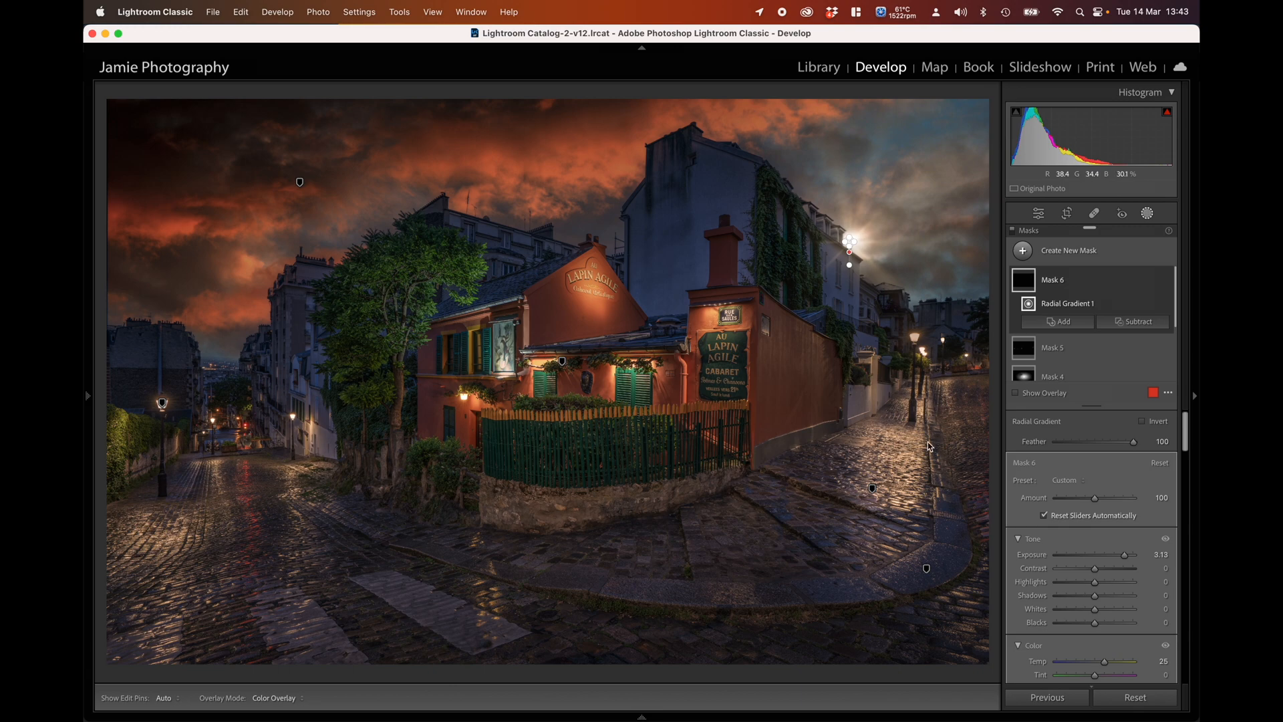
left_click(162, 403)
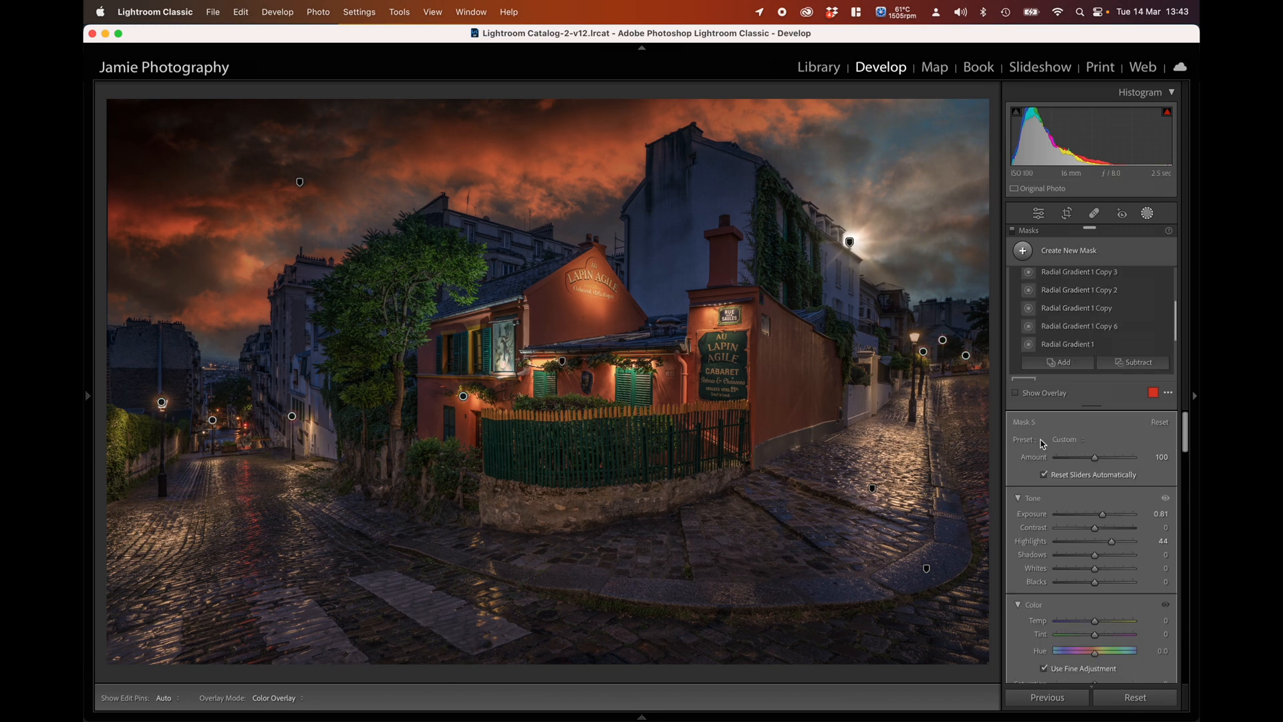
left_click_drag(1107, 511, 1107, 517)
- Duplicate the gradient of the smaller lamp on the right-hand street and fit the copy as a circle around the tall nearest lamp's head
mouse_move(86, 396)
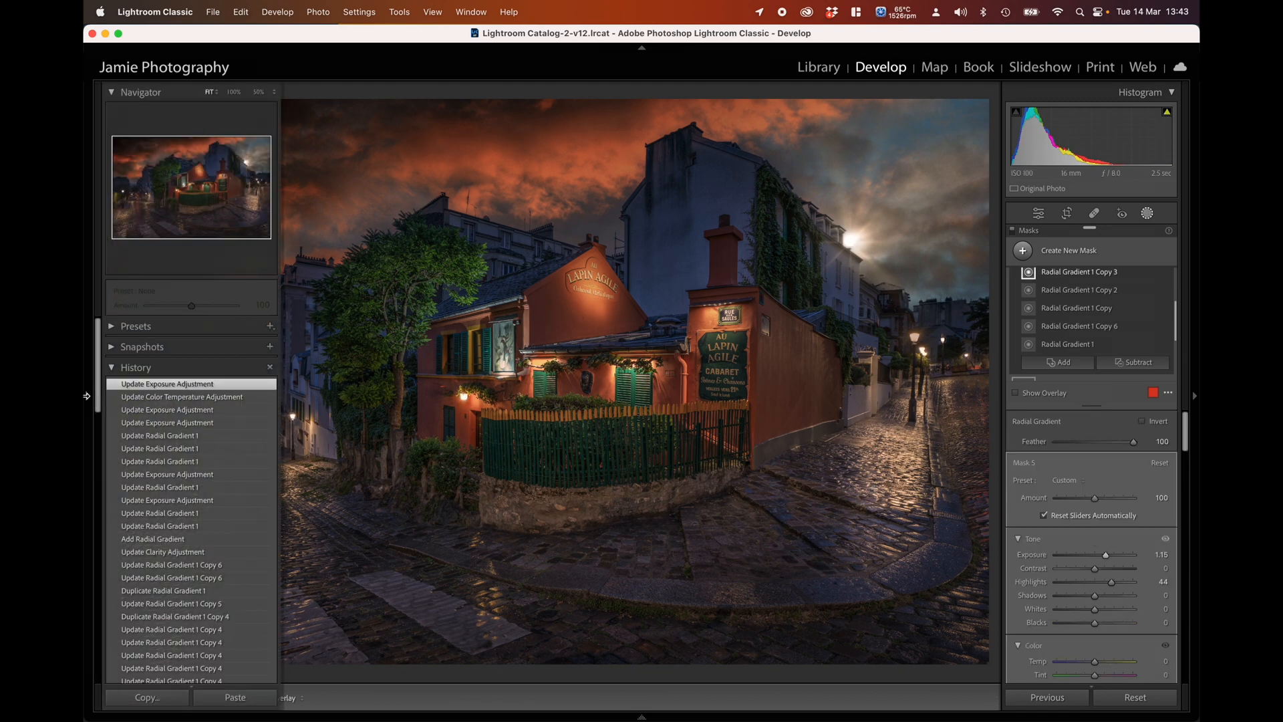
left_click(235, 92)
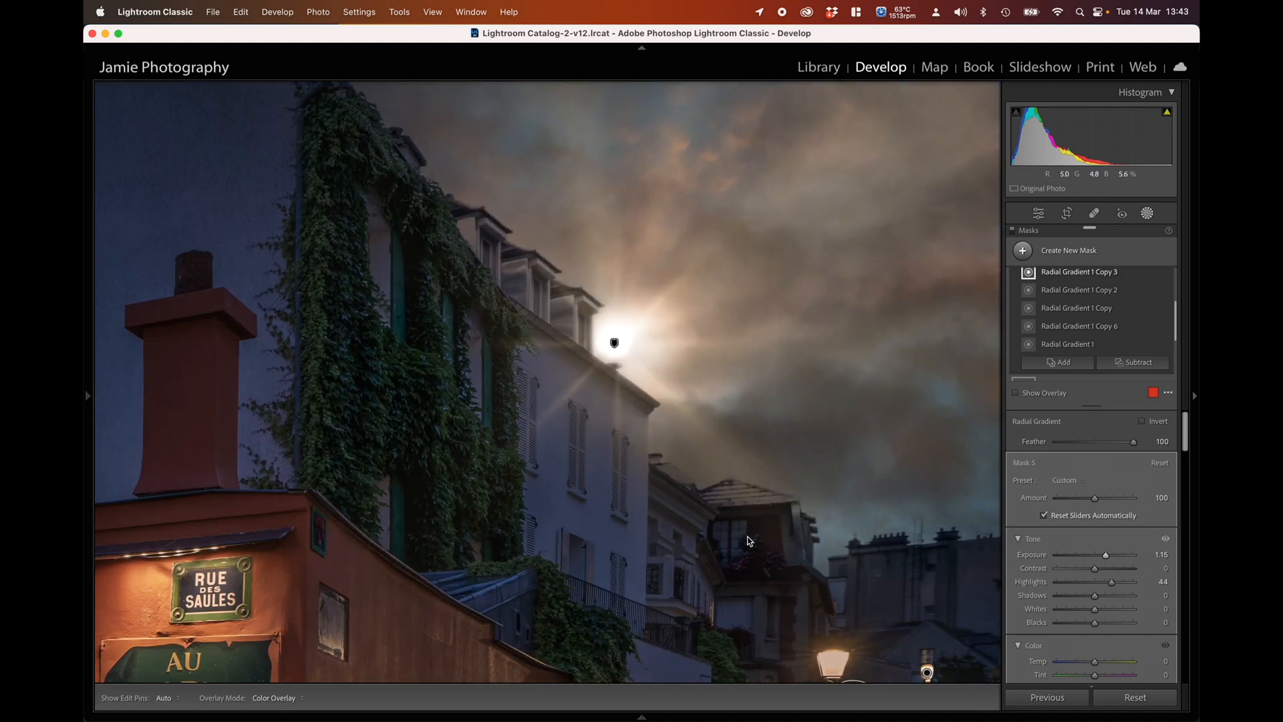
left_click_drag(752, 539, 642, 148)
right_click(747, 313)
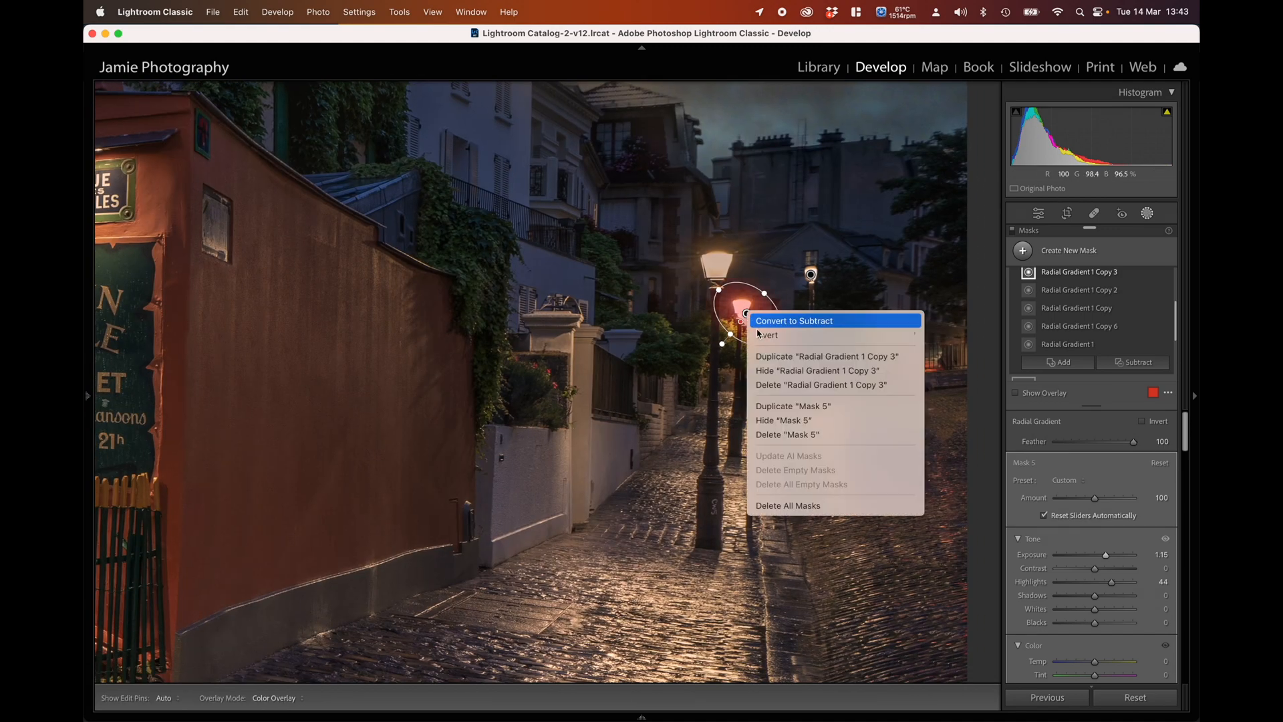
left_click(832, 358)
mouse_move(716, 332)
left_mouse_down()
mouse_move(711, 263)
mouse_move(718, 310)
left_mouse_up()
left_click_drag(689, 266, 680, 266)
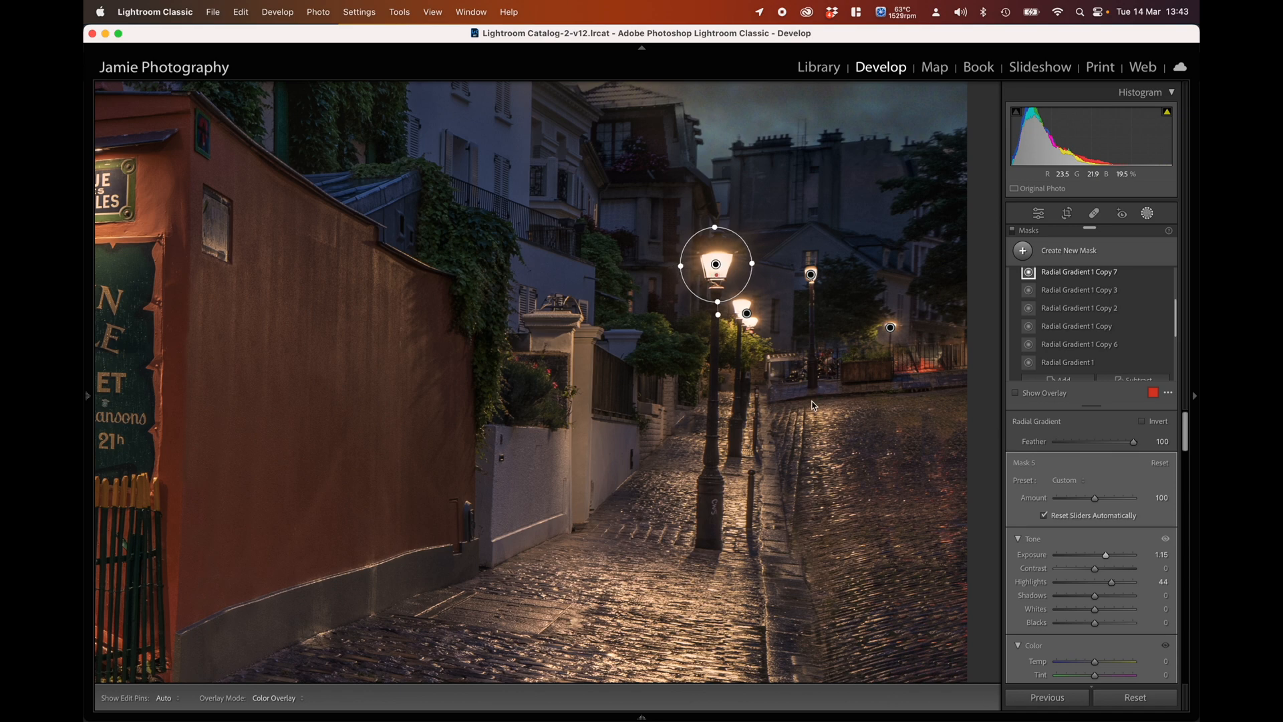
- Try a global Clarity of +23 on the whole photo
scroll(1085, 611, "down", 5)
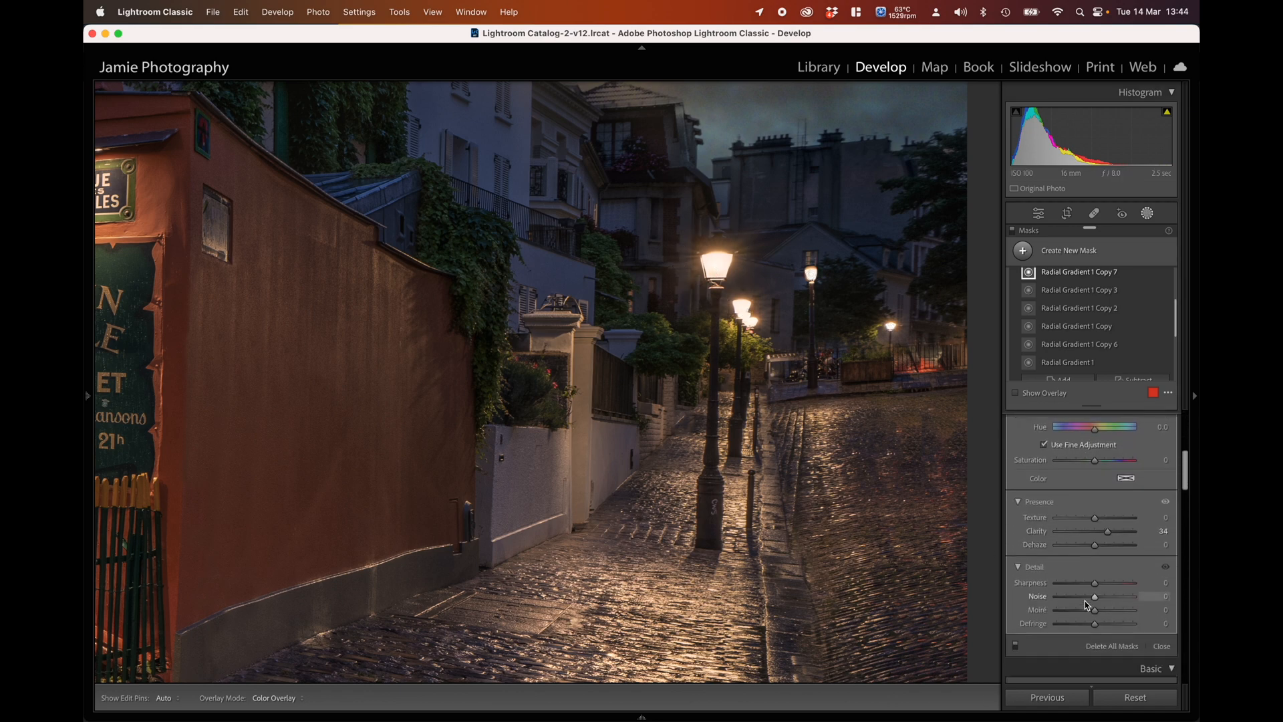
scroll(1085, 600, "down", 10)
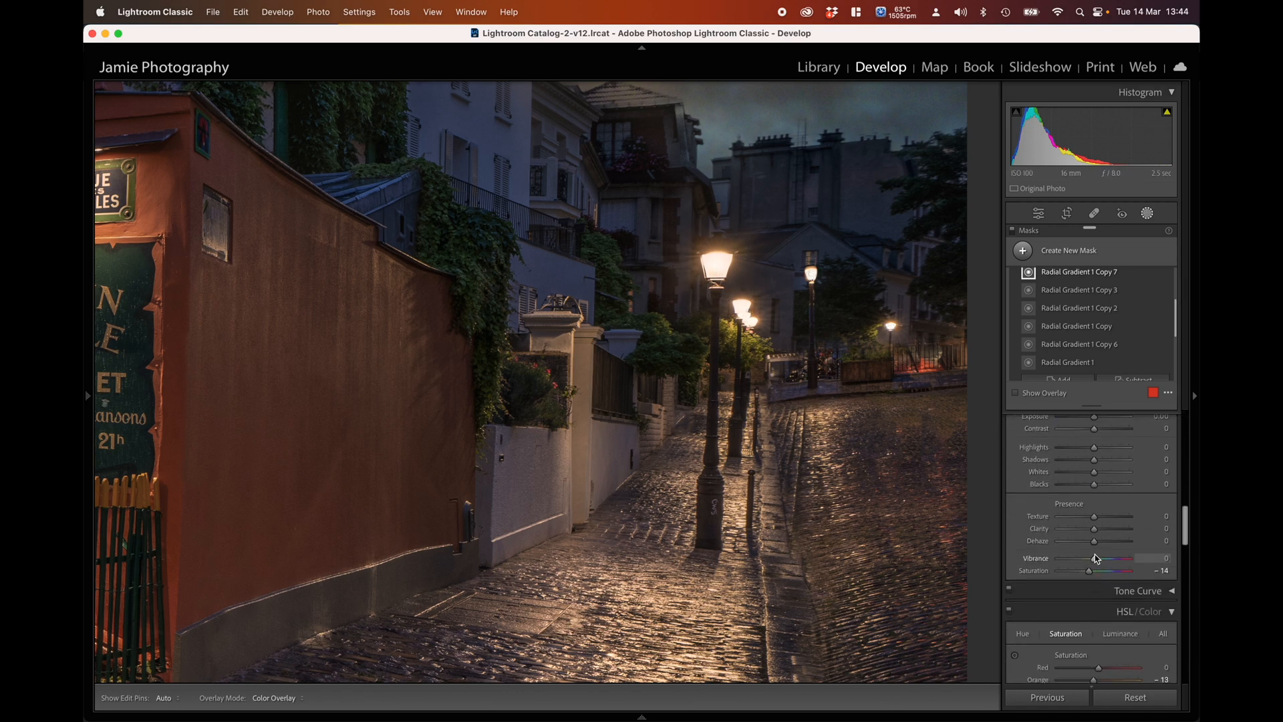
left_click(1103, 528)
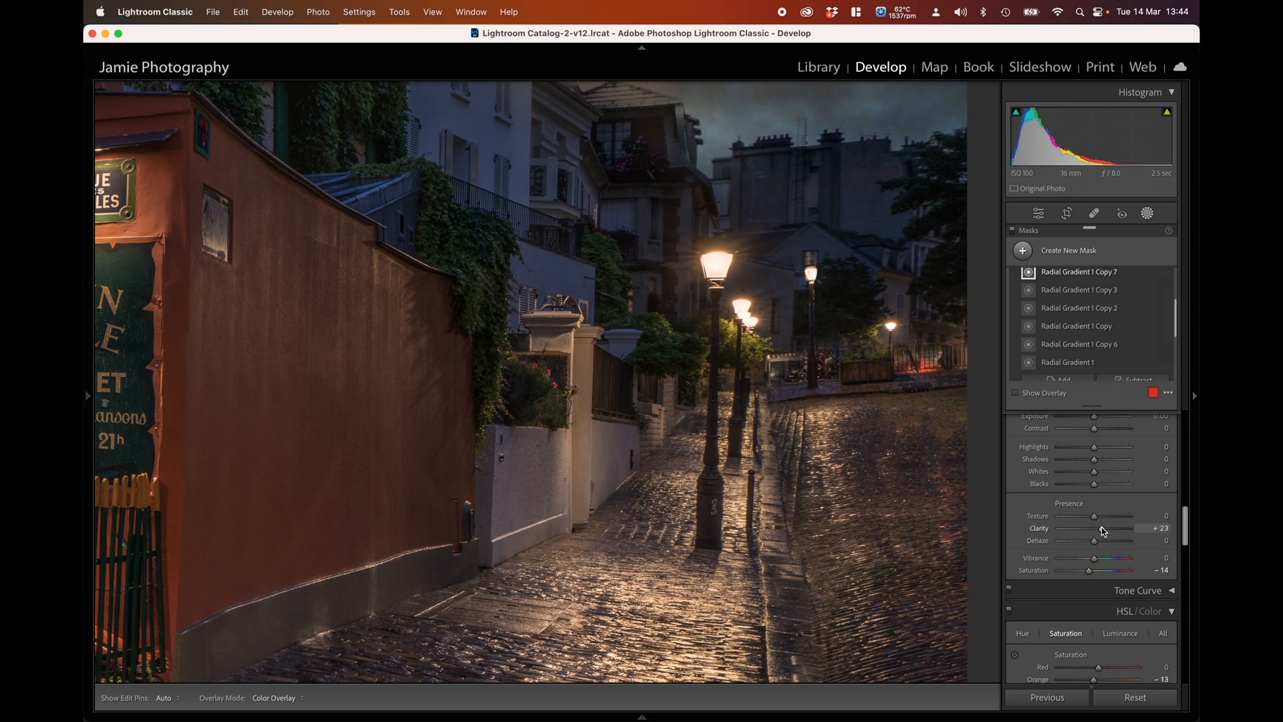
- Set the street lamp mask's Clarity to 44 and Texture to 5
scroll(1077, 527, "up", 10)
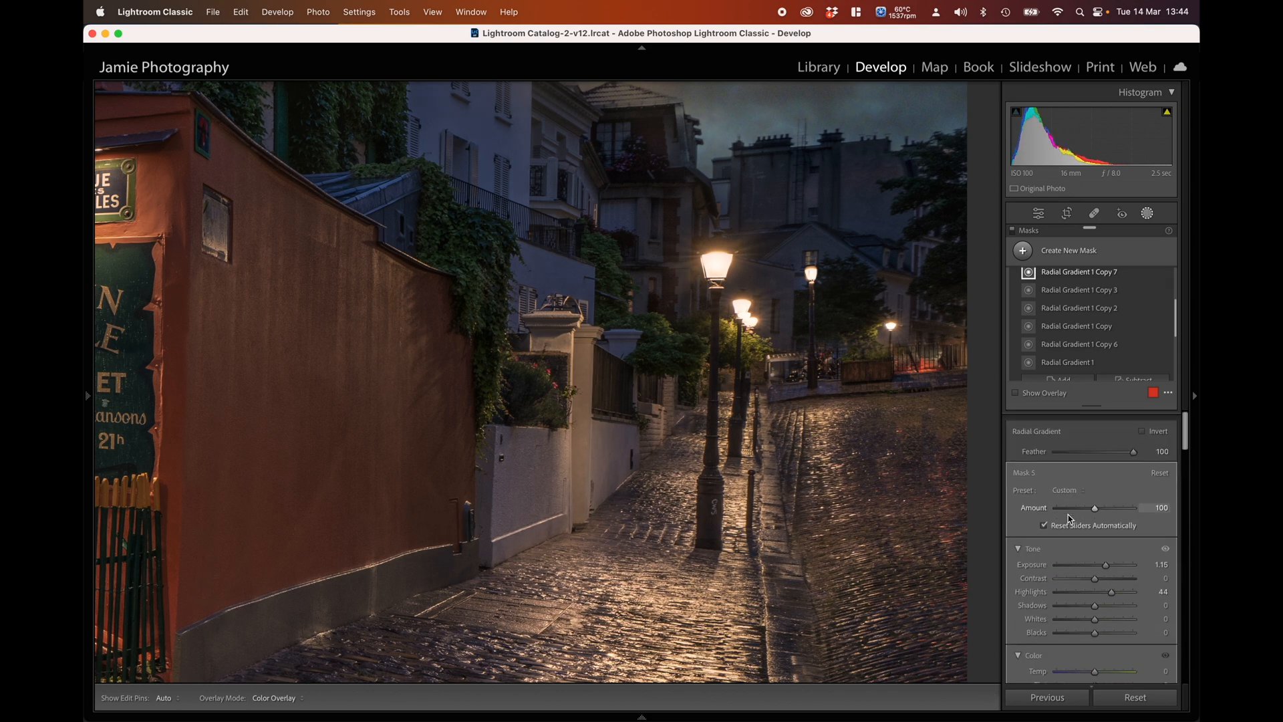
scroll(1101, 567, "down", 6)
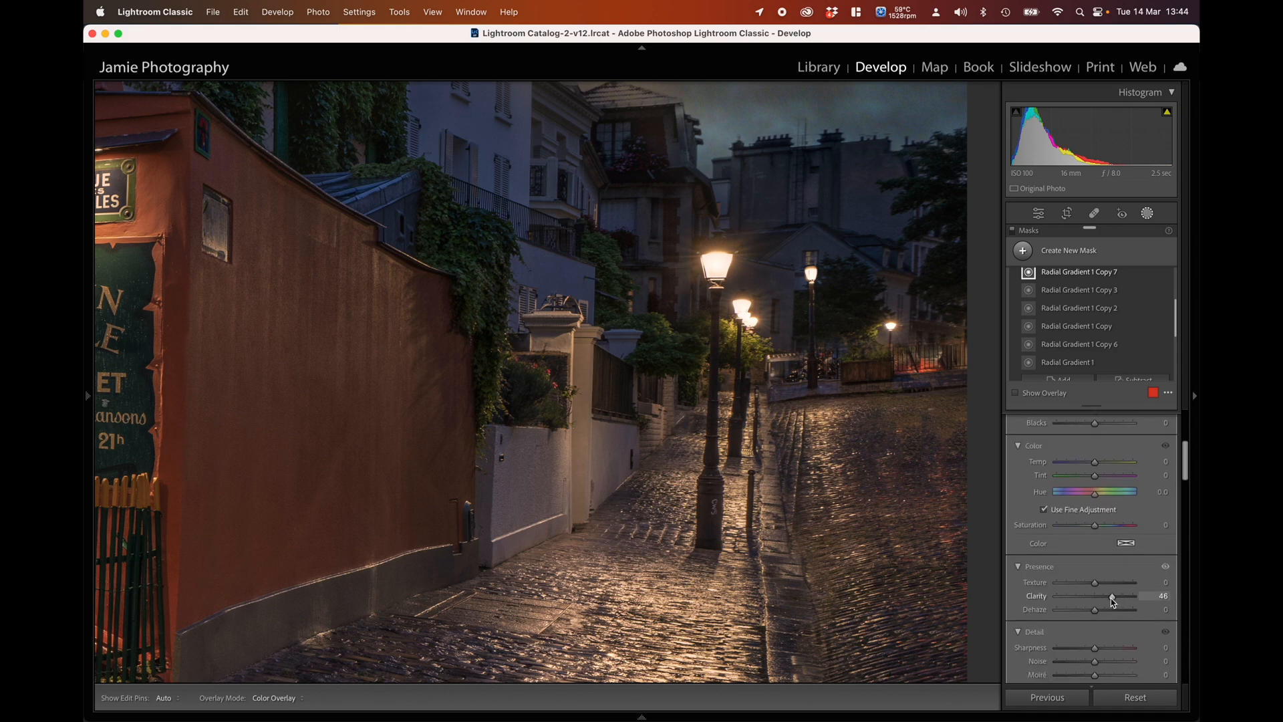
left_click_drag(1111, 598, 1109, 597)
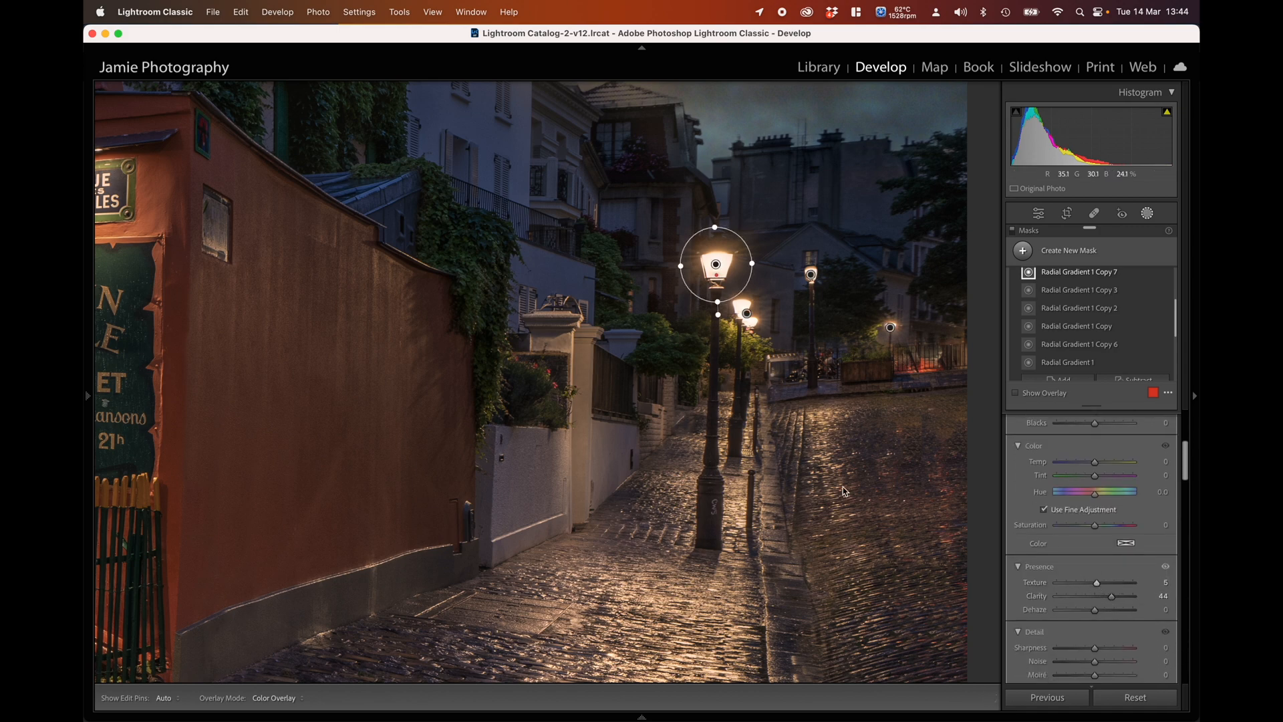
- Create a new brush mask with brush size 11, Exposure 0.71 and Contrast 15
mouse_move(89, 400)
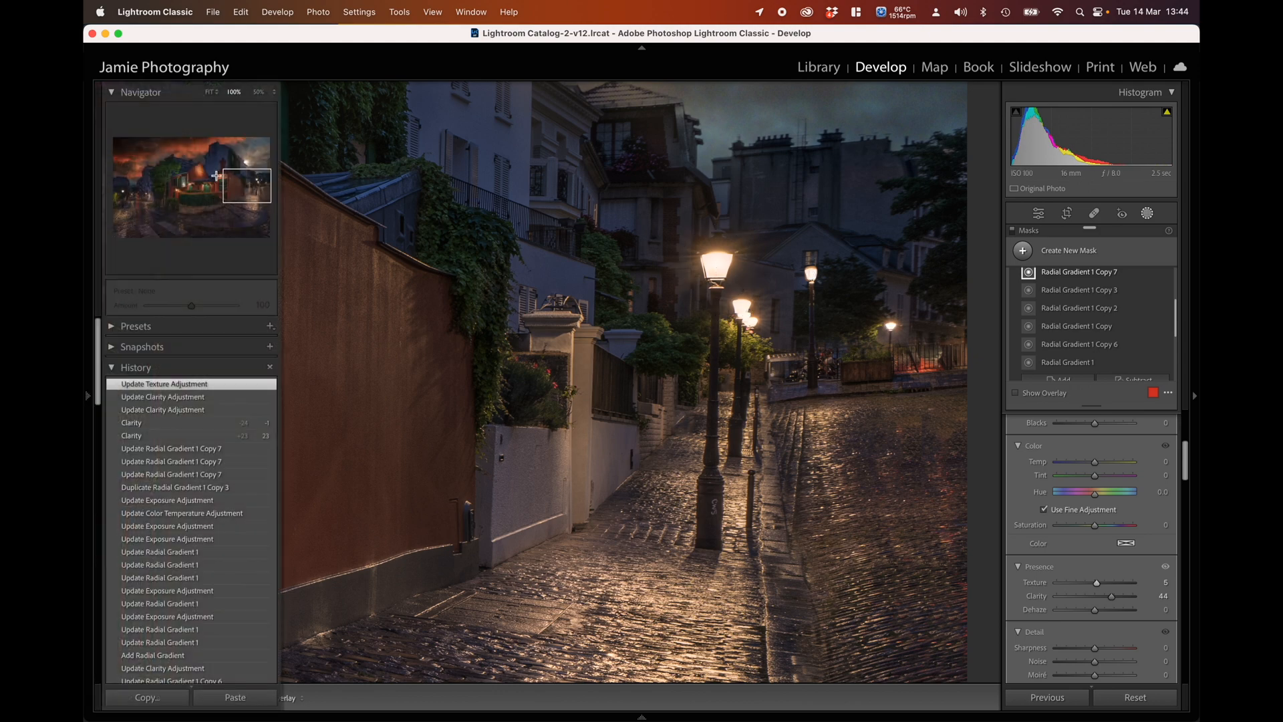
left_click(210, 94)
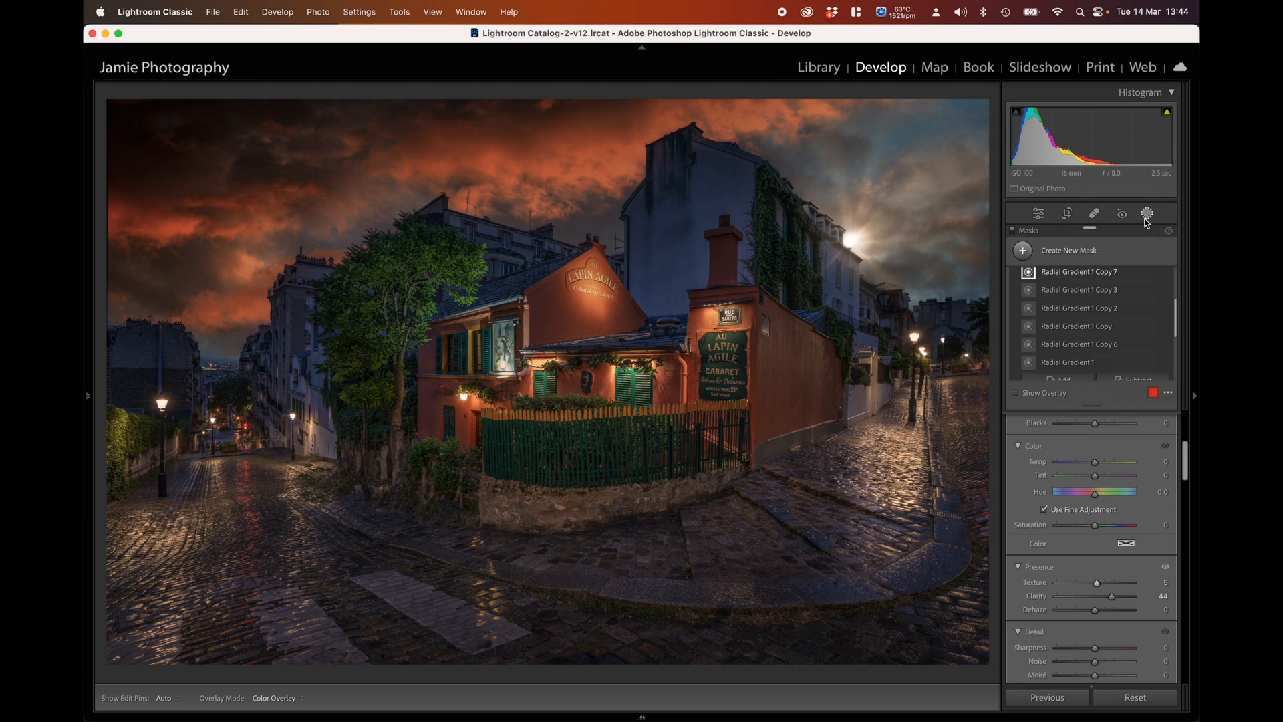
left_click(1084, 254)
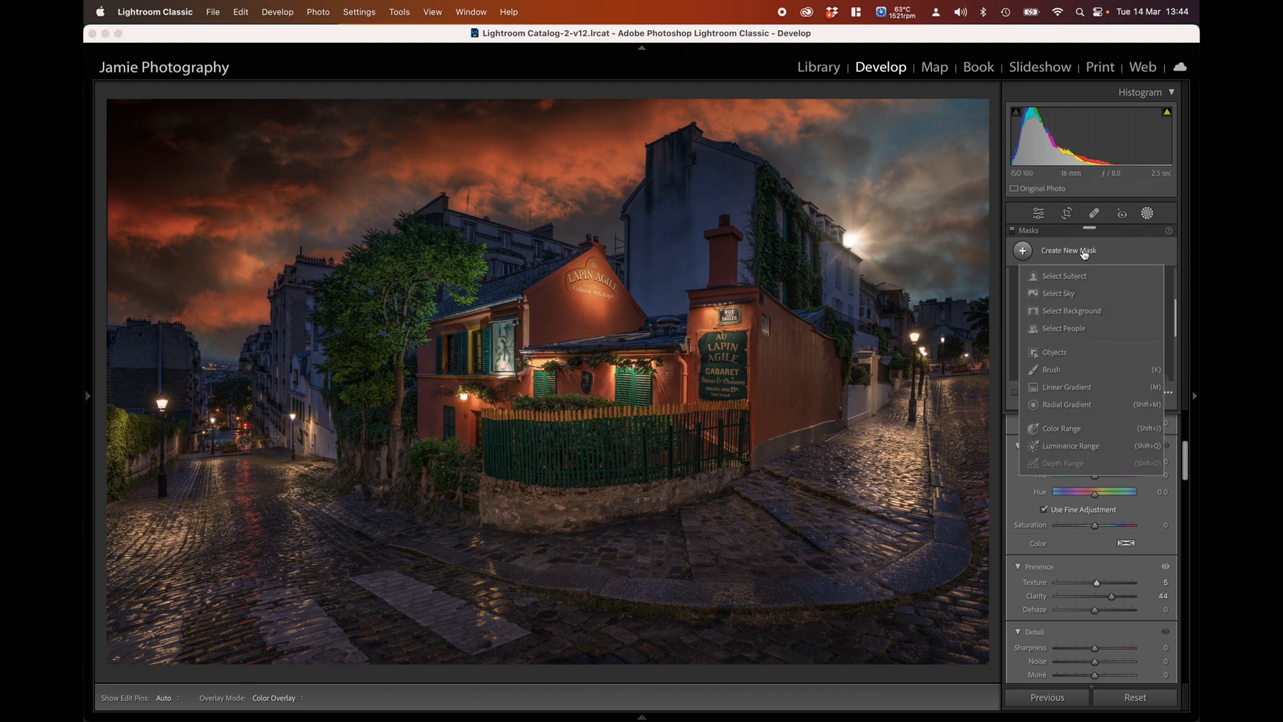
left_click(1052, 371)
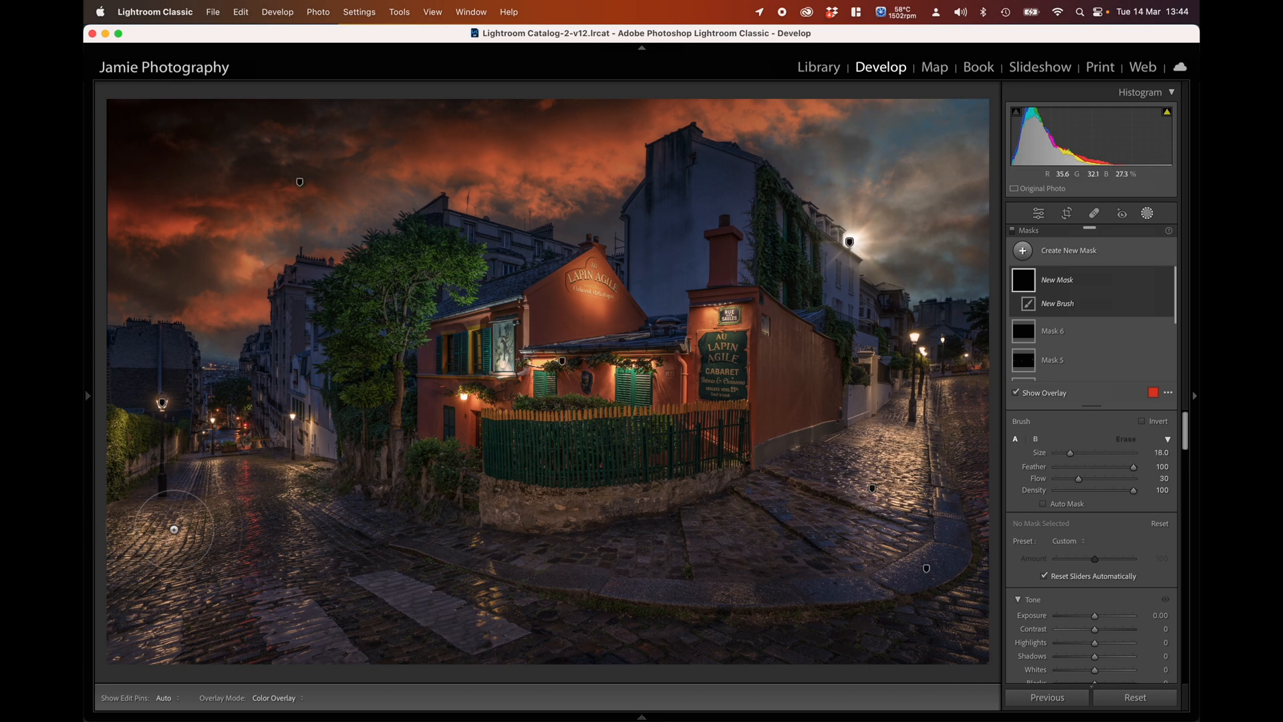
scroll(178, 529, "up", 5)
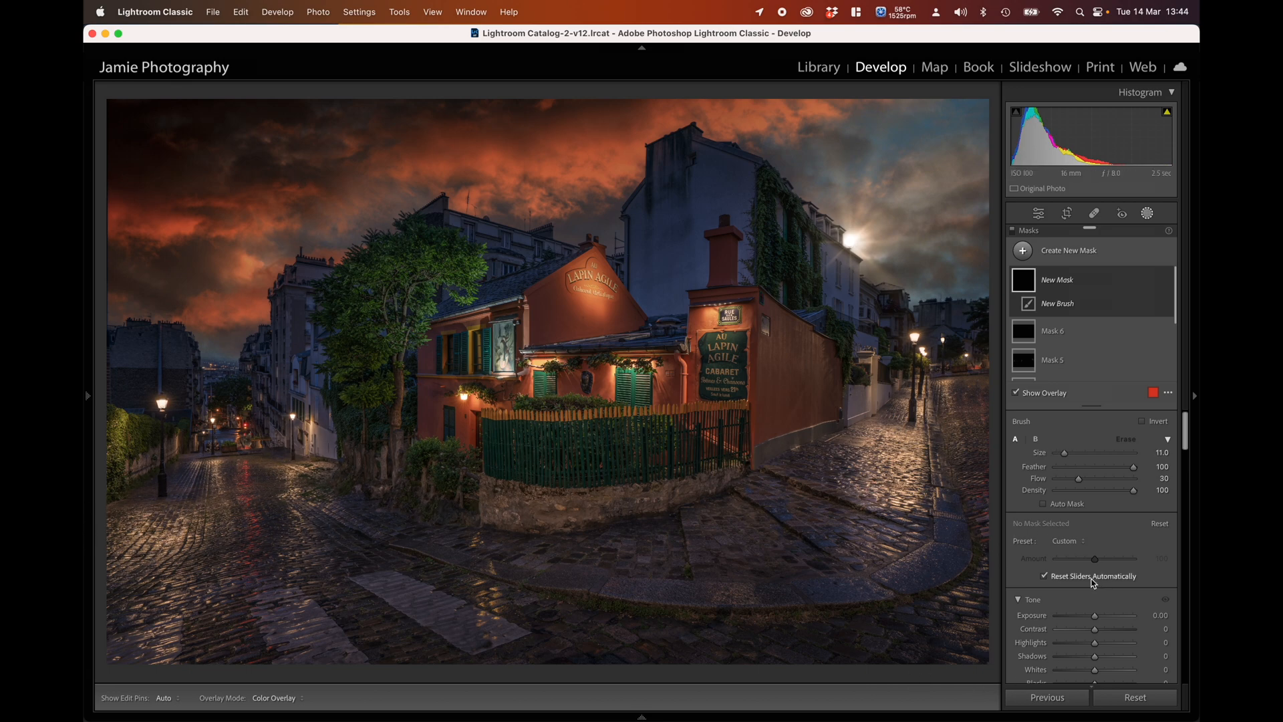
scroll(1094, 583, "down", 2)
scroll(1094, 583, "down", 10)
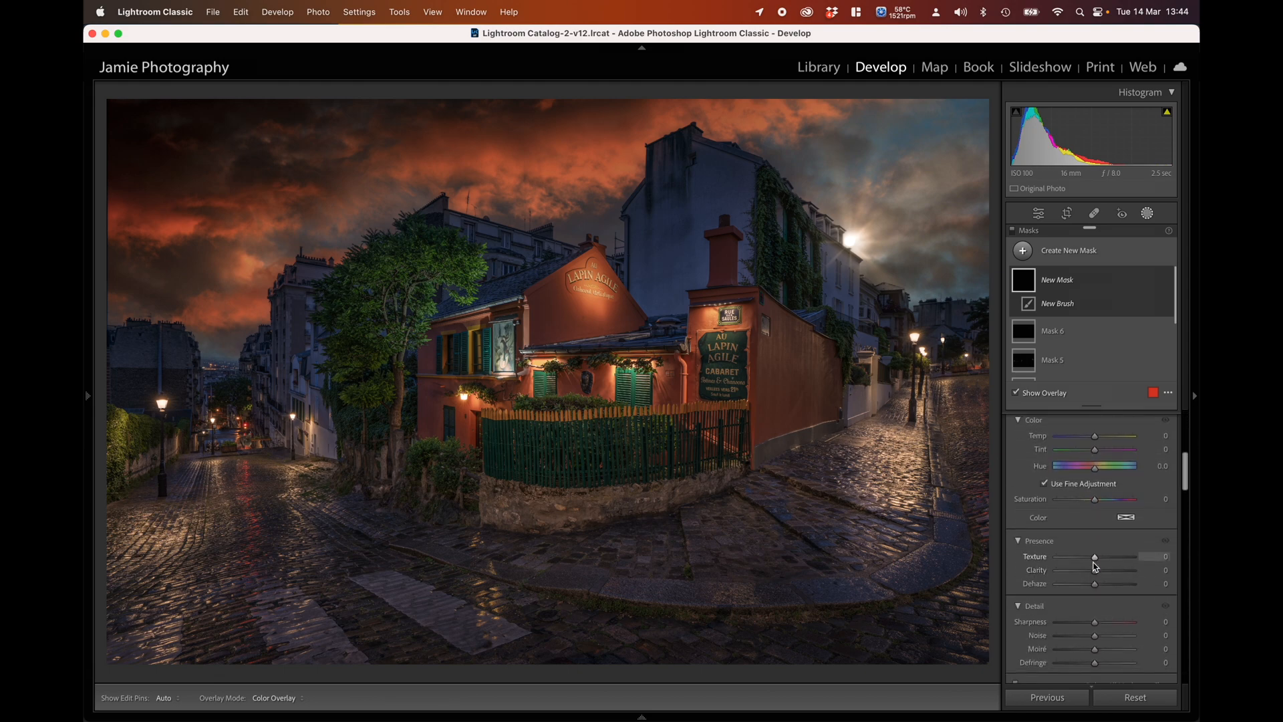
scroll(1095, 566, "up", 10)
left_click_drag(1094, 534, 1101, 536)
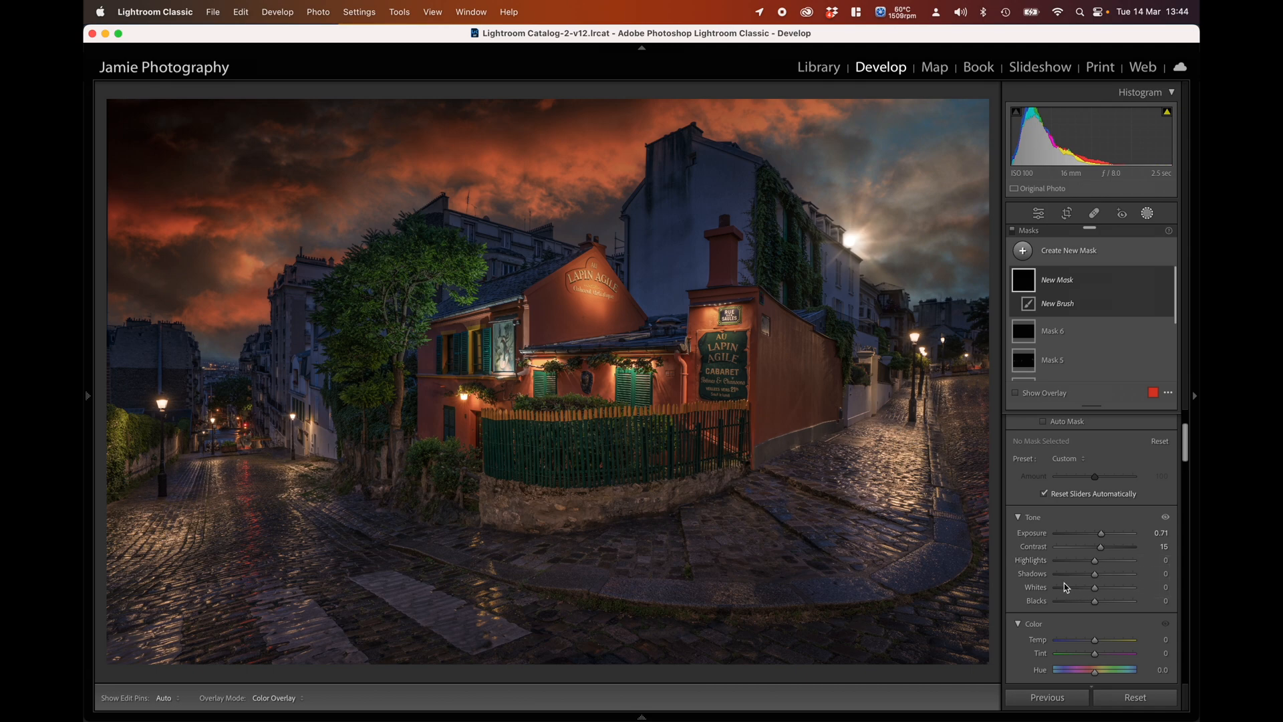
- Paint the brush mask over the lamplit cobblestones and roadside of the left-hand street, hiding the edit pins while painting
key("h")
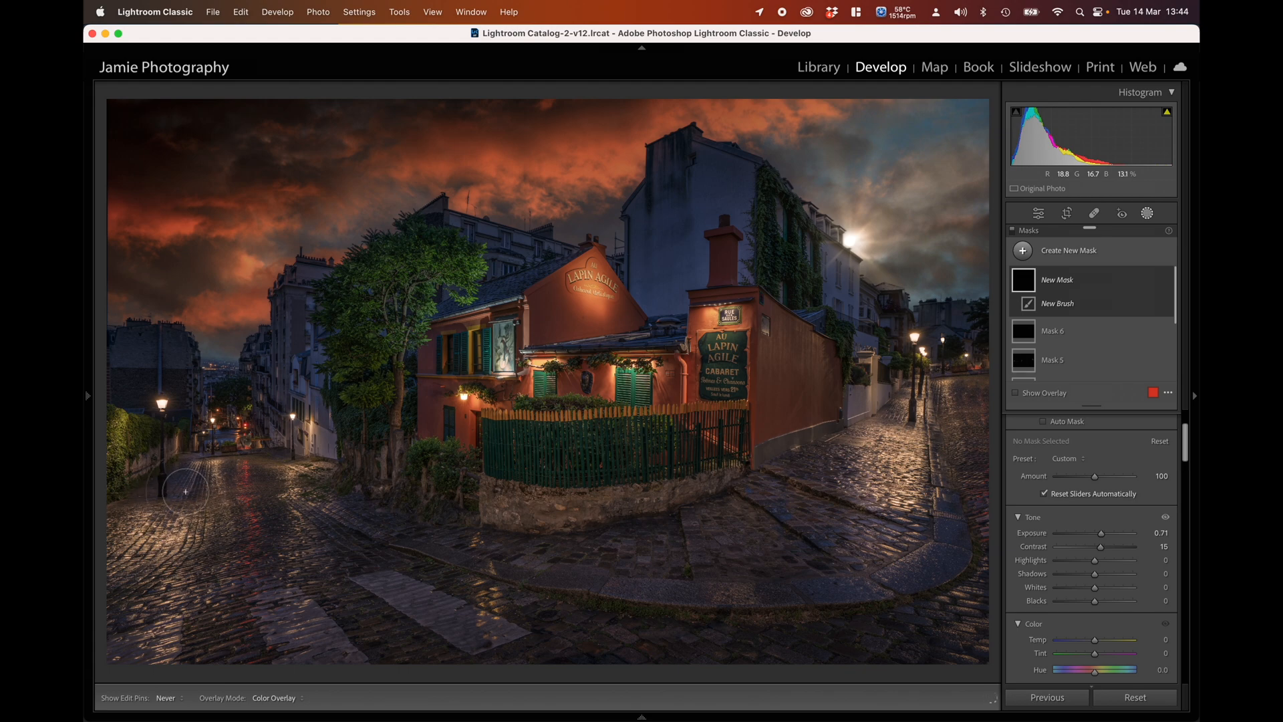
mouse_move(158, 520)
left_mouse_down()
mouse_move(181, 484)
mouse_move(127, 504)
mouse_move(257, 497)
mouse_move(291, 467)
mouse_move(295, 486)
mouse_move(321, 478)
mouse_move(312, 417)
mouse_move(336, 461)
left_mouse_up()
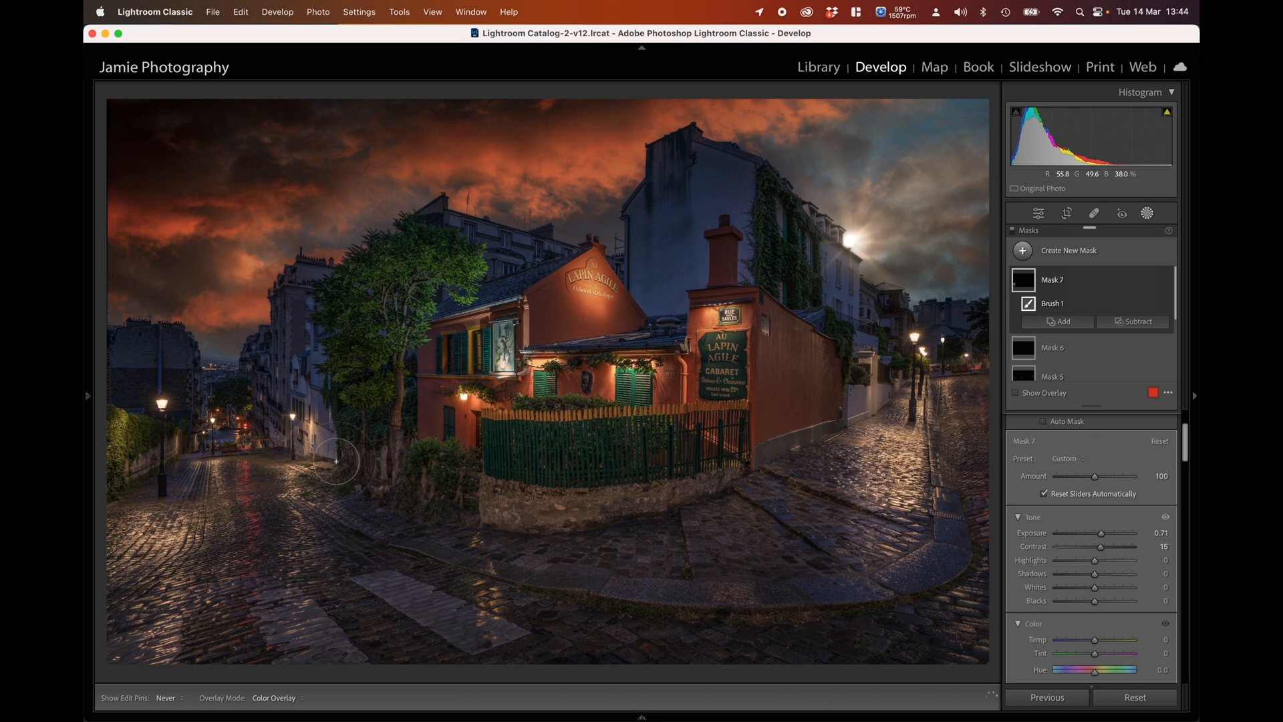
key("h")
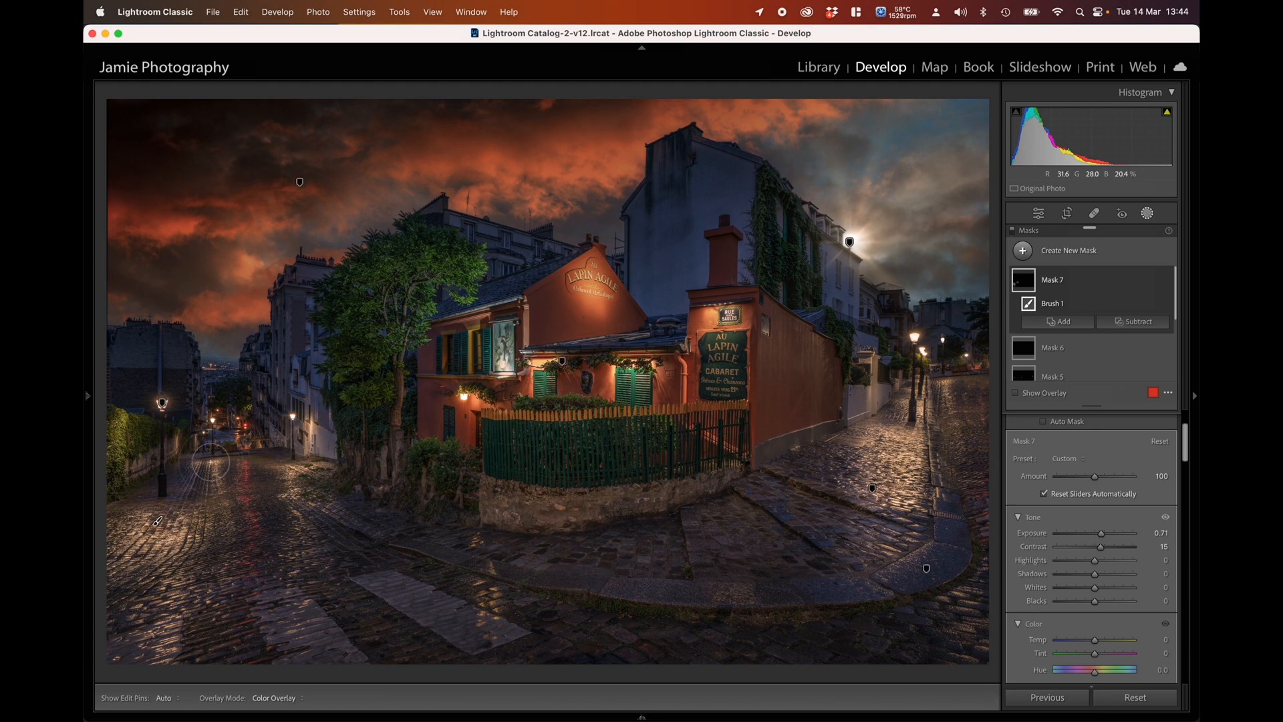
key("h")
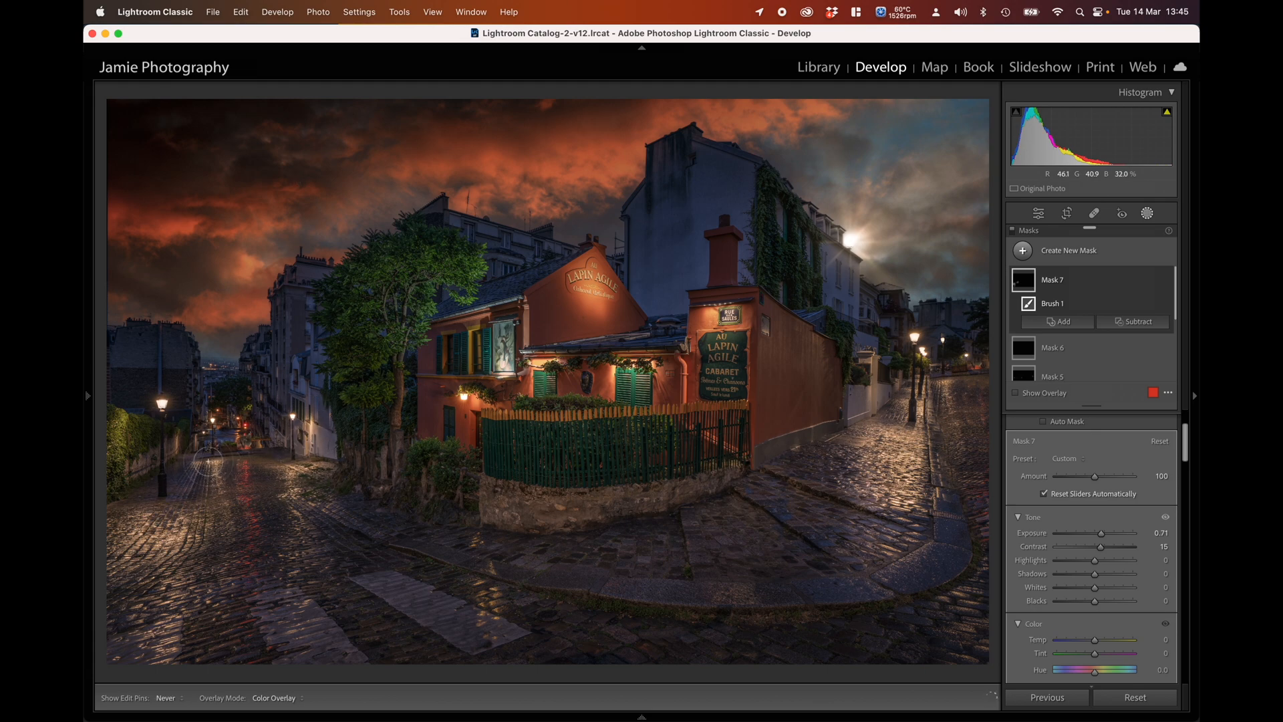
key("h")
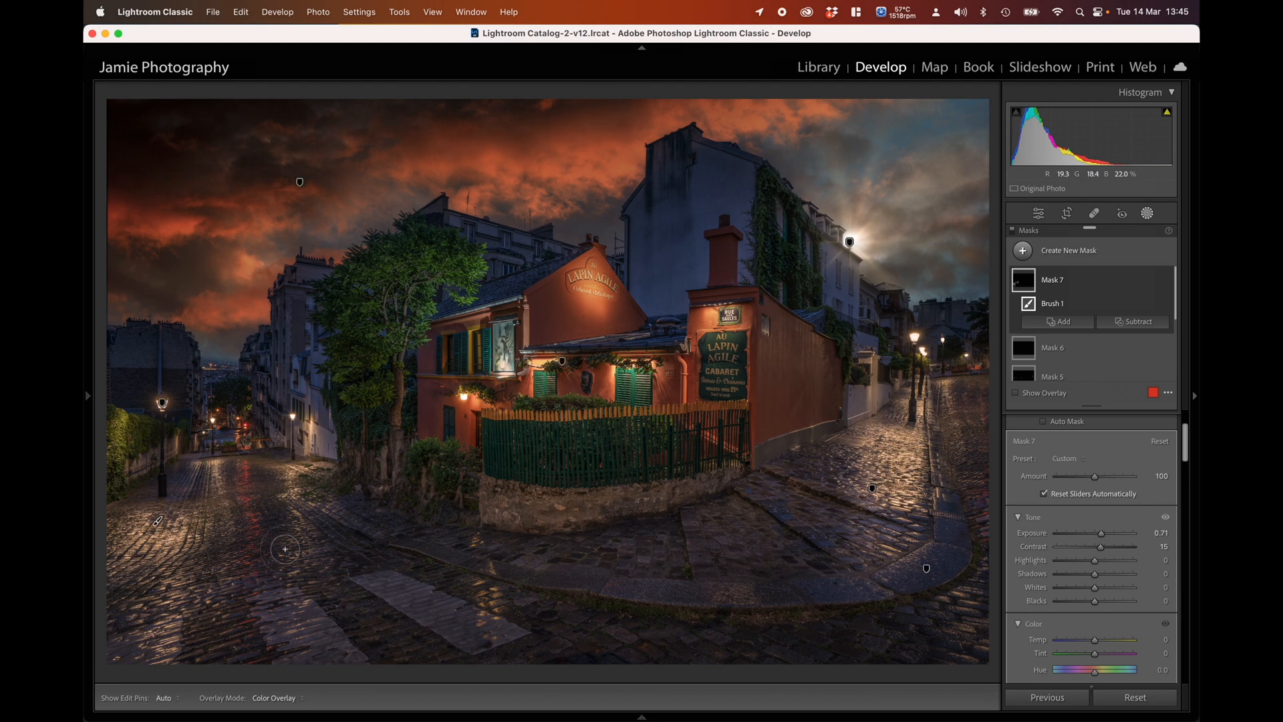
- Resize the brush and paint the mask over the lamplit cobbles beneath the lamps on the right-hand street
scroll(314, 601, "up", 5)
scroll(935, 392, "down", 2)
mouse_move(928, 393)
left_mouse_down()
mouse_move(929, 435)
mouse_move(947, 366)
mouse_move(938, 401)
left_mouse_up()
key("h")
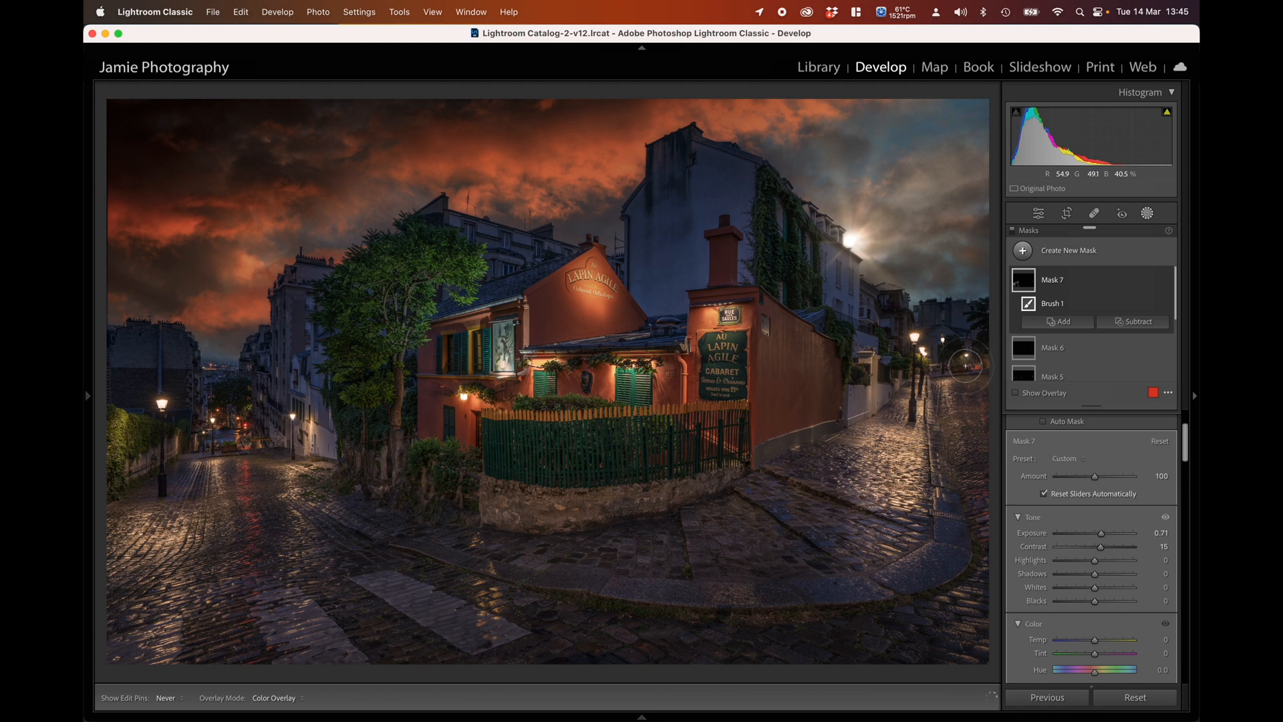
key("h")
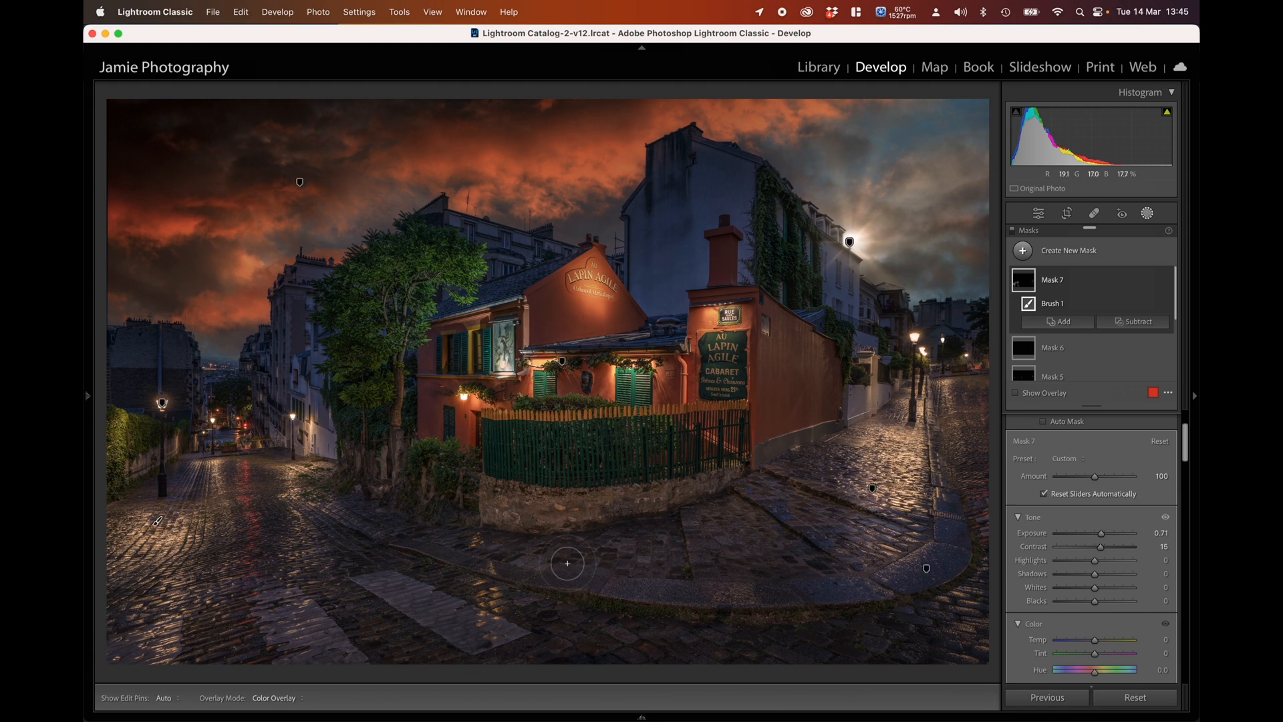
- Enlarge the brush and paint the mask along the cobbles and kerb in front of the cabaret's stone wall
scroll(563, 564, "up", 5)
mouse_move(424, 500)
left_mouse_down()
mouse_move(488, 513)
mouse_move(385, 488)
mouse_move(512, 509)
mouse_move(382, 488)
mouse_move(462, 512)
mouse_move(538, 515)
mouse_move(347, 475)
mouse_move(551, 521)
mouse_move(495, 522)
mouse_move(646, 518)
mouse_move(563, 510)
mouse_move(719, 472)
mouse_move(673, 494)
mouse_move(491, 510)
mouse_move(649, 517)
mouse_move(749, 483)
mouse_move(621, 527)
mouse_move(536, 524)
mouse_move(742, 482)
mouse_move(566, 590)
mouse_move(488, 602)
mouse_move(550, 548)
left_mouse_up()
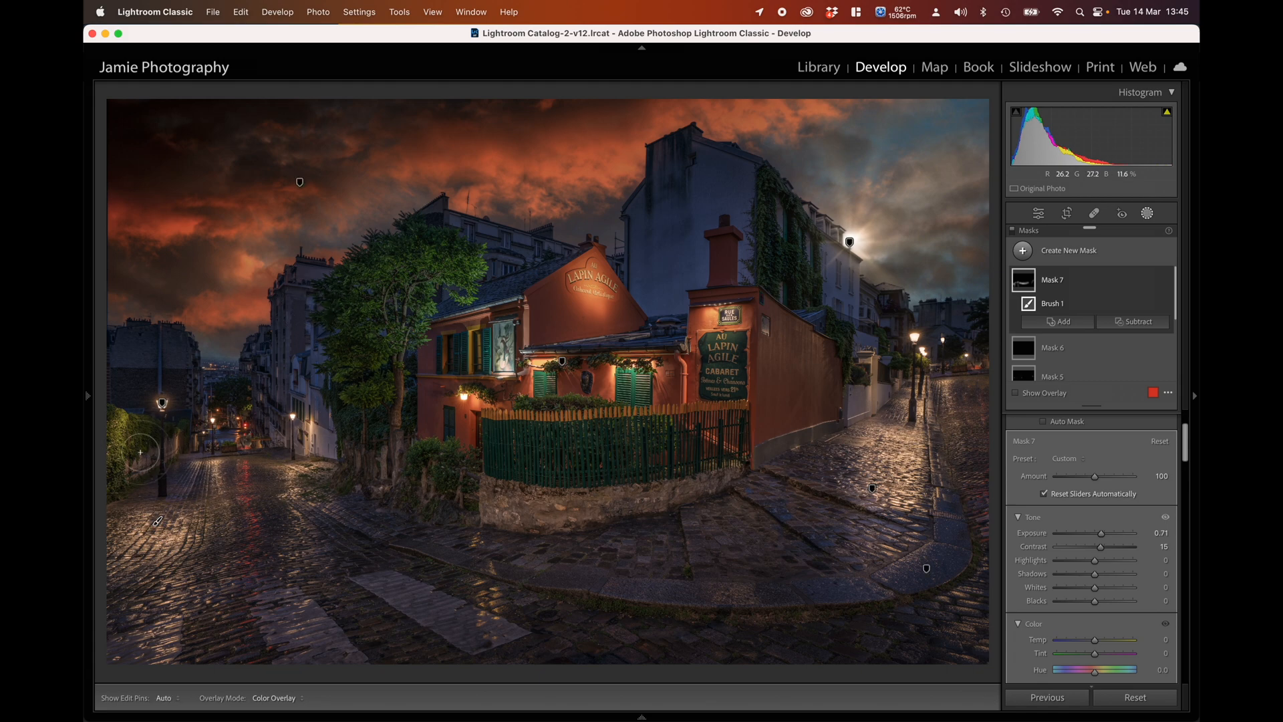
key("h")
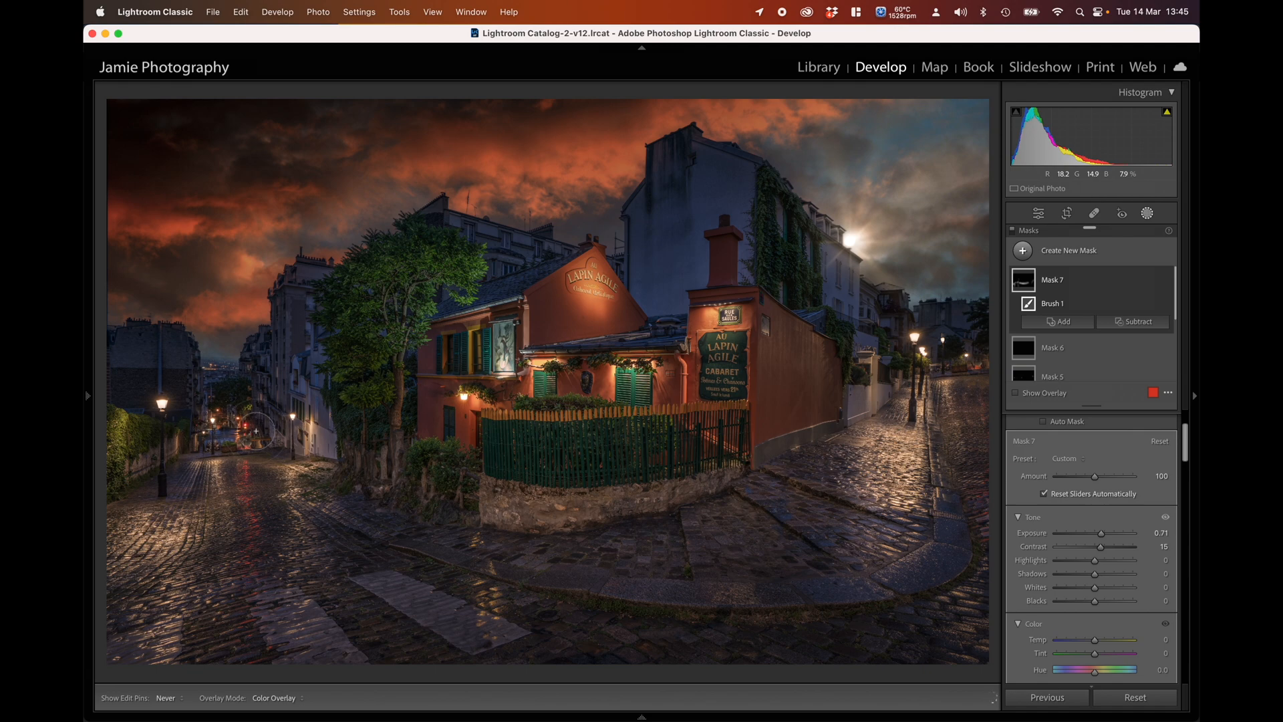
key("h")
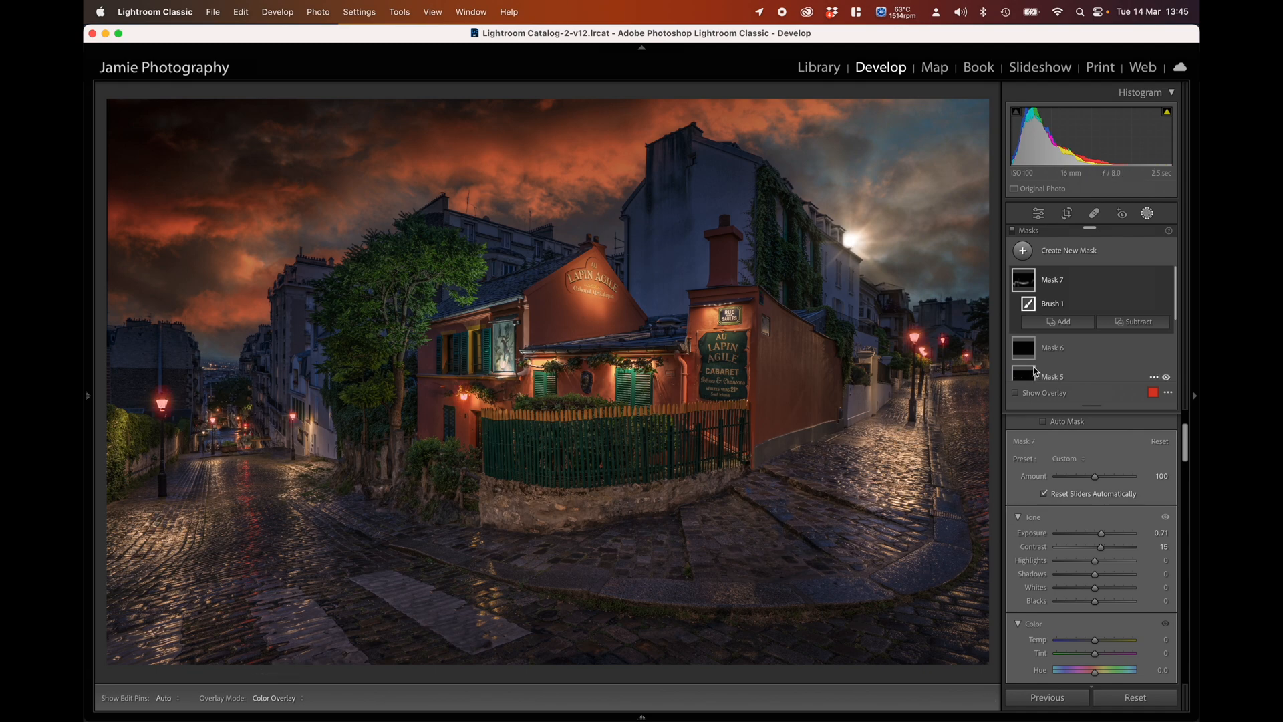
- Leave masking and set the whole photo's Shadows to +10
left_click(1148, 213)
scroll(1096, 387, "down", 3)
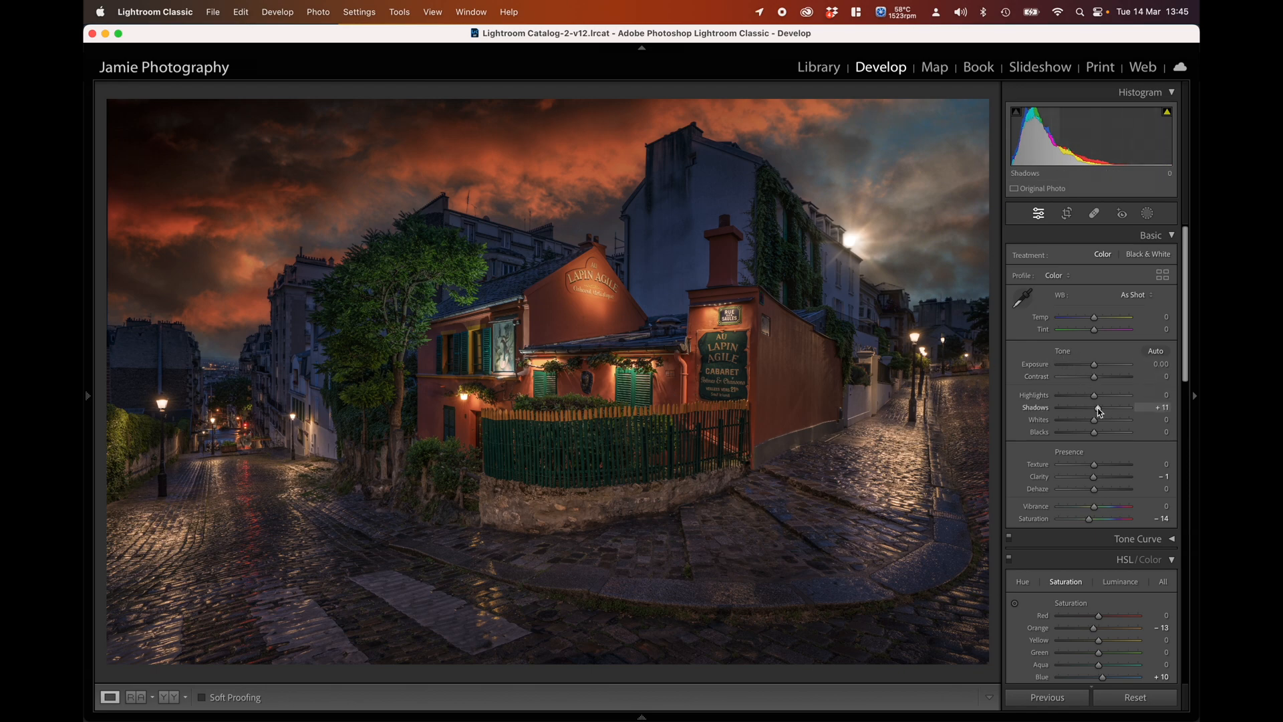
left_click_drag(1099, 411, 1109, 411)
left_click_drag(1099, 412, 1098, 413)
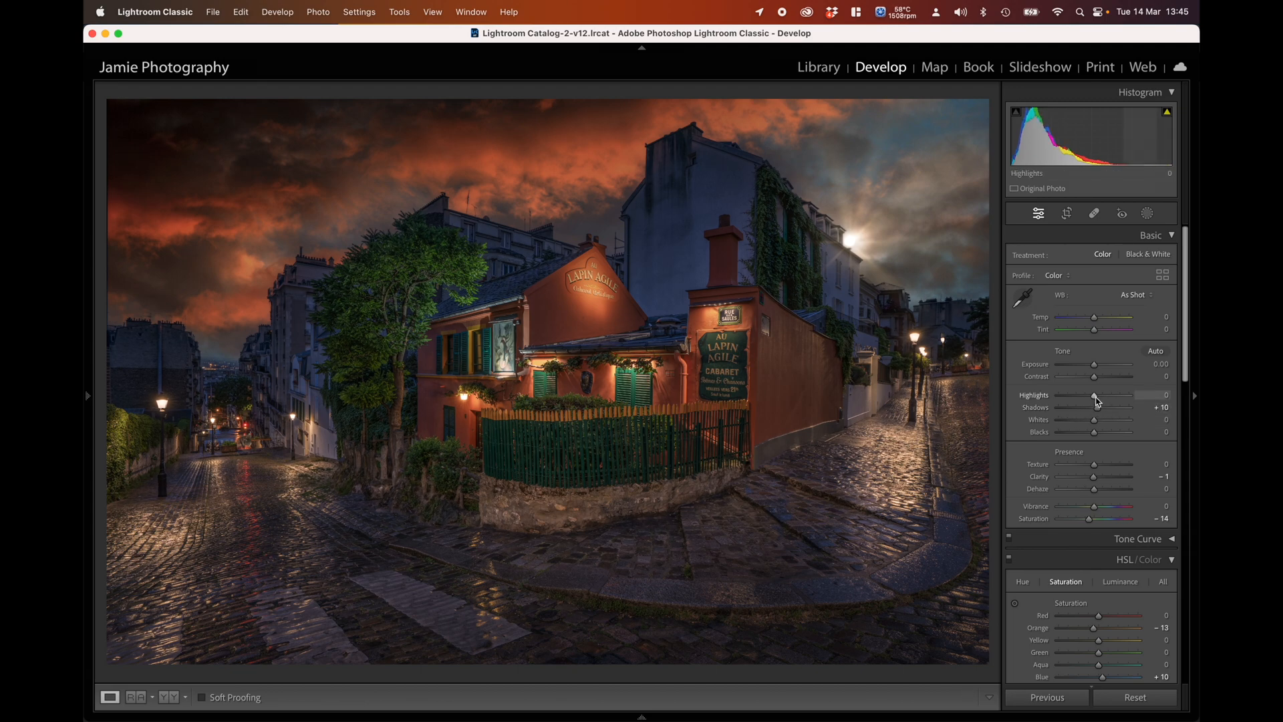
- Set the whole photo's Highlights to +21 and Texture to +6
left_click_drag(1096, 400, 1103, 401)
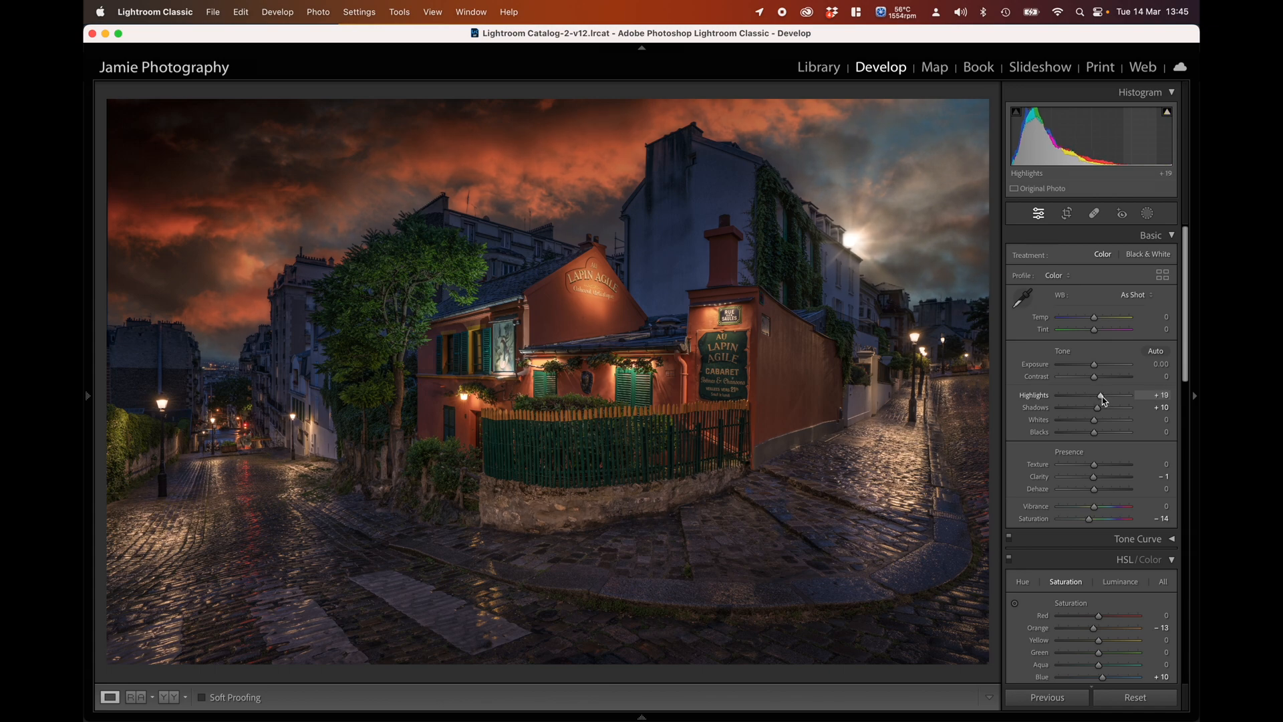
left_click_drag(1103, 400, 1104, 400)
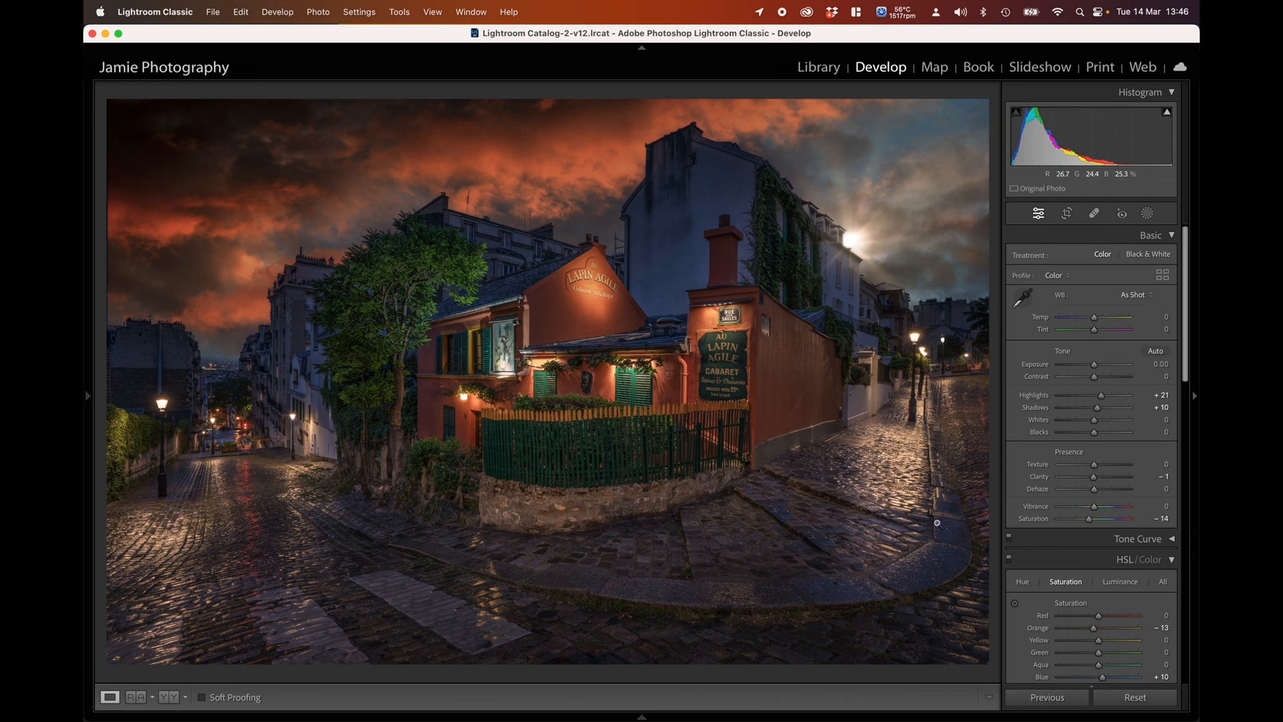
left_click_drag(1093, 467, 1095, 469)
- Create a new mask that selects the sky and raise its Contrast
left_click(1148, 213)
left_click(1067, 254)
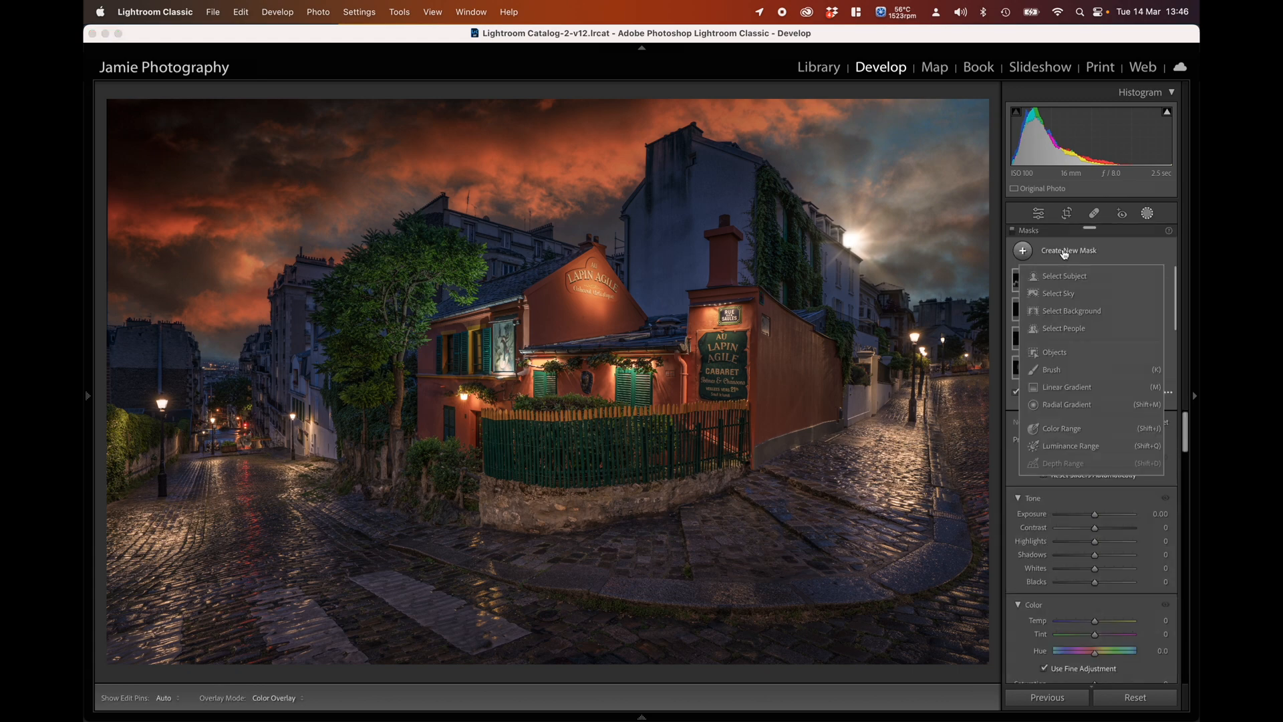
left_click(1060, 296)
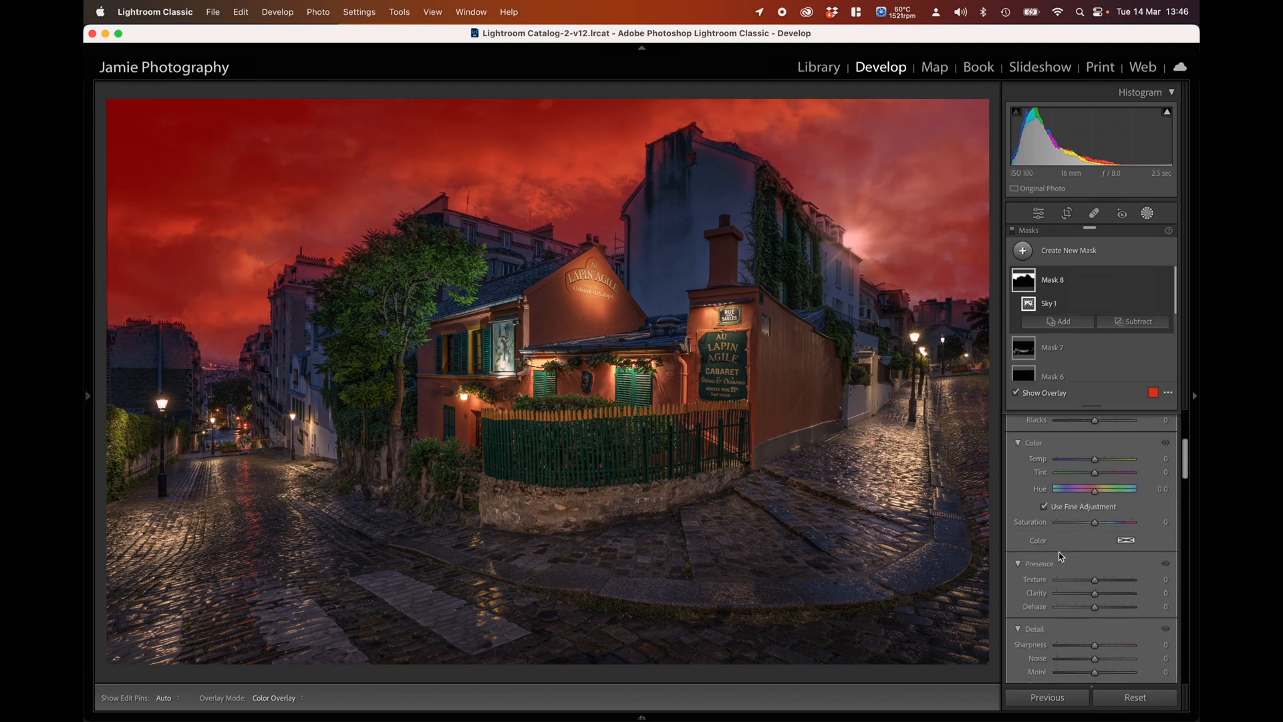
scroll(1080, 553, "down", 1)
left_click(1109, 551)
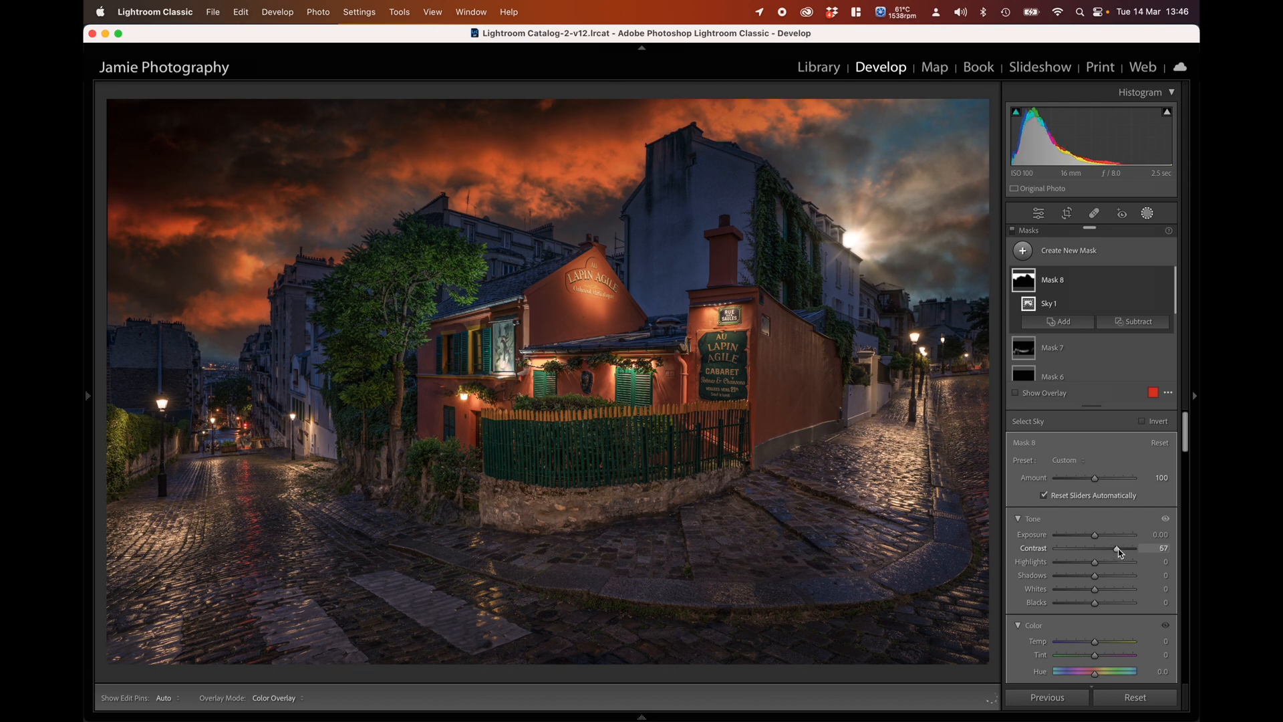
left_click_drag(1112, 551, 1111, 552)
- Set the sky mask's Clarity to 51 and Texture to 4
scroll(1099, 560, "down", 5)
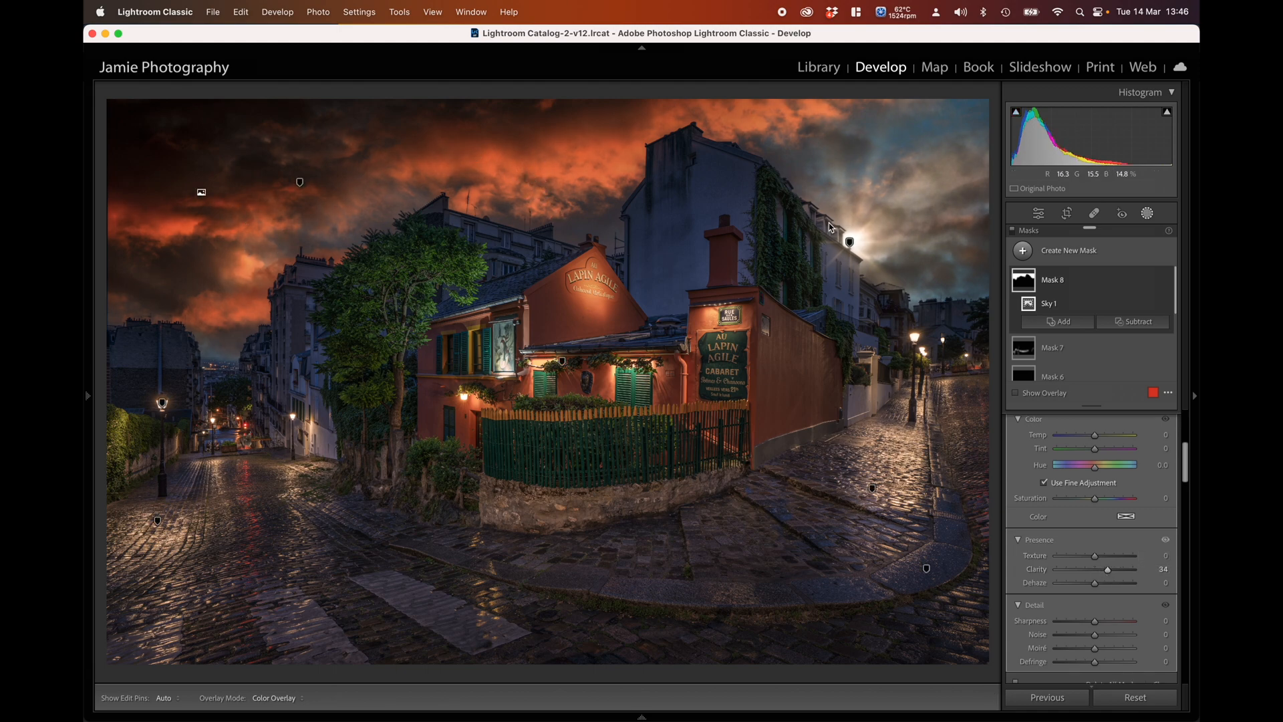
left_click(1124, 571)
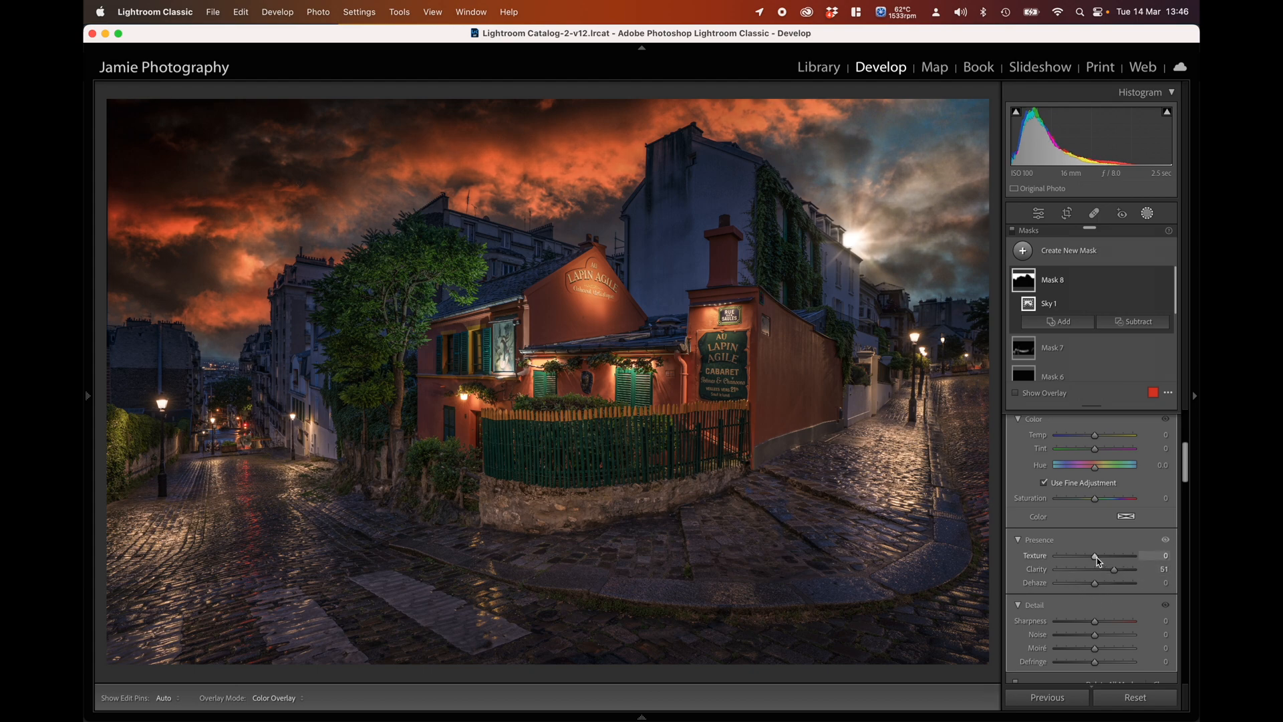
scroll(1097, 568, "down", 3)
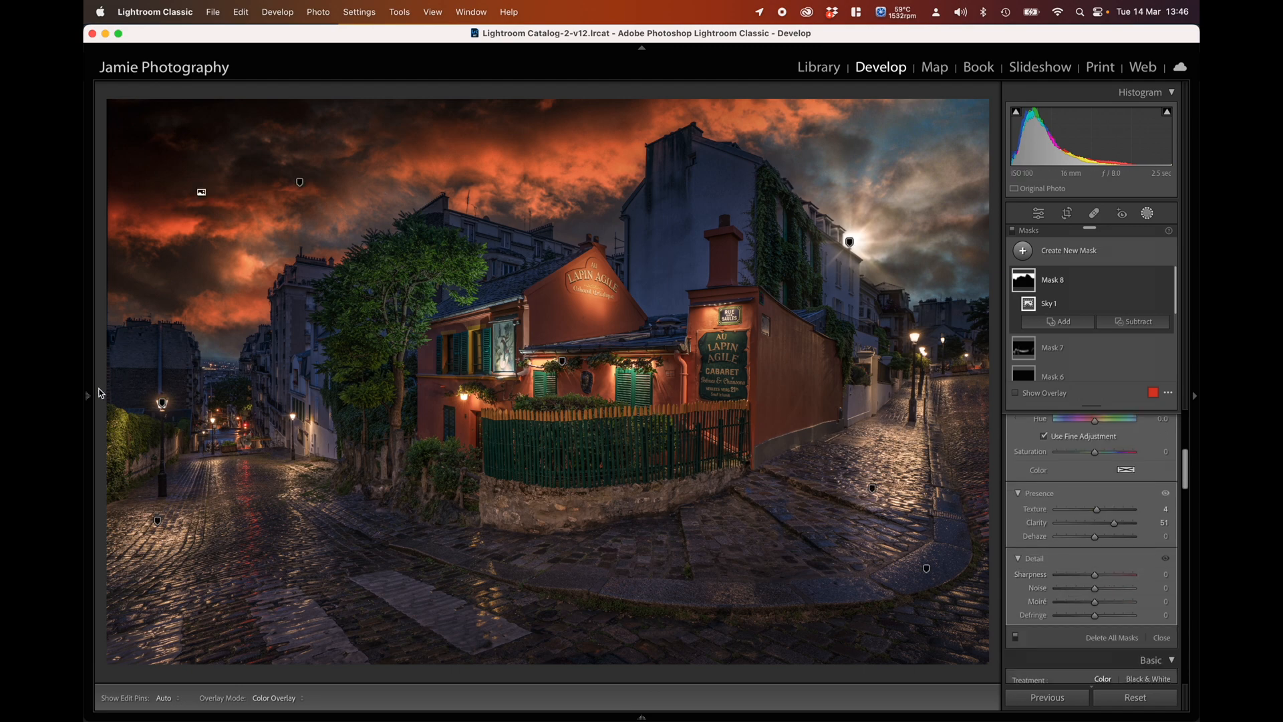
- Inspect the clouds around the sun at 100%, set the sky mask's Noise to 79, and return to the full-photo view
mouse_move(97, 394)
left_click(233, 91)
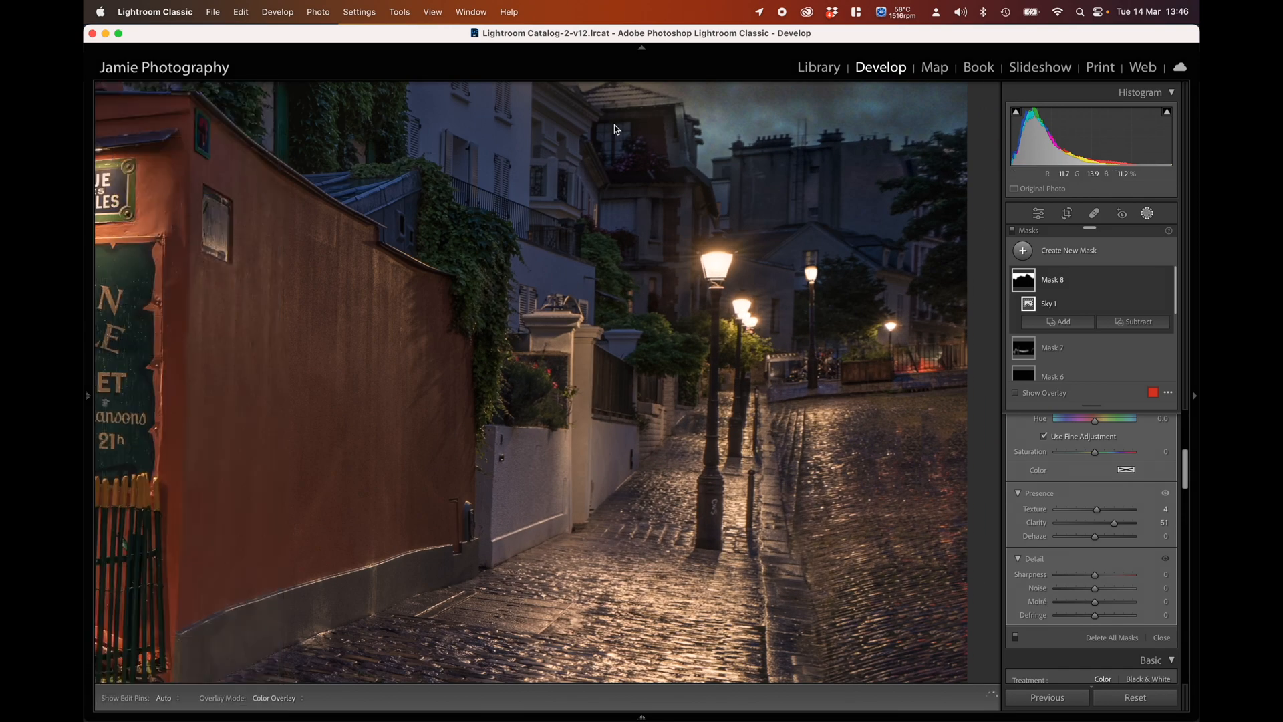
left_click_drag(721, 167, 784, 533)
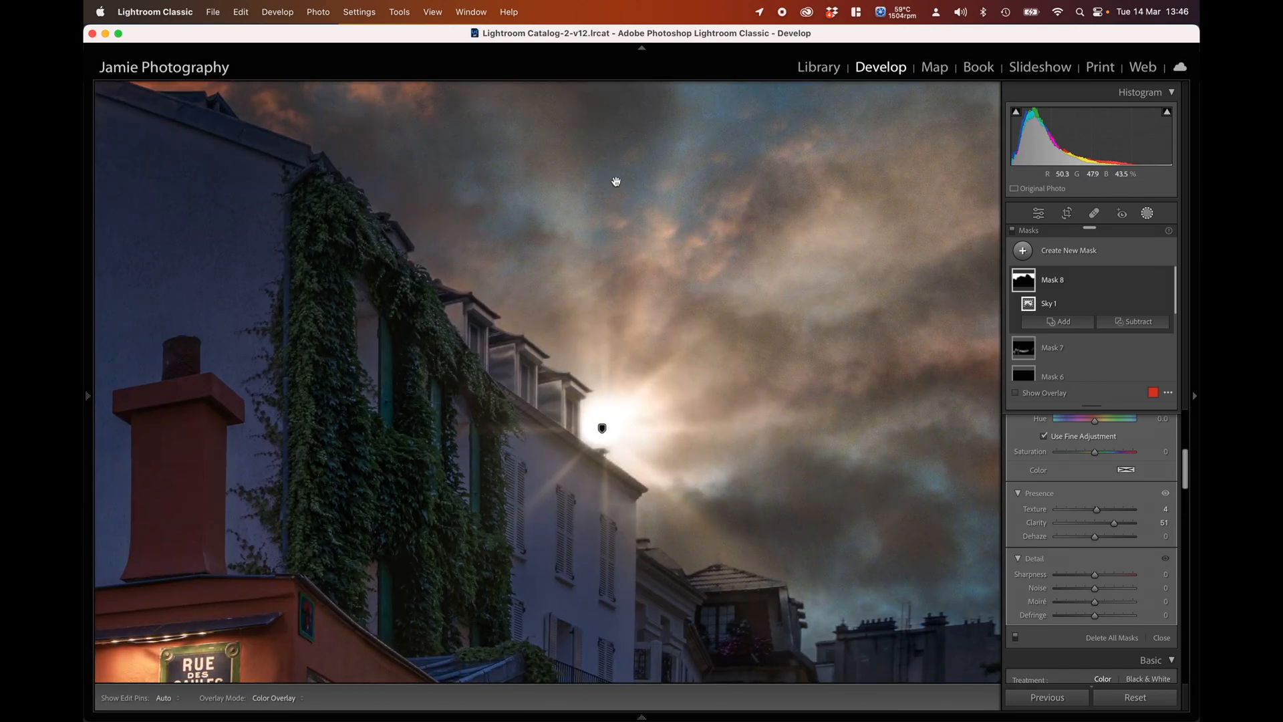
left_click_drag(613, 183, 540, 328)
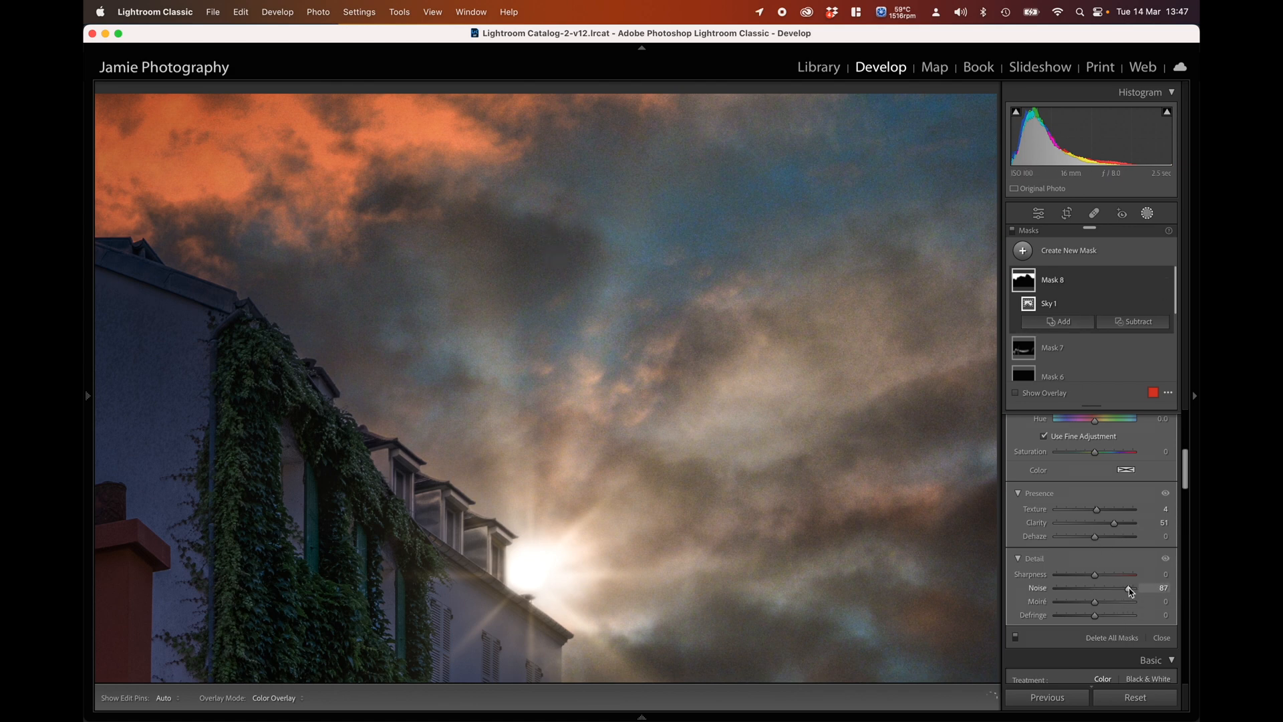
left_click_drag(1130, 591, 1136, 592)
left_click_drag(1120, 592, 1126, 593)
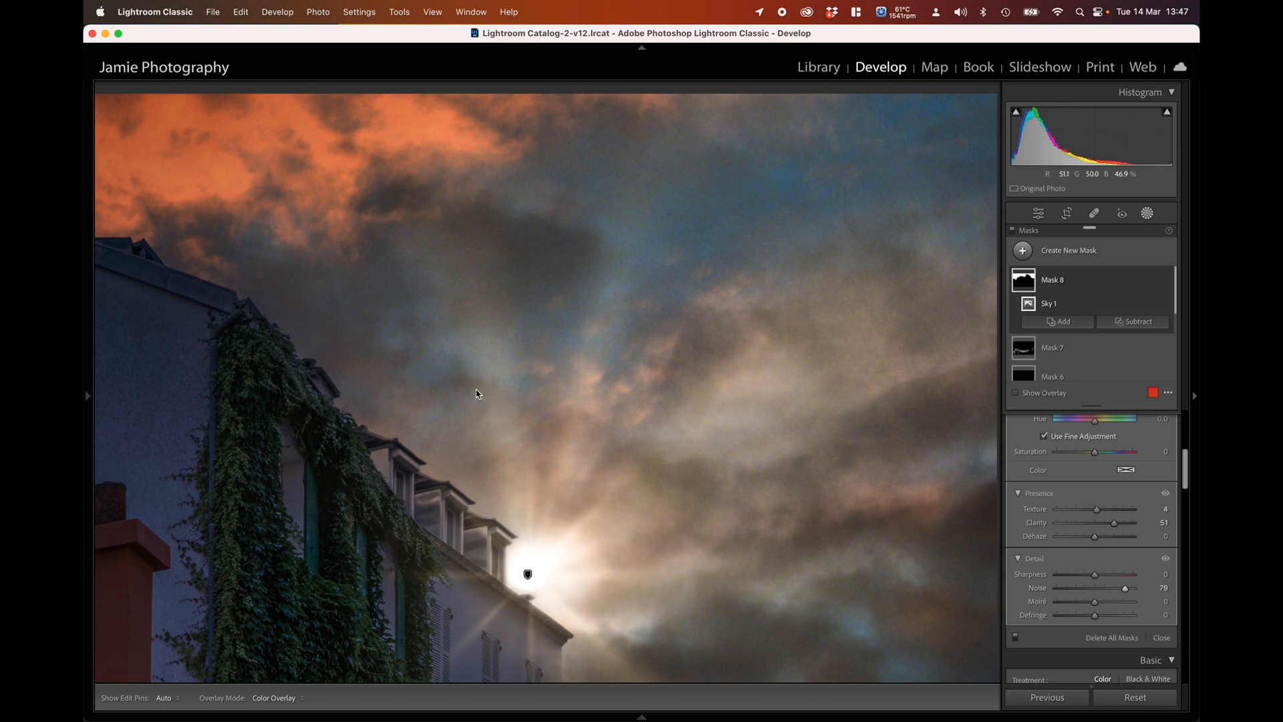
mouse_move(87, 396)
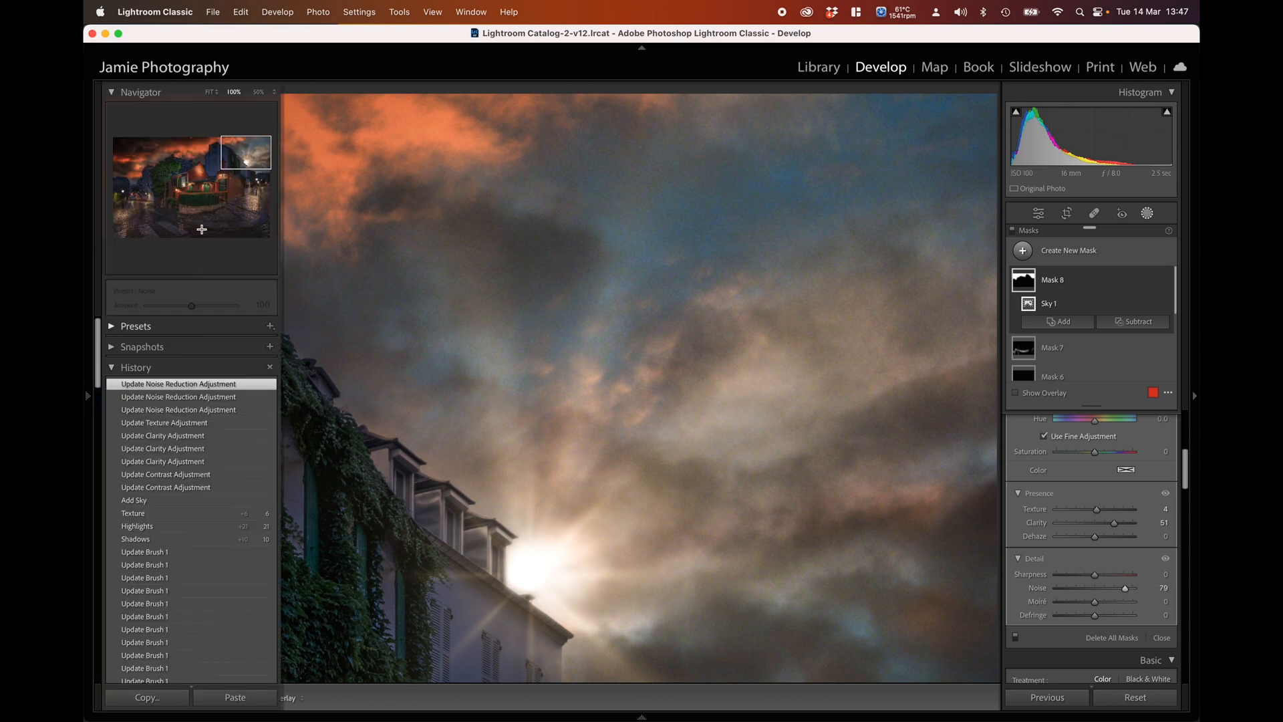
left_click(209, 93)
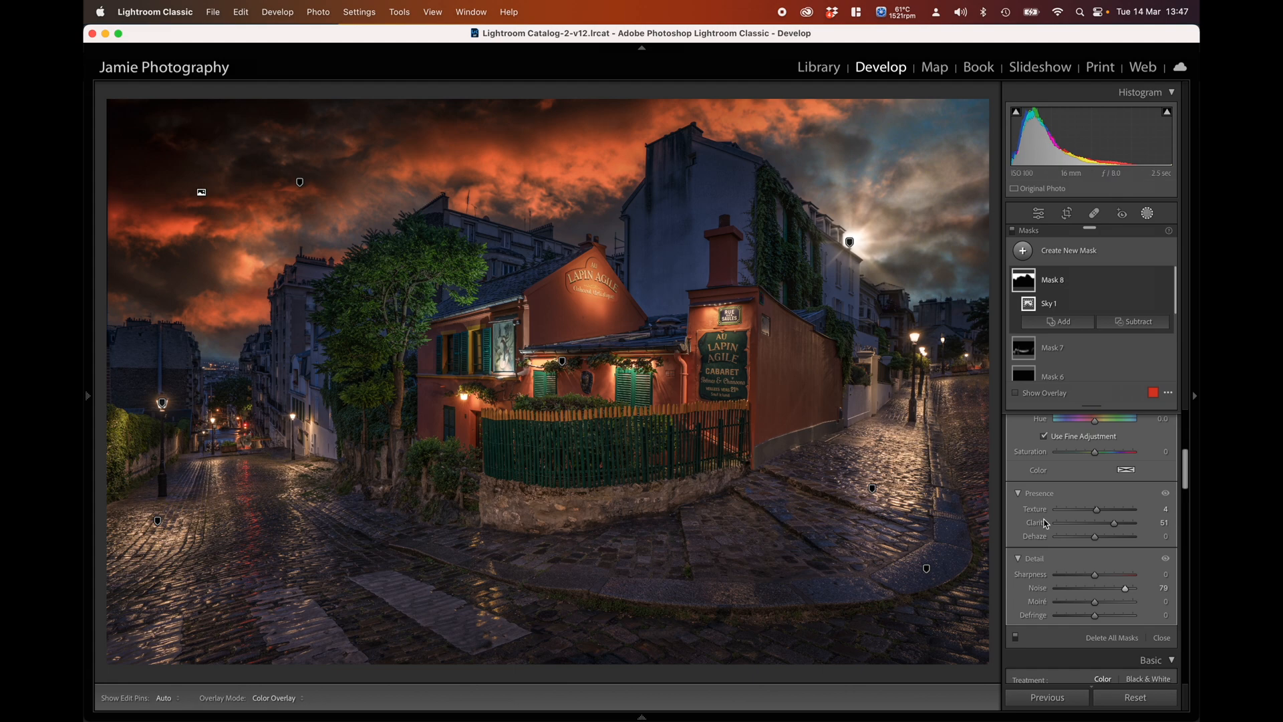
- Set the sky mask's Sharpness to 29 and leave masking
scroll(1105, 519, "down", 3)
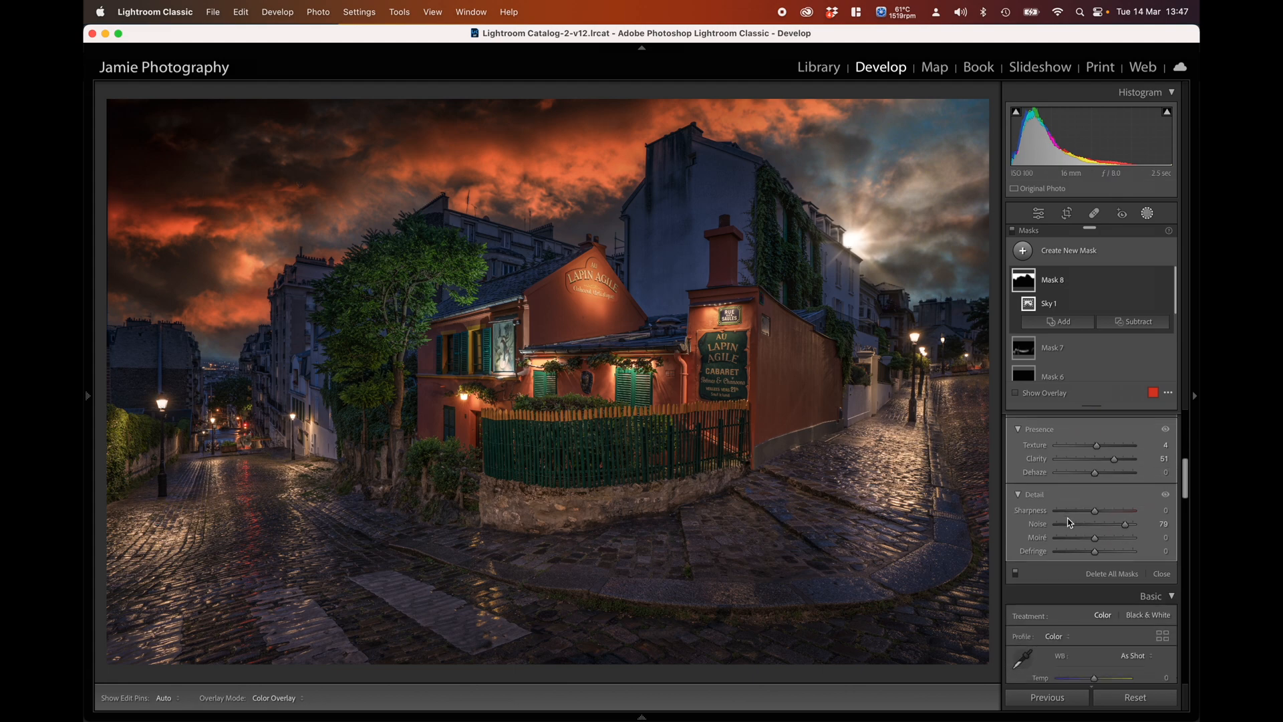
left_click(1105, 518)
left_click_drag(1106, 519, 1106, 522)
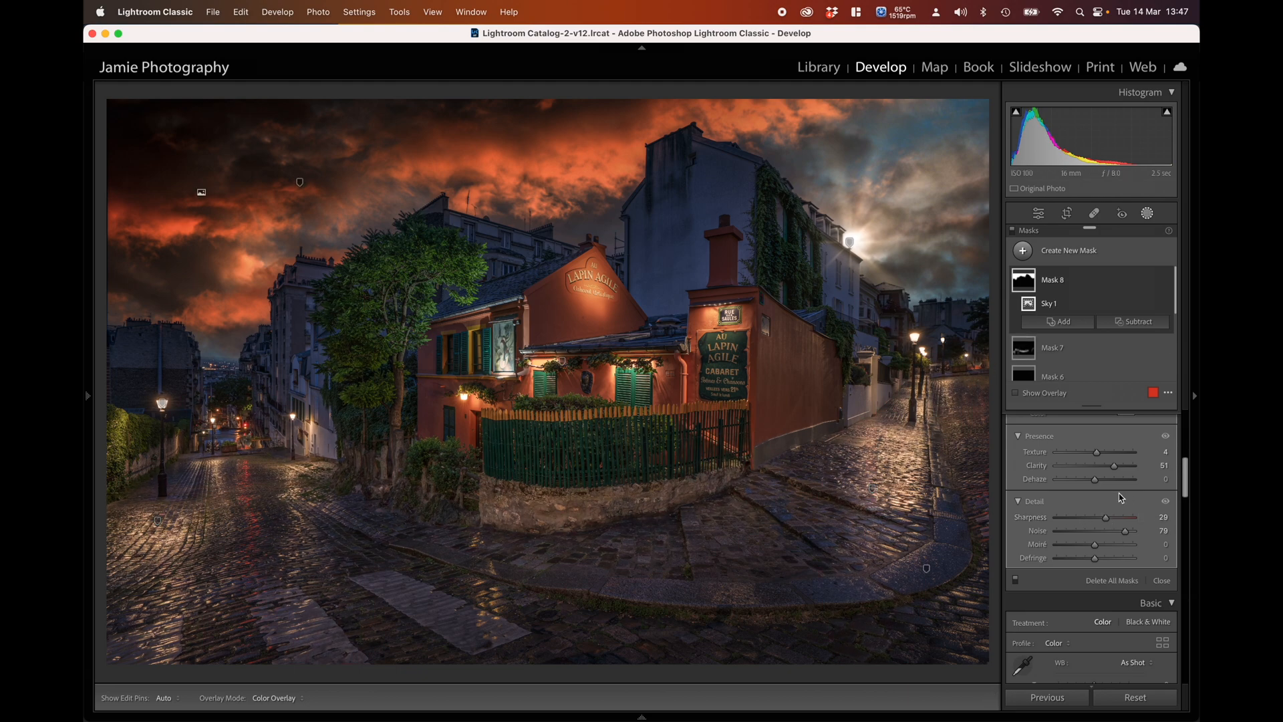
scroll(1099, 481, "up", 5)
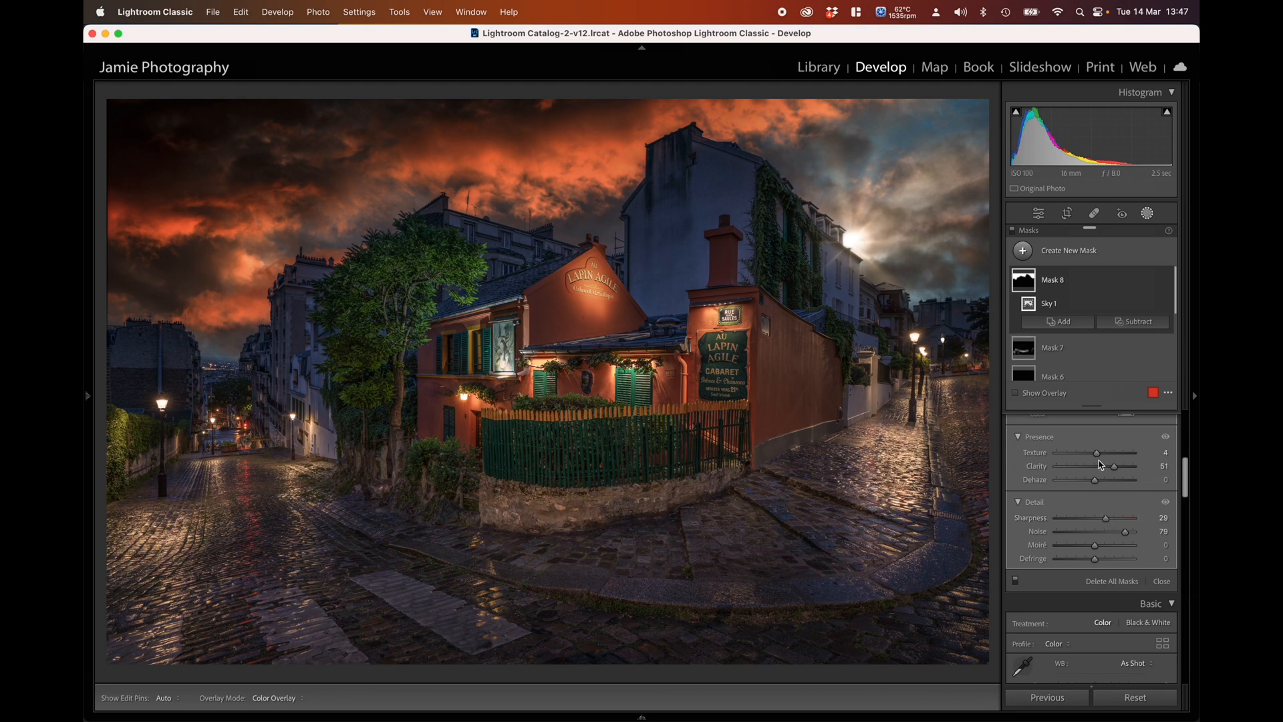
left_click(1148, 215)
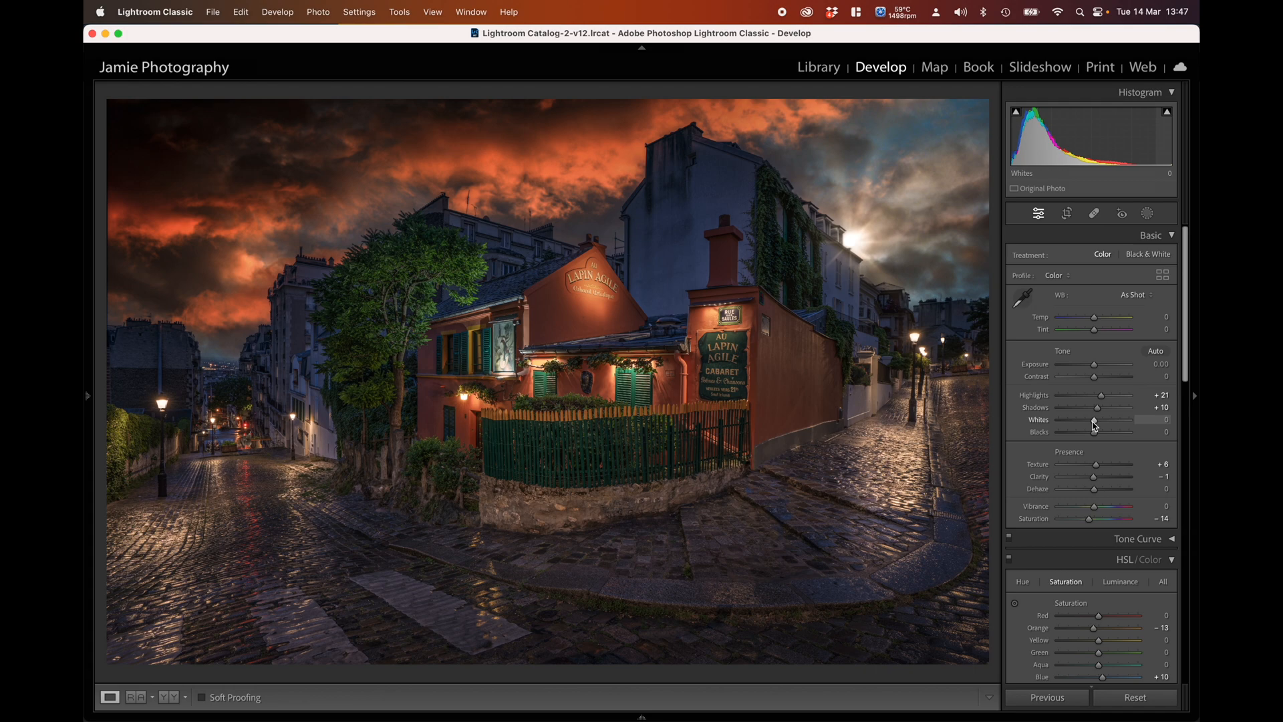
- Set the whole photo's Whites to +5 and Blacks to -1, using the clipping preview as a guide
mouse_move(1094, 422)
left_mouse_down("alt")
mouse_move(1128, 427)
mouse_move(1099, 425)
left_mouse_up("alt")
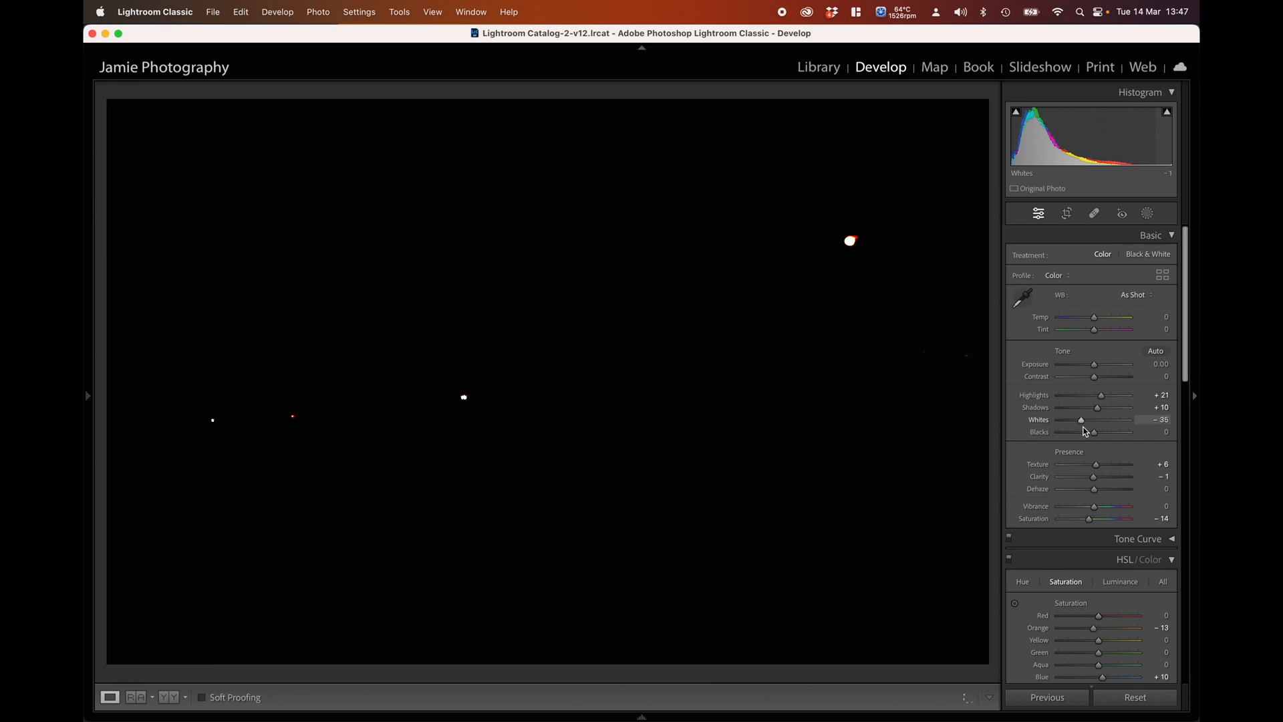
mouse_move(1085, 431)
left_mouse_down("alt")
mouse_move(1062, 428)
mouse_move(1099, 429)
left_mouse_up("alt")
left_click_drag(1098, 429, 1093, 429)
- Set the whole photo's Exposure to +0.20 and Highlights to -1
scroll(1095, 426, "down", 1)
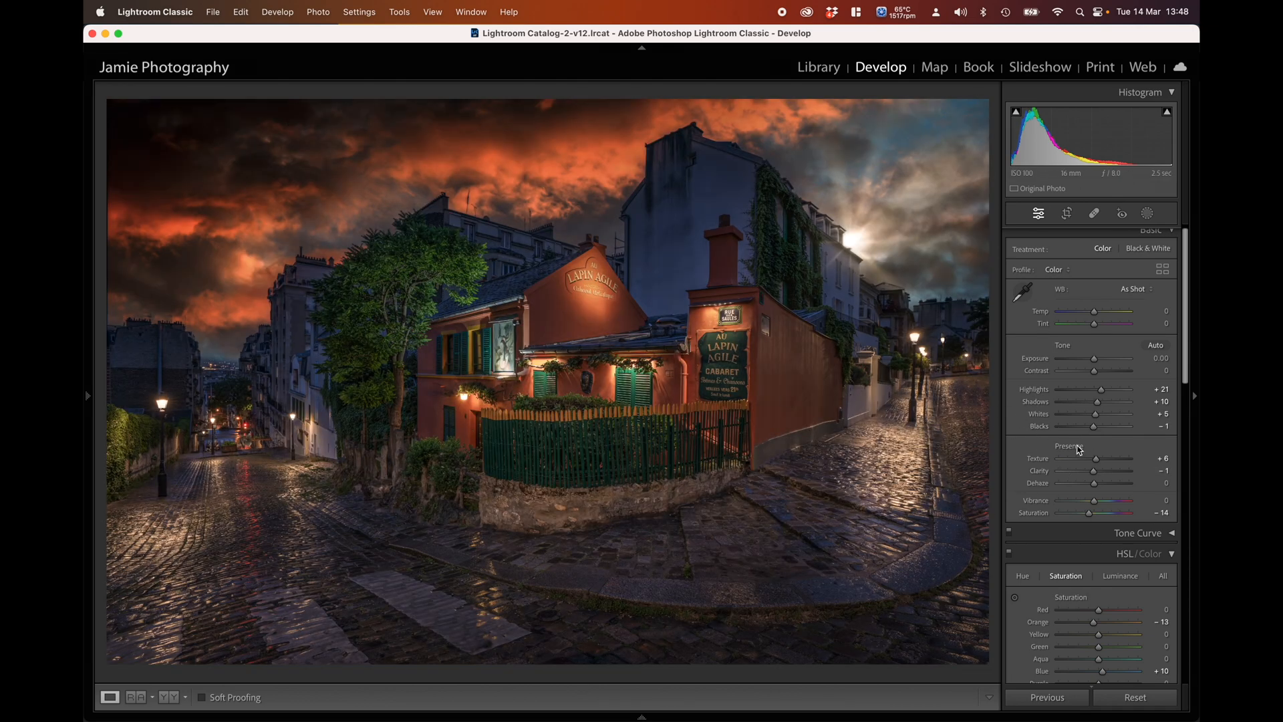
scroll(1077, 451, "down", 2)
scroll(1077, 451, "down", 1)
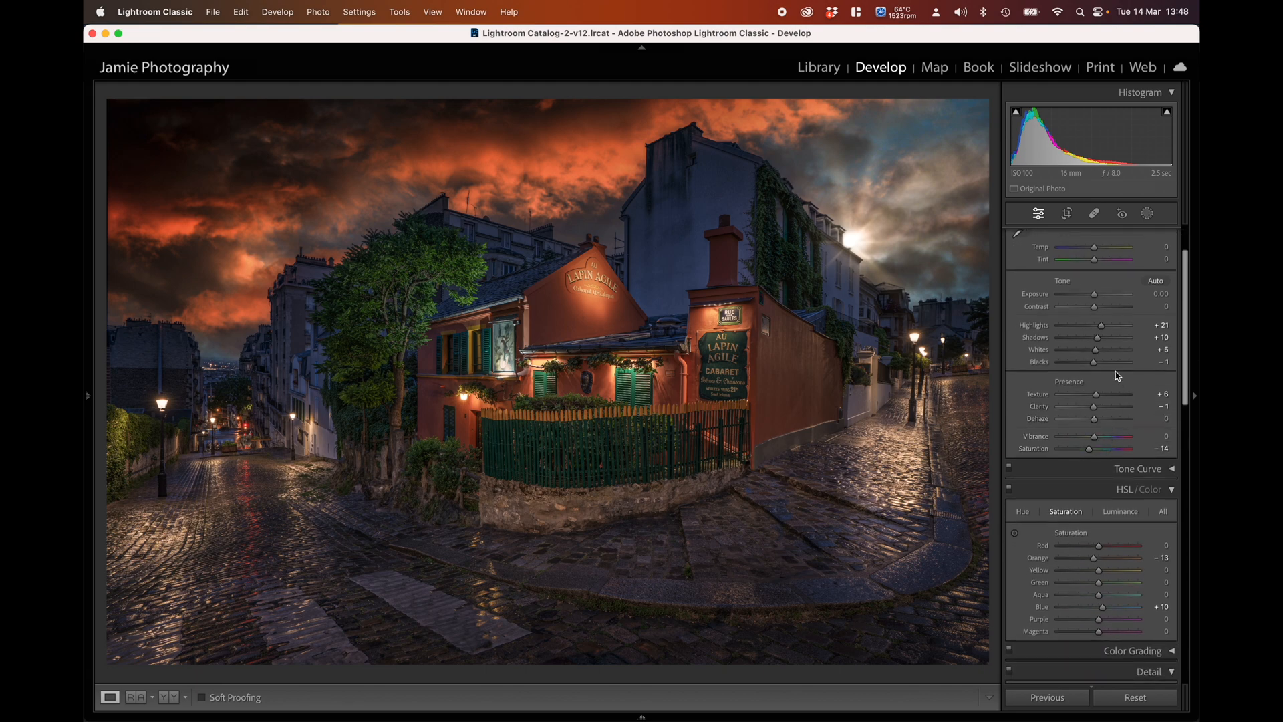
left_click_drag(1096, 298, 1096, 293)
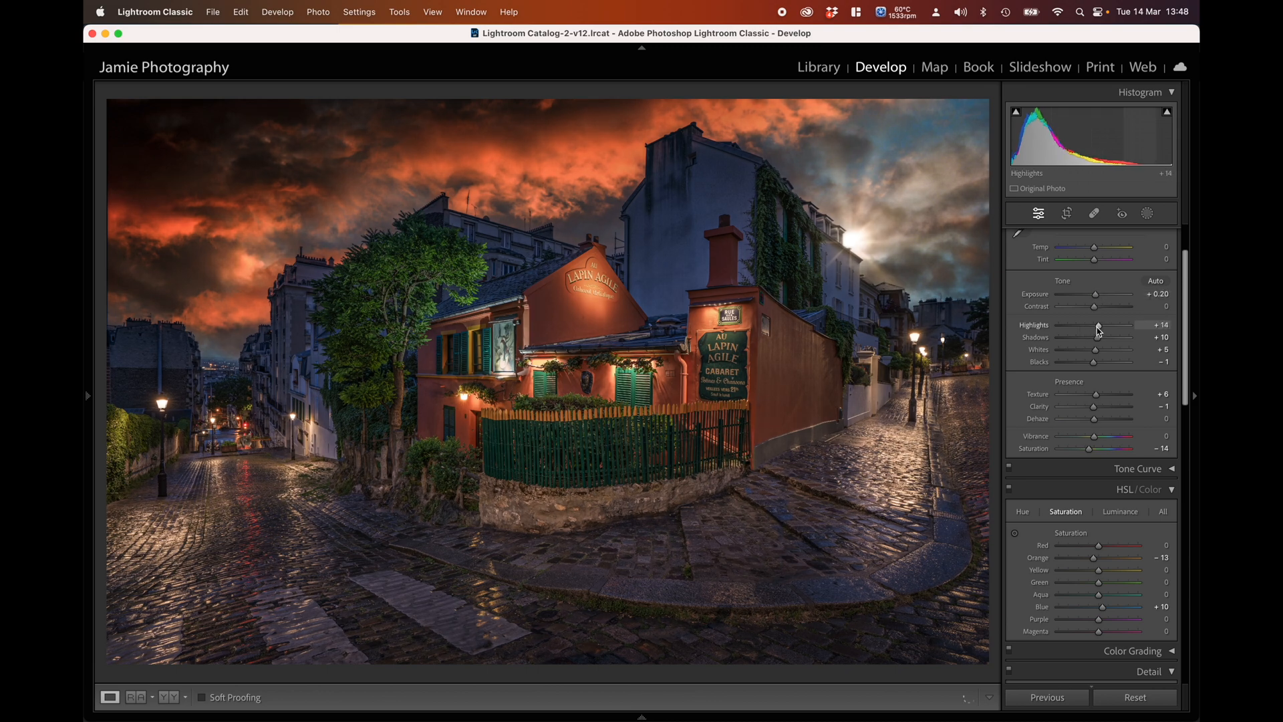
left_click_drag(1098, 329, 1093, 328)
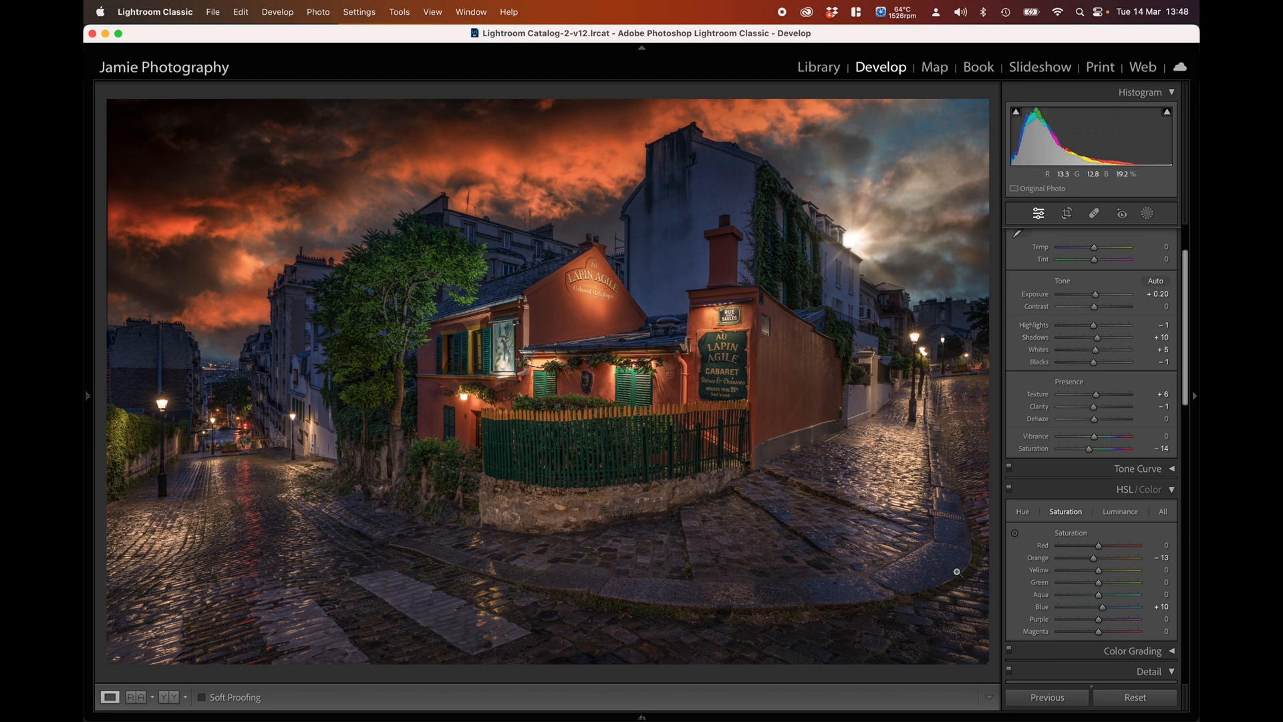
left_click_drag(1102, 455, 1092, 454)
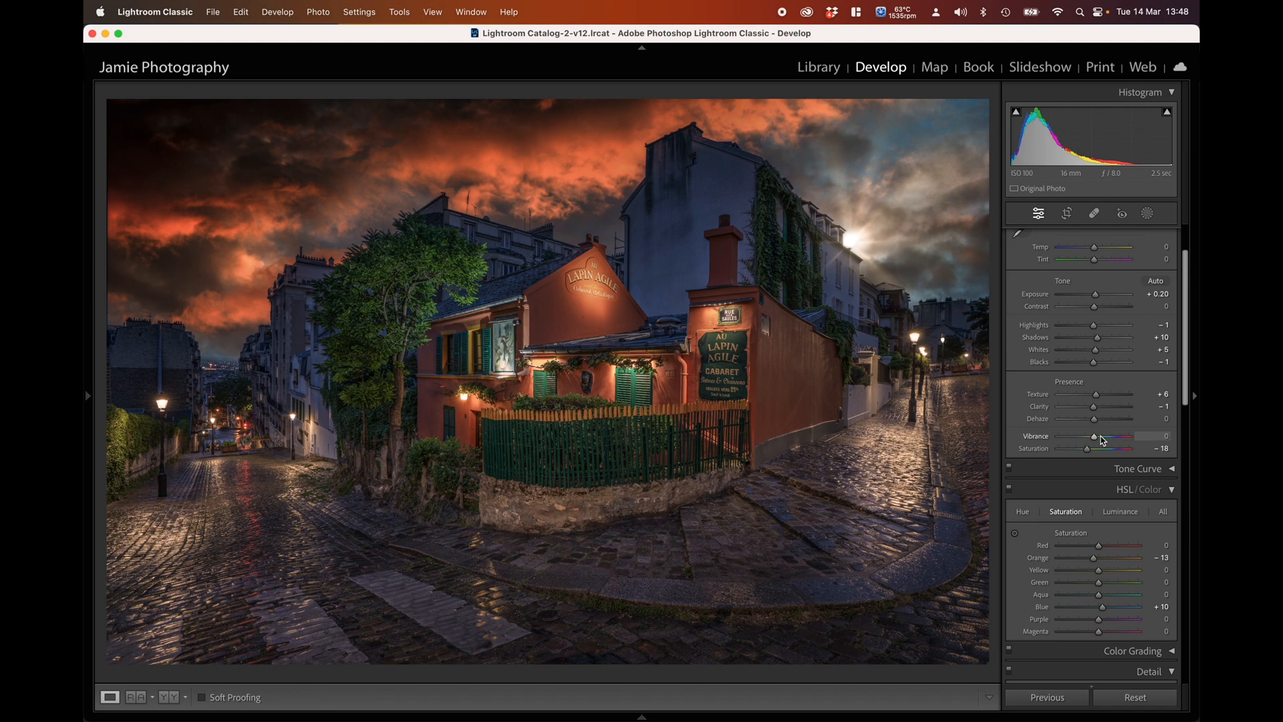
left_click(1100, 435)
key("super+z")
key("super+z")
- Set the whole photo's Vibrance to +4
left_click(1096, 438)
- Add a dark post-crop vignette with Amount -25 and Feather 100
scroll(1096, 535, "down", 8)
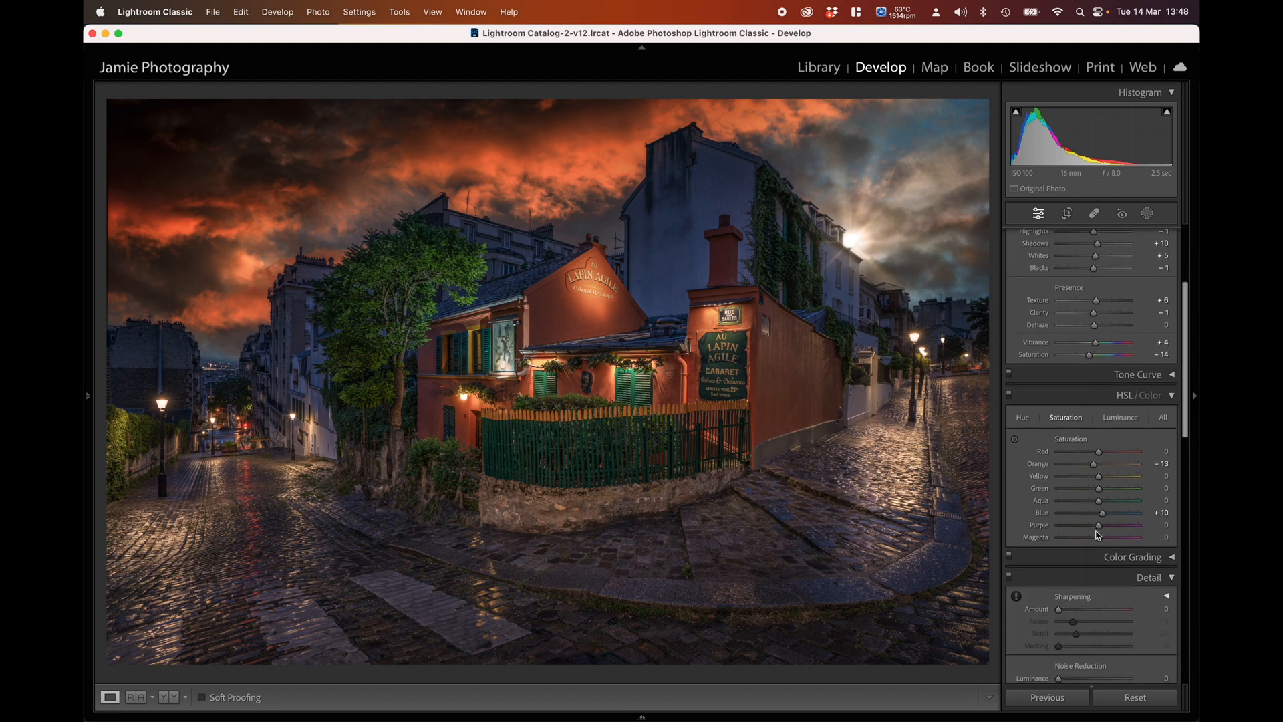
scroll(1092, 530, "down", 15)
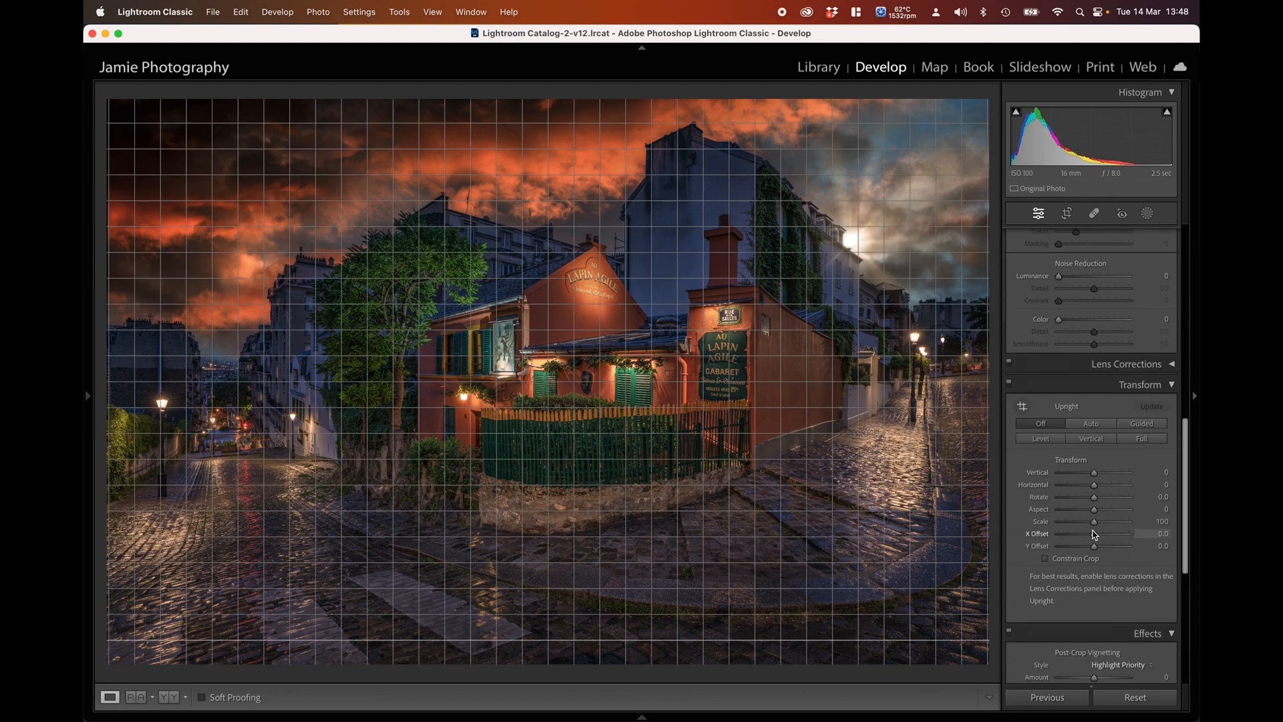
scroll(1095, 533, "down", 5)
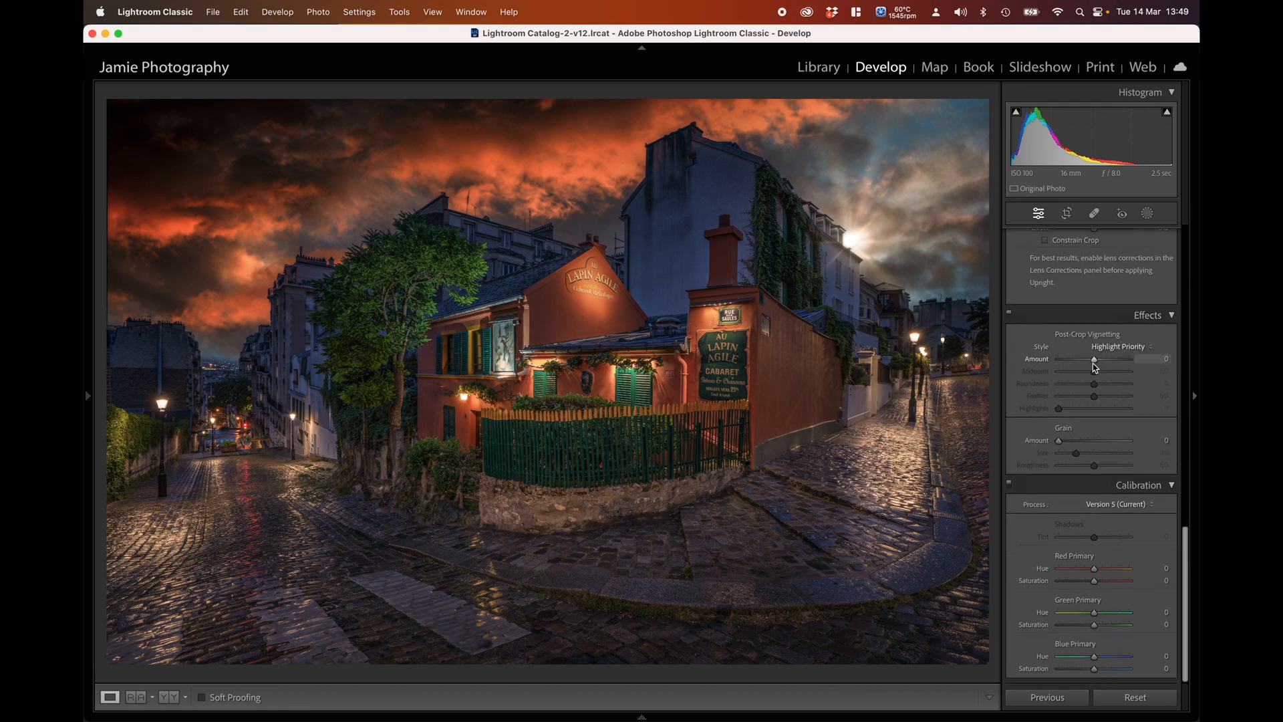
left_click_drag(1096, 366, 1059, 344)
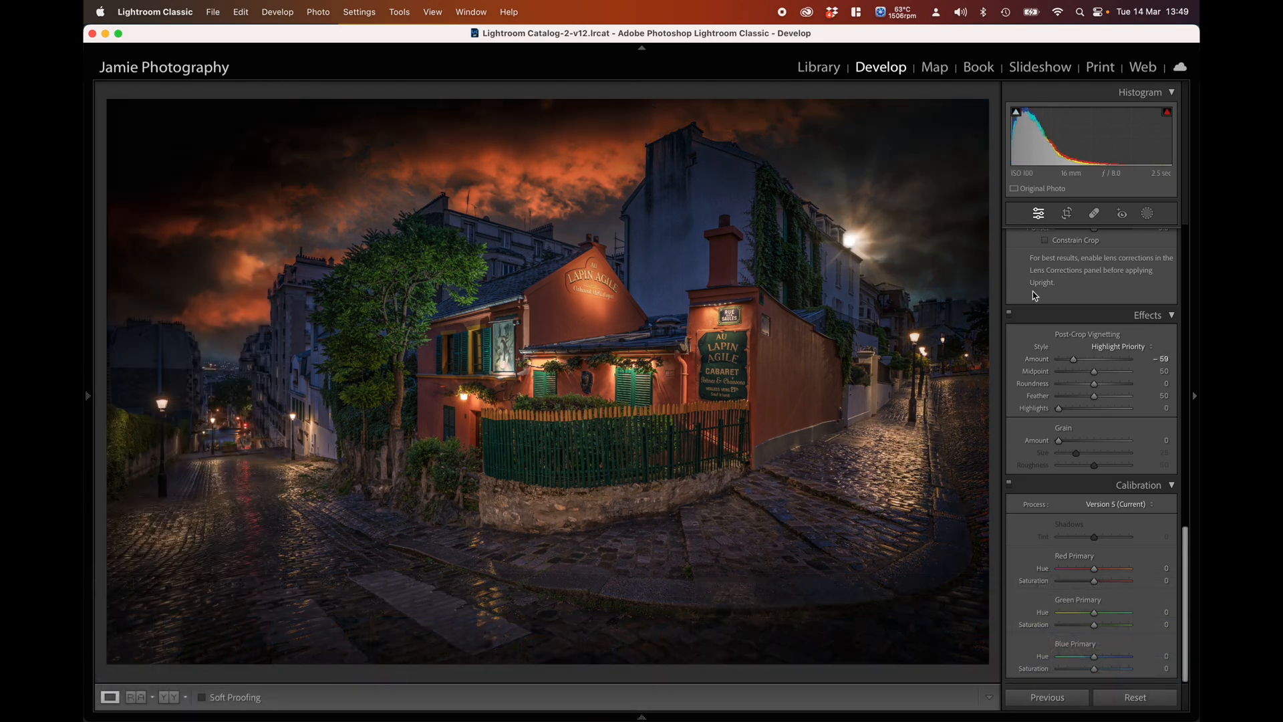
left_click_drag(1075, 362, 1086, 363)
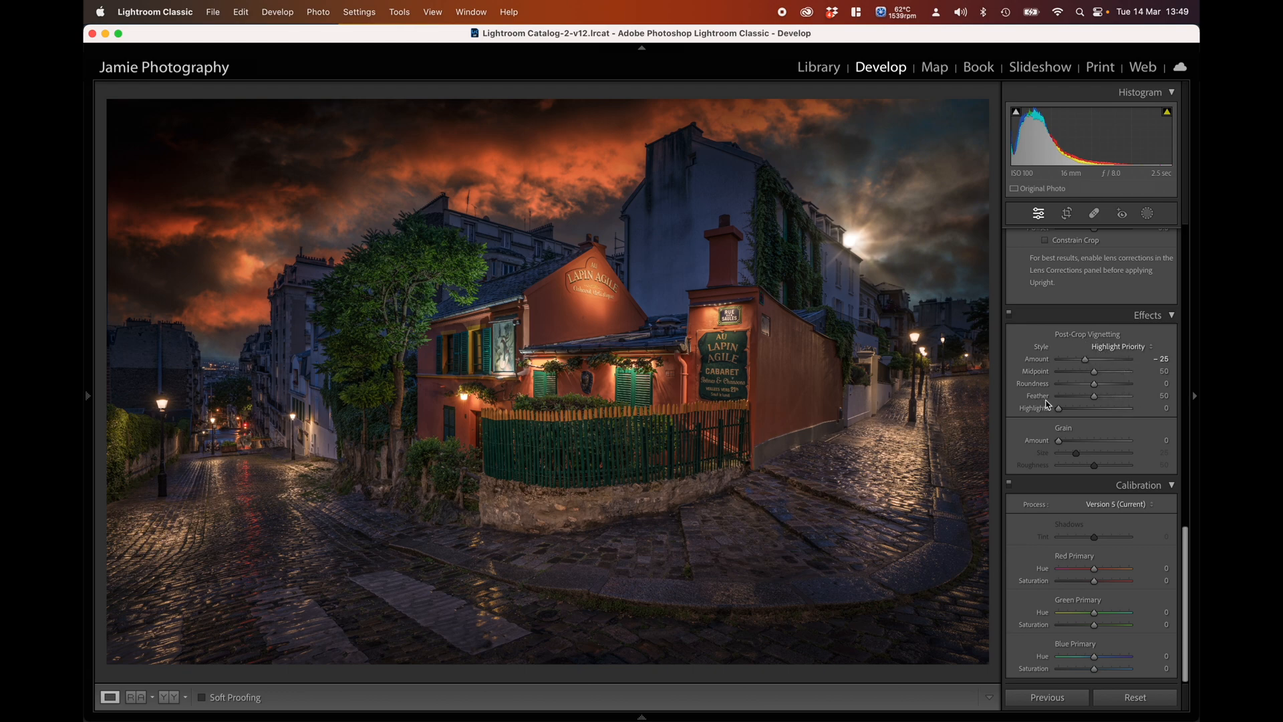
left_click_drag(1093, 396, 1134, 395)
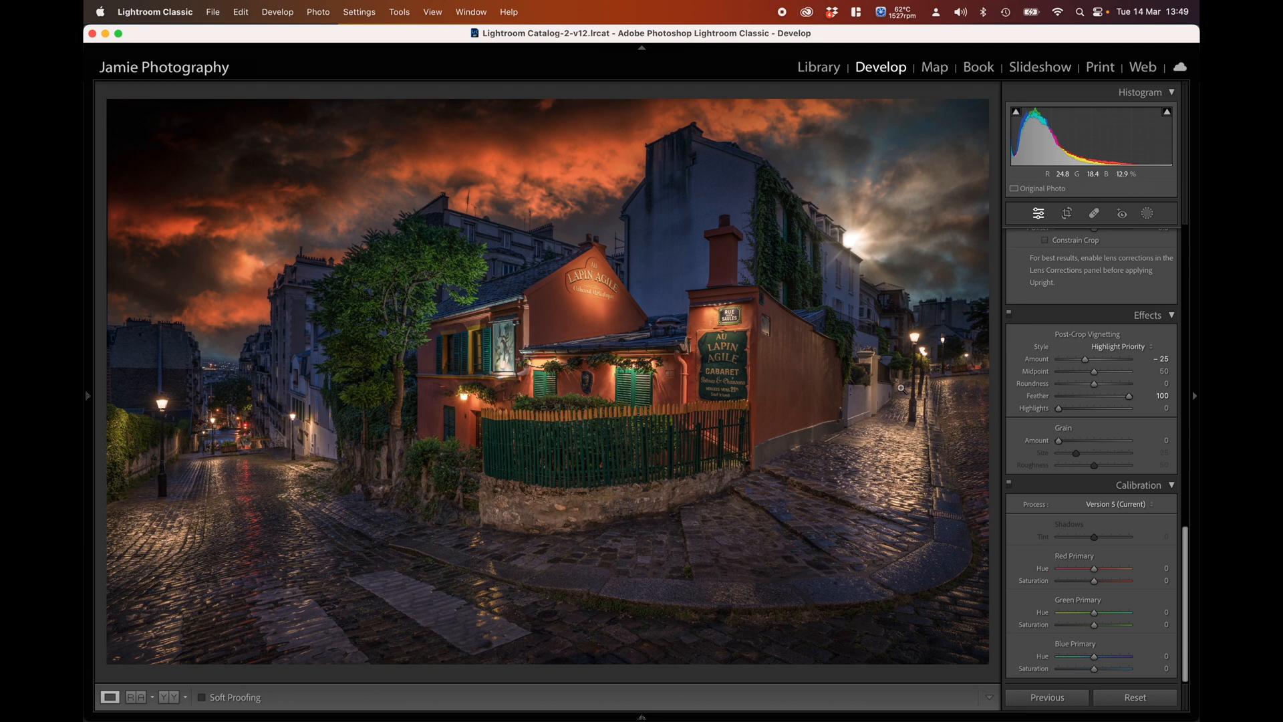
- Brighten the whole photo with Exposure +0.55 and set Highlights to -18
scroll(1053, 365, "up", 10)
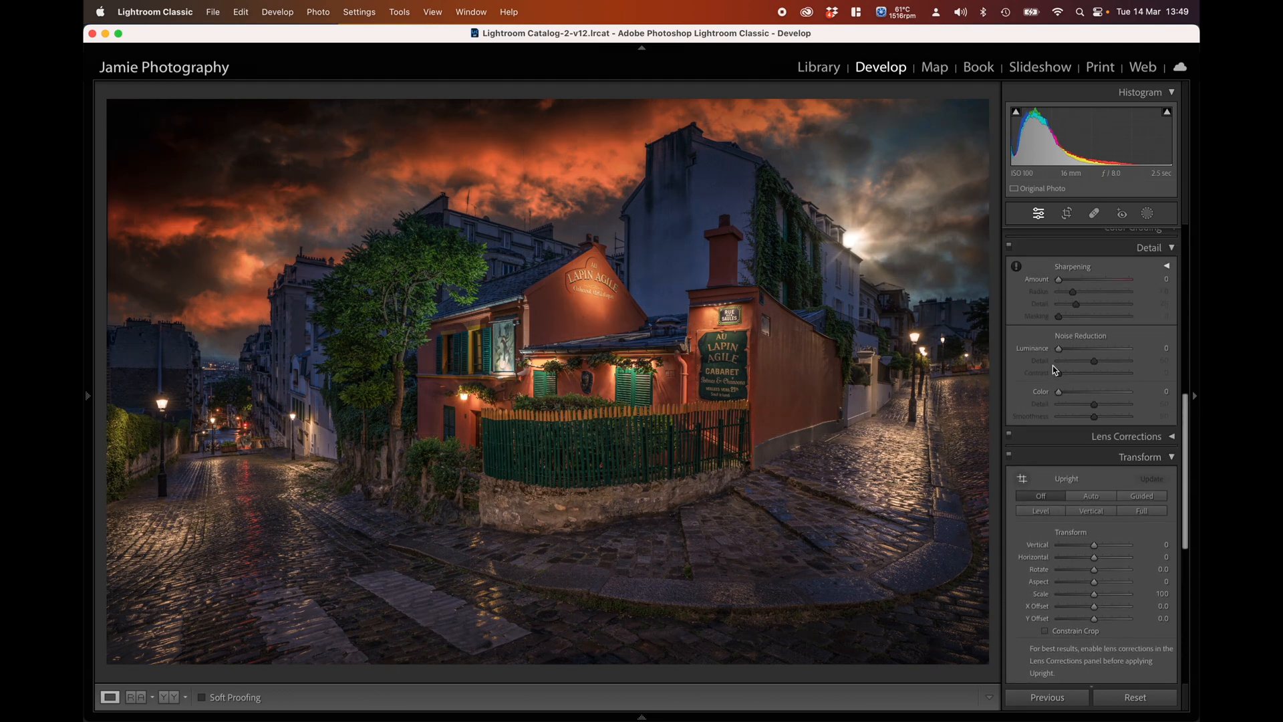
scroll(1052, 366, "up", 8)
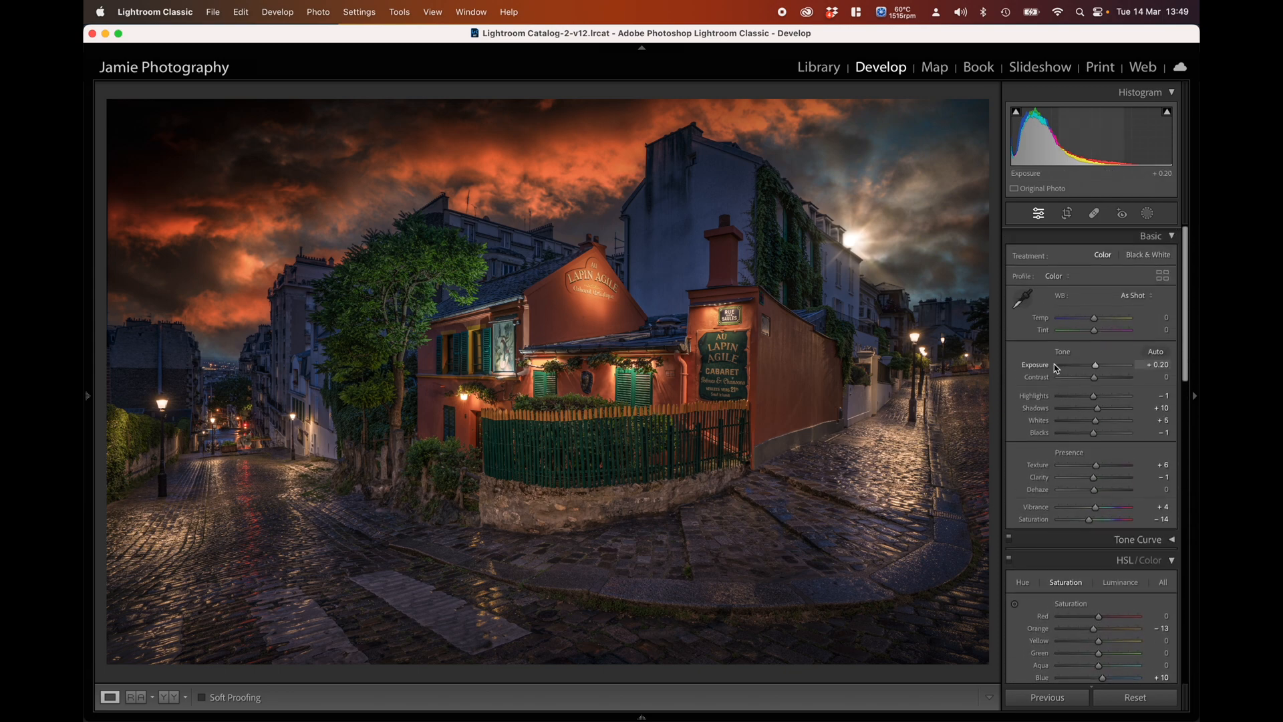
left_click_drag(1095, 365, 1086, 396)
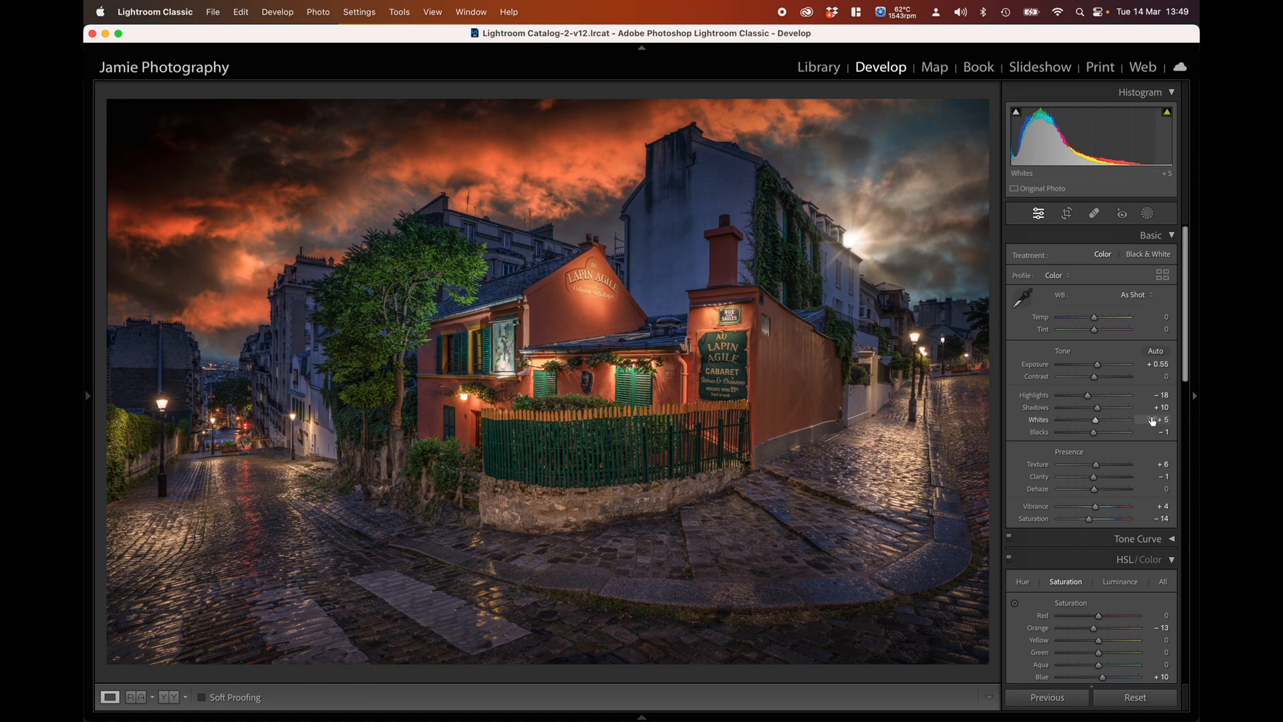
- Set the Blue saturation in the HSL adjustments to -29
scroll(1117, 461, "down", 5)
scroll(1117, 458, "down", 1)
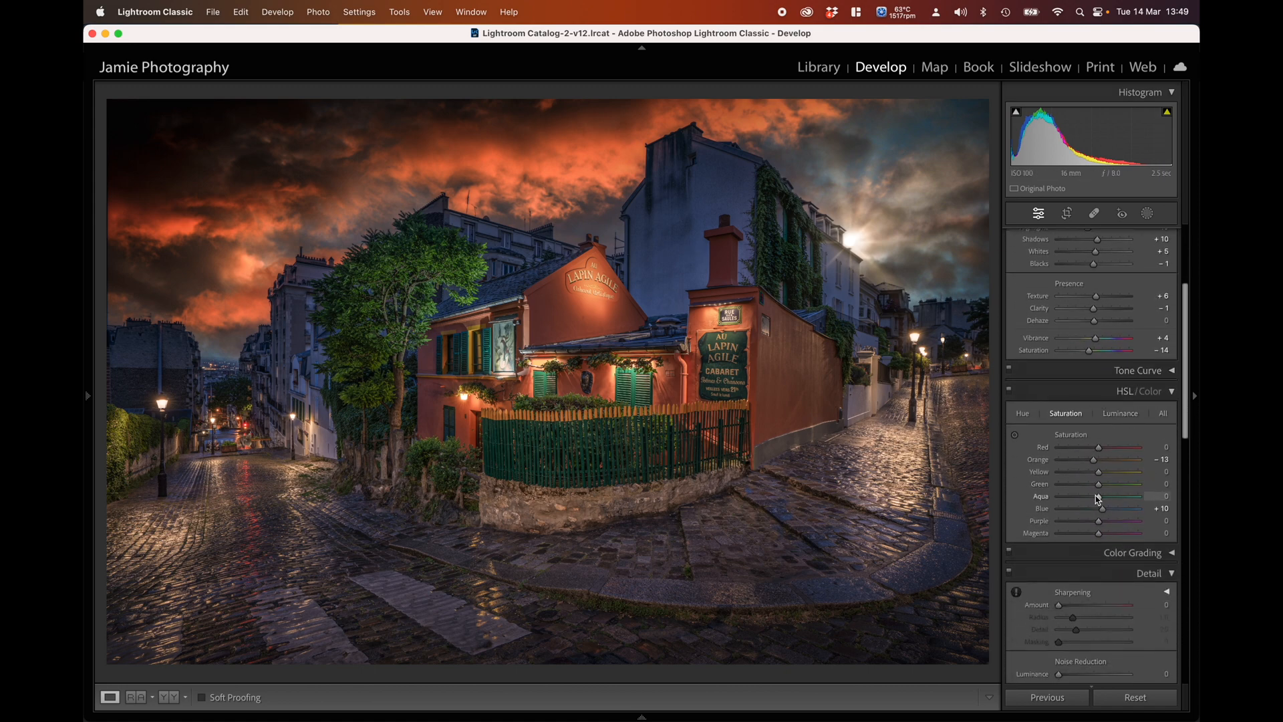
left_click_drag(1101, 509, 1088, 515)
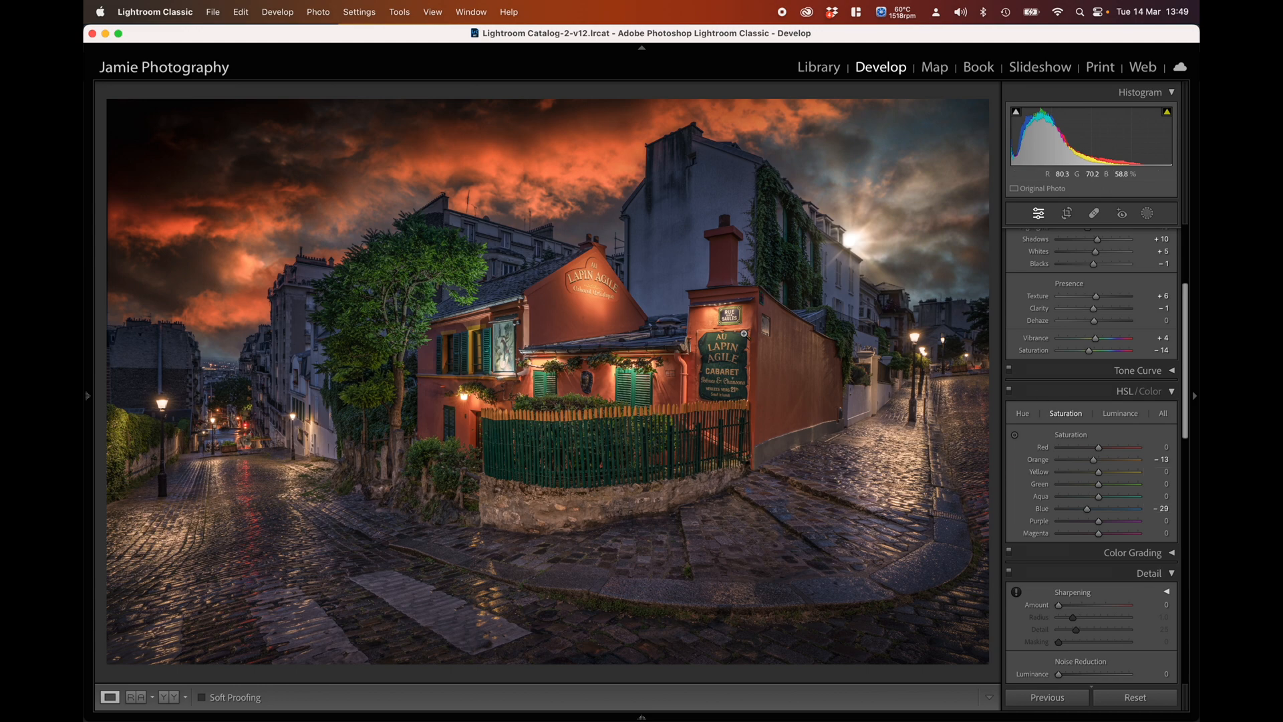
- Set the photo's Luminance noise reduction to 20
scroll(1047, 386, "down", 10)
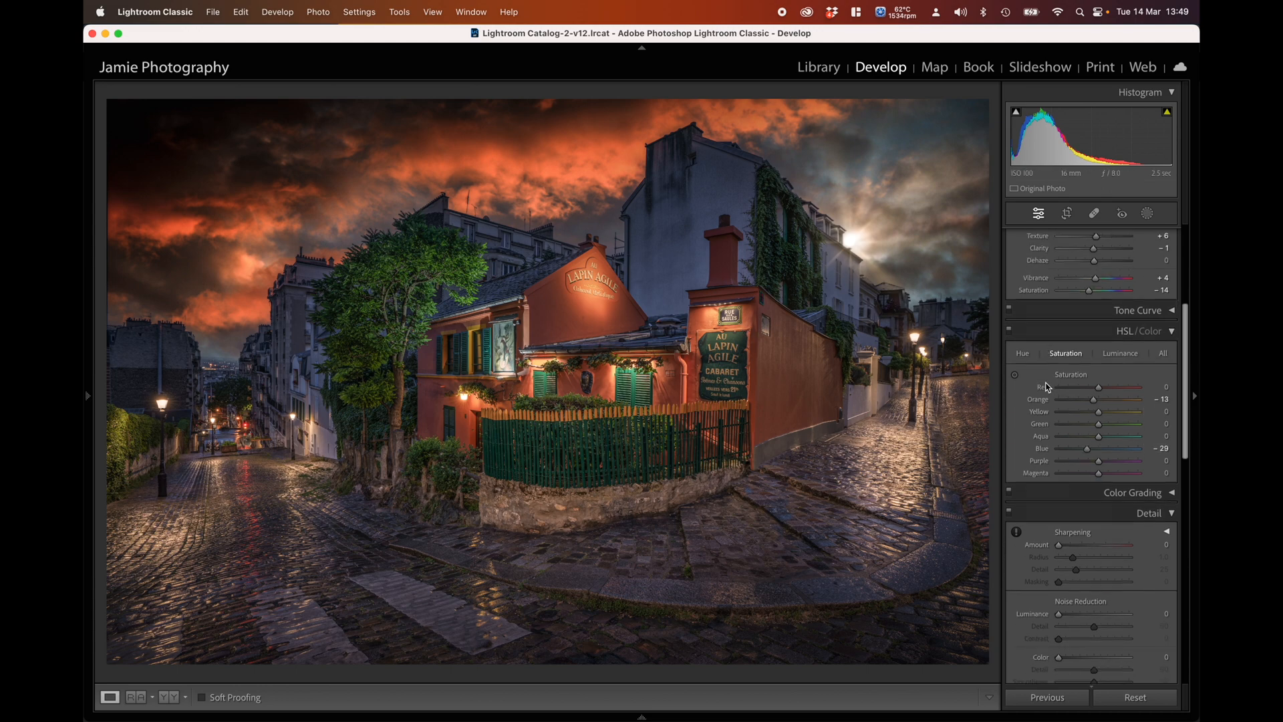
scroll(1048, 387, "down", 1)
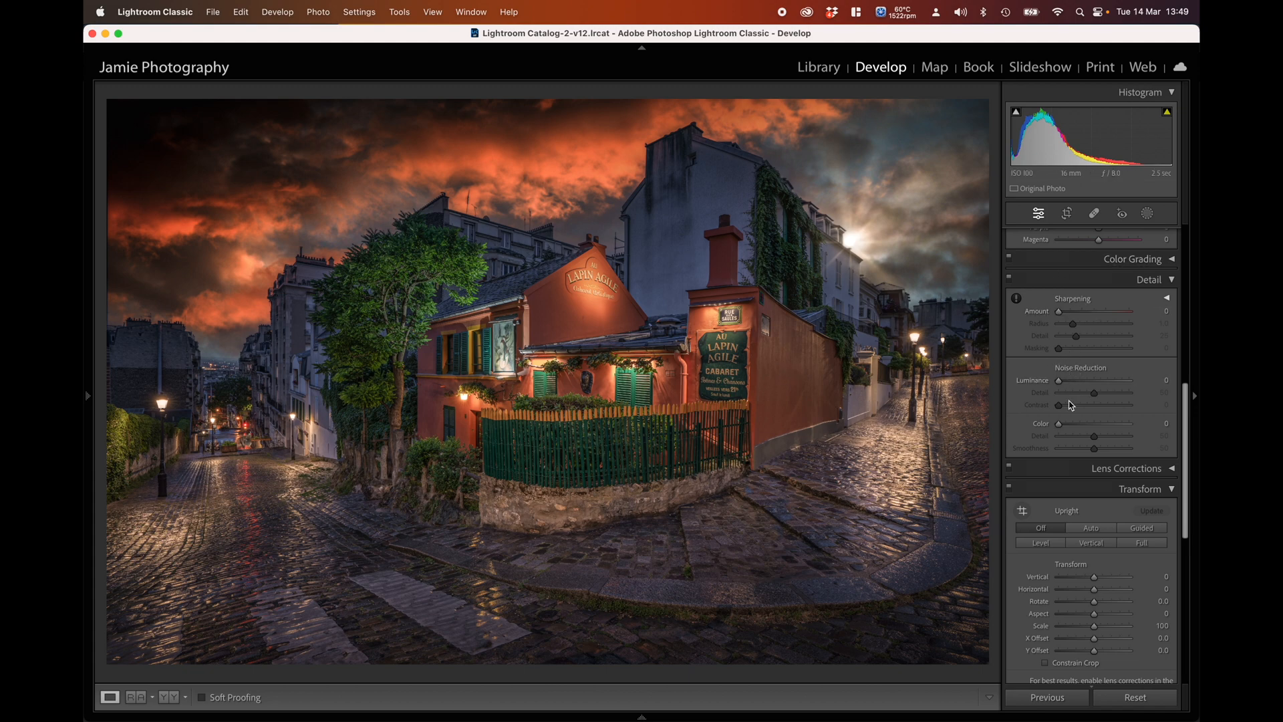
left_click_drag(1060, 380, 1066, 380)
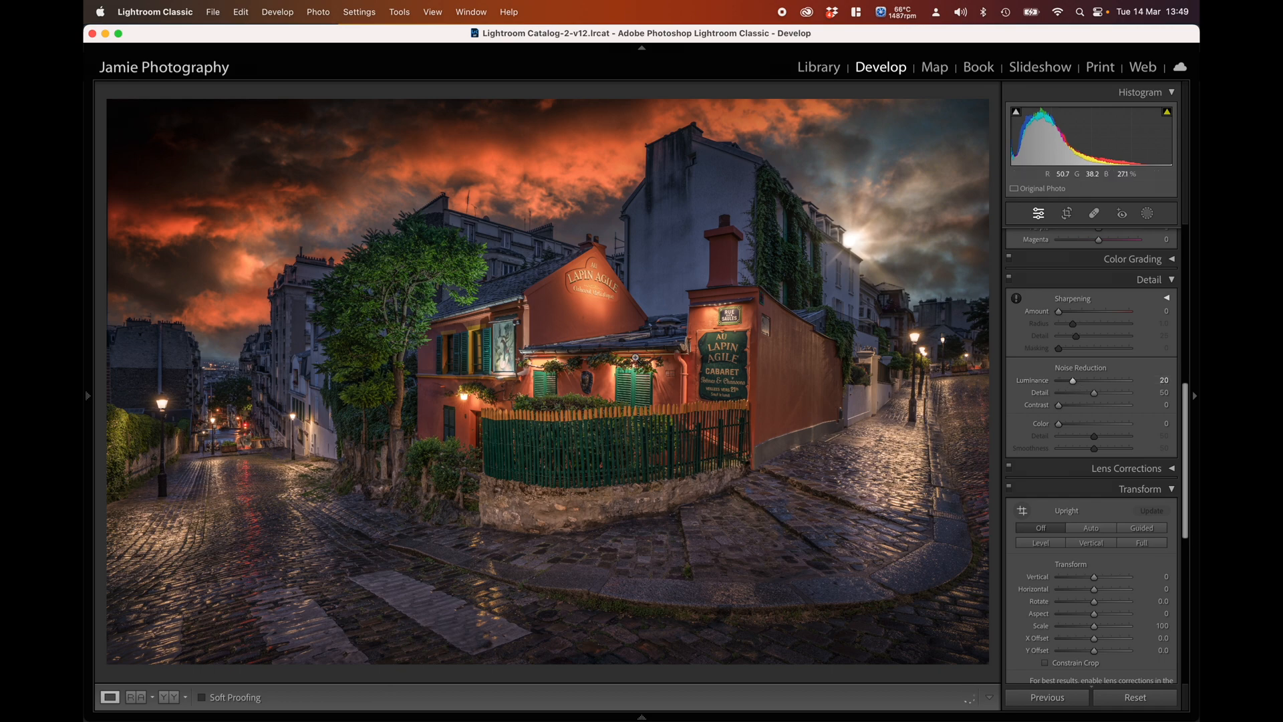
- Sharpen the photo with Amount 41 and set the sharpening Masking to 29 while previewing the mask
left_click_drag(1059, 311, 1080, 312)
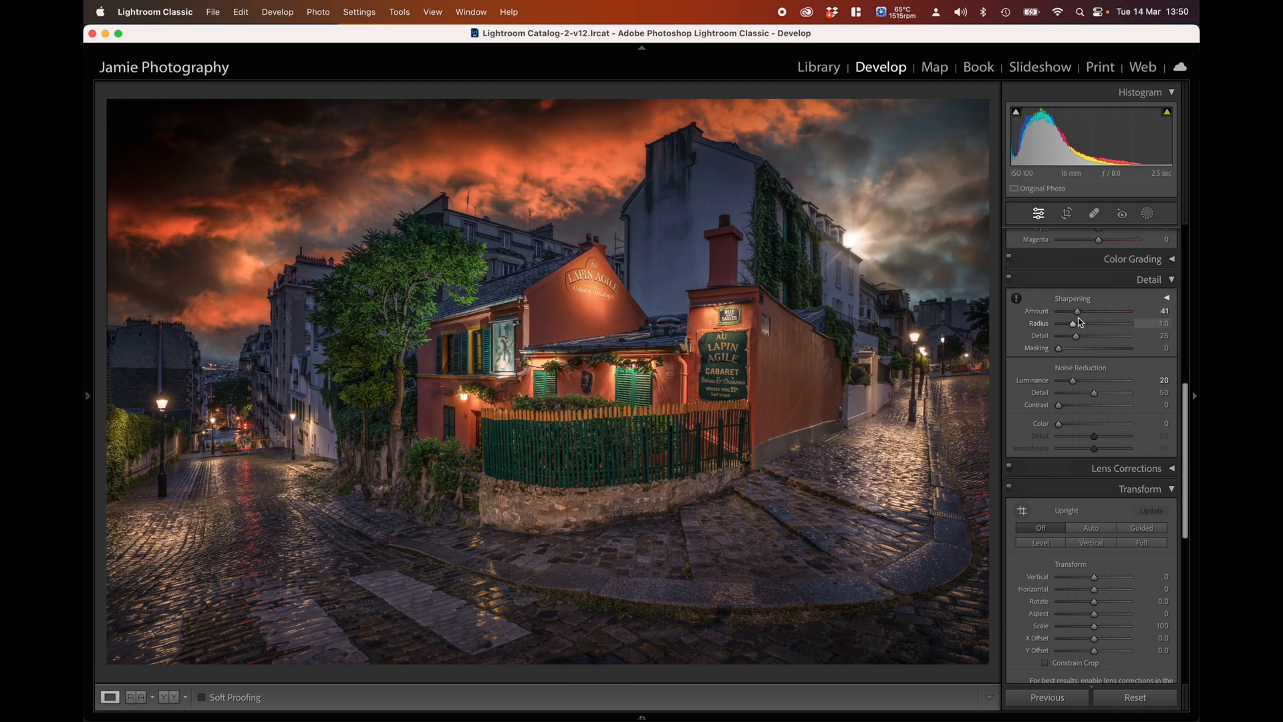
left_click(1059, 349, "alt")
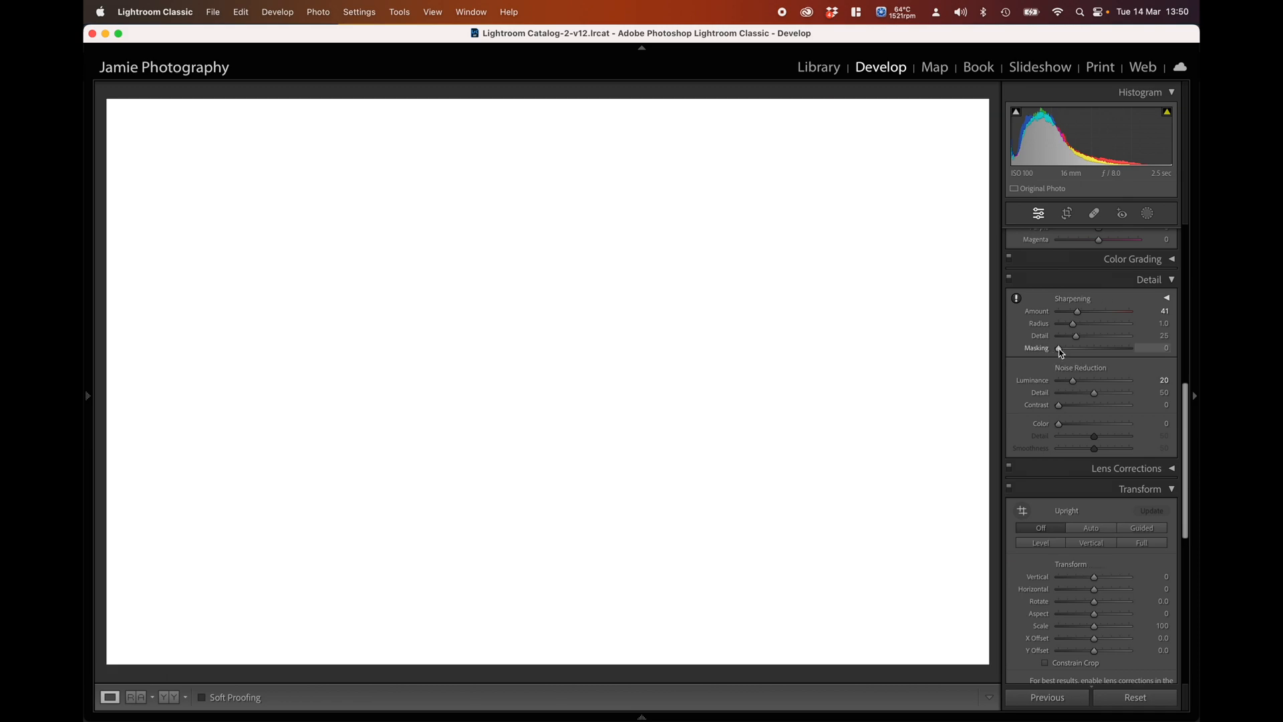
left_click_drag(1061, 351, 1078, 352)
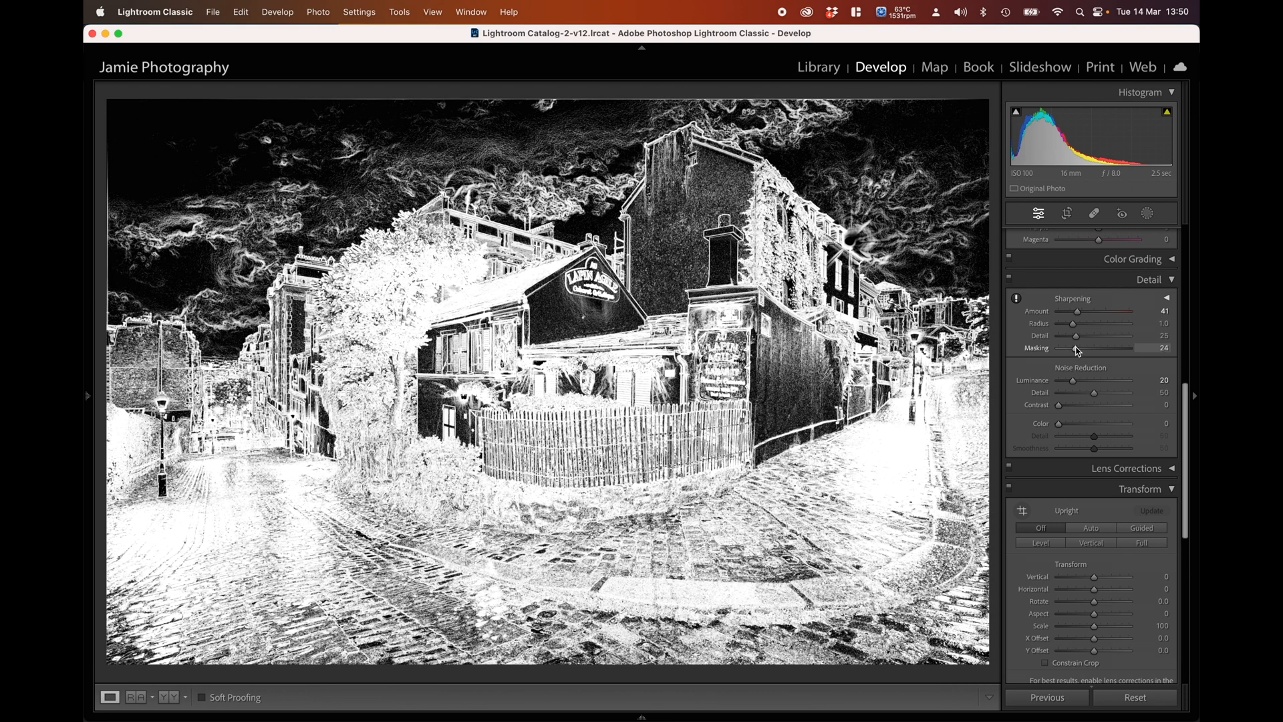
mouse_move(1077, 349)
left_mouse_down()
mouse_move(1131, 352)
mouse_move(1059, 353)
mouse_move(1081, 353)
left_mouse_up()
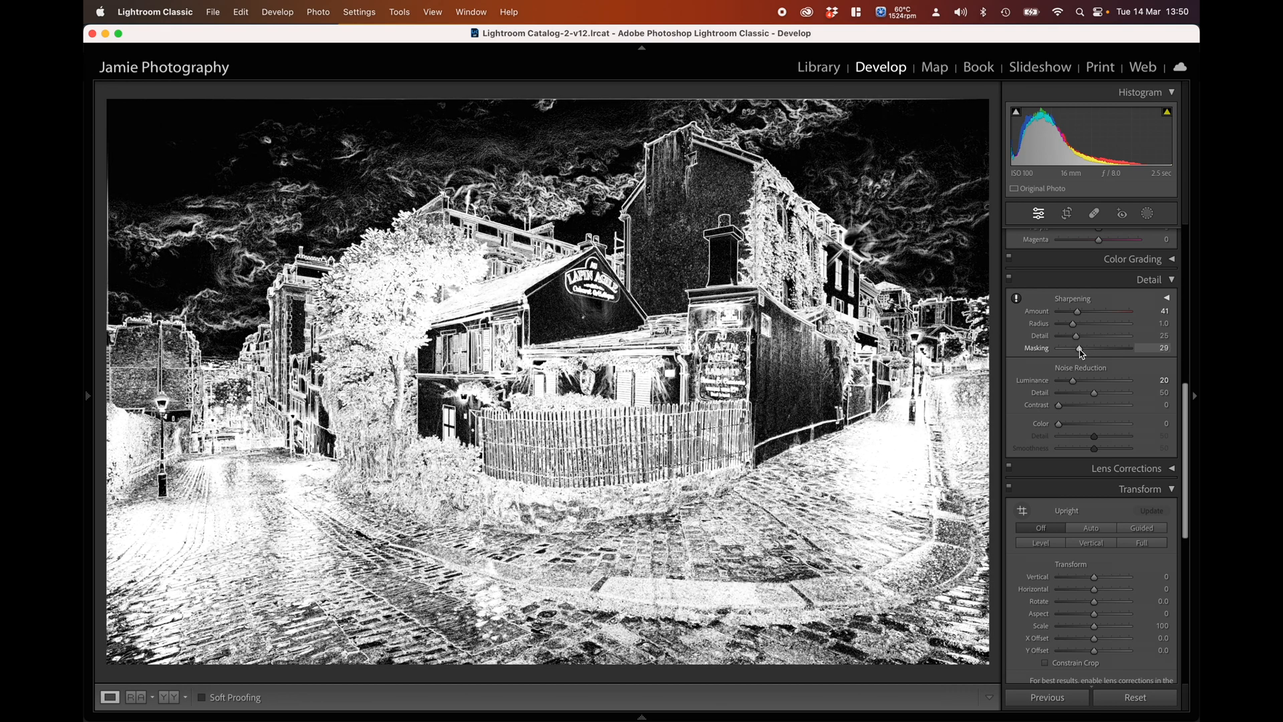
left_click_drag(1082, 353, 1081, 353)
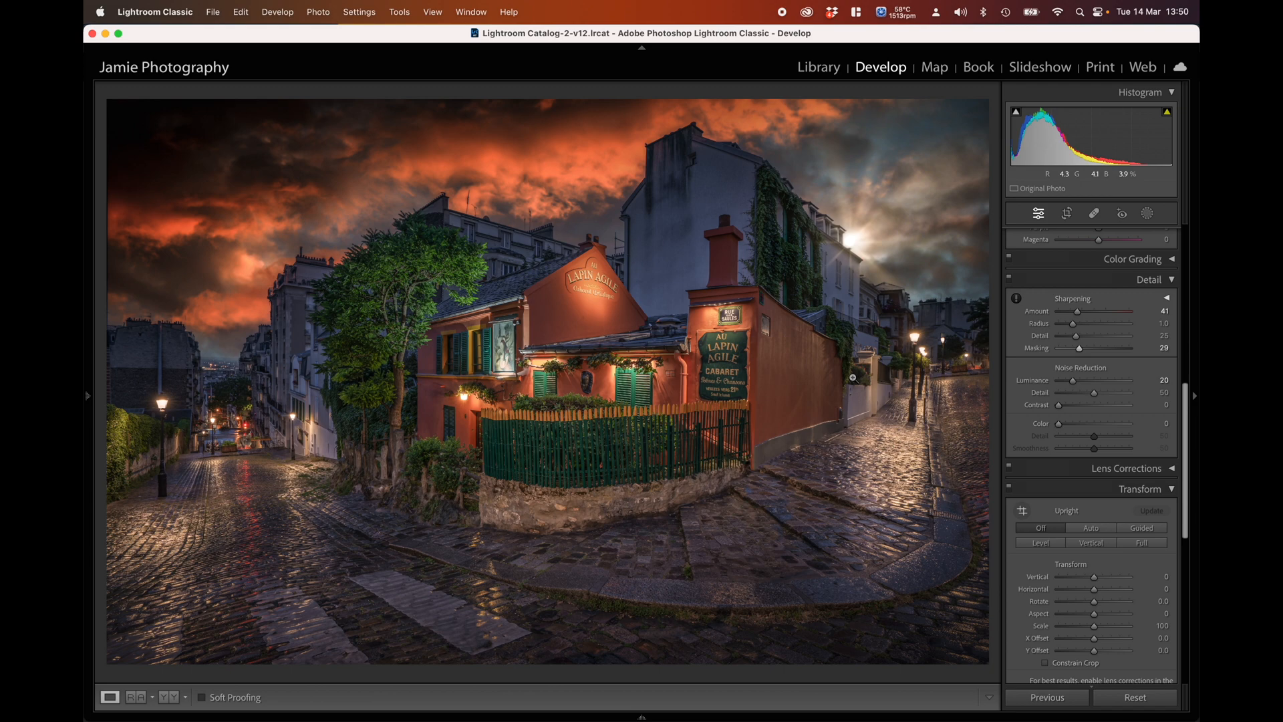
- Open the unedited-sky blue-hour version of the street photo, reset its develop settings, and return to the edited orange-sky photo
mouse_move(670, 716)
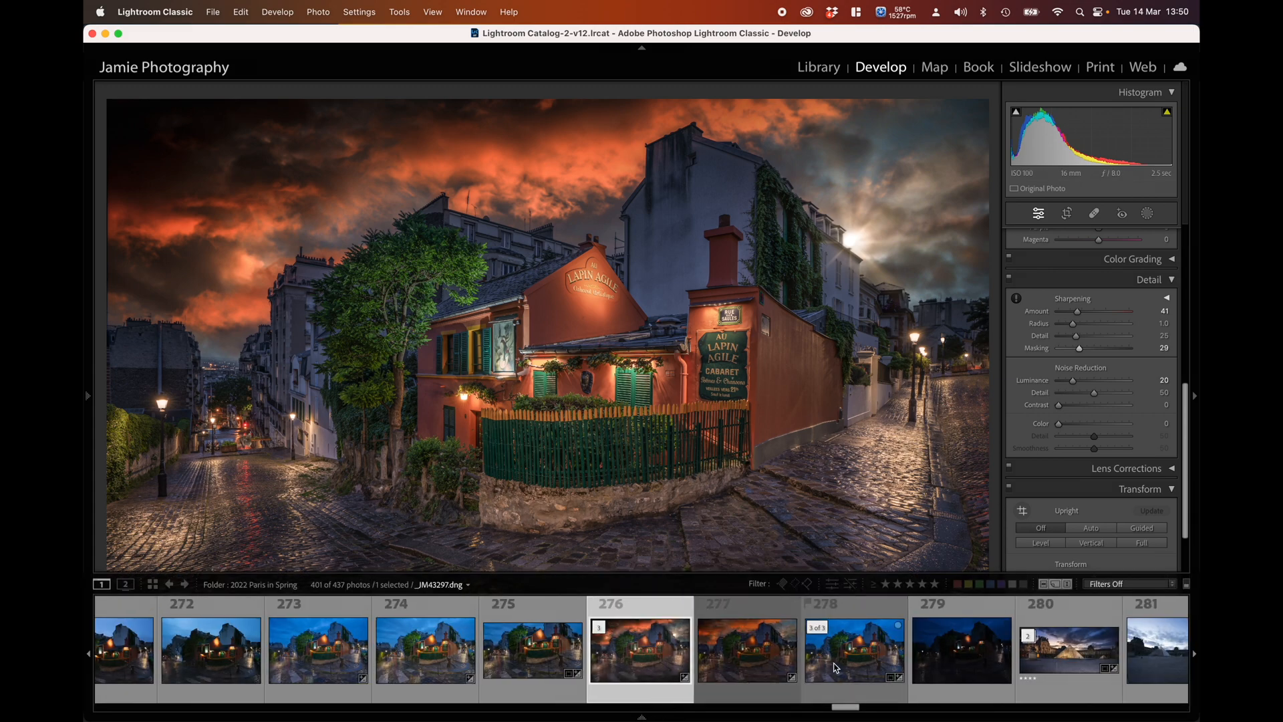
left_click(836, 666)
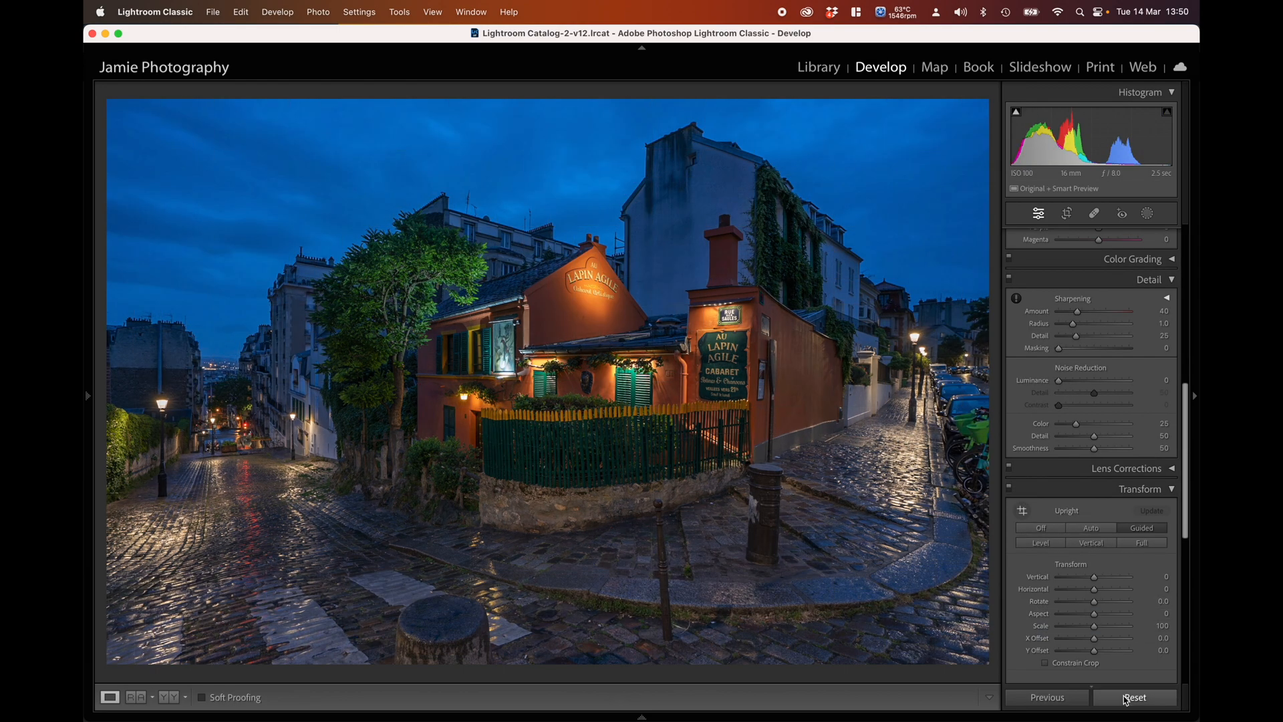
left_click(1131, 696)
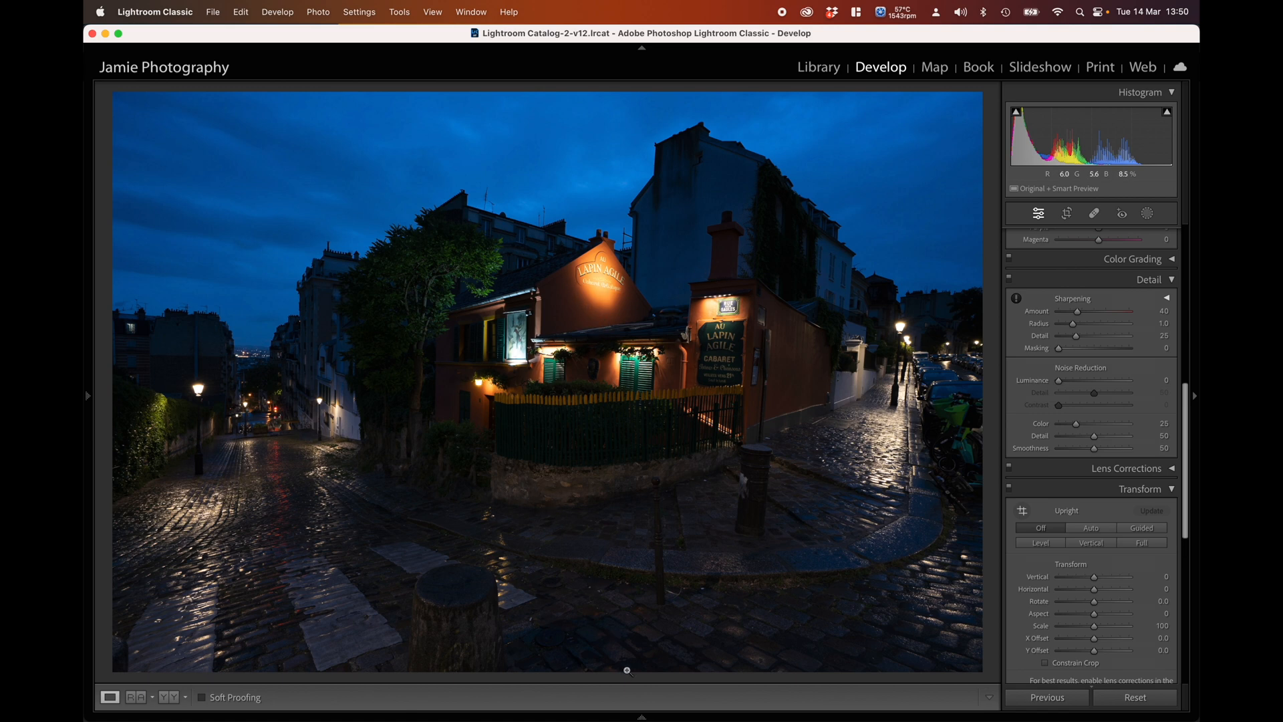
mouse_move(615, 710)
left_click(429, 672)
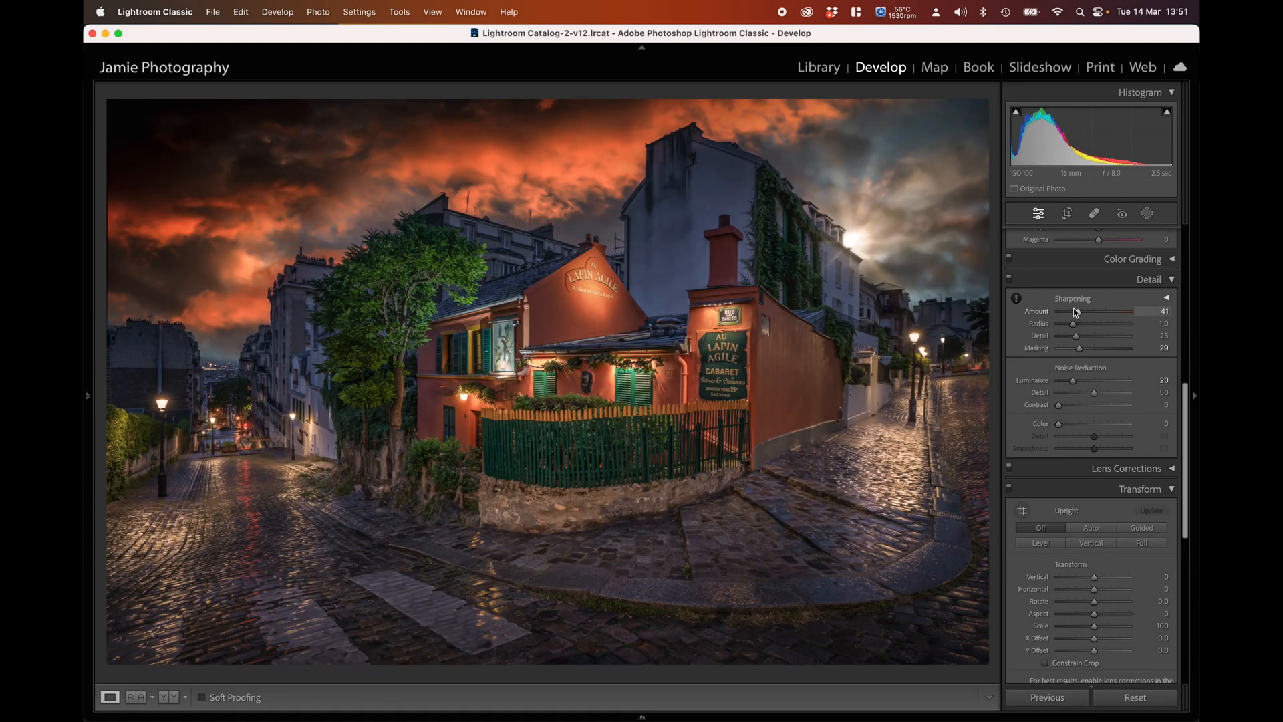
- Set the whole photo's Contrast to +10 and view the result in full-screen preview
scroll(1089, 347, "up", 3)
scroll(1089, 349, "up", 10)
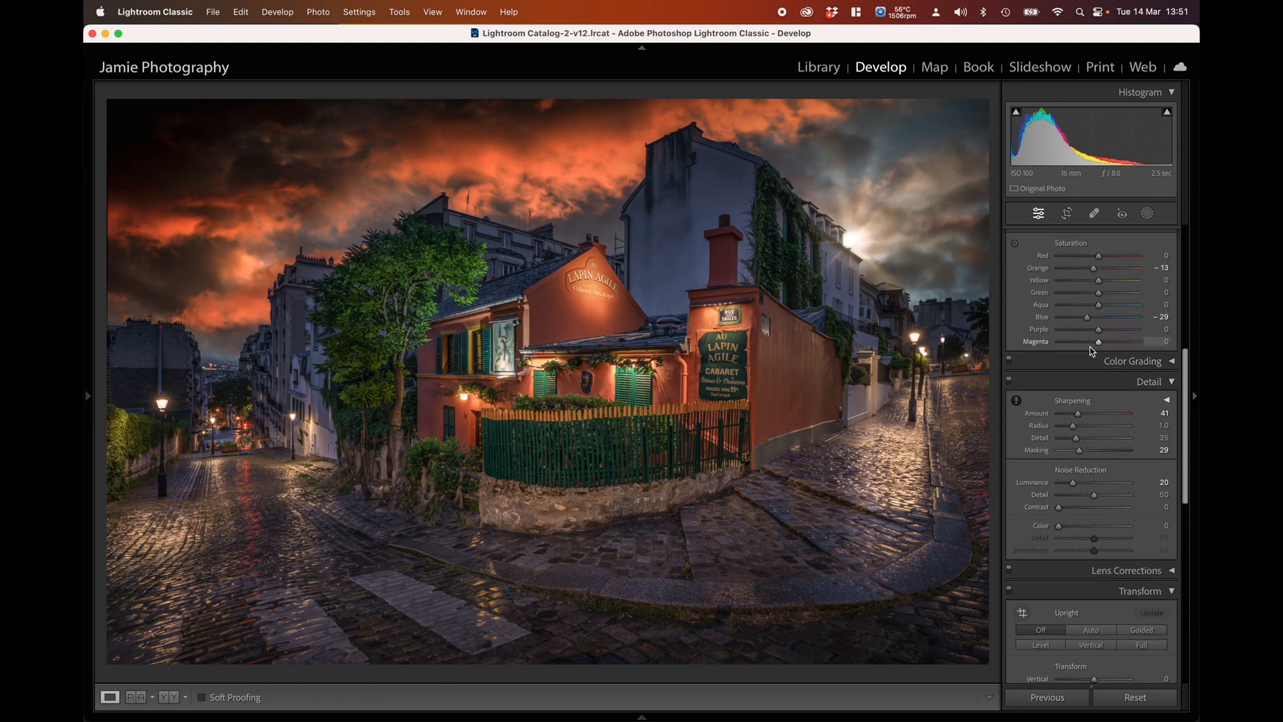
scroll(1089, 345, "up", 5)
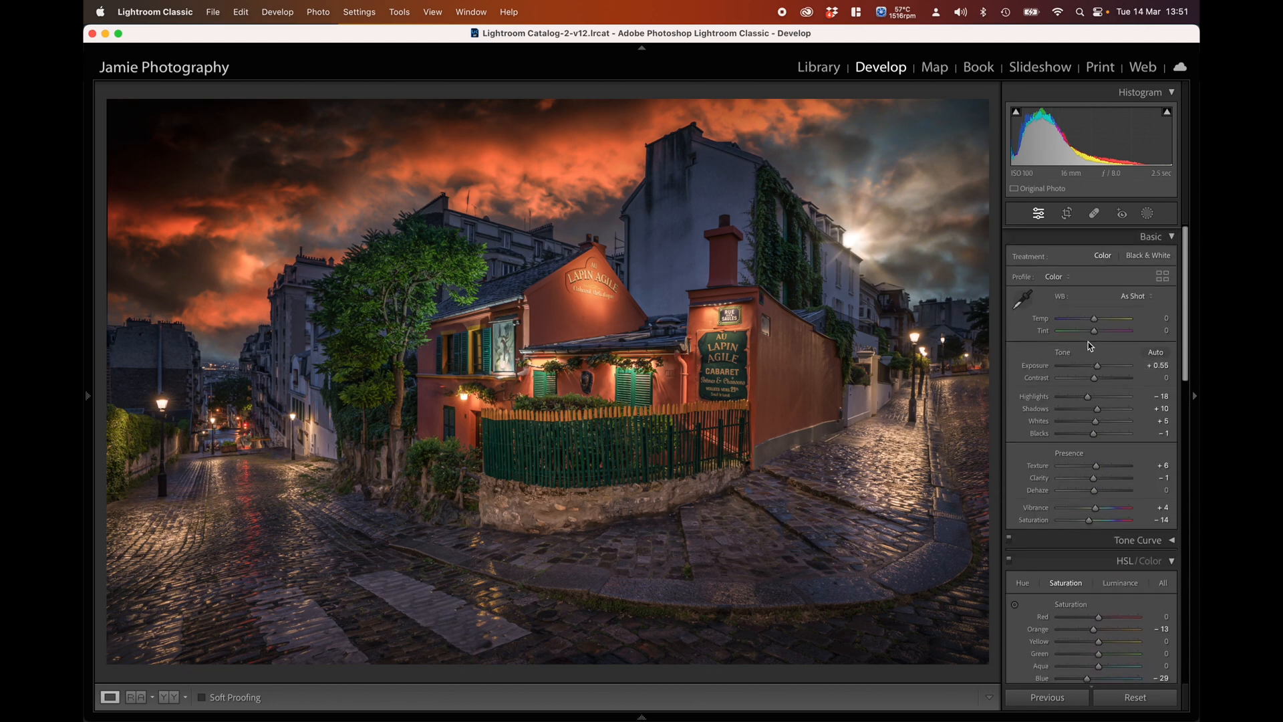
left_click_drag(1094, 376, 1100, 380)
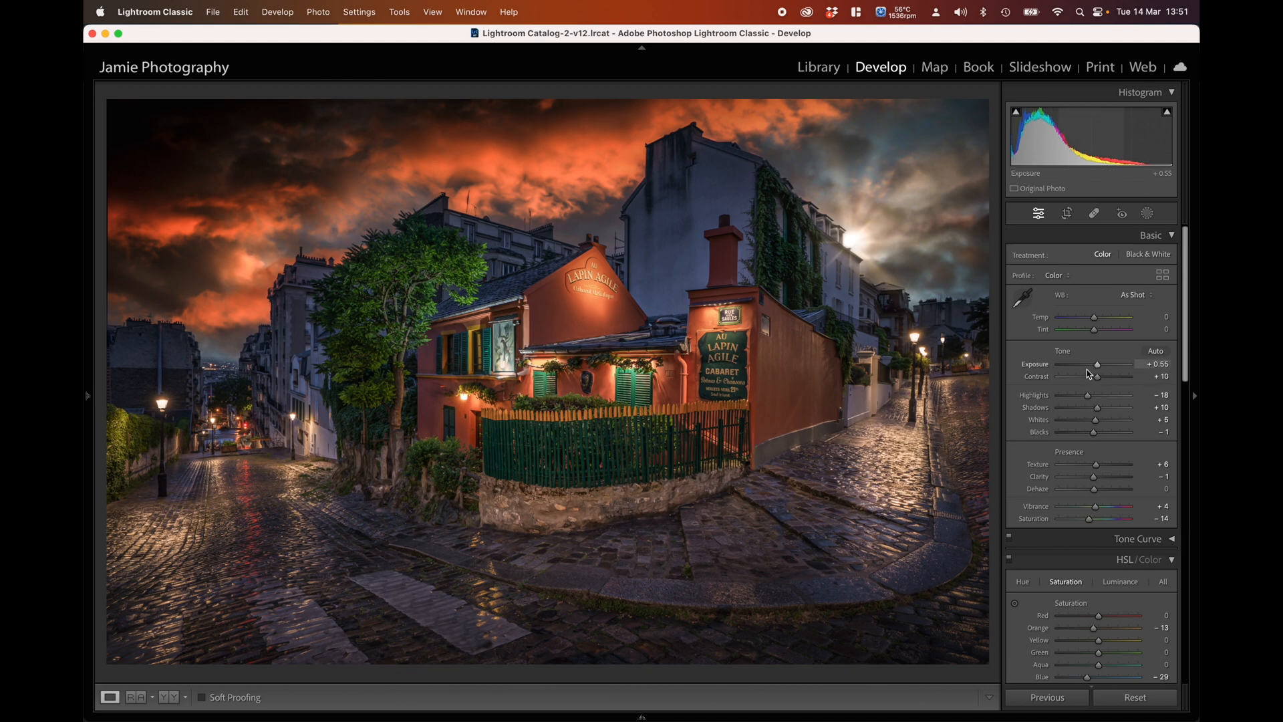
key("f")
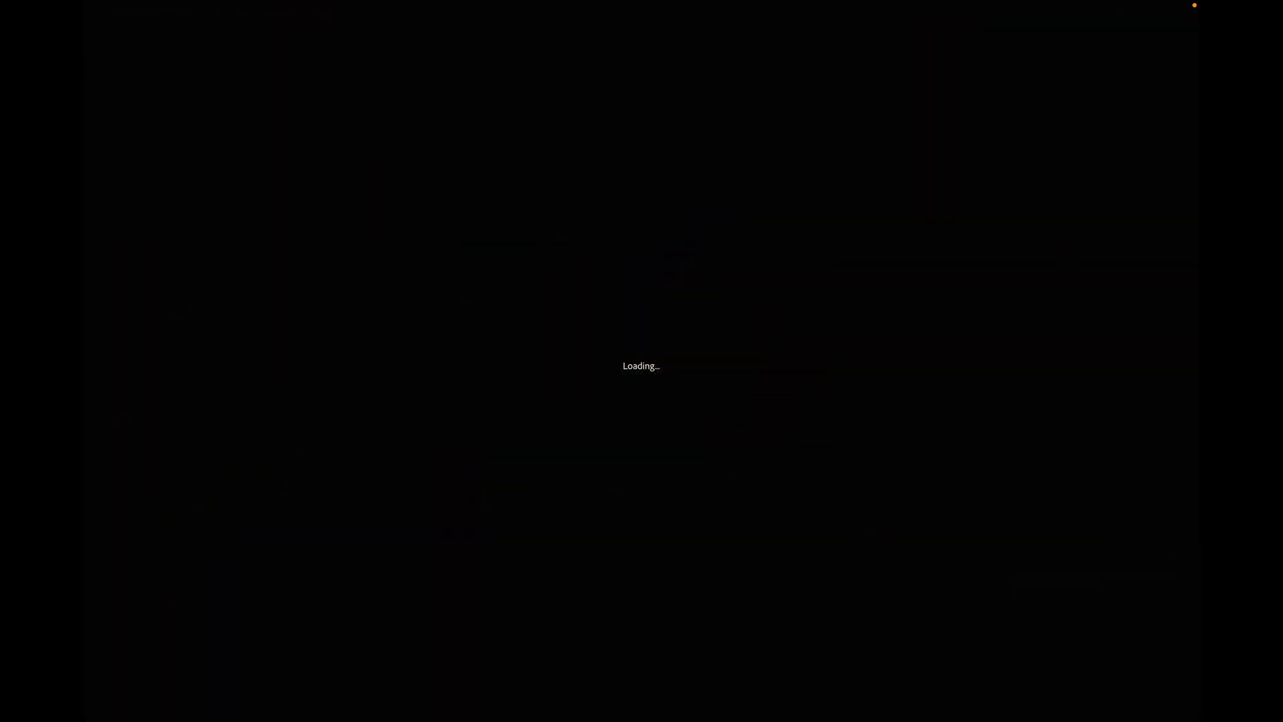